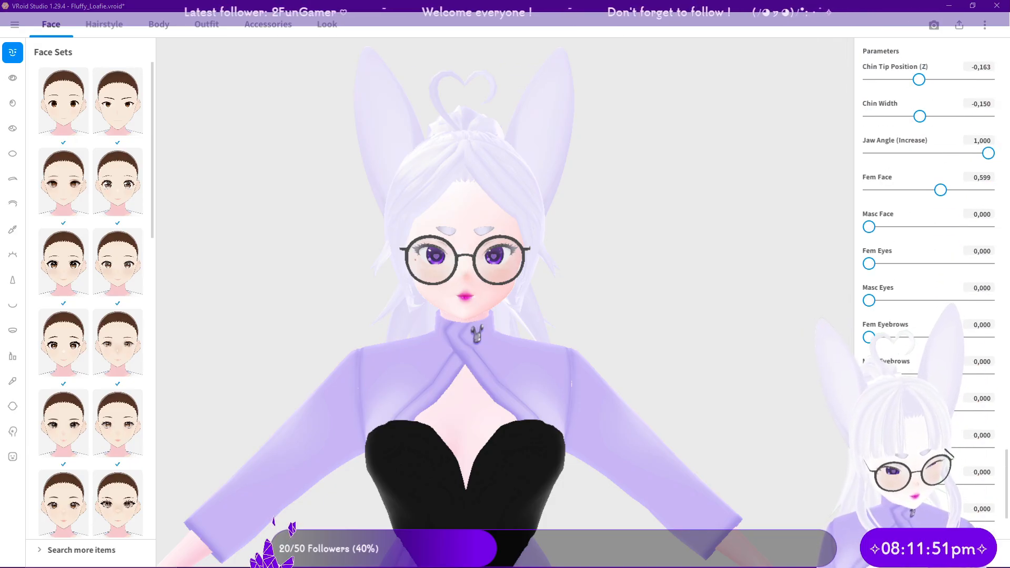
# Step: Try three face set presets on the avatar: the first in row six, the second in row one, and the first in row three
pyautogui.scroll(-4, 954, 317)
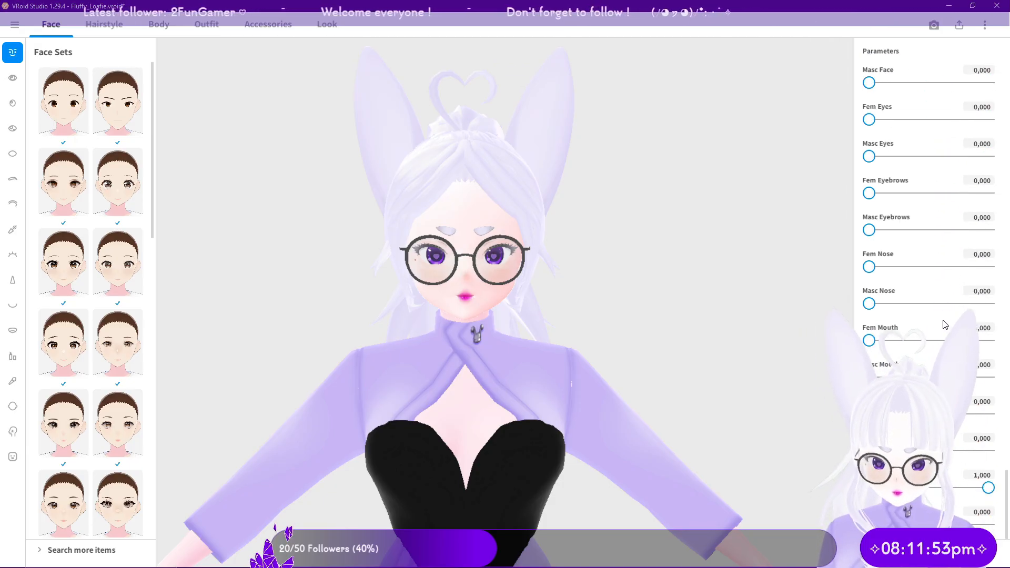
pyautogui.moveTo(651, 276)
pyautogui.mouseDown(button='right')
pyautogui.moveTo(614, 276)
pyautogui.moveTo(654, 277)
pyautogui.mouseUp(button='right')
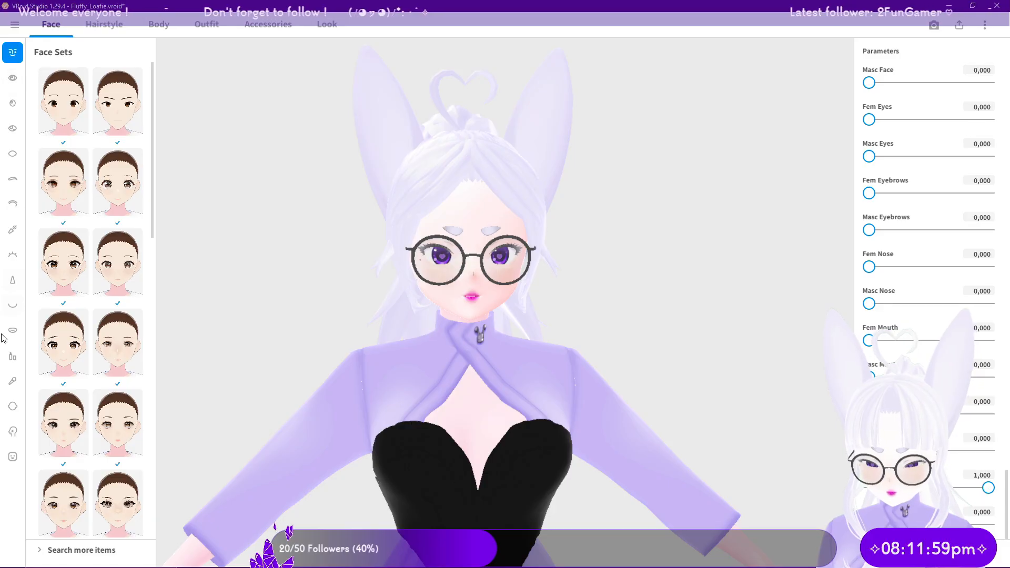
pyautogui.scroll(-1, 108, 412)
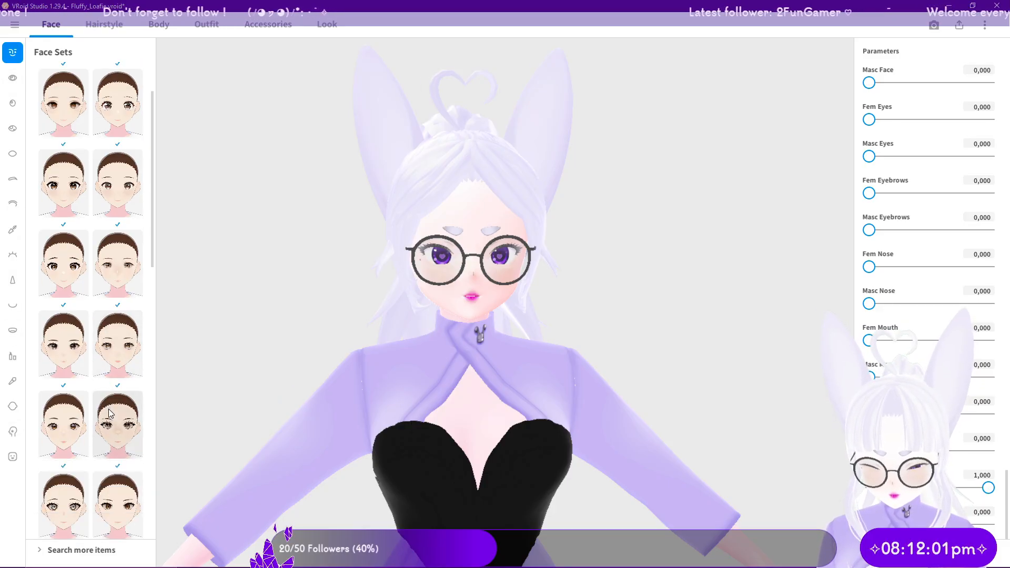
pyautogui.click(73, 428)
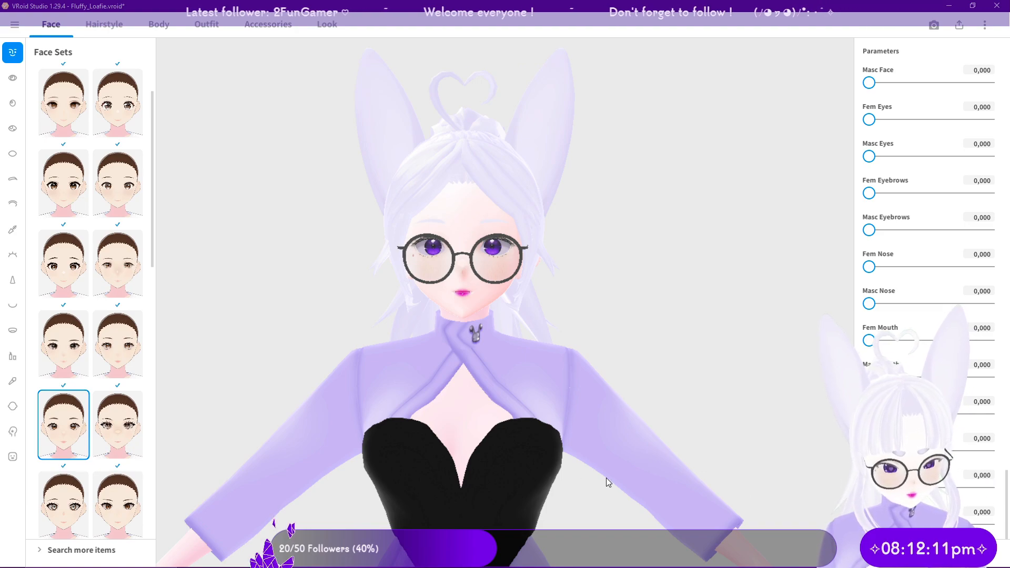
pyautogui.scroll(2, 100, 349)
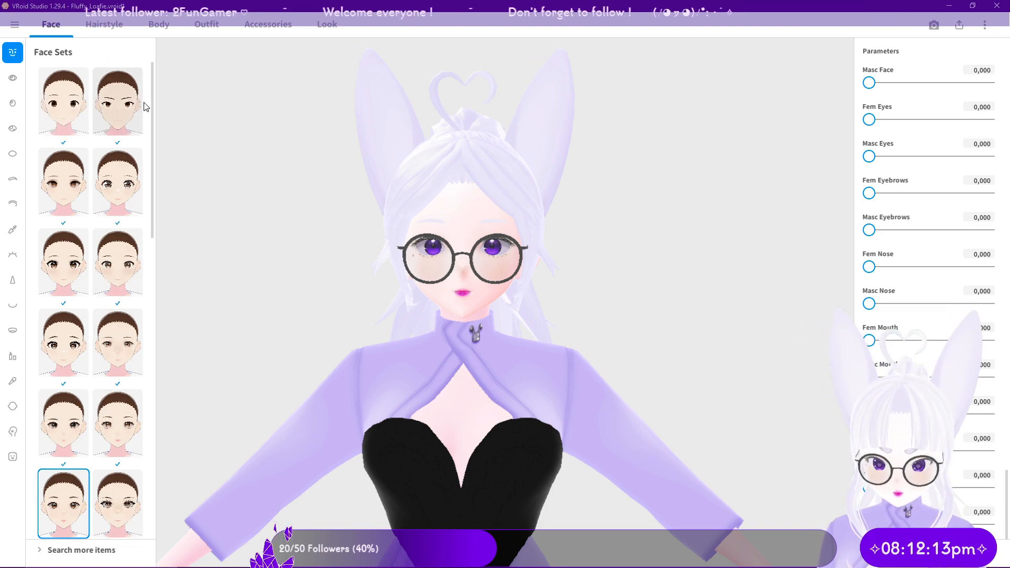
pyautogui.click(123, 104)
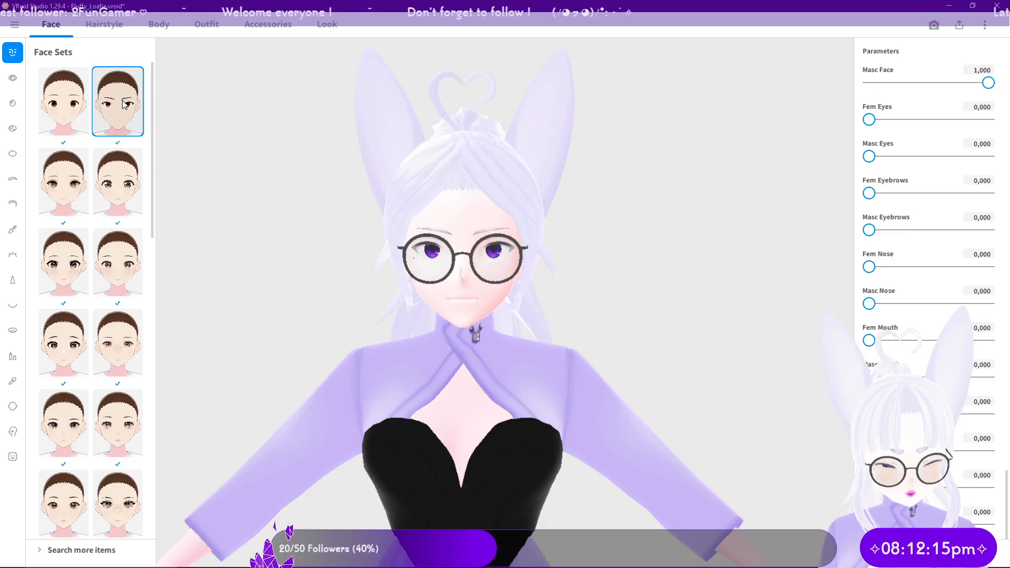
pyautogui.click(83, 278)
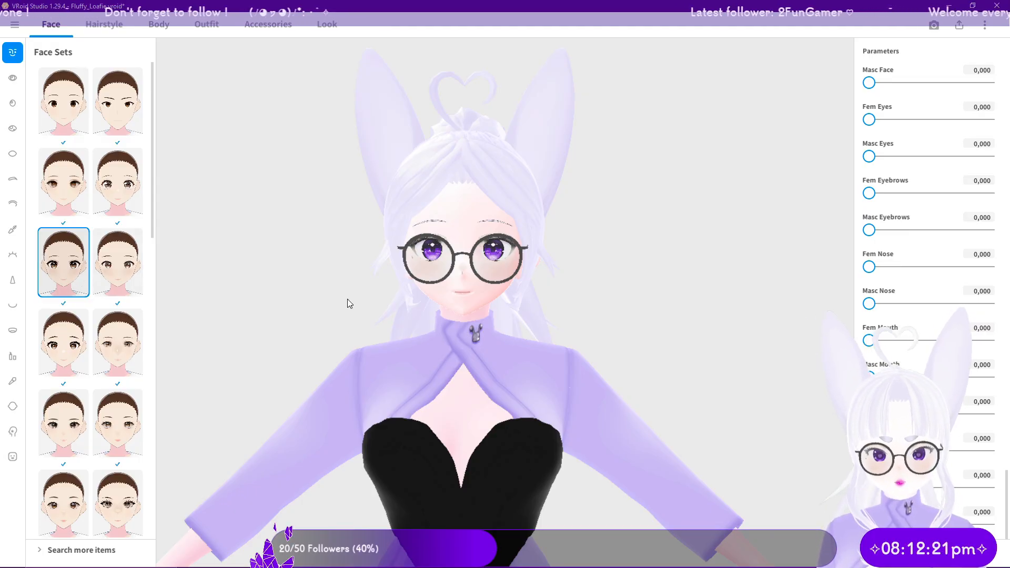
pyautogui.moveTo(700, 368)
pyautogui.mouseDown()
pyautogui.moveTo(643, 371)
pyautogui.moveTo(697, 369)
pyautogui.mouseUp()
# Step: Undo the face set changes made to the avatar
pyautogui.click(103, 25)
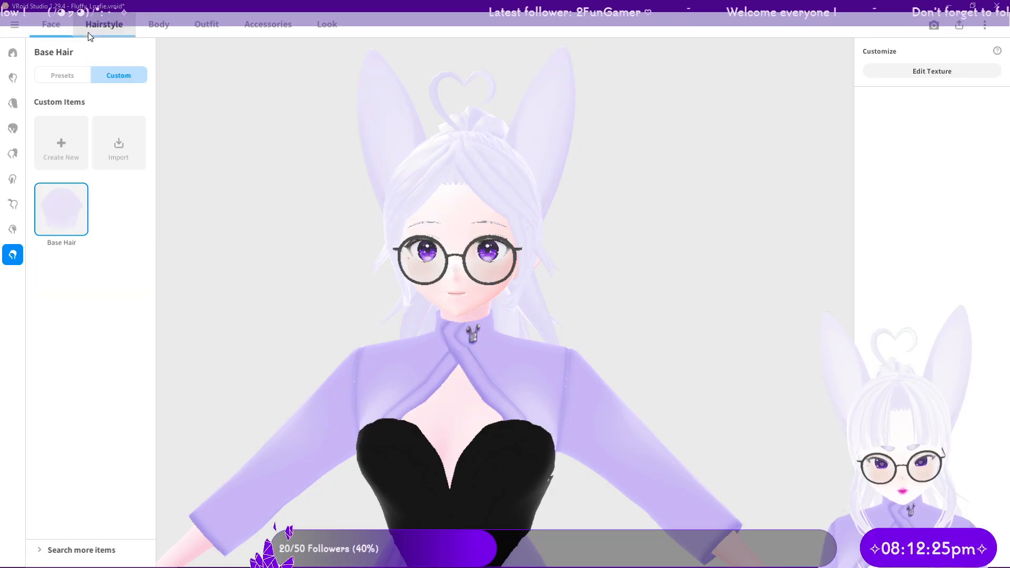
pyautogui.click(56, 27)
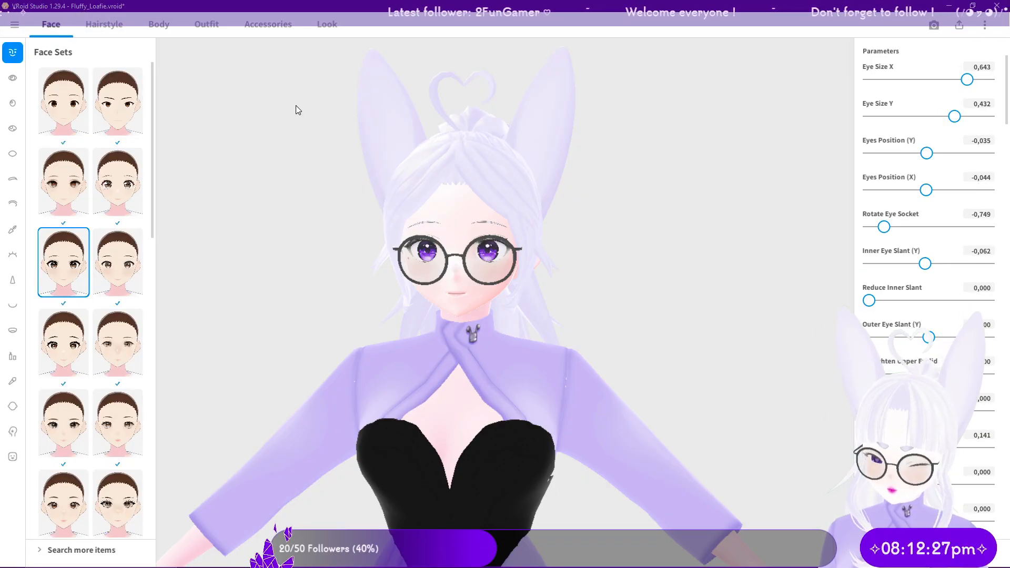
pyautogui.hotkey('ctrl', 'z')
pyautogui.hotkey('ctrl', 'z')
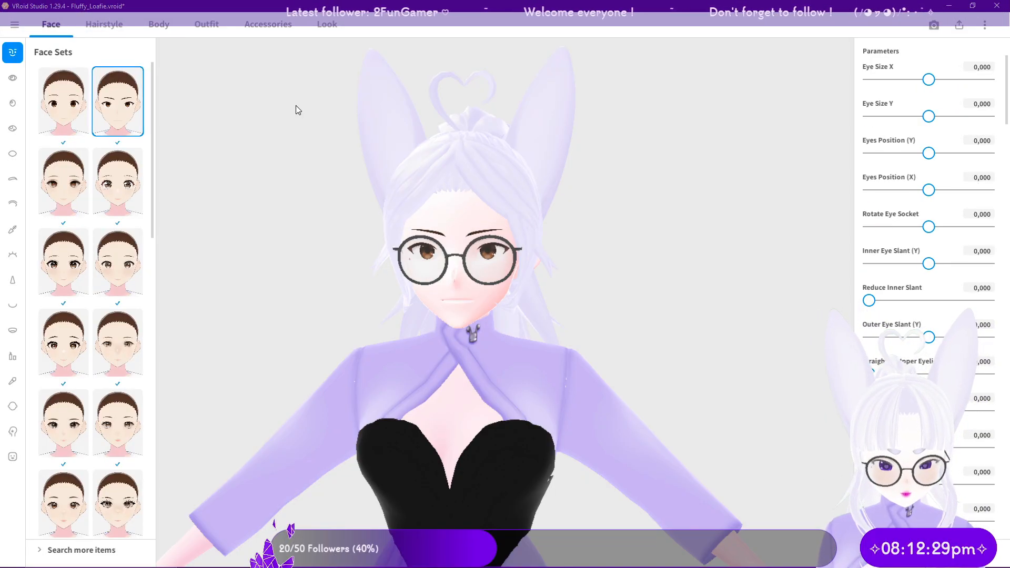
pyautogui.hotkey('ctrl', 'z')
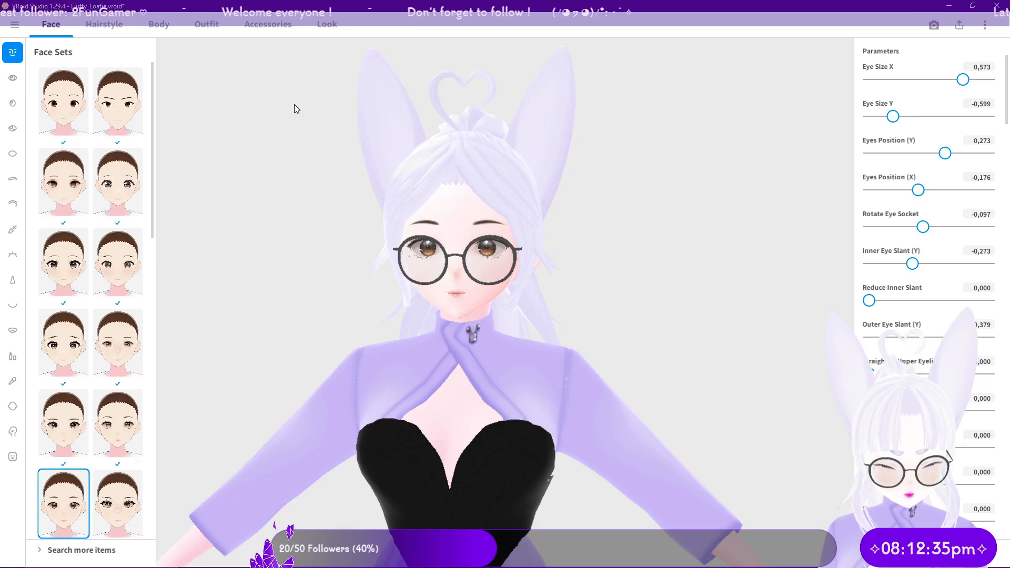
pyautogui.hotkey('ctrl', 'z')
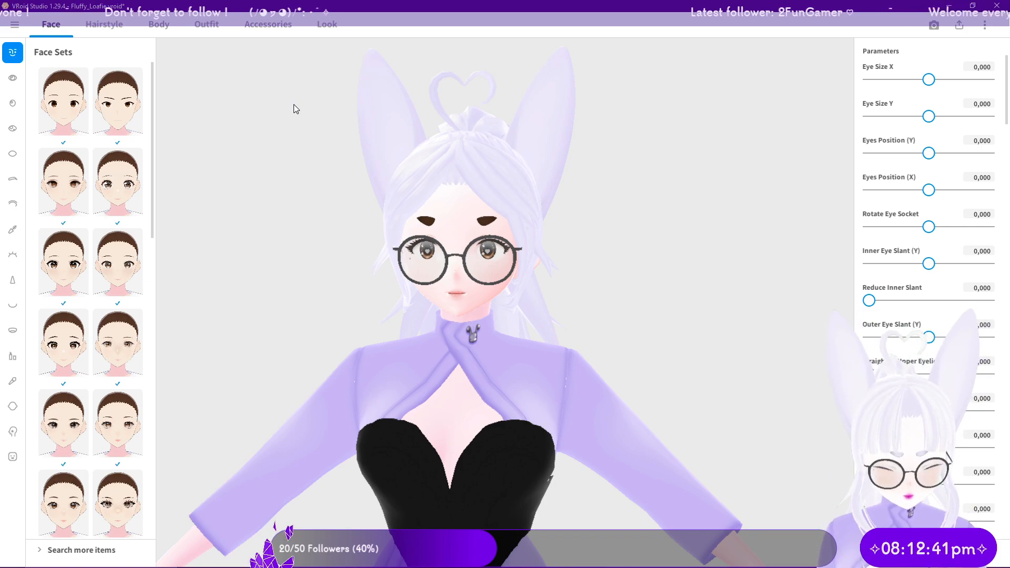
pyautogui.click(84, 27)
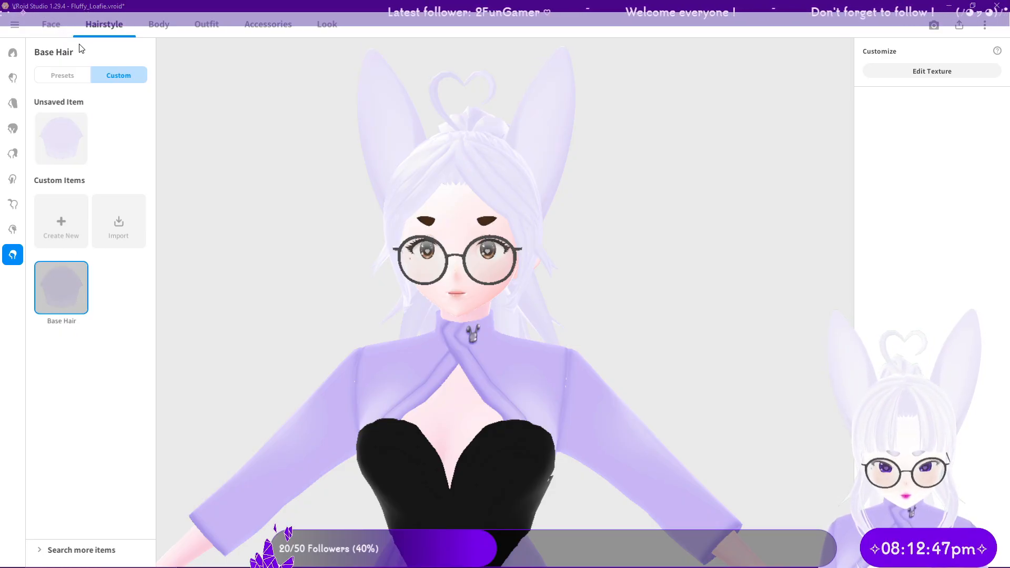
pyautogui.click(54, 29)
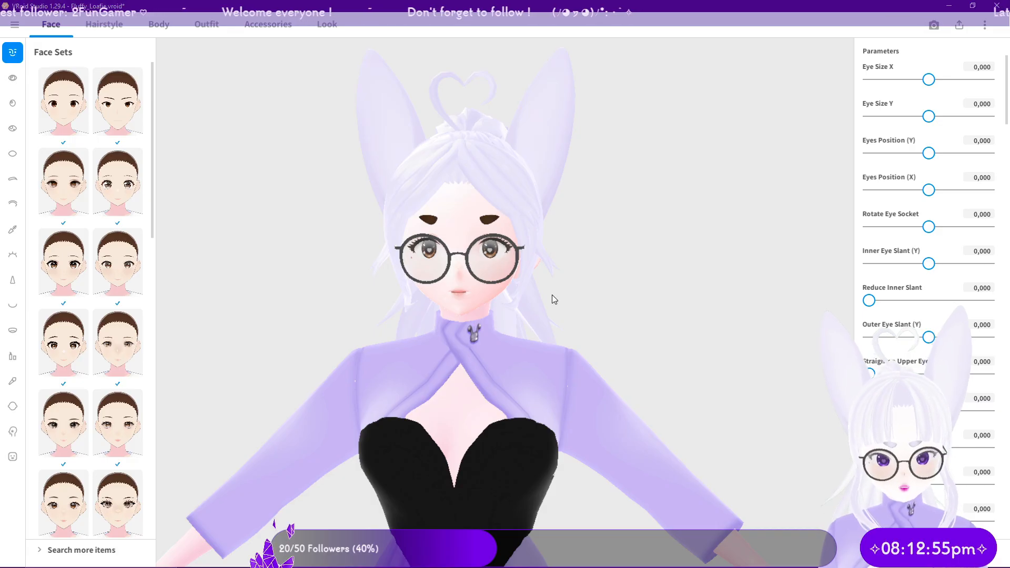
pyautogui.scroll(5, 459, 219)
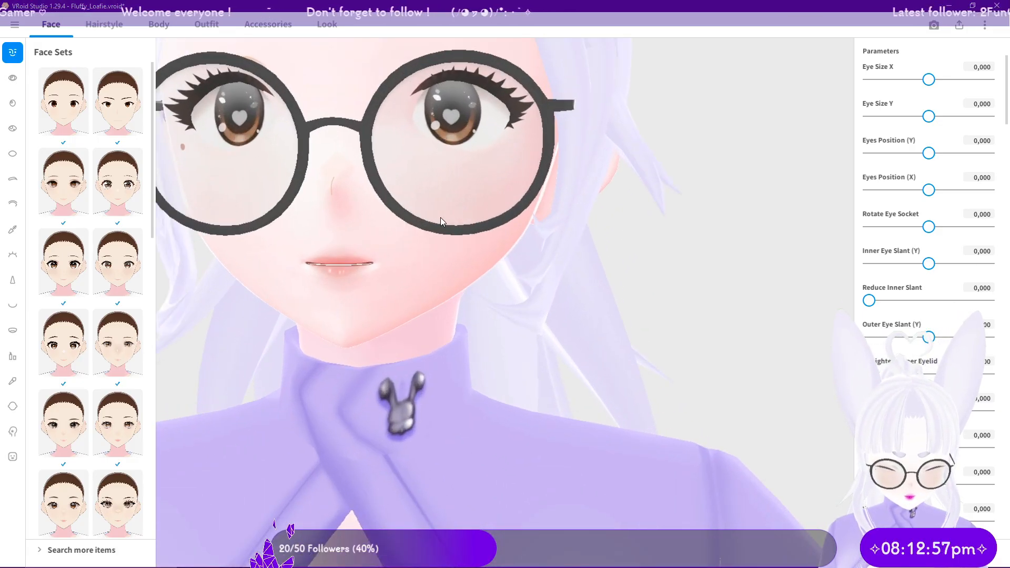
pyautogui.scroll(-5, 428, 215)
pyautogui.moveTo(428, 216)
pyautogui.mouseDown()
pyautogui.moveTo(455, 214)
pyautogui.moveTo(440, 217)
pyautogui.mouseUp()
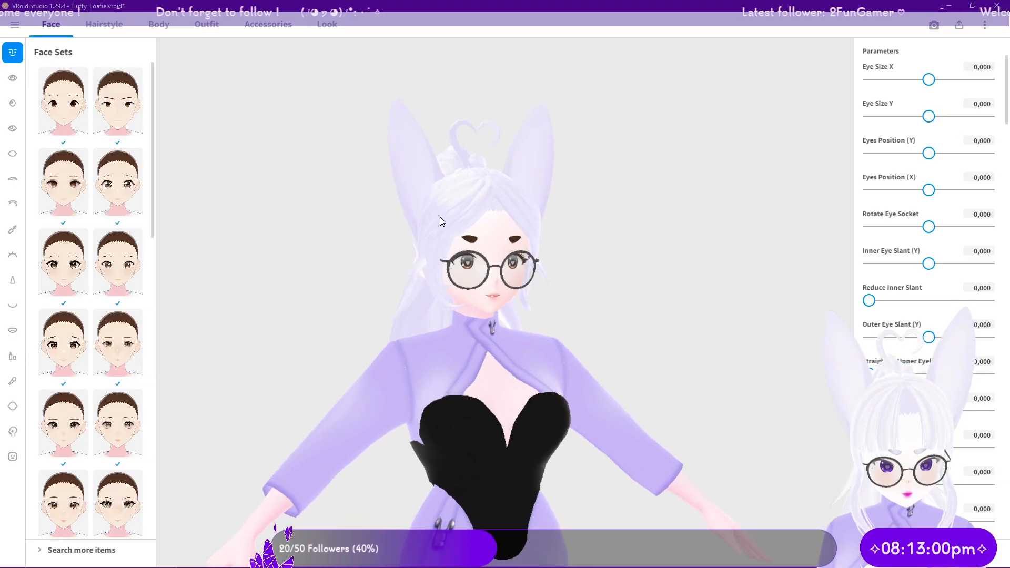
# Step: Try setting Eyes Position (Y) to -0,256 and Eyes Position (X) to -0,652 for the avatar's face
pyautogui.click(984, 25)
pyautogui.click(989, 156)
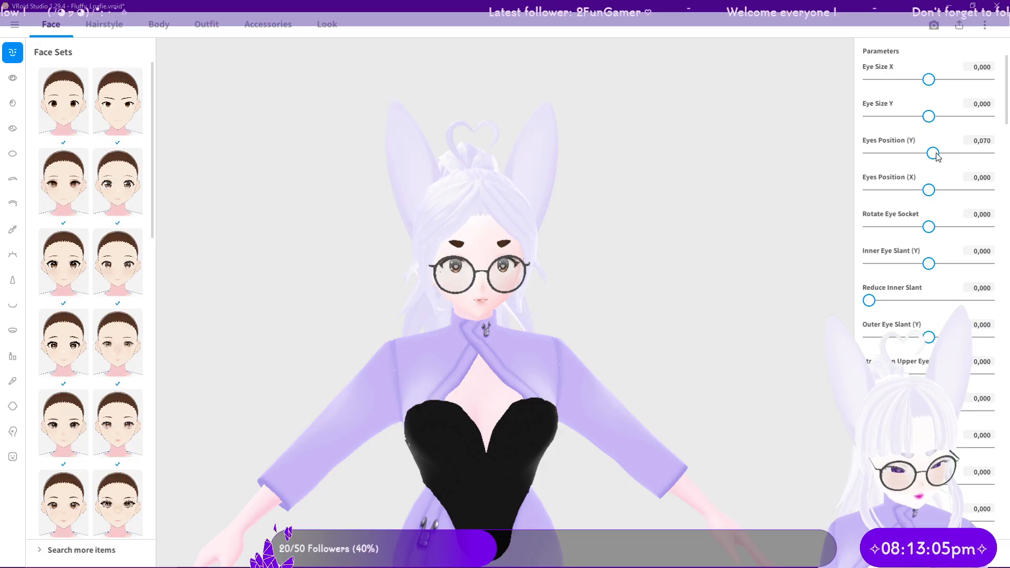
pyautogui.moveTo(927, 155); pyautogui.dragTo(920, 156)
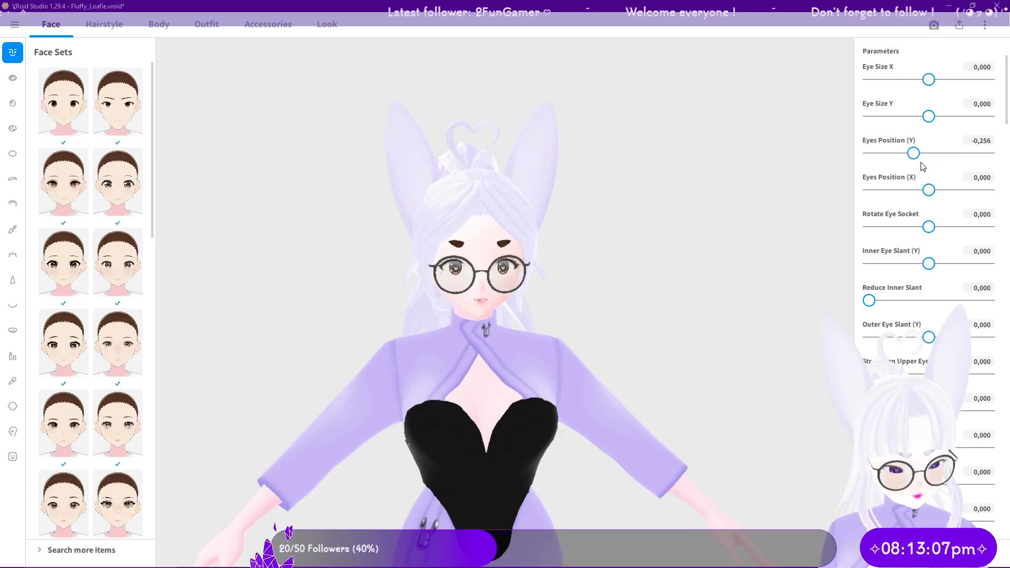
pyautogui.moveTo(942, 195); pyautogui.dragTo(896, 190)
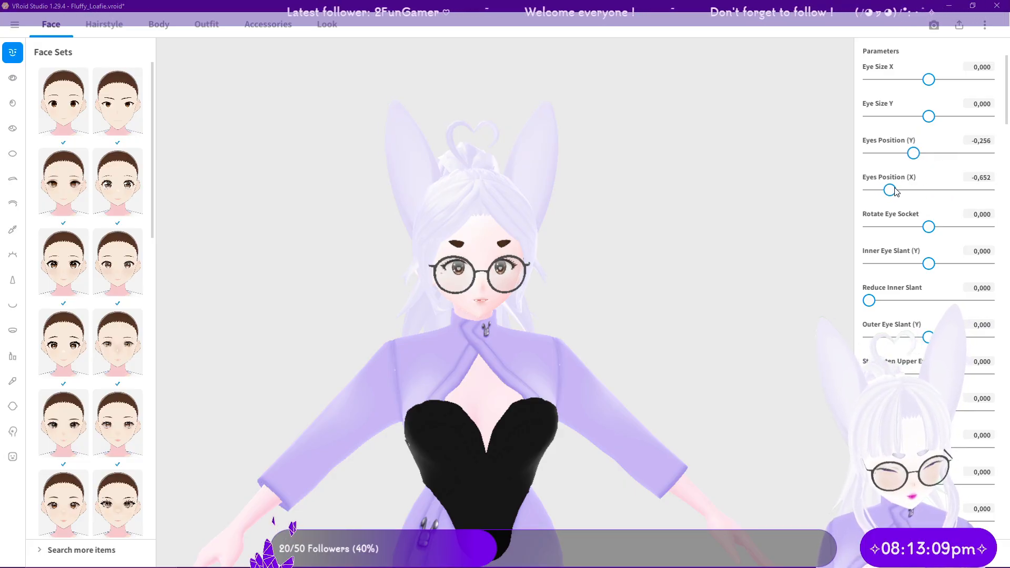
pyautogui.scroll(4, 637, 285)
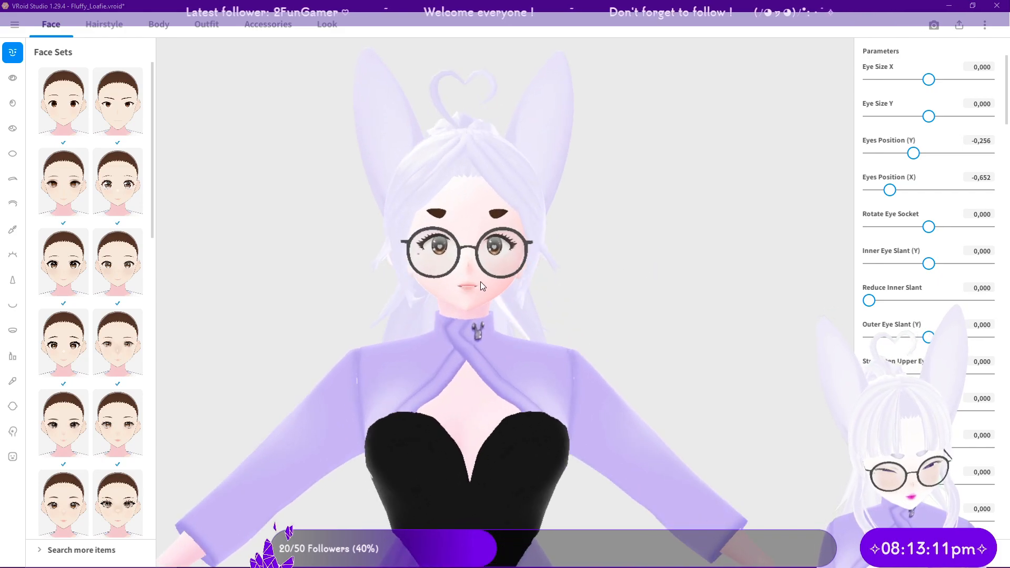
# Step: Undo the horizontal and vertical eye position changes
pyautogui.click(15, 24)
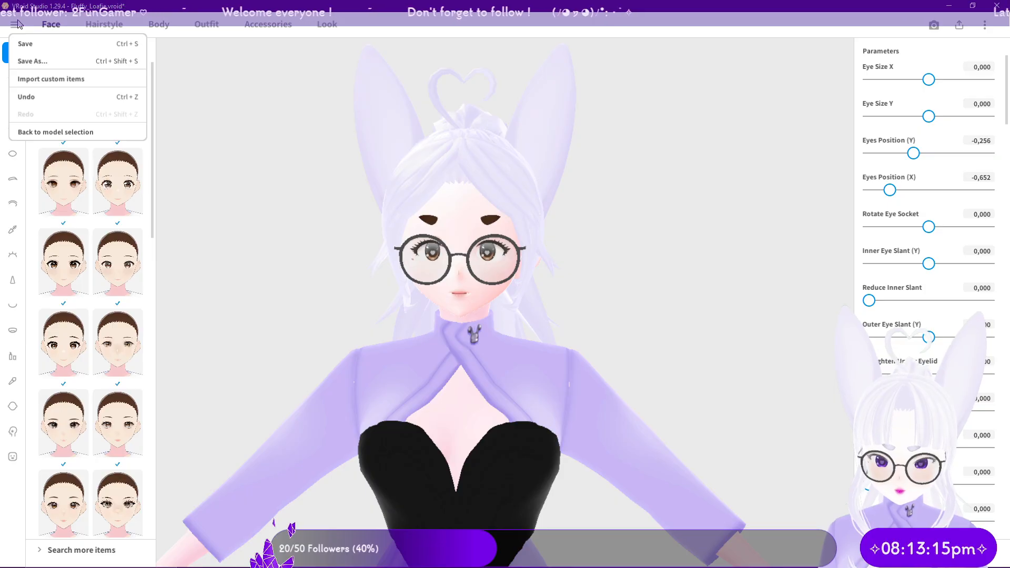
pyautogui.click(73, 98)
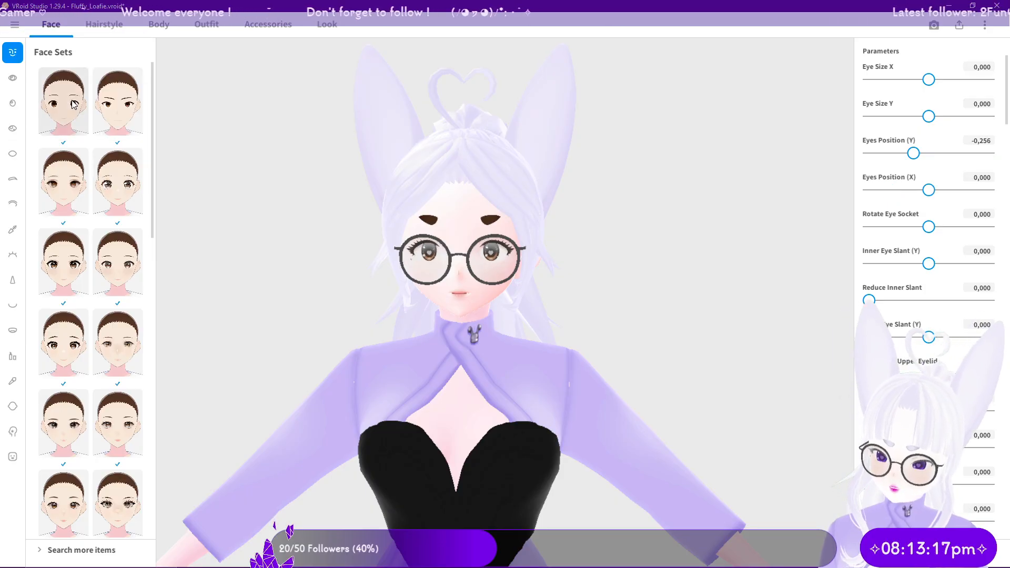
pyautogui.hotkey('ctrl', 'z')
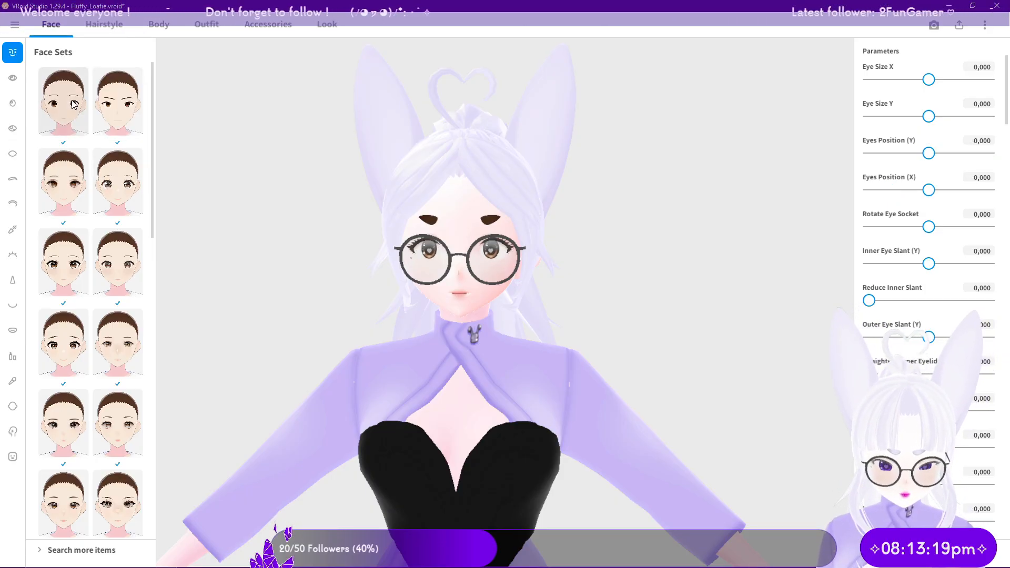
# Step: Apply the saved custom Base Hair item to the avatar in place of the unsaved one
pyautogui.moveTo(288, 288); pyautogui.dragTo(355, 294, button='right')
pyautogui.moveTo(552, 275); pyautogui.dragTo(503, 273, button='right')
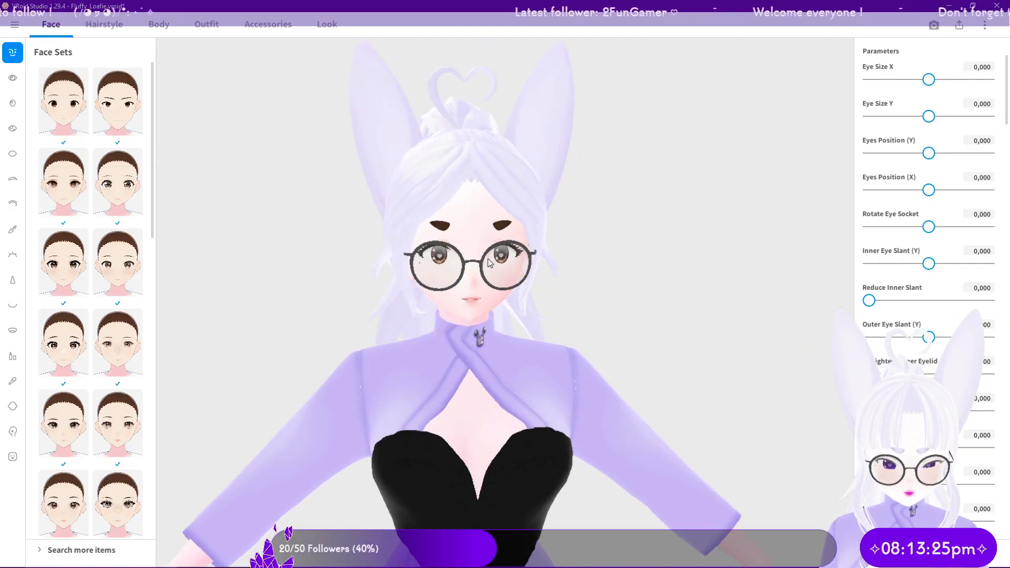
pyautogui.click(104, 24)
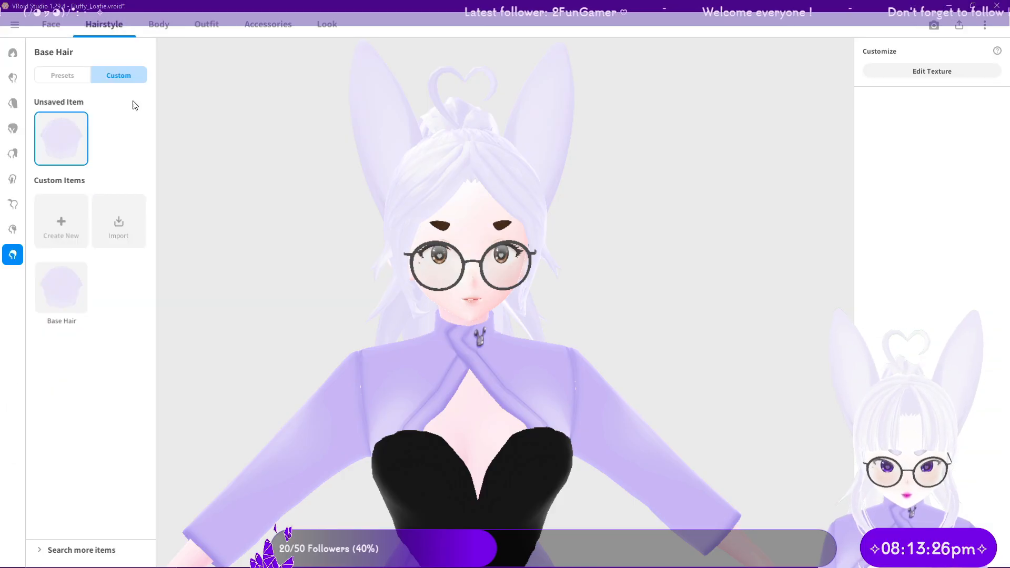
pyautogui.click(59, 286)
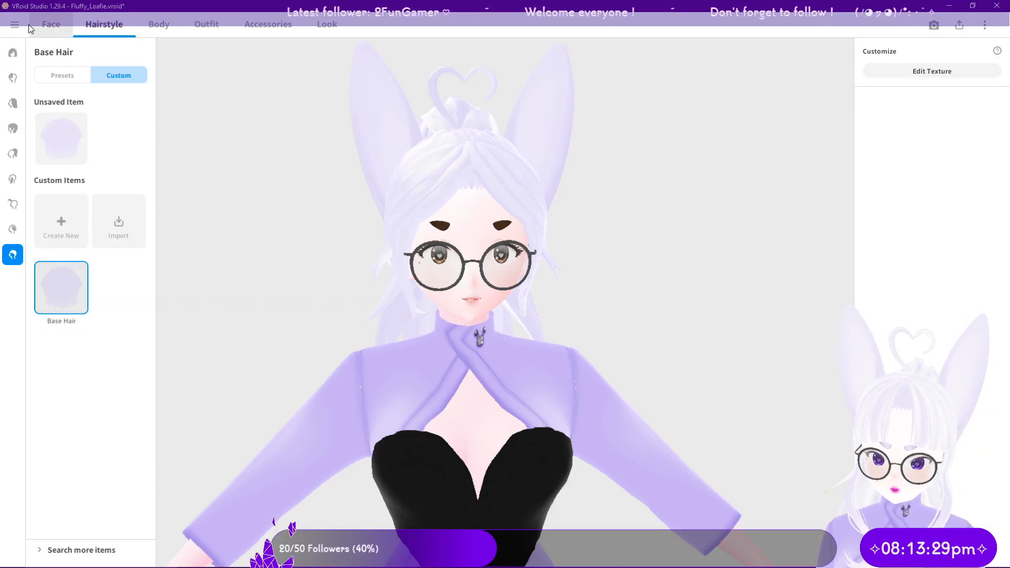
pyautogui.click(984, 26)
pyautogui.click(36, 27)
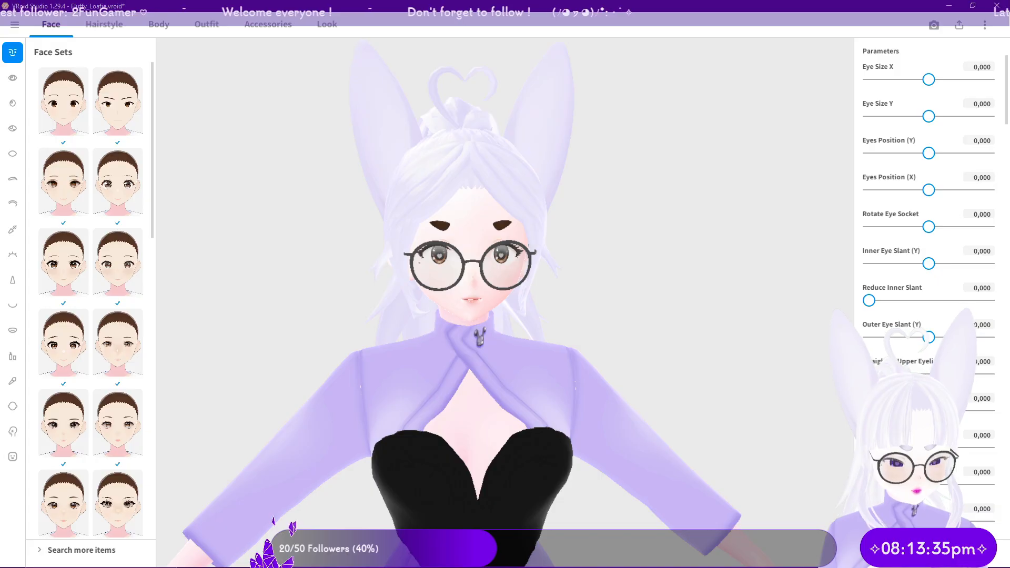
pyautogui.click(105, 25)
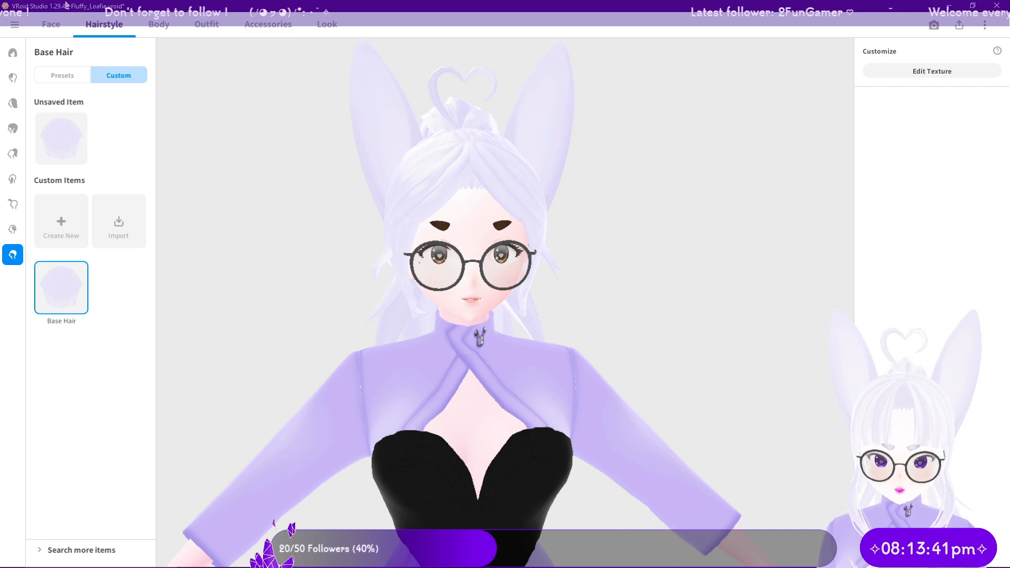
# Step: Save the model as a separate file named Fluffy_Loafie-hair in the persona folder
pyautogui.click(14, 24)
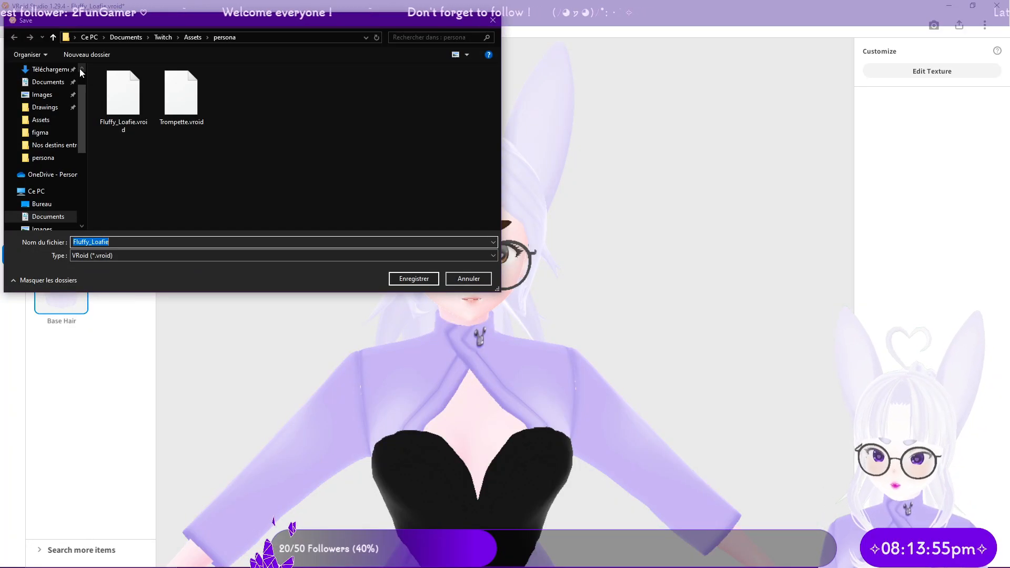
pyautogui.click(154, 243)
pyautogui.write('-hair')
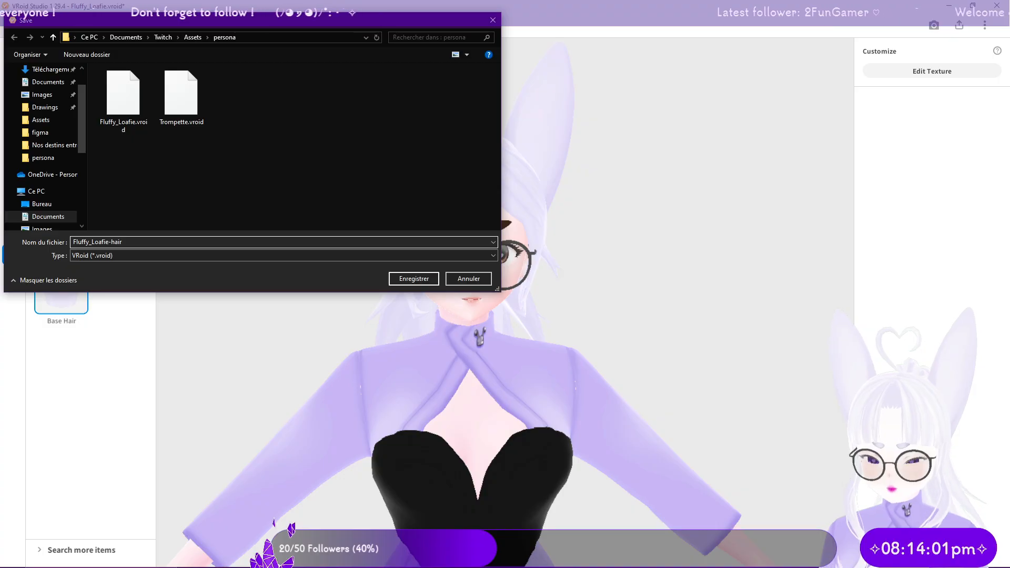
pyautogui.press('Return')
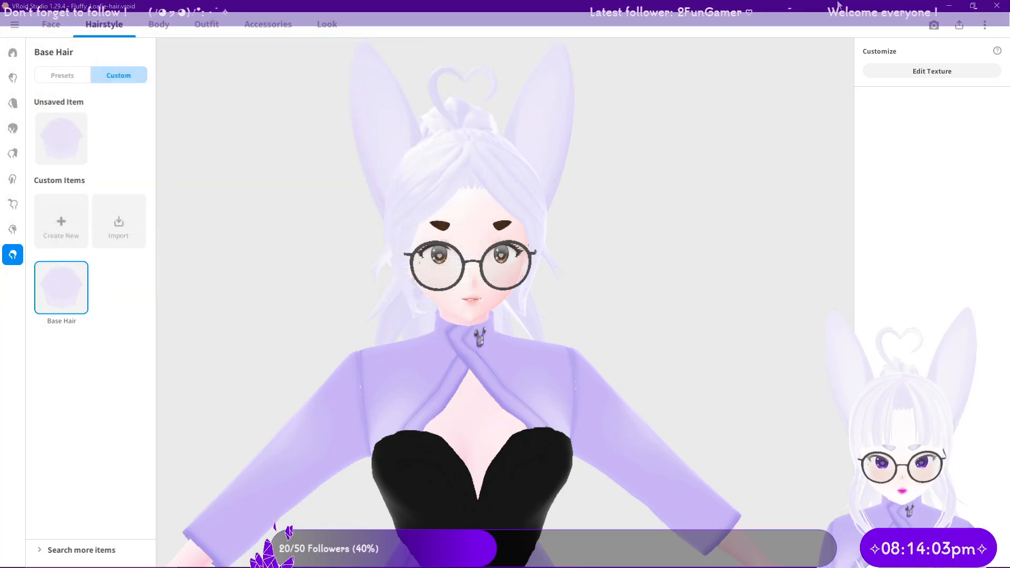
# Step: Return to the model selection and open the recently edited Fluffy_Loafie model
pyautogui.click(15, 24)
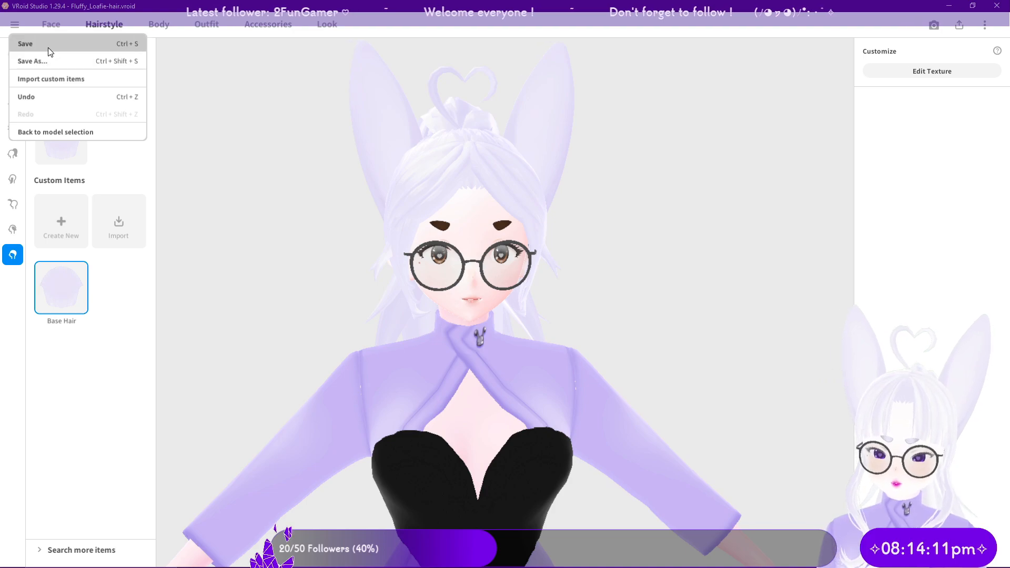
pyautogui.click(52, 133)
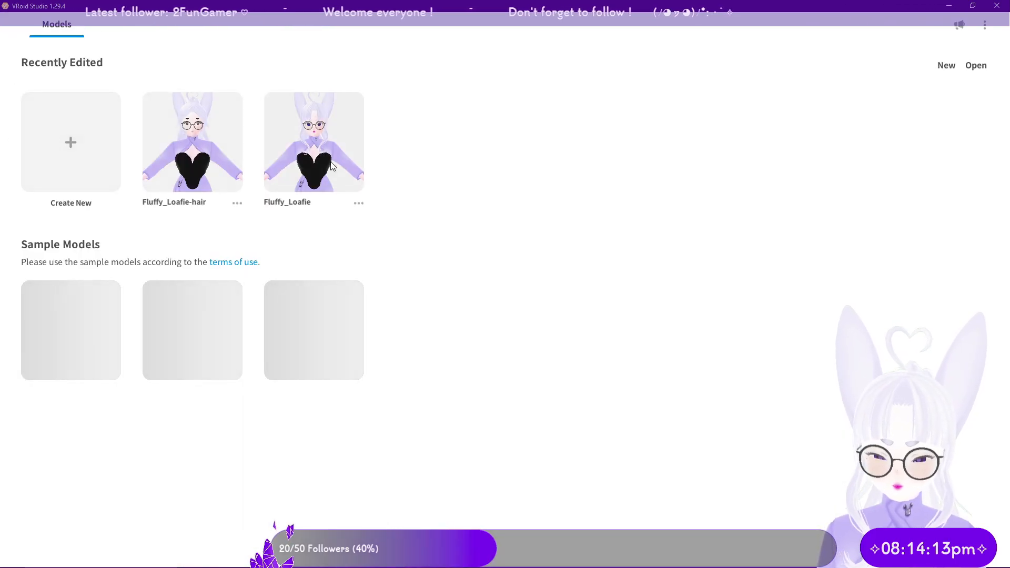
pyautogui.click(353, 158)
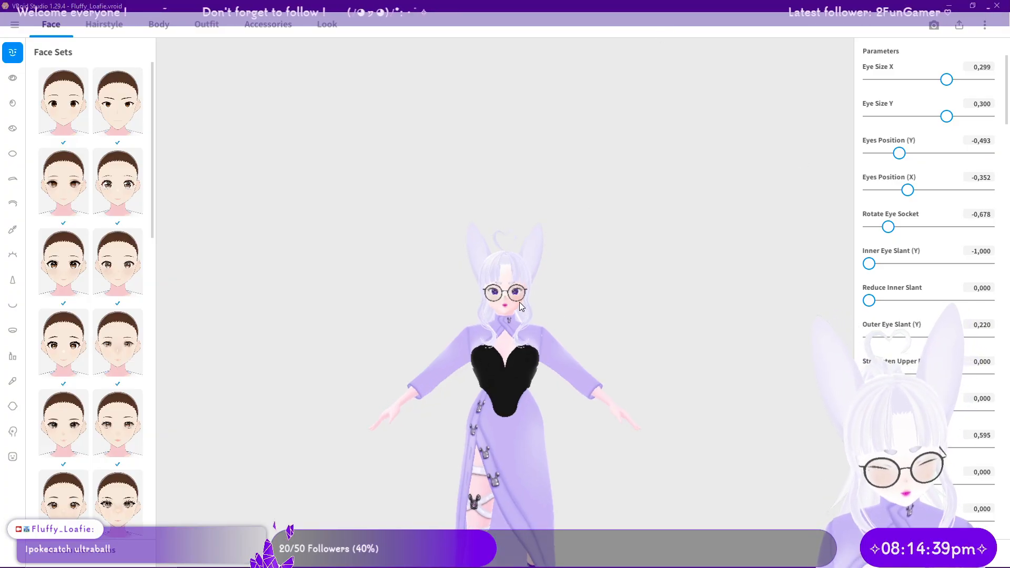
pyautogui.scroll(3, 516, 302)
pyautogui.scroll(1, 516, 308)
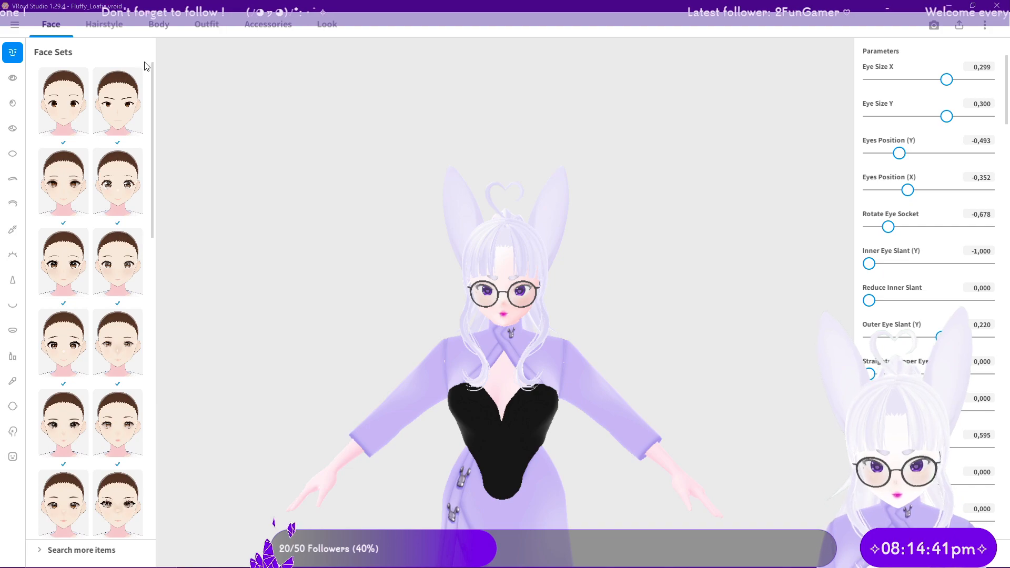
# Step: Apply the saved custom center-parted Front hair and the saved custom Back hair to the avatar
pyautogui.click(104, 24)
pyautogui.click(13, 78)
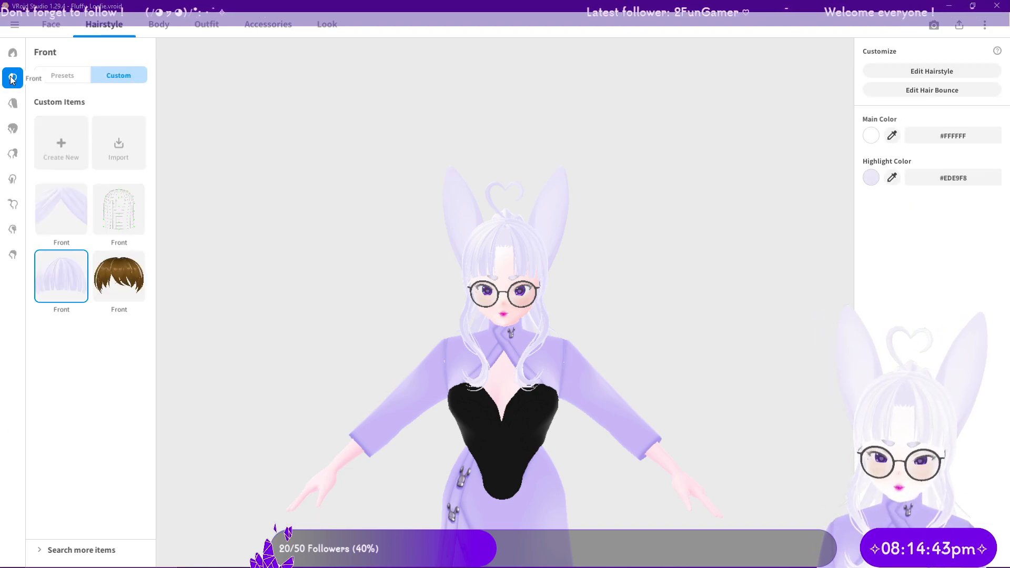
pyautogui.click(77, 225)
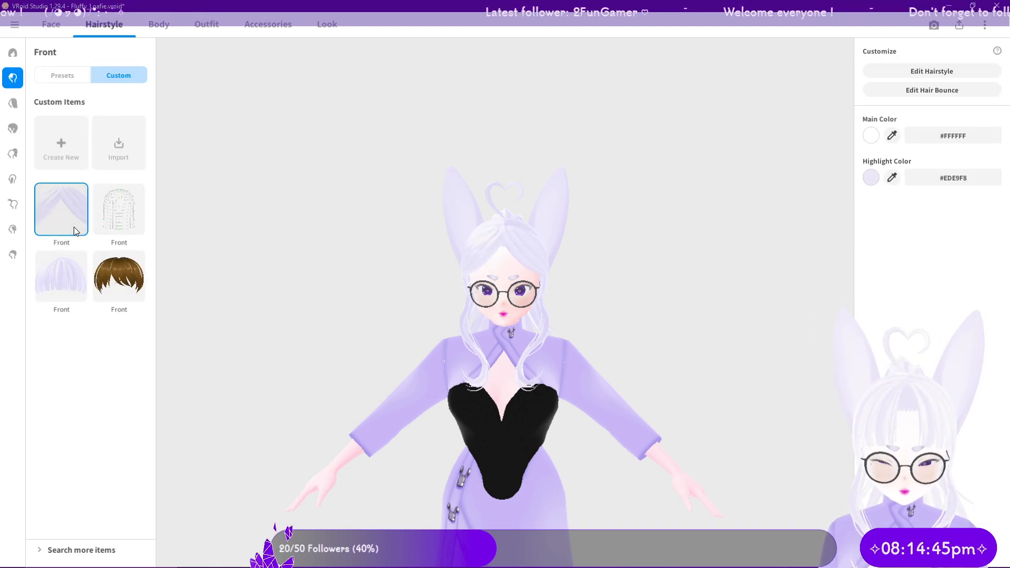
pyautogui.click(13, 103)
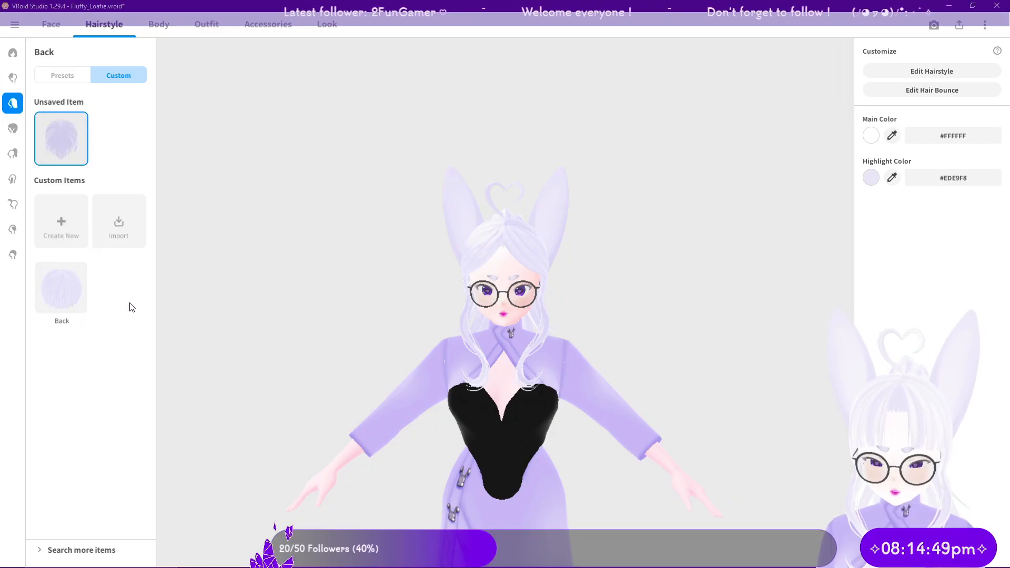
pyautogui.click(83, 300)
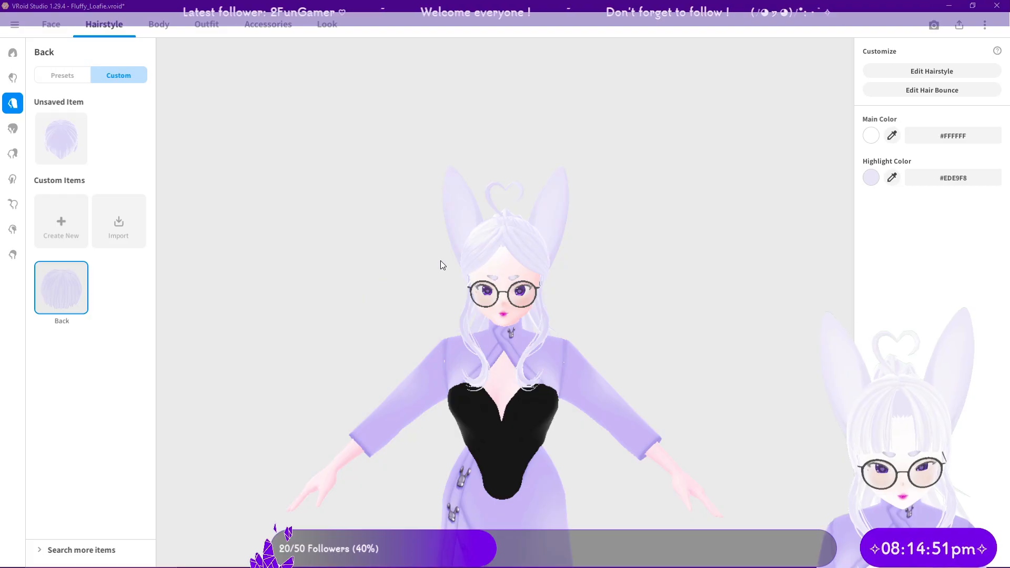
# Step: Check the custom Overall Hair items and apply a saved custom ponytail as the hair Extensions
pyautogui.click(13, 128)
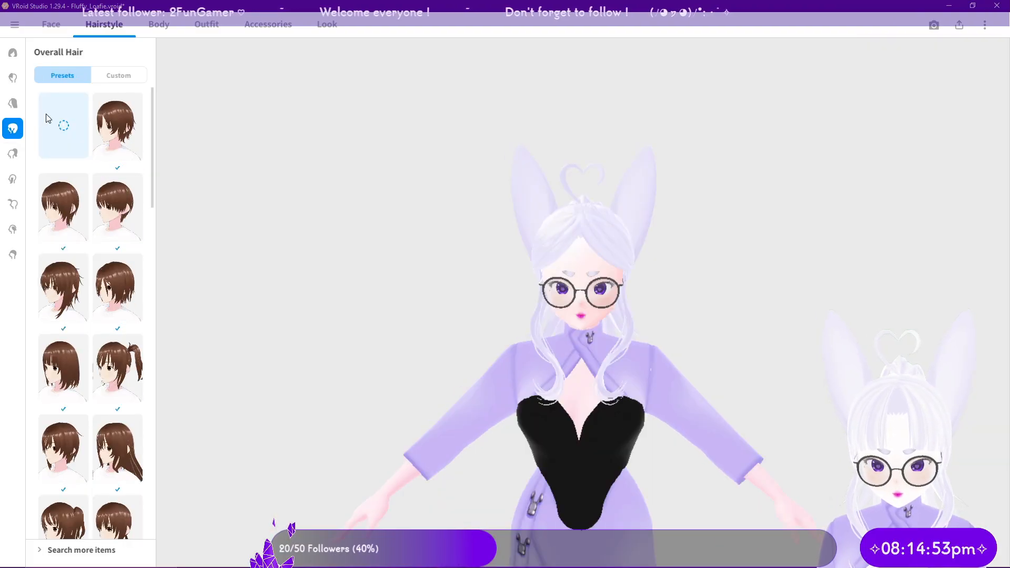
pyautogui.click(117, 75)
pyautogui.click(13, 153)
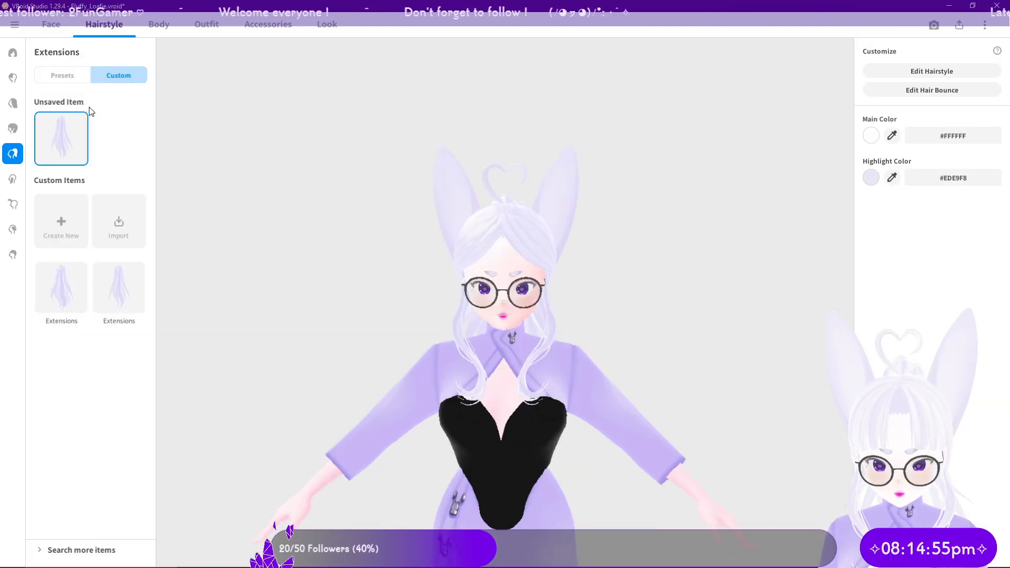
# Step: Apply the shorter saved custom Side hair and the saved custom heart-shaped Ahoge, and check the custom Extra items
pyautogui.click(12, 178)
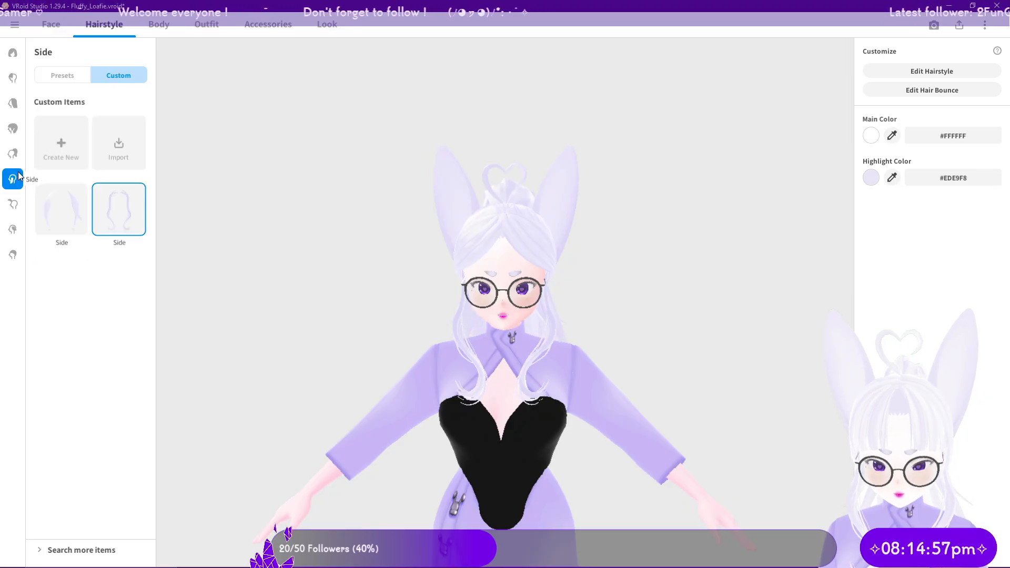
pyautogui.click(13, 204)
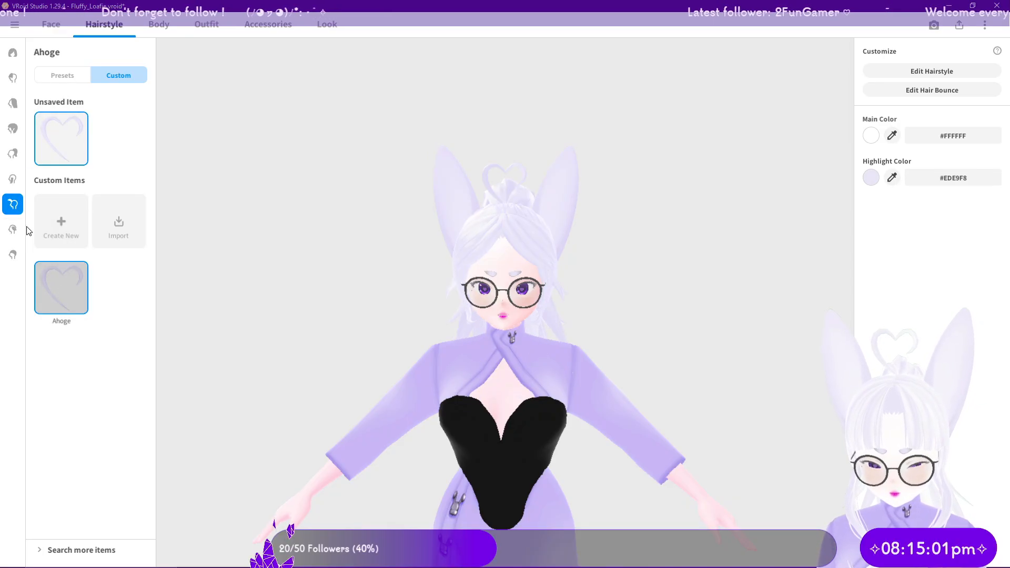
pyautogui.click(13, 229)
pyautogui.click(119, 75)
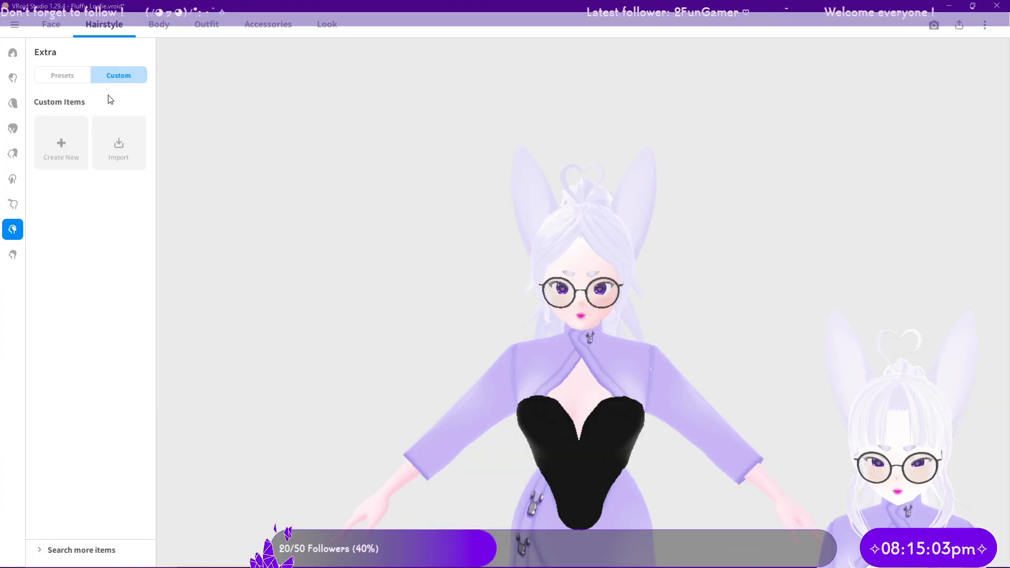
# Step: Apply the saved custom Base Hair item, check the hairstyle from the side and front, and save the model
pyautogui.click(13, 255)
pyautogui.click(51, 298)
pyautogui.moveTo(354, 340); pyautogui.dragTo(414, 337)
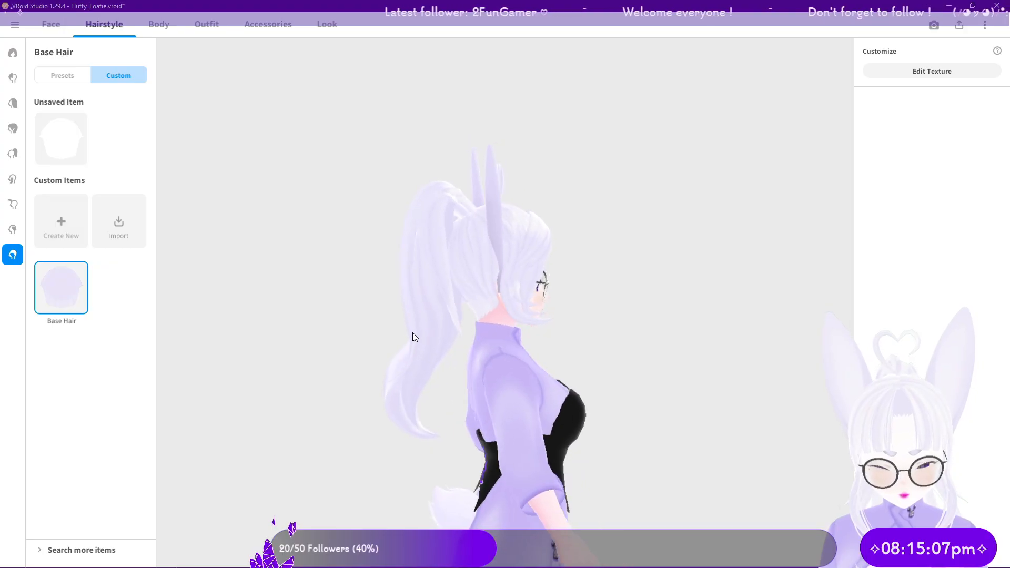
pyautogui.moveTo(478, 329); pyautogui.dragTo(561, 335)
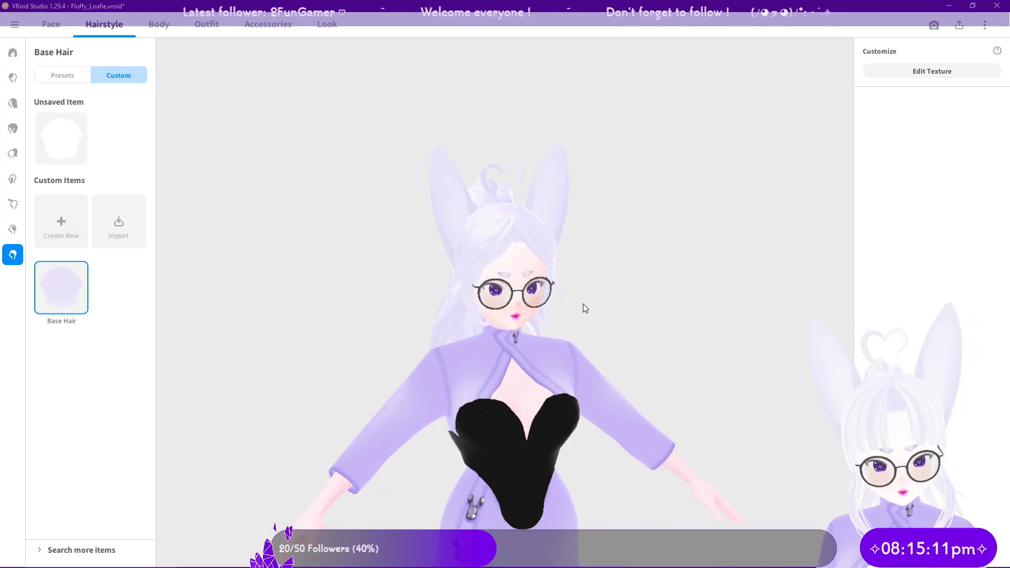
pyautogui.click(15, 25)
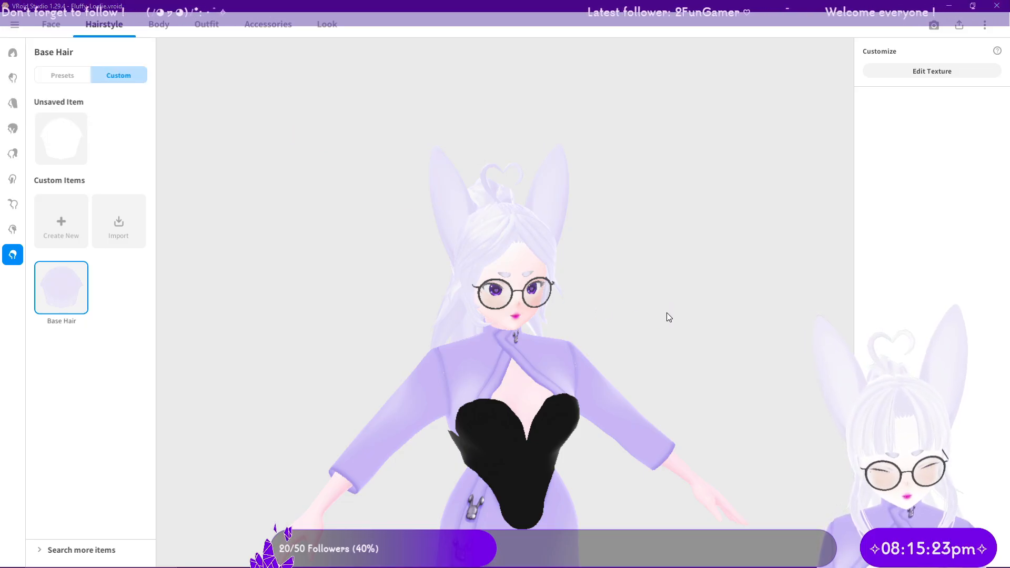
# Step: Open the face editing parameters with a close view of the avatar's face
pyautogui.scroll(5, 664, 312)
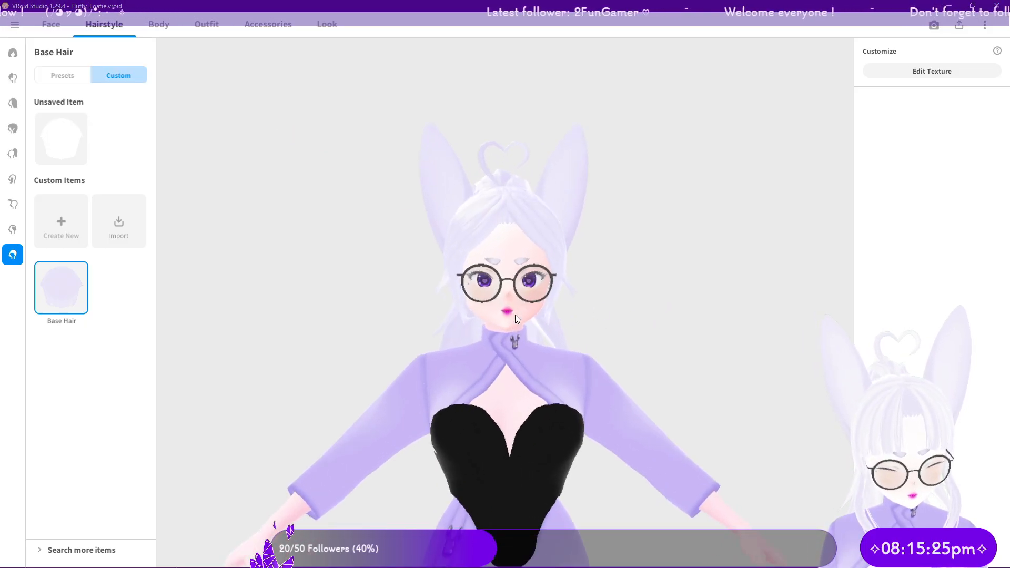
pyautogui.scroll(4, 527, 302)
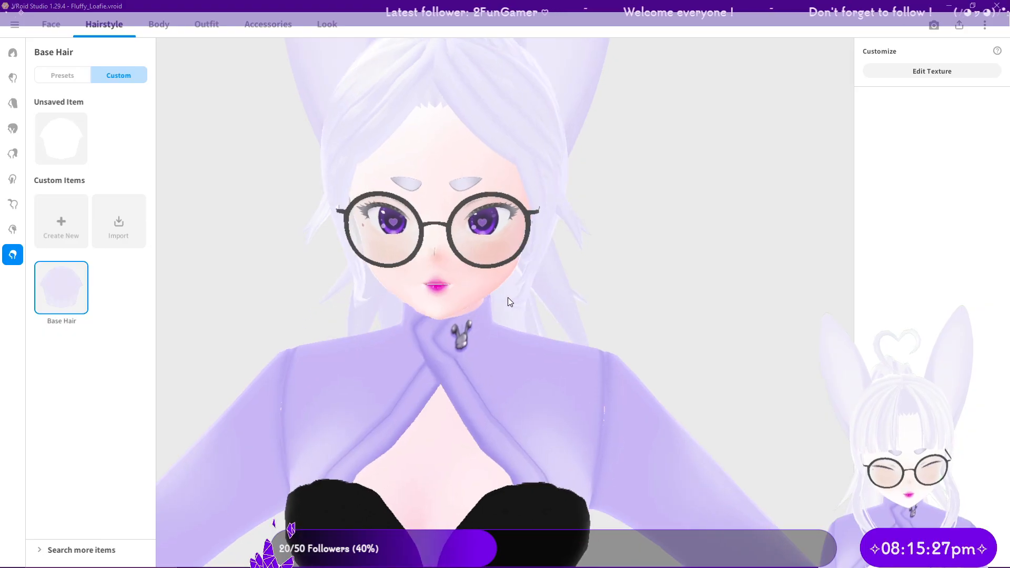
pyautogui.click(55, 25)
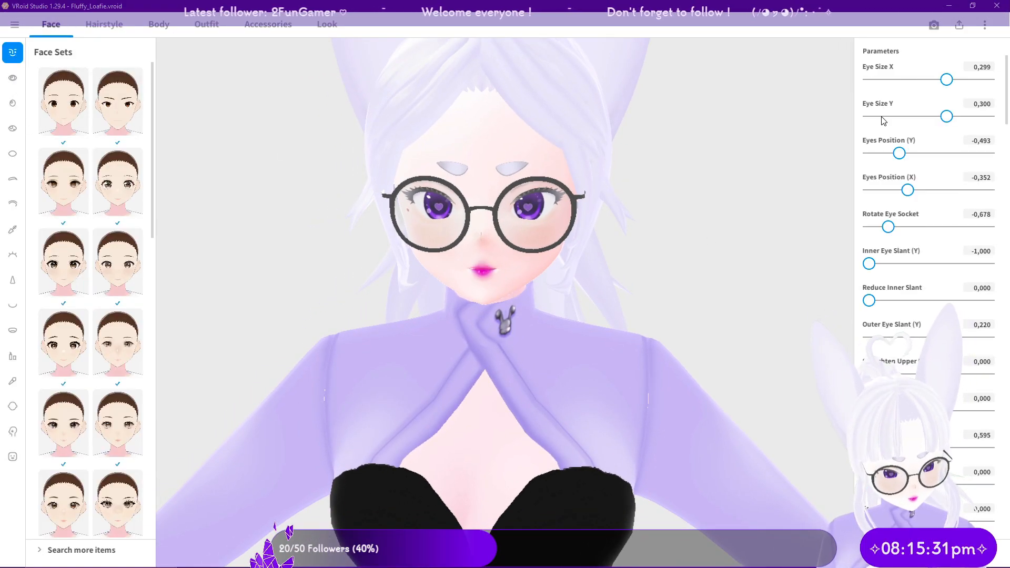
pyautogui.scroll(-2, 922, 353)
pyautogui.scroll(-4, 921, 353)
pyautogui.scroll(-3, 918, 326)
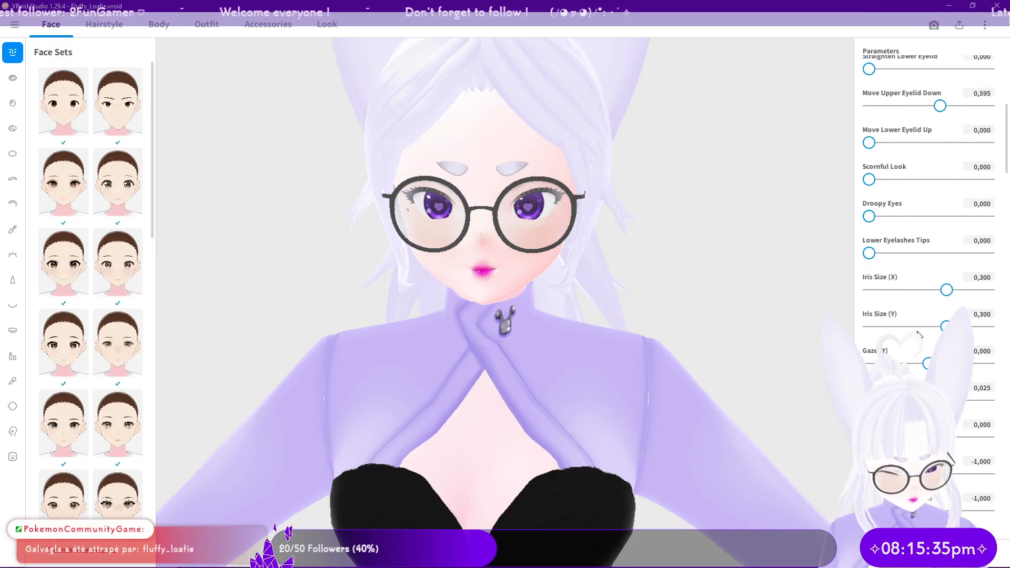
# Step: Try out the Scornful Look, Straighten Upper Eyelid and Straighten Lower Eyelid parameters on the avatar's eyes
pyautogui.moveTo(868, 179)
pyautogui.mouseDown()
pyautogui.moveTo(988, 179)
pyautogui.moveTo(871, 180)
pyautogui.mouseUp()
pyautogui.scroll(1, 921, 180)
pyautogui.scroll(4, 915, 184)
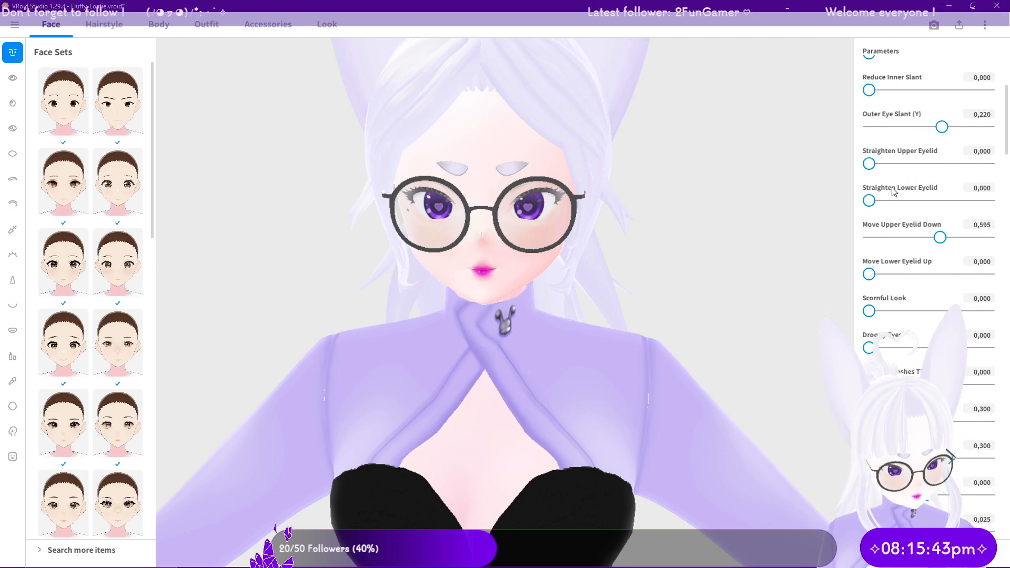
pyautogui.moveTo(870, 190)
pyautogui.mouseDown()
pyautogui.moveTo(900, 189)
pyautogui.moveTo(868, 190)
pyautogui.mouseUp()
pyautogui.moveTo(870, 227)
pyautogui.mouseDown()
pyautogui.moveTo(930, 228)
pyautogui.moveTo(869, 226)
pyautogui.mouseUp()
# Step: Set Outer Eye Slant (Y) to -0,106 and Rotate Eye Socket to -1,000
pyautogui.moveTo(943, 153); pyautogui.dragTo(921, 154)
pyautogui.moveTo(869, 118)
pyautogui.mouseDown()
pyautogui.moveTo(989, 117)
pyautogui.moveTo(869, 116)
pyautogui.mouseUp()
pyautogui.scroll(2, 925, 127)
pyautogui.moveTo(873, 159)
pyautogui.mouseDown()
pyautogui.moveTo(923, 158)
pyautogui.moveTo(867, 159)
pyautogui.mouseUp()
pyautogui.moveTo(888, 122); pyautogui.dragTo(863, 129)
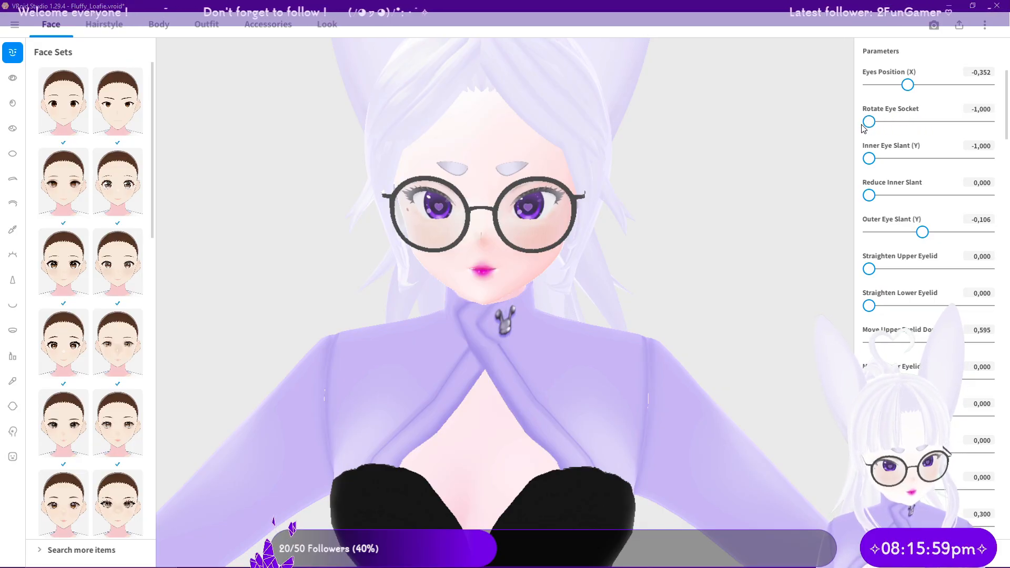
# Step: Set Eyes Position (X) to -0,573, Eye Size Y to 0,044 and Eyes Position (Y) to -0,634
pyautogui.moveTo(907, 86); pyautogui.dragTo(895, 89)
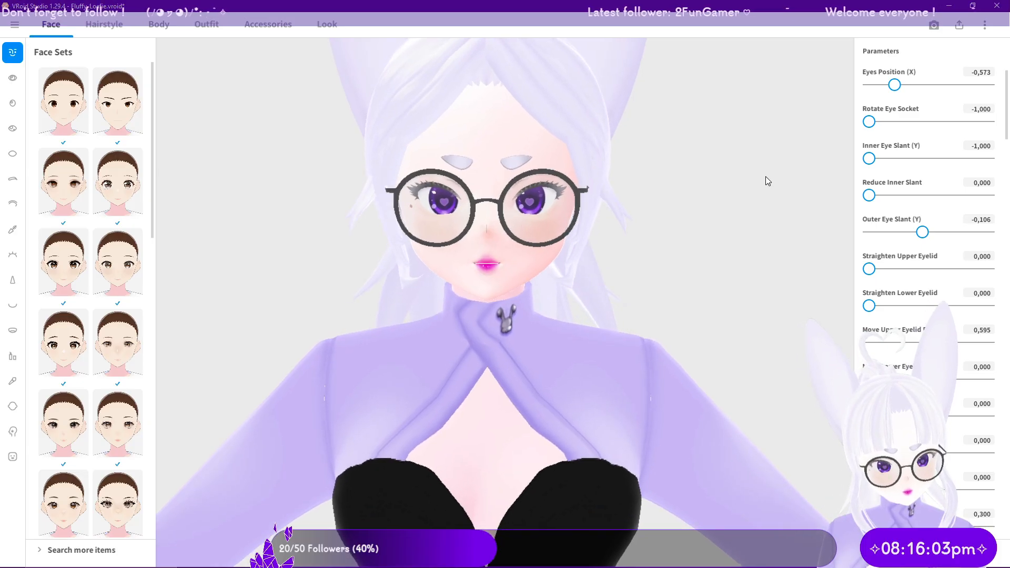
pyautogui.moveTo(765, 176); pyautogui.dragTo(731, 212, button='middle')
pyautogui.scroll(3, 934, 132)
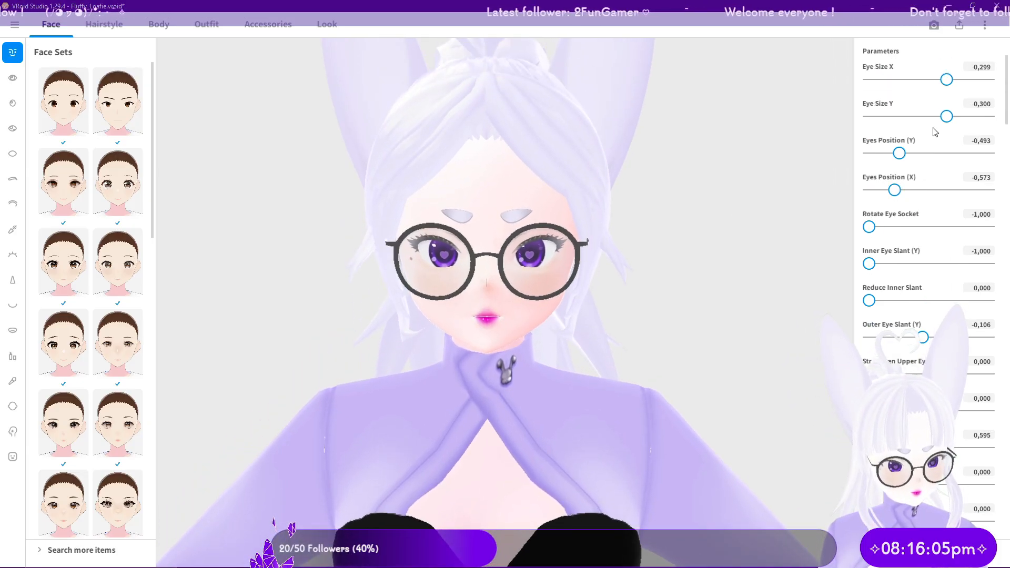
pyautogui.moveTo(944, 118); pyautogui.dragTo(932, 120)
pyautogui.moveTo(900, 160); pyautogui.dragTo(892, 157)
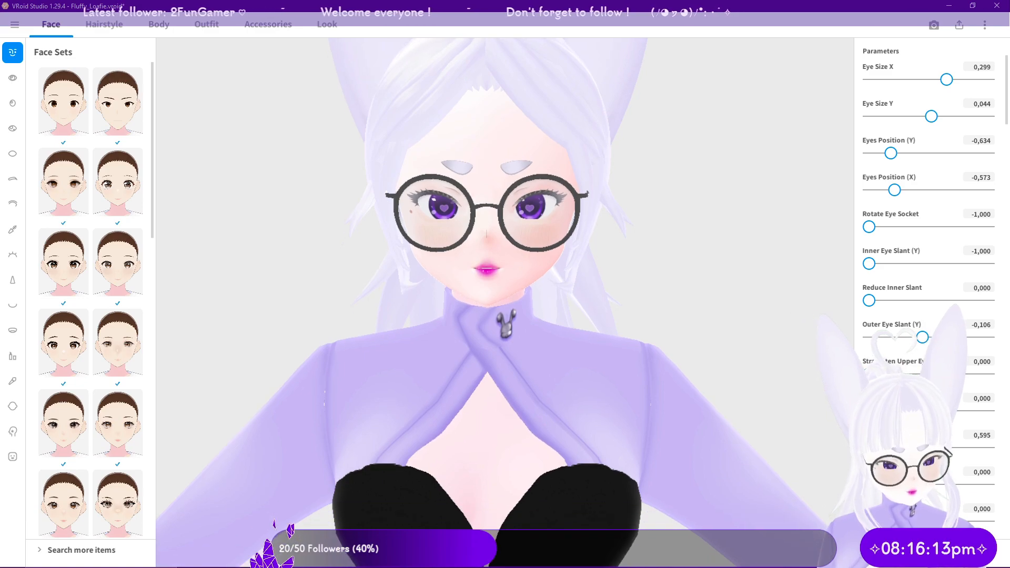
# Step: Test the eyelid straightening and lower eyelid parameters, and set Move Upper Eyelid Down to 1,000
pyautogui.moveTo(924, 367); pyautogui.dragTo(865, 387)
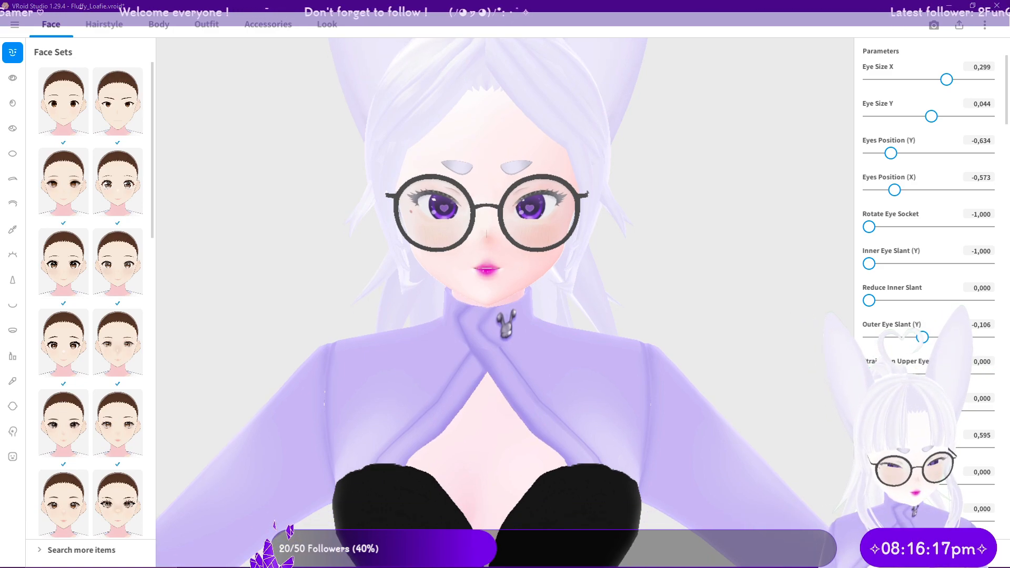
pyautogui.click(969, 408)
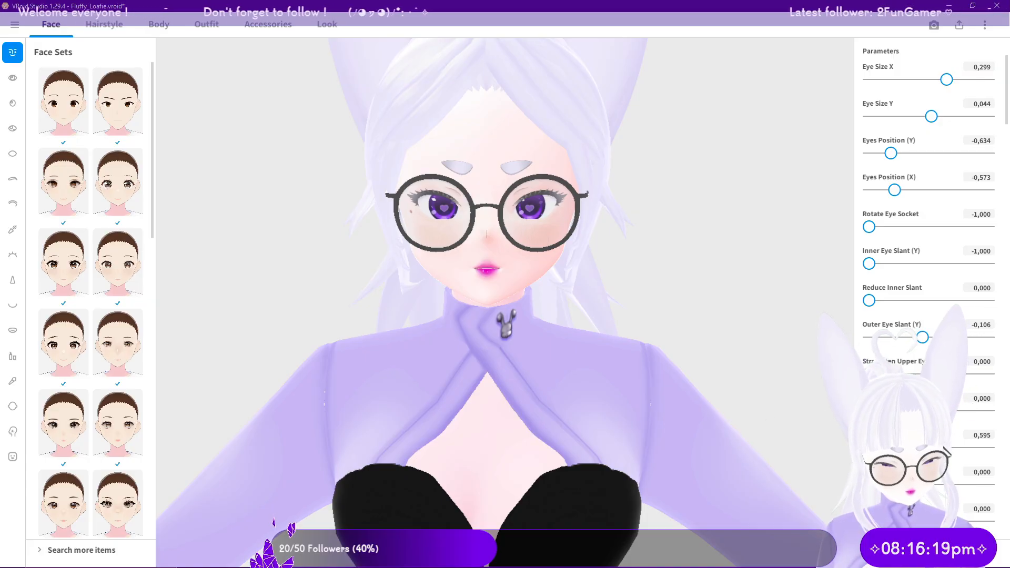
pyautogui.moveTo(960, 447); pyautogui.dragTo(1001, 442)
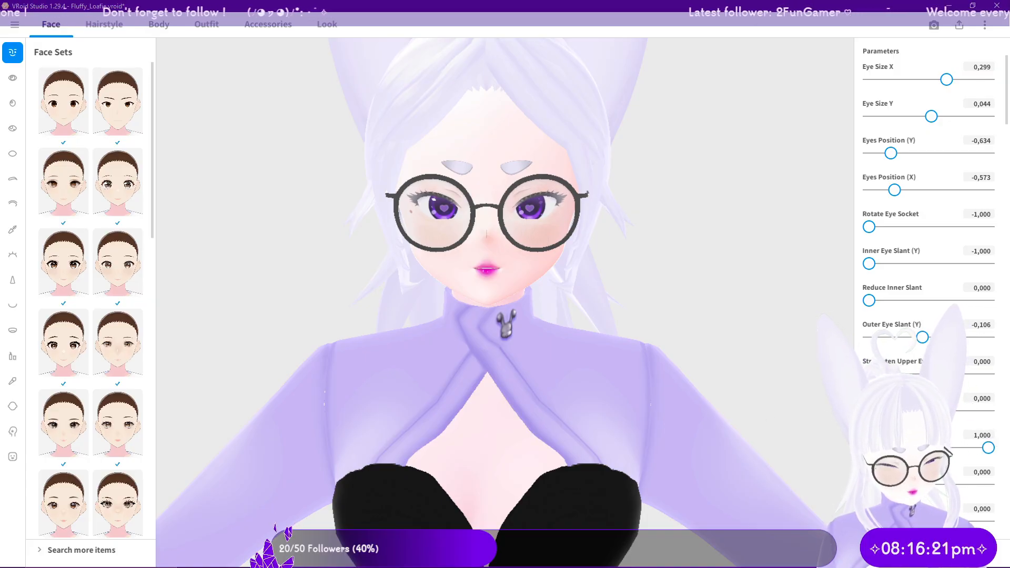
pyautogui.moveTo(930, 484); pyautogui.dragTo(805, 478)
# Step: Try Scornful Look at 0,419 and test the Lower Eyelashes Tips parameter
pyautogui.moveTo(869, 521); pyautogui.dragTo(919, 521)
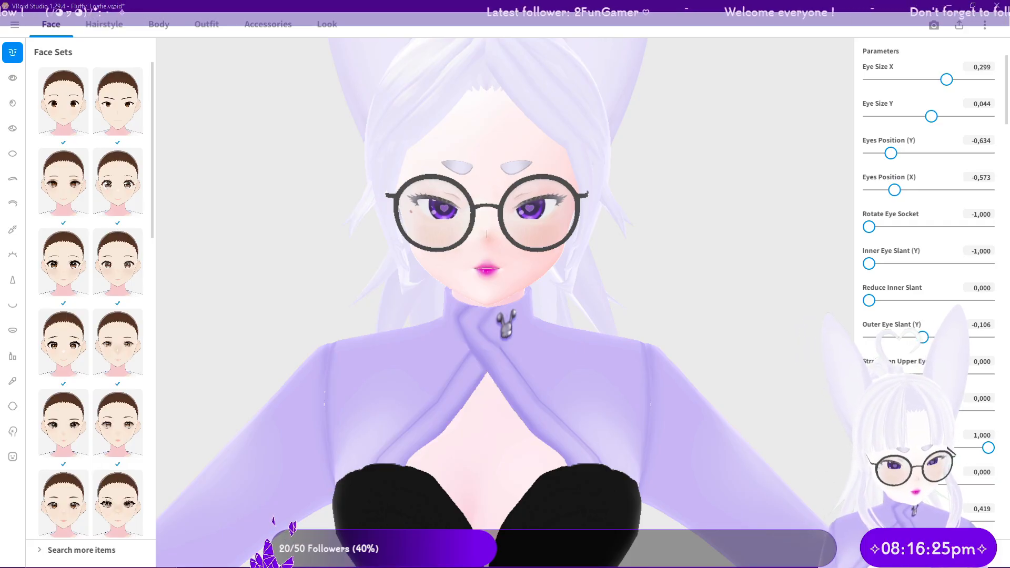
pyautogui.scroll(-5, 928, 294)
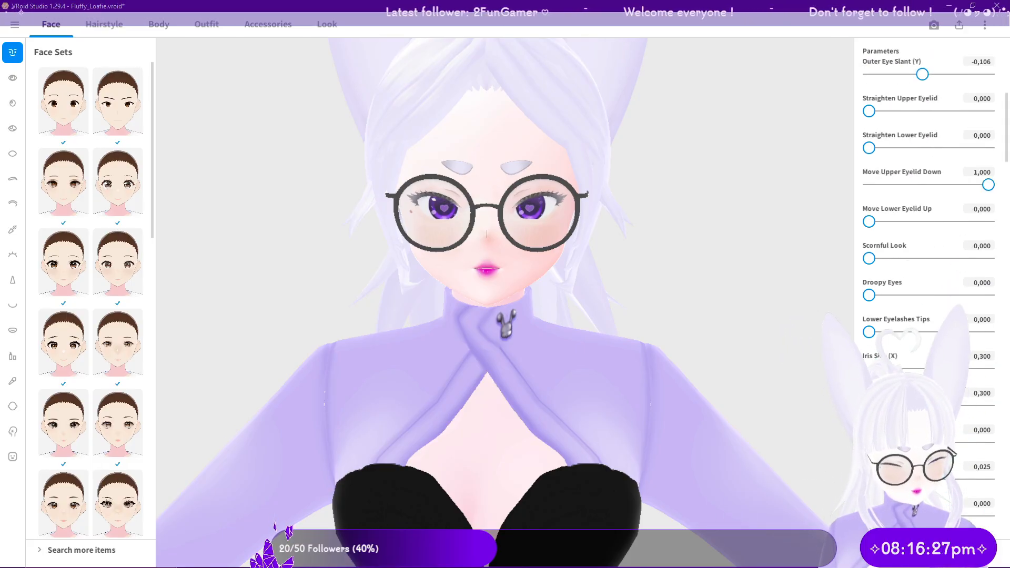
pyautogui.moveTo(903, 332); pyautogui.dragTo(743, 342)
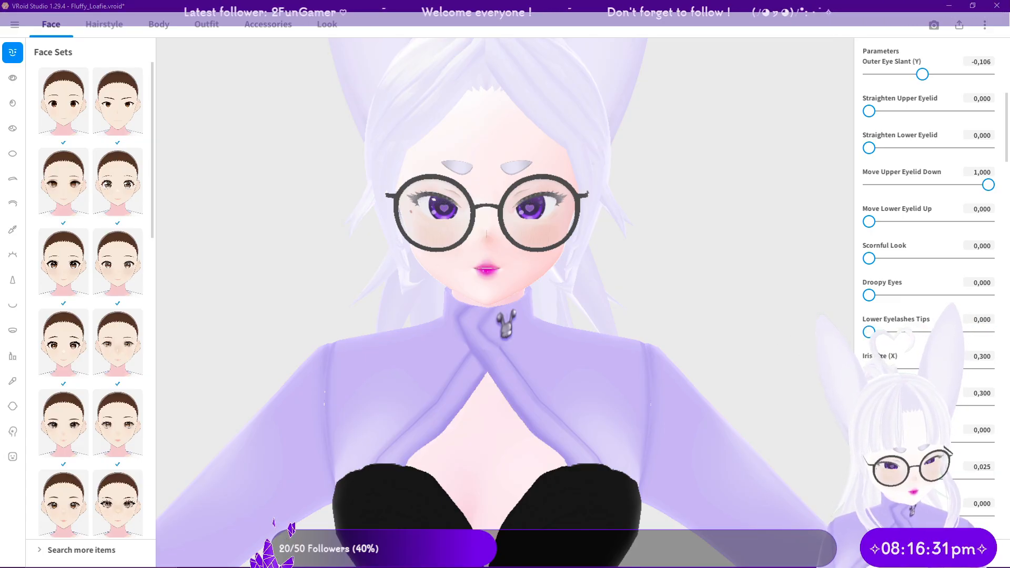
# Step: Set both Iris Size (X) and Iris Size (Y) to 0,000
pyautogui.moveTo(946, 369); pyautogui.dragTo(989, 369)
pyautogui.moveTo(947, 405); pyautogui.dragTo(923, 406)
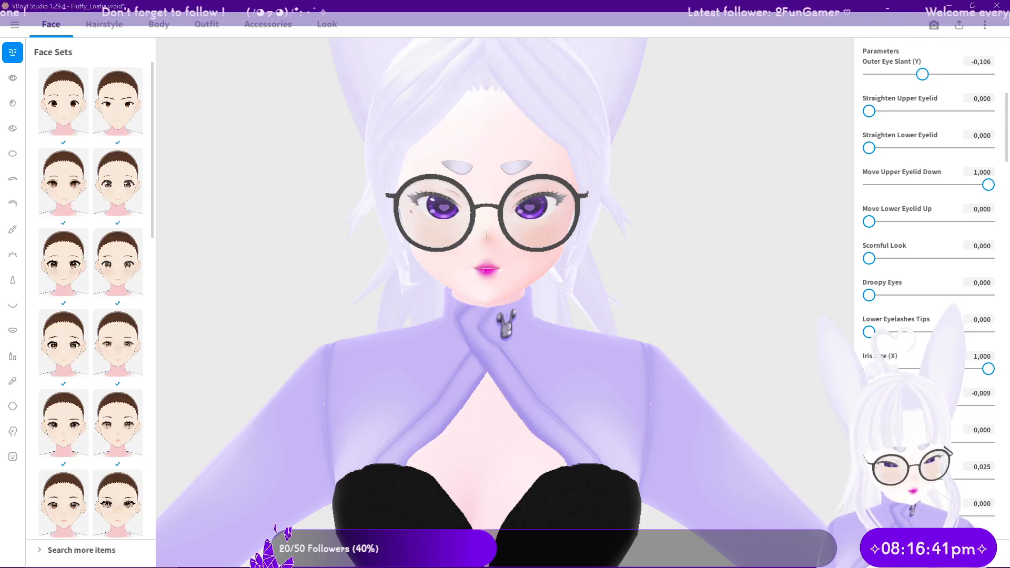
pyautogui.moveTo(987, 369); pyautogui.dragTo(926, 369)
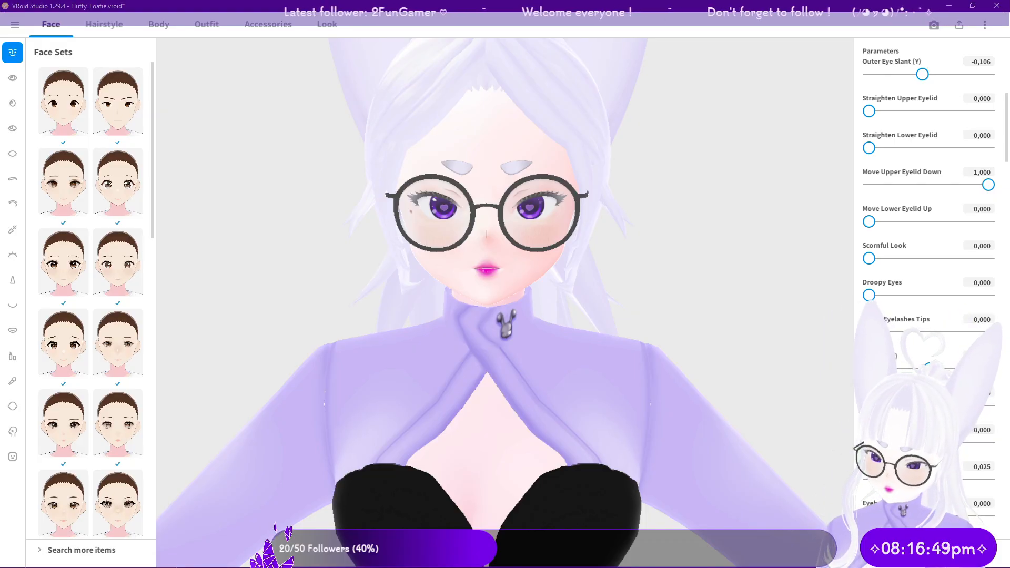
pyautogui.click(984, 360)
pyautogui.click(987, 394)
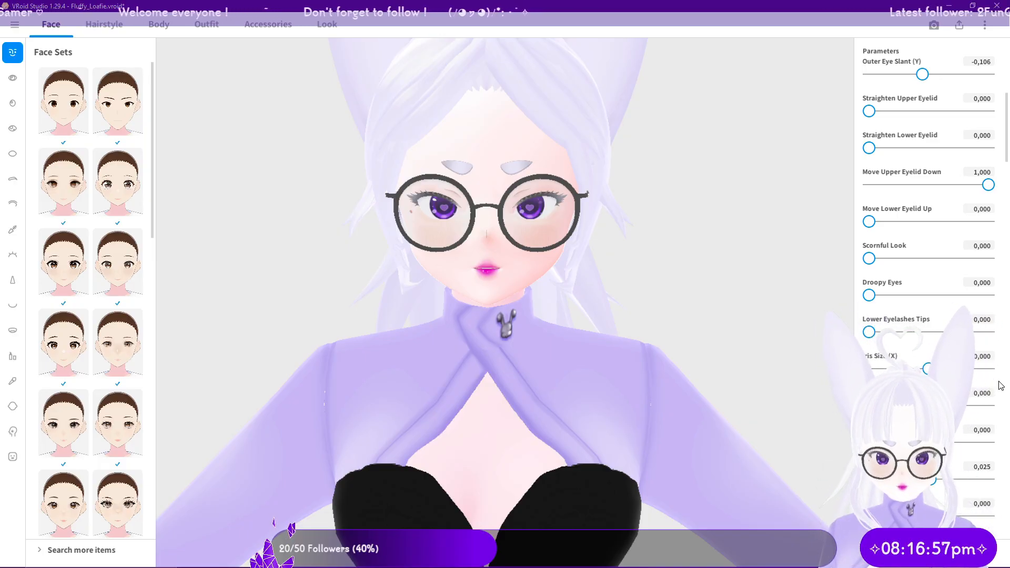
# Step: Try shifting the vertical and horizontal gaze of the eyes, and set both gaze values to 0,000
pyautogui.moveTo(928, 442)
pyautogui.mouseDown()
pyautogui.moveTo(950, 442)
pyautogui.moveTo(915, 442)
pyautogui.moveTo(923, 443)
pyautogui.mouseUp()
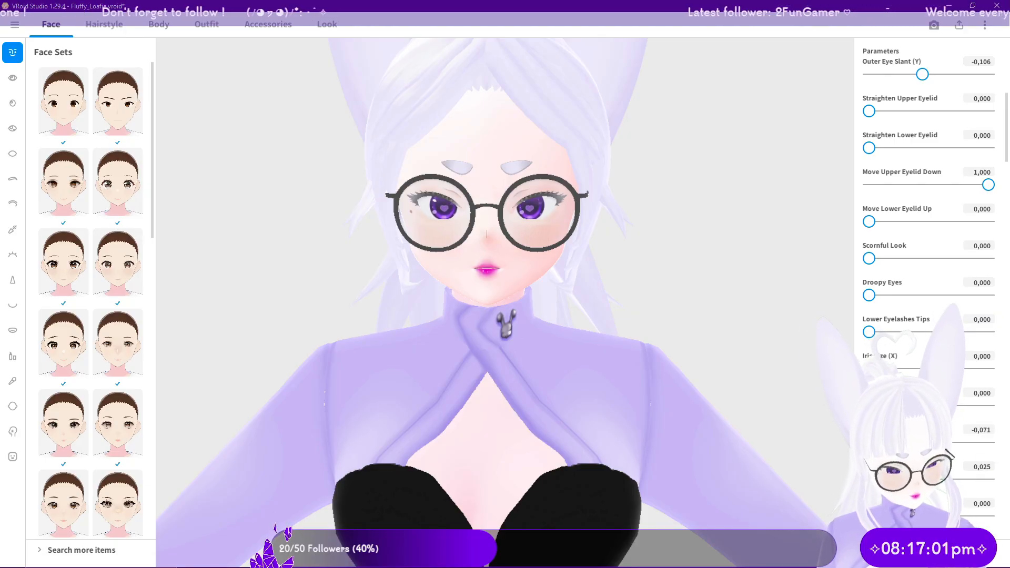
pyautogui.click(987, 431)
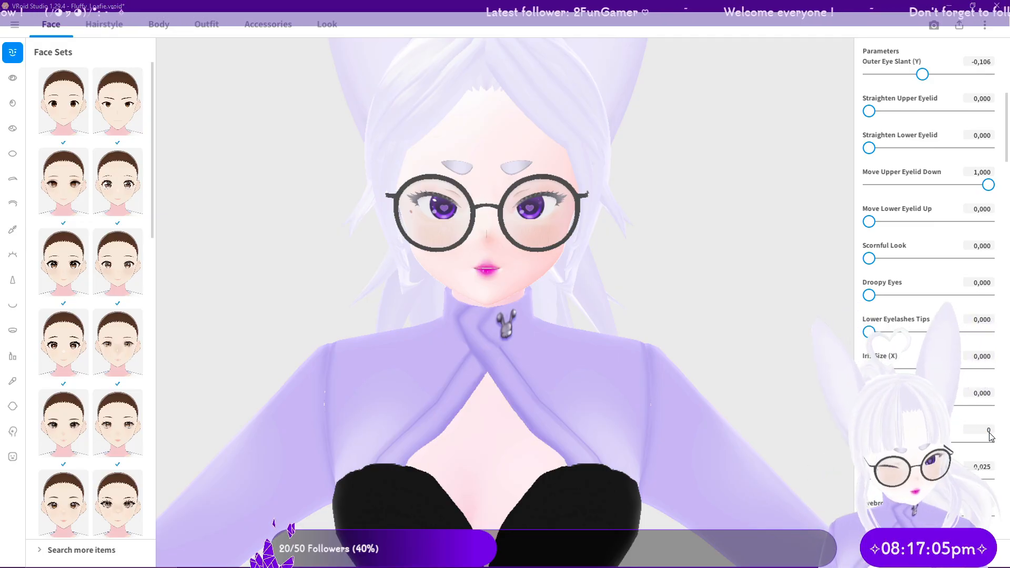
pyautogui.moveTo(931, 480); pyautogui.dragTo(992, 479)
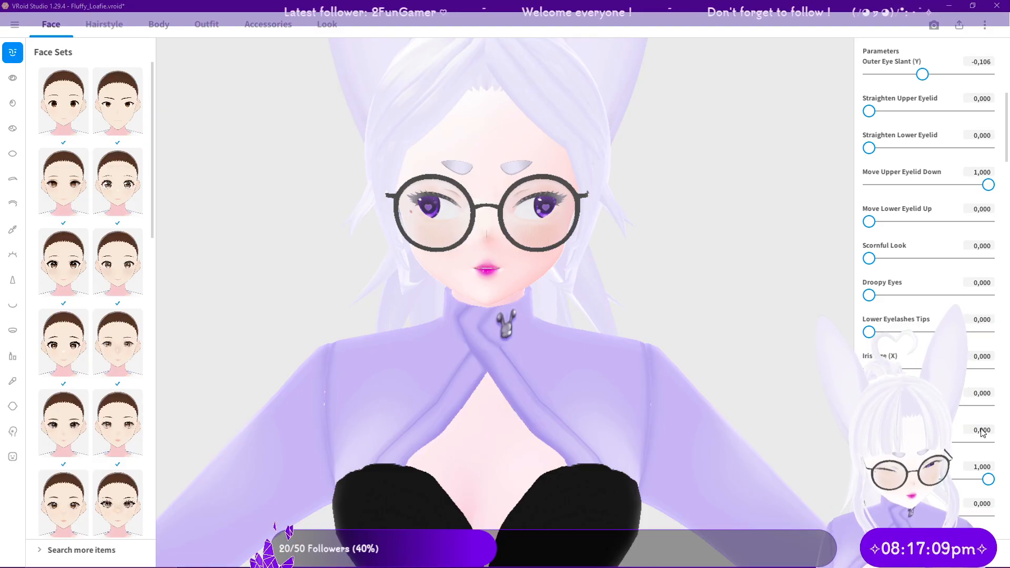
pyautogui.click(983, 468)
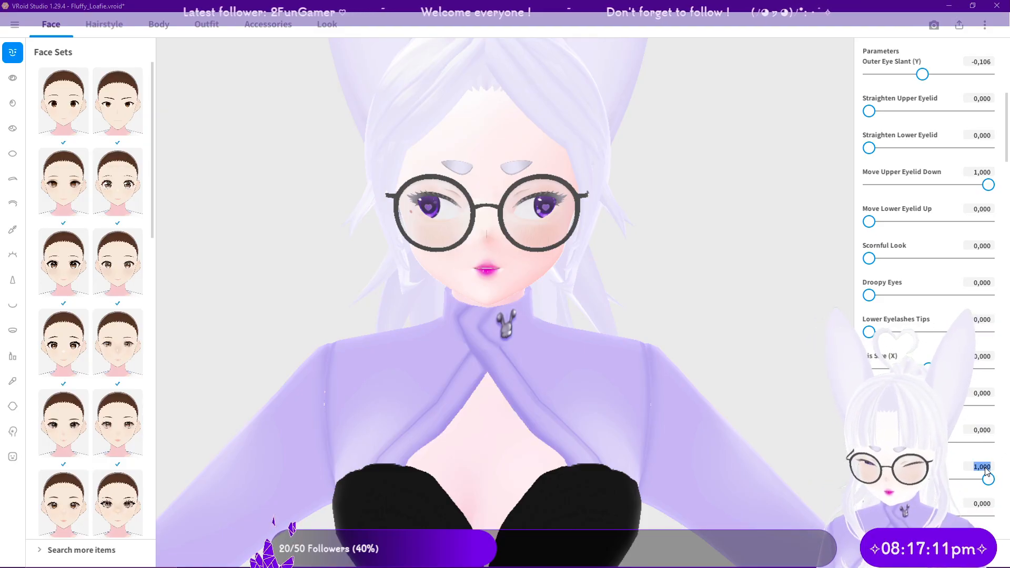
pyautogui.press('Return')
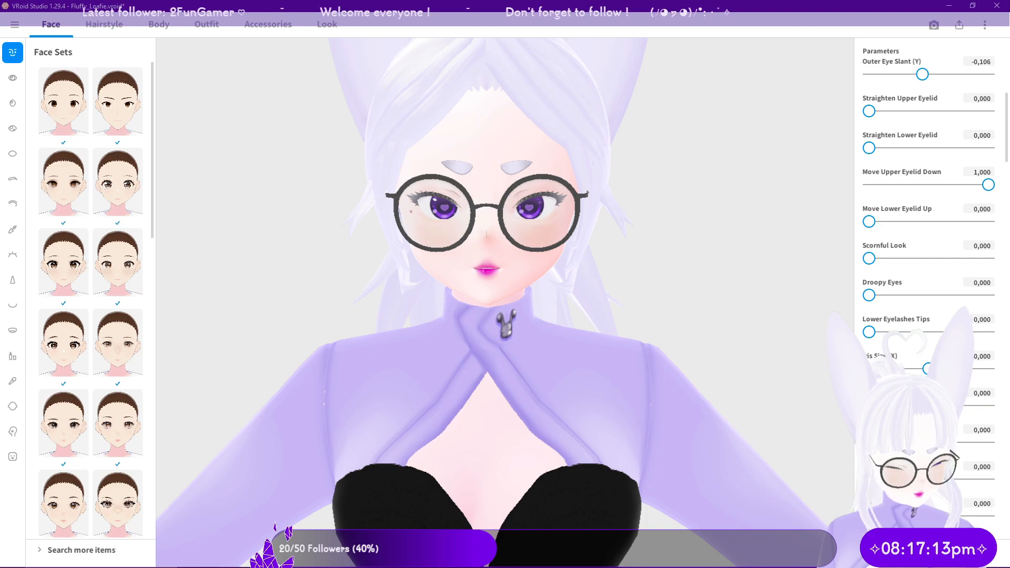
# Step: Set Eyebrows Tilt to -0,555, keep Eyebrows Position (Y) at -1,000, and set Eyebrows Position (Z) to 0,106
pyautogui.scroll(-2, 1001, 465)
pyautogui.scroll(-1, 1001, 465)
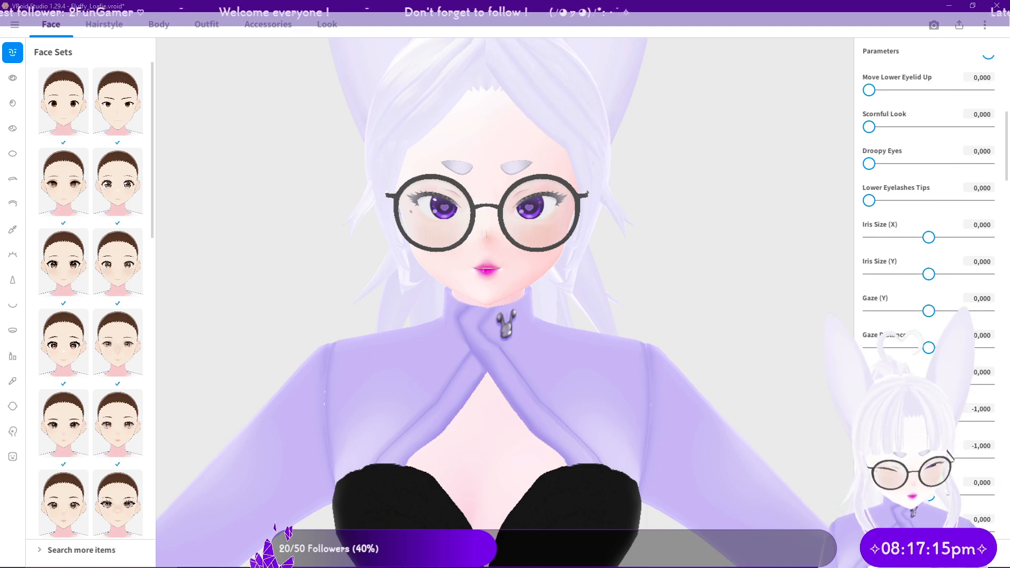
pyautogui.moveTo(933, 384); pyautogui.dragTo(910, 384)
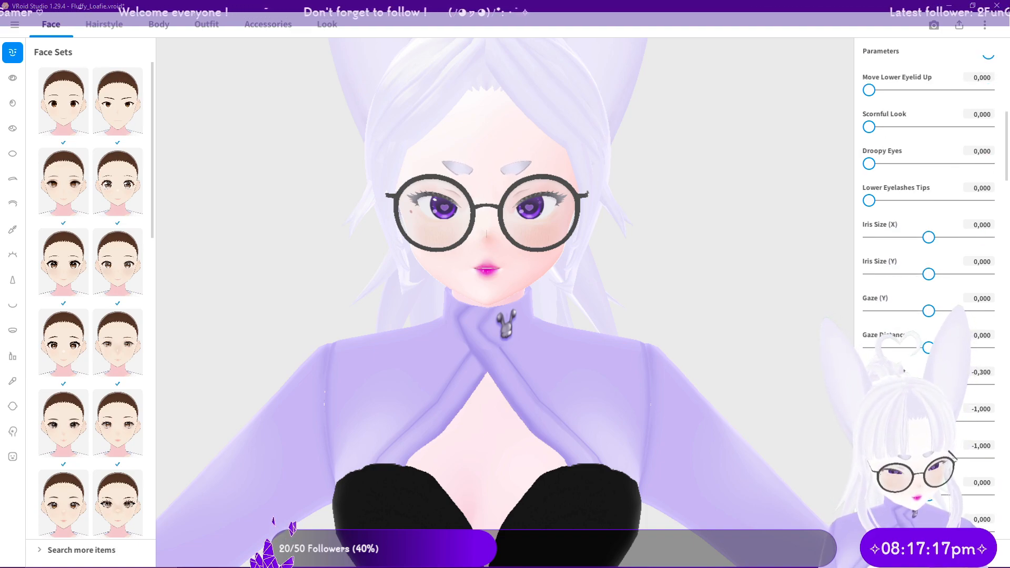
pyautogui.moveTo(879, 421); pyautogui.dragTo(869, 422)
pyautogui.moveTo(929, 495); pyautogui.dragTo(939, 495)
pyautogui.moveTo(566, 327); pyautogui.dragTo(647, 333, button='right')
pyautogui.moveTo(775, 383); pyautogui.dragTo(729, 383, button='right')
pyautogui.moveTo(912, 385); pyautogui.dragTo(905, 384)
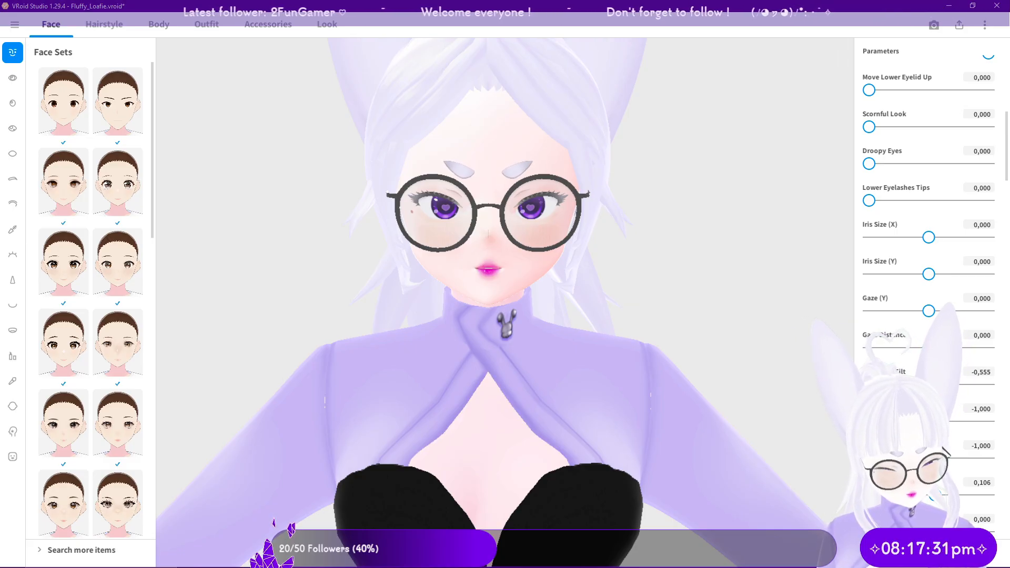
# Step: Set Rotate Eyebrows (Y) to 0,026, Eyebrows Arch to -0,517 and Eyebrows Length to -0,617
pyautogui.scroll(-3, 957, 508)
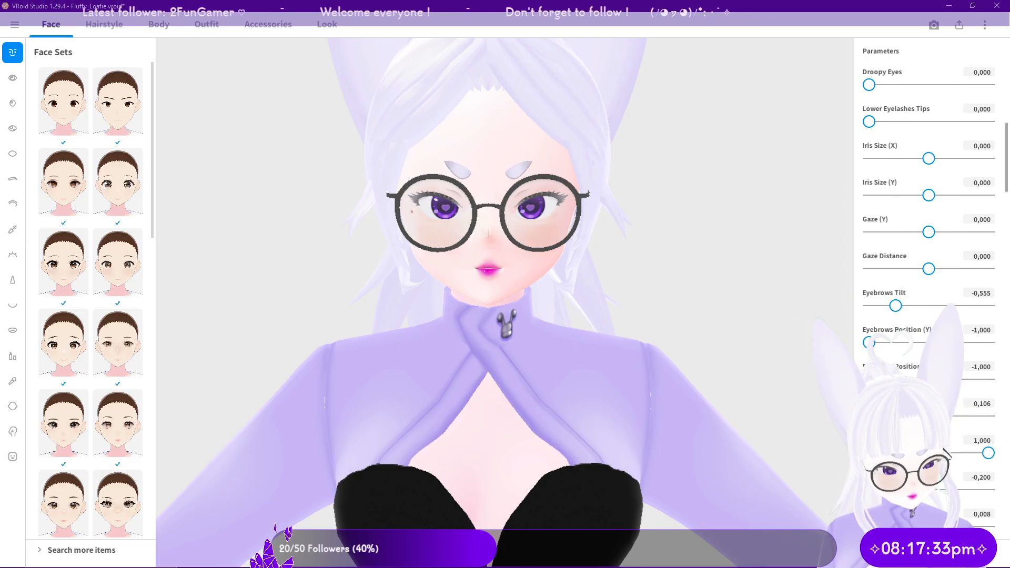
pyautogui.moveTo(954, 448); pyautogui.dragTo(741, 432)
pyautogui.moveTo(868, 452); pyautogui.dragTo(930, 453)
pyautogui.moveTo(518, 392); pyautogui.dragTo(592, 379, button='right')
pyautogui.moveTo(916, 490); pyautogui.dragTo(884, 490)
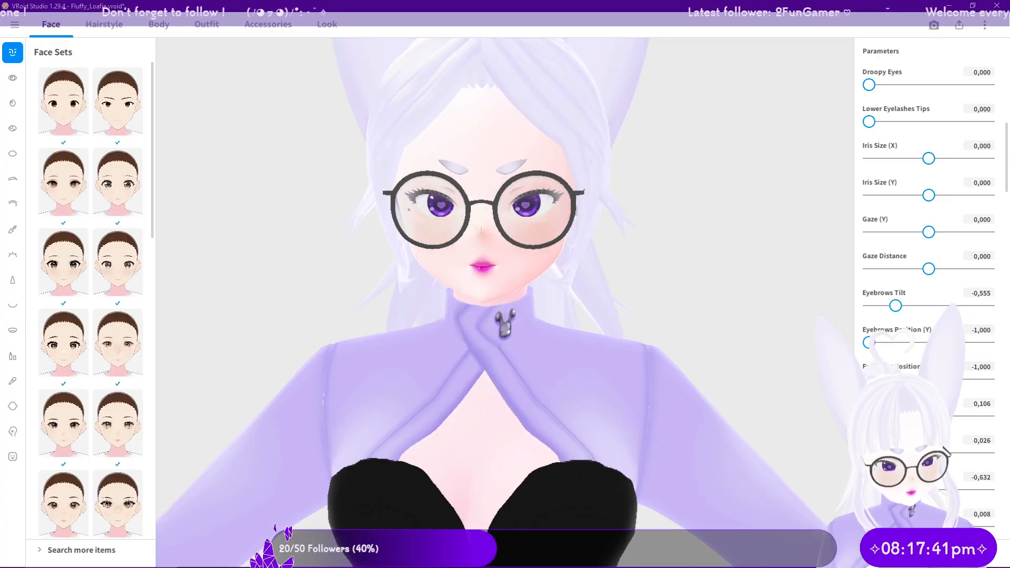
pyautogui.moveTo(929, 526); pyautogui.dragTo(890, 526)
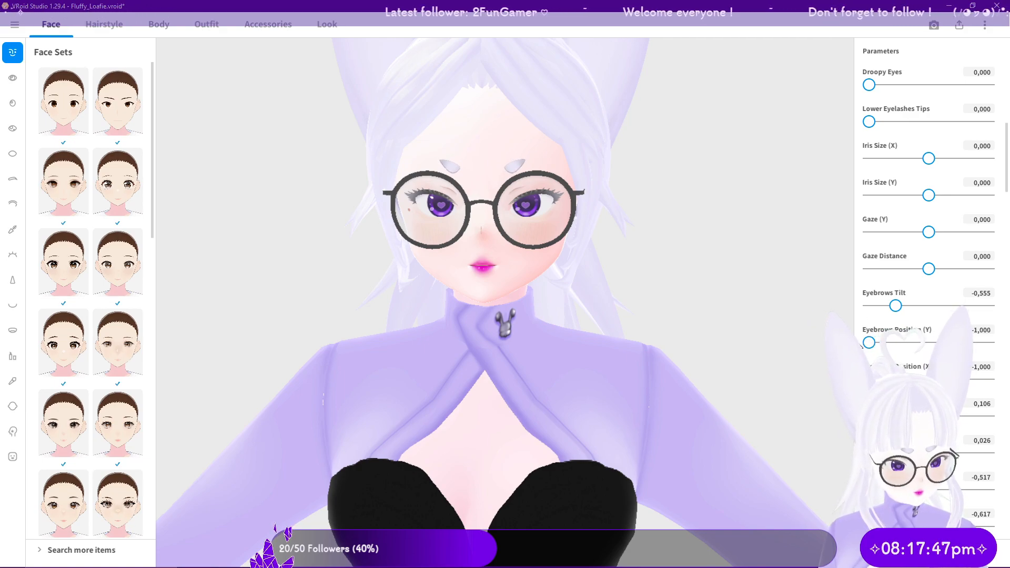
# Step: Try the Nose Size below Eyebrows Length at -1,000 and test the Nose Width parameter
pyautogui.scroll(-1, 1000, 503)
pyautogui.scroll(-5, 1000, 503)
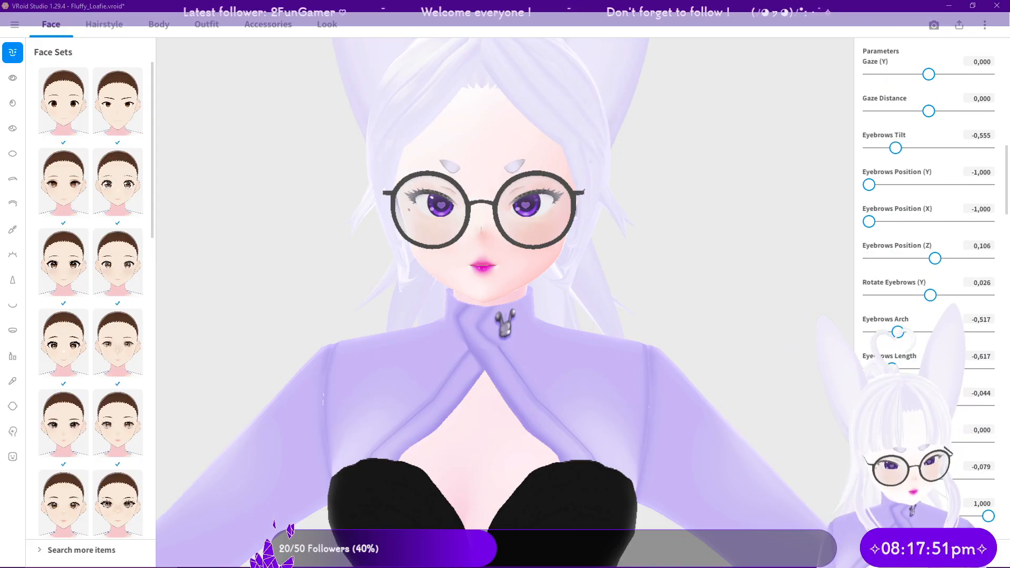
pyautogui.moveTo(783, 380); pyautogui.dragTo(639, 363, button='right')
pyautogui.moveTo(916, 405); pyautogui.dragTo(869, 405)
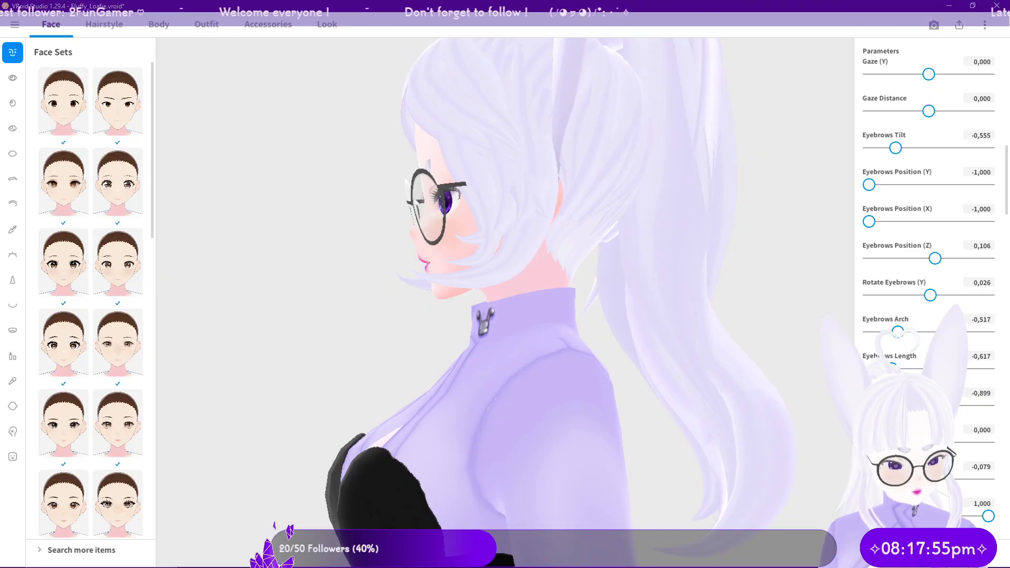
pyautogui.moveTo(929, 443); pyautogui.dragTo(937, 443)
pyautogui.moveTo(634, 395); pyautogui.dragTo(729, 398, button='right')
pyautogui.moveTo(938, 442); pyautogui.dragTo(834, 437)
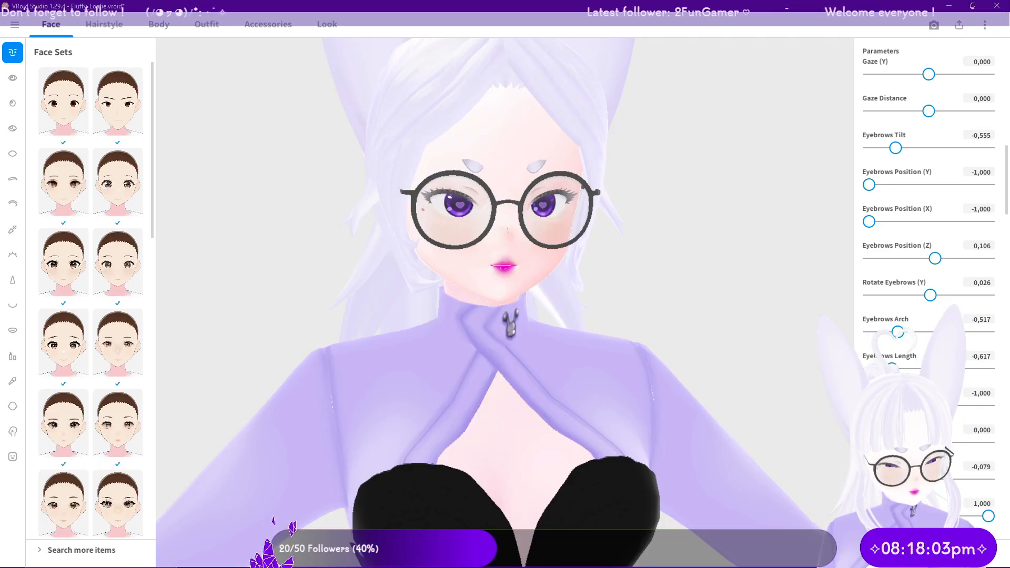
# Step: Check the nose in profile and set Nose Tip Position (Y) to 0,000
pyautogui.moveTo(835, 437); pyautogui.dragTo(673, 421, button='right')
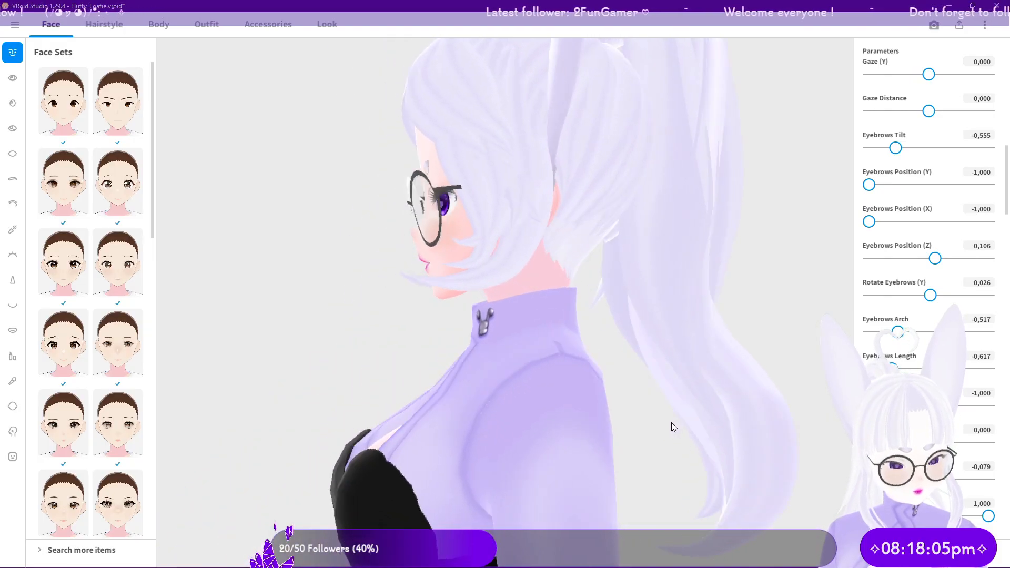
pyautogui.moveTo(926, 479)
pyautogui.mouseDown()
pyautogui.moveTo(944, 479)
pyautogui.moveTo(921, 480)
pyautogui.mouseUp()
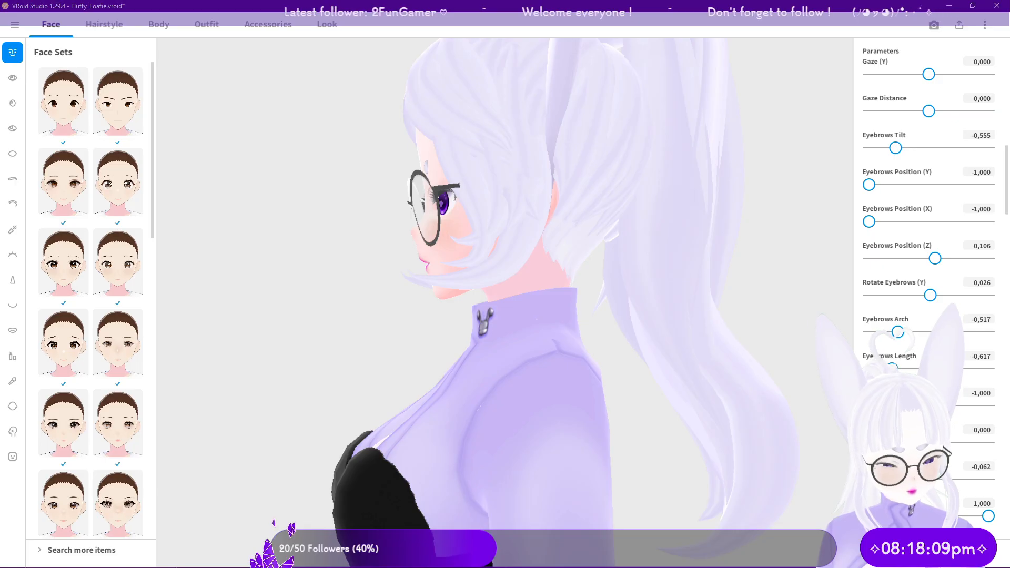
pyautogui.click(986, 467)
pyautogui.write('c')
pyautogui.press('BackSpace')
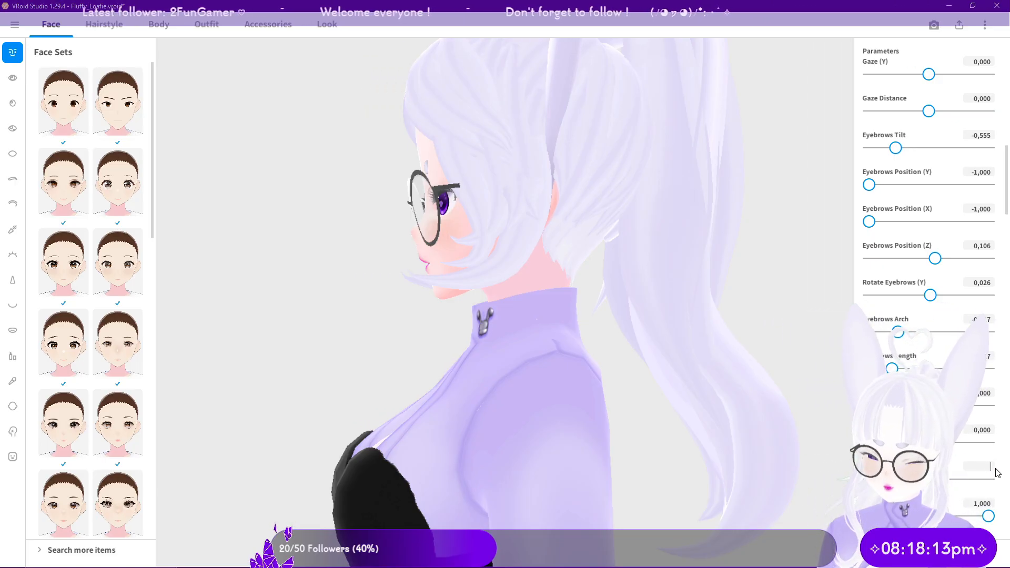
pyautogui.write('0')
pyautogui.press('Return')
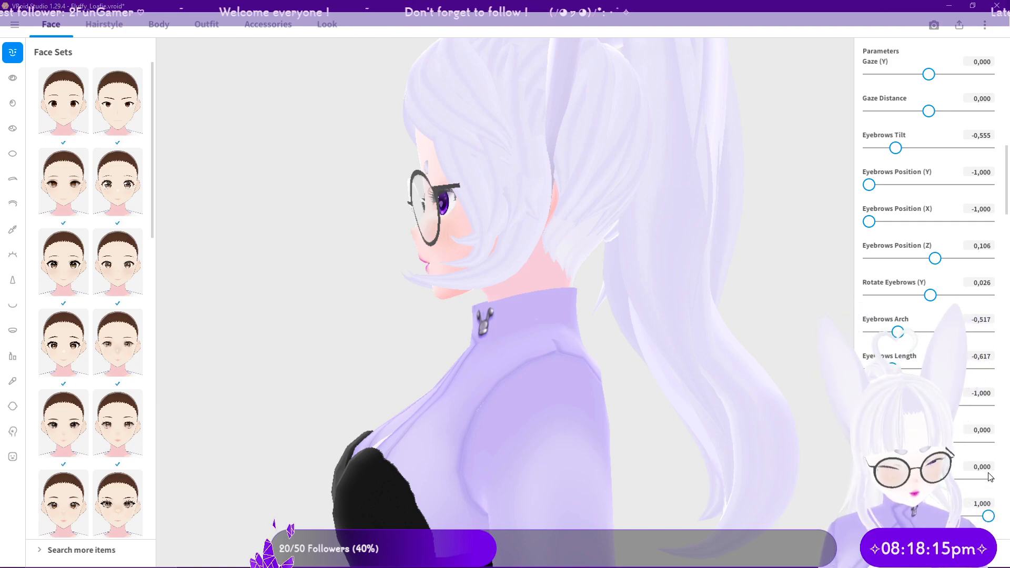
# Step: Set the Nose Size parameter directly below Eyebrows Length to -0,600
pyautogui.moveTo(989, 519)
pyautogui.mouseDown()
pyautogui.moveTo(932, 520)
pyautogui.moveTo(990, 518)
pyautogui.mouseUp()
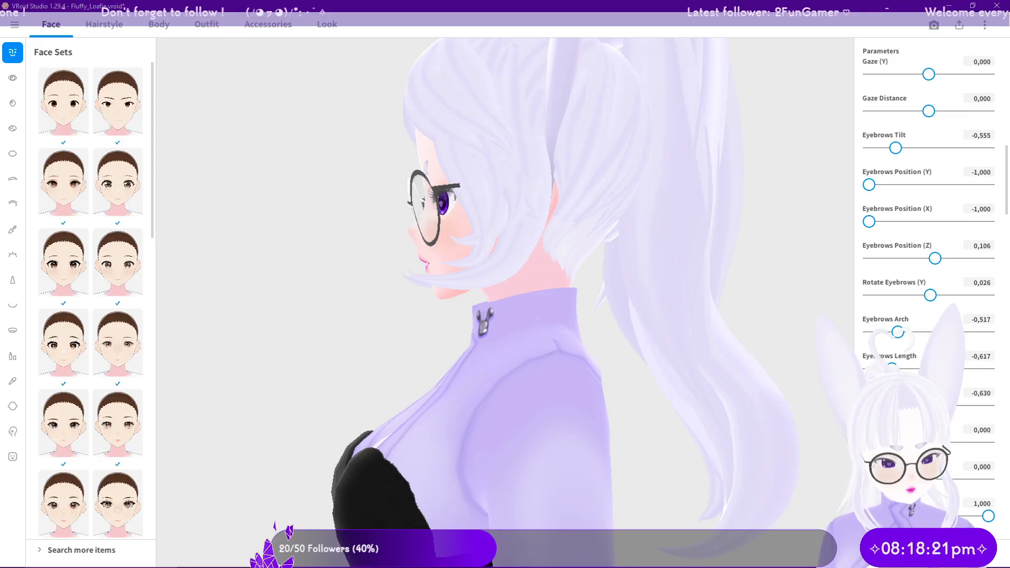
pyautogui.moveTo(889, 406); pyautogui.dragTo(889, 406)
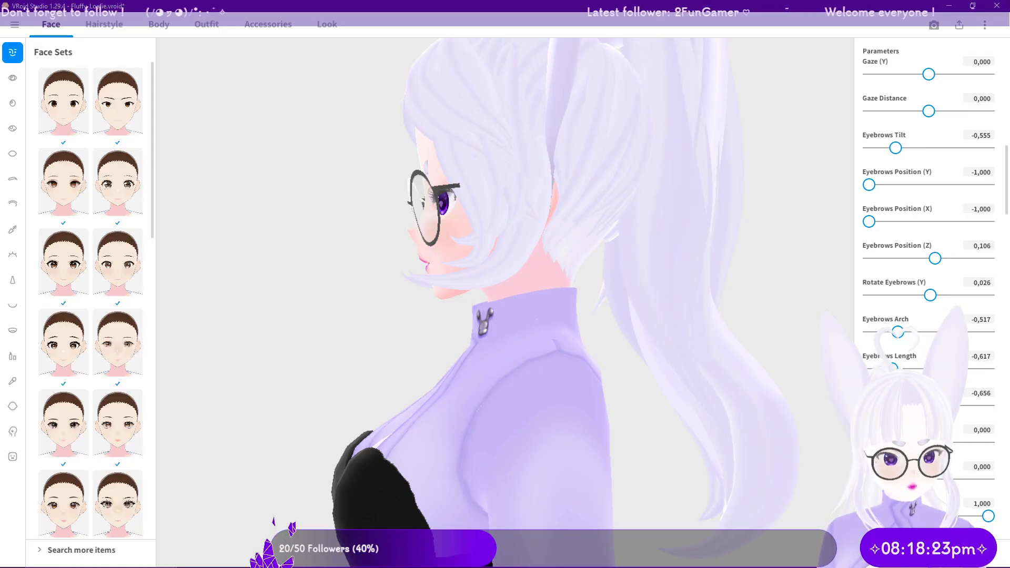
pyautogui.click(988, 402)
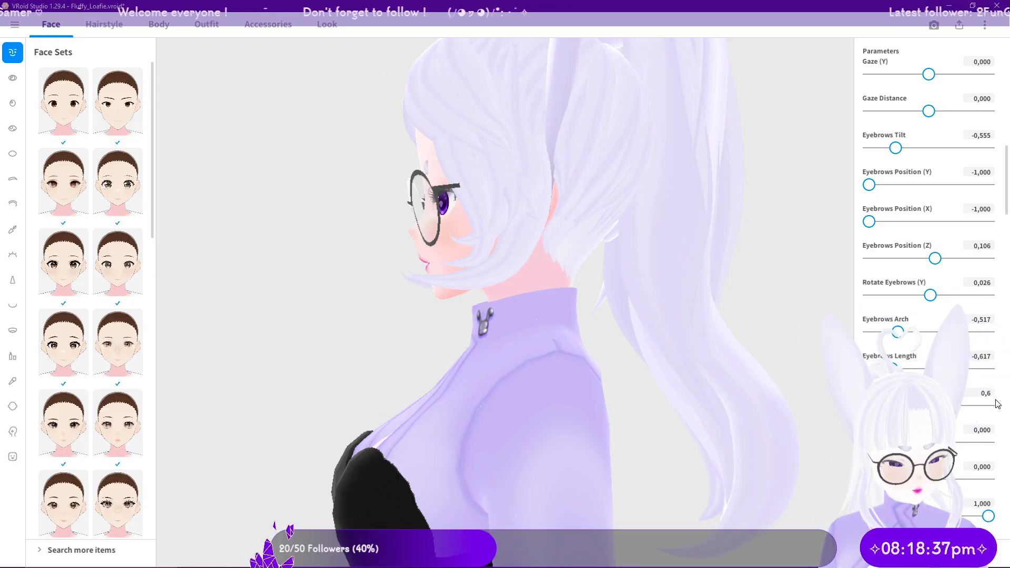
pyautogui.press('Return')
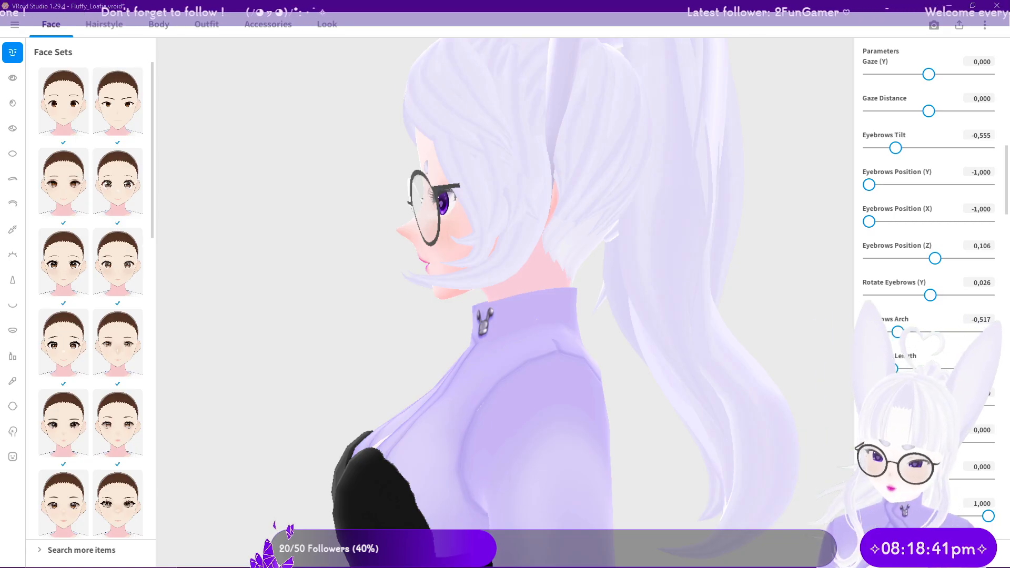
pyautogui.write('-0,600')
pyautogui.press('Return')
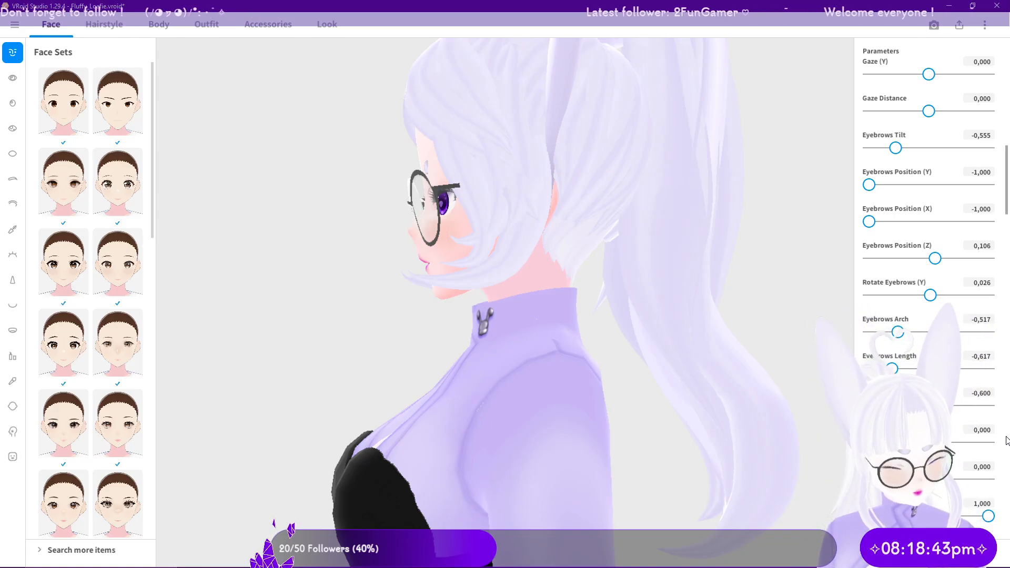
# Step: Test Nose Bridge Prominence and set Nose Bridge Width to -1,000
pyautogui.scroll(-3, 986, 472)
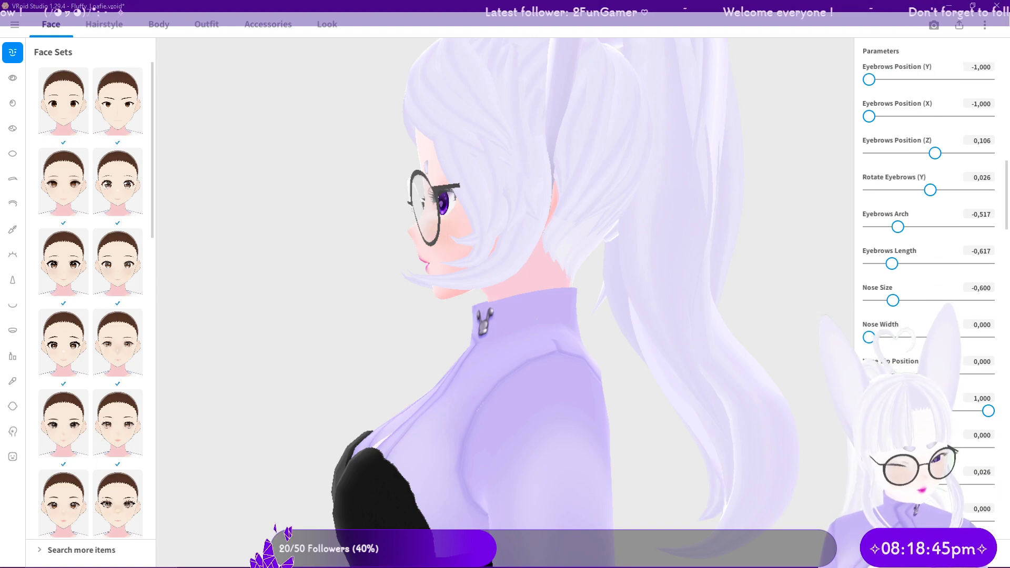
pyautogui.moveTo(873, 448); pyautogui.dragTo(831, 445)
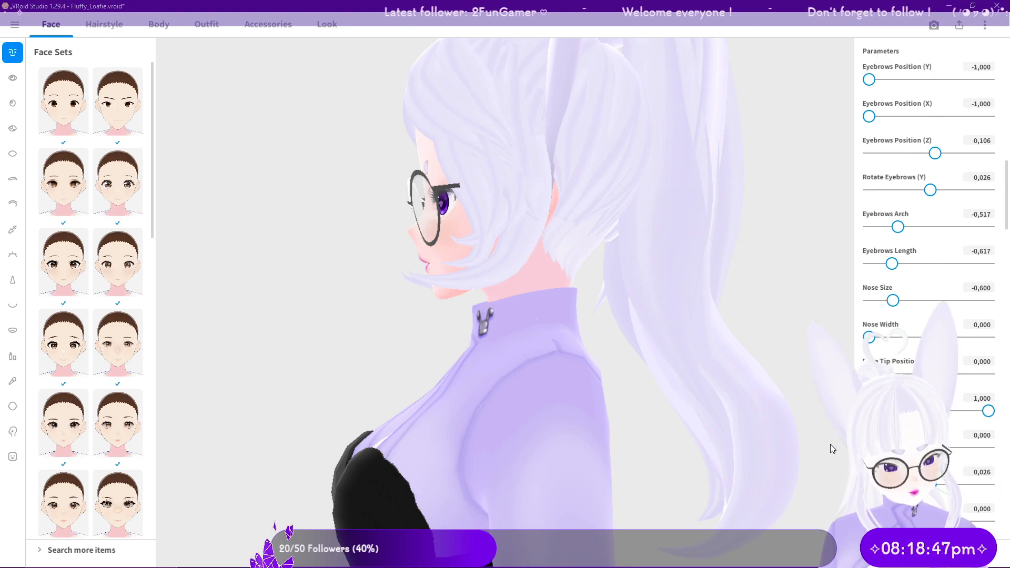
pyautogui.moveTo(930, 484); pyautogui.dragTo(771, 471)
pyautogui.moveTo(770, 468); pyautogui.dragTo(719, 409, button='right')
pyautogui.moveTo(869, 484); pyautogui.dragTo(841, 478)
# Step: Set Nose Bridge Curve to 1,000 and Nose Size Scale to 0,740, checking the nose in profile
pyautogui.moveTo(929, 521)
pyautogui.mouseDown()
pyautogui.moveTo(955, 521)
pyautogui.moveTo(947, 521)
pyautogui.mouseUp()
pyautogui.moveTo(752, 445); pyautogui.dragTo(706, 438, button='right')
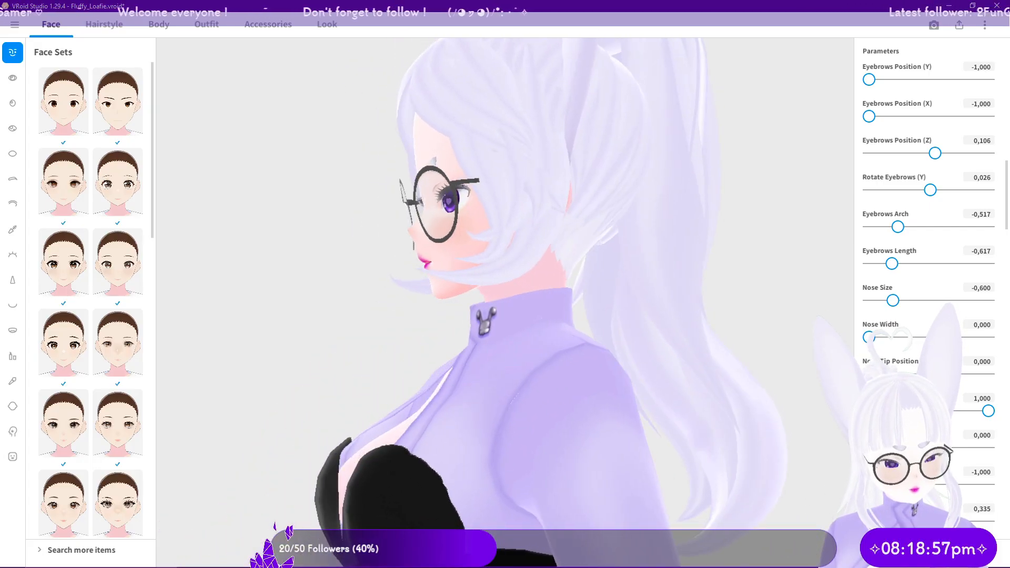
pyautogui.moveTo(949, 521); pyautogui.dragTo(989, 522)
pyautogui.moveTo(724, 412); pyautogui.dragTo(695, 399, button='right')
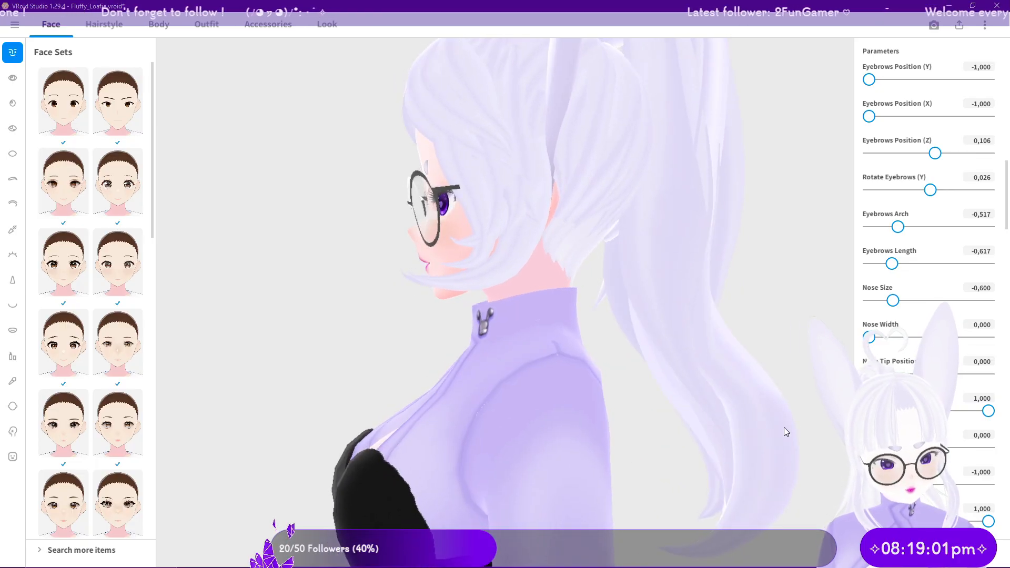
pyautogui.scroll(-2, 973, 452)
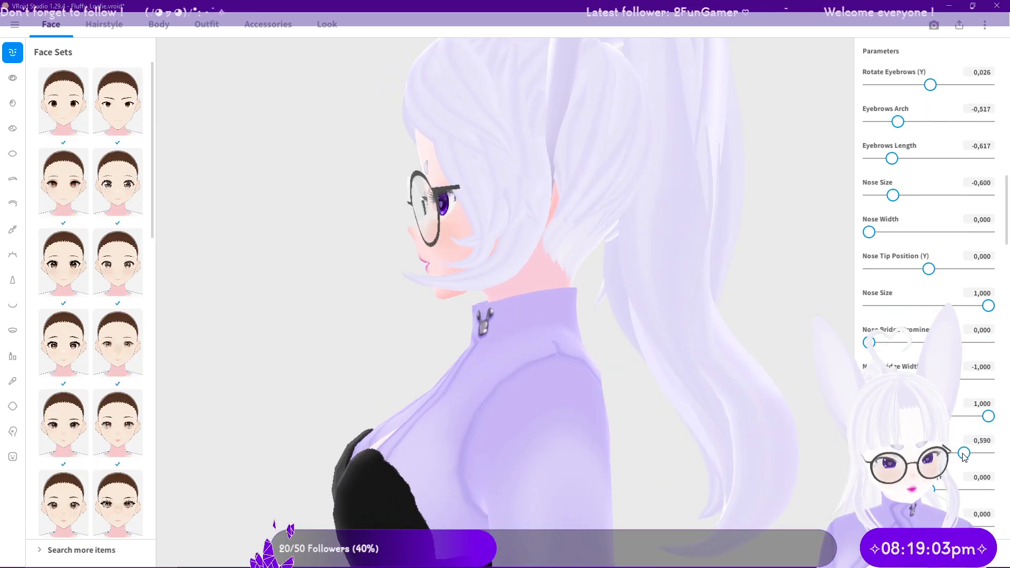
pyautogui.moveTo(976, 456); pyautogui.dragTo(974, 456)
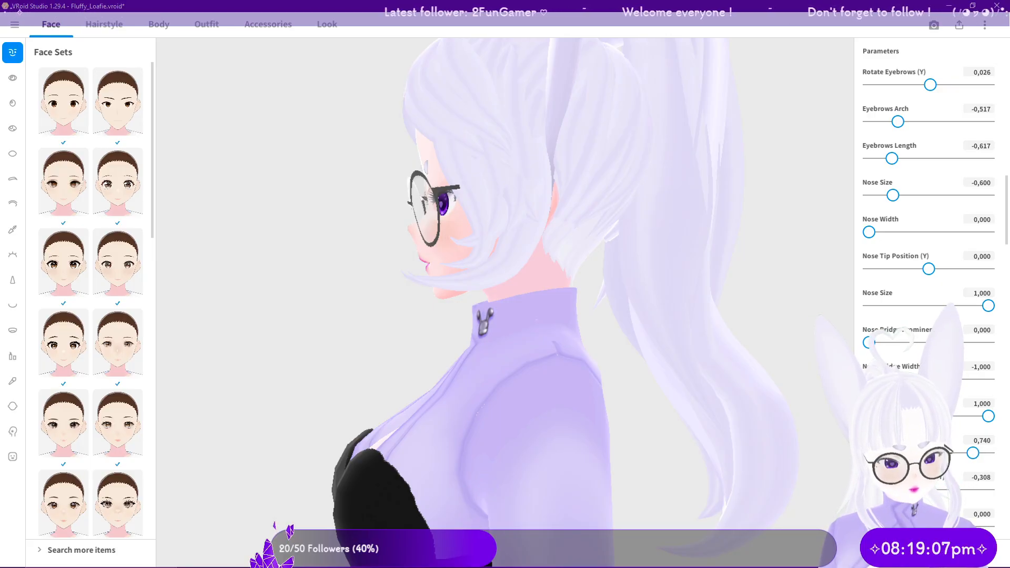
# Step: Set Nose Base Prominence (Z) to -1,000 and Nose Base Prominence (Y) to 0,000
pyautogui.moveTo(888, 490); pyautogui.dragTo(1006, 492)
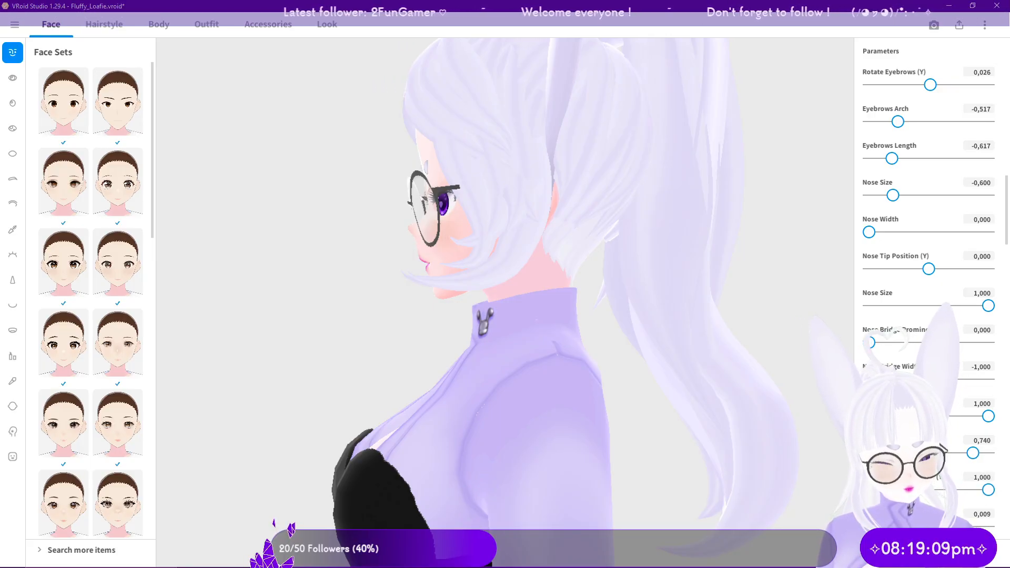
pyautogui.moveTo(688, 424); pyautogui.dragTo(763, 434)
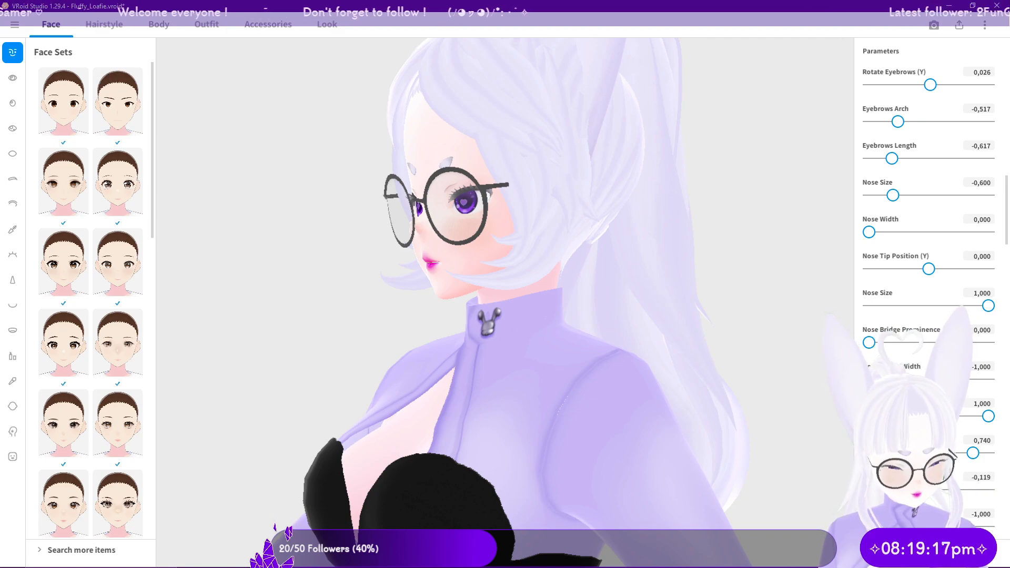
pyautogui.write('0')
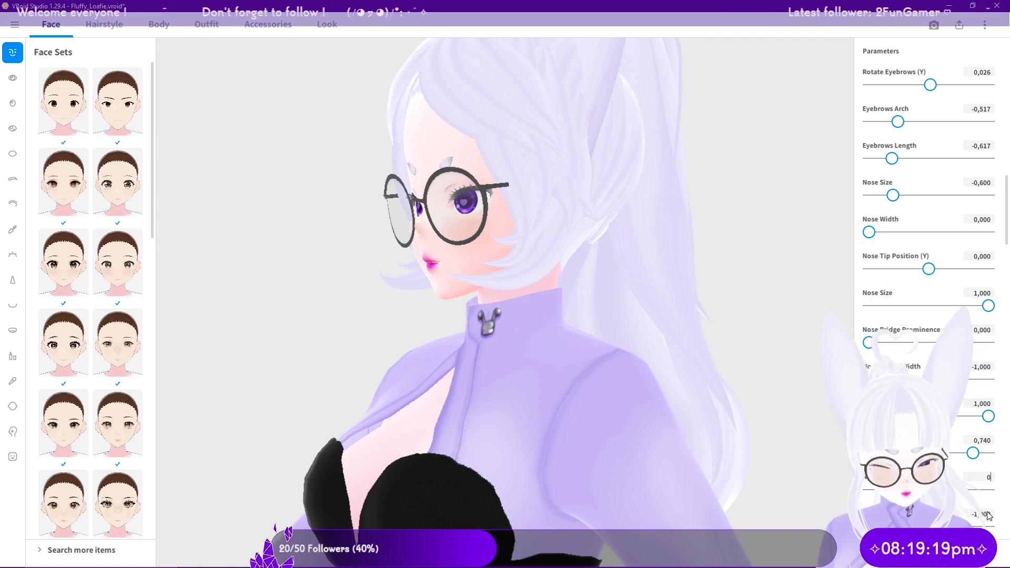
pyautogui.moveTo(605, 348); pyautogui.dragTo(519, 329)
# Step: Set Mouth Corners to 0,106 and Mouth Position (Y) to -0,079
pyautogui.scroll(-3, 955, 453)
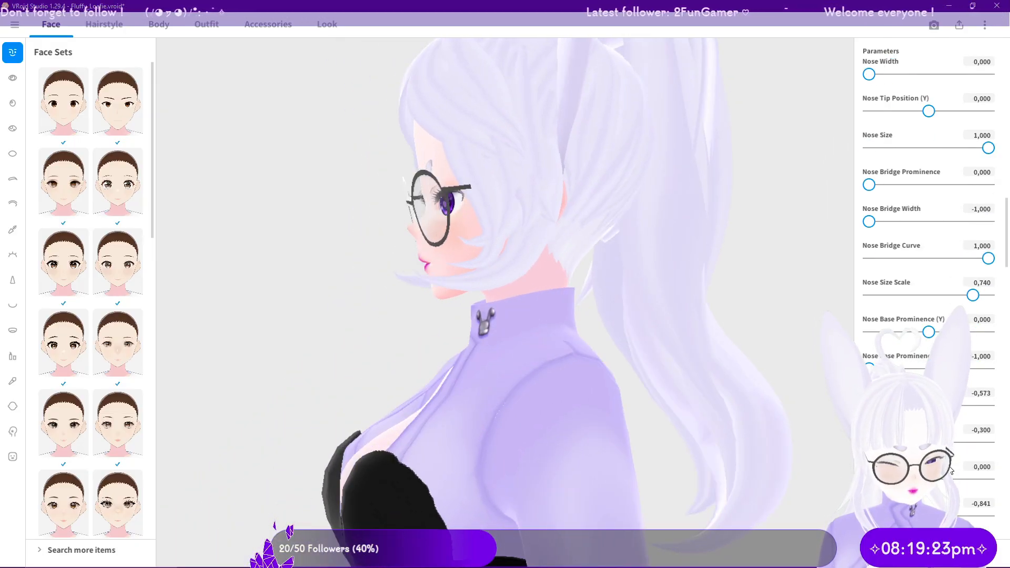
pyautogui.moveTo(631, 393); pyautogui.dragTo(715, 394)
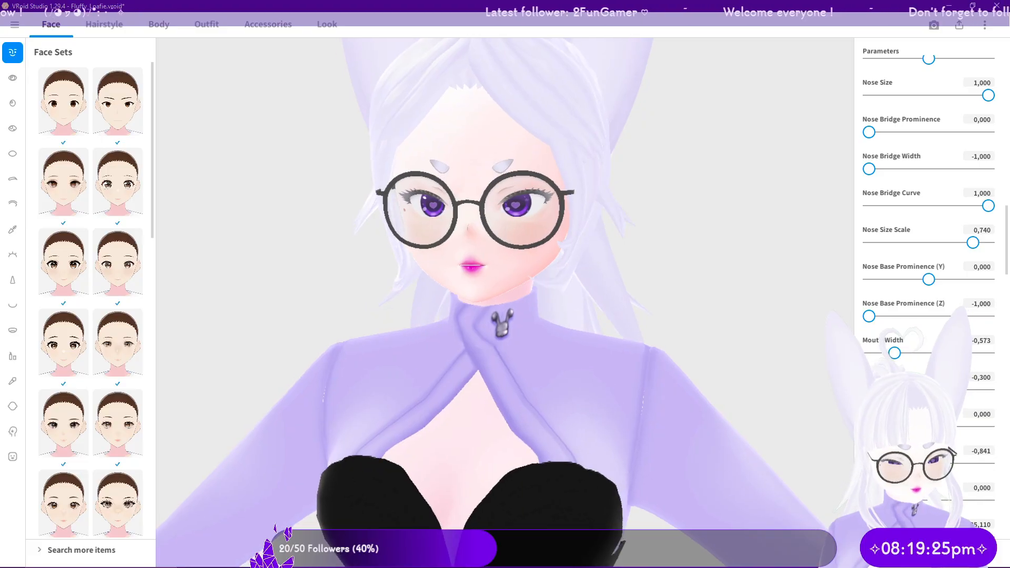
pyautogui.moveTo(989, 426); pyautogui.dragTo(946, 426)
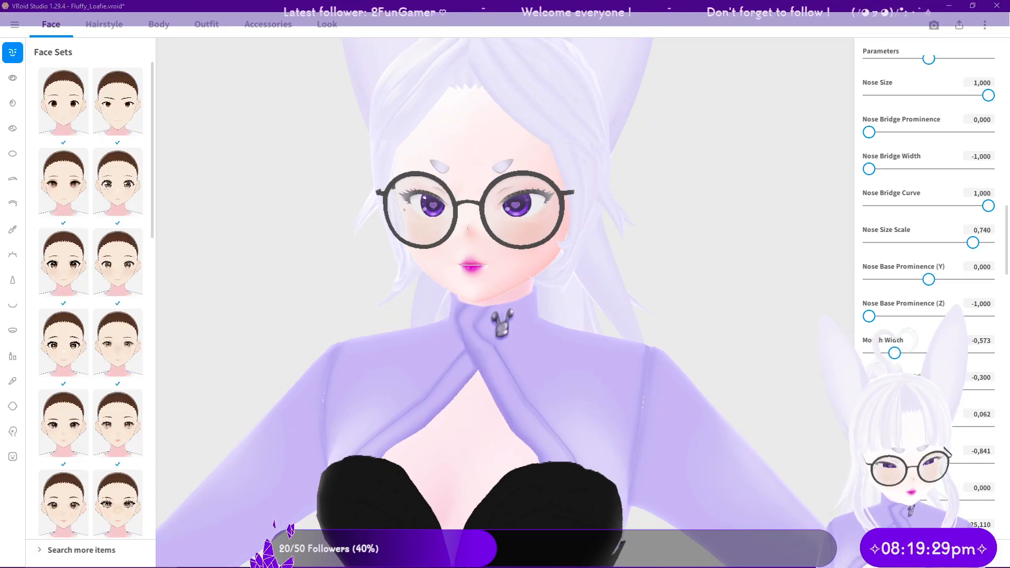
pyautogui.moveTo(910, 390); pyautogui.dragTo(918, 390)
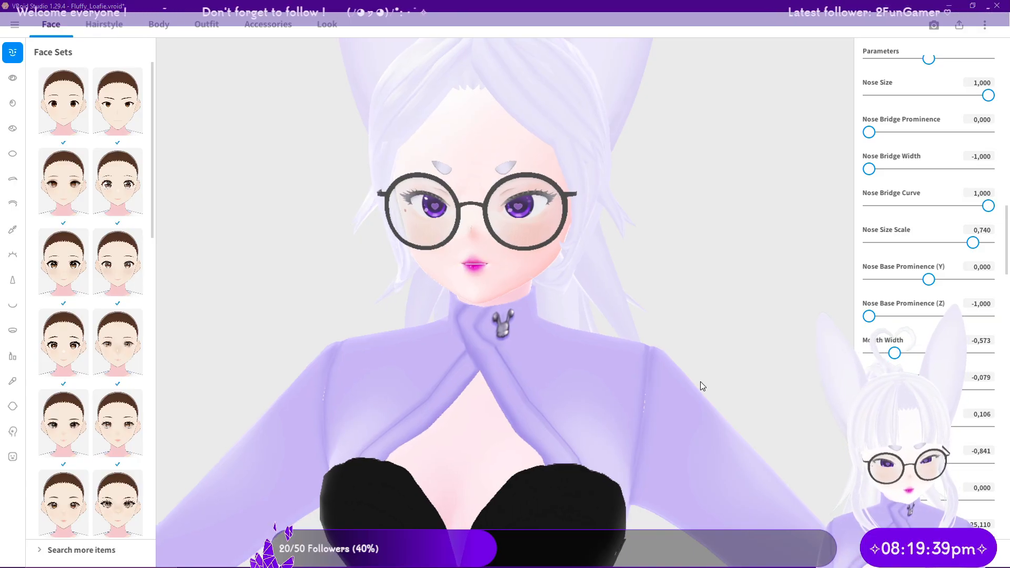
# Step: Set the parameters at 25,110 and 25,991 below Mouth Corners to 50,220 and 48,458, checking the mouth in profile and from the front
pyautogui.scroll(-1, 929, 290)
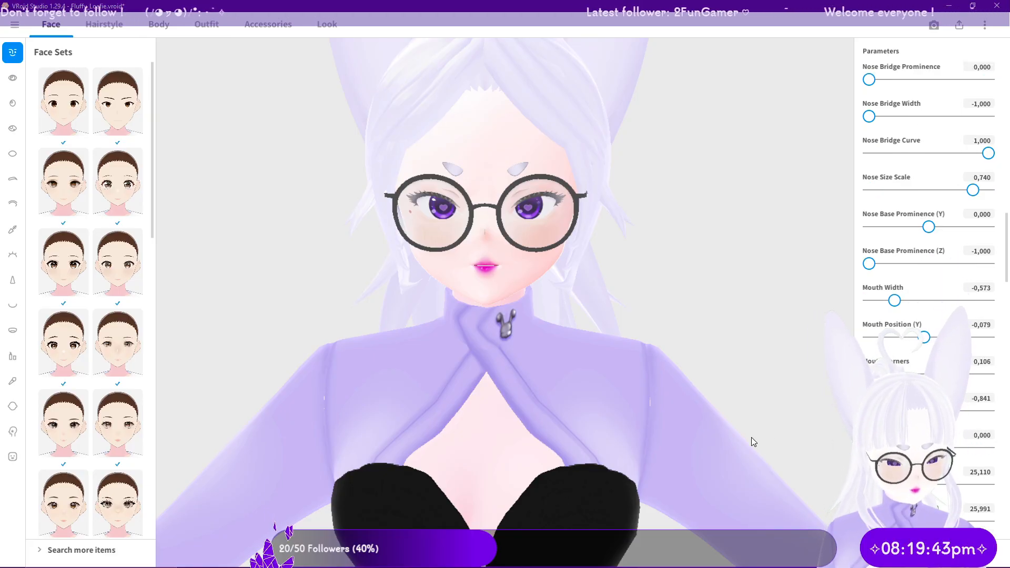
pyautogui.moveTo(746, 408); pyautogui.dragTo(840, 444, button='right')
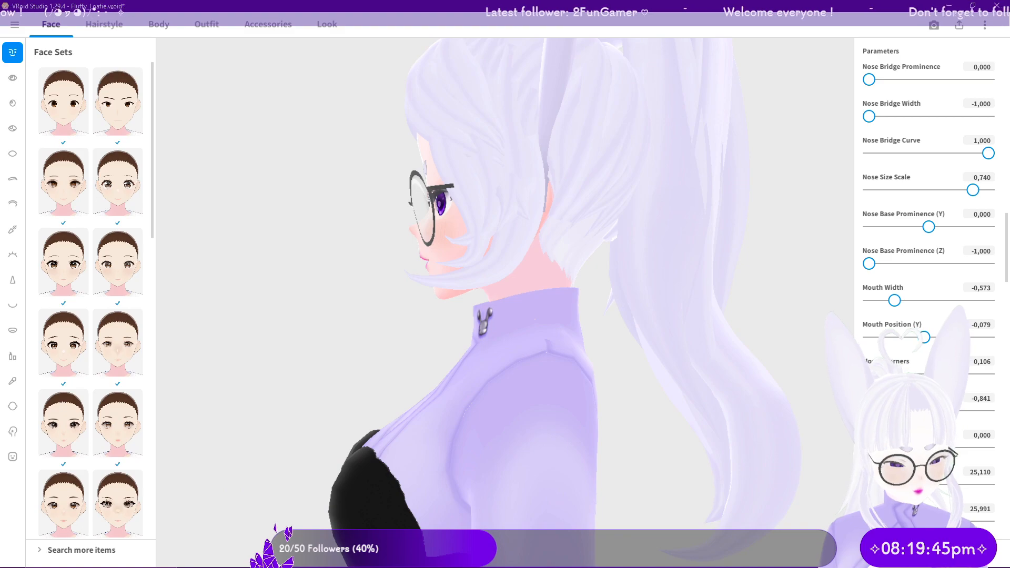
pyautogui.moveTo(564, 422); pyautogui.dragTo(738, 470, button='right')
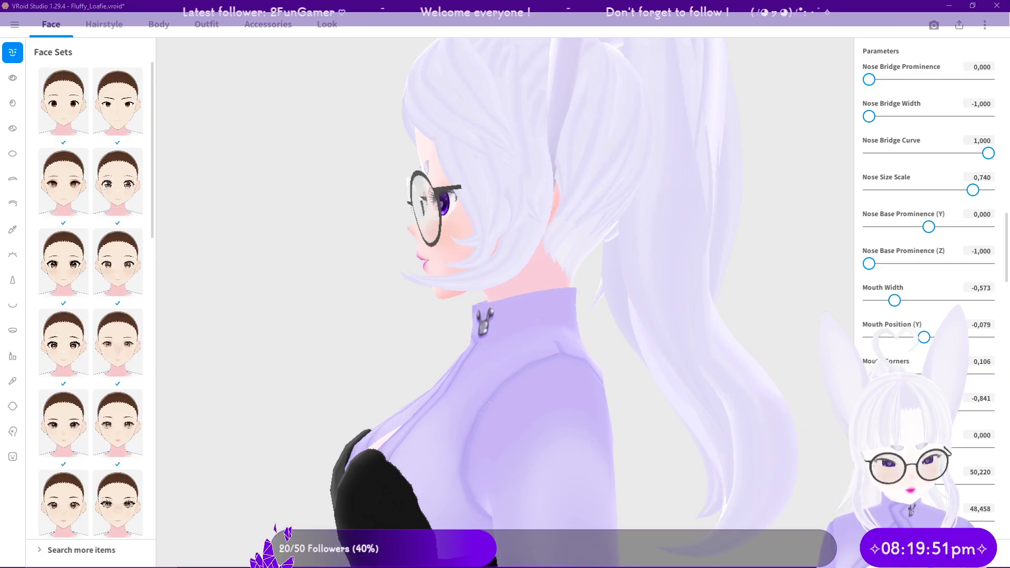
pyautogui.moveTo(588, 437); pyautogui.dragTo(733, 442, button='right')
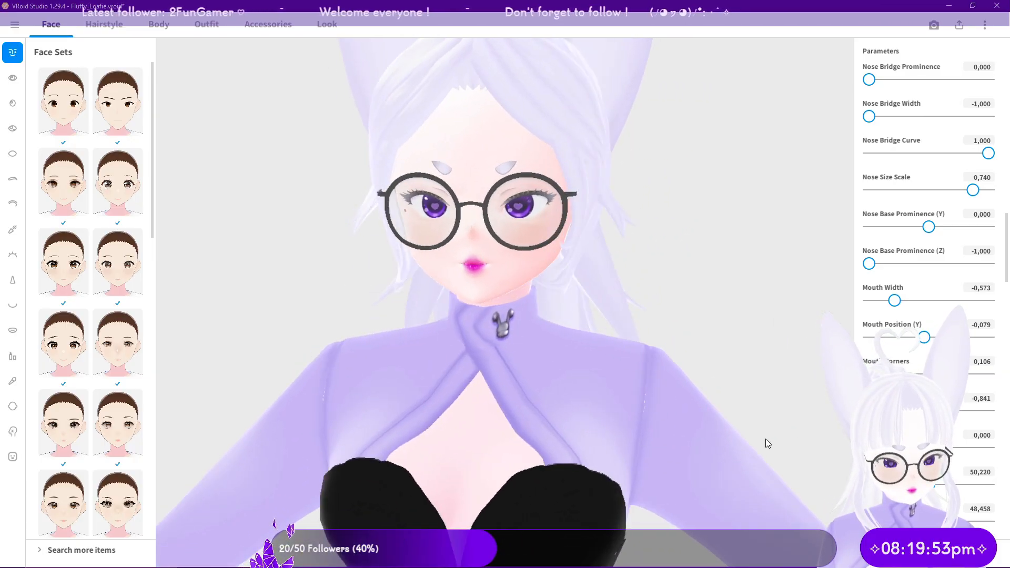
# Step: Set Chin Roundness and Jawline Position (Y) to 1,000 in the face parameters
pyautogui.scroll(-5, 995, 460)
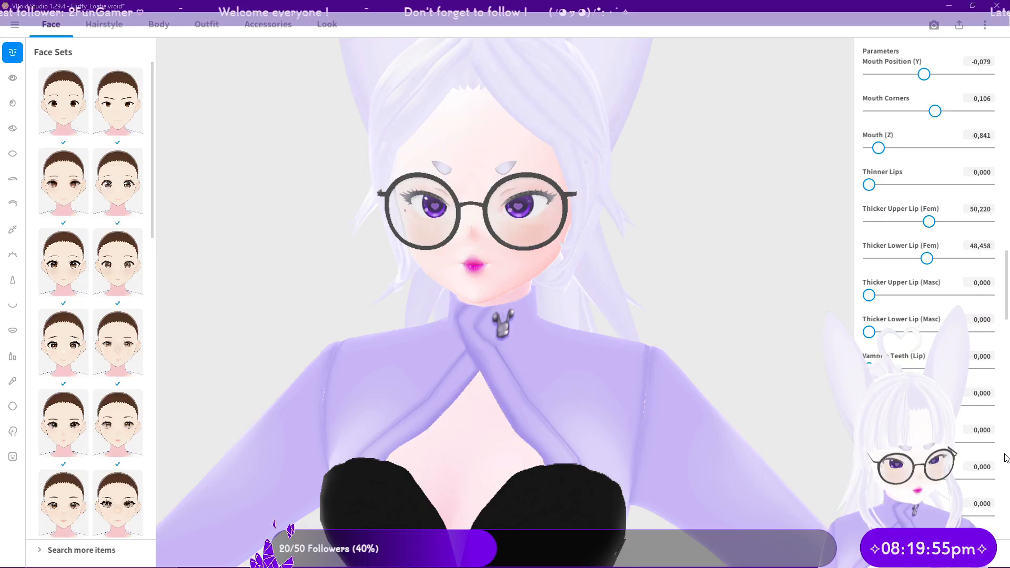
pyautogui.scroll(-5, 1005, 455)
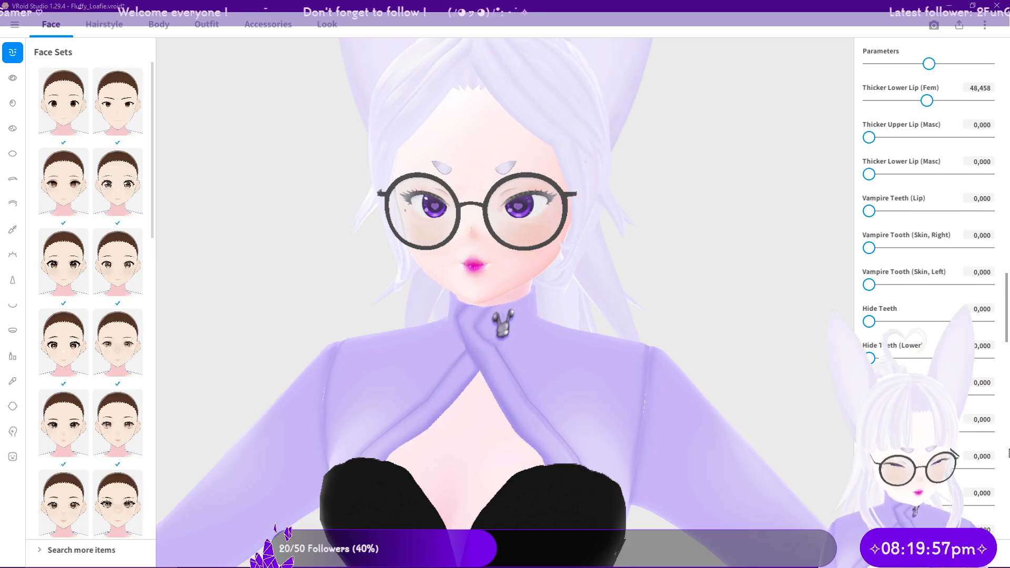
pyautogui.scroll(-5, 1008, 454)
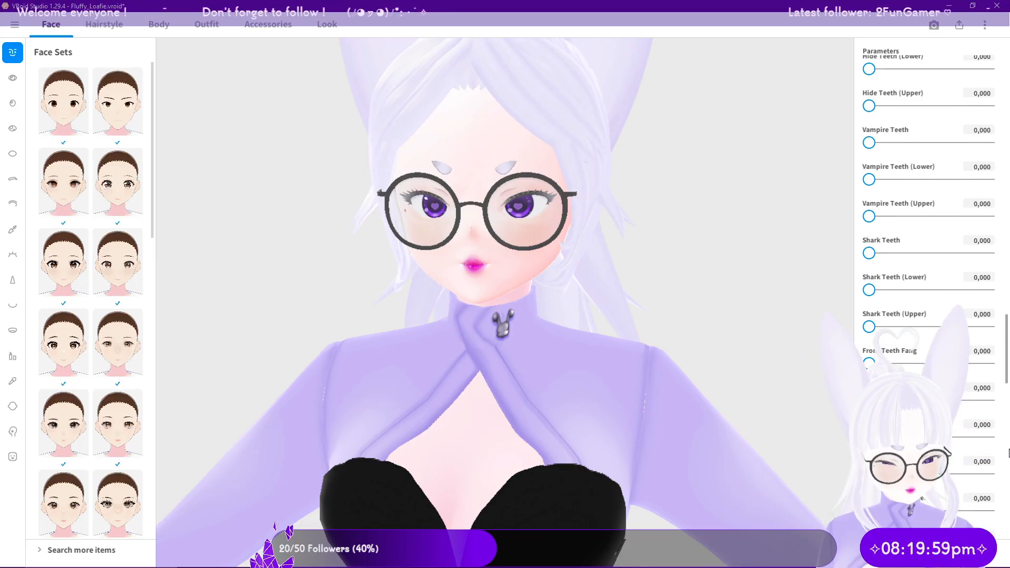
pyautogui.scroll(-2, 1008, 453)
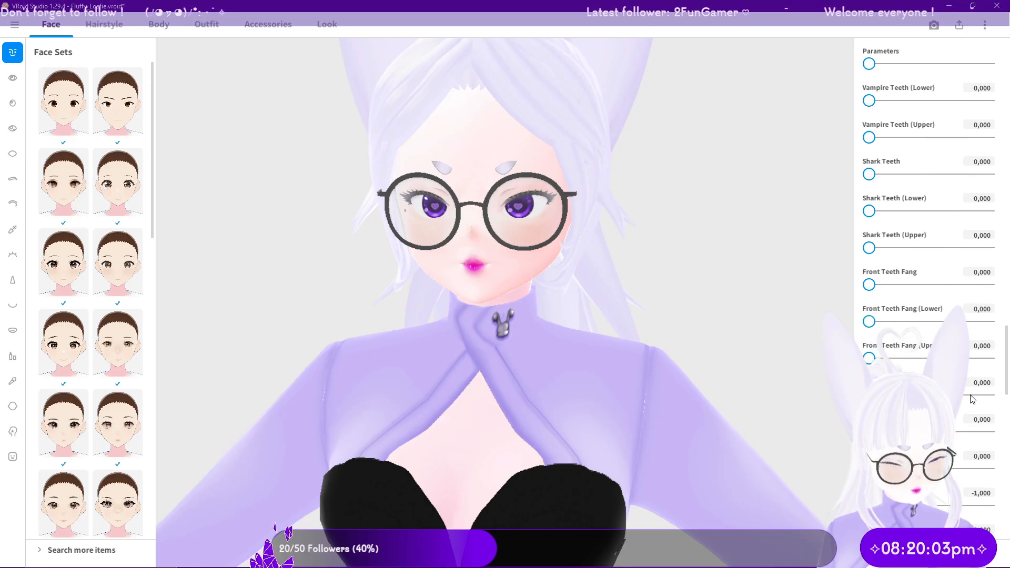
pyautogui.scroll(-2, 997, 429)
pyautogui.moveTo(783, 353); pyautogui.dragTo(701, 318, button='right')
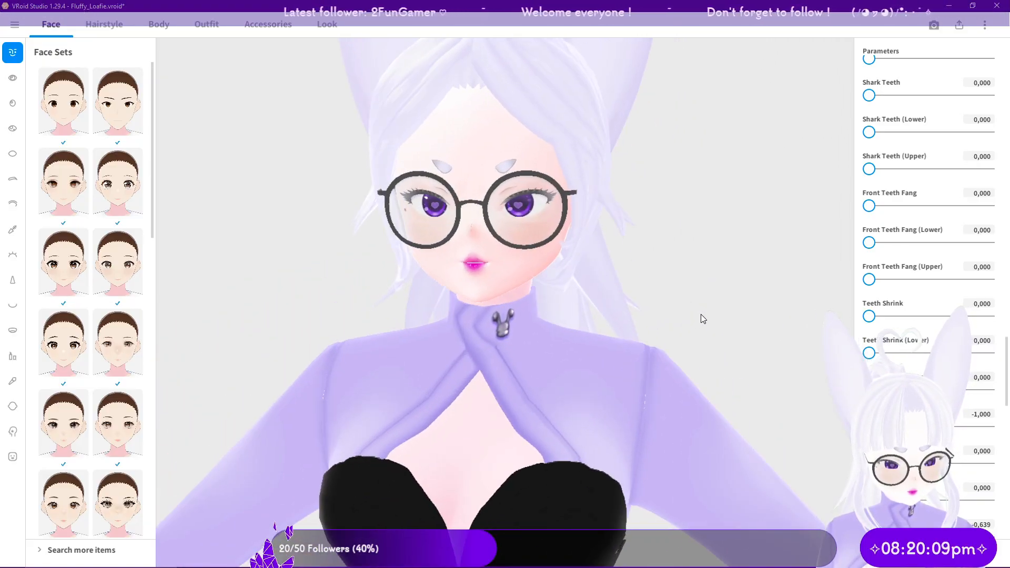
pyautogui.scroll(-1, 981, 466)
pyautogui.scroll(-1, 981, 460)
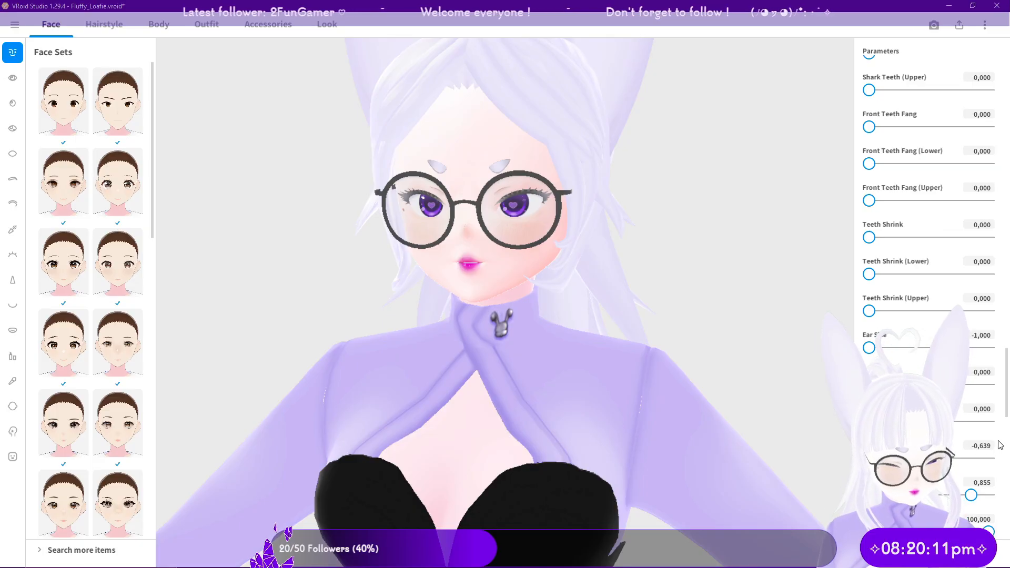
pyautogui.scroll(-5, 1002, 436)
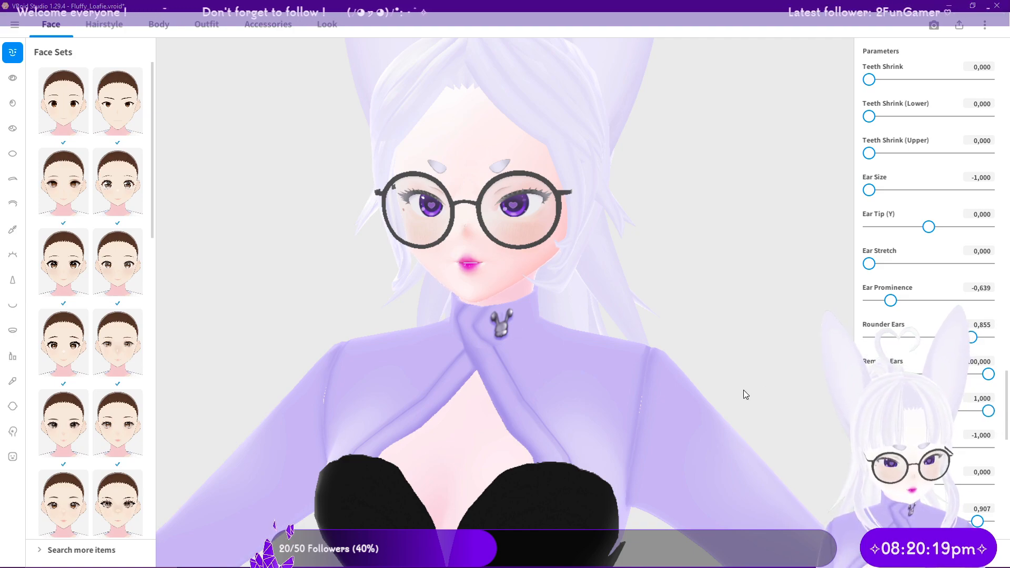
pyautogui.moveTo(743, 390); pyautogui.dragTo(749, 388, button='right')
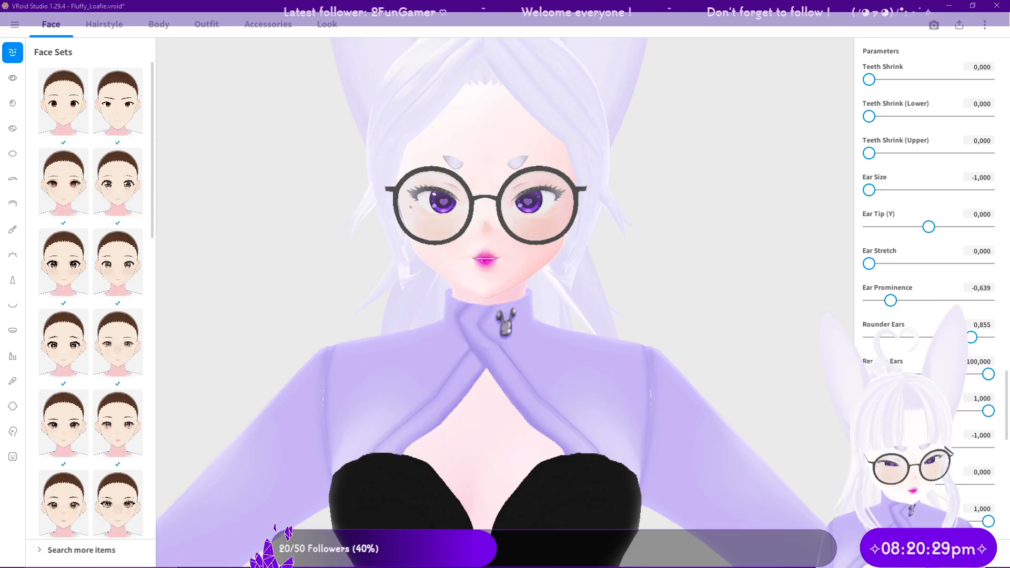
pyautogui.scroll(-2, 1000, 505)
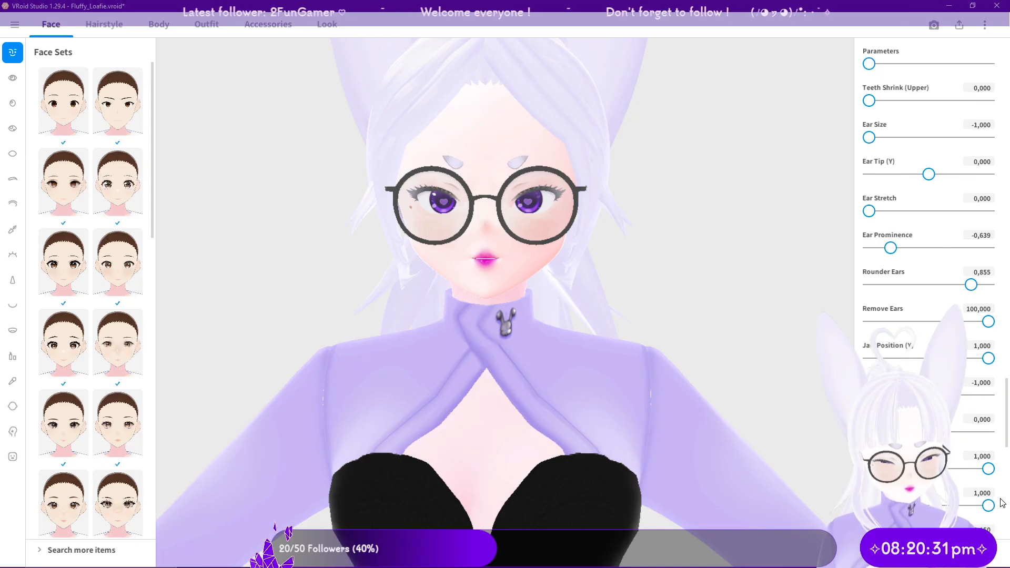
pyautogui.moveTo(990, 509)
pyautogui.mouseDown()
pyautogui.moveTo(868, 508)
pyautogui.moveTo(989, 506)
pyautogui.mouseUp()
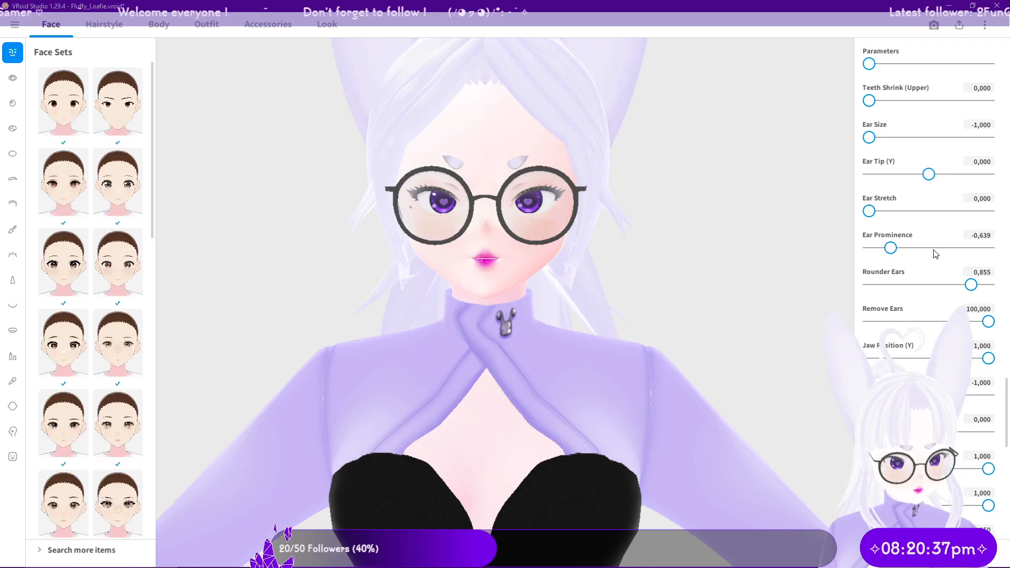
# Step: Lower the mouth by setting Mouth Position (Y) to -0,423
pyautogui.scroll(10, 972, 151)
pyautogui.scroll(10, 972, 151)
pyautogui.moveTo(924, 156); pyautogui.dragTo(907, 156)
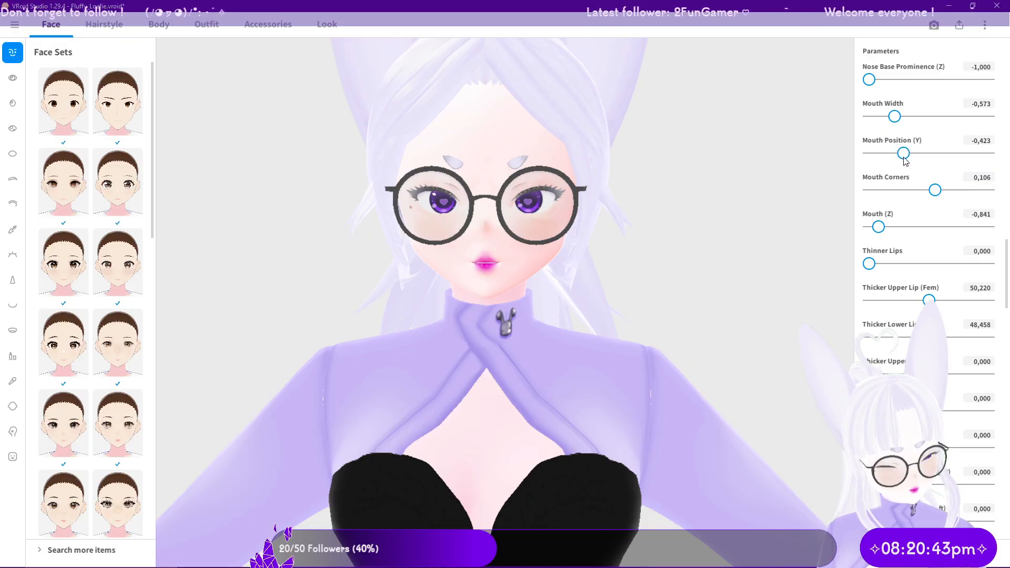
pyautogui.scroll(-3, 699, 250)
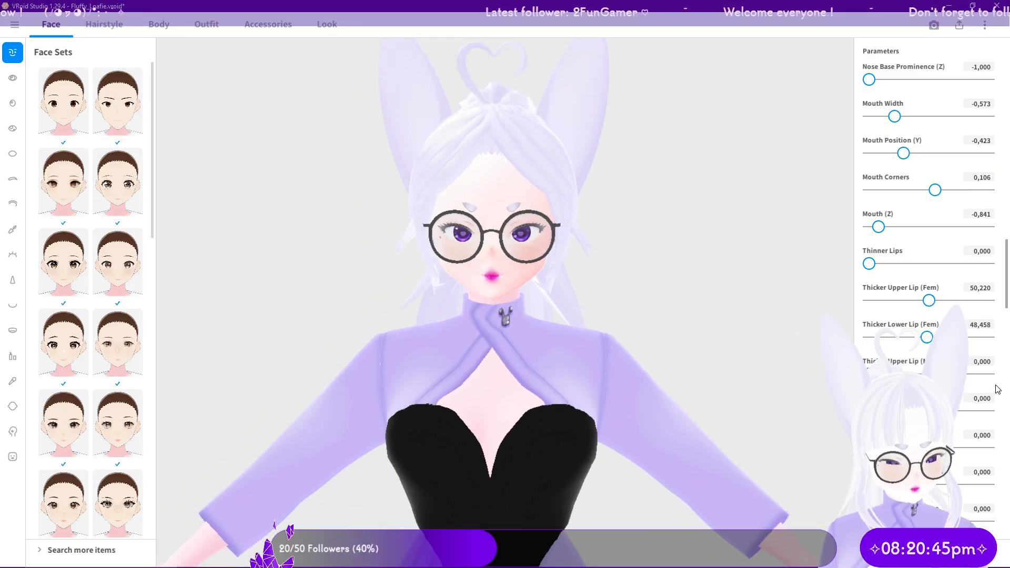
# Step: Set Fem Face to 0,586 and Jaw Angle (Increase) to 1,000, checking the face from an angle
pyautogui.scroll(-10, 997, 385)
pyautogui.scroll(-10, 998, 387)
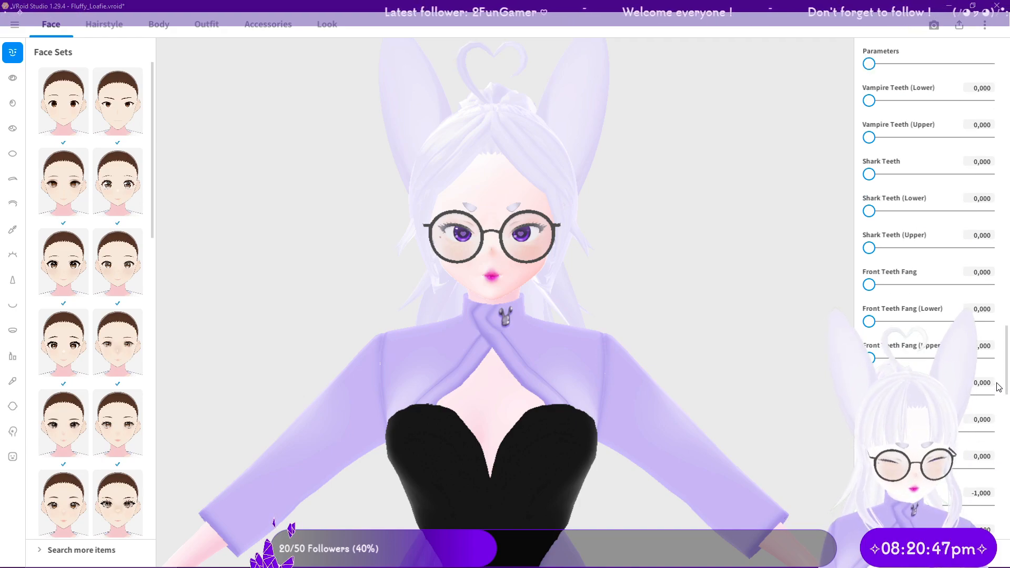
pyautogui.scroll(-3, 1003, 407)
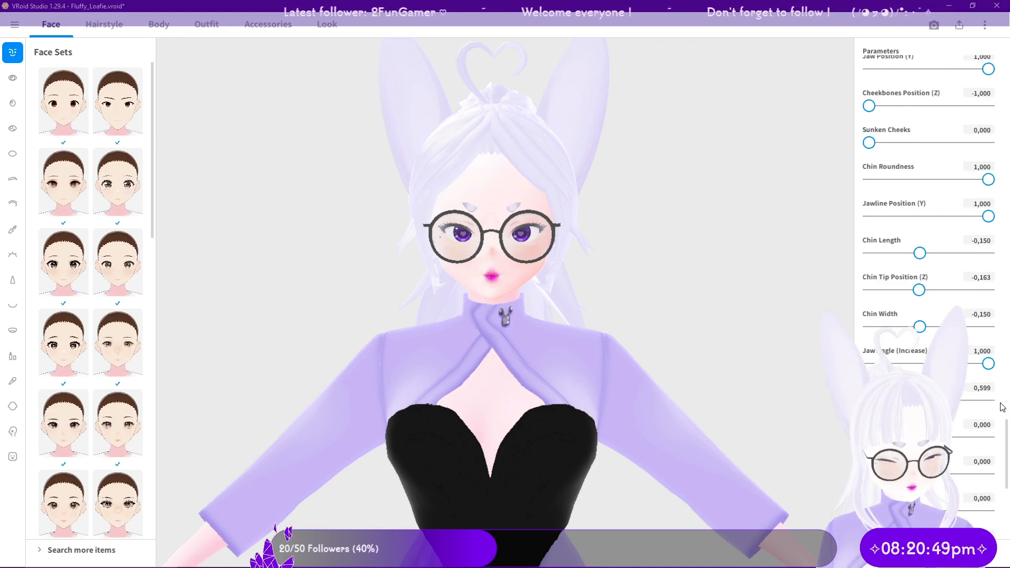
pyautogui.moveTo(978, 405); pyautogui.dragTo(919, 401)
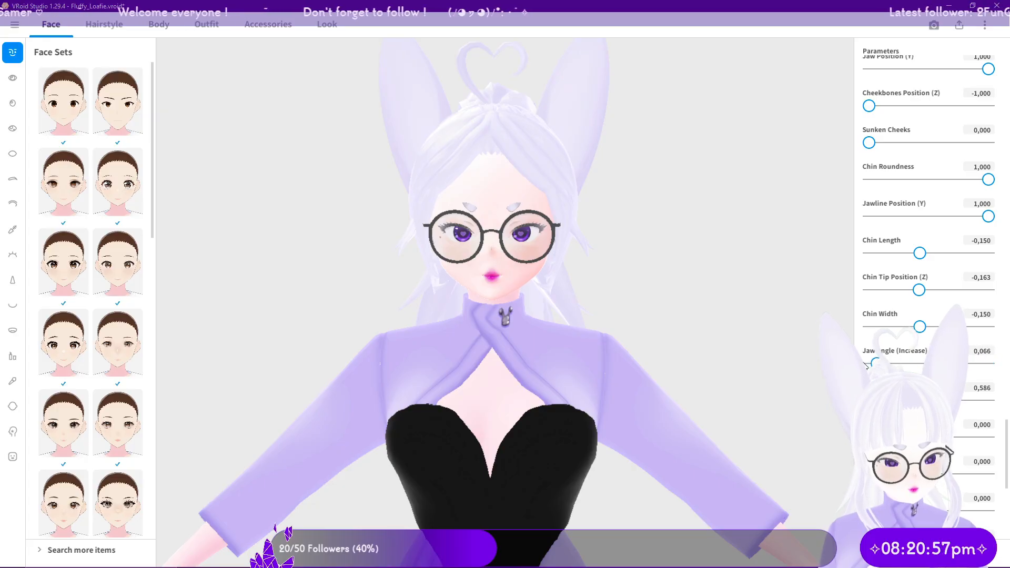
pyautogui.moveTo(770, 344); pyautogui.dragTo(706, 339, button='right')
pyautogui.moveTo(986, 365)
pyautogui.mouseDown()
pyautogui.moveTo(882, 364)
pyautogui.moveTo(989, 364)
pyautogui.mouseUp()
pyautogui.moveTo(666, 383); pyautogui.dragTo(757, 382, button='right')
# Step: Review the remaining Fem and Masc face parameters and check the whole face from the front
pyautogui.scroll(-5, 966, 460)
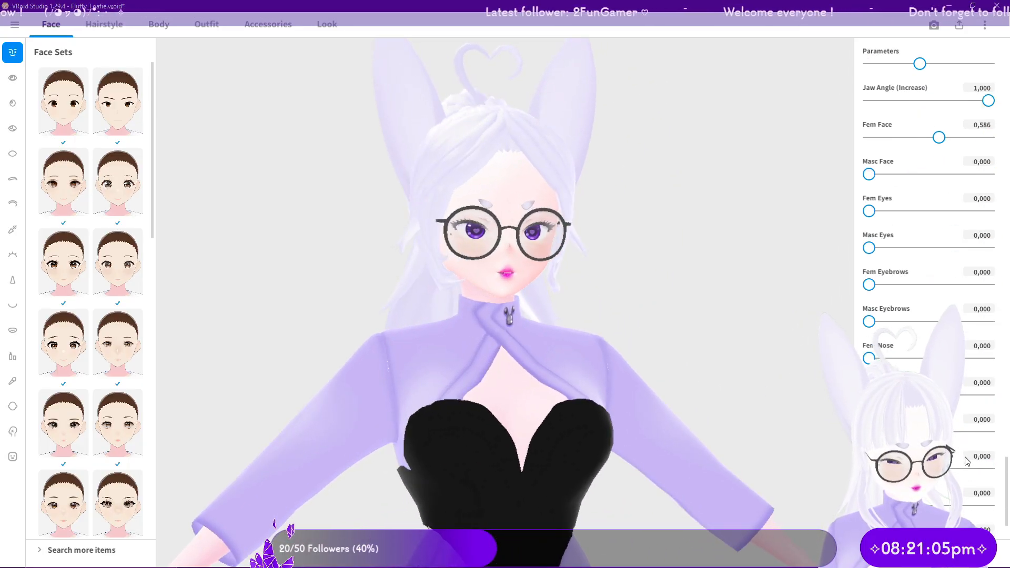
pyautogui.scroll(-2, 967, 461)
pyautogui.moveTo(724, 368); pyautogui.dragTo(701, 355, button='right')
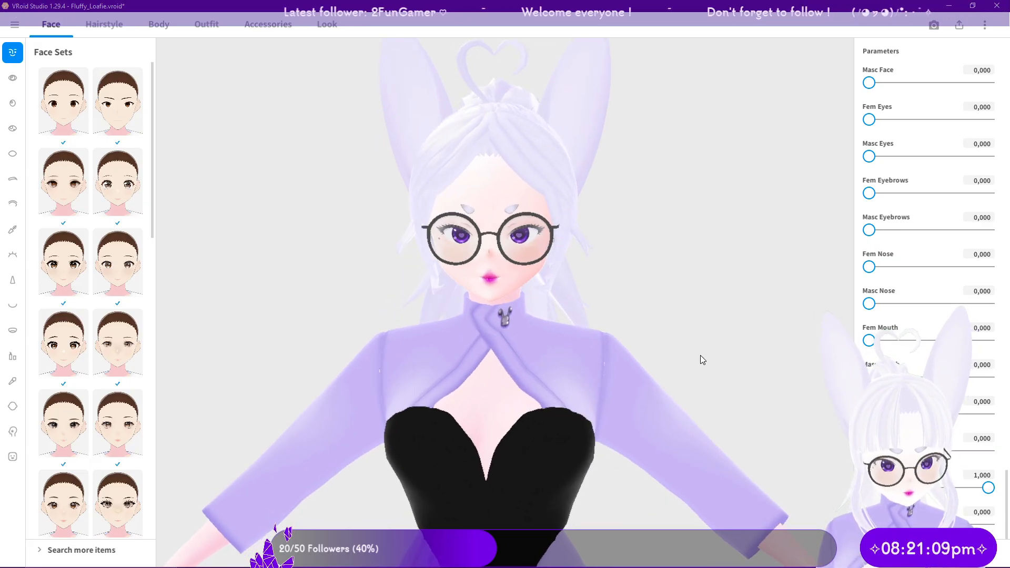
pyautogui.scroll(15, 1002, 274)
pyautogui.scroll(12, 1004, 252)
pyautogui.scroll(5, 999, 194)
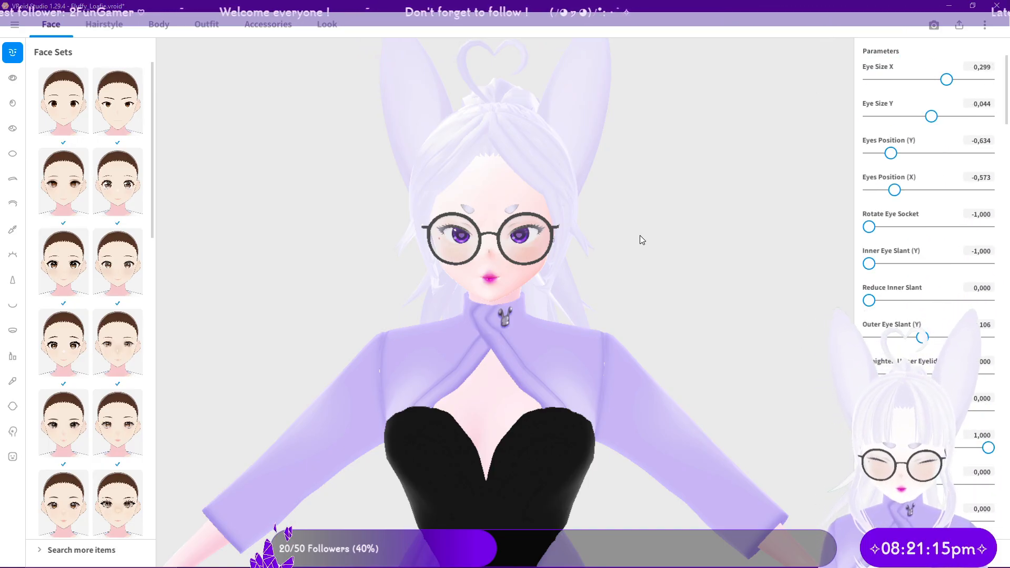
pyautogui.click(170, 28)
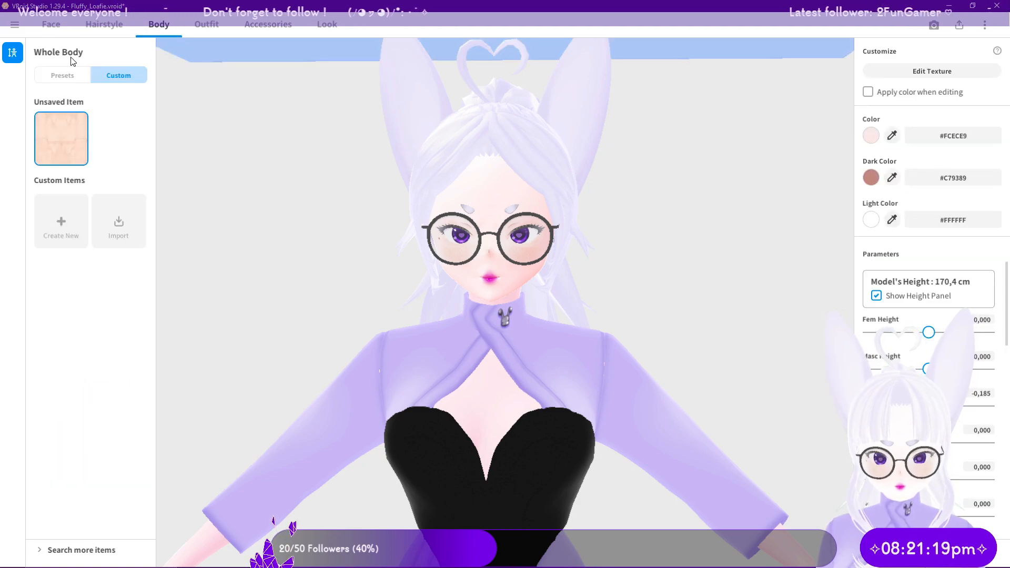
pyautogui.click(47, 27)
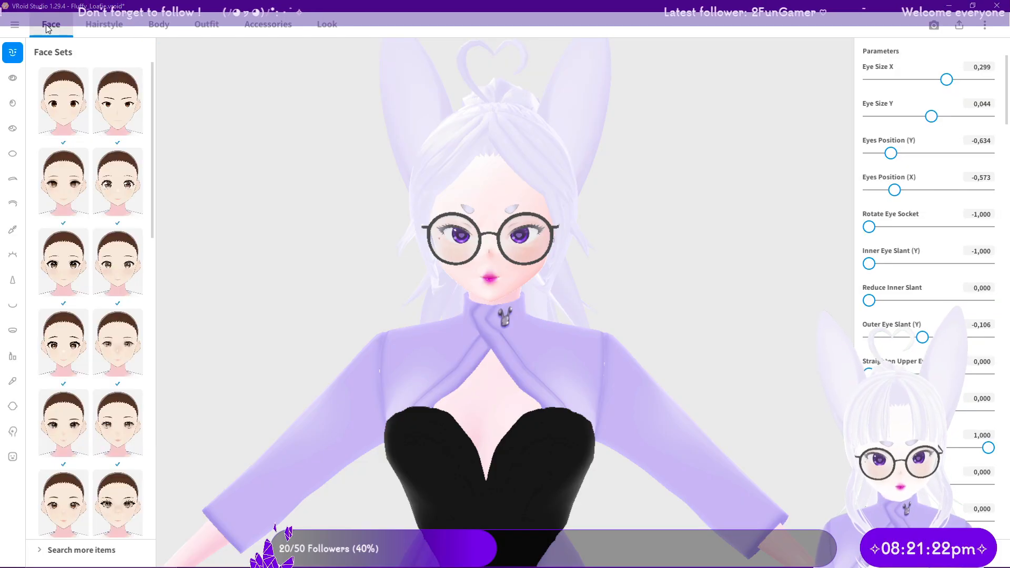
pyautogui.click(12, 456)
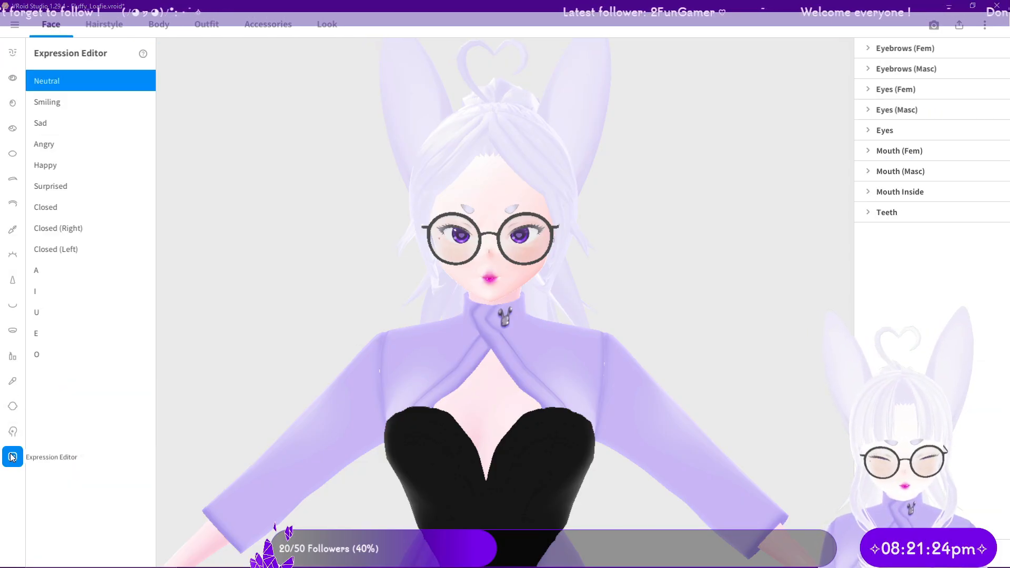
pyautogui.click(12, 56)
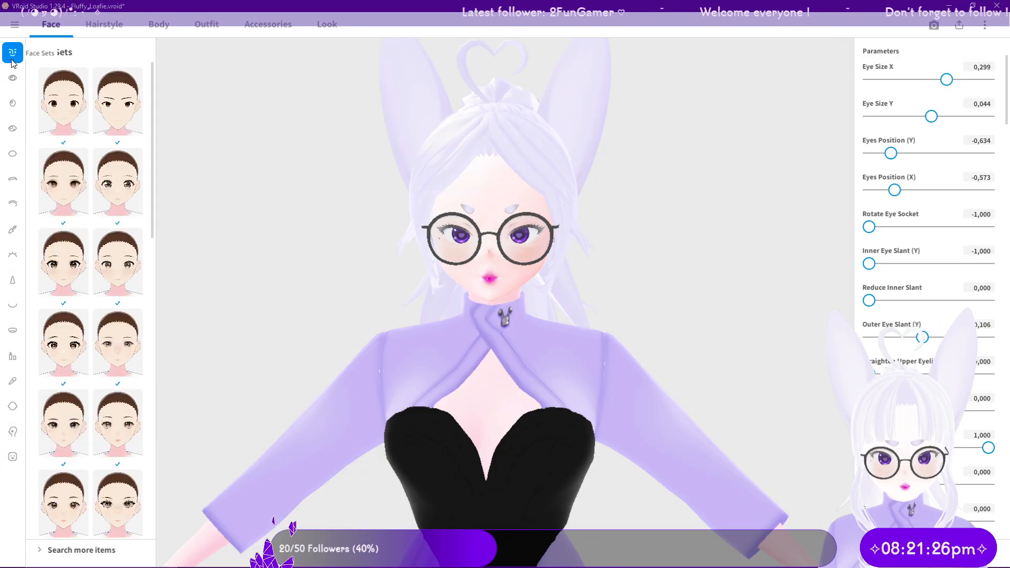
# Step: Apply the eyeliner preset with thick, spiky upper lashes and set the eyeliner colour to #000000
pyautogui.click(13, 231)
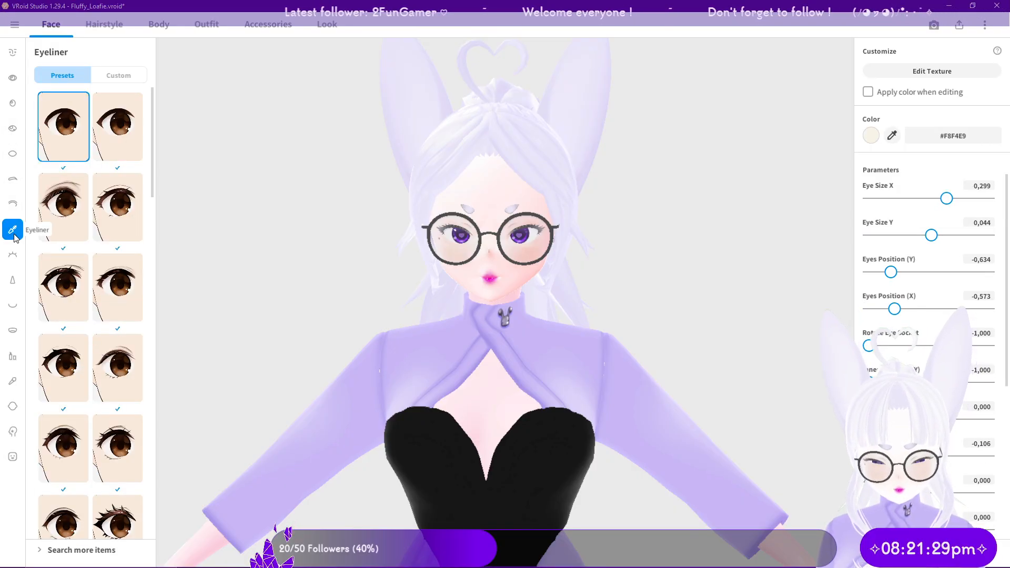
pyautogui.scroll(-3, 140, 511)
pyautogui.click(136, 381)
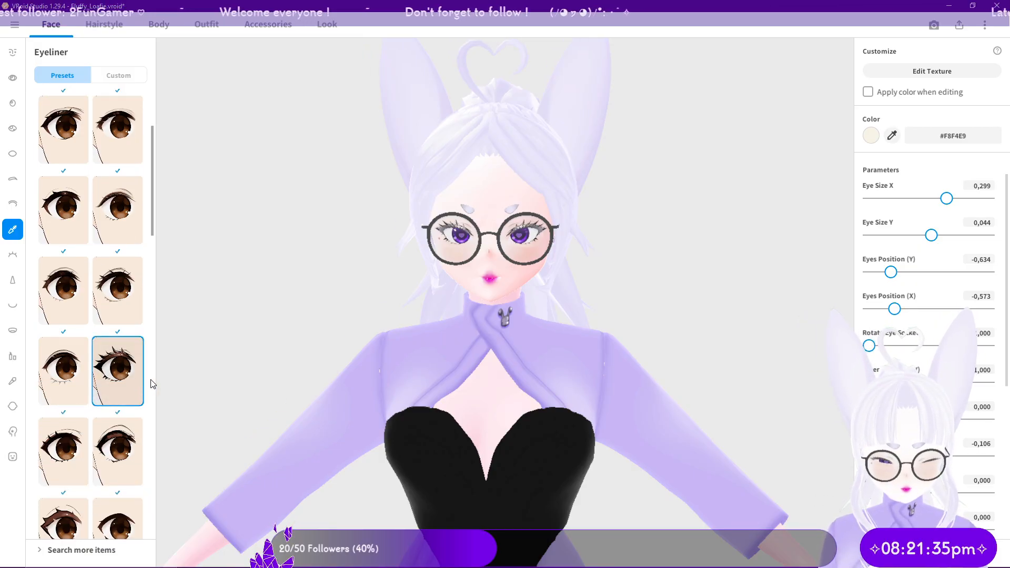
pyautogui.click(876, 139)
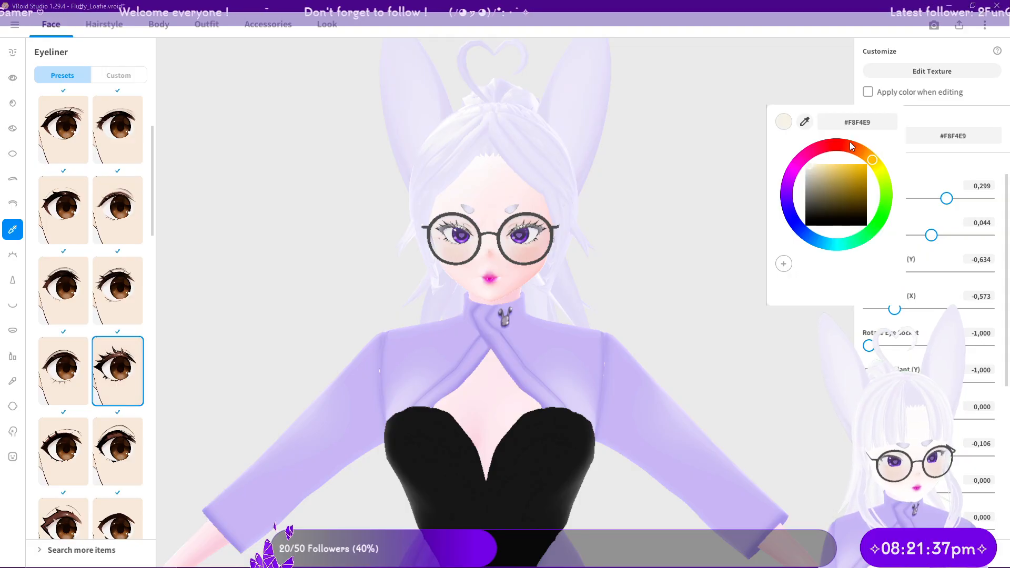
pyautogui.moveTo(810, 167); pyautogui.dragTo(795, 268)
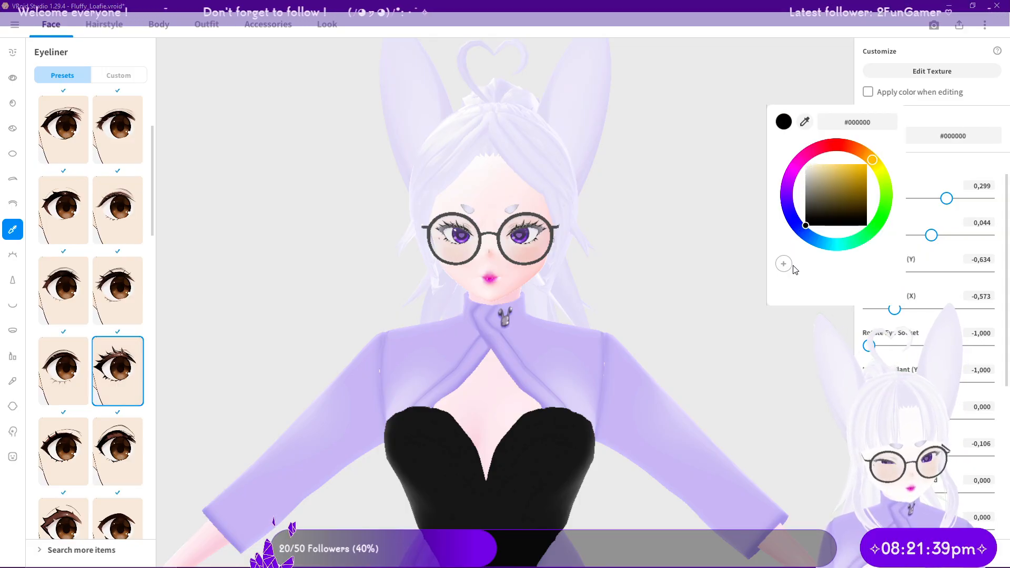
pyautogui.click(936, 94)
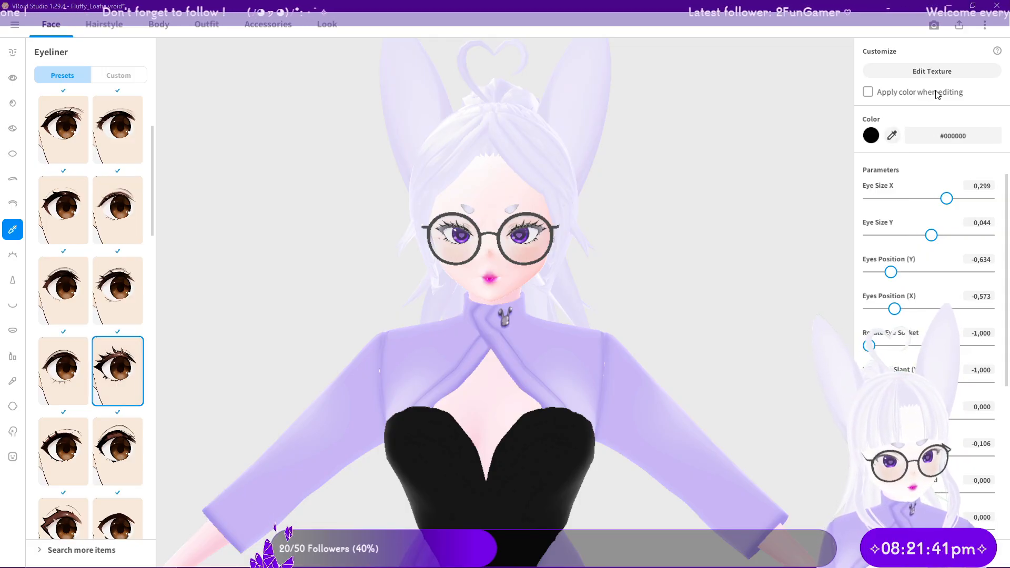
pyautogui.scroll(-6, 98, 419)
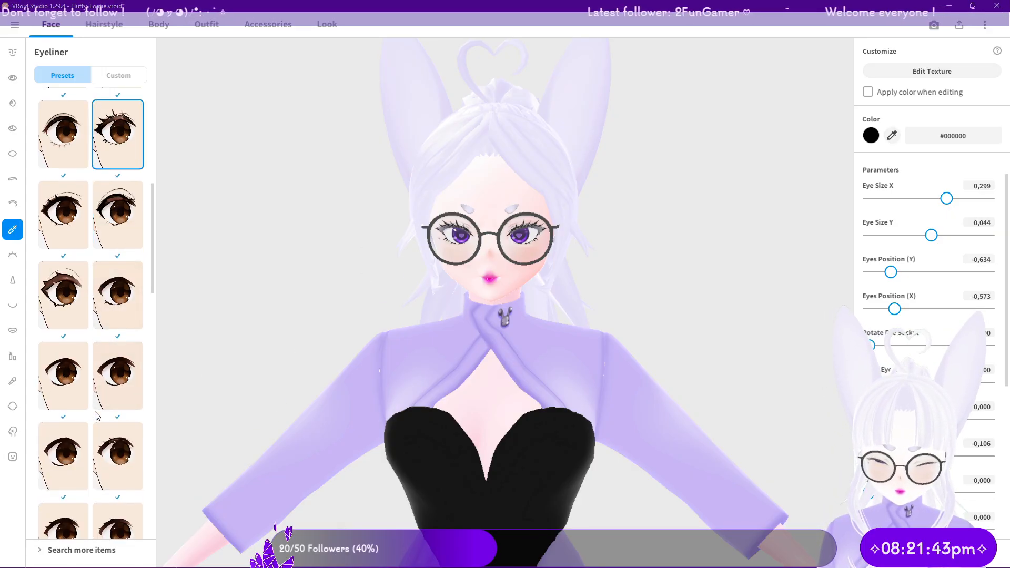
# Step: Recolour the eyelashes purple with the hex value #8002E9
pyautogui.click(12, 255)
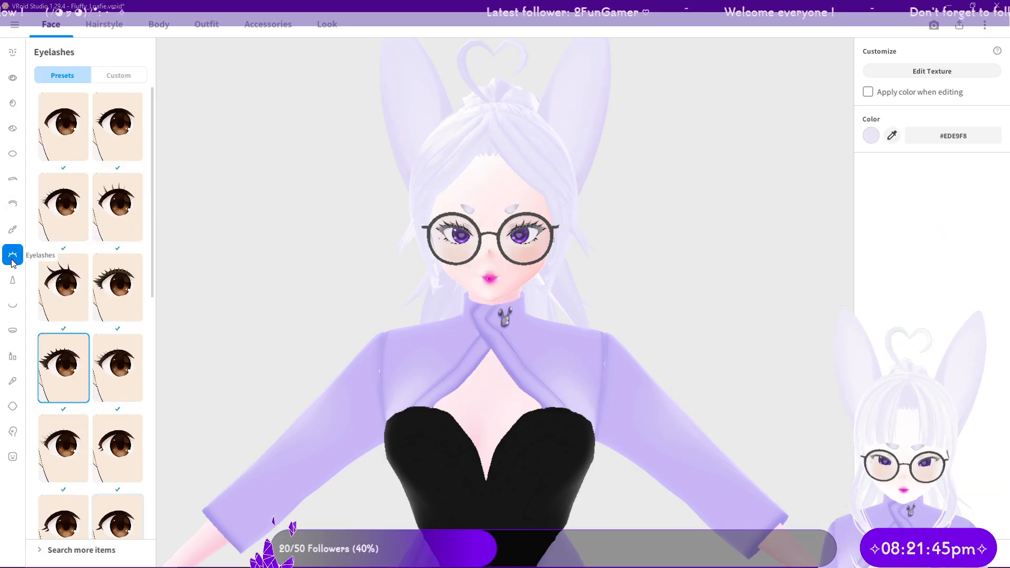
pyautogui.click(872, 136)
pyautogui.moveTo(810, 168); pyautogui.dragTo(803, 175)
pyautogui.moveTo(808, 191); pyautogui.dragTo(874, 201)
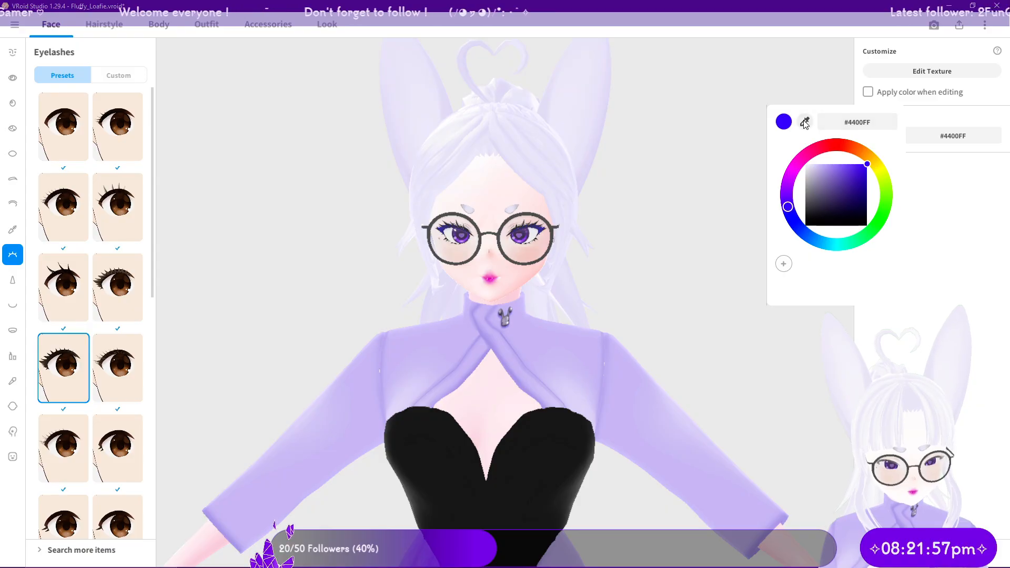
pyautogui.doubleClick(859, 125)
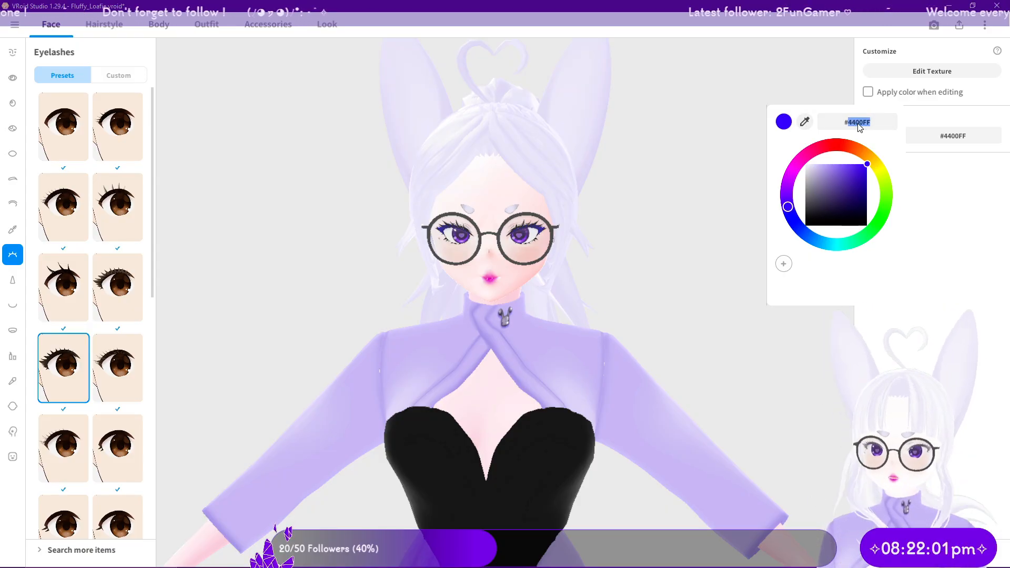
pyautogui.write('8002')
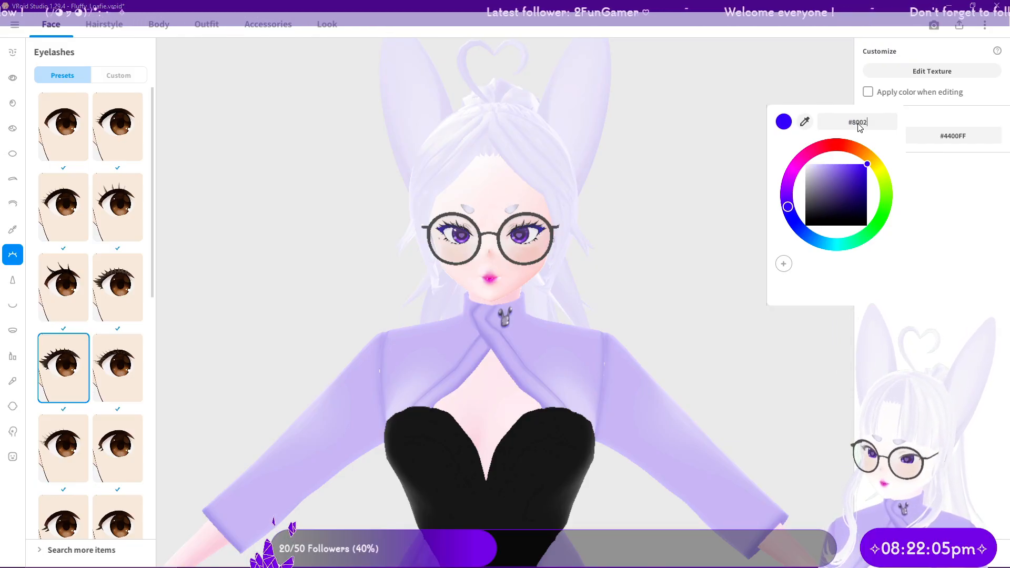
pyautogui.write('E9')
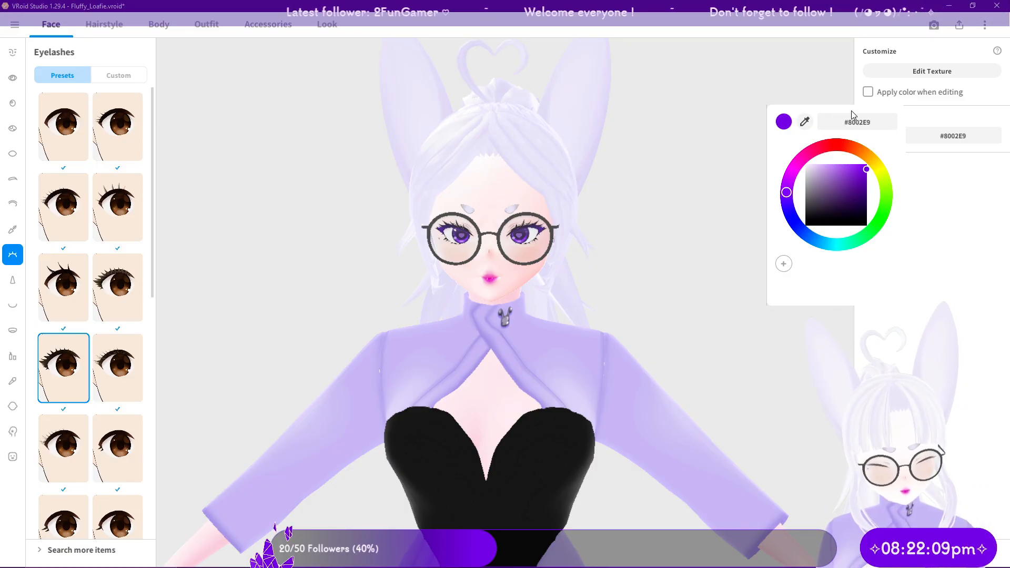
pyautogui.click(15, 283)
# Step: Set the eyeliner colour to #8002E9 to match the eyelashes
pyautogui.click(13, 229)
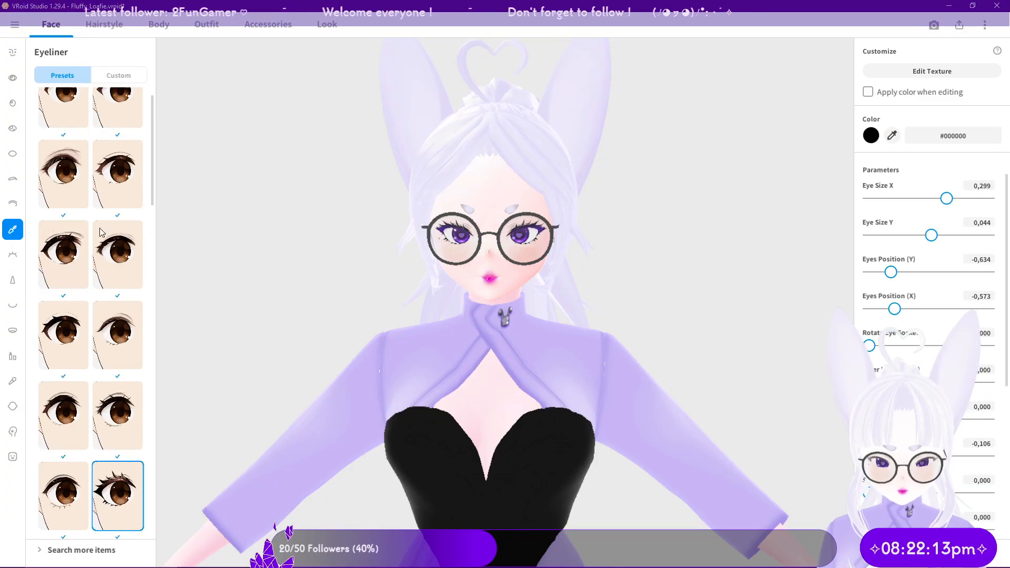
pyautogui.click(870, 135)
pyautogui.click(861, 123)
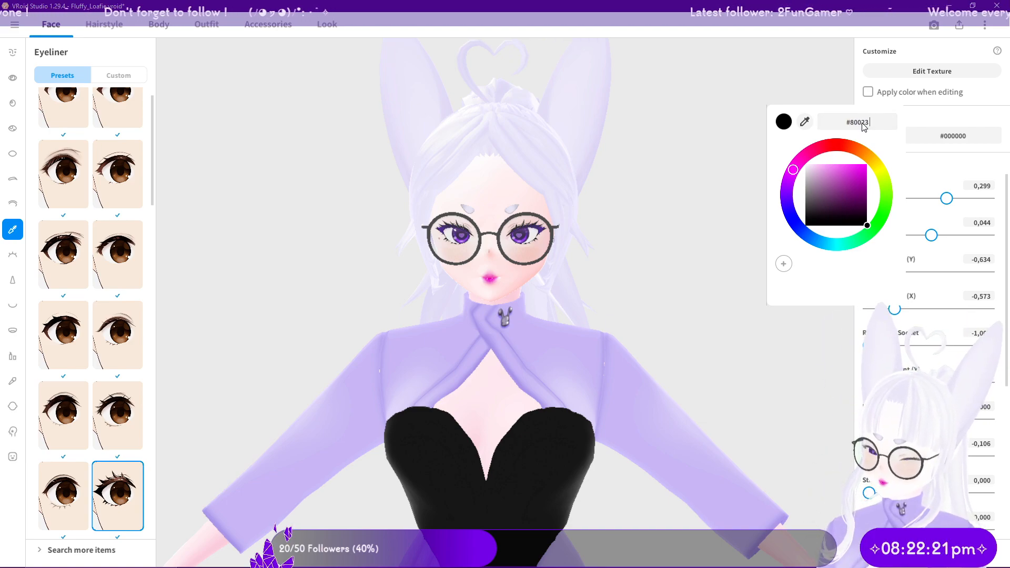
pyautogui.write('8002E9')
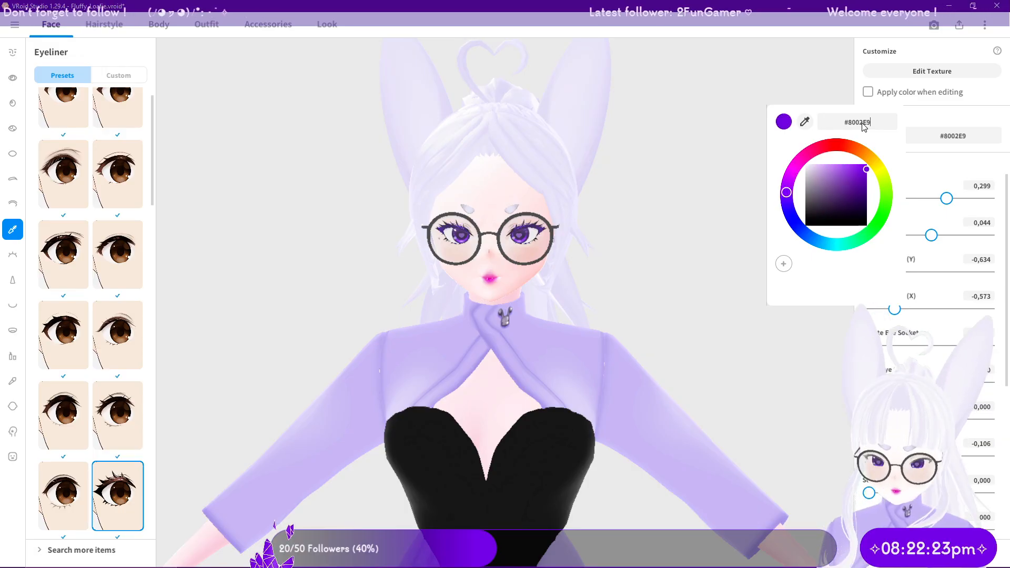
# Step: Try the orange #E9A002 on the eyeliner, restore the purple #8002E9, and check the eyes up close
pyautogui.click(869, 157)
pyautogui.click(881, 128)
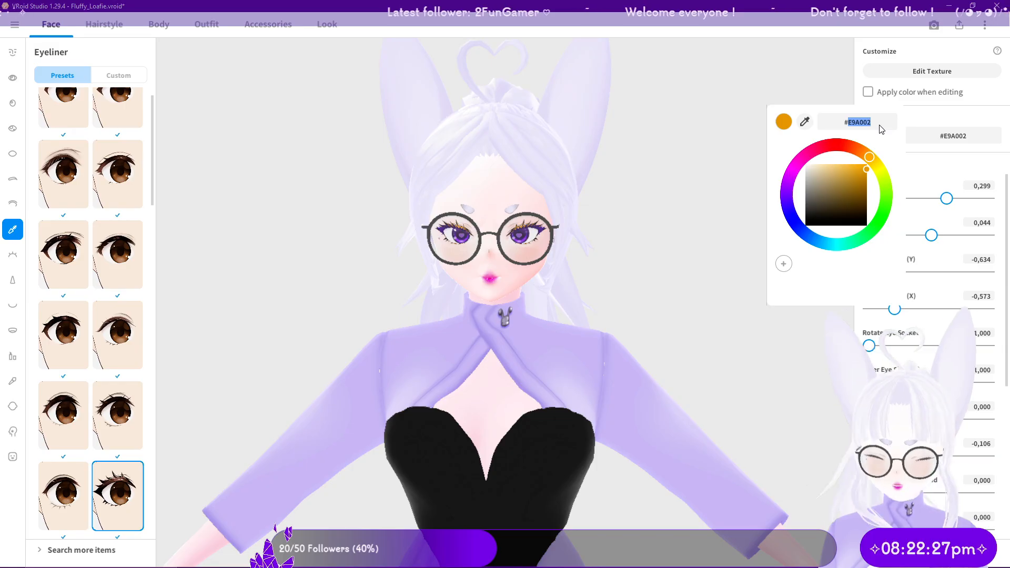
pyautogui.write('_ààé')
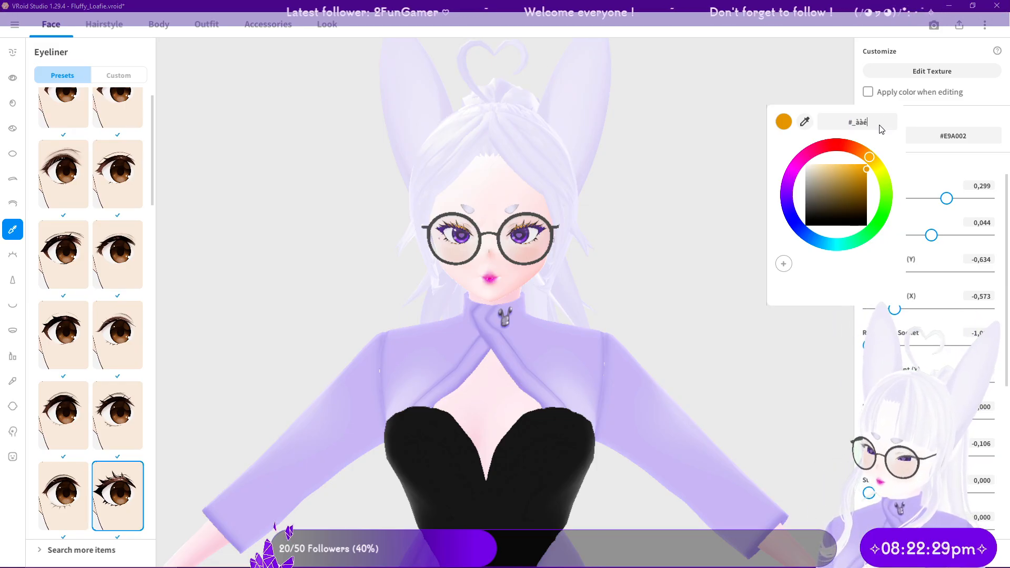
pyautogui.write('eç')
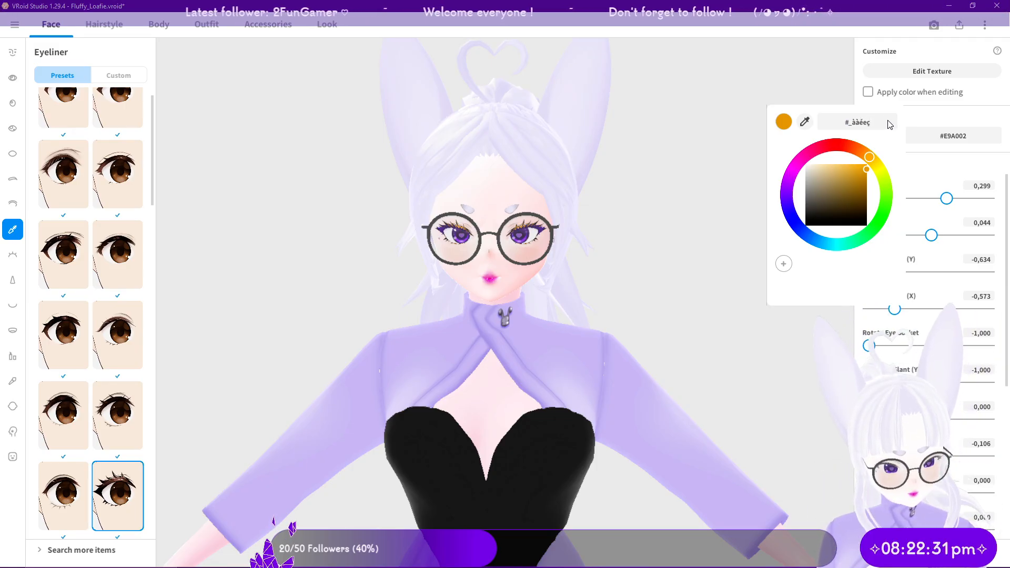
pyautogui.press('BackSpace')
pyautogui.press('BackSpace')
pyautogui.press('BackSpace')
pyautogui.press('BackSpace')
pyautogui.press('BackSpace')
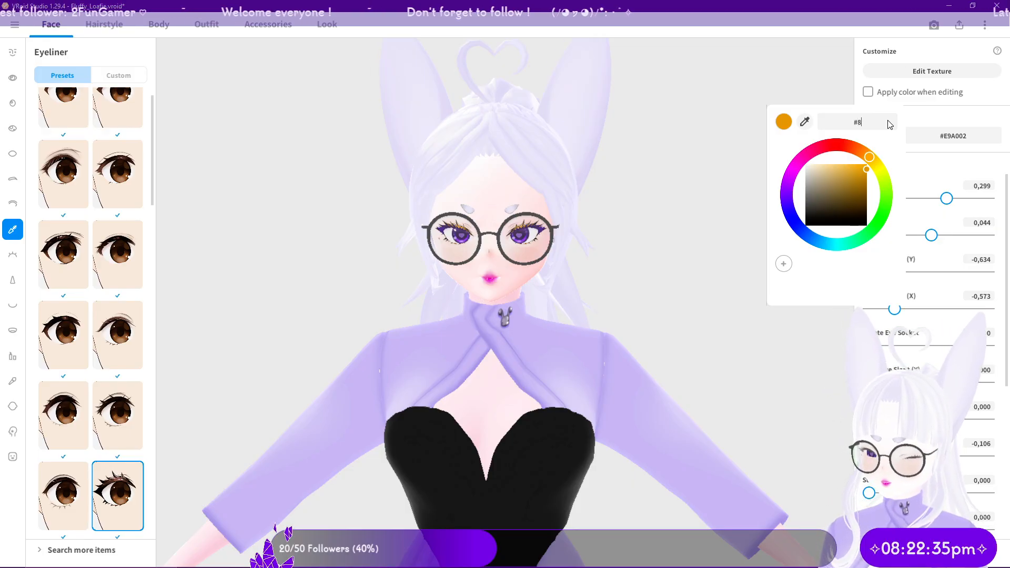
pyautogui.write('8002E9')
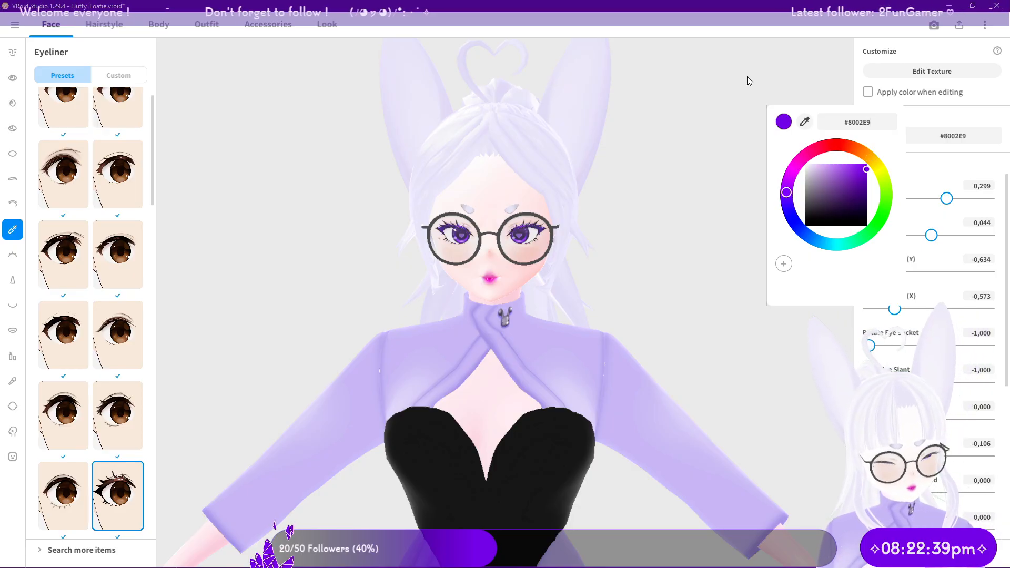
pyautogui.click(702, 84)
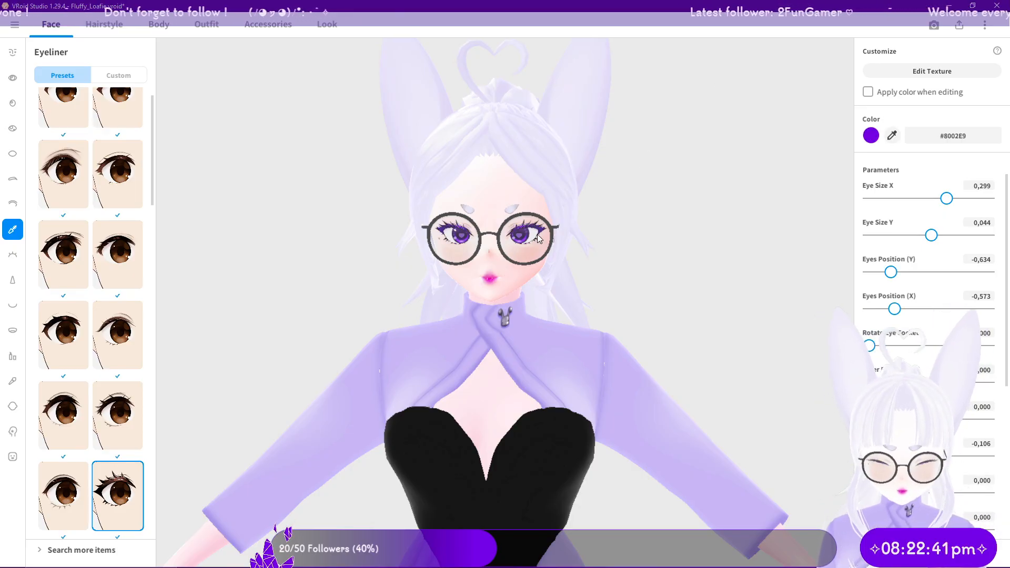
pyautogui.scroll(5, 532, 242)
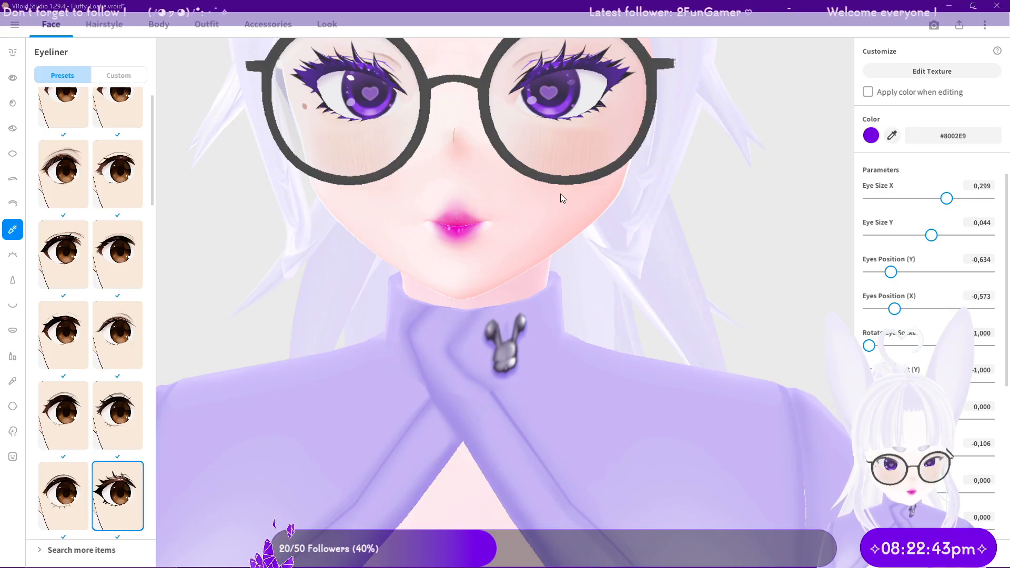
pyautogui.scroll(-5, 560, 194)
# Step: Darken the eyeliner's purple to #6010A2
pyautogui.click(871, 135)
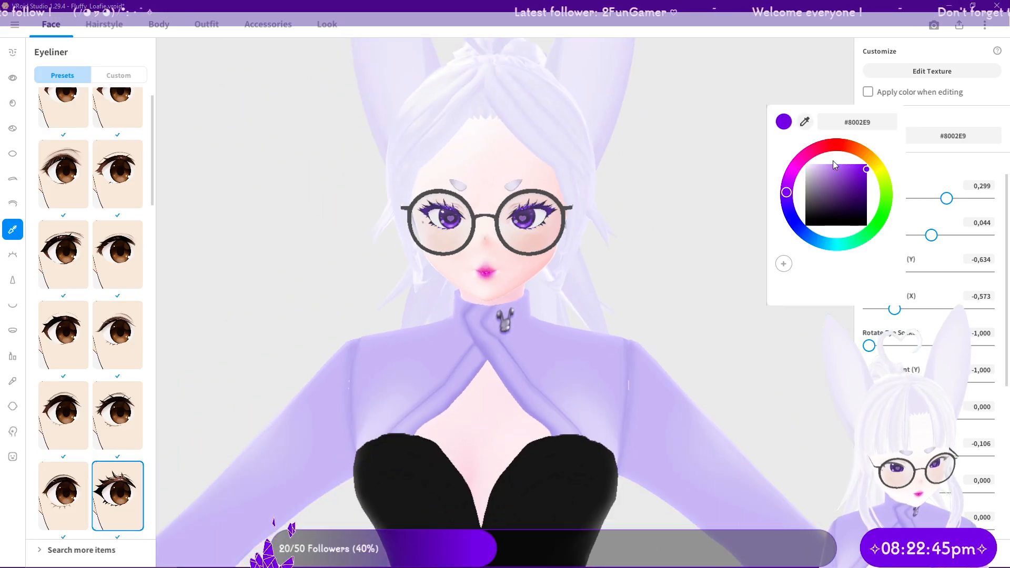
pyautogui.click(860, 187)
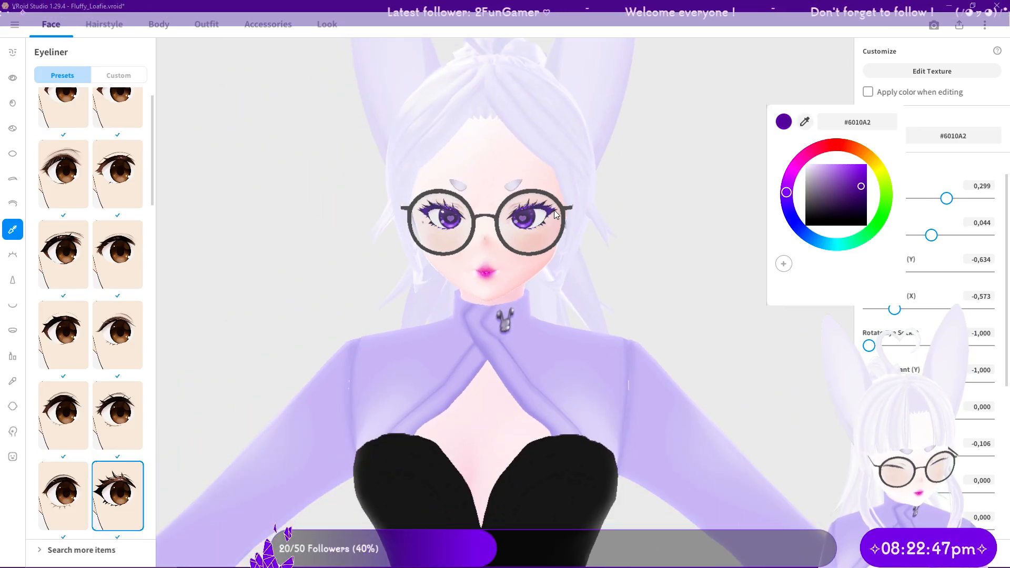
pyautogui.click(13, 258)
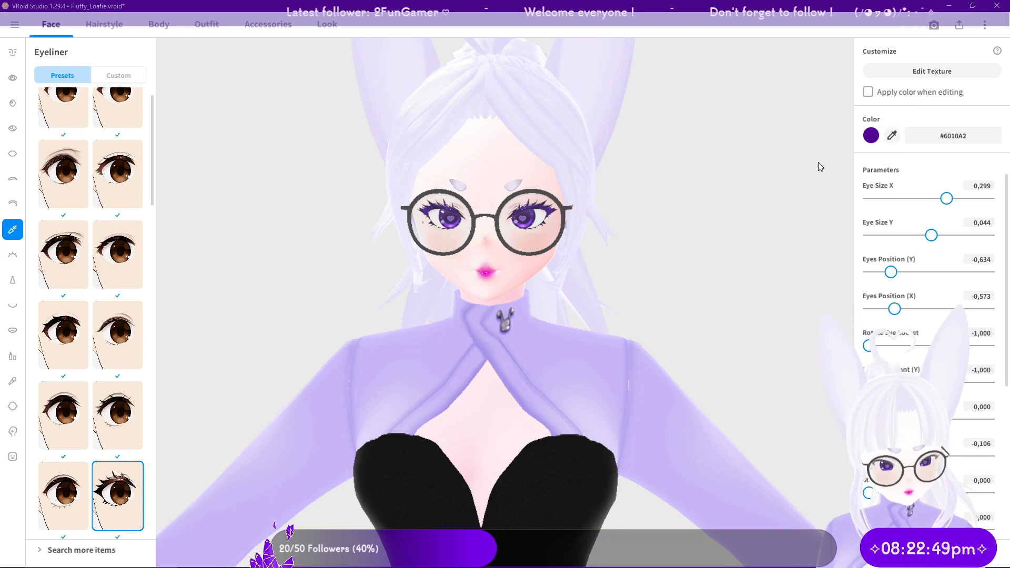
# Step: Copy the eyeliner's colour #6010A2 and apply it to the eyelashes
pyautogui.click(871, 135)
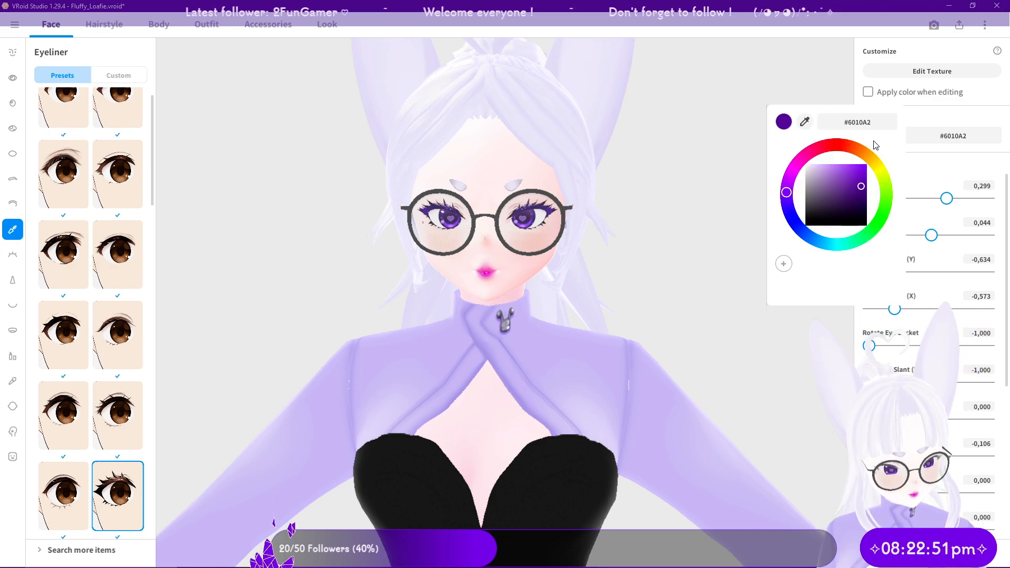
pyautogui.click(11, 257)
pyautogui.click(11, 257)
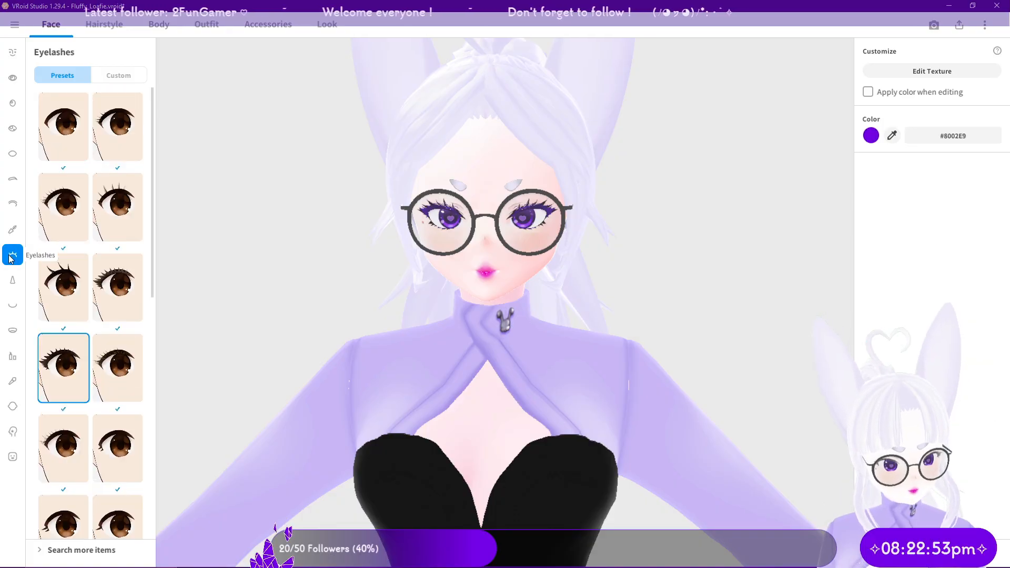
pyautogui.click(15, 231)
pyautogui.click(971, 137)
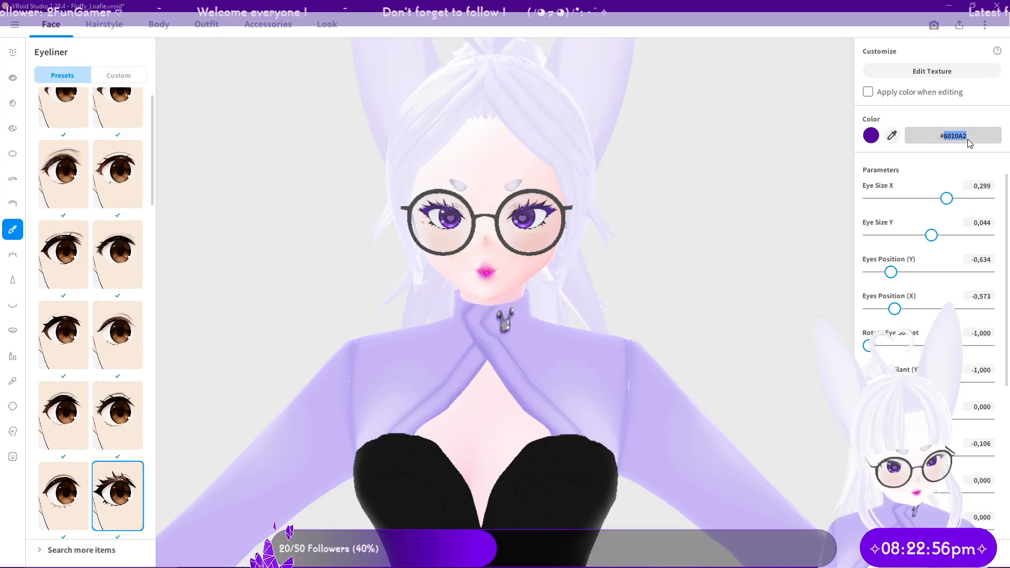
pyautogui.click(13, 255)
pyautogui.click(925, 140)
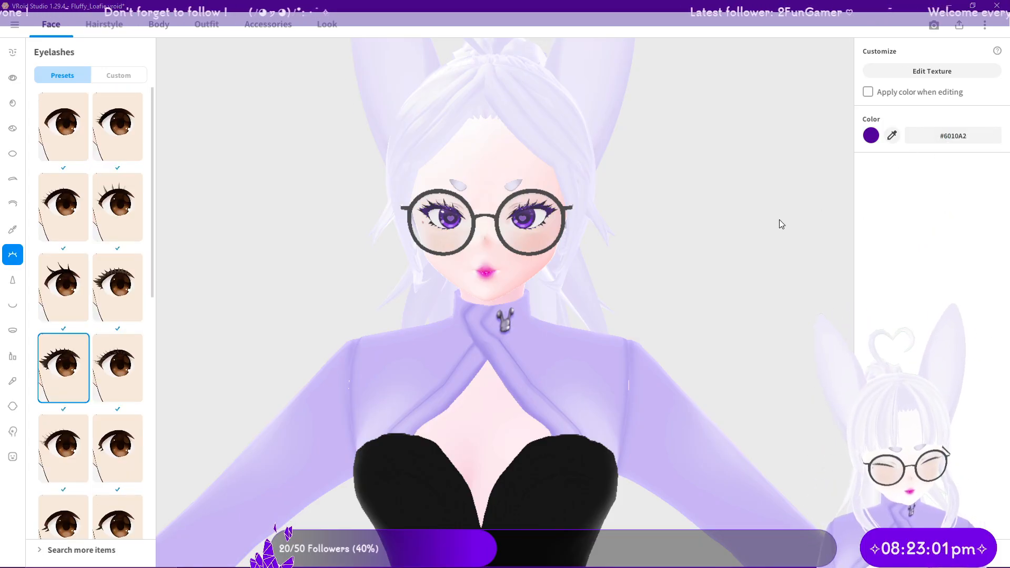
# Step: Open the mouth texture for editing, try a freehand dark brush scribble around the mouth, and undo it
pyautogui.click(12, 305)
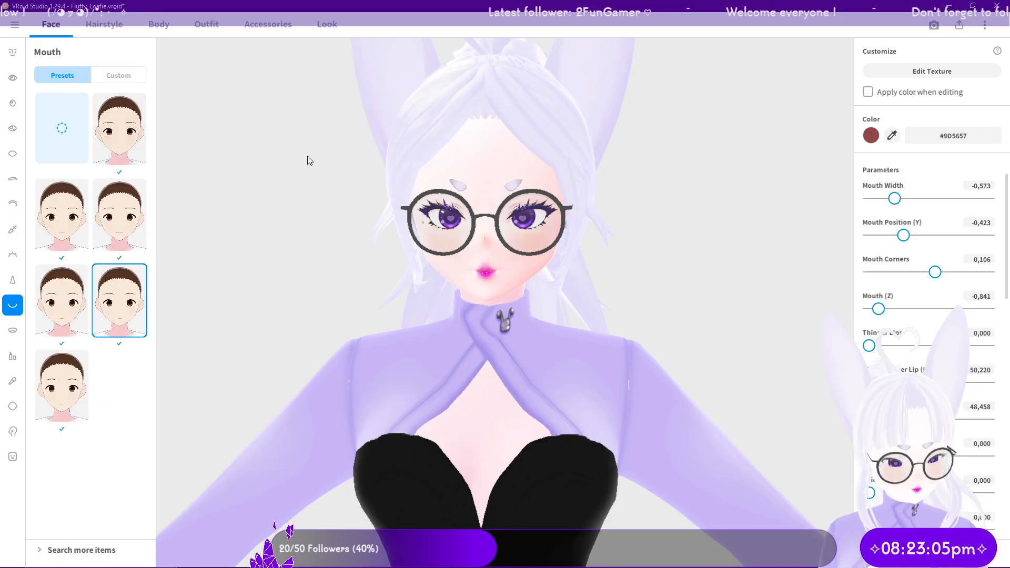
pyautogui.click(904, 72)
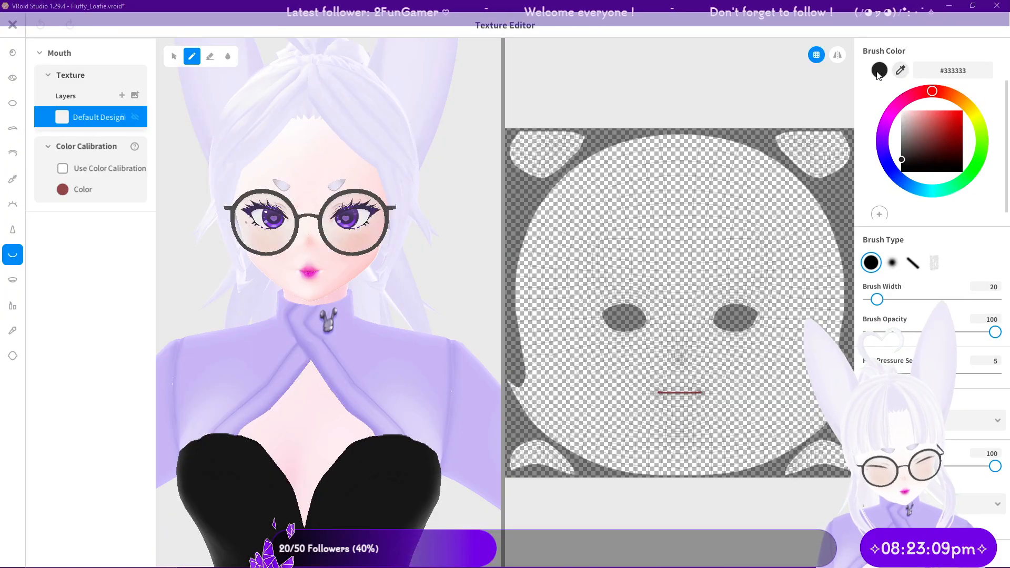
pyautogui.scroll(3, 686, 391)
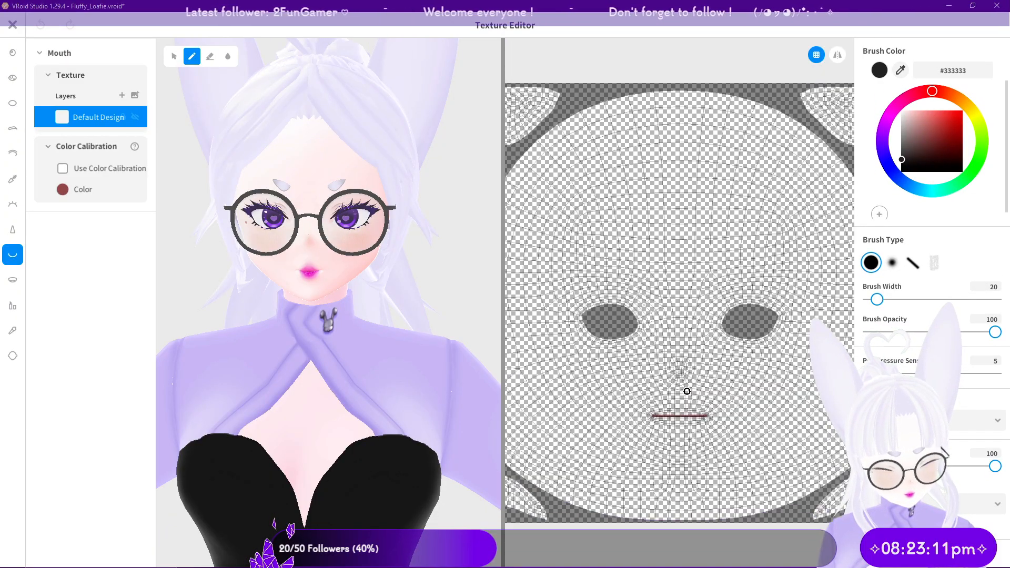
pyautogui.moveTo(682, 425); pyautogui.dragTo(671, 383)
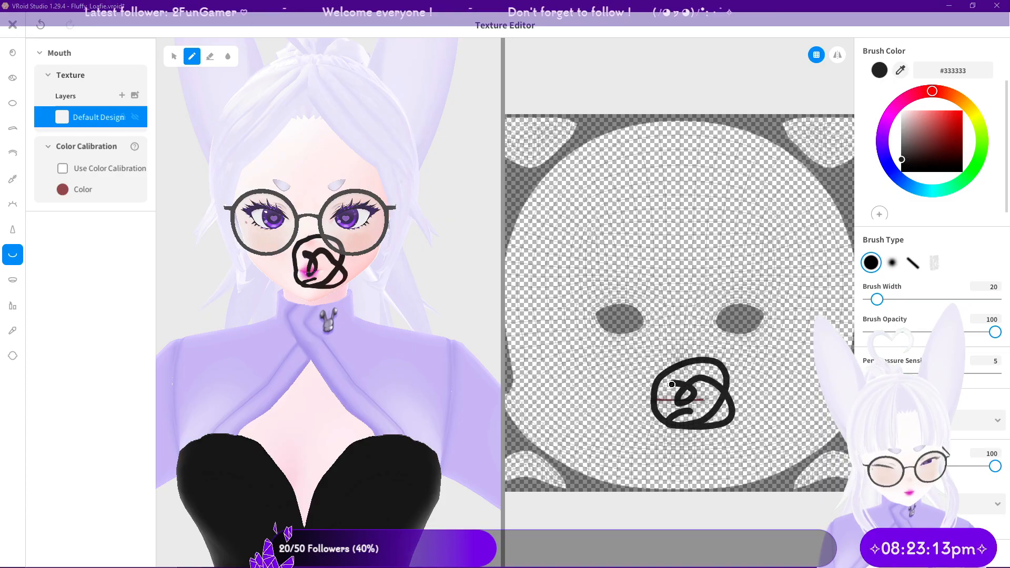
pyautogui.hotkey('ctrl', 'z')
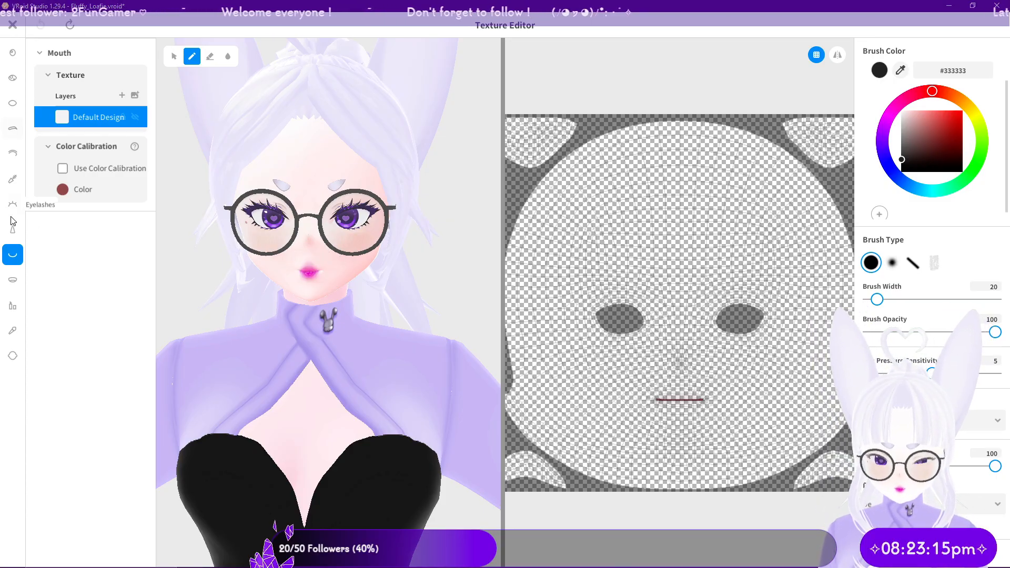
# Step: Look through the face textures, including mouth inside, nose, irises, eye highlights, eyelids and eyelashes
pyautogui.click(13, 279)
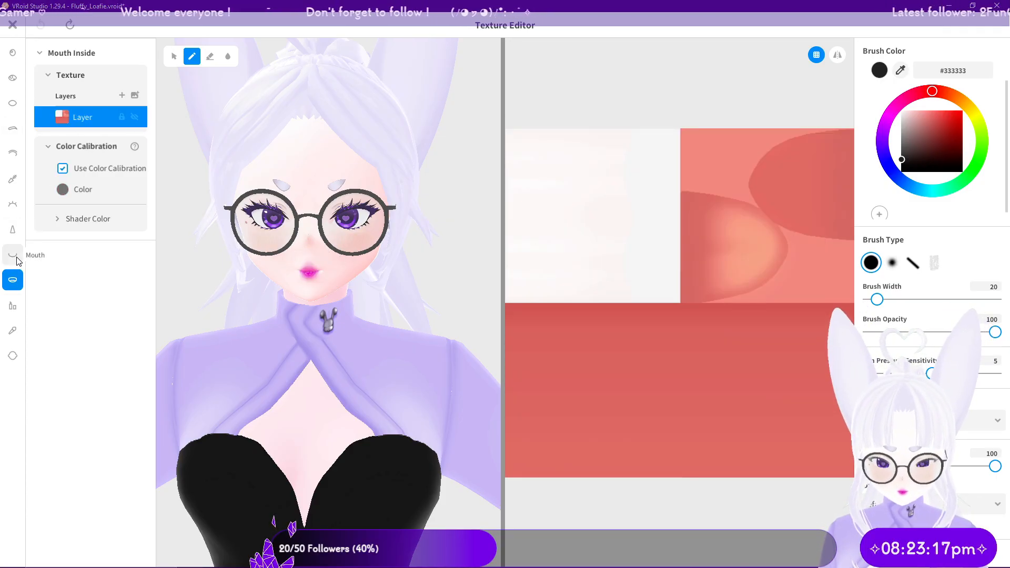
pyautogui.click(15, 243)
pyautogui.click(12, 229)
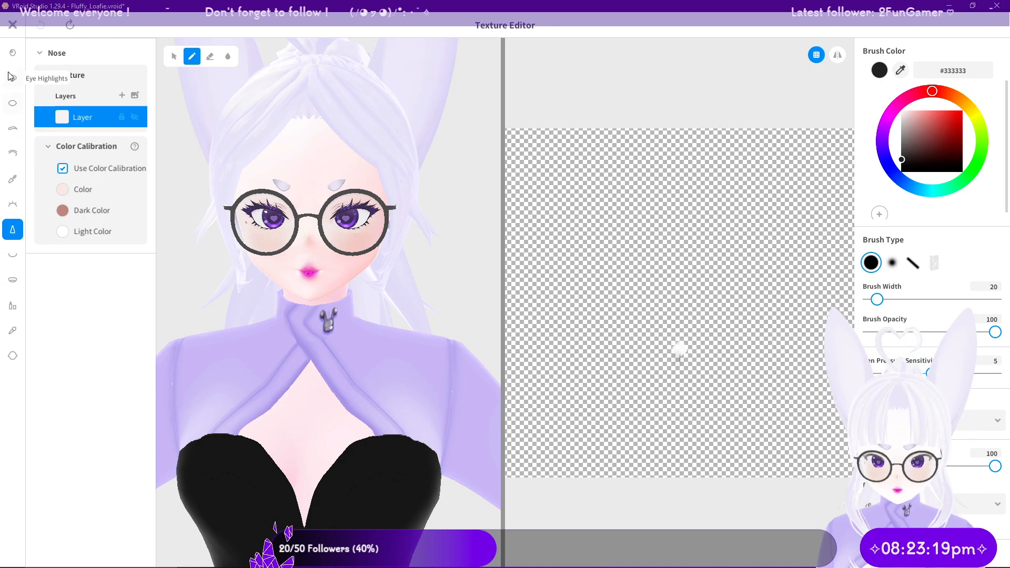
pyautogui.click(11, 56)
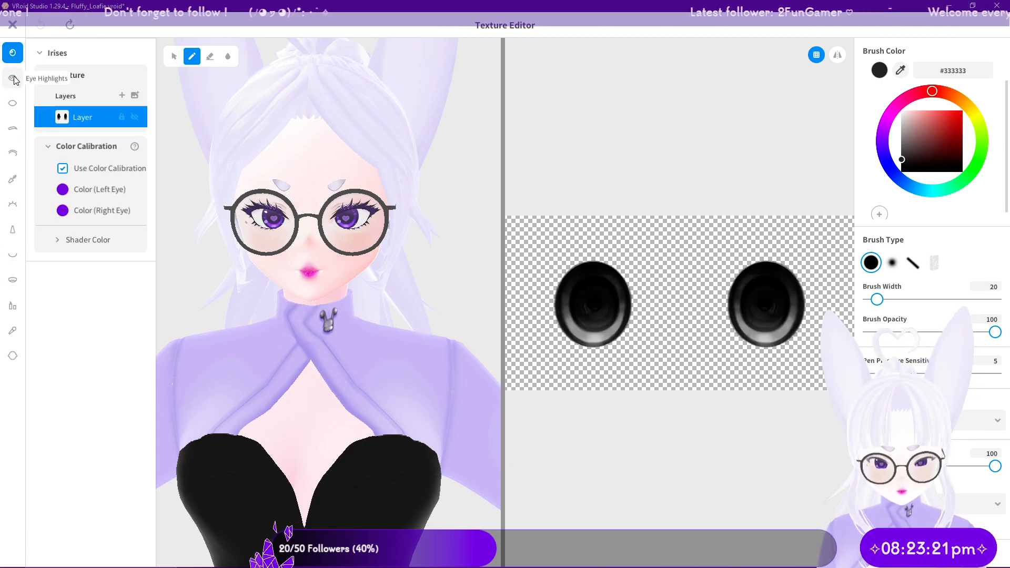
pyautogui.click(13, 79)
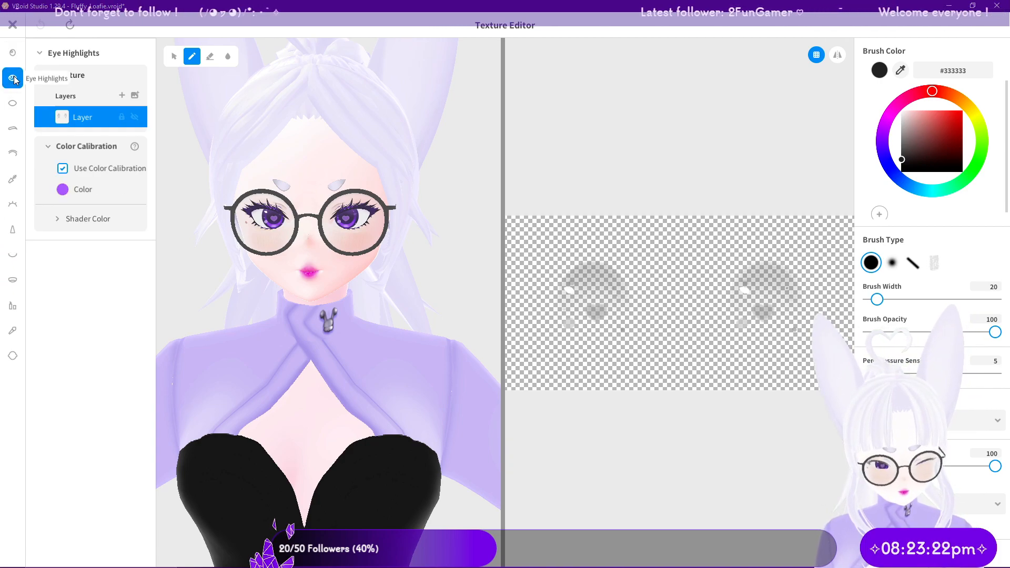
pyautogui.click(16, 102)
pyautogui.click(14, 130)
pyautogui.click(12, 152)
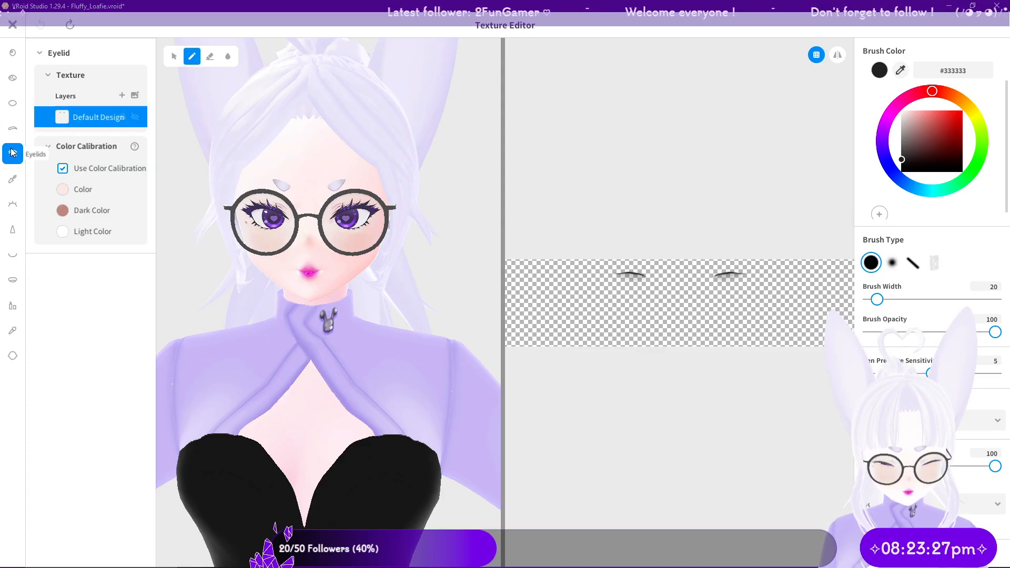
pyautogui.click(13, 204)
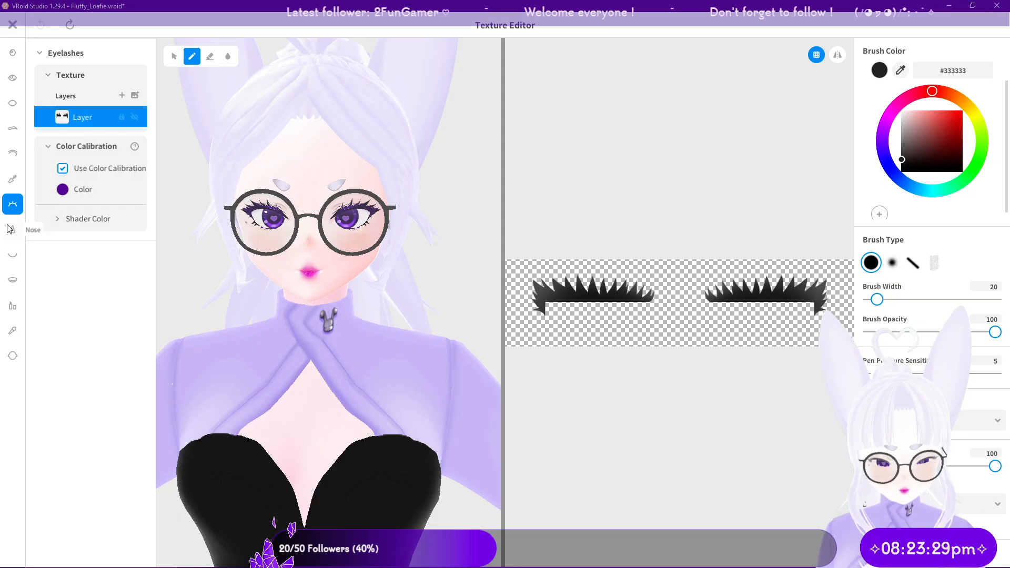
# Step: Set the lips texture's calibration colour to #000000
pyautogui.click(12, 306)
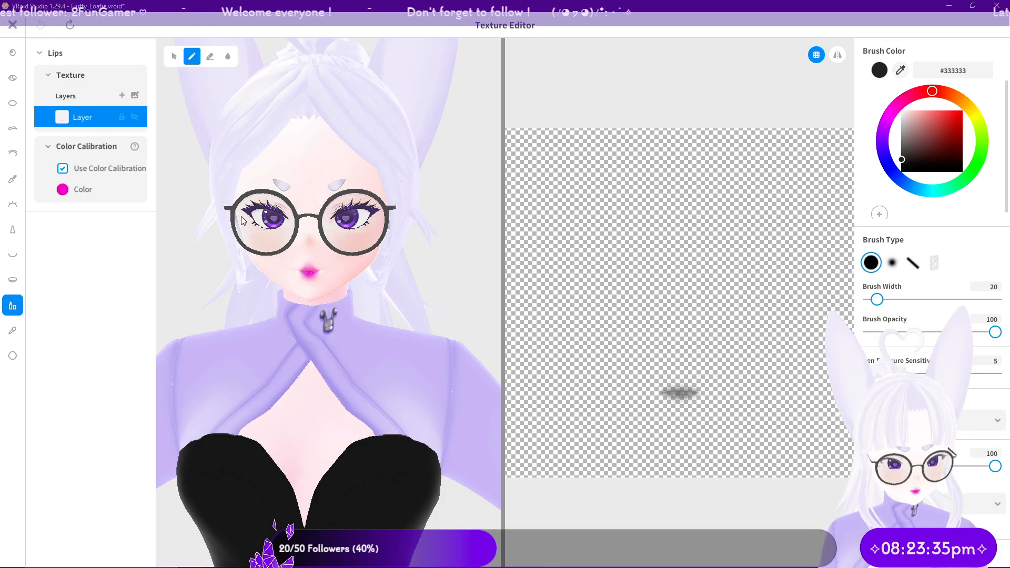
pyautogui.click(62, 190)
pyautogui.moveTo(128, 254); pyautogui.dragTo(85, 328)
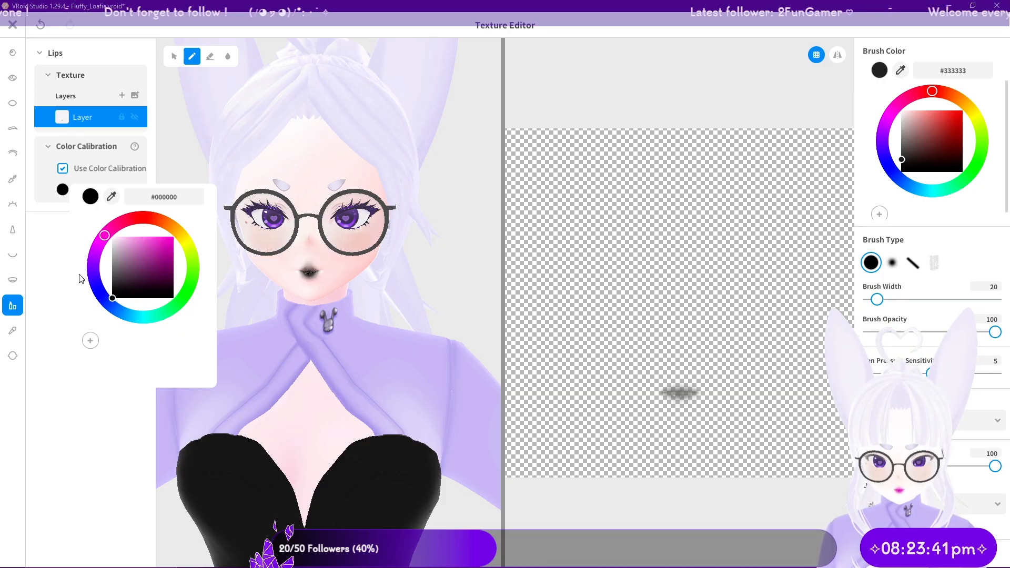
pyautogui.click(50, 245)
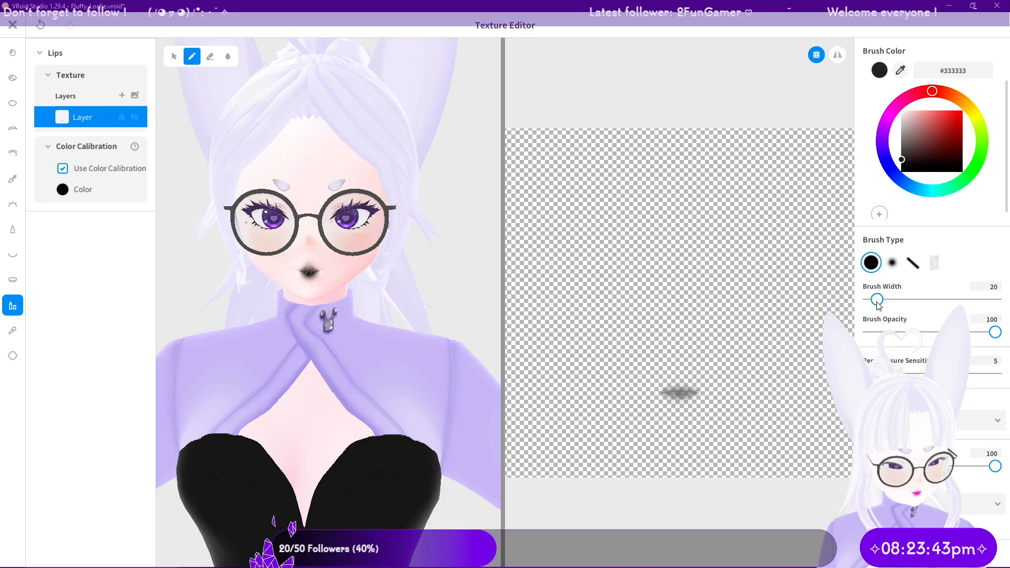
# Step: Try painting over the lips texture with the soft brush at width 27 in #333333, and undo the stroke
pyautogui.click(893, 263)
pyautogui.moveTo(667, 392)
pyautogui.mouseDown()
pyautogui.moveTo(710, 392)
pyautogui.moveTo(684, 399)
pyautogui.moveTo(687, 388)
pyautogui.mouseUp()
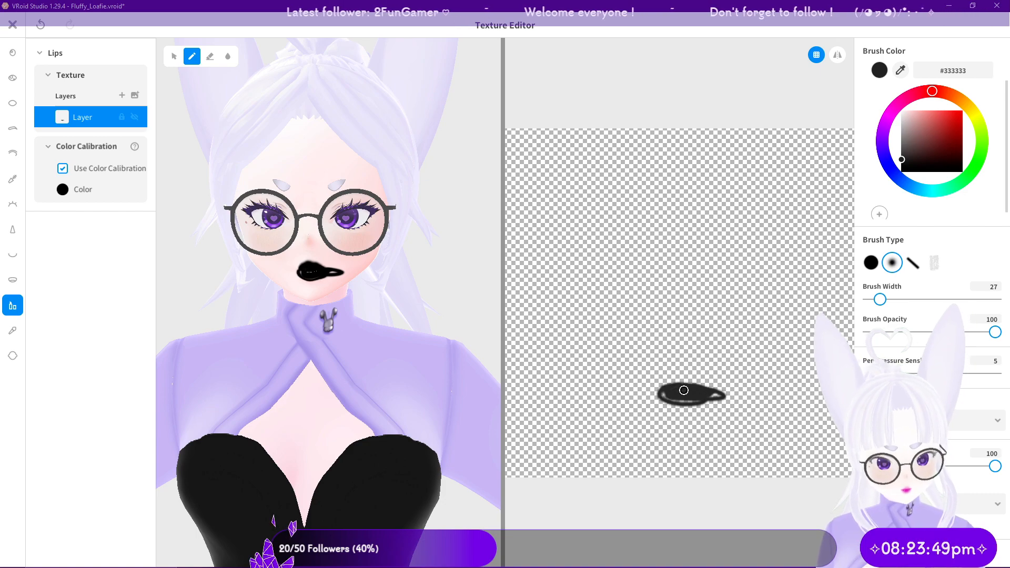
pyautogui.hotkey('ctrl', 'z')
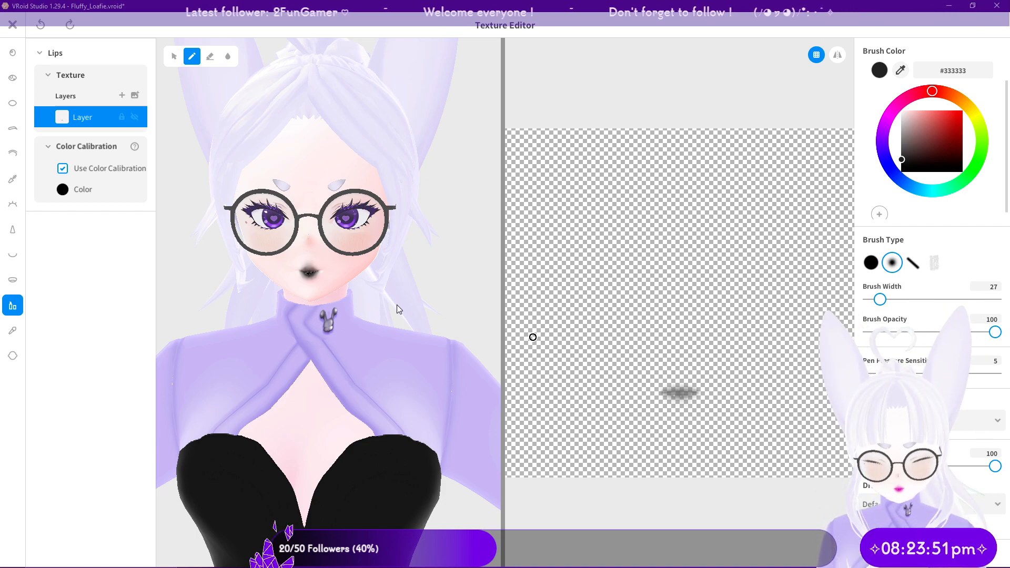
# Step: Close the texture editor, leaving Mouth and Skin out of the items to save
pyautogui.click(14, 25)
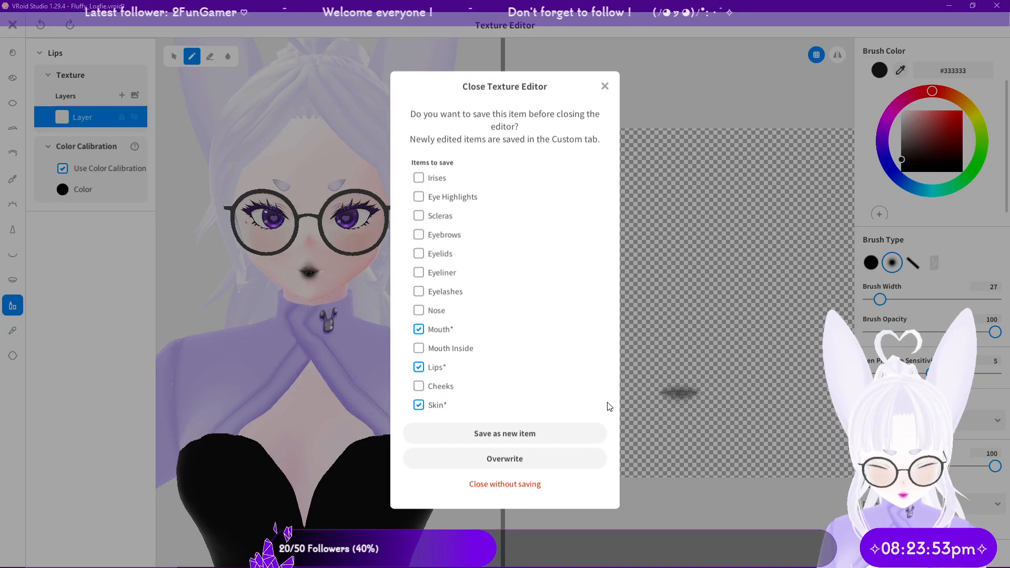
pyautogui.click(419, 329)
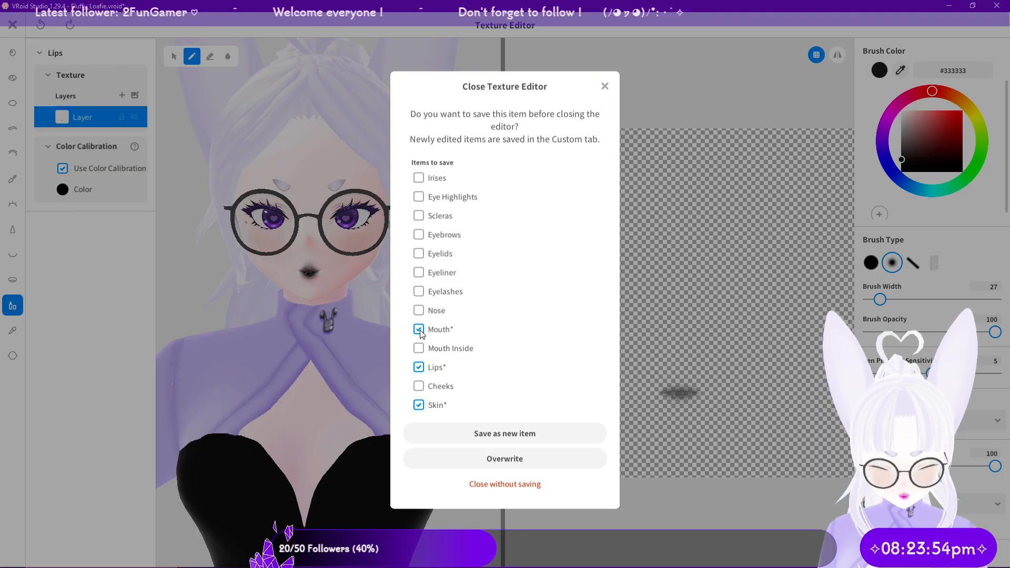
pyautogui.click(419, 406)
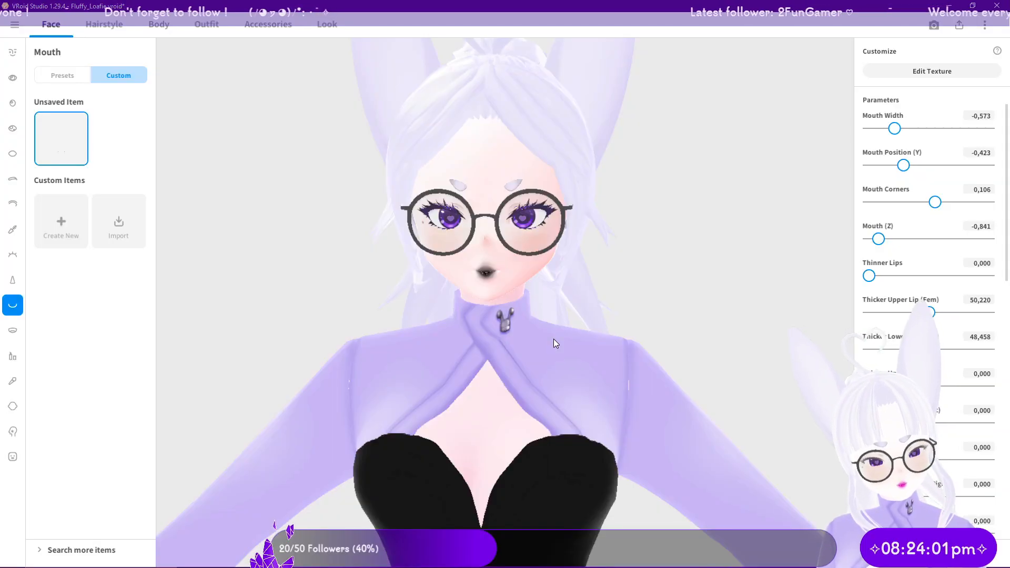
# Step: Open the lips presets and compare the second- and third-row lip styles on the model
pyautogui.click(13, 357)
pyautogui.click(62, 75)
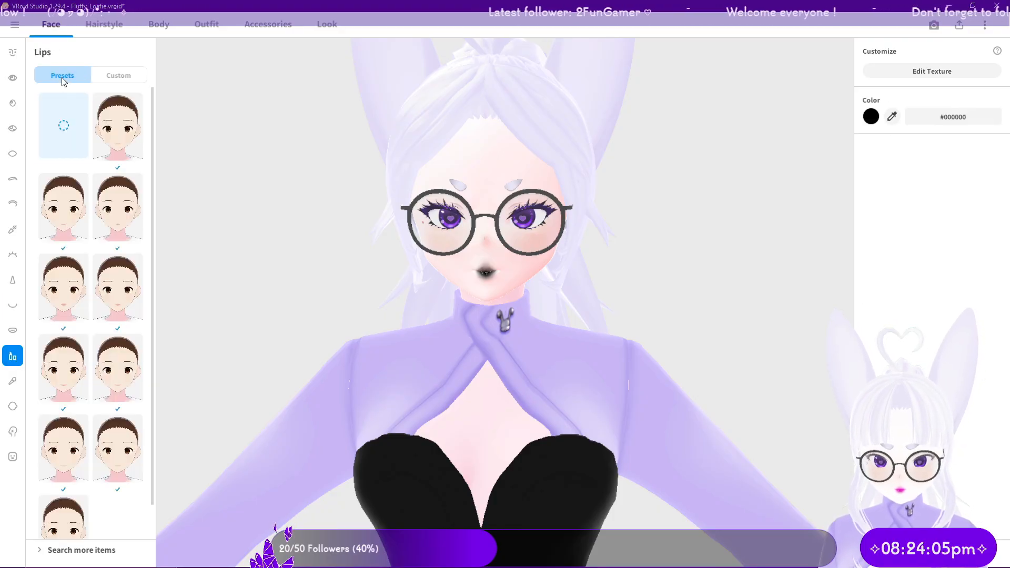
pyautogui.scroll(-1, 110, 434)
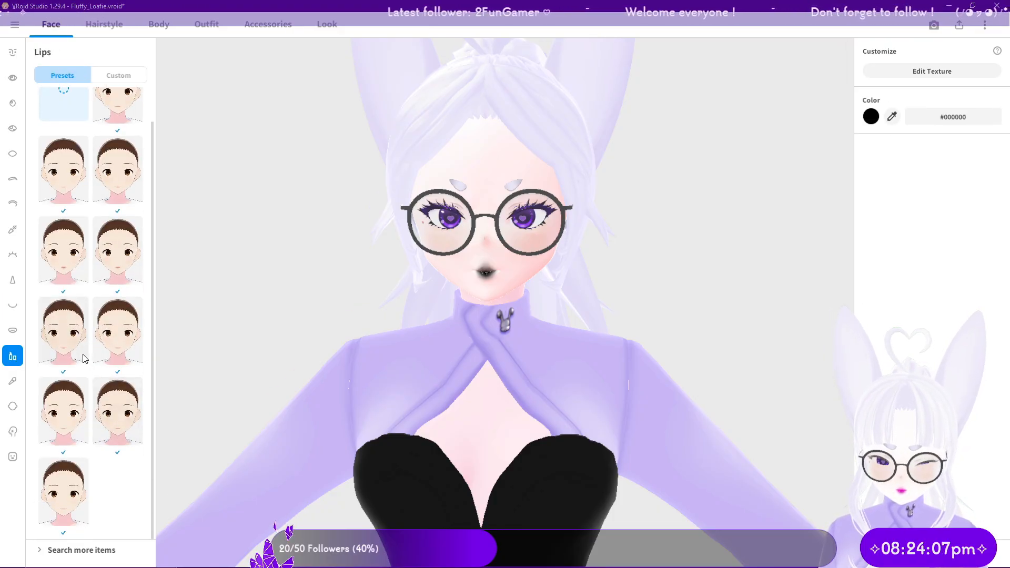
pyautogui.click(64, 253)
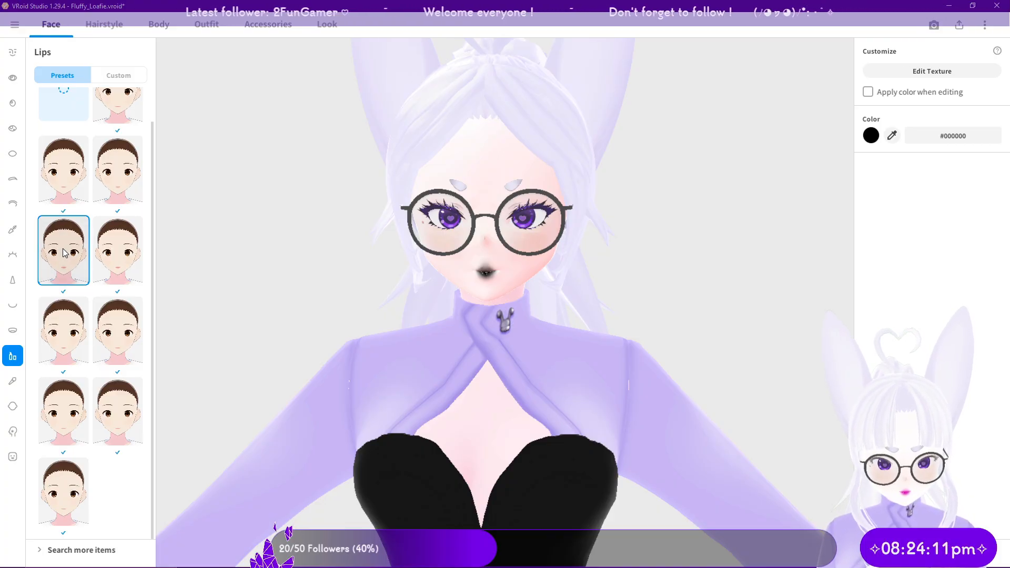
pyautogui.click(67, 185)
pyautogui.click(113, 187)
pyautogui.click(63, 250)
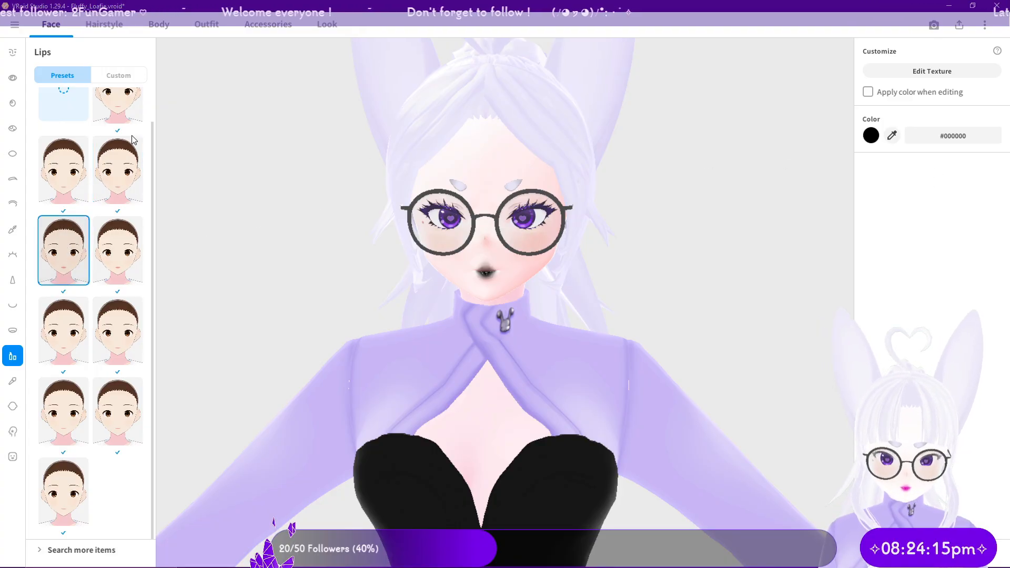
# Step: Try the other lip presets down to the end of the list for comparison on the model
pyautogui.click(120, 158)
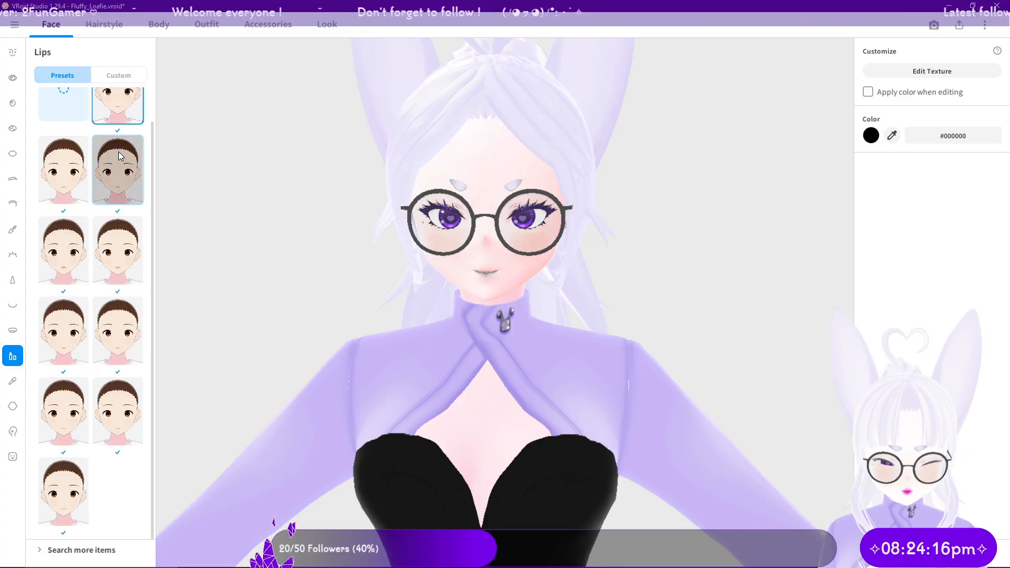
pyautogui.click(116, 264)
pyautogui.click(113, 330)
pyautogui.click(63, 330)
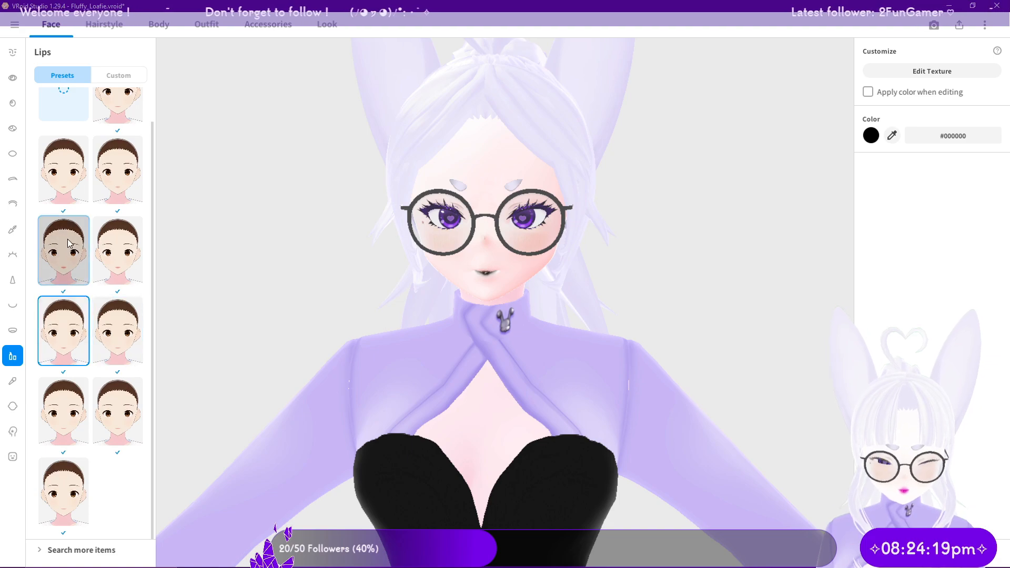
pyautogui.click(117, 250)
pyautogui.click(58, 259)
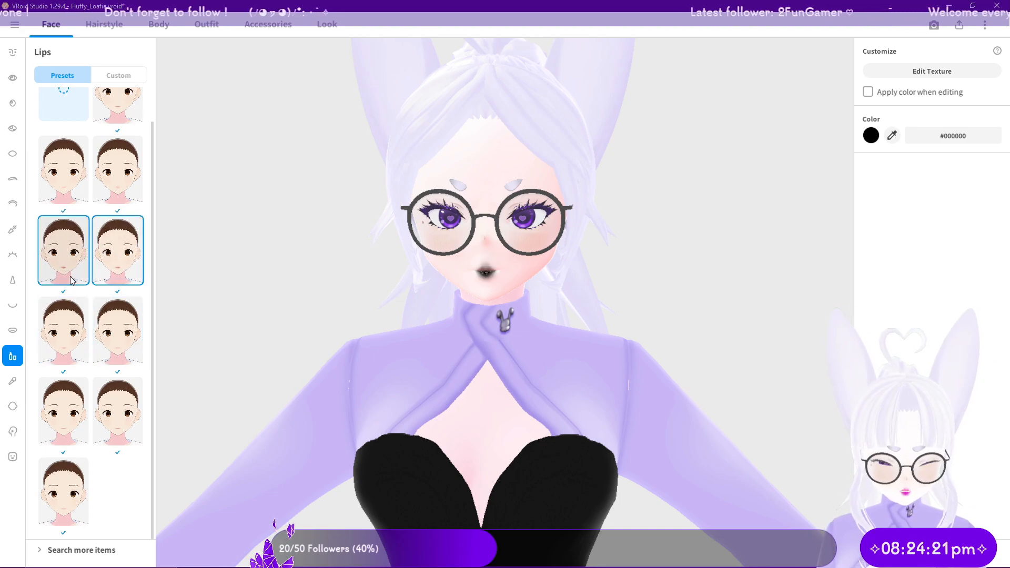
pyautogui.click(67, 490)
pyautogui.click(112, 422)
pyautogui.click(77, 425)
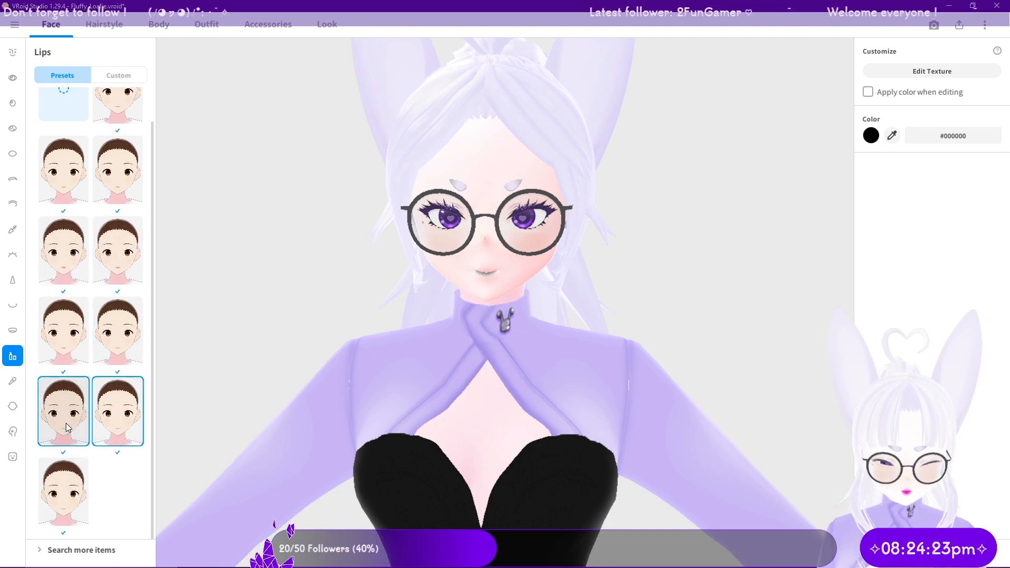
# Step: Apply the first lip preset in the third row after comparing it with the neighbouring presets
pyautogui.click(73, 336)
pyautogui.click(120, 331)
pyautogui.click(63, 249)
pyautogui.moveTo(297, 271); pyautogui.dragTo(265, 271, button='right')
pyautogui.click(110, 250)
pyautogui.scroll(-3, 265, 272)
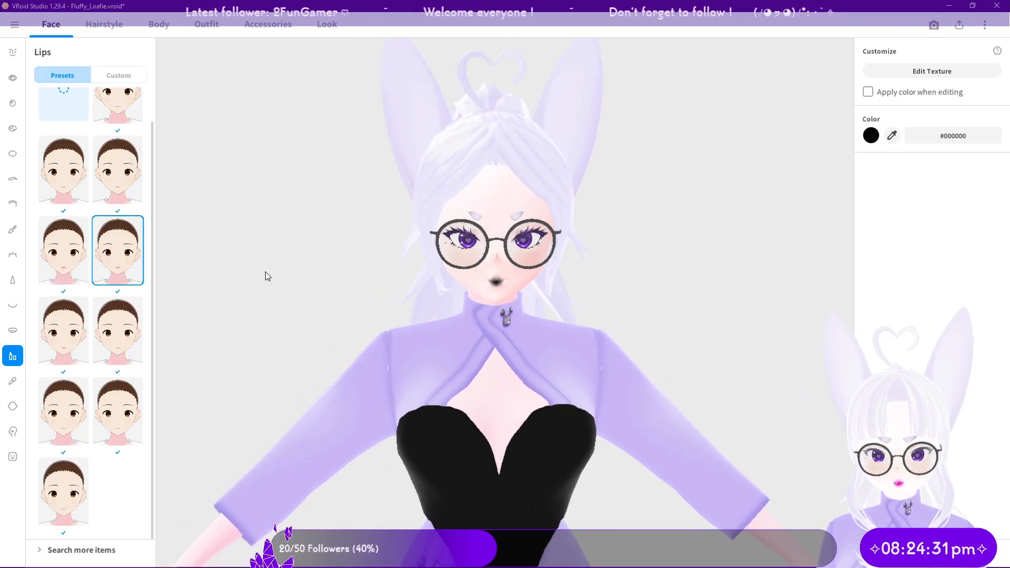
pyautogui.click(53, 258)
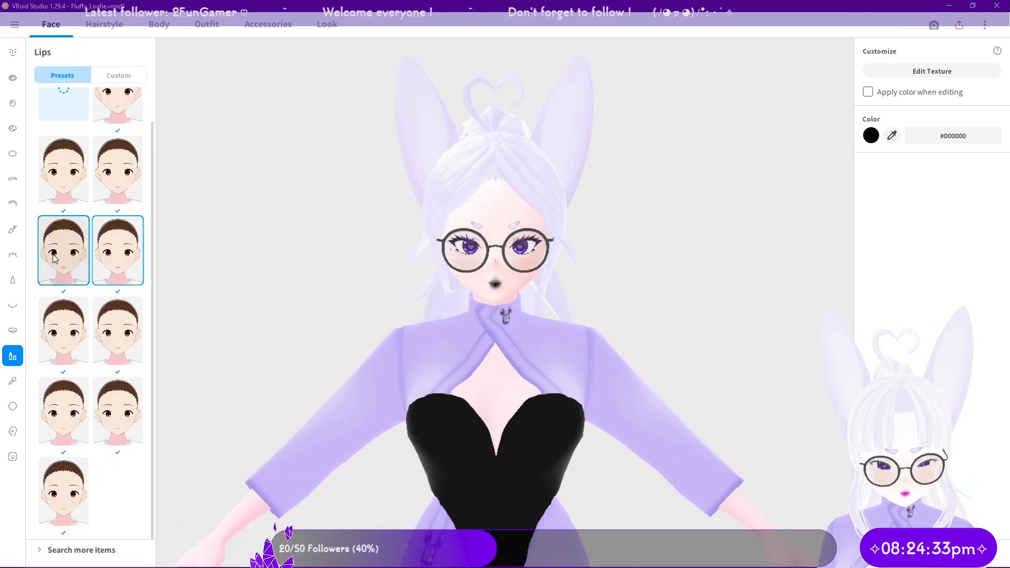
# Step: Sample a lip colour from the model's eye makeup, adjust it to the vivid purple #3C009C, and inspect the lips
pyautogui.click(892, 135)
pyautogui.click(538, 242)
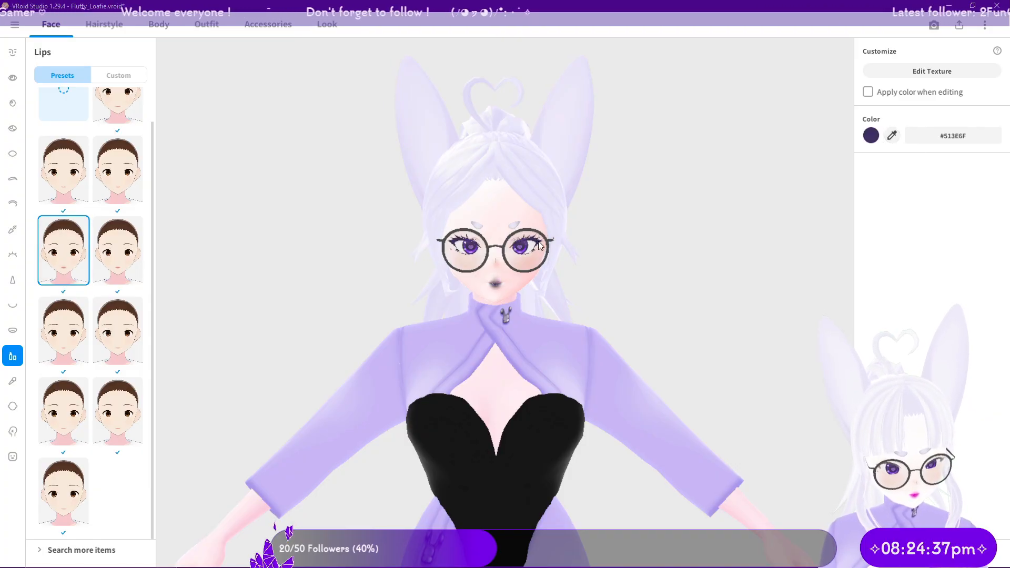
pyautogui.click(870, 138)
pyautogui.moveTo(849, 180); pyautogui.dragTo(893, 187)
pyautogui.click(941, 276)
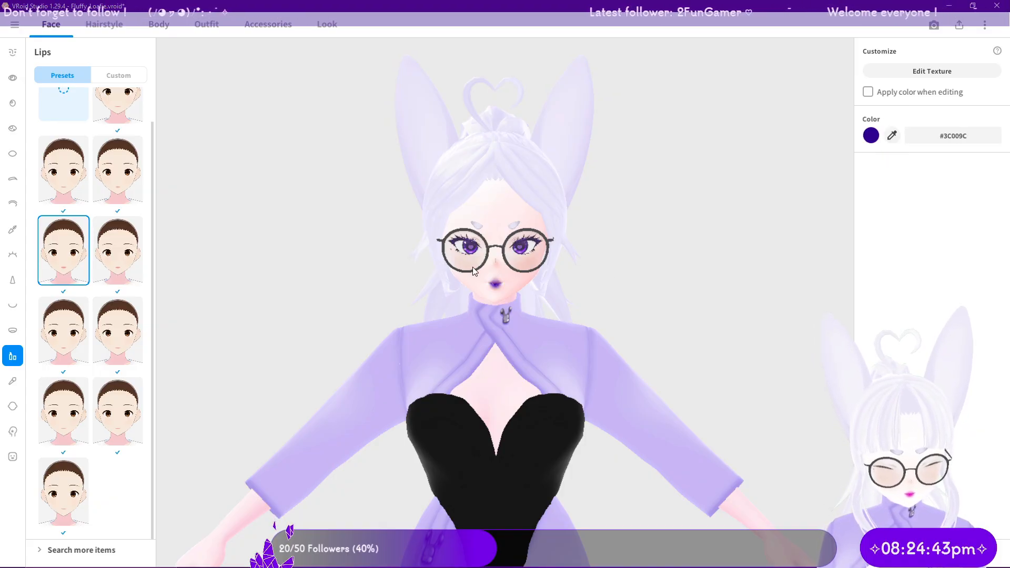
pyautogui.scroll(10, 516, 276)
pyautogui.moveTo(525, 280)
pyautogui.mouseDown(button='right')
pyautogui.moveTo(545, 278)
pyautogui.moveTo(514, 282)
pyautogui.mouseUp(button='right')
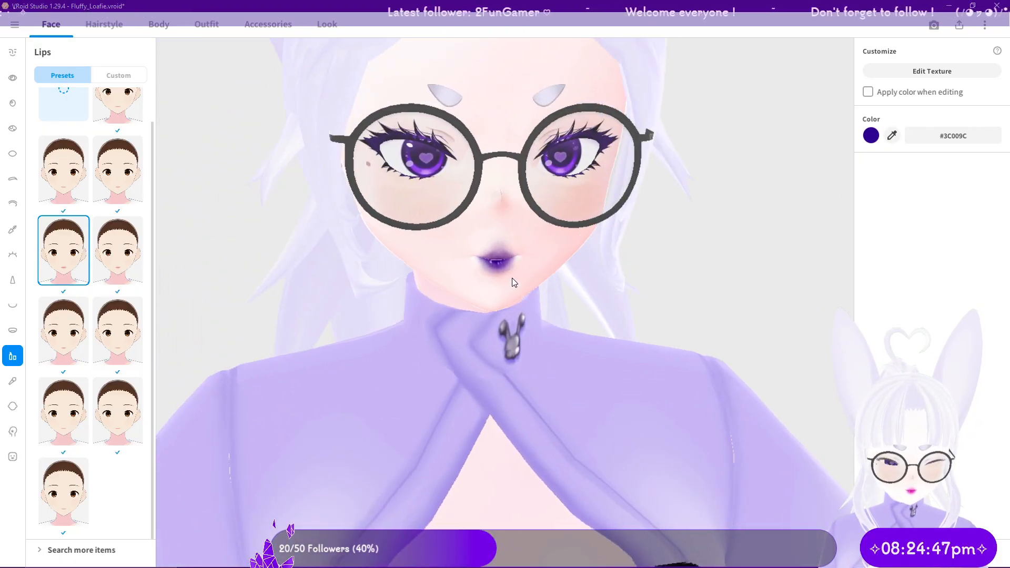
pyautogui.scroll(-8, 508, 279)
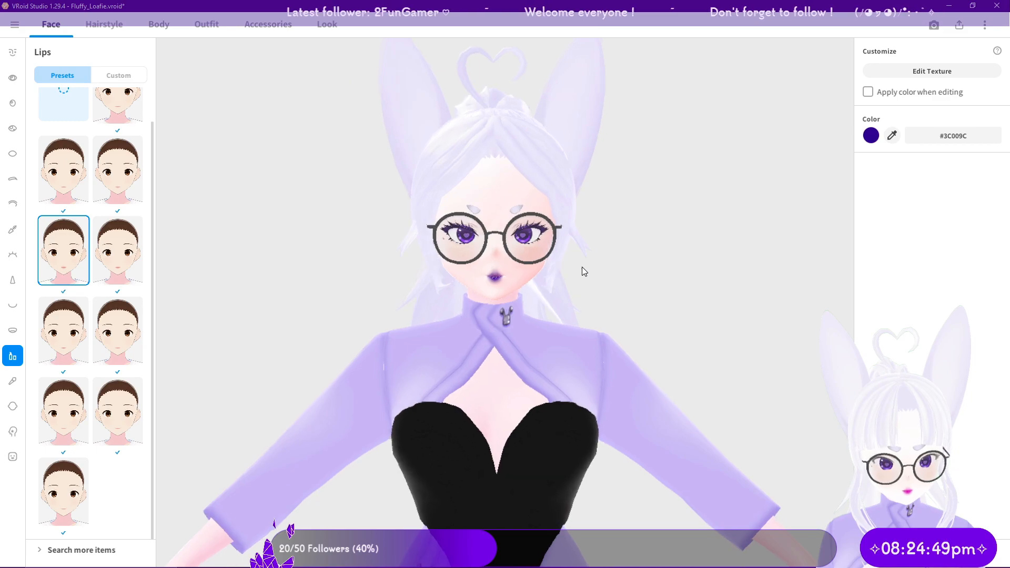
pyautogui.moveTo(581, 268); pyautogui.dragTo(584, 268, button='right')
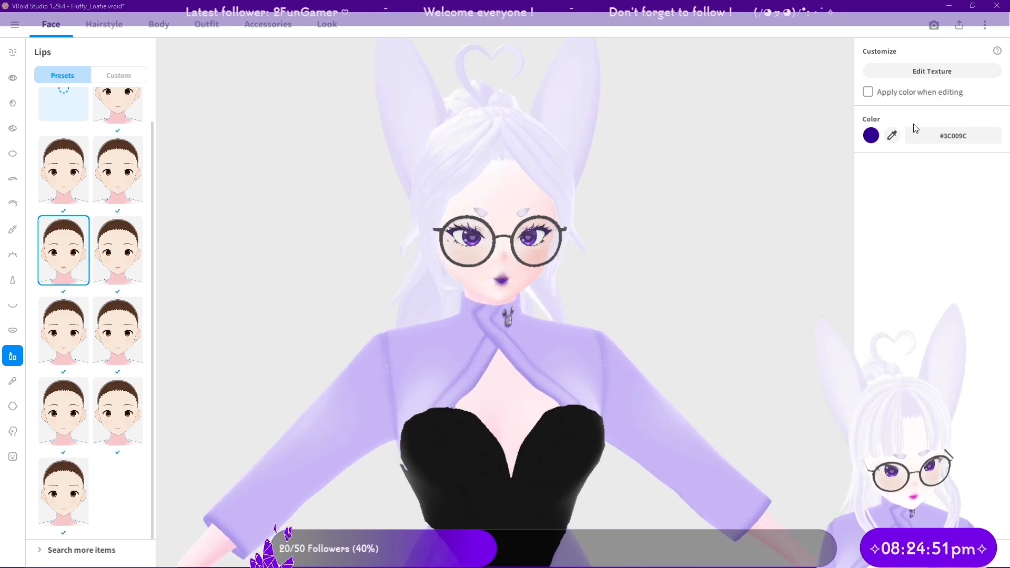
# Step: Open the cheeks settings and set the cheek colour to #FF4700
pyautogui.click(15, 381)
pyautogui.click(871, 137)
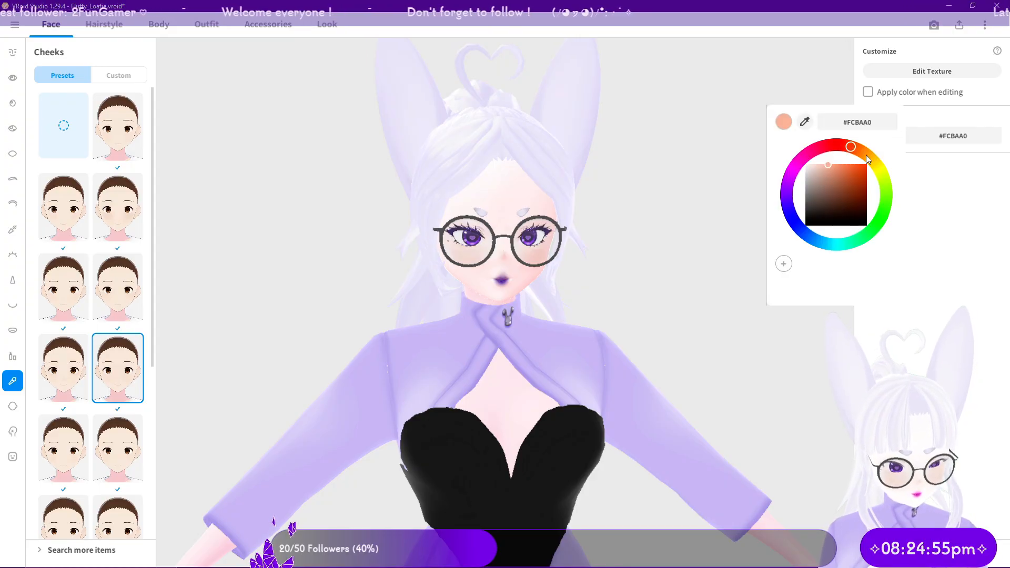
pyautogui.moveTo(863, 169); pyautogui.dragTo(901, 154)
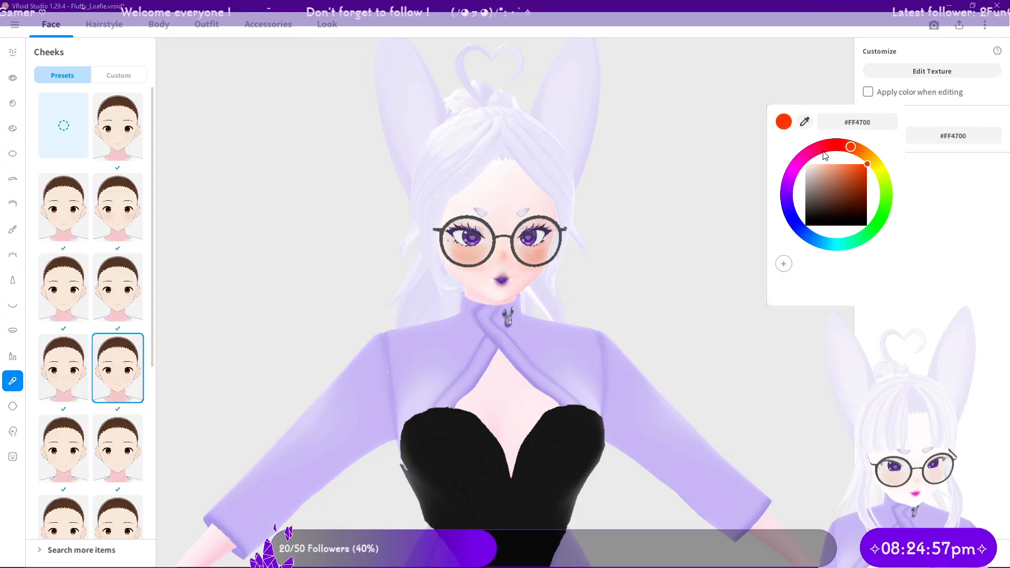
# Step: Try the two fifth-row cheek presets in turn on the model
pyautogui.click(71, 468)
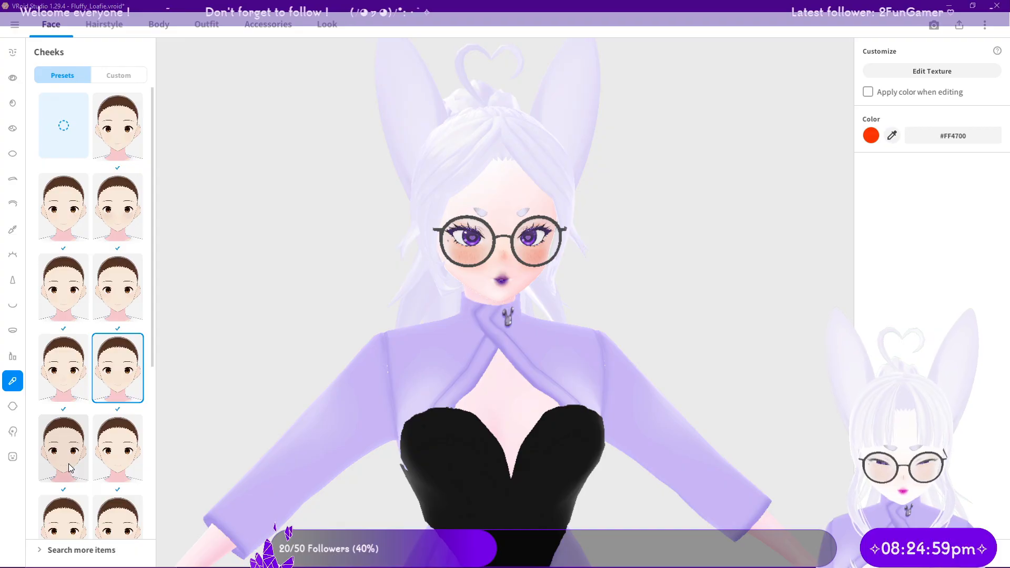
pyautogui.click(108, 456)
pyautogui.click(76, 453)
pyautogui.click(126, 448)
pyautogui.scroll(-3, 126, 448)
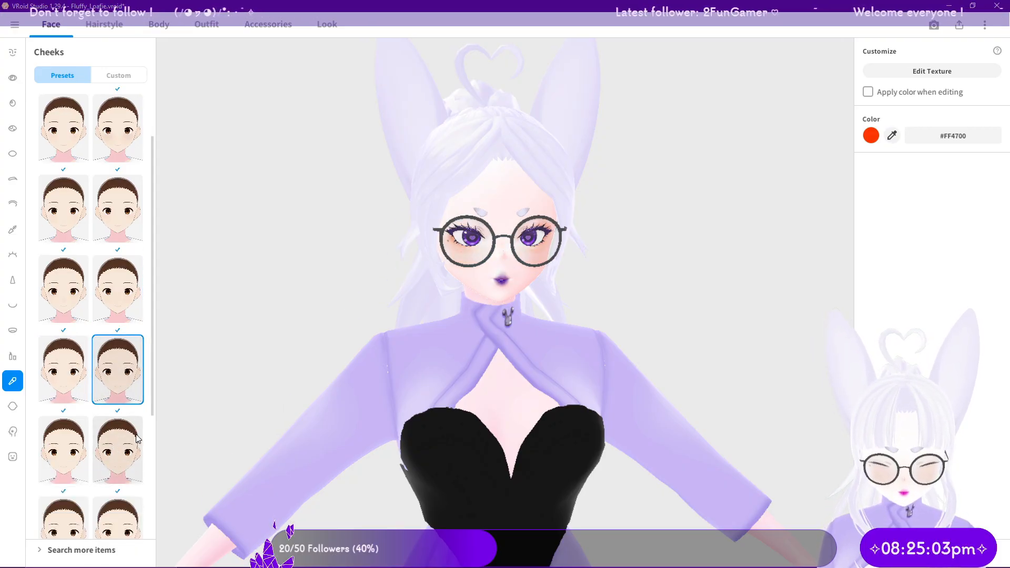
# Step: Set the cheek colour to #000000 and compare the cheek presets from the second to the fifth row
pyautogui.click(871, 140)
pyautogui.moveTo(849, 185); pyautogui.dragTo(906, 244)
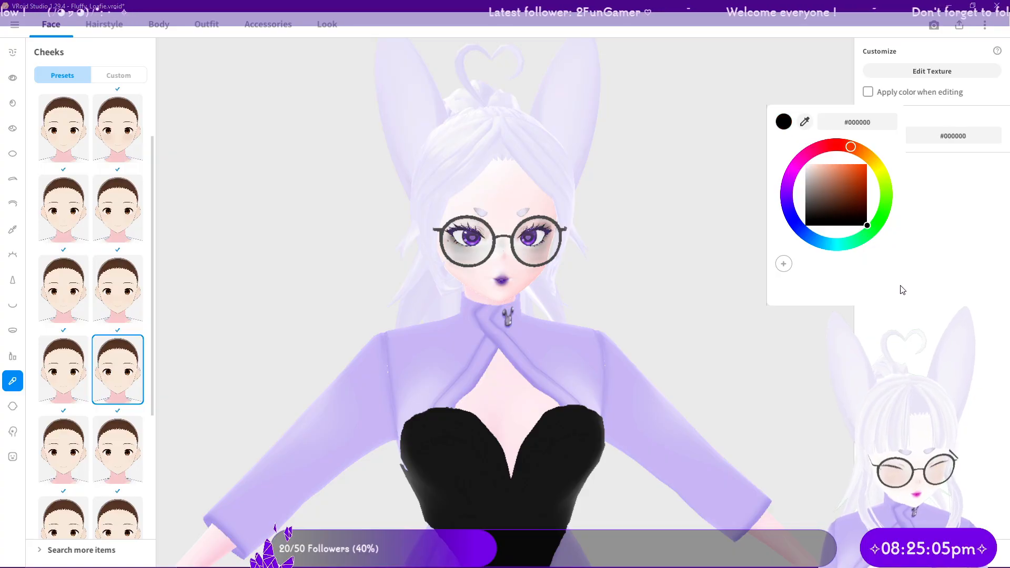
pyautogui.click(118, 131)
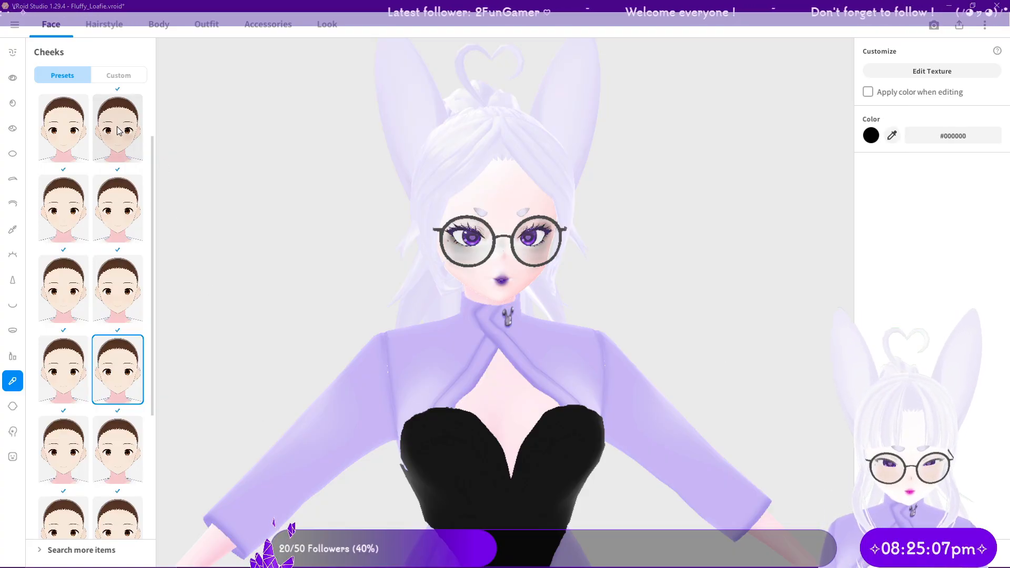
pyautogui.click(59, 189)
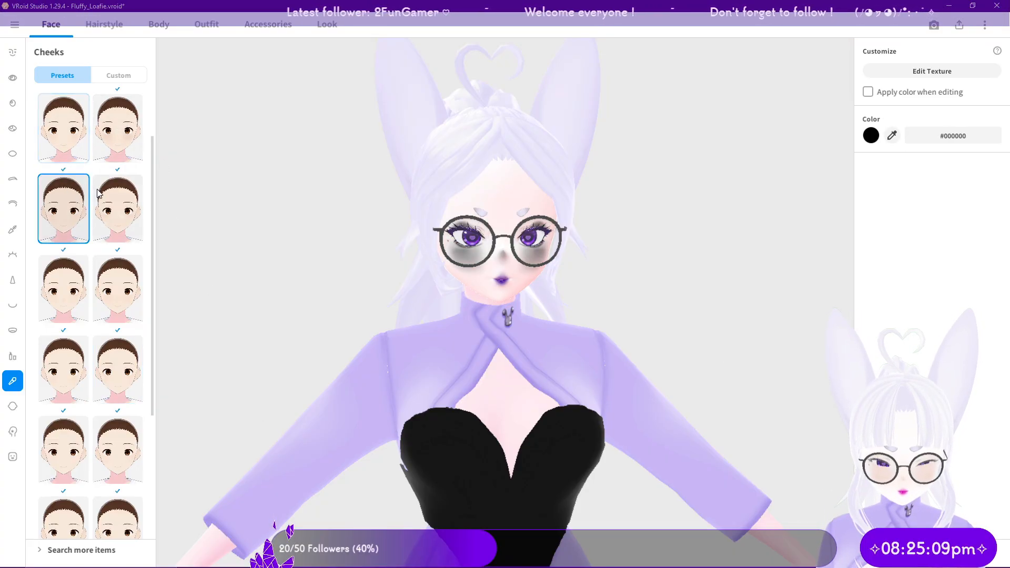
pyautogui.click(105, 199)
pyautogui.click(58, 271)
pyautogui.click(115, 284)
pyautogui.click(67, 363)
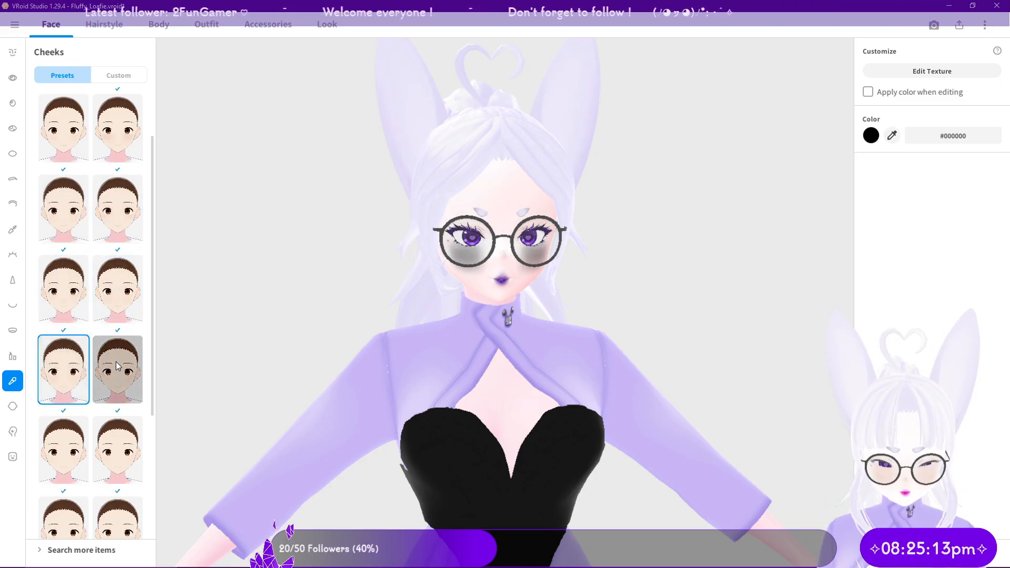
pyautogui.click(116, 368)
# Step: Try the last cheek presets in the list, ending on the first one in the eighth row
pyautogui.scroll(-3, 102, 420)
pyautogui.scroll(-1, 100, 441)
pyautogui.click(82, 491)
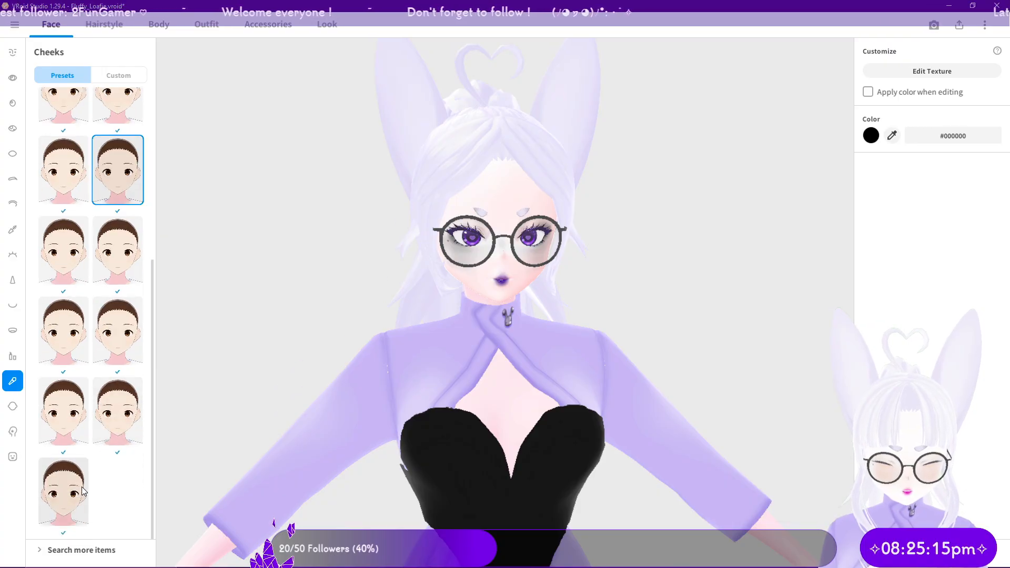
pyautogui.click(105, 424)
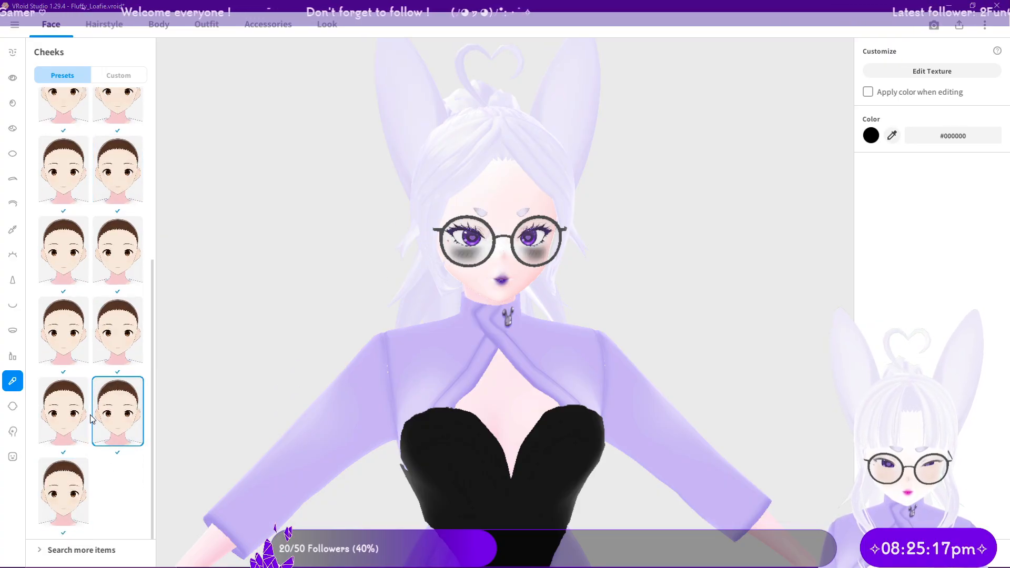
pyautogui.click(76, 397)
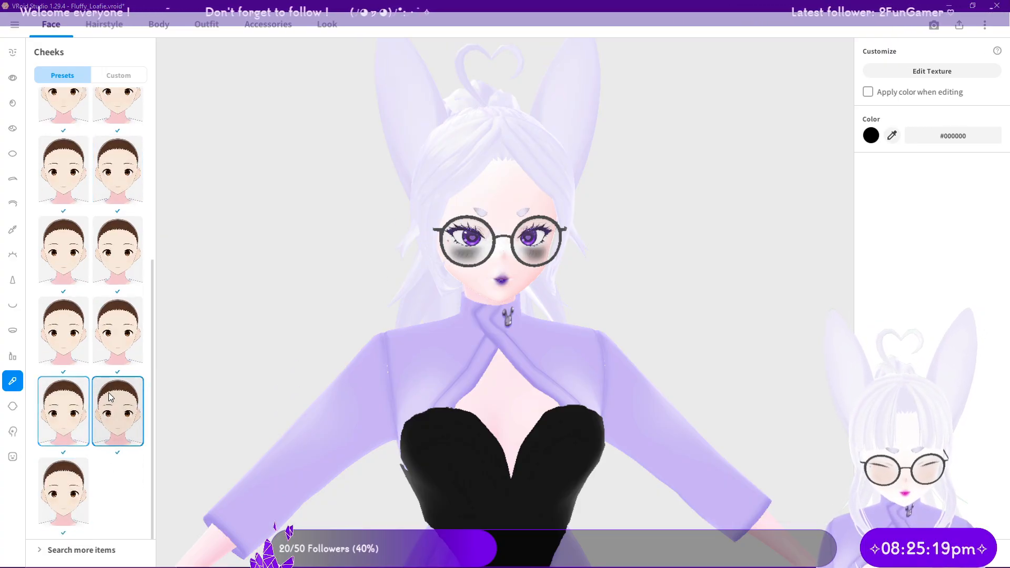
# Step: Sample a skin tone for the cheeks and adjust the cheek colour to the soft pink #F5C0D0
pyautogui.click(891, 137)
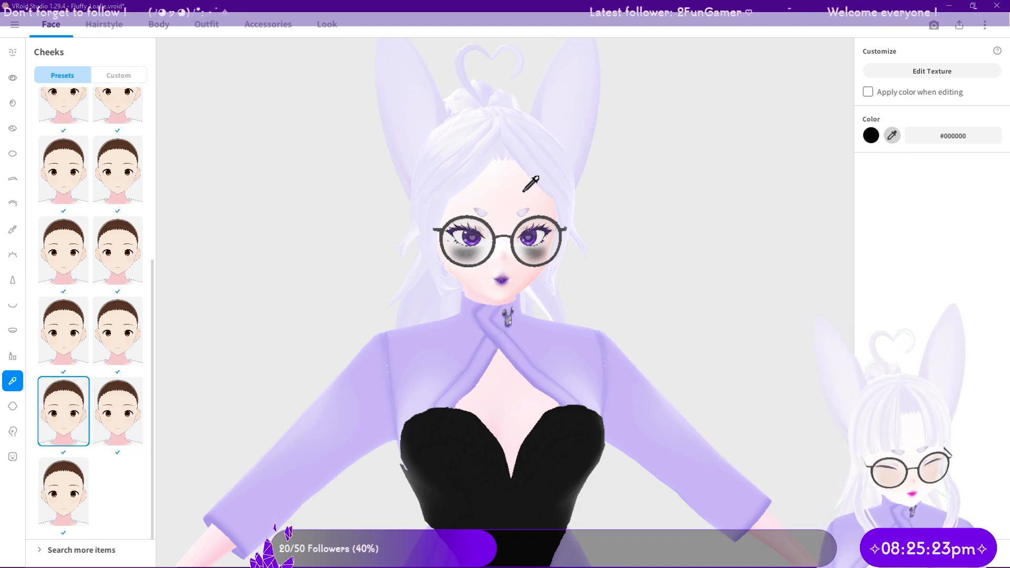
pyautogui.click(549, 206)
pyautogui.click(876, 138)
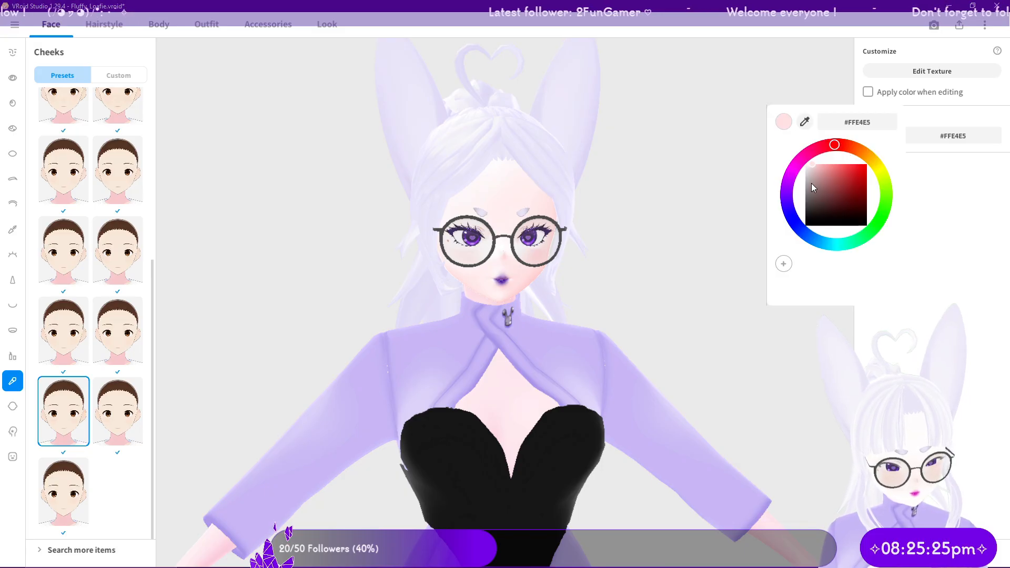
pyautogui.click(815, 164)
pyautogui.click(805, 121)
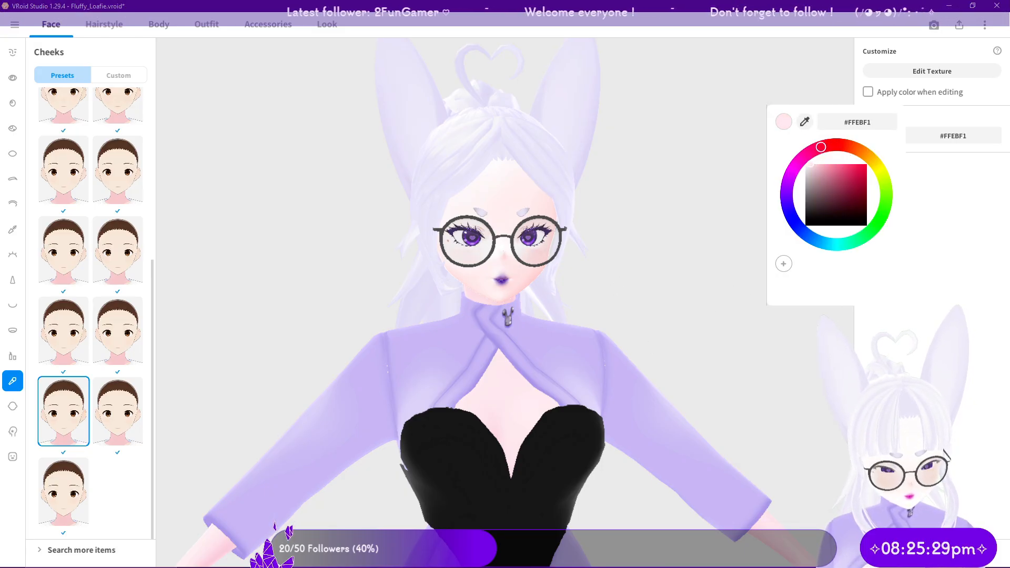
pyautogui.click(821, 166)
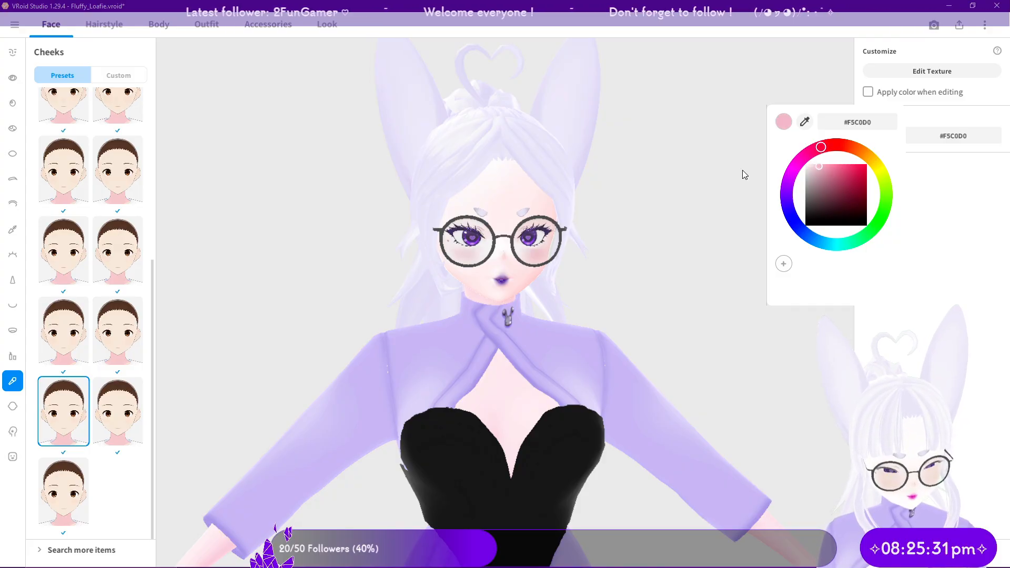
# Step: Close the colour picker and apply the second cheek preset in the fifth row
pyautogui.click(692, 159)
pyautogui.click(97, 185)
pyautogui.click(116, 249)
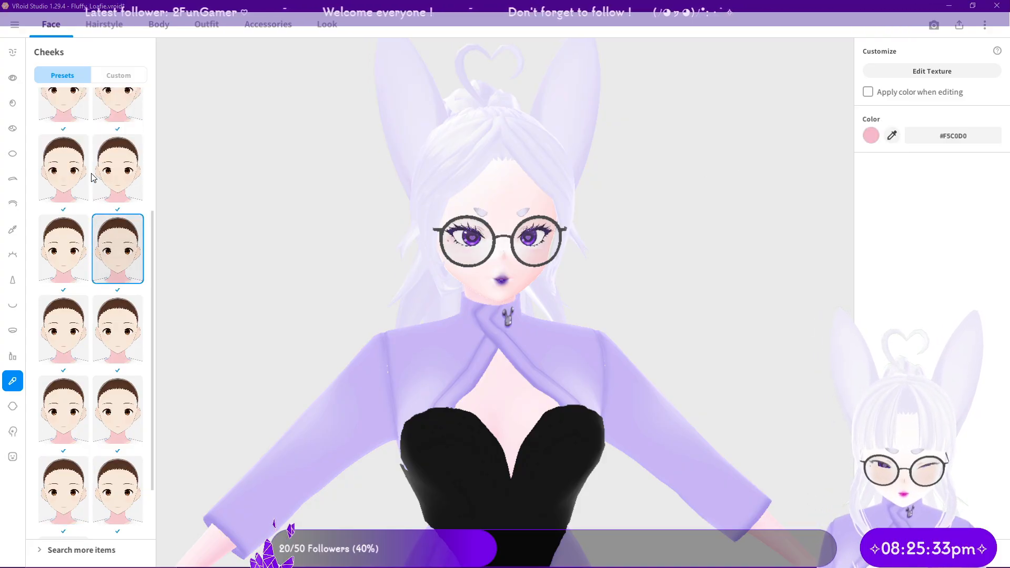
pyautogui.scroll(1, 132, 221)
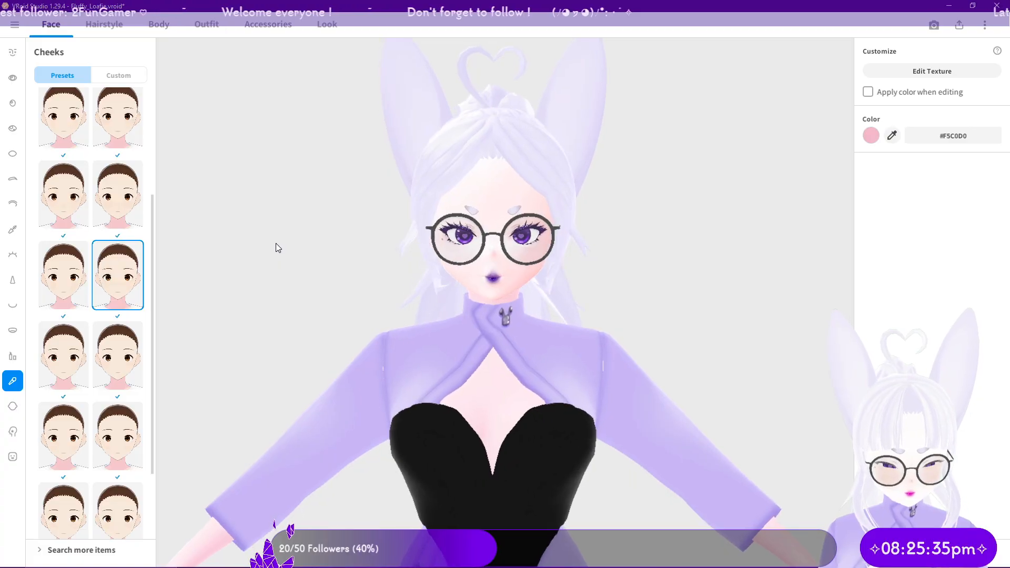
pyautogui.click(13, 407)
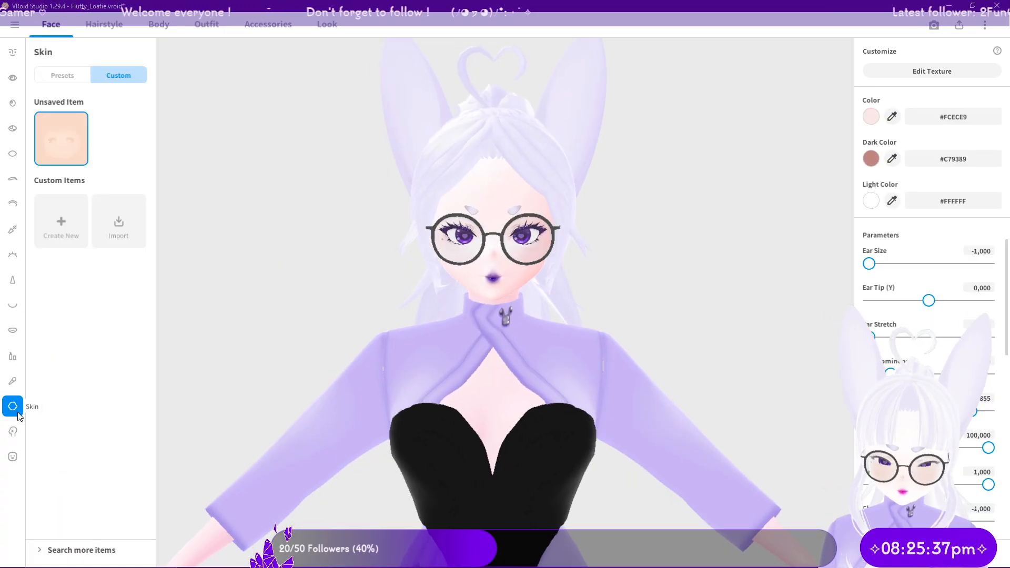
pyautogui.click(16, 212)
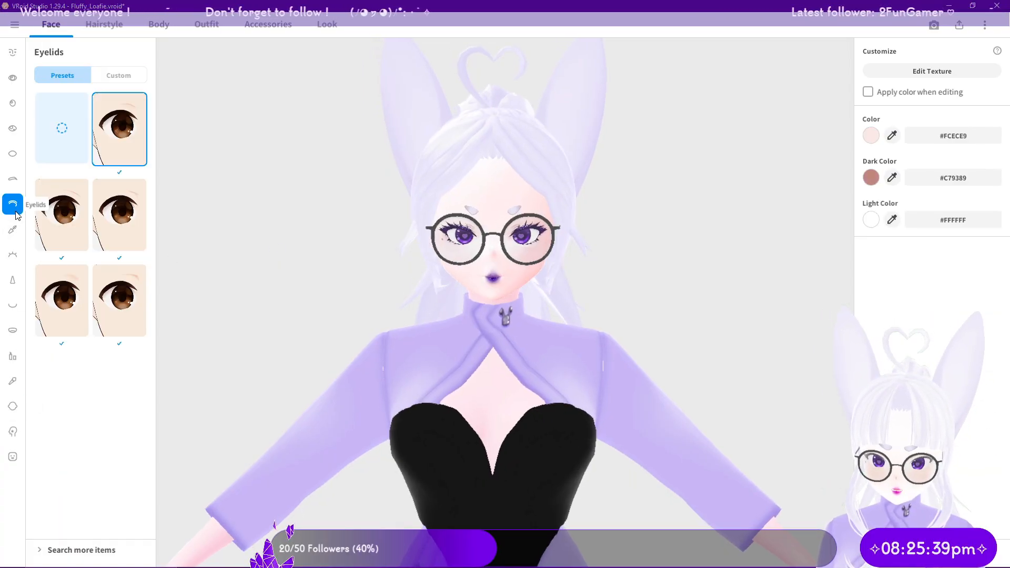
pyautogui.click(14, 178)
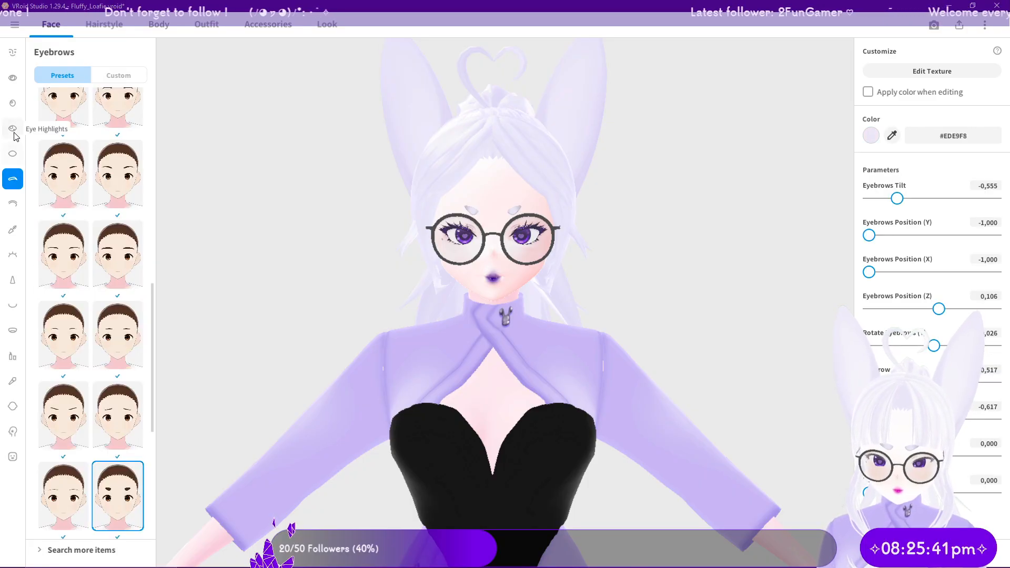
pyautogui.click(5, 207)
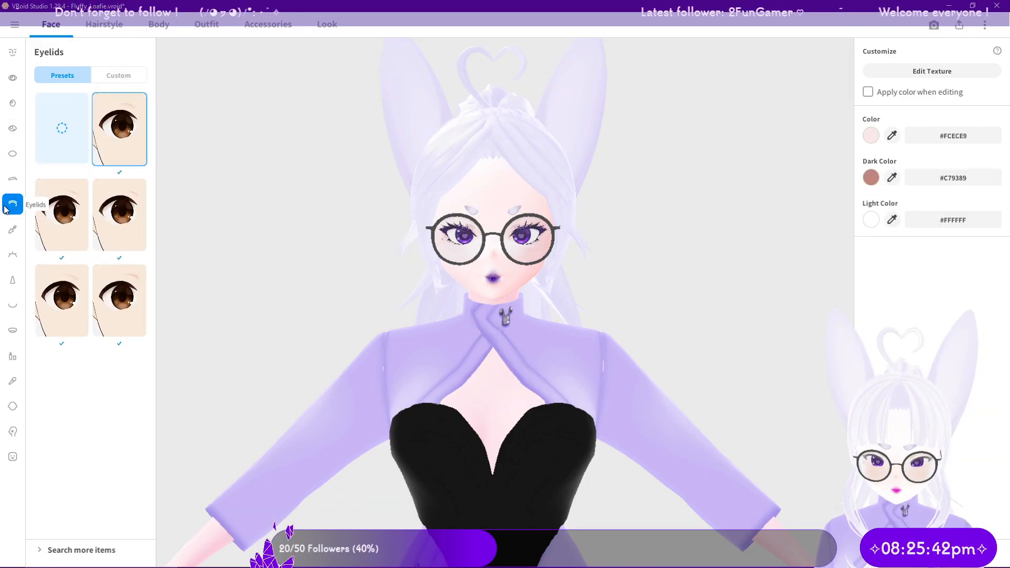
pyautogui.click(13, 232)
# Step: Open the mouth settings and try the mouth presets in turn, ending on the single preset in the fourth row
pyautogui.click(13, 308)
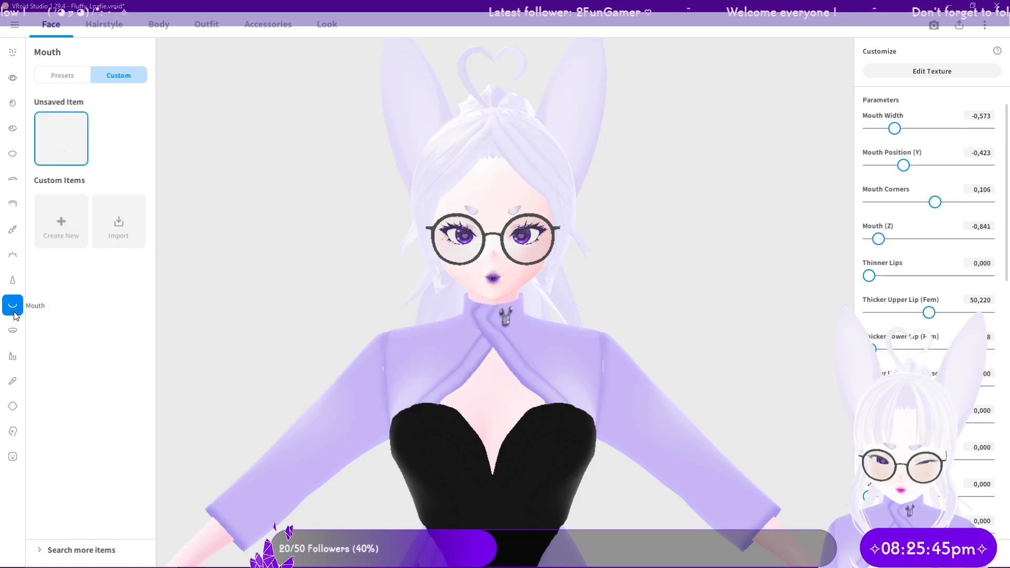
pyautogui.click(67, 77)
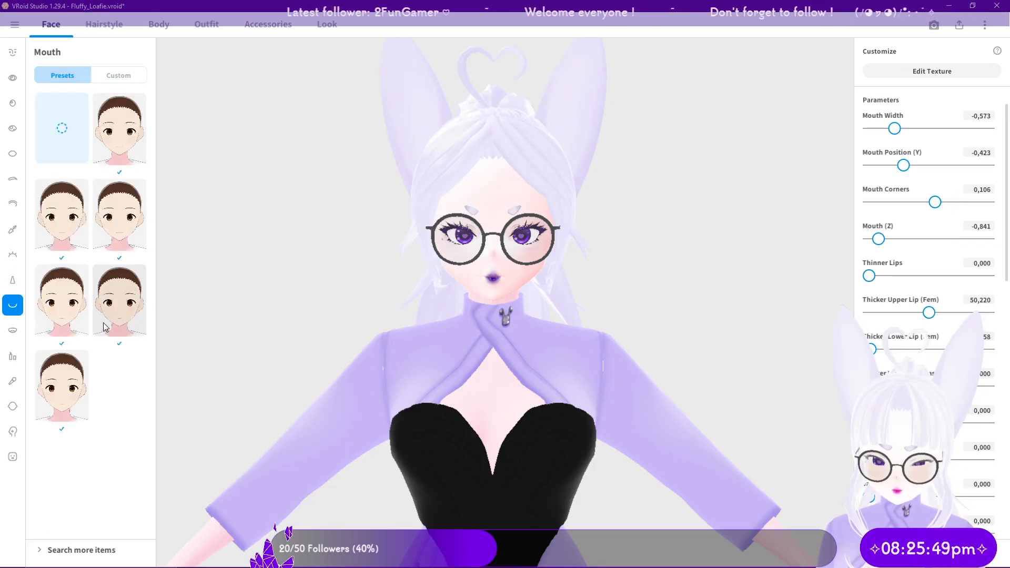
pyautogui.click(77, 234)
pyautogui.click(122, 150)
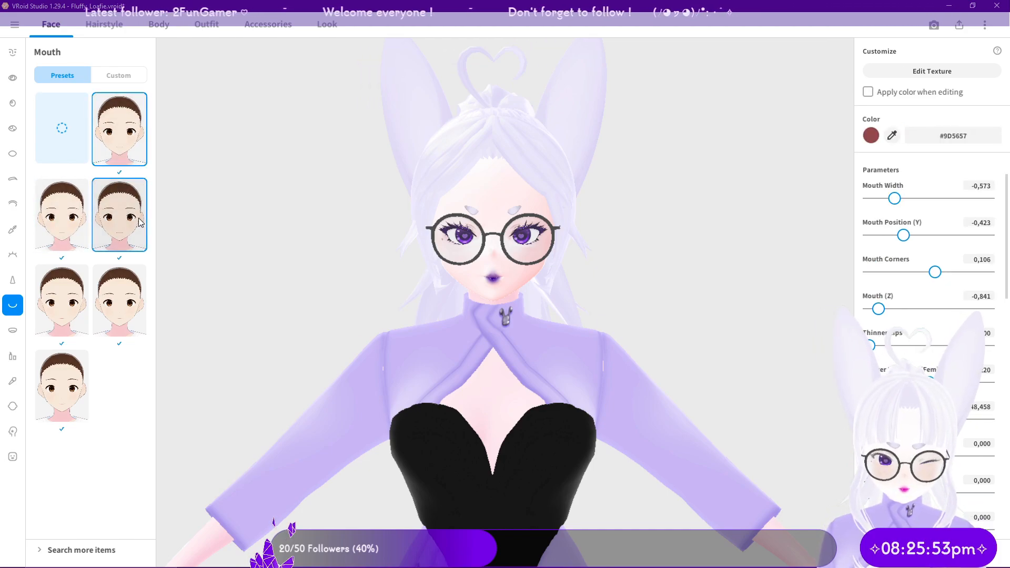
pyautogui.click(77, 322)
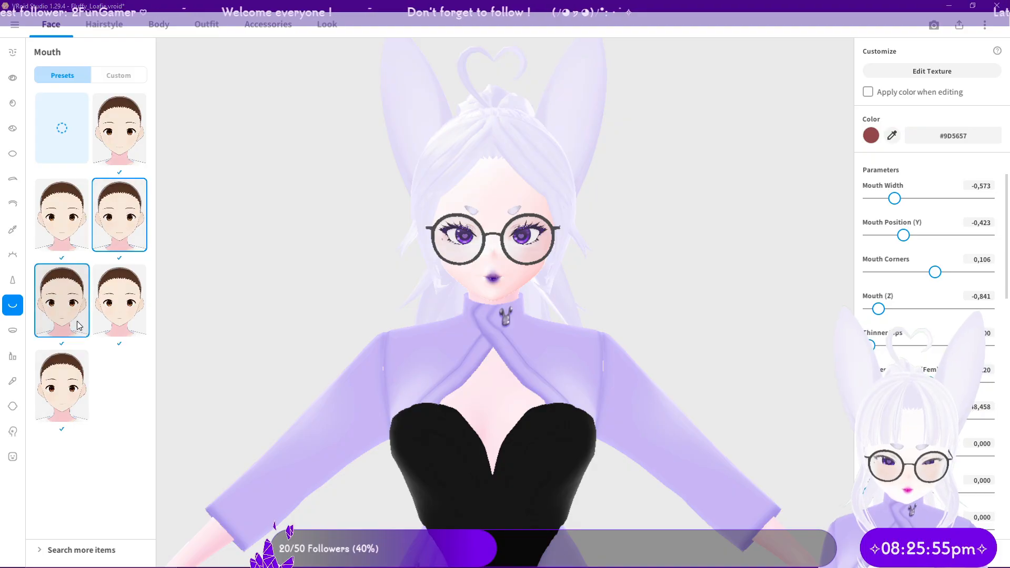
pyautogui.click(128, 315)
pyautogui.click(77, 379)
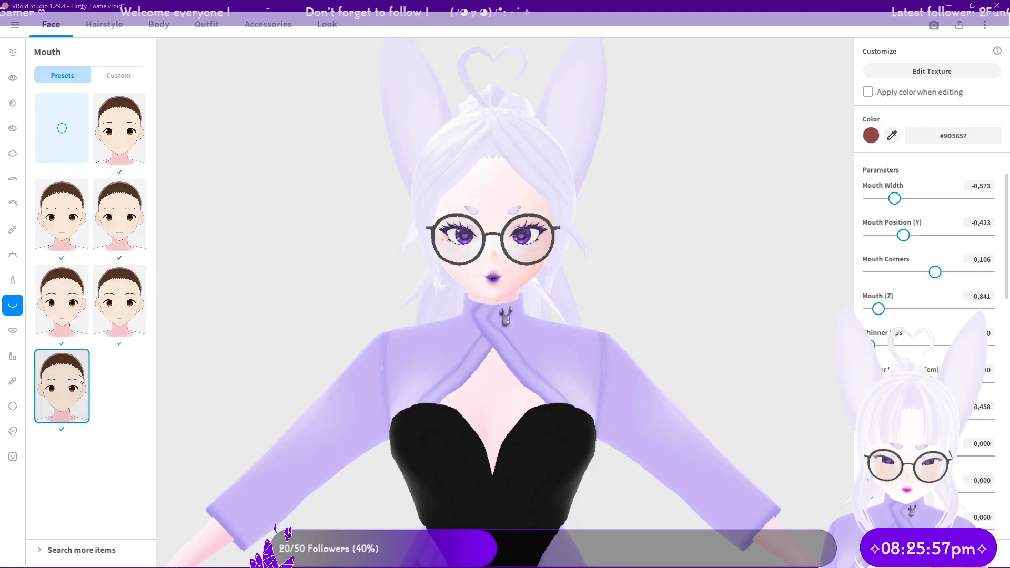
# Step: Compare the mouth presets of the first and second rows on a close side view of the lips
pyautogui.scroll(6, 482, 285)
pyautogui.moveTo(515, 258); pyautogui.dragTo(517, 258, button='right')
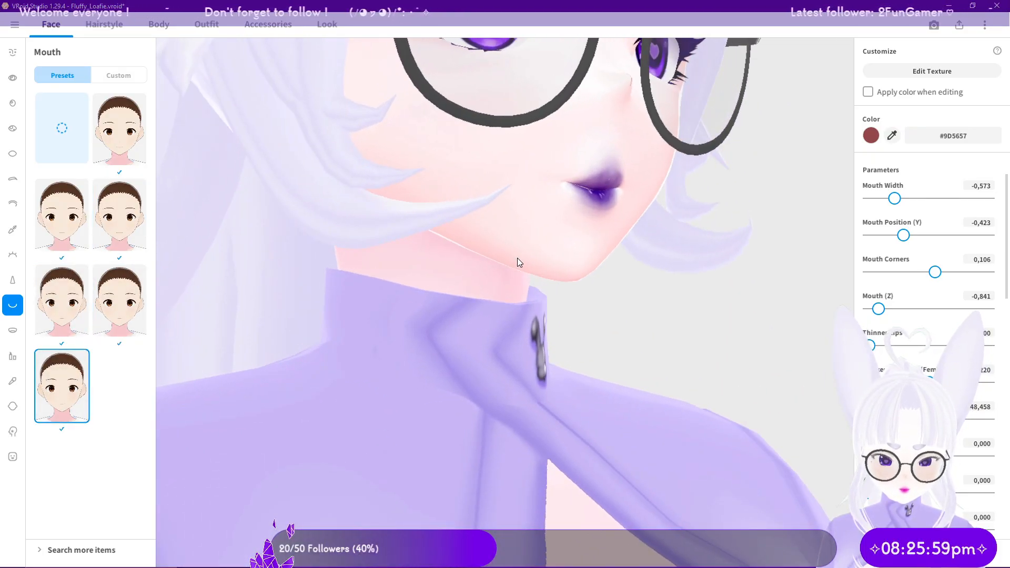
pyautogui.click(100, 121)
pyautogui.moveTo(221, 181); pyautogui.dragTo(292, 202, button='right')
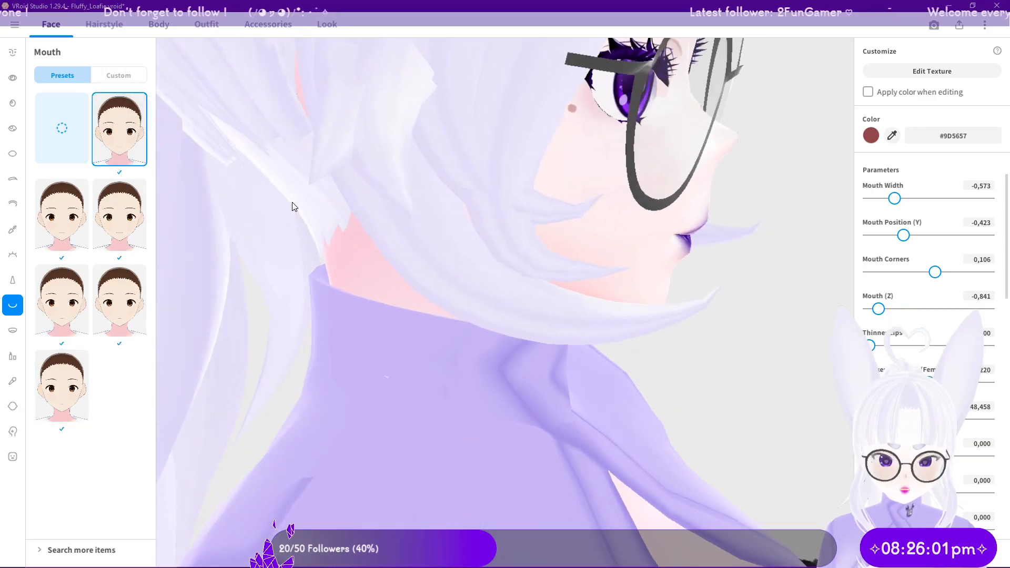
pyautogui.click(120, 215)
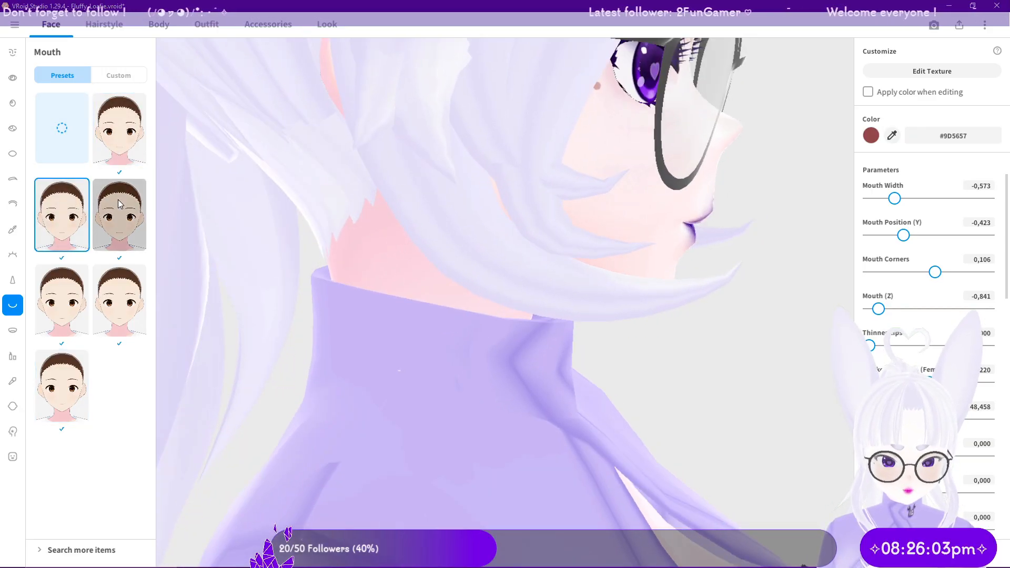
# Step: Reselect the unsaved custom mouth and set Mouth Width to -0,026, Mouth Position (Y) to -0,388 and Mouth Corners to -0,115
pyautogui.click(118, 76)
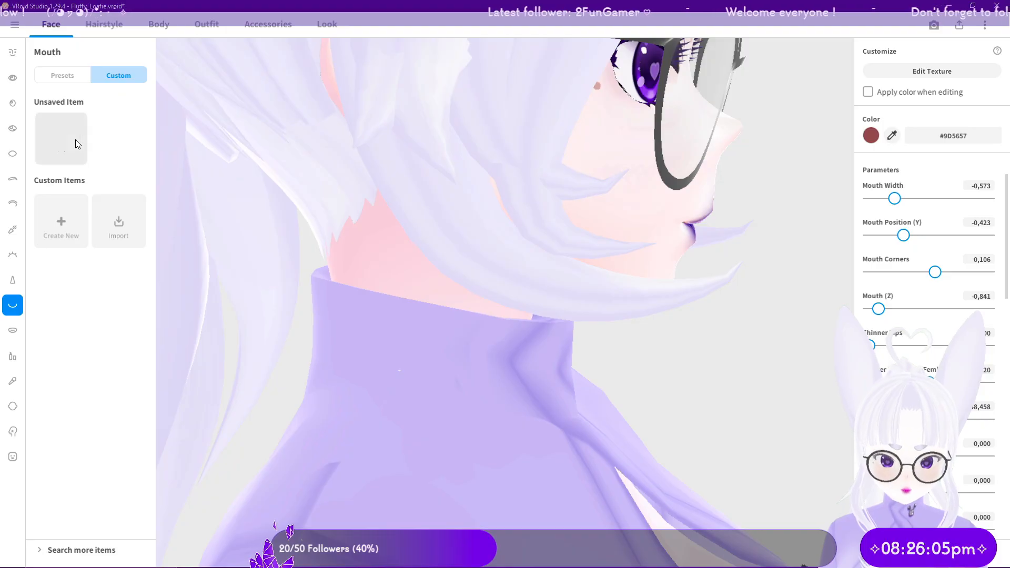
pyautogui.click(74, 140)
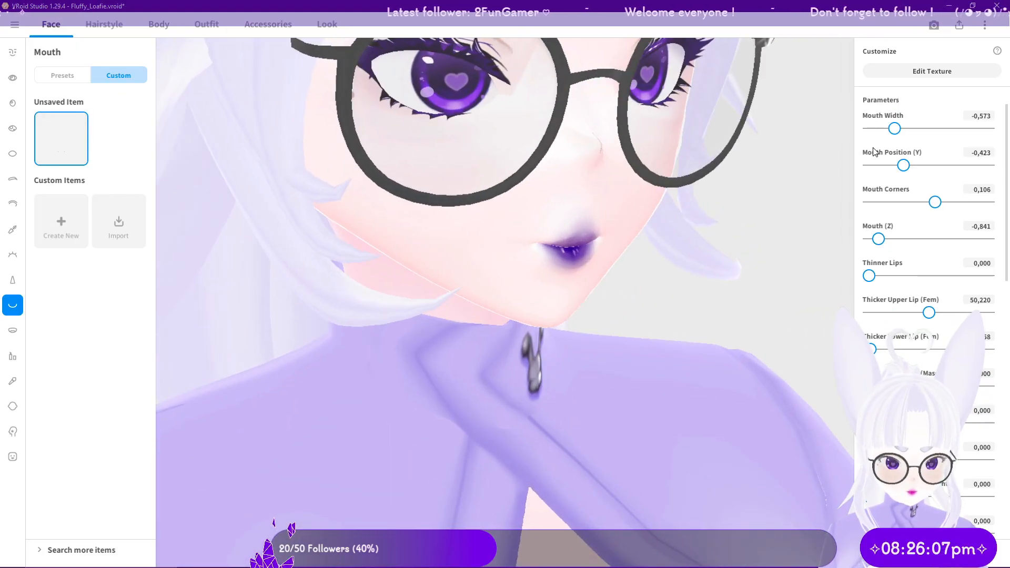
pyautogui.moveTo(910, 132); pyautogui.dragTo(917, 132)
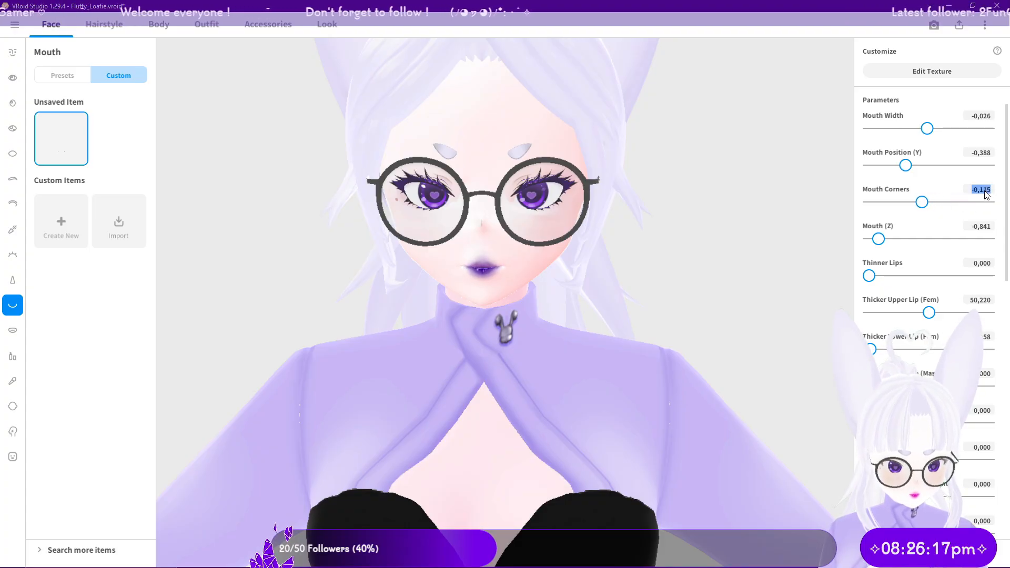
pyautogui.write('0')
pyautogui.press('Escape')
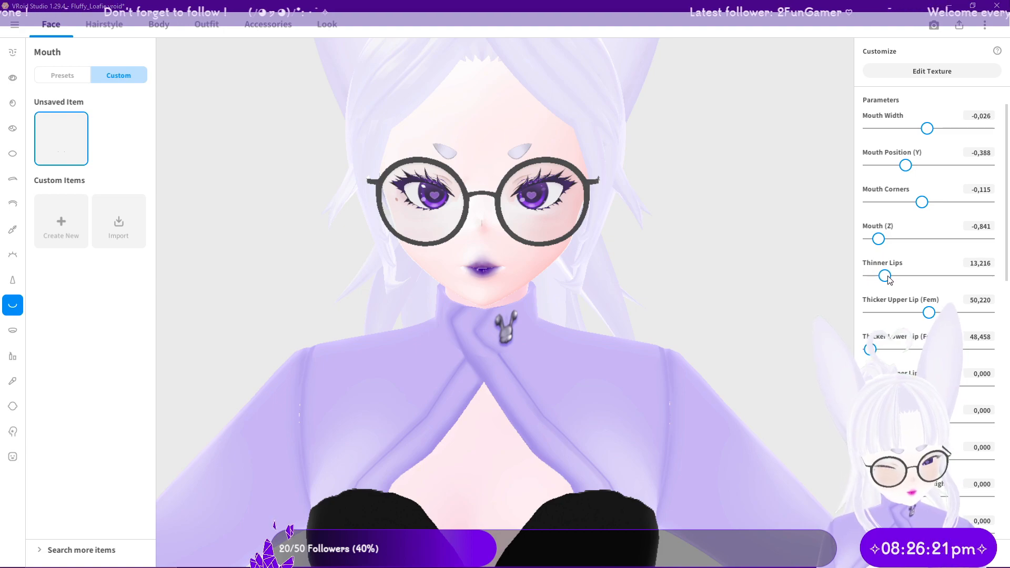
# Step: Set Mouth (Z) to -1,000, judging the lips' depth in profile
pyautogui.moveTo(886, 242); pyautogui.dragTo(897, 243)
pyautogui.moveTo(620, 255); pyautogui.dragTo(715, 251, button='right')
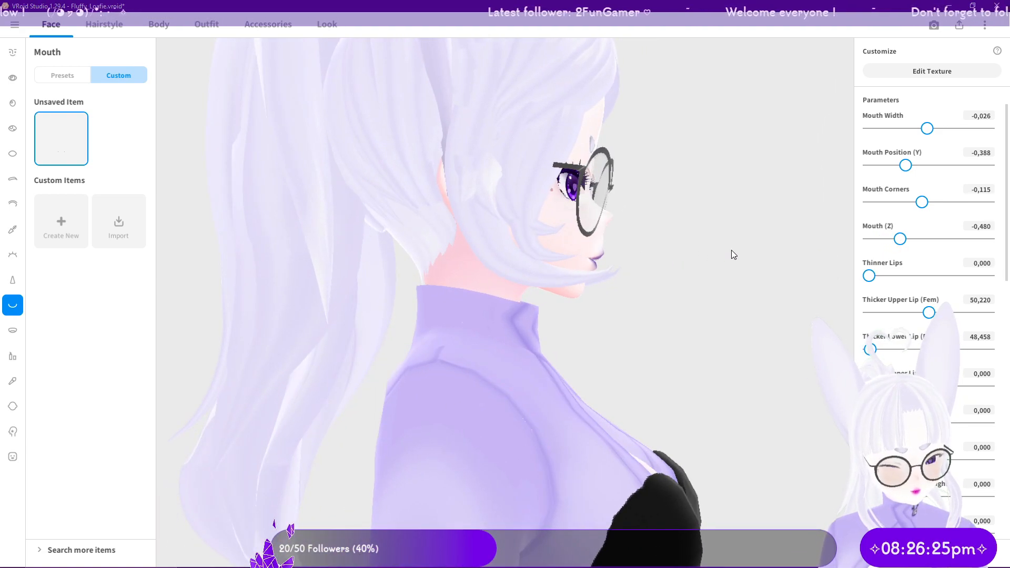
pyautogui.moveTo(899, 240); pyautogui.dragTo(803, 236)
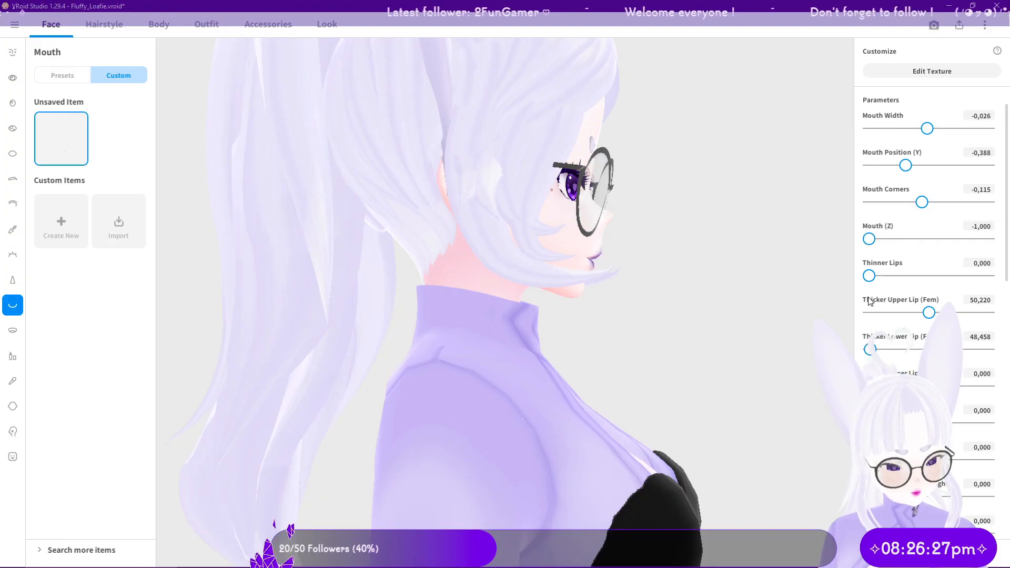
# Step: Look through the teeth parameters of the mouth and try the second-to-last one while checking the face from the front
pyautogui.scroll(-1, 926, 368)
pyautogui.scroll(-12, 926, 369)
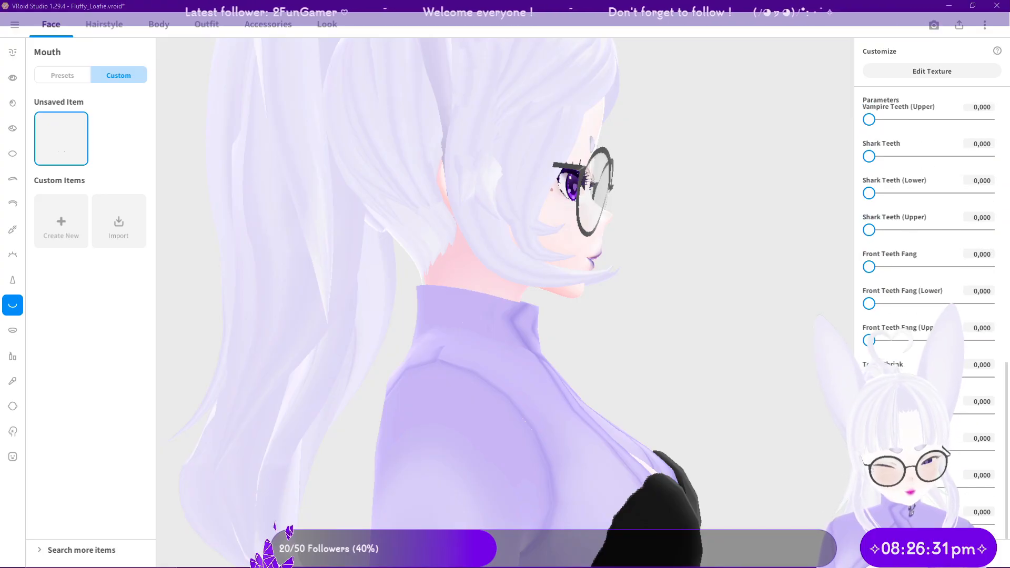
pyautogui.moveTo(869, 488); pyautogui.dragTo(798, 477)
pyautogui.moveTo(795, 468)
pyautogui.mouseDown(button='right')
pyautogui.moveTo(746, 445)
pyautogui.moveTo(805, 463)
pyautogui.mouseUp(button='right')
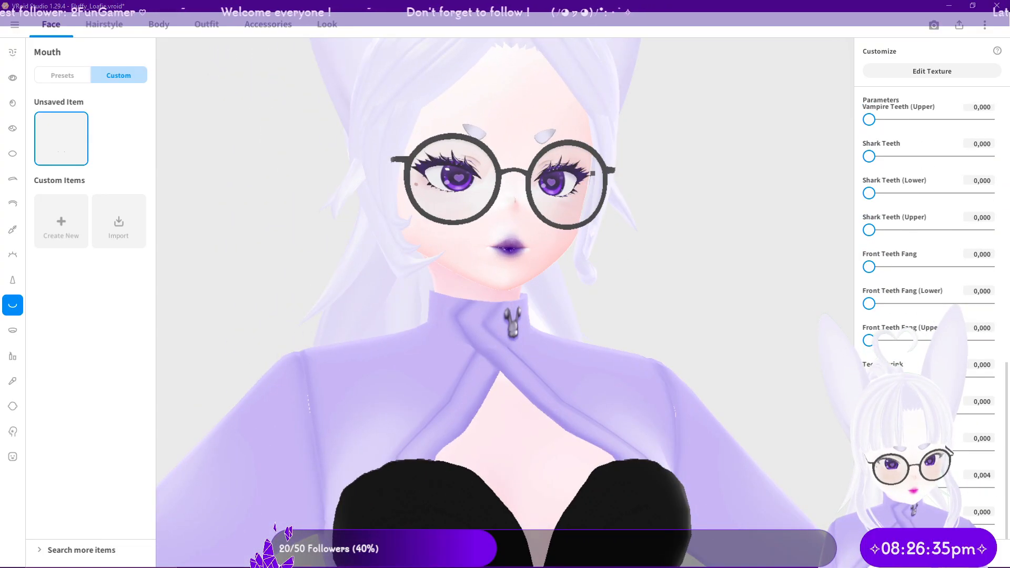
pyautogui.scroll(3, 928, 316)
pyautogui.scroll(6, 870, 279)
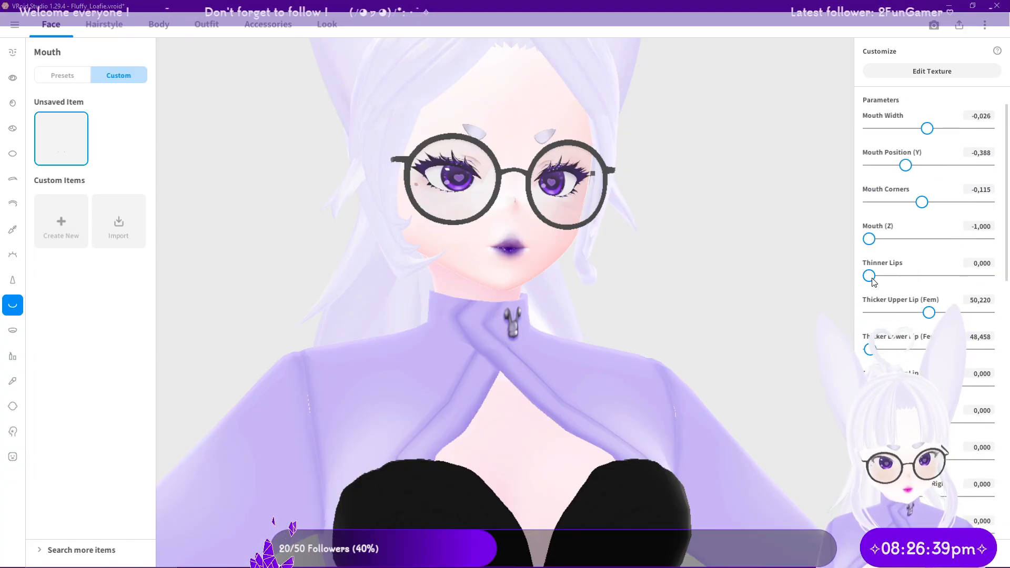
# Step: Set Thinner Lips to 100,000 and check the mouth from the front
pyautogui.moveTo(869, 276); pyautogui.dragTo(988, 275)
pyautogui.moveTo(708, 269); pyautogui.dragTo(671, 273, button='right')
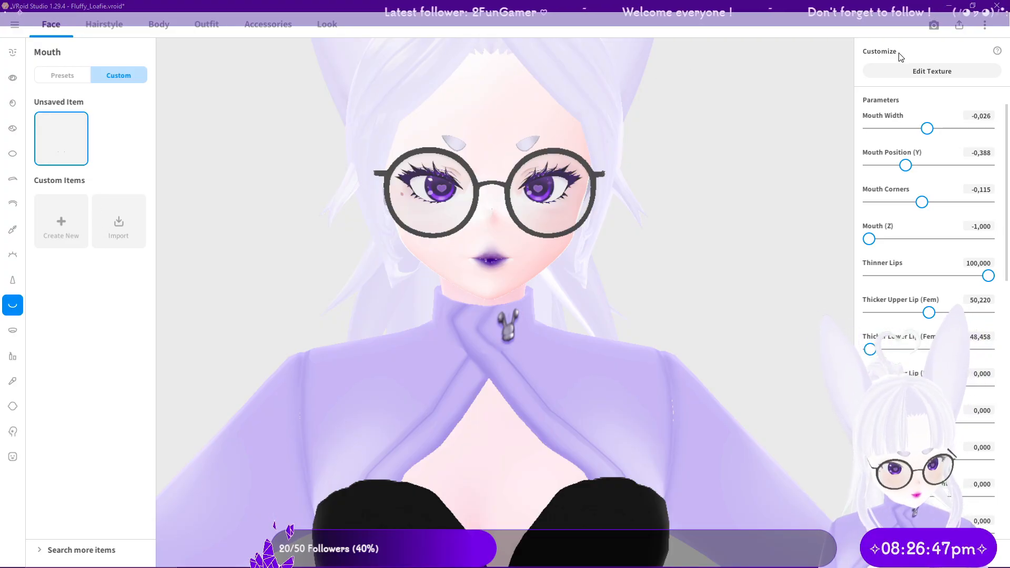
pyautogui.click(907, 66)
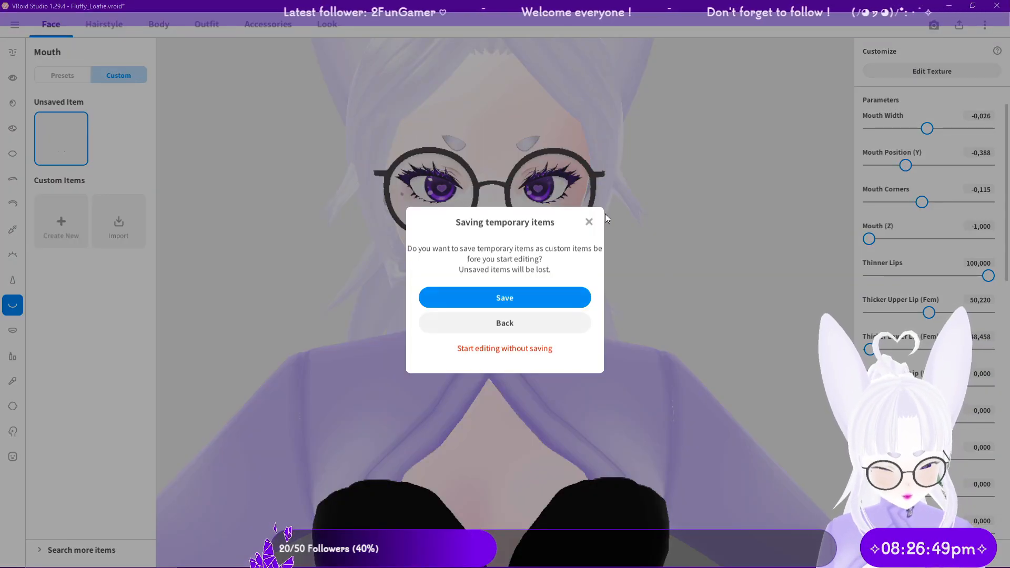
pyautogui.click(590, 221)
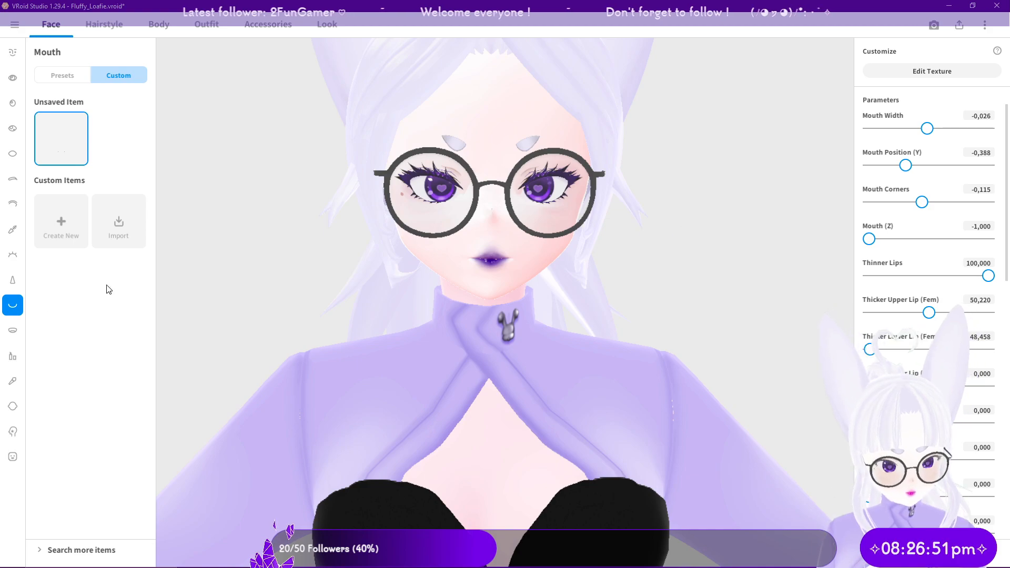
# Step: Apply the second lip preset in the third row and compare the face with the Persona_FL_V3 drawing in Krita
pyautogui.click(18, 362)
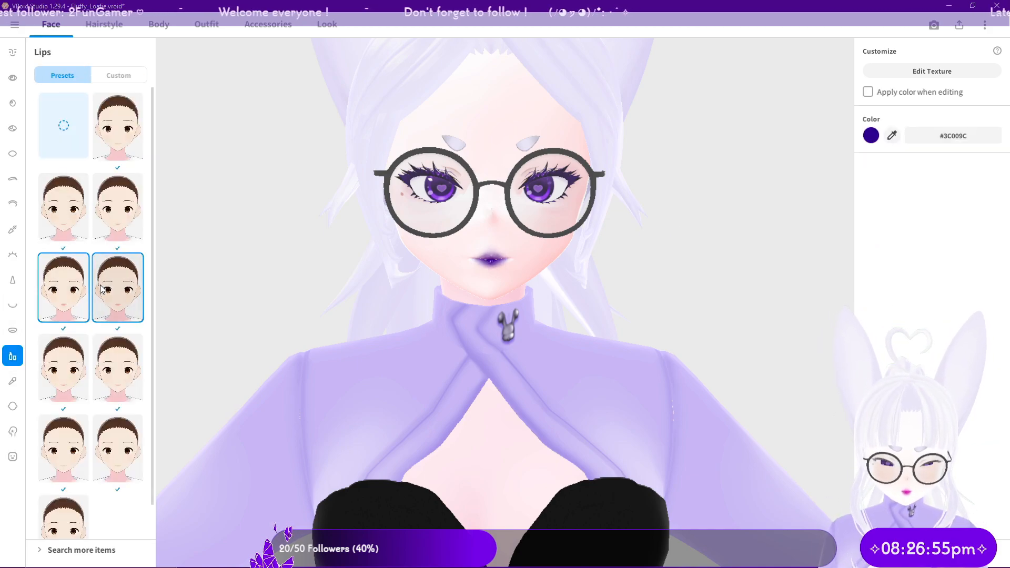
pyautogui.scroll(-3, 538, 292)
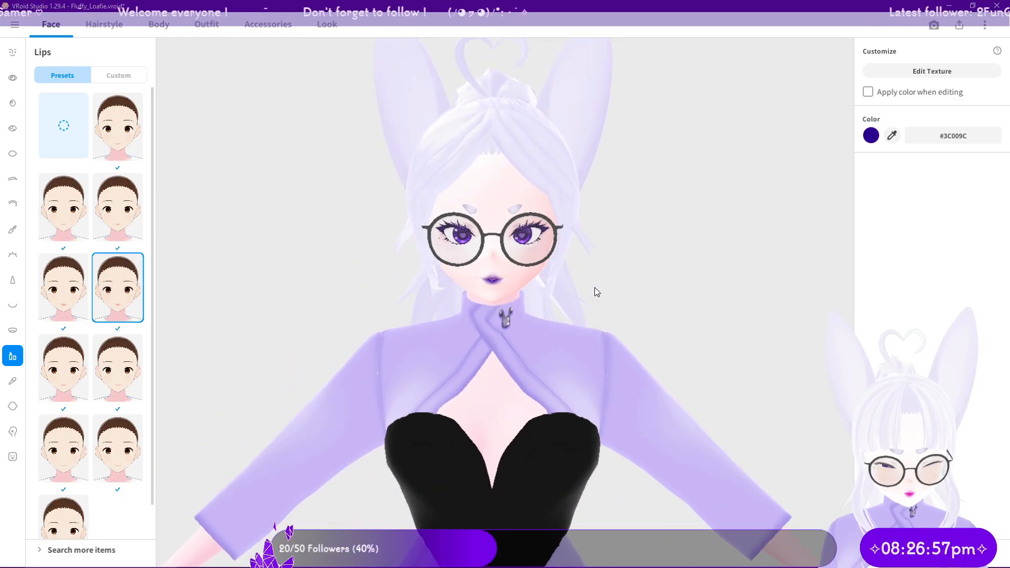
pyautogui.moveTo(595, 295); pyautogui.dragTo(603, 277, button='middle')
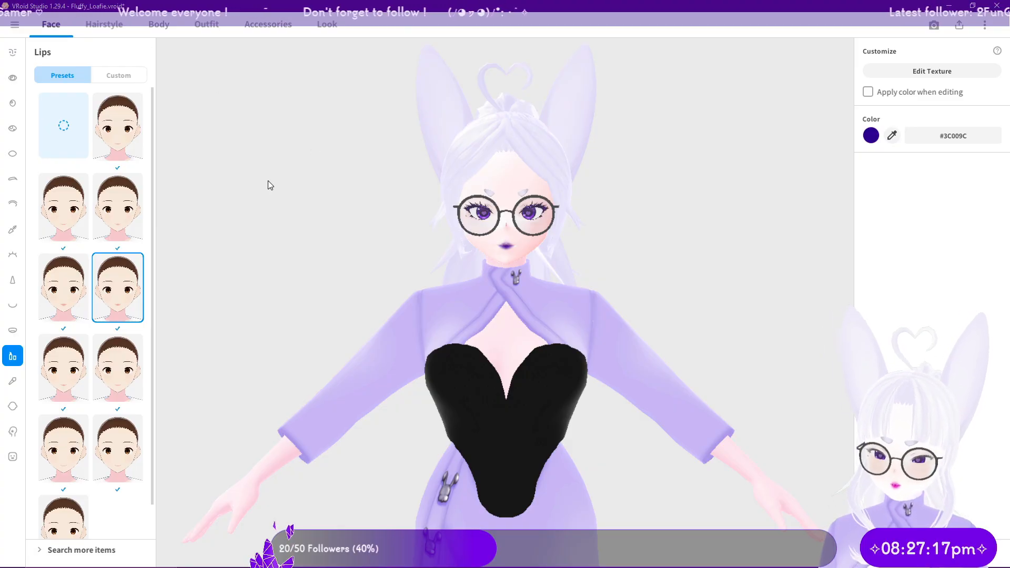
pyautogui.hotkey('alt', 'Tab')
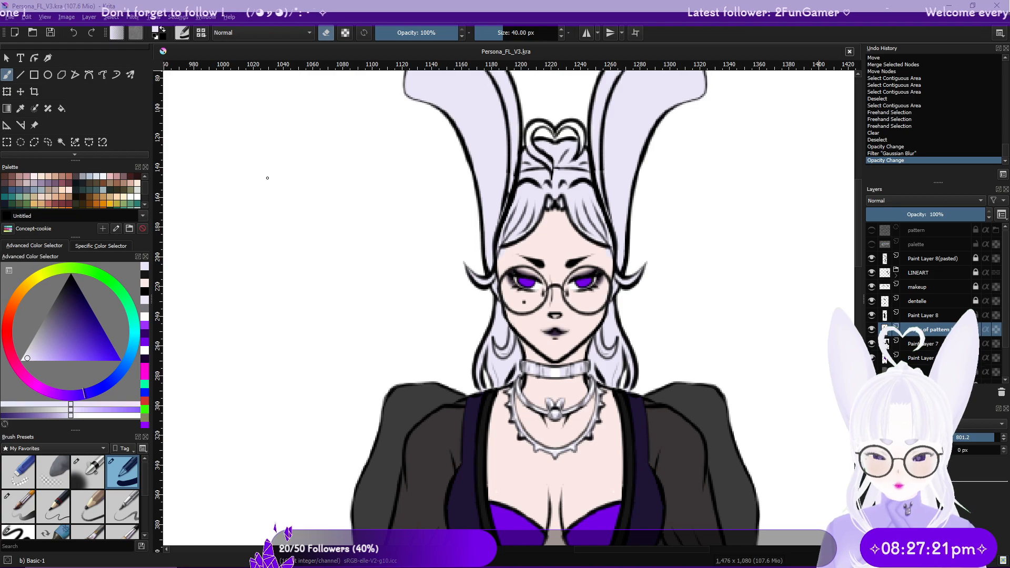
pyautogui.hotkey('alt', 'Tab')
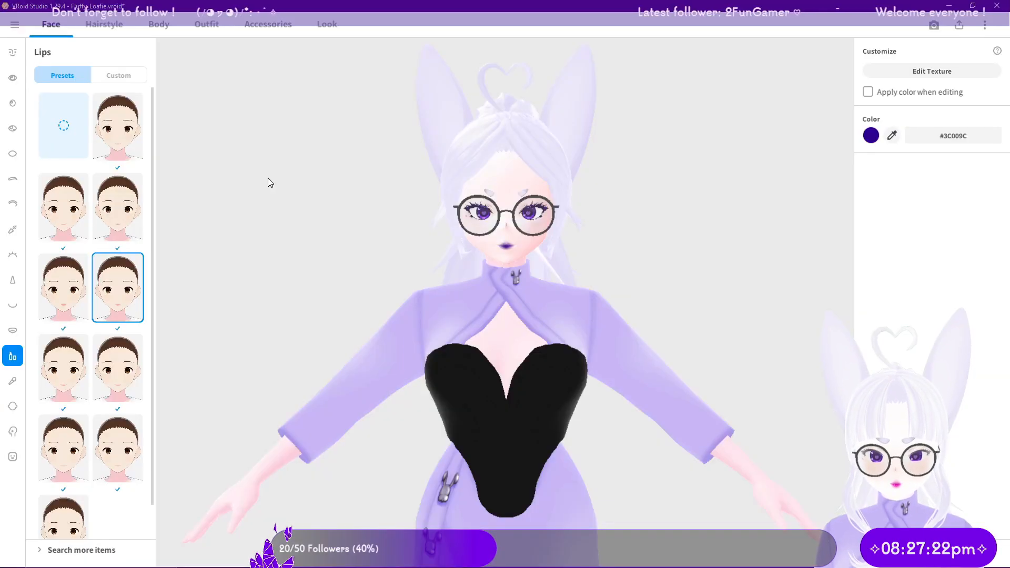
# Step: Move the Glasses (Thin) accessory slightly down on the face
pyautogui.click(267, 29)
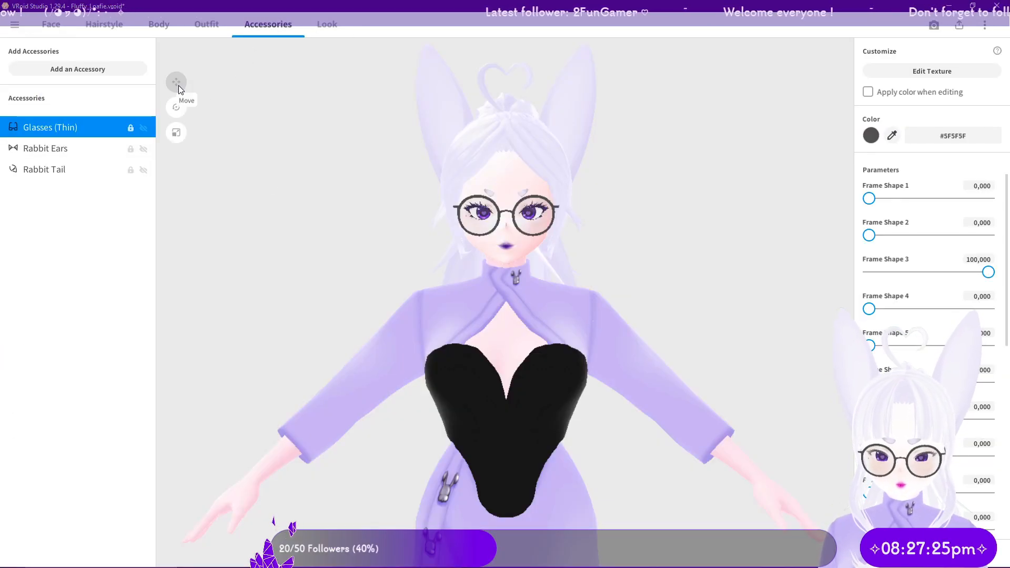
pyautogui.click(177, 82)
pyautogui.moveTo(506, 150); pyautogui.dragTo(506, 152)
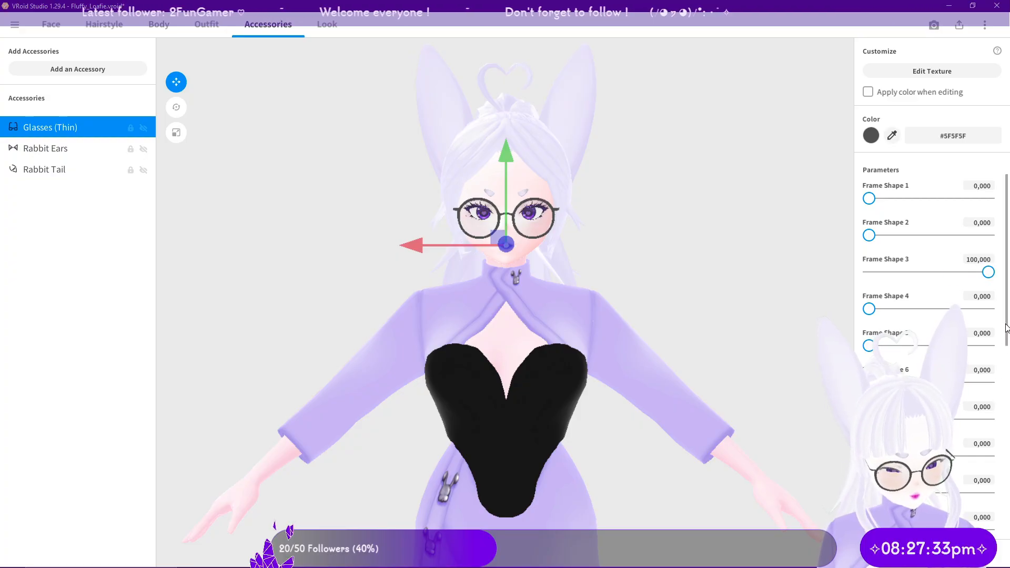
# Step: Set the glasses' Bridge (Thinner) to 60,793, Temple (Thinner) to 48,458, and the last two parameters to 61,234 and 100,000
pyautogui.scroll(-10, 1008, 319)
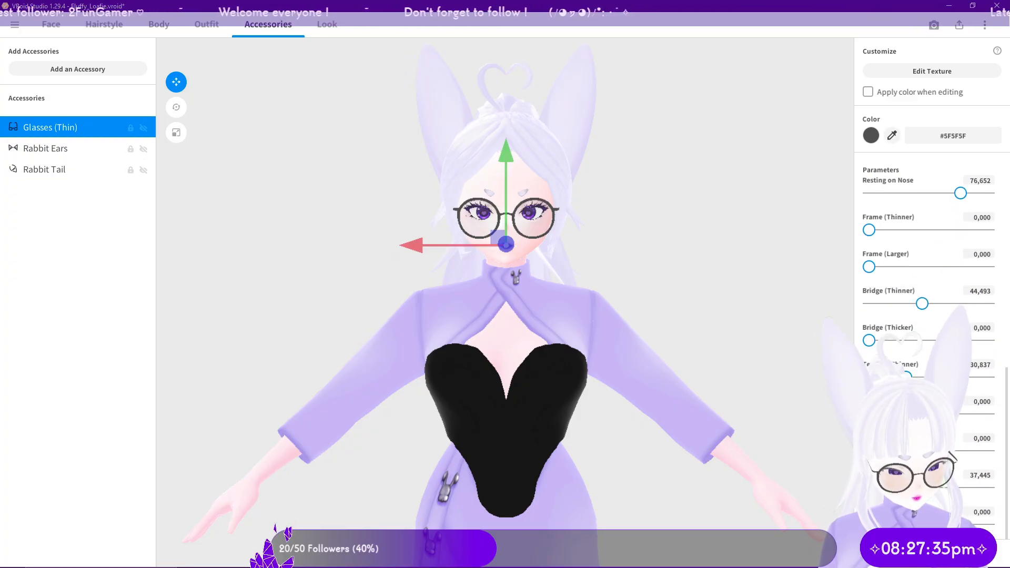
pyautogui.moveTo(922, 304); pyautogui.dragTo(942, 304)
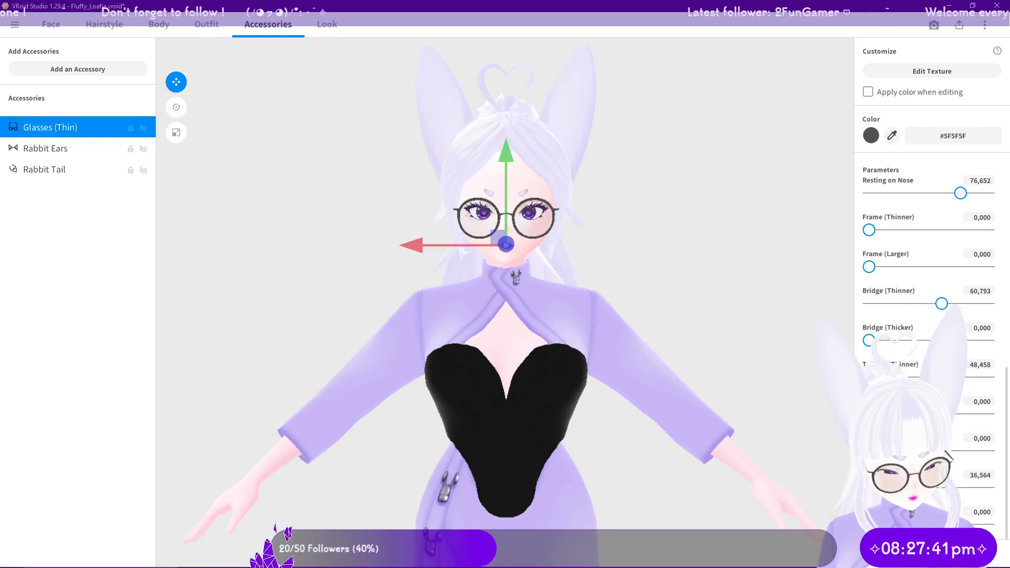
pyautogui.moveTo(702, 397); pyautogui.dragTo(728, 418, button='right')
pyautogui.moveTo(806, 412); pyautogui.dragTo(790, 342, button='right')
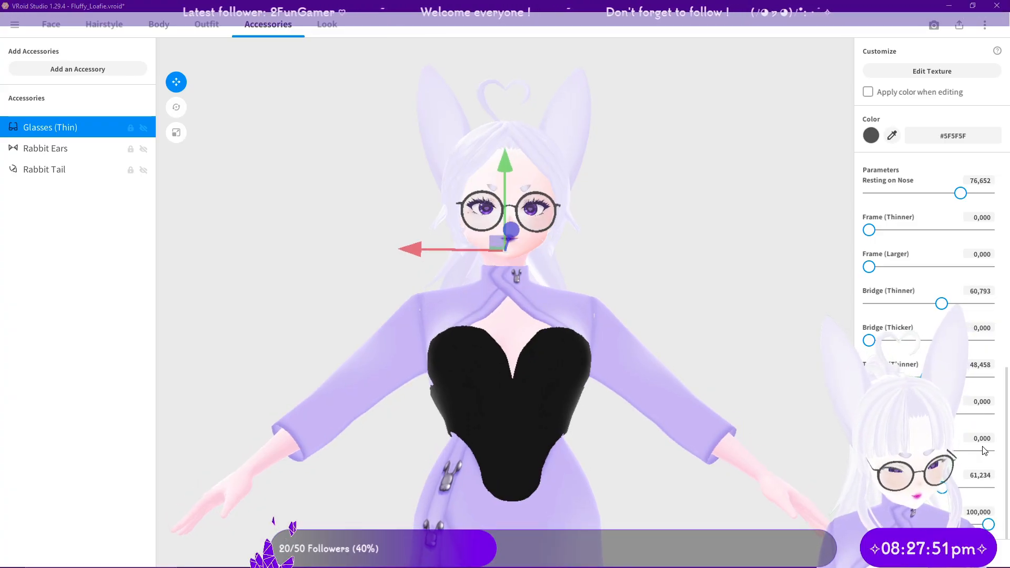
pyautogui.scroll(2, 1005, 440)
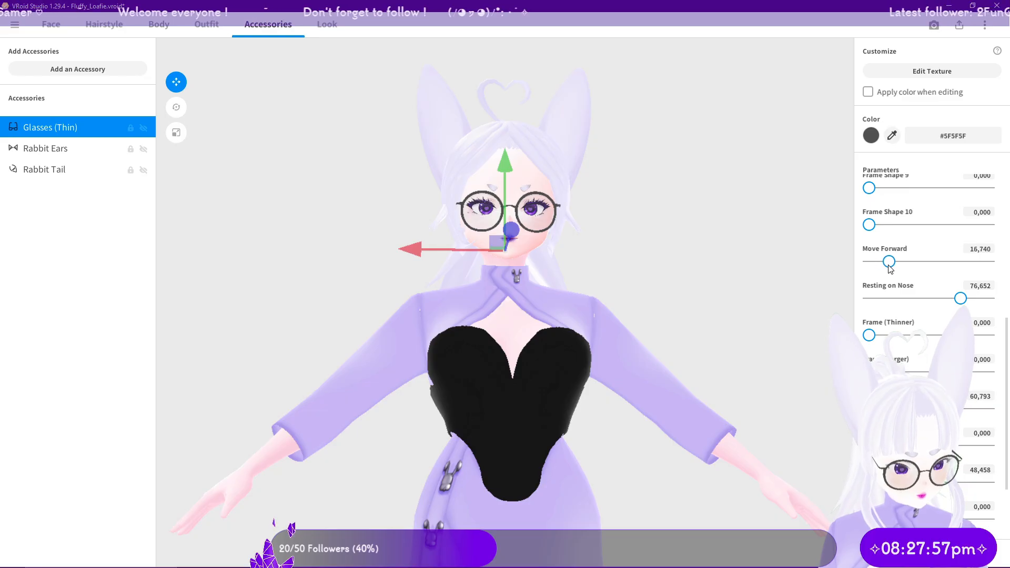
# Step: Set the glasses' Move Forward to 18,502 and go back to their frame shape settings
pyautogui.scroll(6, 951, 256)
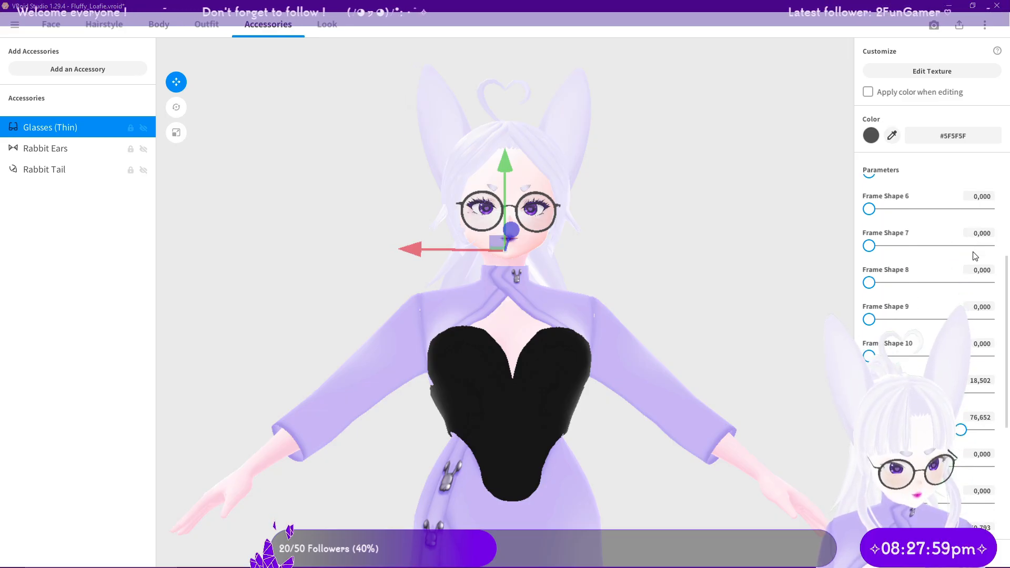
pyautogui.moveTo(959, 270); pyautogui.dragTo(982, 286)
pyautogui.scroll(6, 799, 249)
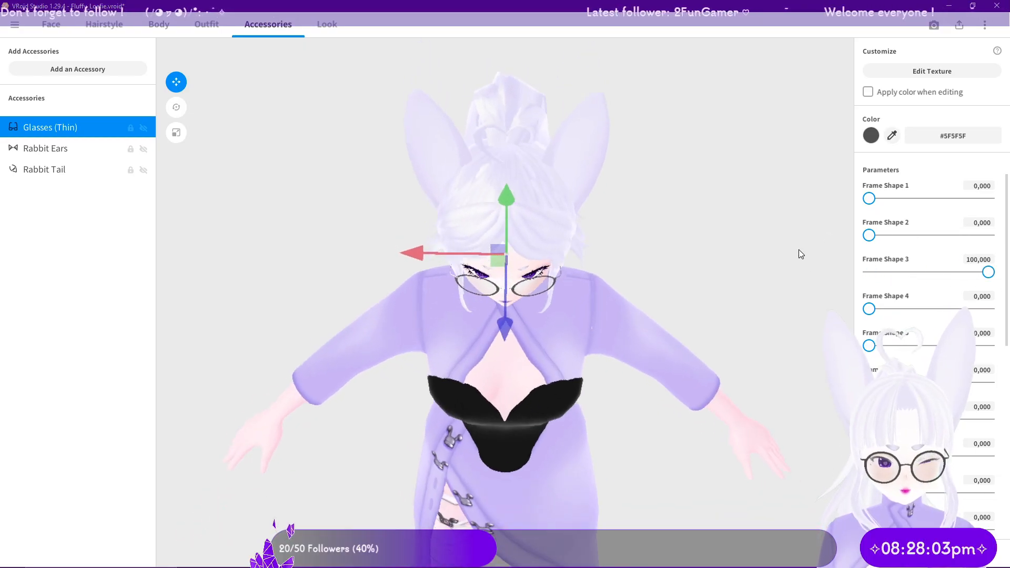
# Step: Resize the glasses slightly in width and depth, checking them from the front and the side
pyautogui.click(178, 107)
pyautogui.moveTo(223, 79); pyautogui.dragTo(227, 127, button='middle')
pyautogui.click(180, 133)
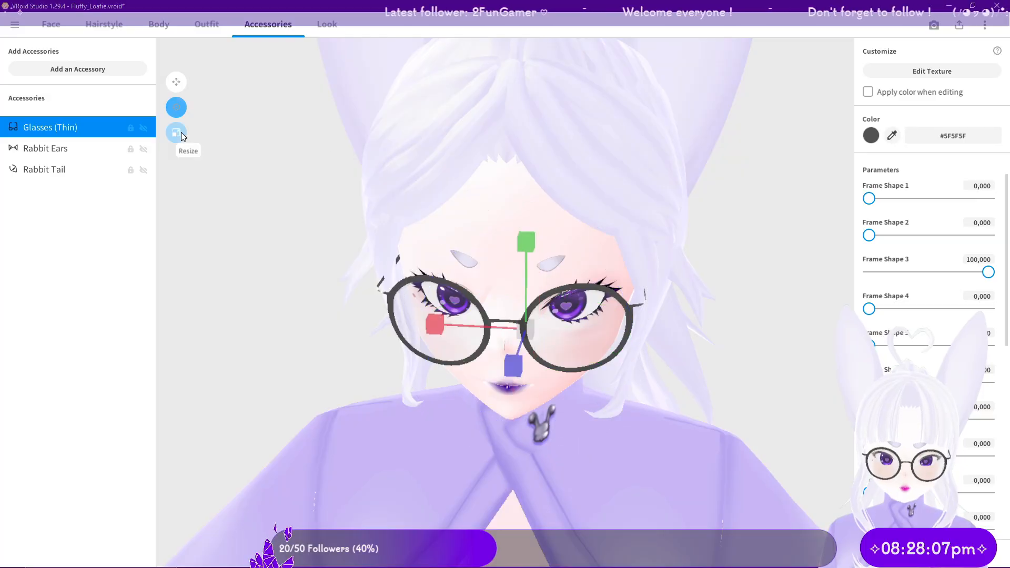
pyautogui.moveTo(436, 324)
pyautogui.mouseDown()
pyautogui.moveTo(450, 327)
pyautogui.moveTo(442, 327)
pyautogui.mouseUp()
pyautogui.moveTo(487, 255); pyautogui.dragTo(667, 303, button='right')
pyautogui.moveTo(623, 322); pyautogui.dragTo(621, 321)
# Step: Fine-tune the glasses' height, width and depth scale until the lenses look round from the front
pyautogui.moveTo(529, 226); pyautogui.dragTo(526, 251)
pyautogui.moveTo(578, 238); pyautogui.dragTo(547, 243, button='right')
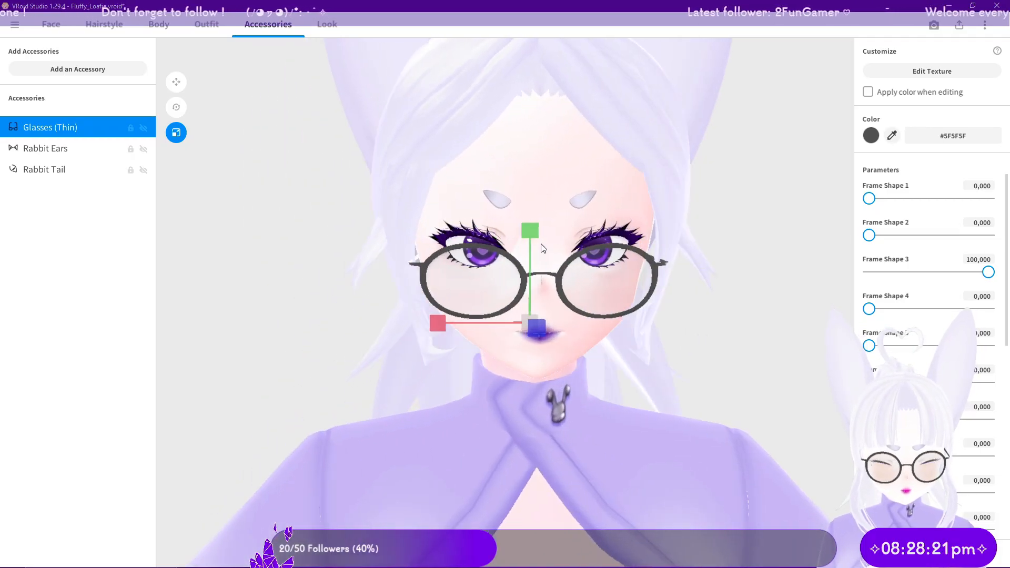
pyautogui.moveTo(440, 324); pyautogui.dragTo(446, 320)
pyautogui.moveTo(531, 226); pyautogui.dragTo(534, 206)
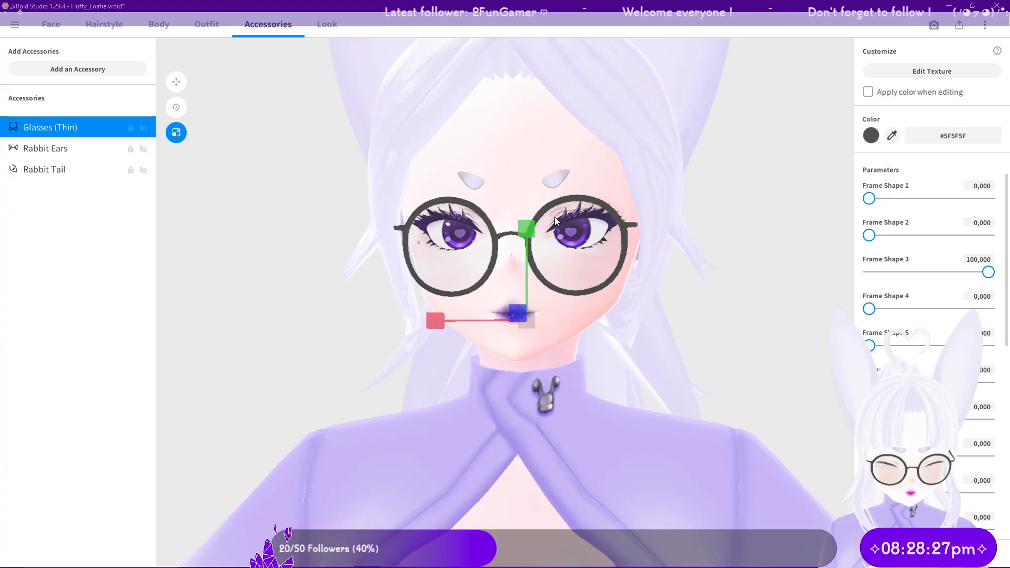
pyautogui.moveTo(522, 313); pyautogui.dragTo(527, 309)
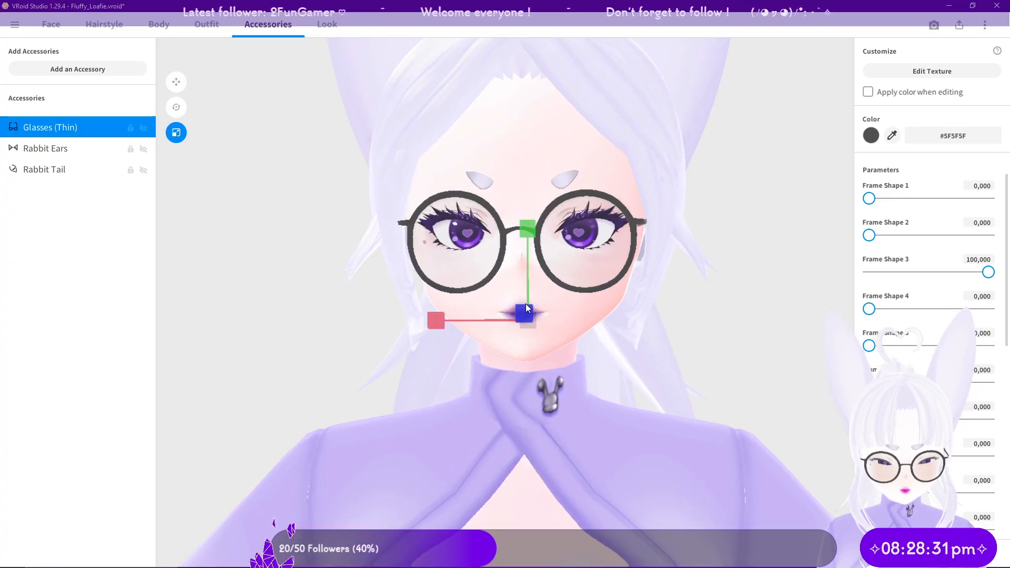
# Step: Move the glasses slightly along the depth axis from a side view and check the fit from the front
pyautogui.click(177, 86)
pyautogui.moveTo(208, 150); pyautogui.dragTo(224, 153, button='right')
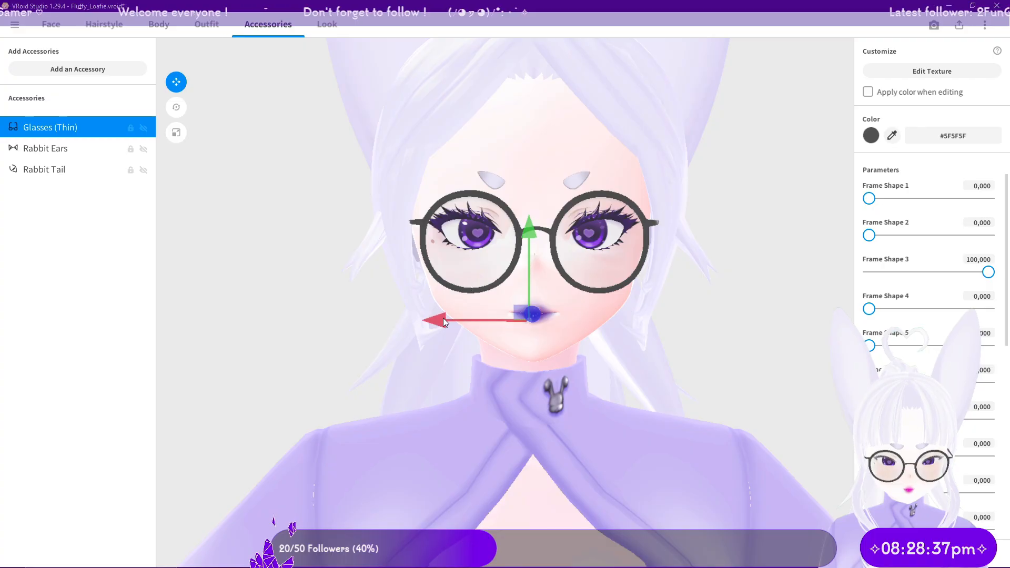
pyautogui.moveTo(444, 320); pyautogui.dragTo(614, 330, button='right')
pyautogui.moveTo(602, 335); pyautogui.dragTo(580, 326)
pyautogui.moveTo(648, 329); pyautogui.dragTo(701, 319, button='right')
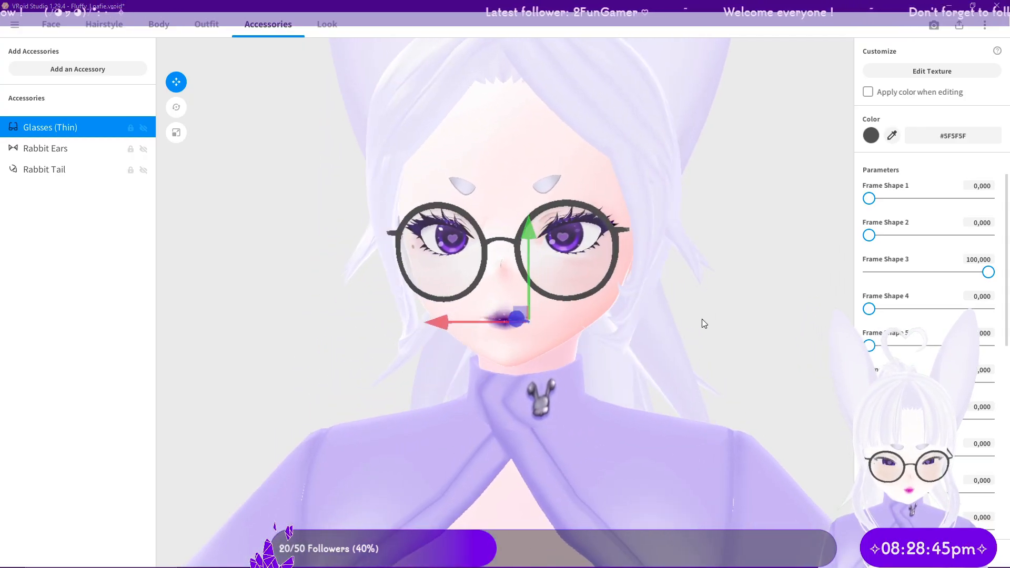
pyautogui.click(701, 319)
pyautogui.scroll(-3, 715, 316)
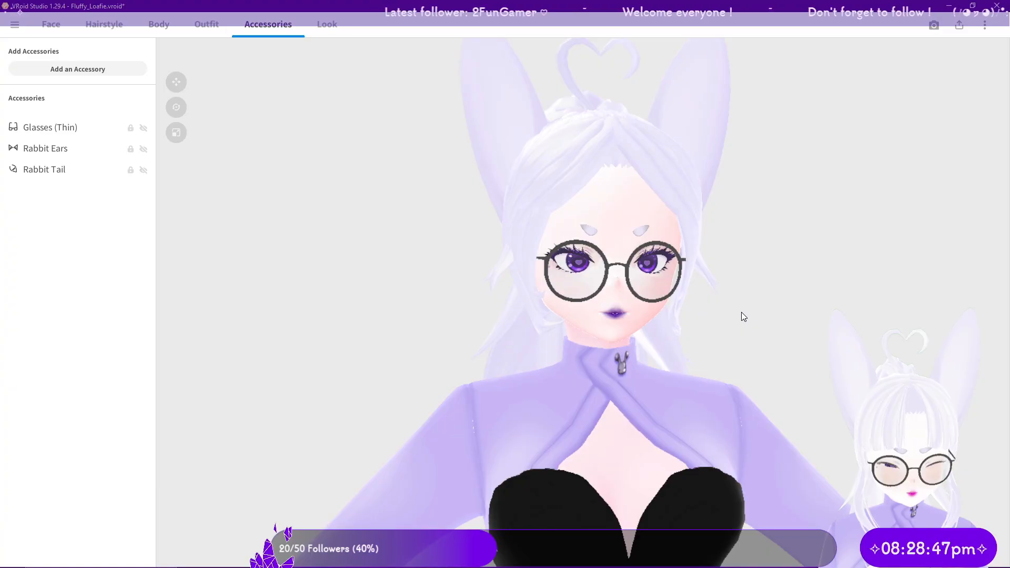
pyautogui.scroll(-3, 739, 317)
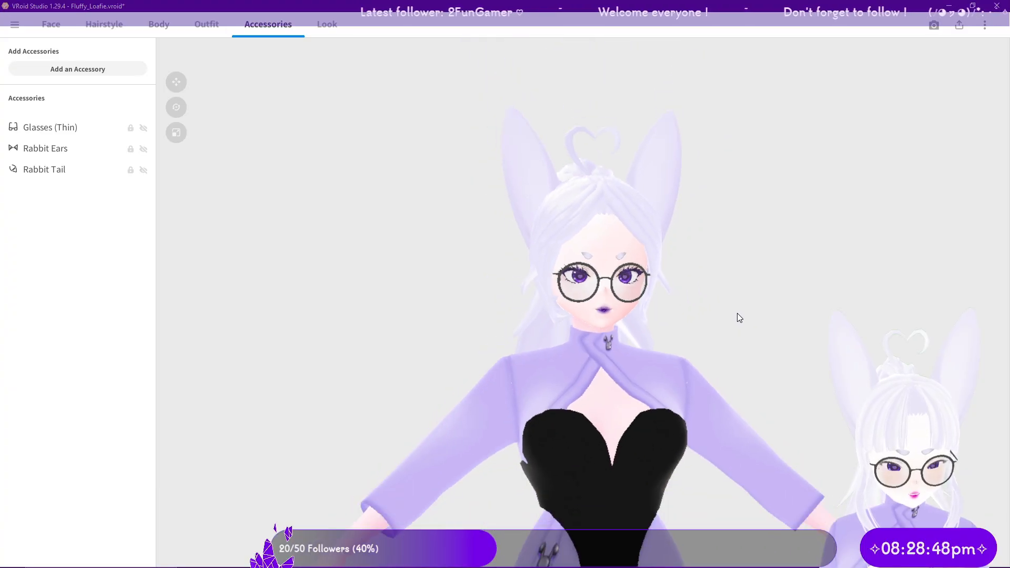
# Step: Try Frame Shape 2 at 100,000 on the glasses, test Frame Shapes 1, 4 and 5, and return them all to 0,000
pyautogui.click(71, 136)
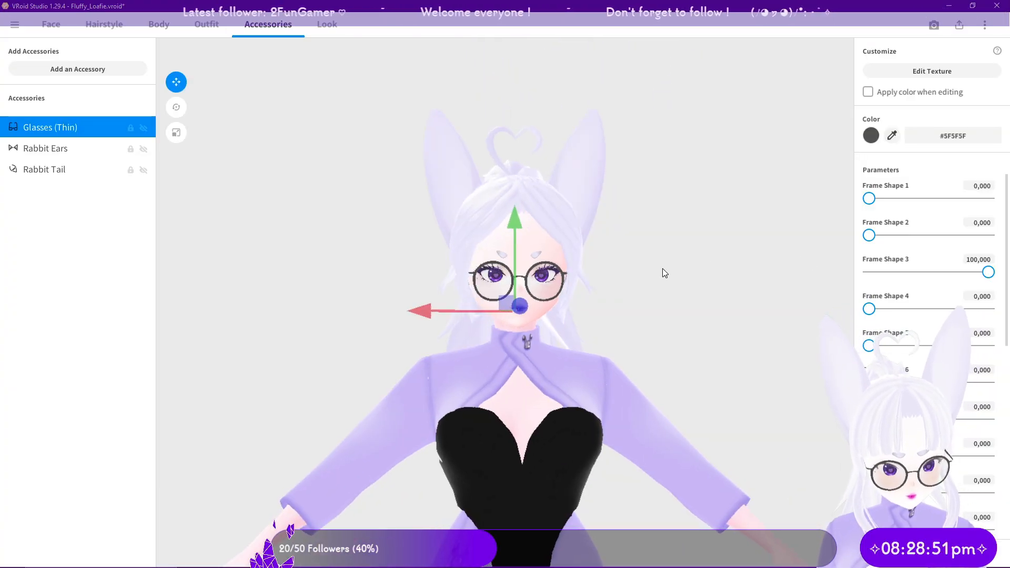
pyautogui.moveTo(890, 237); pyautogui.dragTo(989, 235)
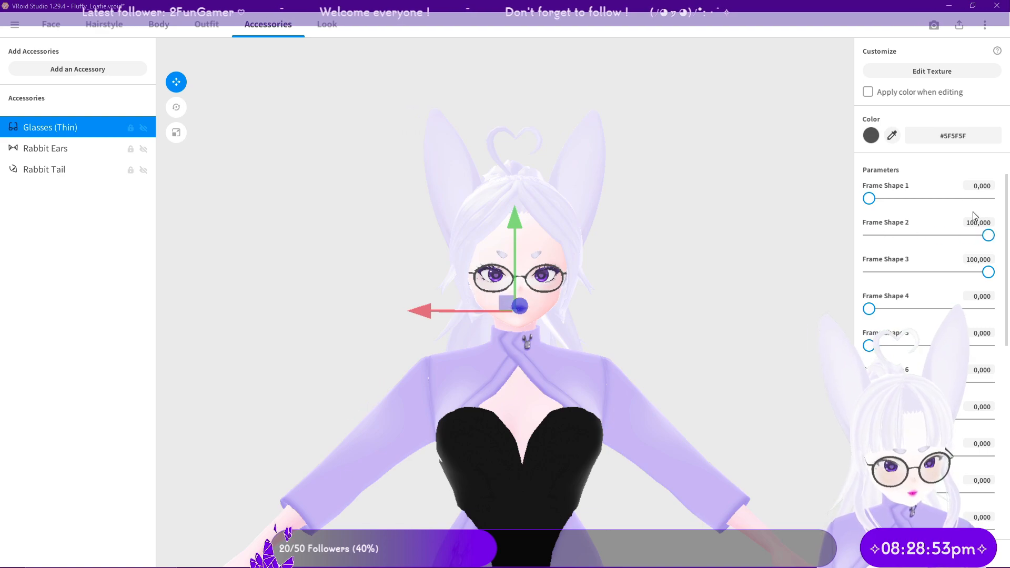
pyautogui.moveTo(869, 199)
pyautogui.mouseDown()
pyautogui.moveTo(983, 198)
pyautogui.moveTo(869, 199)
pyautogui.mouseUp()
pyautogui.click(869, 309)
pyautogui.moveTo(881, 314); pyautogui.dragTo(865, 311)
pyautogui.moveTo(871, 346); pyautogui.dragTo(816, 384)
pyautogui.moveTo(988, 235); pyautogui.dragTo(826, 246)
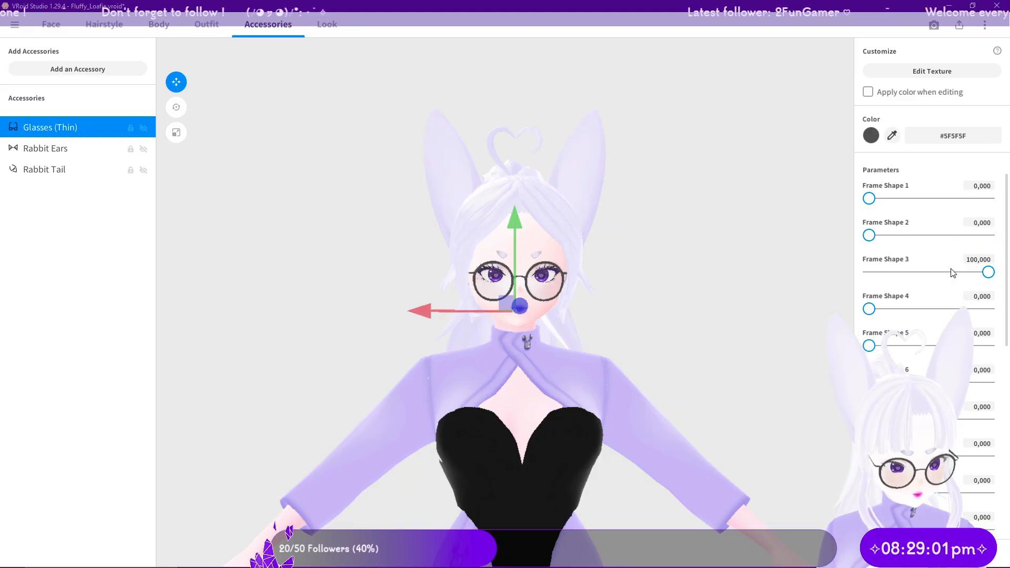
# Step: Set the glasses' Frame Shape 3 to 0,000 and try Frame Shape 6 at 100,000
pyautogui.moveTo(988, 272); pyautogui.dragTo(784, 276)
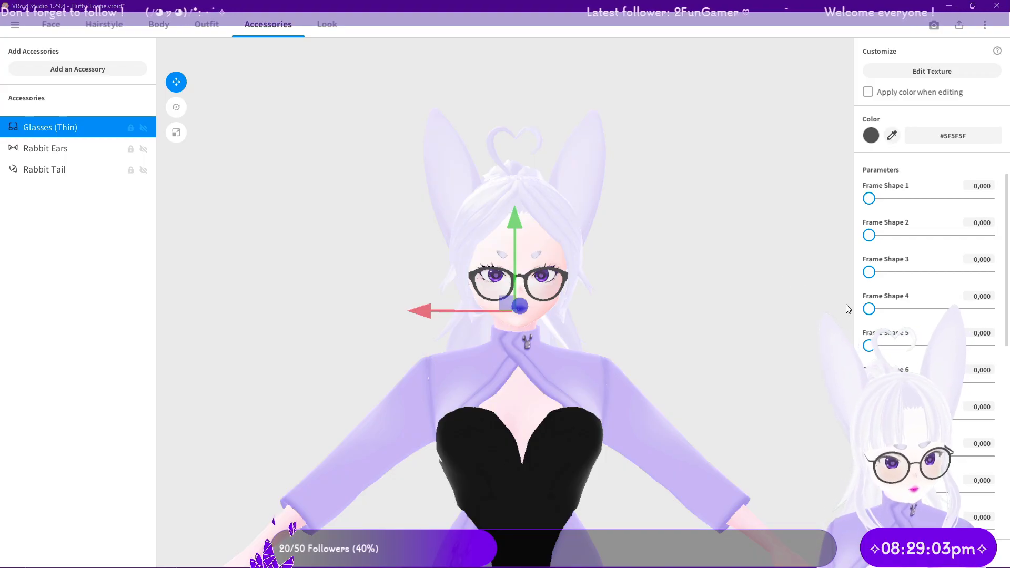
pyautogui.moveTo(869, 493)
pyautogui.mouseDown()
pyautogui.moveTo(989, 493)
pyautogui.moveTo(869, 495)
pyautogui.mouseUp()
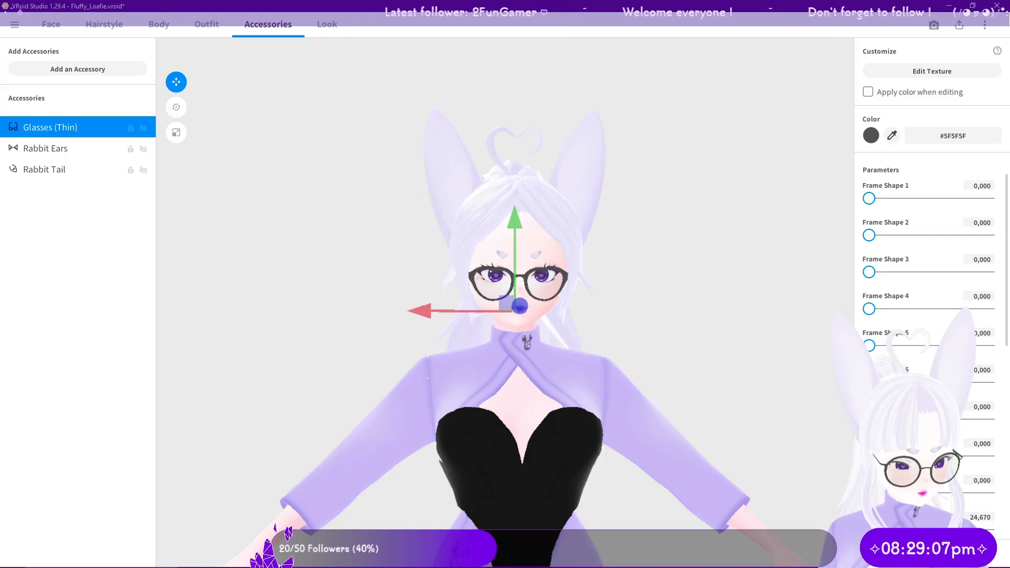
pyautogui.scroll(-1, 926, 368)
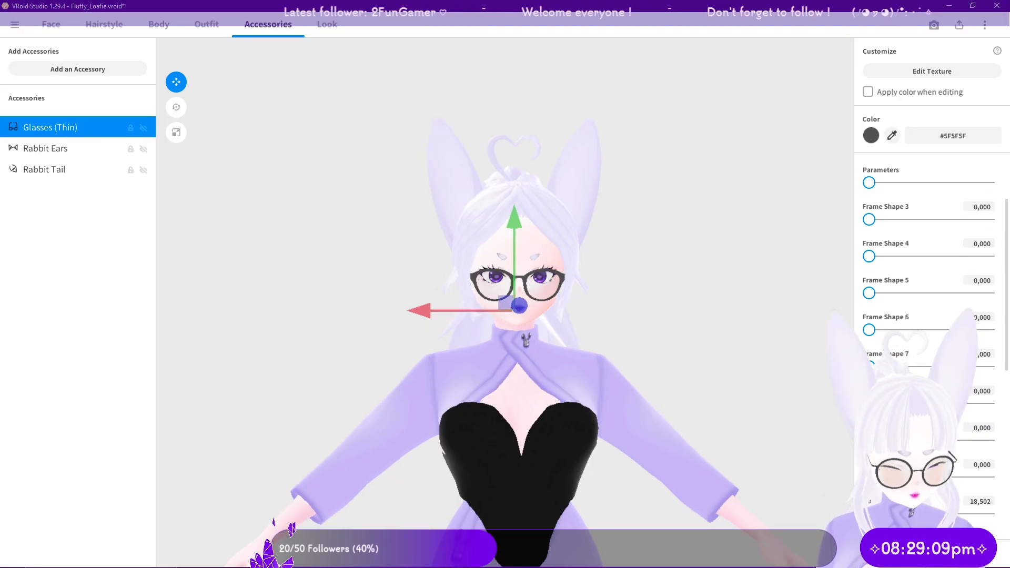
pyautogui.scroll(-1, 893, 305)
pyautogui.moveTo(869, 230); pyautogui.dragTo(827, 255)
pyautogui.moveTo(869, 304); pyautogui.dragTo(989, 304)
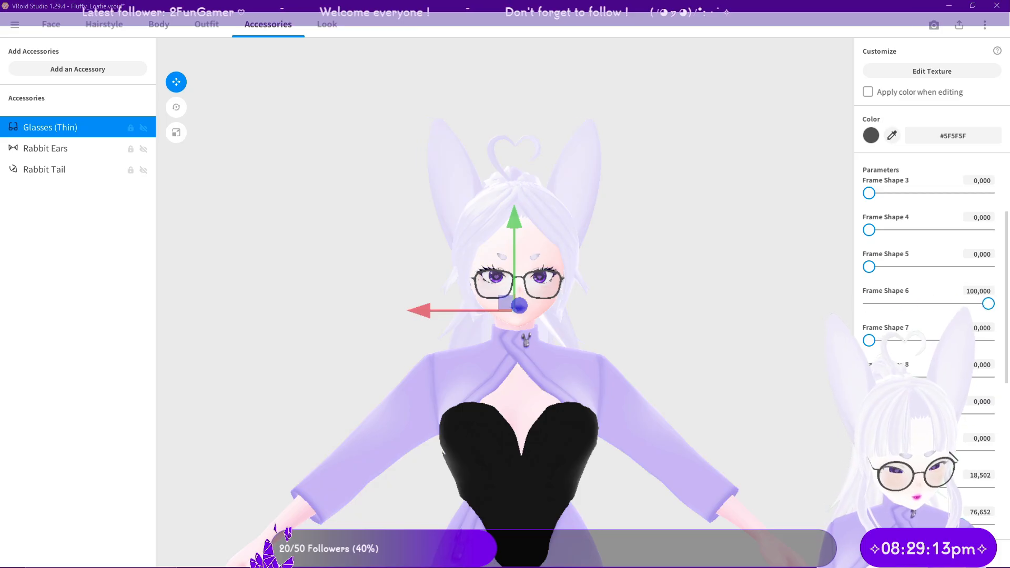
pyautogui.moveTo(869, 193); pyautogui.dragTo(825, 304)
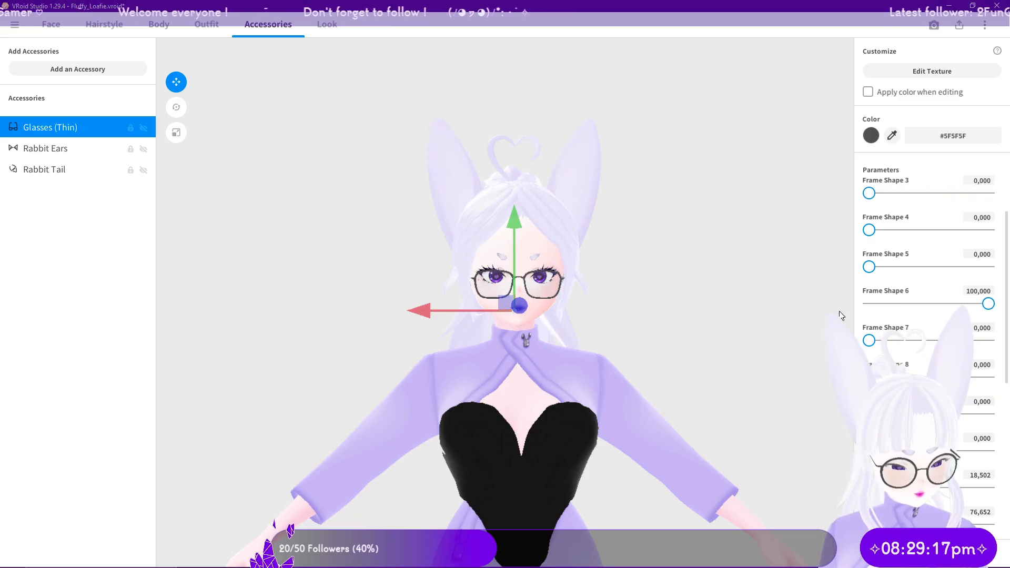
# Step: Try the glasses' Frame Shapes 7, 4 and 8 at 100,000 with Frame Shape 6 at 0,000
pyautogui.moveTo(869, 341); pyautogui.dragTo(992, 341)
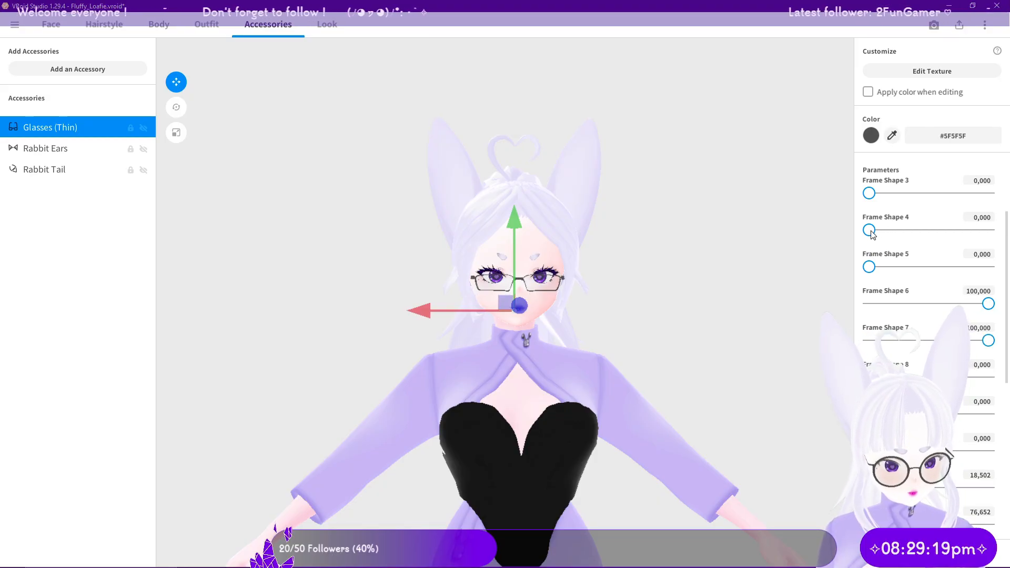
pyautogui.moveTo(869, 230); pyautogui.dragTo(989, 229)
pyautogui.moveTo(941, 303); pyautogui.dragTo(709, 301)
pyautogui.moveTo(869, 377); pyautogui.dragTo(990, 377)
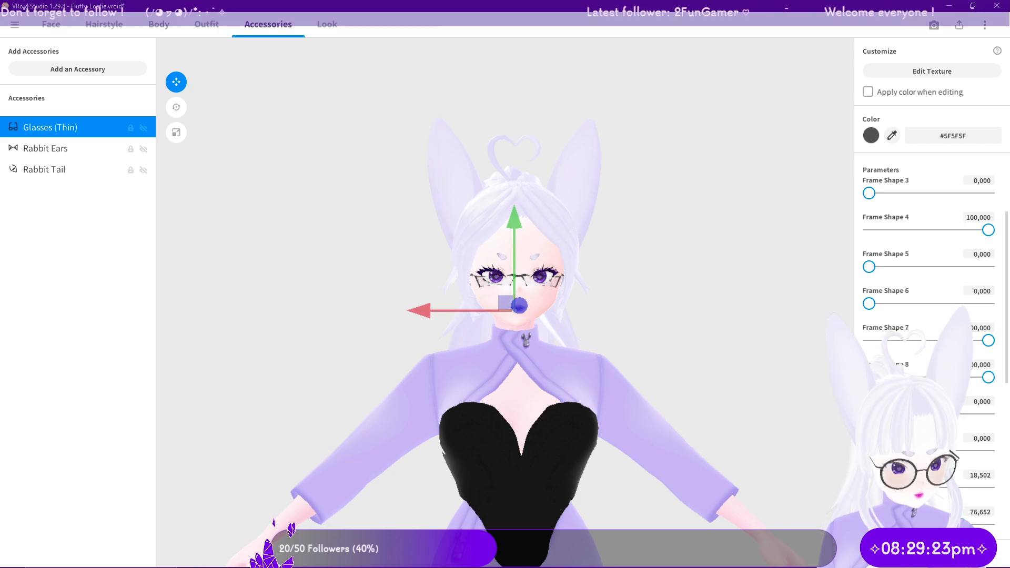
# Step: Set the glasses' Frame Shapes 3 and 9 to 100,000 and Frame Shapes 4 and 8 to 0,000
pyautogui.moveTo(870, 197); pyautogui.dragTo(988, 194)
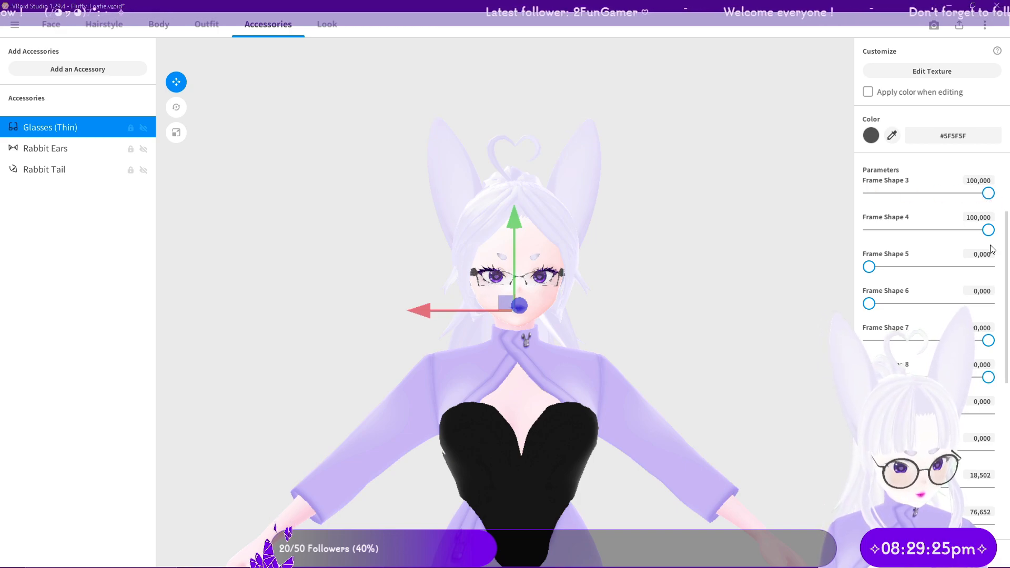
pyautogui.moveTo(953, 238); pyautogui.dragTo(788, 231)
pyautogui.moveTo(987, 378); pyautogui.dragTo(764, 375)
pyautogui.moveTo(868, 414); pyautogui.dragTo(990, 414)
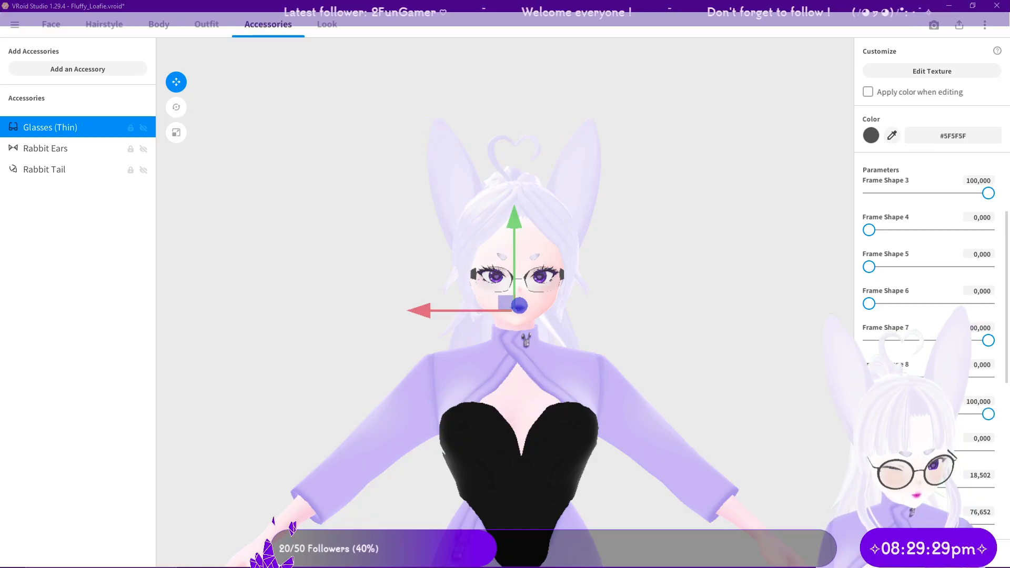
# Step: Reset every frame shape of the glasses to 0,000 except Frame Shape 3, kept at 100,000
pyautogui.moveTo(869, 450); pyautogui.dragTo(778, 450)
pyautogui.moveTo(989, 341); pyautogui.dragTo(771, 341)
pyautogui.scroll(3, 928, 219)
pyautogui.moveTo(869, 198); pyautogui.dragTo(813, 207)
pyautogui.moveTo(869, 237); pyautogui.dragTo(809, 240)
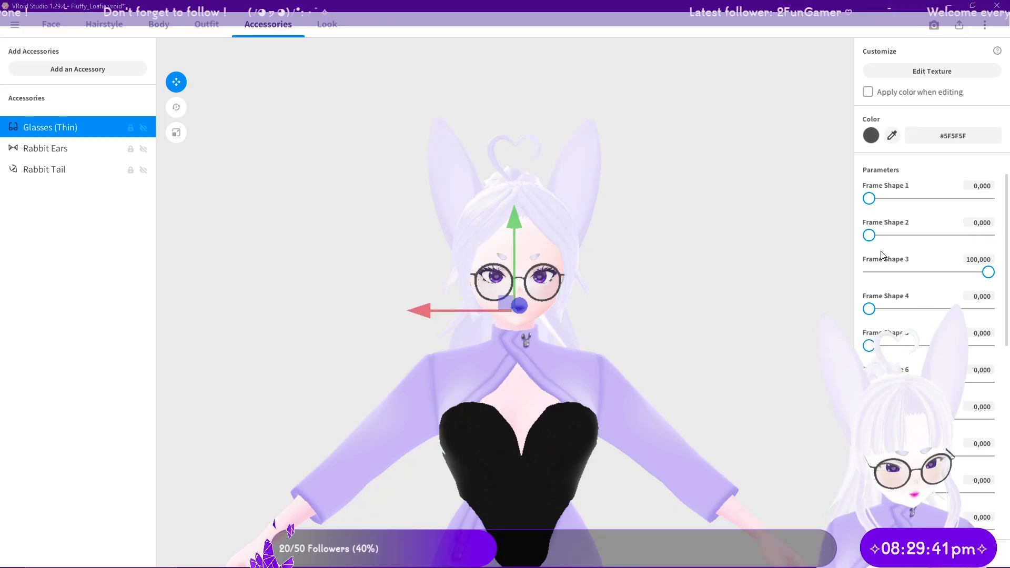
pyautogui.moveTo(977, 273)
pyautogui.mouseDown()
pyautogui.moveTo(949, 272)
pyautogui.moveTo(989, 272)
pyautogui.mouseUp()
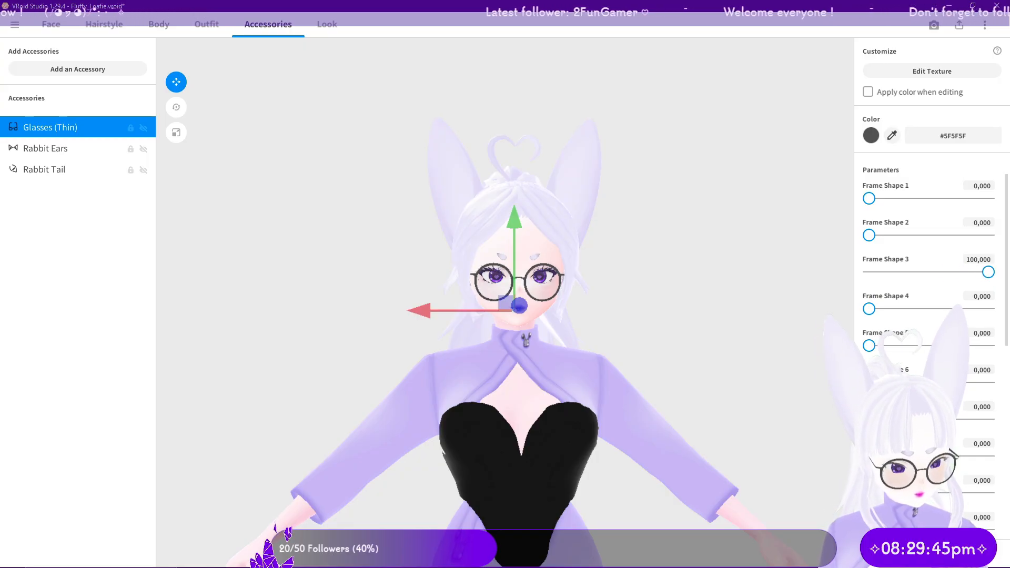
# Step: Set the glasses' Frame Shape 9 to 14,097 and Frame Shape 7 to 10,573, and check the deselected model from the front
pyautogui.scroll(-2, 928, 316)
pyautogui.moveTo(870, 425)
pyautogui.mouseDown()
pyautogui.moveTo(989, 425)
pyautogui.moveTo(867, 425)
pyautogui.mouseUp()
pyautogui.moveTo(870, 388)
pyautogui.mouseDown()
pyautogui.moveTo(926, 388)
pyautogui.moveTo(887, 387)
pyautogui.mouseUp()
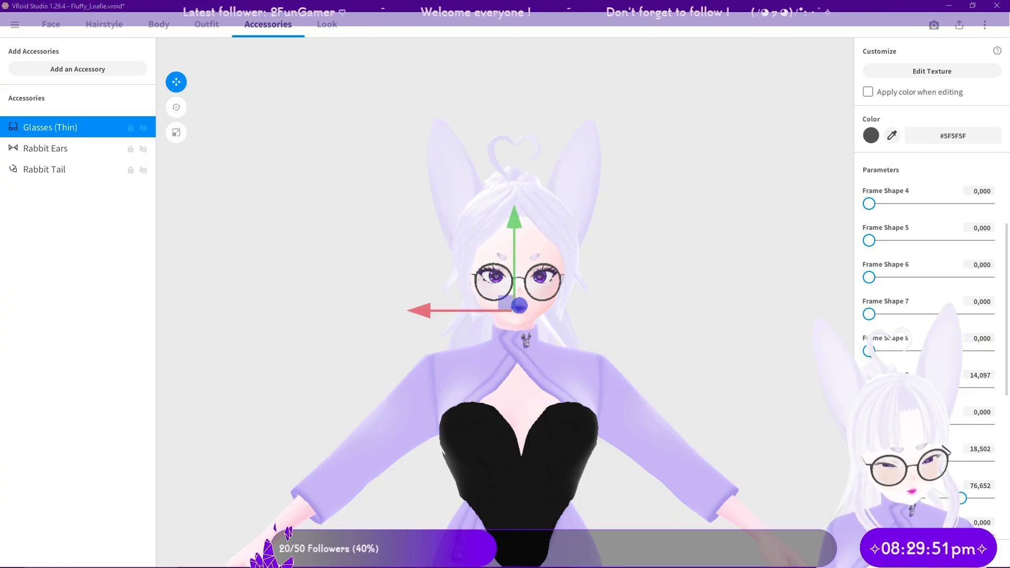
pyautogui.moveTo(936, 351); pyautogui.dragTo(869, 351)
pyautogui.moveTo(867, 314)
pyautogui.mouseDown()
pyautogui.moveTo(935, 314)
pyautogui.moveTo(883, 315)
pyautogui.mouseUp()
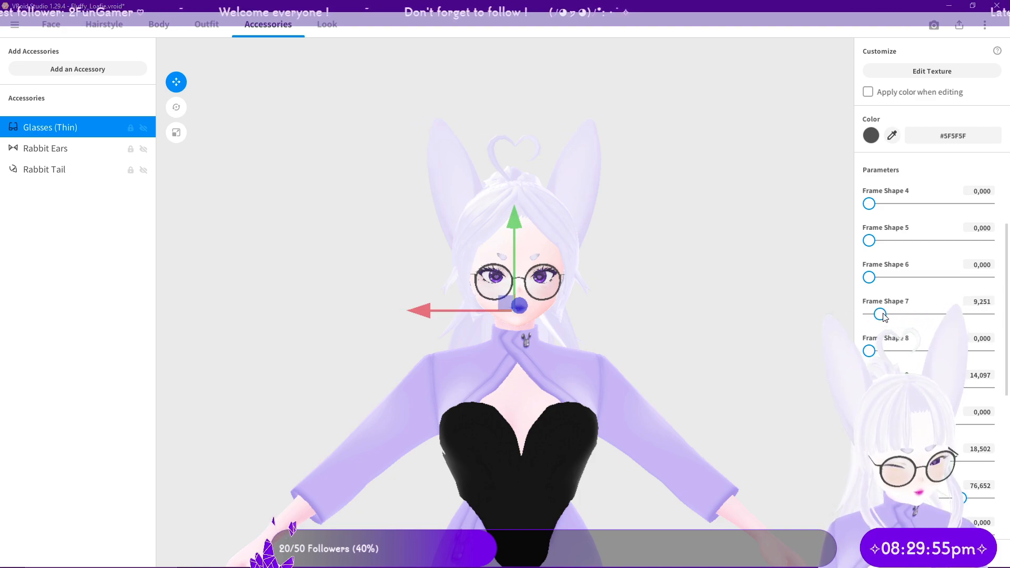
pyautogui.click(740, 295)
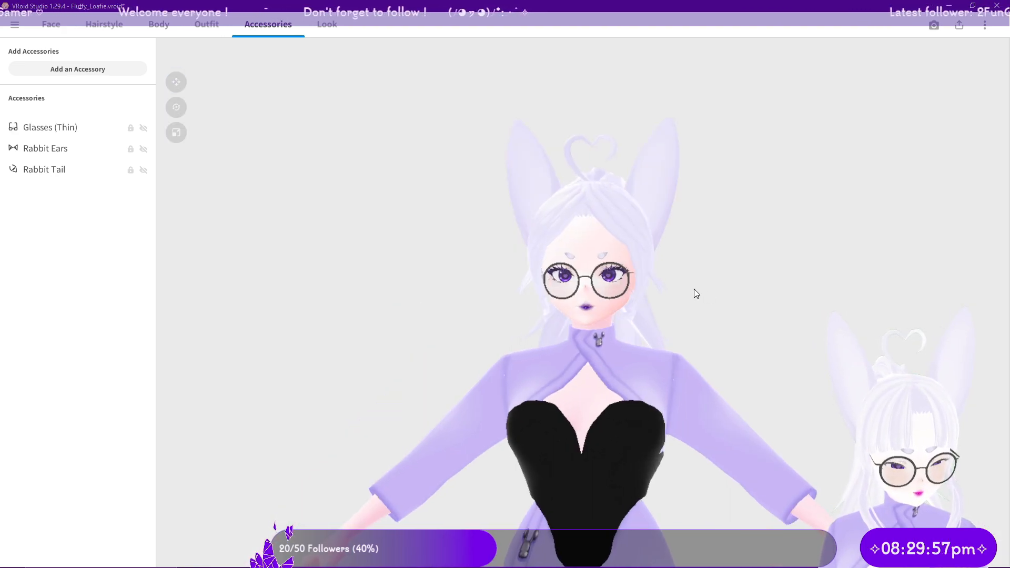
pyautogui.scroll(-2, 698, 290)
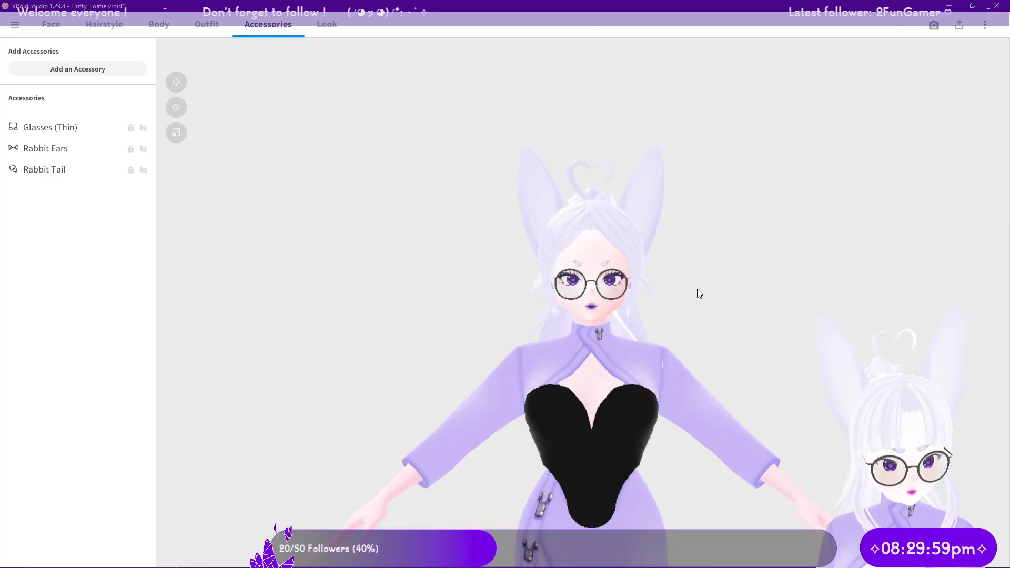
pyautogui.scroll(4, 693, 290)
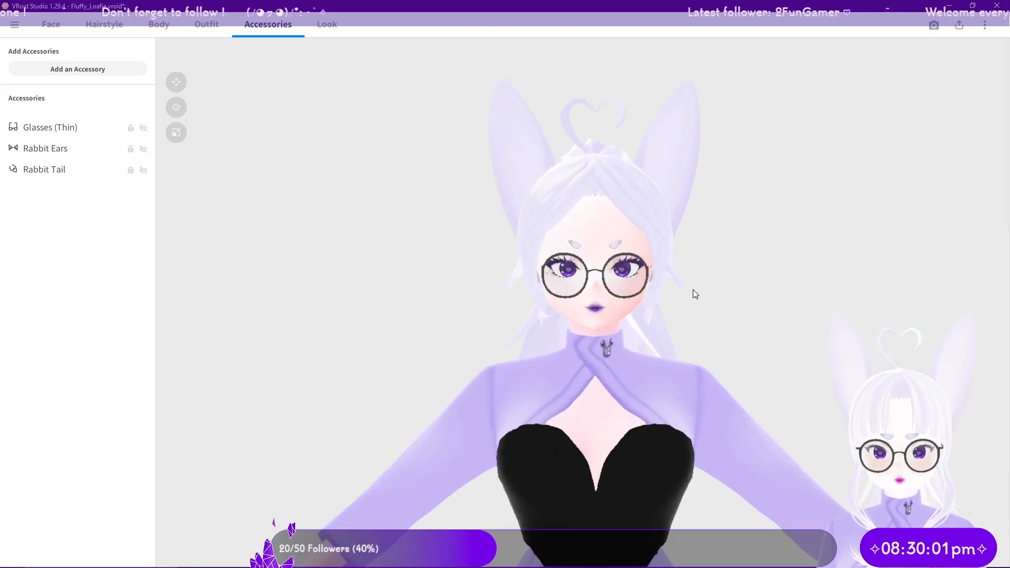
# Step: Set the glasses' Bridge (Thinner) to 43,172, Temple (Thinner) to 0,000 and the second-to-last parameter to 18,943
pyautogui.moveTo(695, 290); pyautogui.dragTo(671, 290, button='right')
pyautogui.click(83, 136)
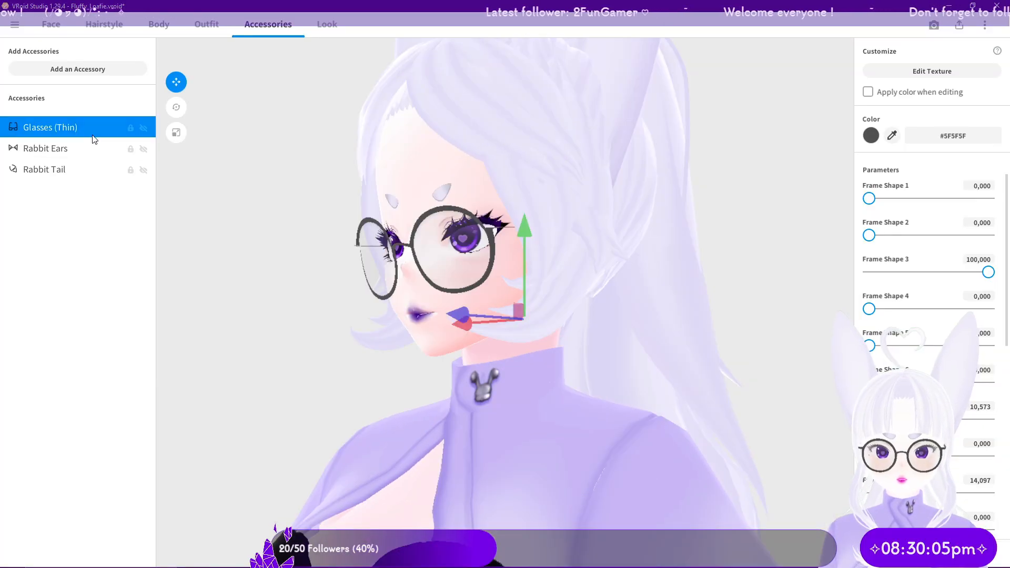
pyautogui.scroll(-10, 928, 318)
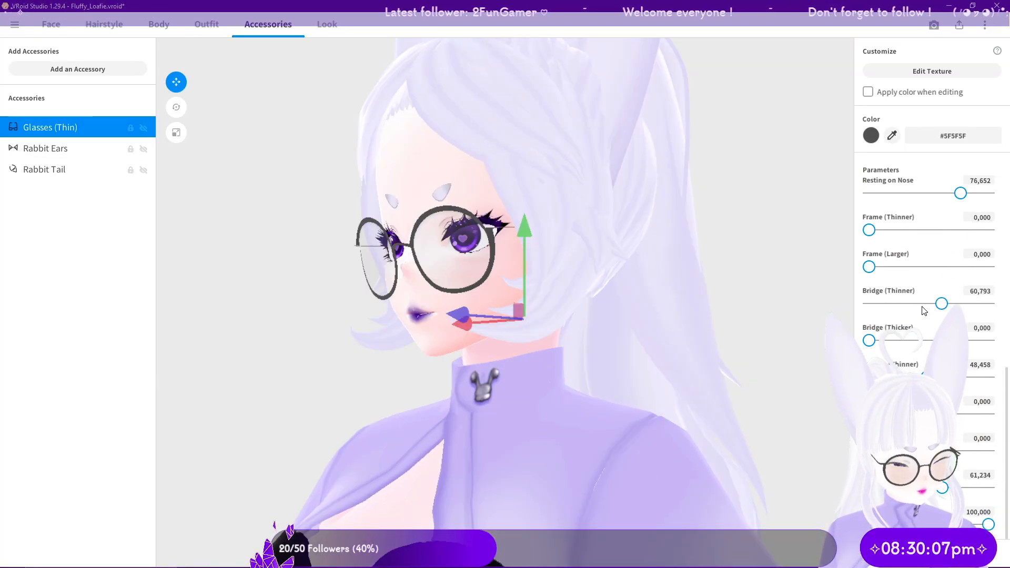
pyautogui.moveTo(941, 305); pyautogui.dragTo(921, 305)
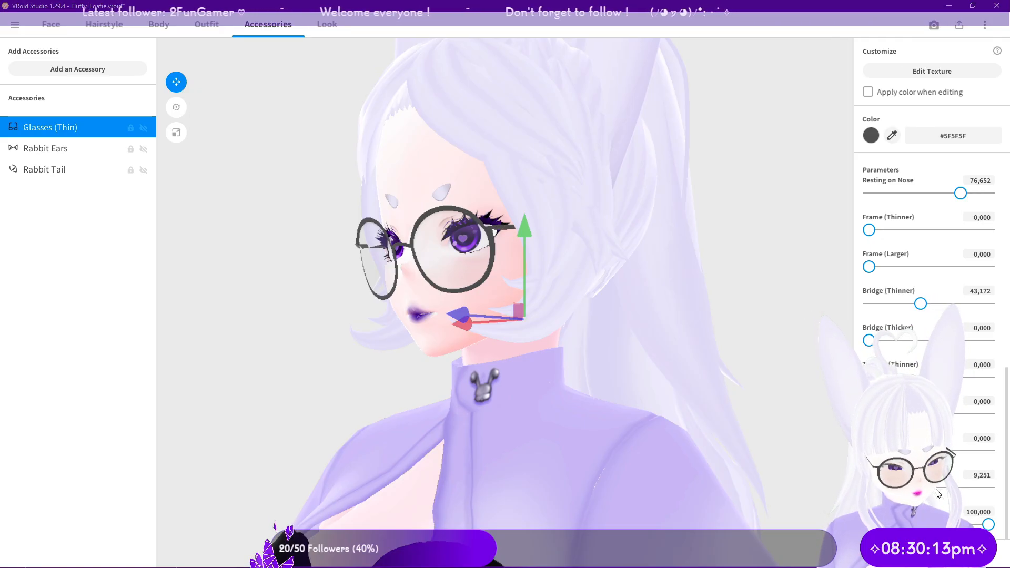
pyautogui.moveTo(673, 404); pyautogui.dragTo(715, 425, button='right')
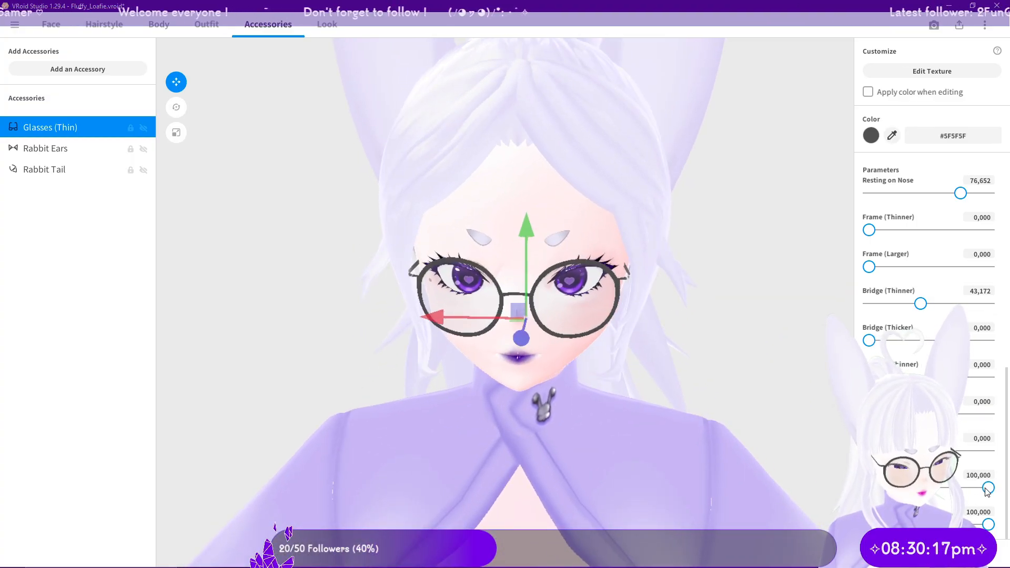
pyautogui.moveTo(785, 413); pyautogui.dragTo(787, 411, button='right')
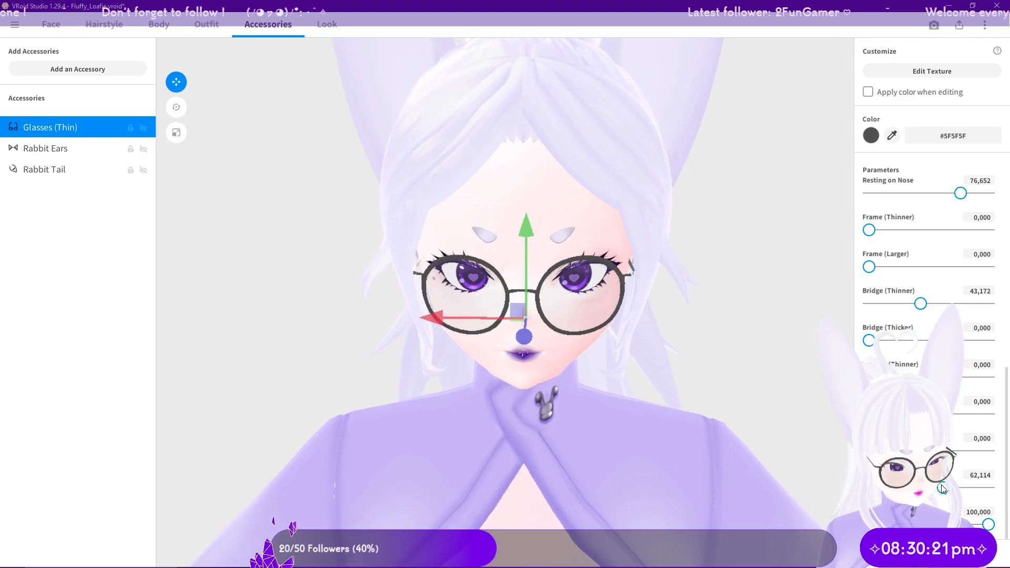
pyautogui.moveTo(911, 487); pyautogui.dragTo(895, 488)
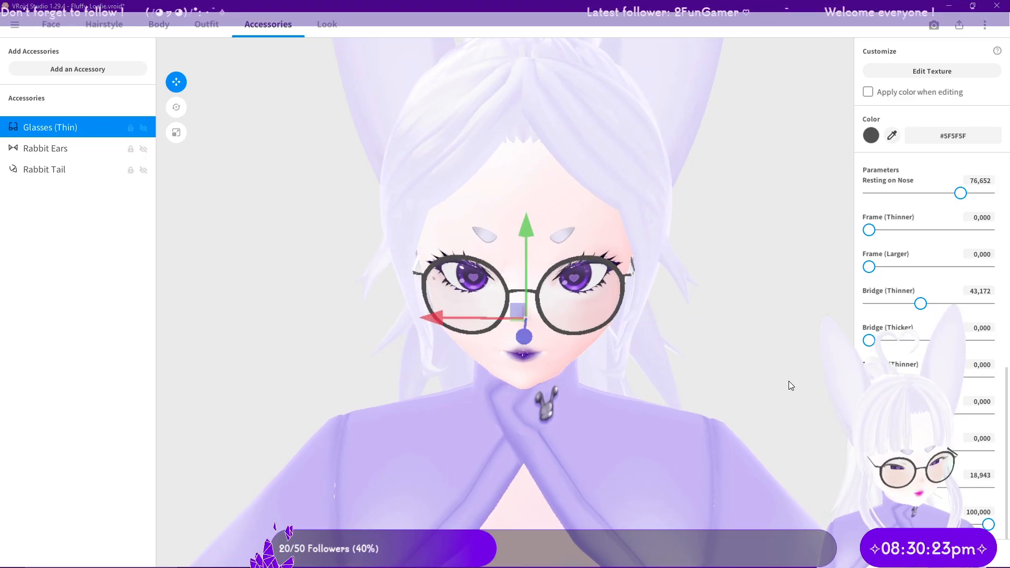
# Step: Inspect the fit of the glasses, rabbit ears and rabbit tail on the model from the front, leaving everything deselected
pyautogui.moveTo(791, 383); pyautogui.dragTo(795, 380, button='right')
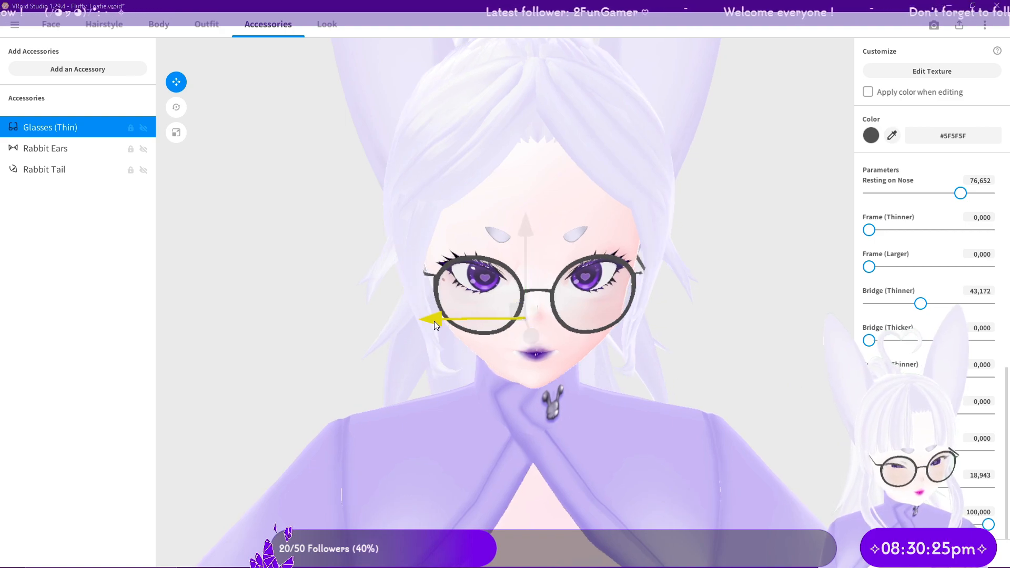
pyautogui.moveTo(434, 321); pyautogui.dragTo(435, 321)
pyautogui.moveTo(601, 308); pyautogui.dragTo(598, 308, button='right')
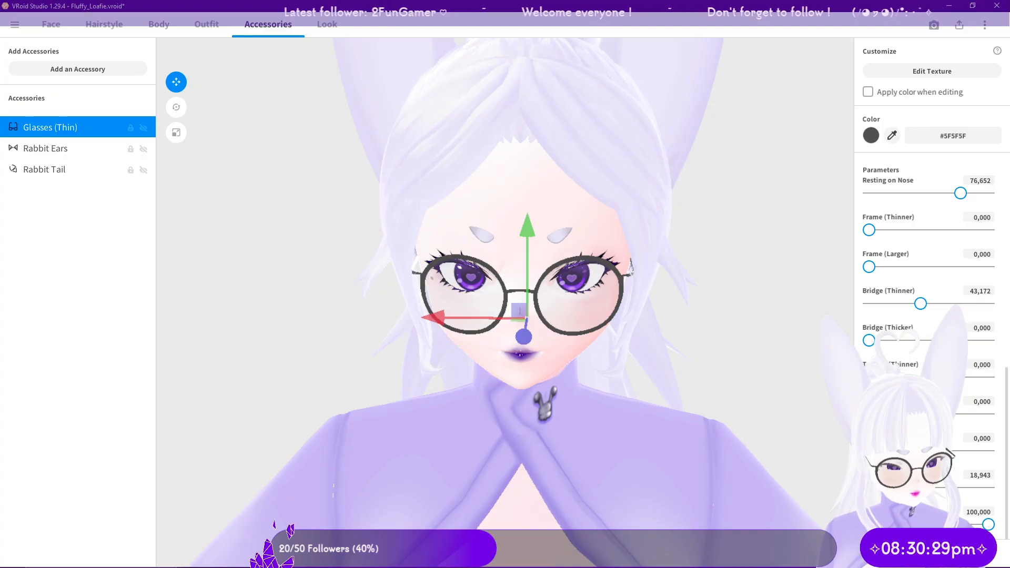
pyautogui.click(734, 370)
pyautogui.moveTo(734, 363); pyautogui.dragTo(738, 327, button='right')
pyautogui.scroll(-5, 730, 356)
pyautogui.click(73, 146)
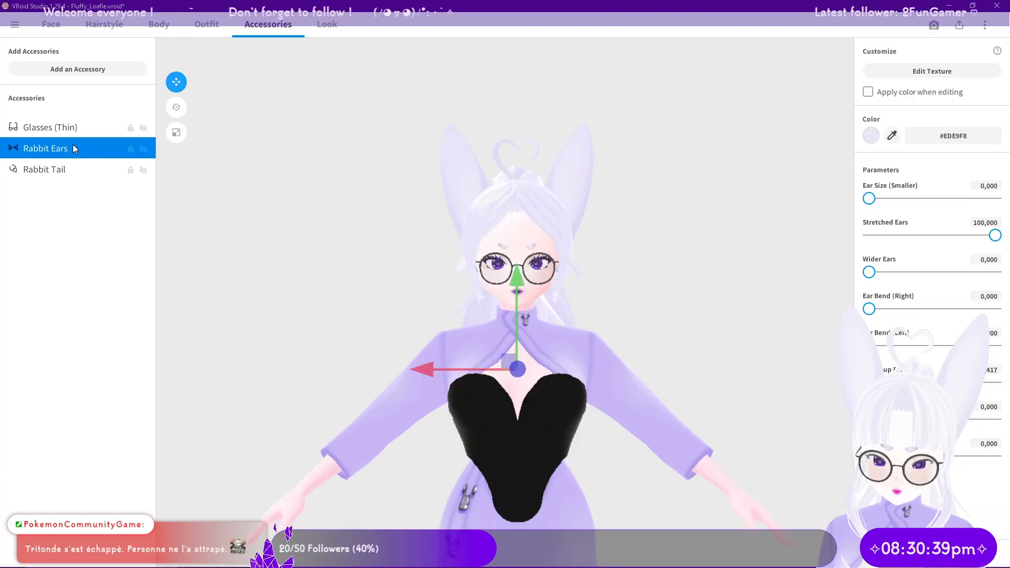
pyautogui.click(70, 171)
pyautogui.click(310, 281)
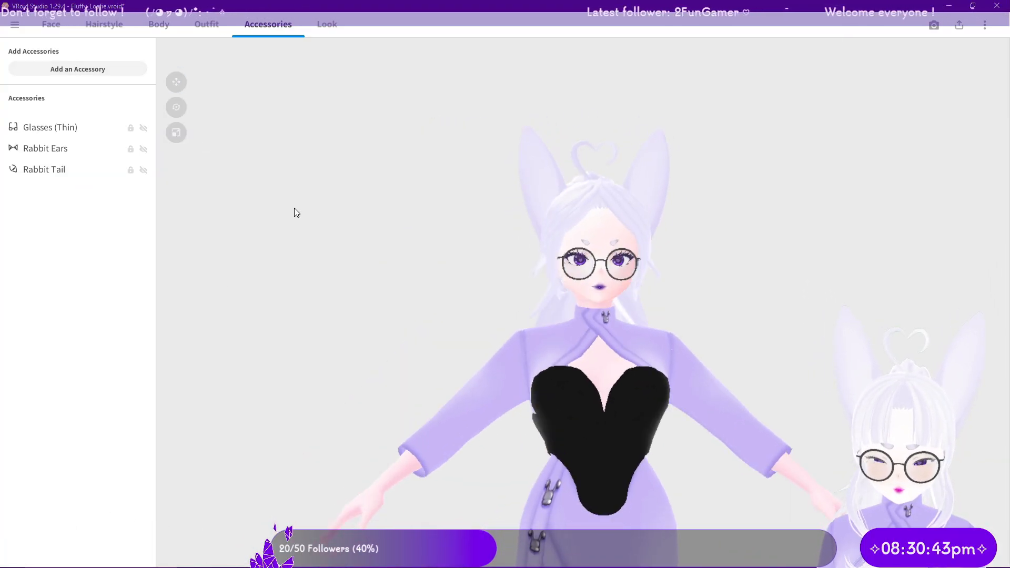
pyautogui.moveTo(291, 209); pyautogui.dragTo(263, 168, button='middle')
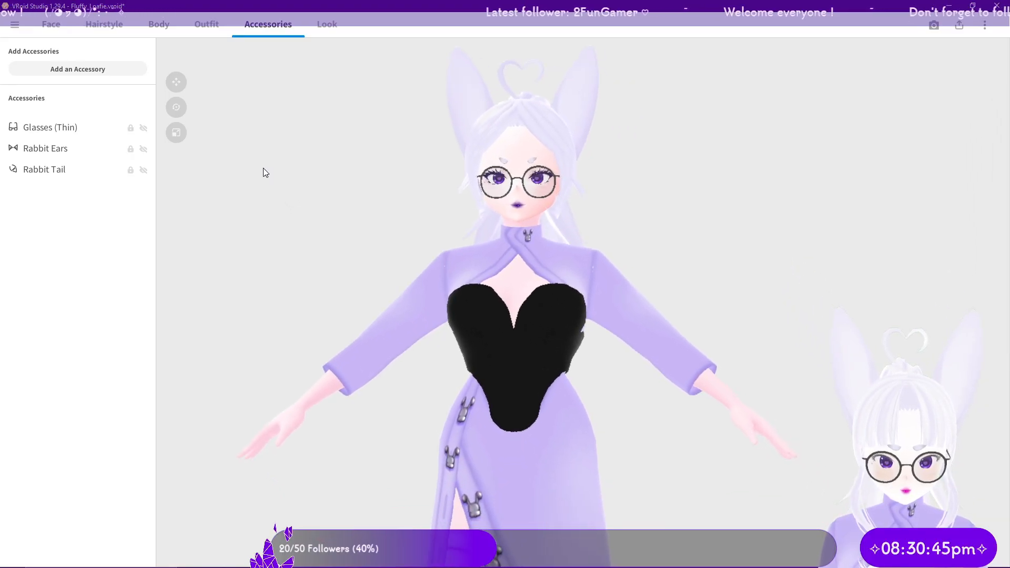
# Step: Open the face editor and examine the model's face and glasses from the front and side
pyautogui.click(320, 32)
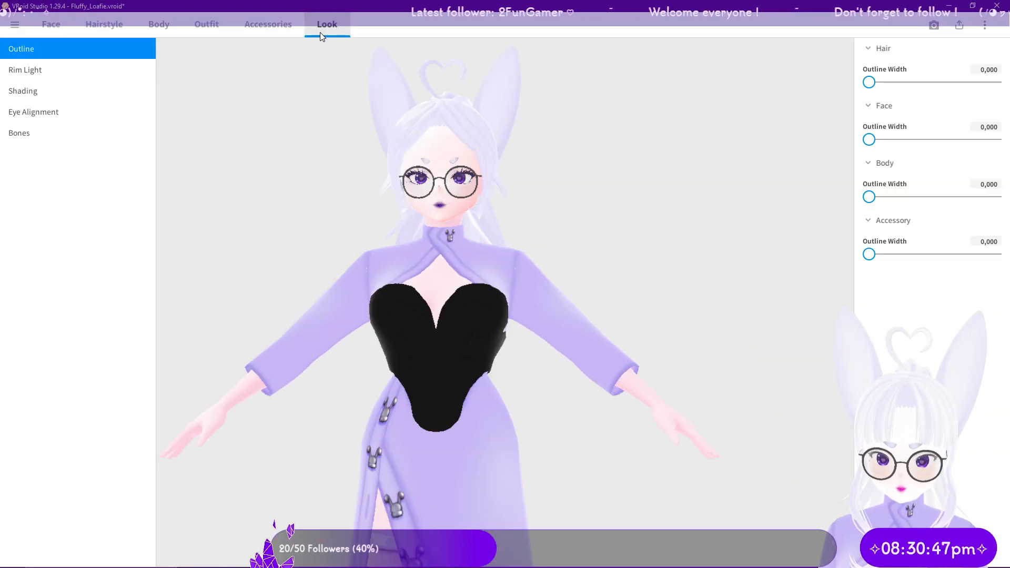
pyautogui.click(217, 30)
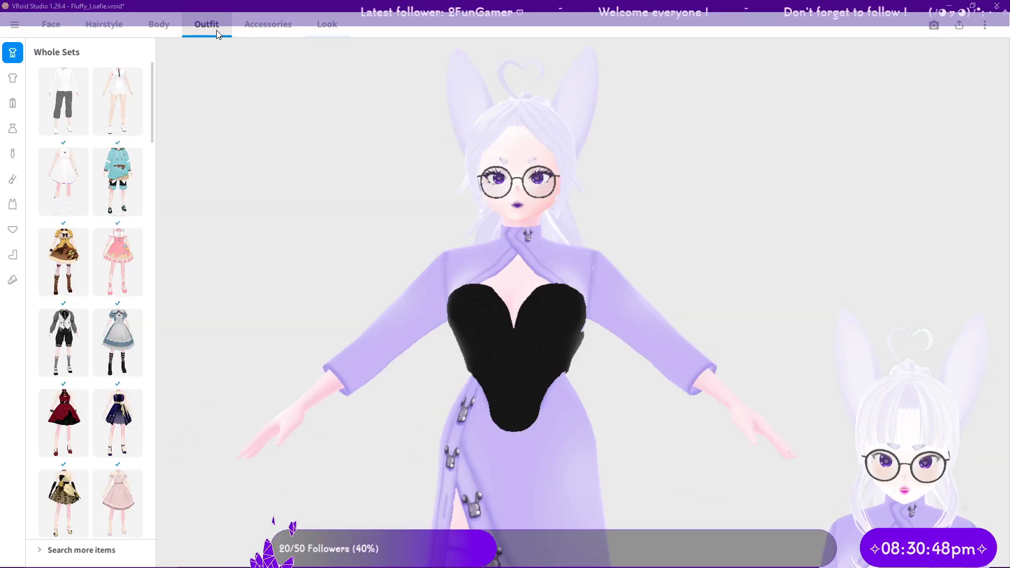
pyautogui.click(51, 25)
pyautogui.moveTo(234, 210); pyautogui.dragTo(267, 233, button='middle')
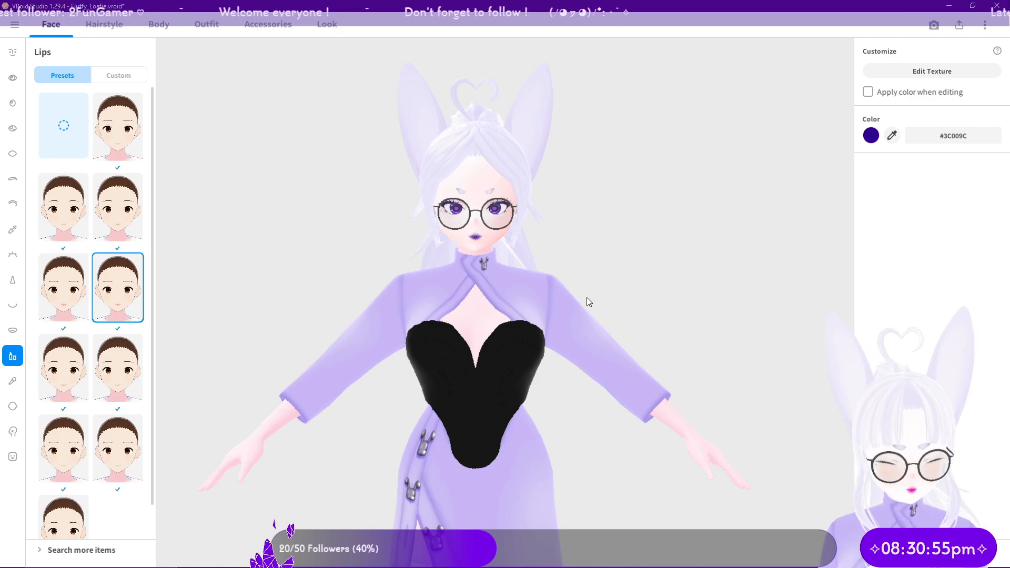
pyautogui.moveTo(664, 238); pyautogui.dragTo(419, 241, button='right')
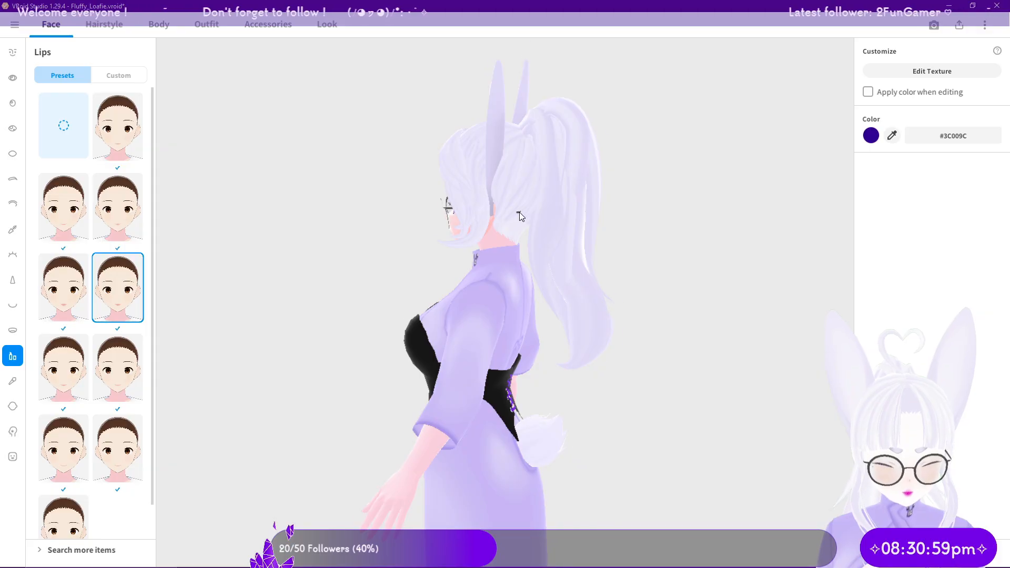
pyautogui.scroll(3, 523, 205)
pyautogui.moveTo(529, 191); pyautogui.dragTo(556, 267, button='right')
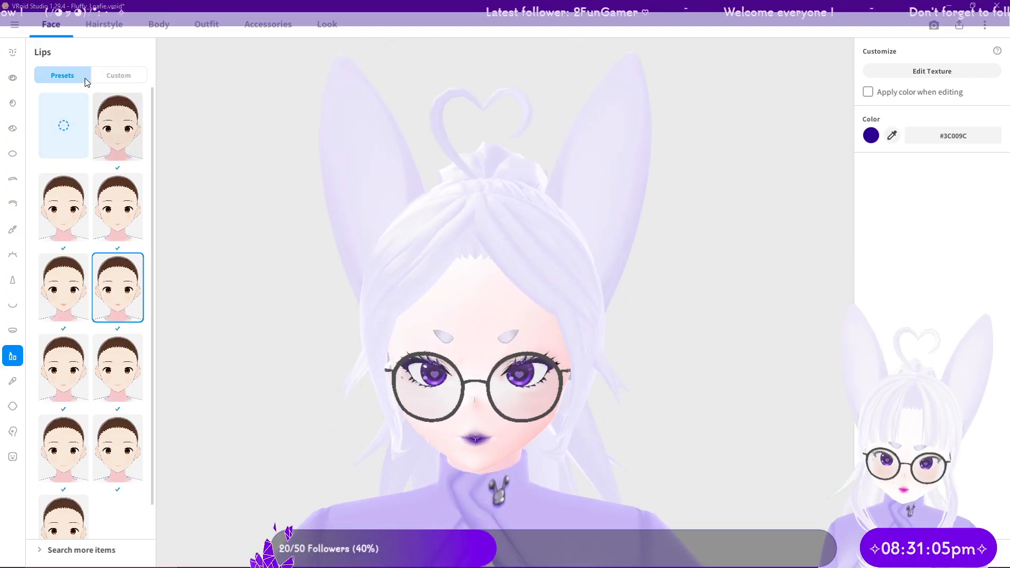
# Step: Reopen the glasses' parameters and set the second-to-last one to 2,643, checking the model from the side and back
pyautogui.click(265, 31)
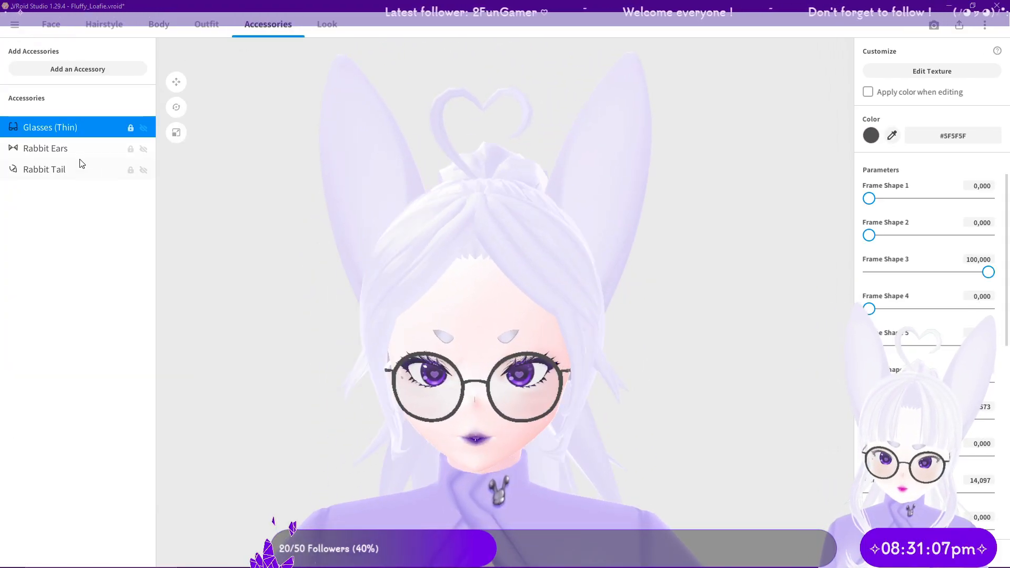
pyautogui.moveTo(388, 204); pyautogui.dragTo(608, 270, button='right')
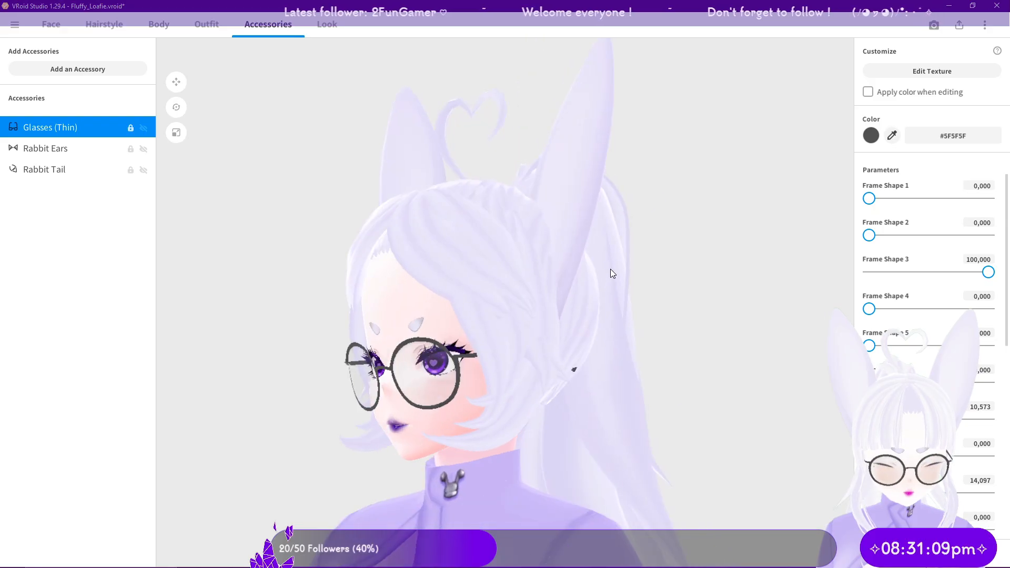
pyautogui.click(176, 81)
pyautogui.moveTo(418, 409); pyautogui.dragTo(509, 372, button='right')
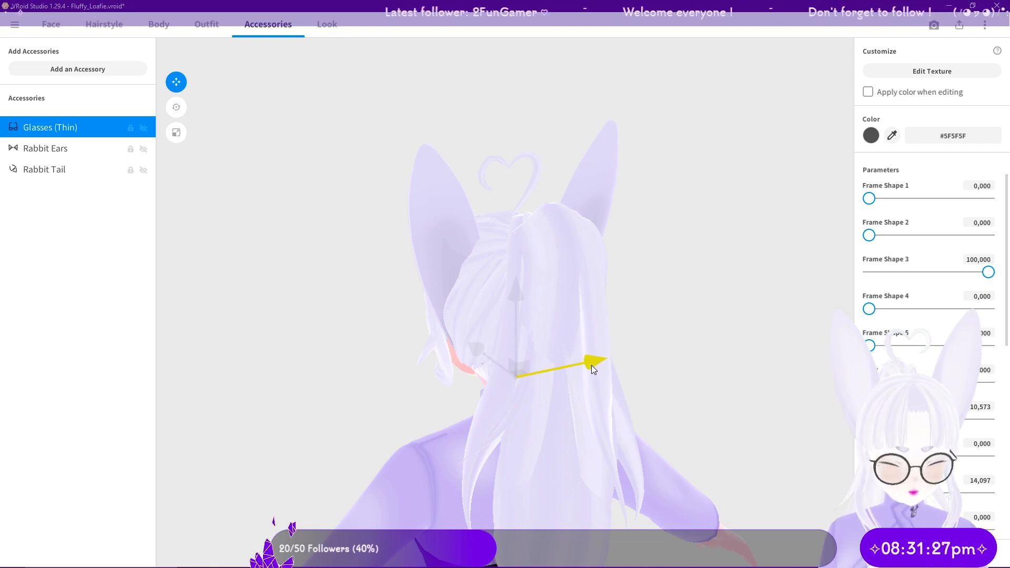
pyautogui.moveTo(676, 353); pyautogui.dragTo(595, 334, button='right')
pyautogui.click(648, 353)
pyautogui.click(97, 132)
pyautogui.scroll(-10, 959, 471)
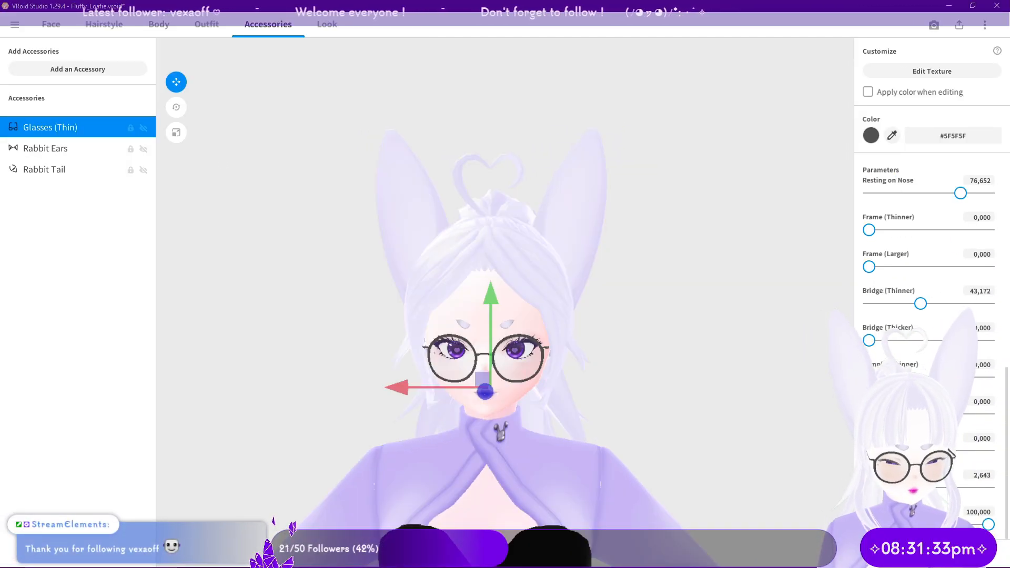
pyautogui.scroll(3, 910, 329)
pyautogui.scroll(-3, 910, 329)
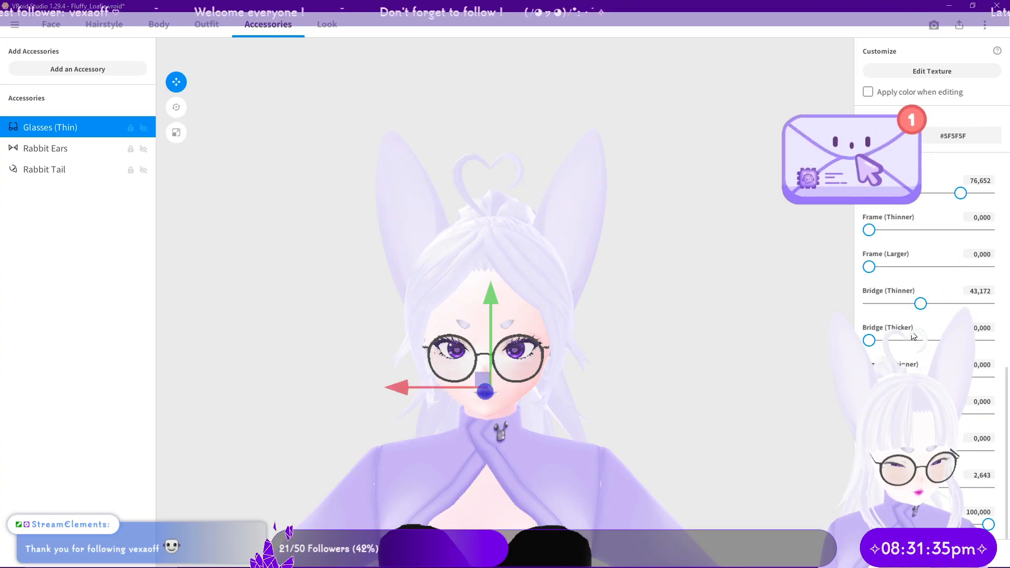
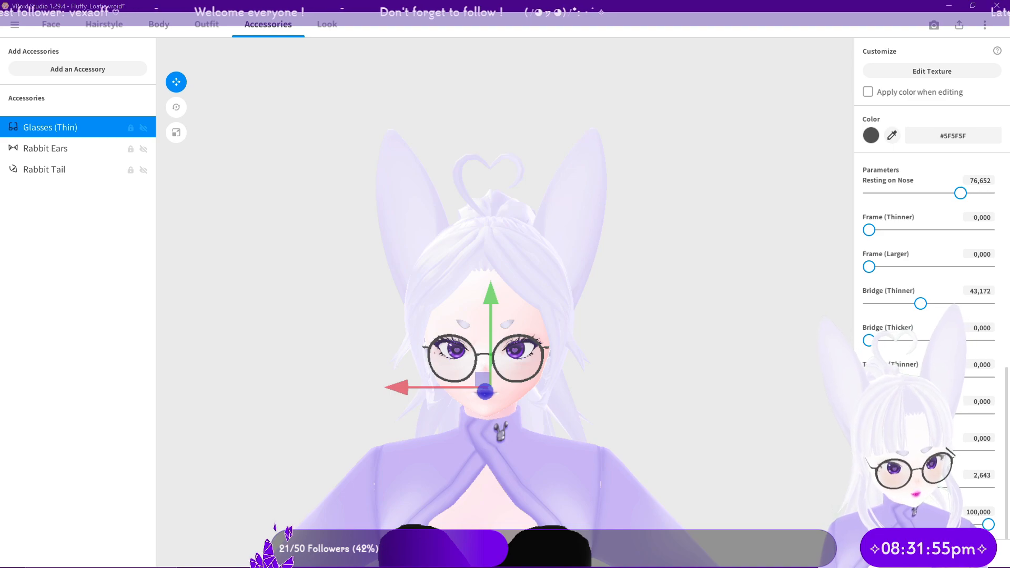
# Step: Deselect the glasses and check how they sit on the face from an angle and from the front
pyautogui.moveTo(638, 379); pyautogui.dragTo(538, 362, button='right')
pyautogui.click(665, 365)
pyautogui.moveTo(679, 363); pyautogui.dragTo(742, 372, button='right')
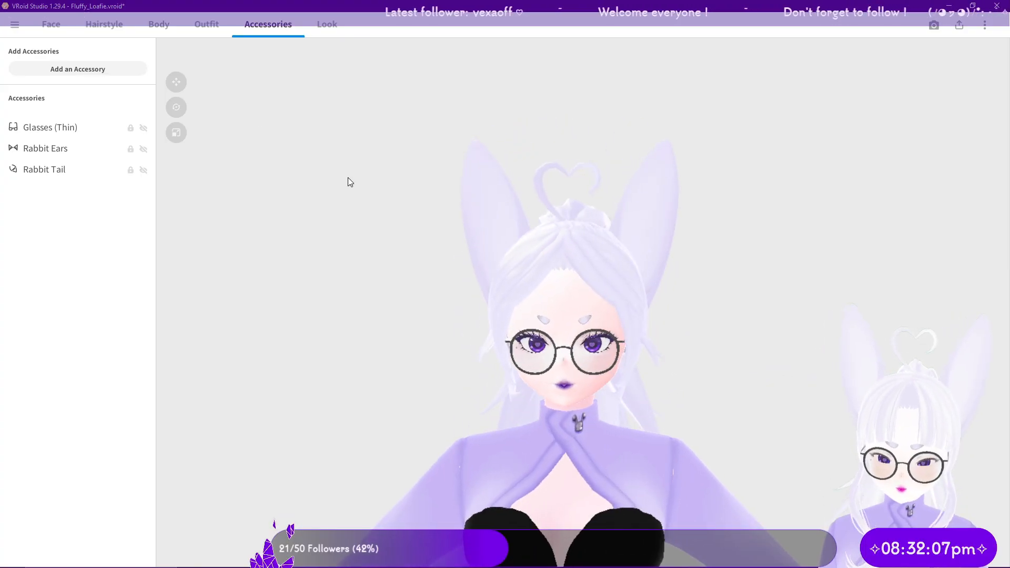
pyautogui.scroll(-4, 496, 313)
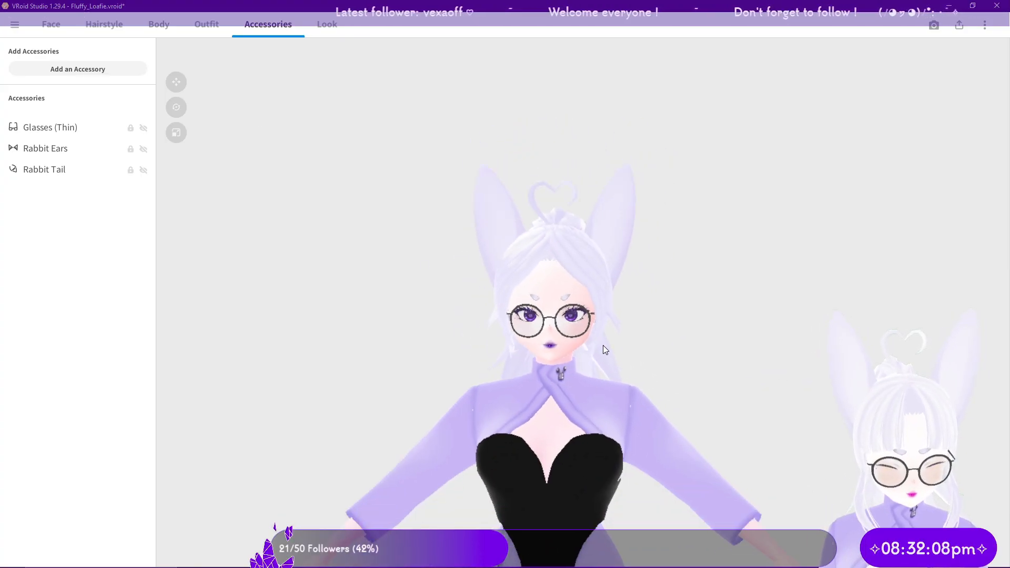
pyautogui.moveTo(603, 345); pyautogui.dragTo(583, 293, button='right')
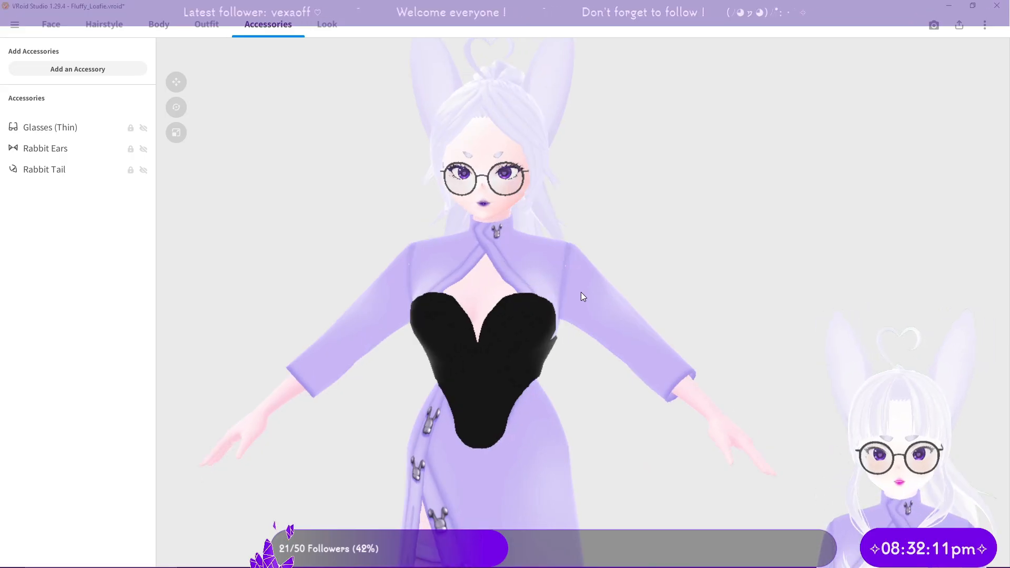
# Step: Switch to Krita and examine the two right-hand character designs in Persona_FL_V3.kra
pyautogui.hotkey('alt', 'Tab')
pyautogui.scroll(-4, 695, 318)
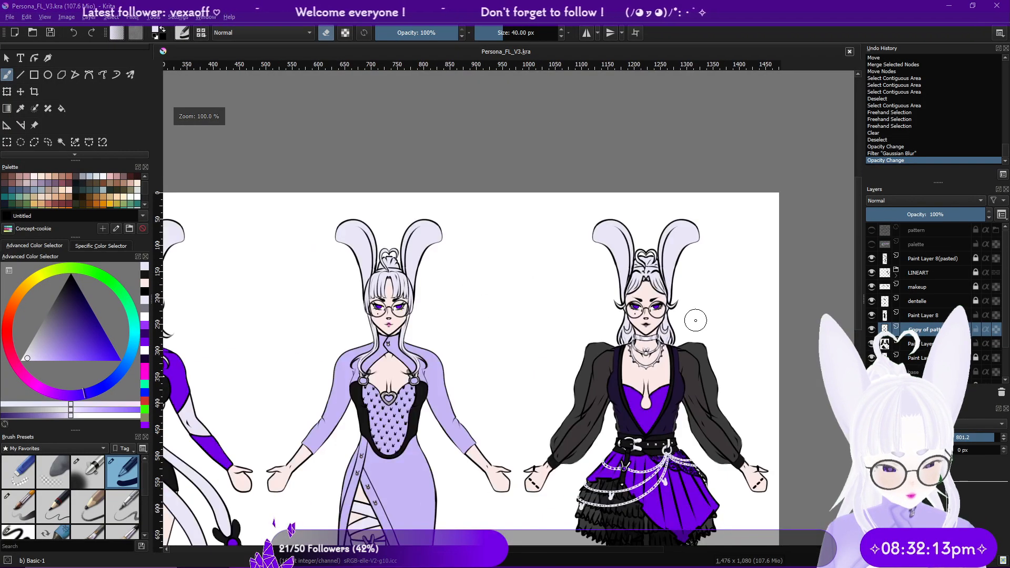
pyautogui.moveTo(726, 336); pyautogui.dragTo(640, 221, button='middle')
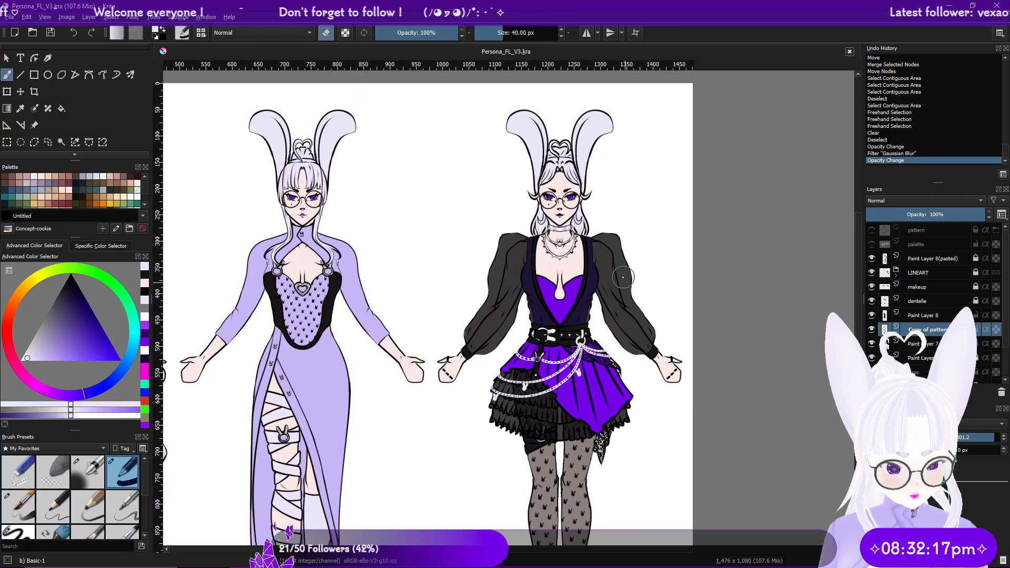
pyautogui.scroll(4, 568, 200)
pyautogui.scroll(-3, 584, 210)
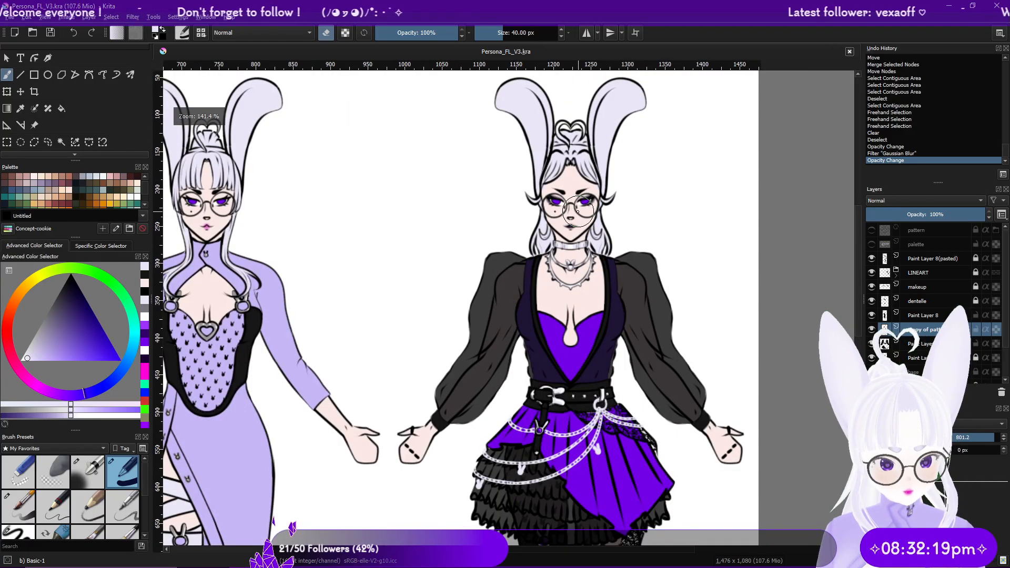
# Step: Switch back to VRoid Studio and open the face skin texture for editing, saving the temporary items as custom items
pyautogui.hotkey('alt', 'Tab')
pyautogui.scroll(5, 471, 175)
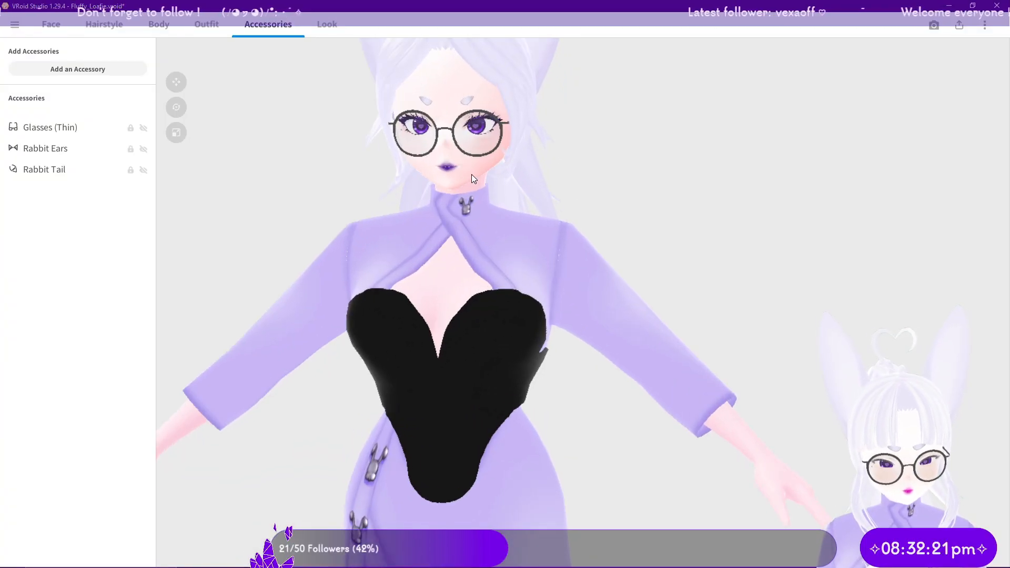
pyautogui.scroll(2, 548, 284)
pyautogui.moveTo(720, 407); pyautogui.dragTo(688, 357, button='middle')
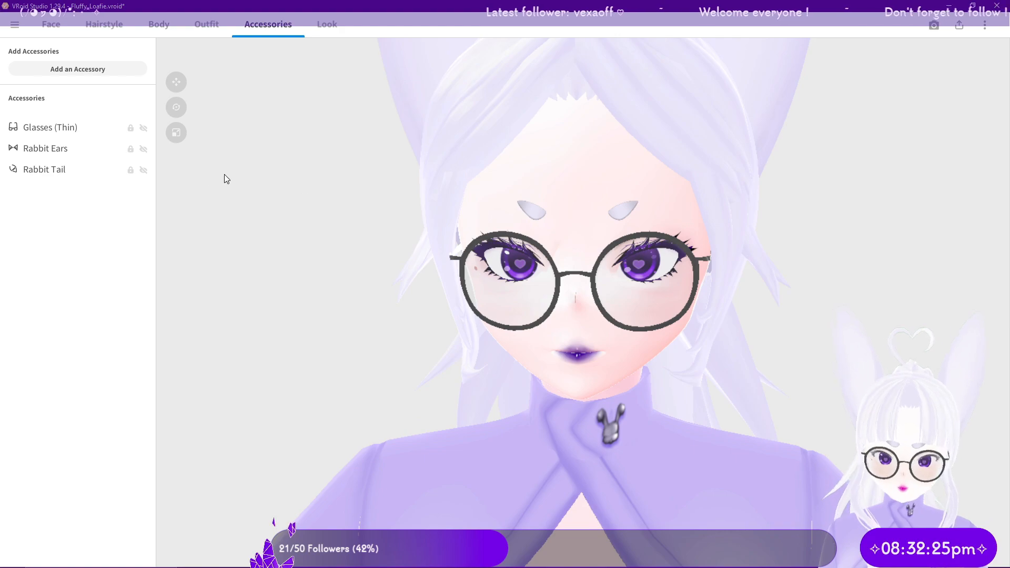
pyautogui.click(63, 29)
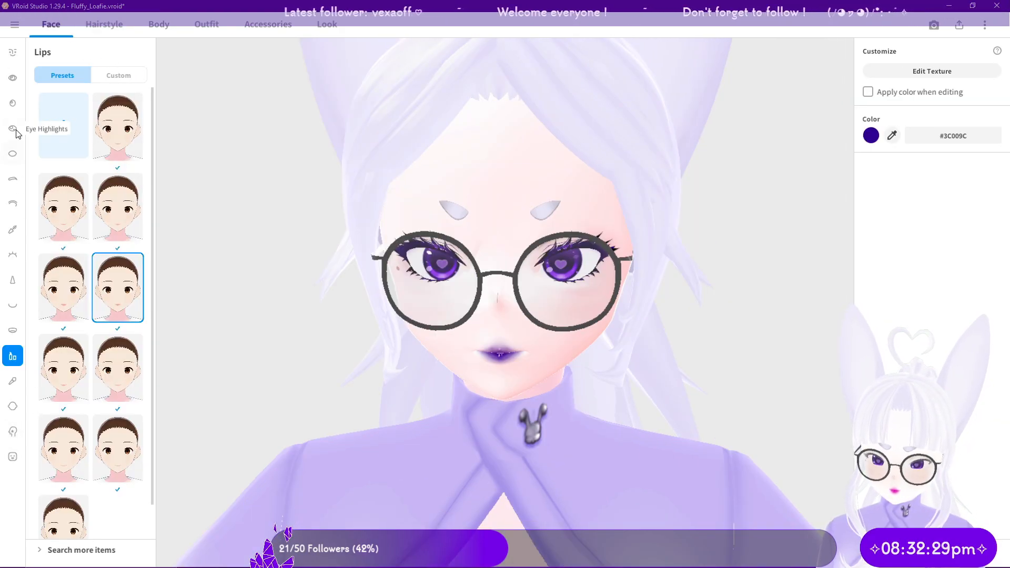
pyautogui.click(13, 431)
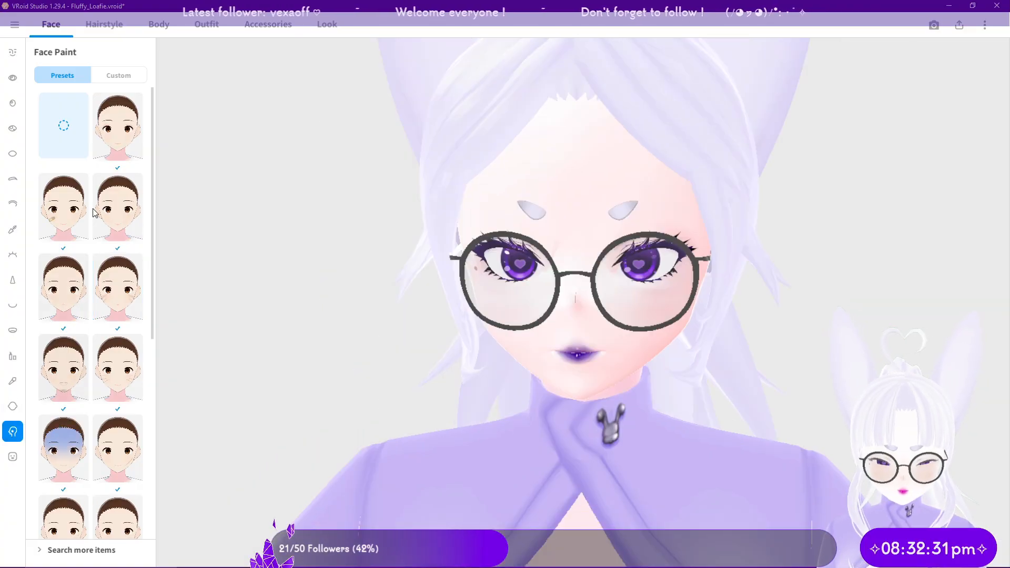
pyautogui.click(120, 76)
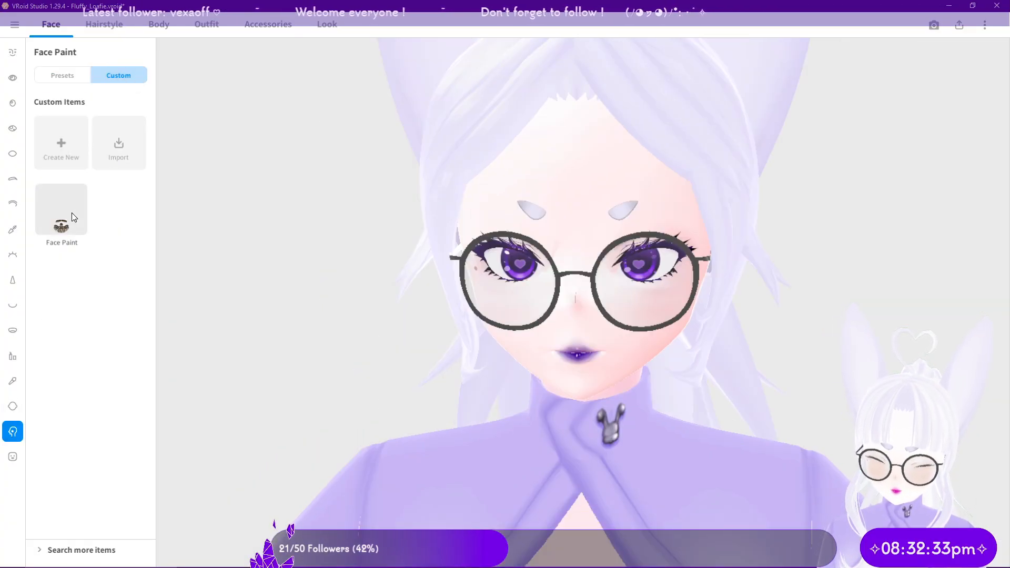
pyautogui.click(13, 406)
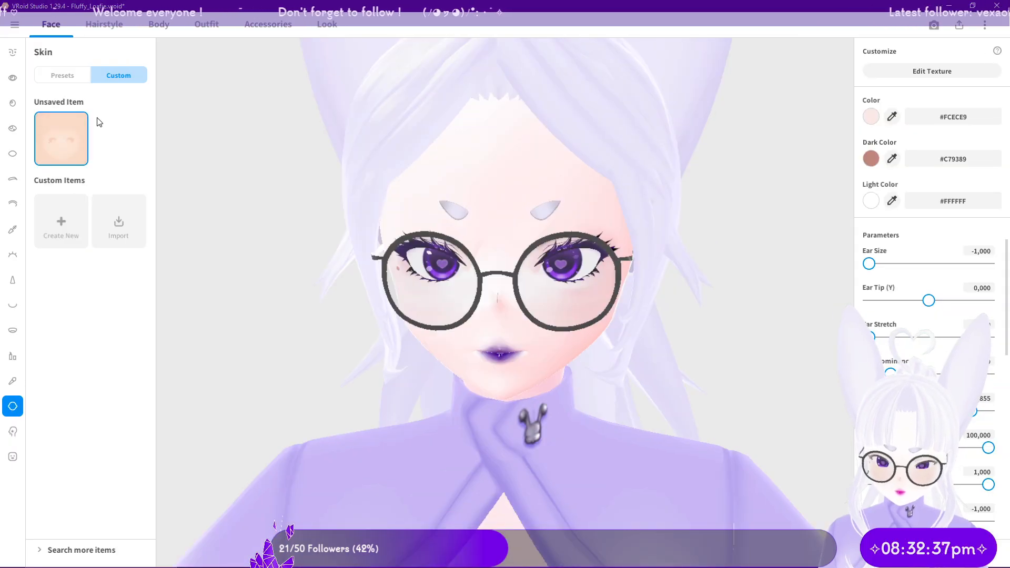
pyautogui.click(873, 73)
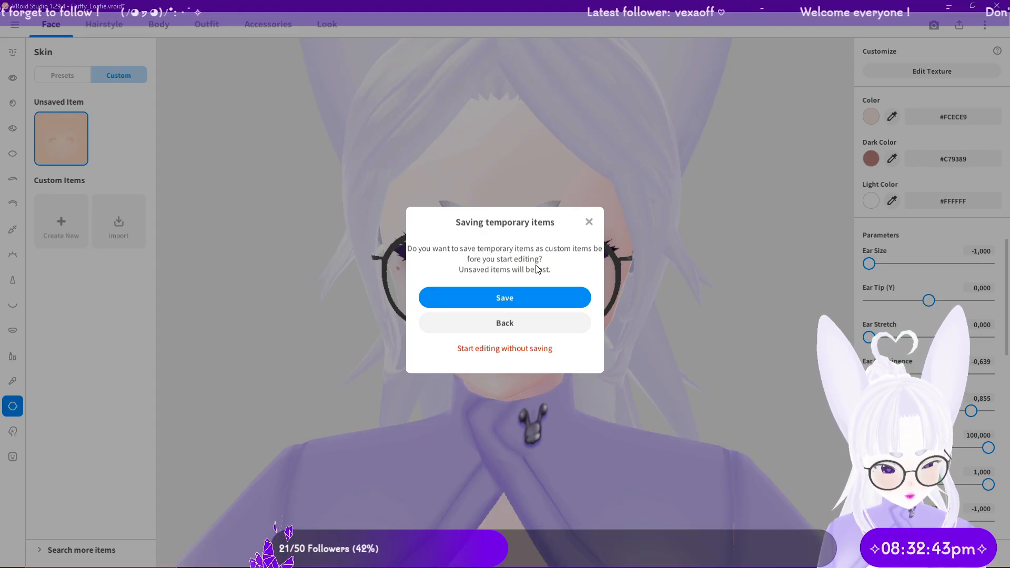
pyautogui.click(542, 299)
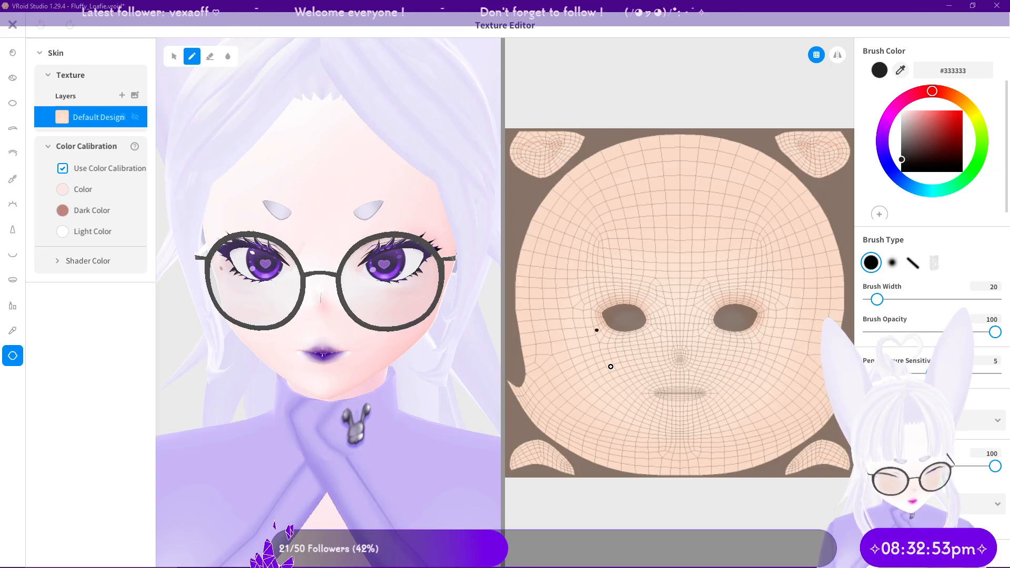
# Step: Compare the skin texture with the Krita reference, examining where the beauty mark sits under the eye
pyautogui.scroll(3, 601, 320)
pyautogui.scroll(-3, 581, 327)
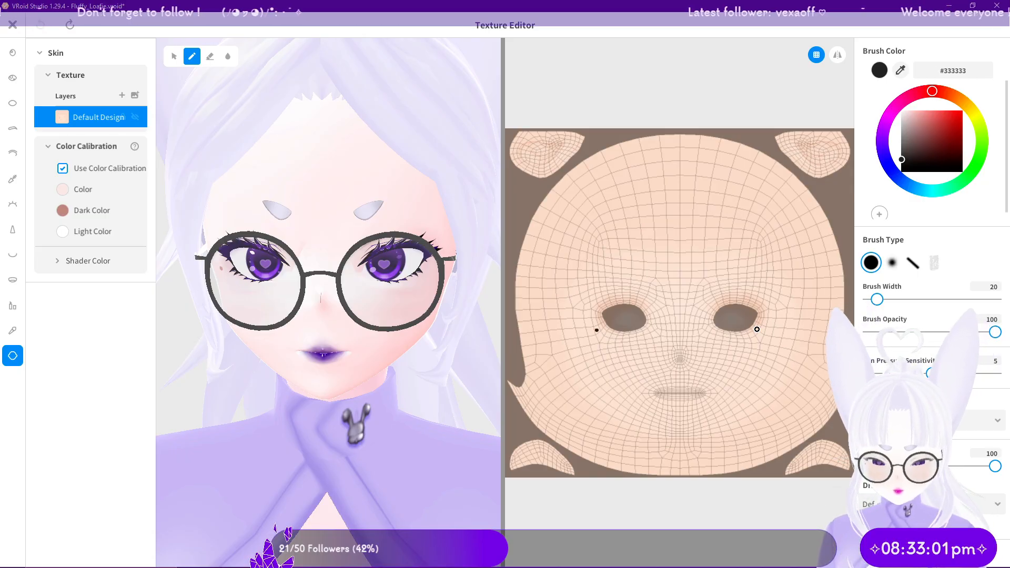
pyautogui.hotkey('alt', 'Tab')
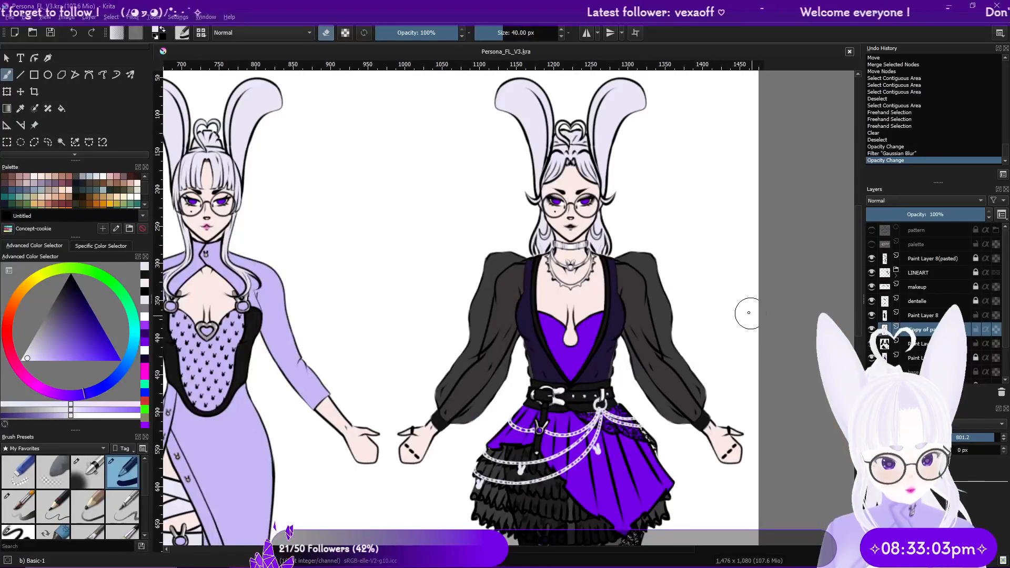
pyautogui.scroll(3, 545, 218)
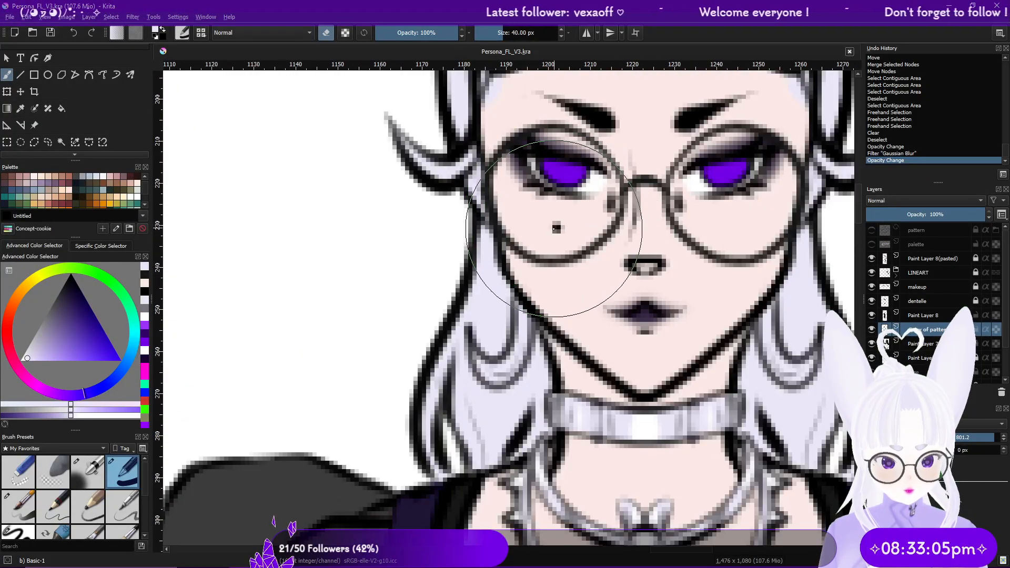
pyautogui.scroll(-2, 552, 227)
pyautogui.scroll(-2, 573, 253)
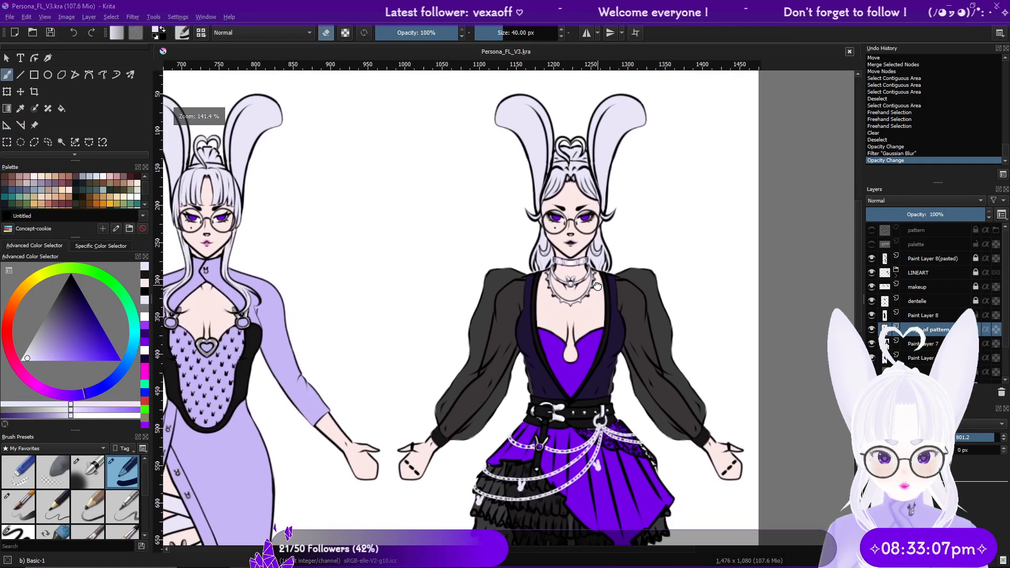
pyautogui.hotkey('alt', 'Tab')
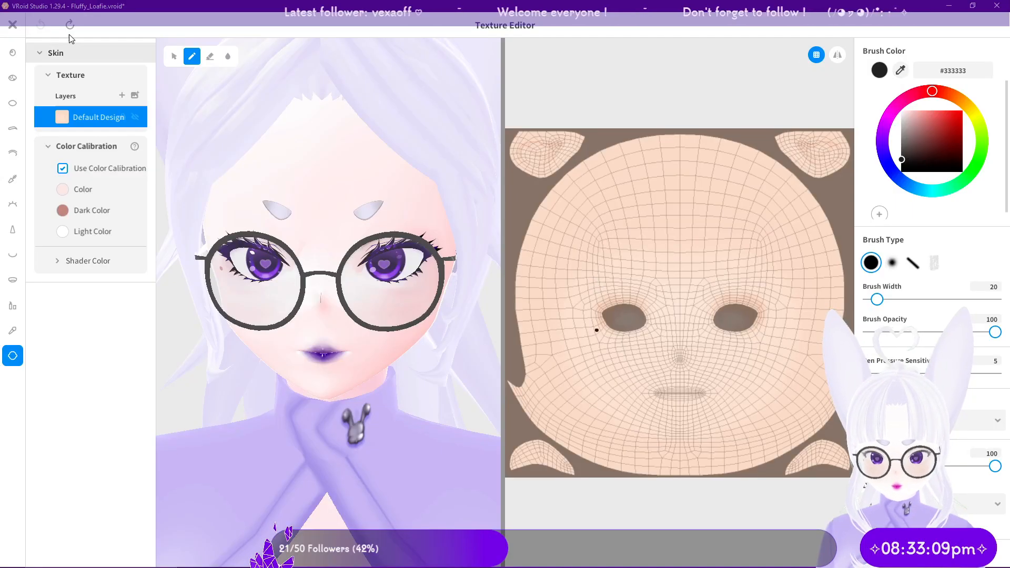
# Step: Close the texture editor without saving the edited items and browse the preset face skins
pyautogui.click(14, 24)
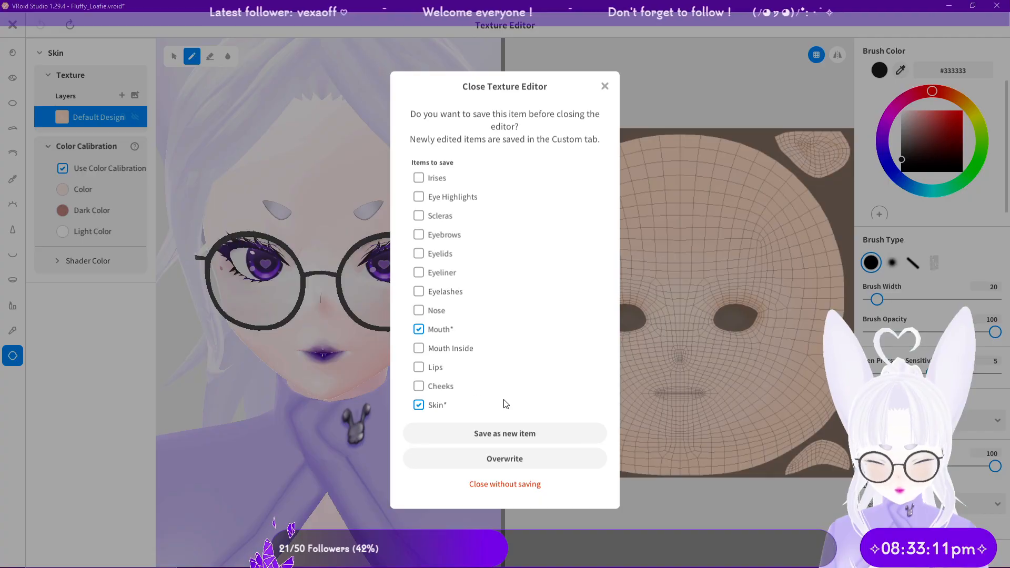
pyautogui.click(522, 483)
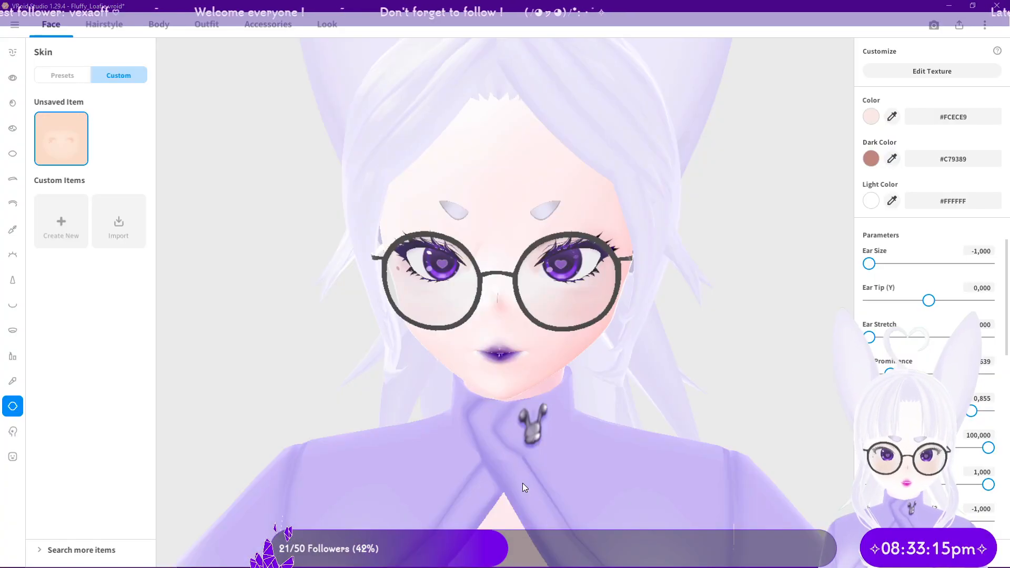
pyautogui.click(73, 74)
pyautogui.scroll(-3, 129, 349)
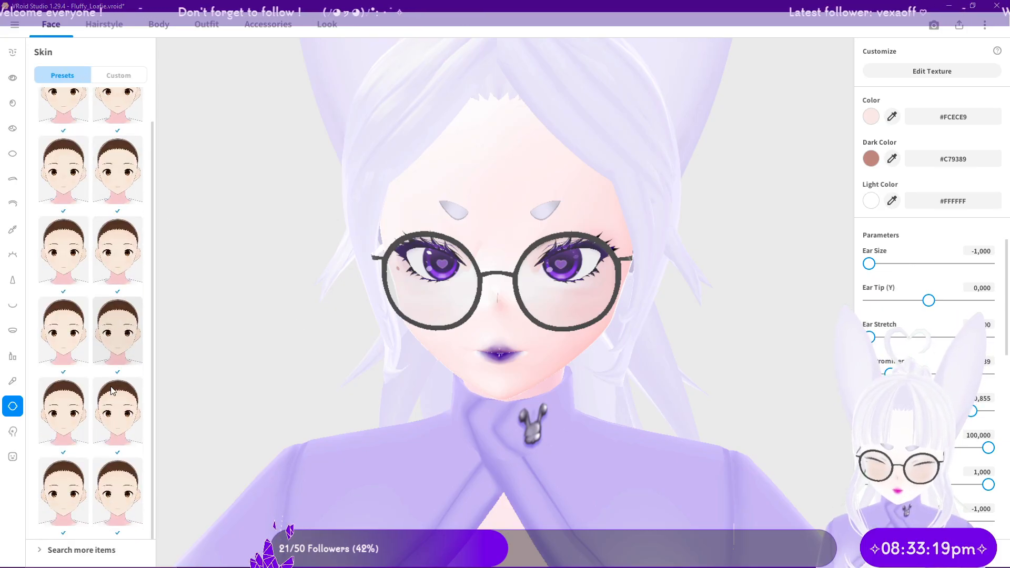
# Step: Try several face skin presets from the last rows and the first row on the model
pyautogui.click(118, 492)
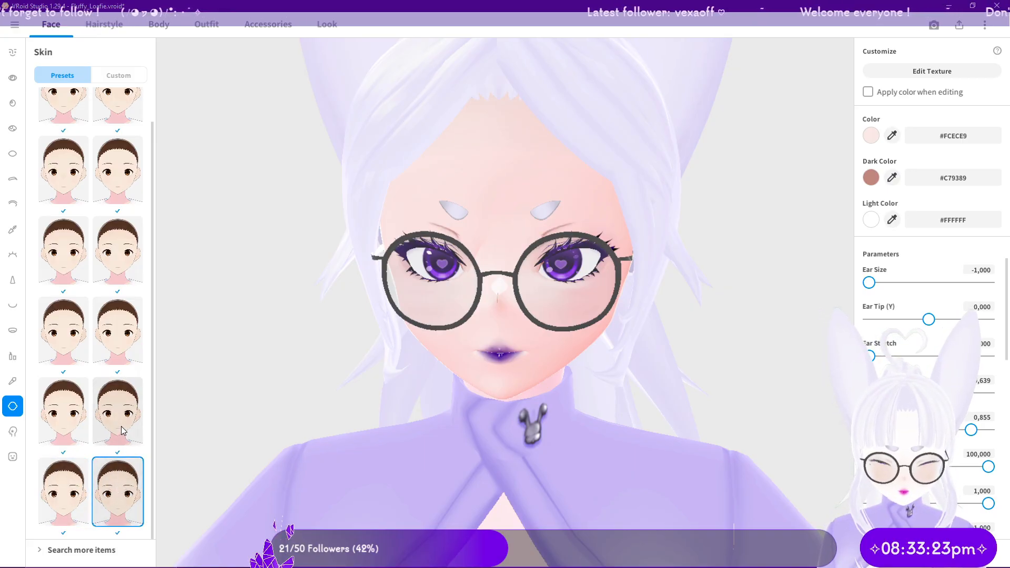
pyautogui.click(117, 410)
pyautogui.click(79, 410)
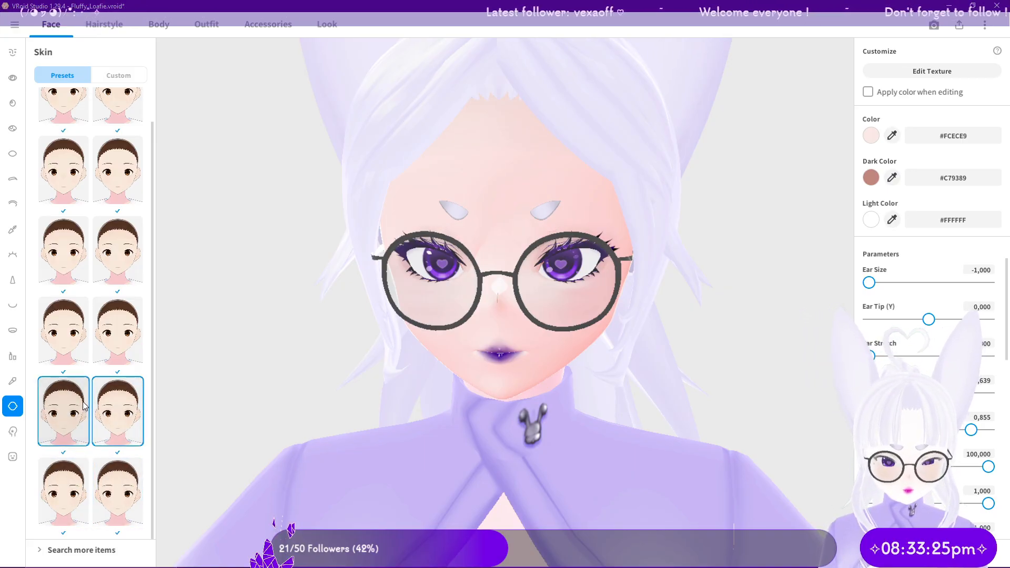
pyautogui.click(74, 334)
pyautogui.scroll(3, 96, 126)
pyautogui.click(117, 126)
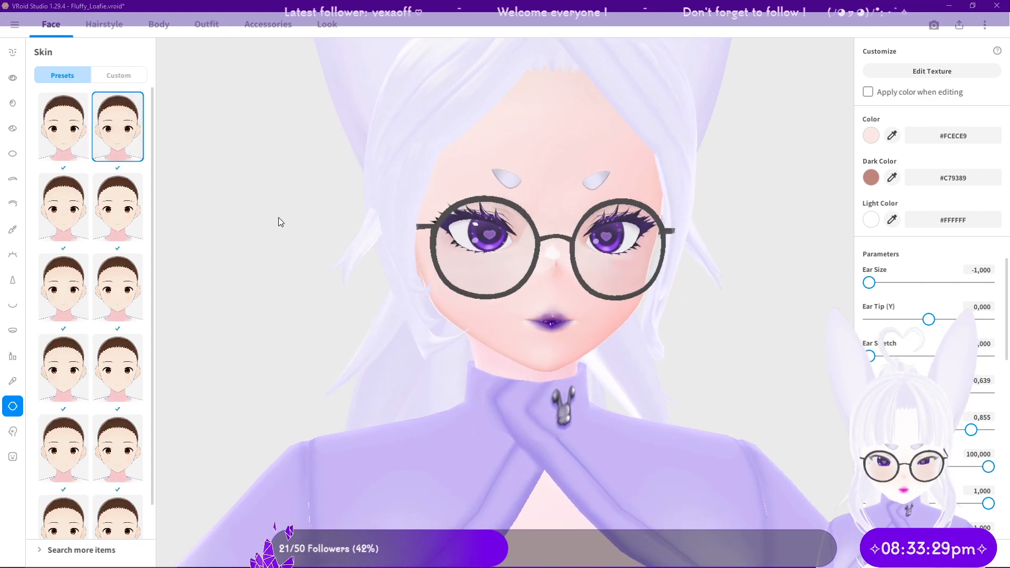
pyautogui.click(62, 135)
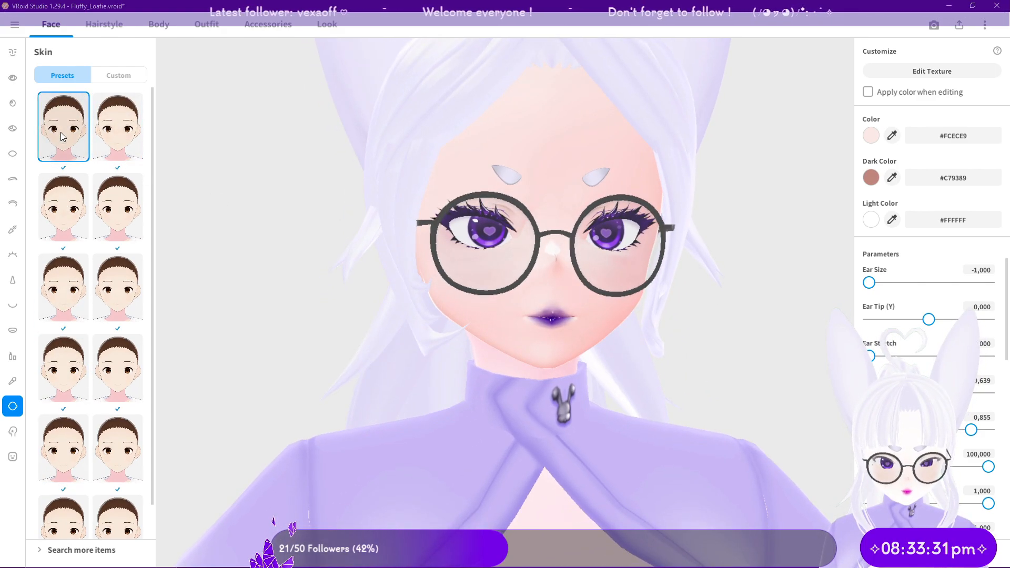
# Step: Compare the unsaved custom skin with the second skin preset, enabling color application when editing for that preset
pyautogui.click(124, 77)
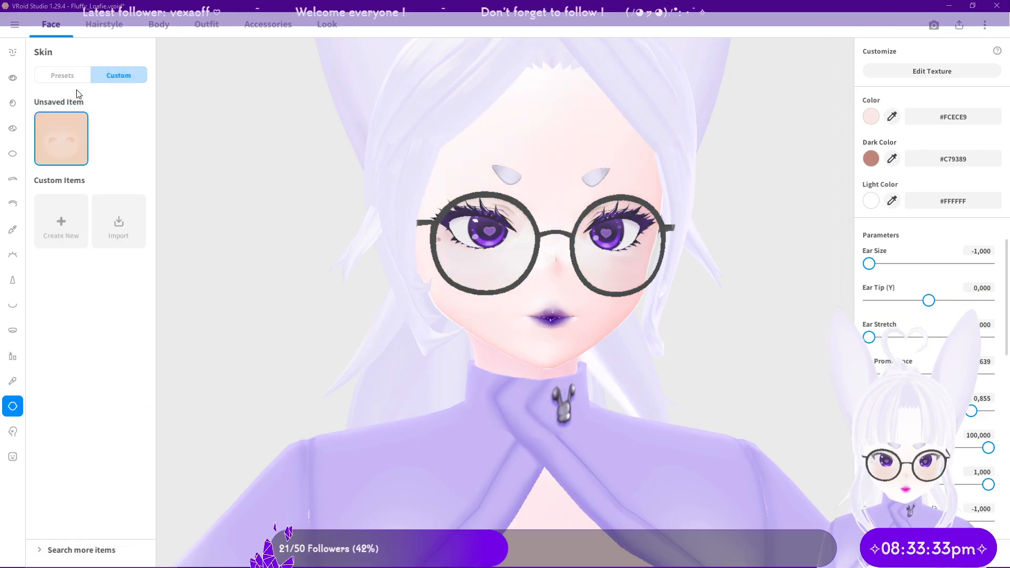
pyautogui.click(74, 78)
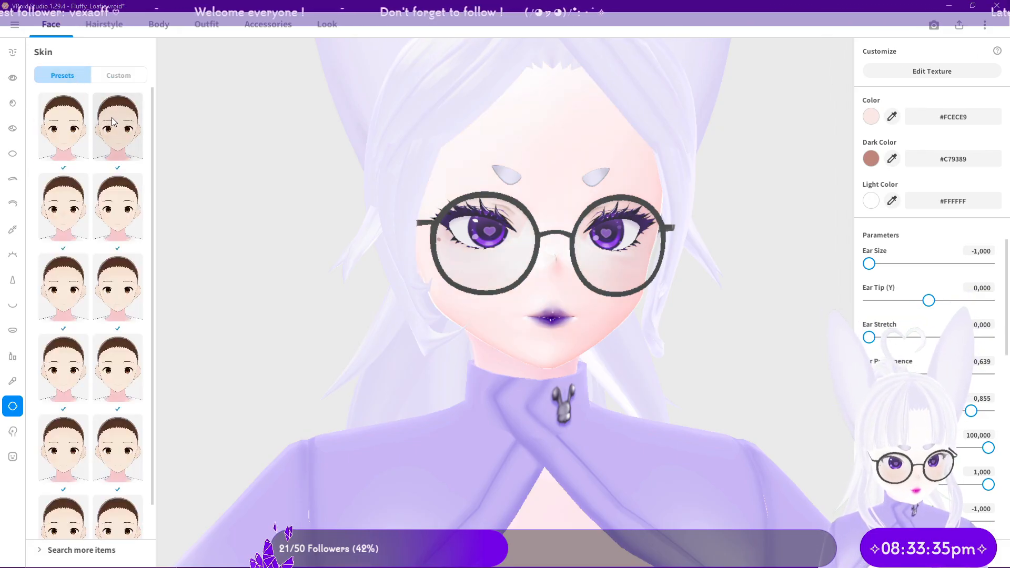
pyautogui.click(116, 132)
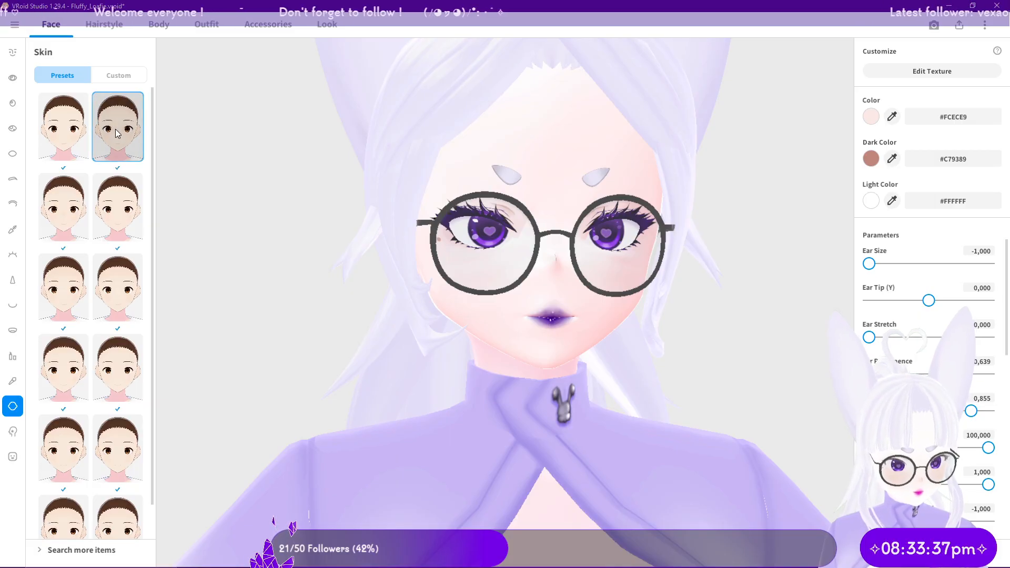
pyautogui.click(868, 93)
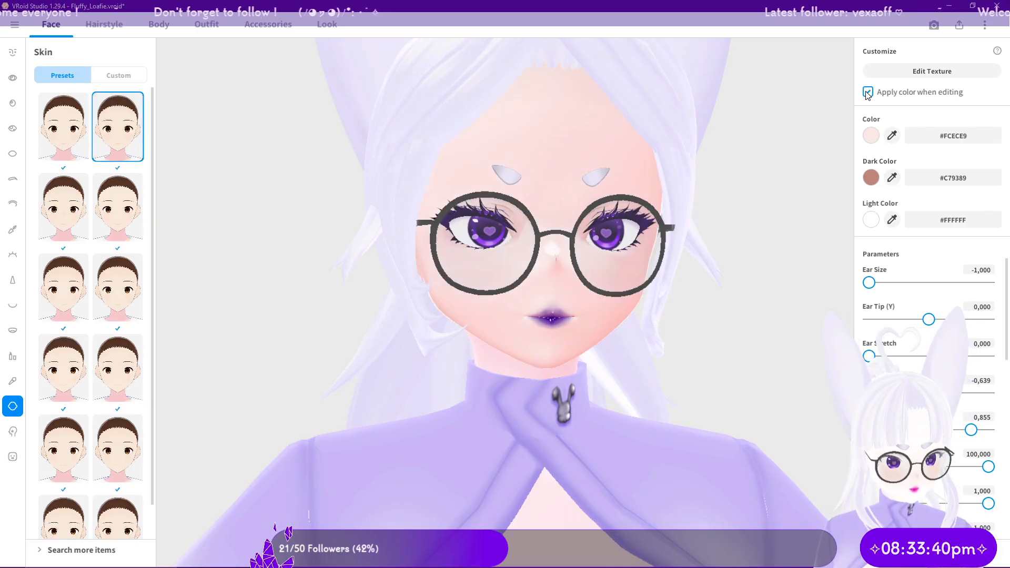
pyautogui.click(120, 78)
pyautogui.click(72, 130)
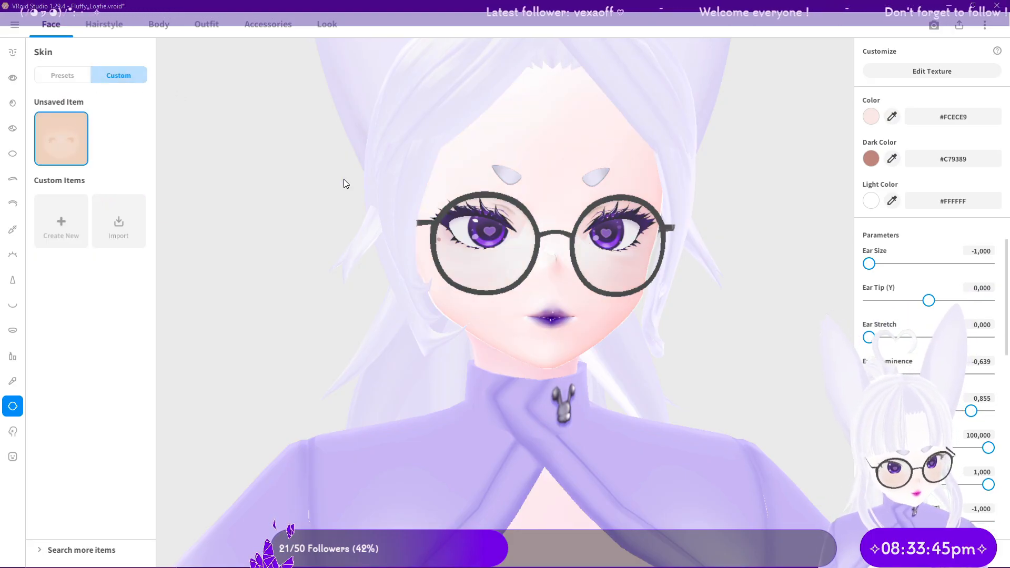
# Step: Try the skin presets in the second and third rows on the face
pyautogui.click(70, 80)
pyautogui.click(80, 205)
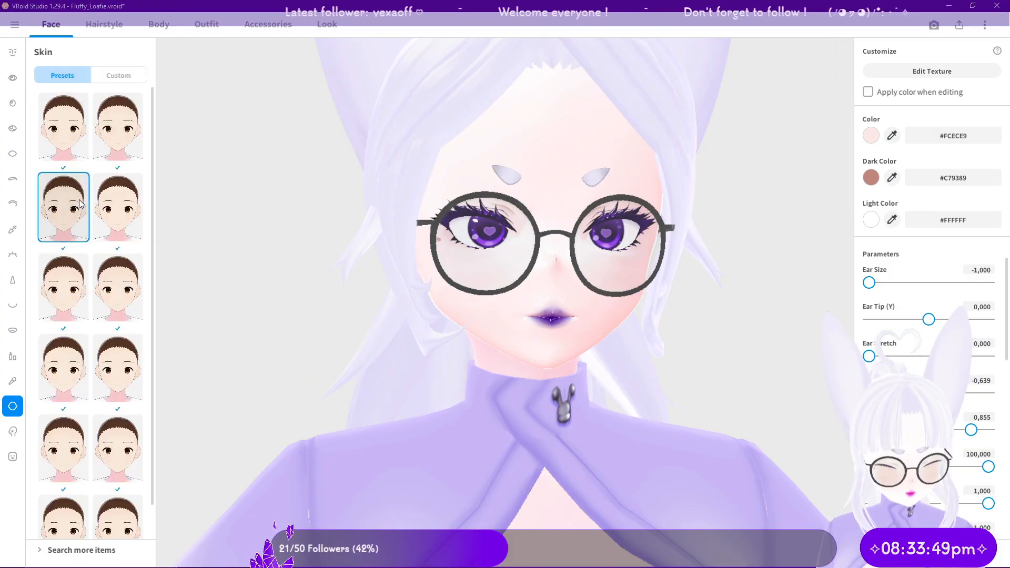
pyautogui.click(128, 219)
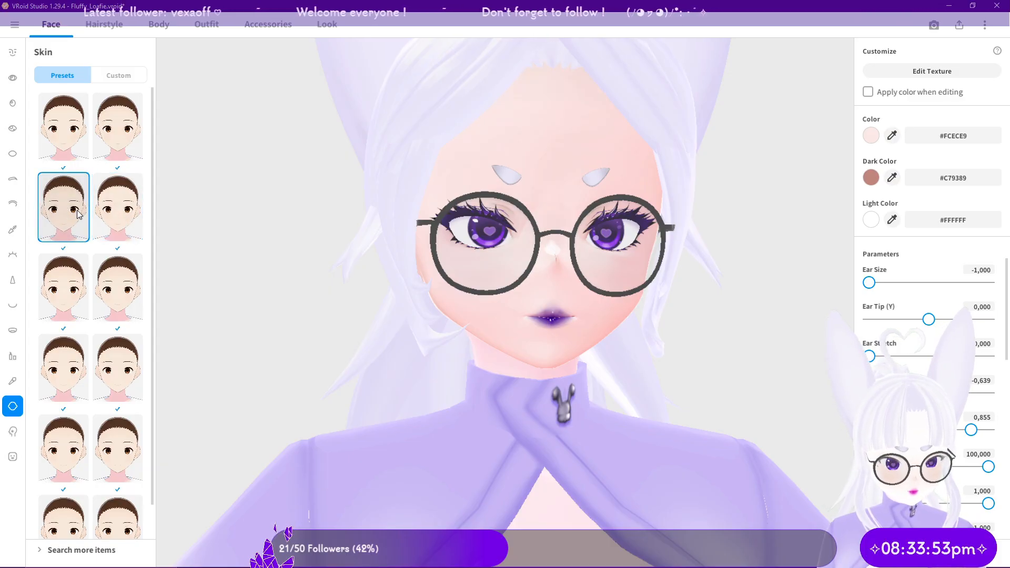
pyautogui.click(64, 285)
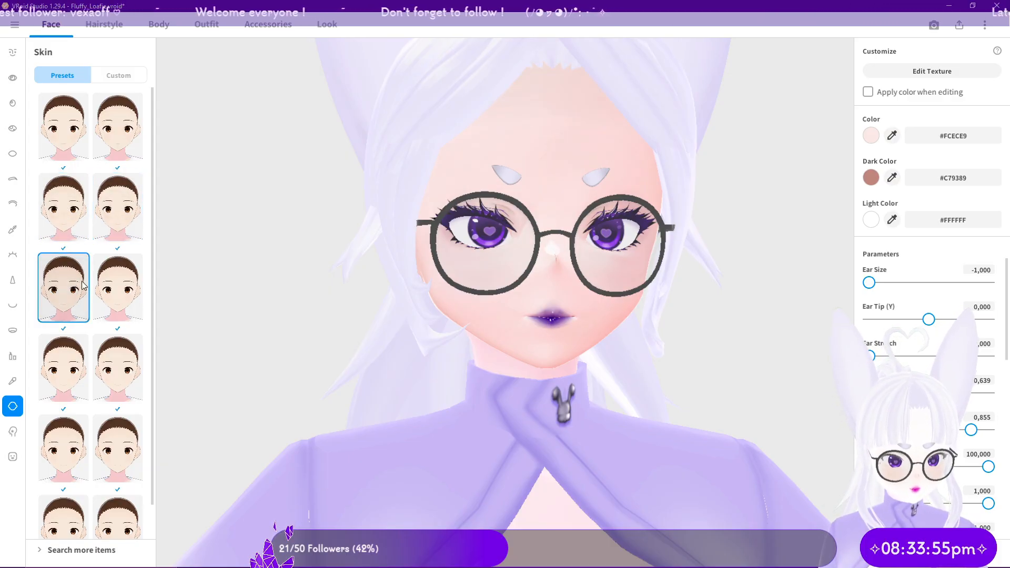
pyautogui.click(127, 294)
pyautogui.click(63, 208)
# Step: Apply the second skin preset of the second row and open its texture for editing without saving the temporary items
pyautogui.click(118, 208)
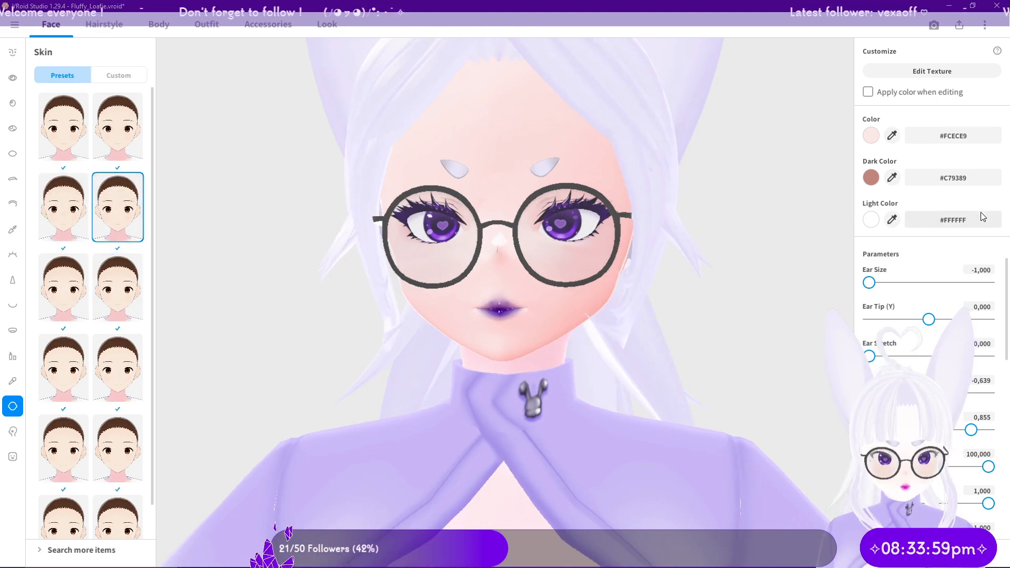
pyautogui.click(915, 68)
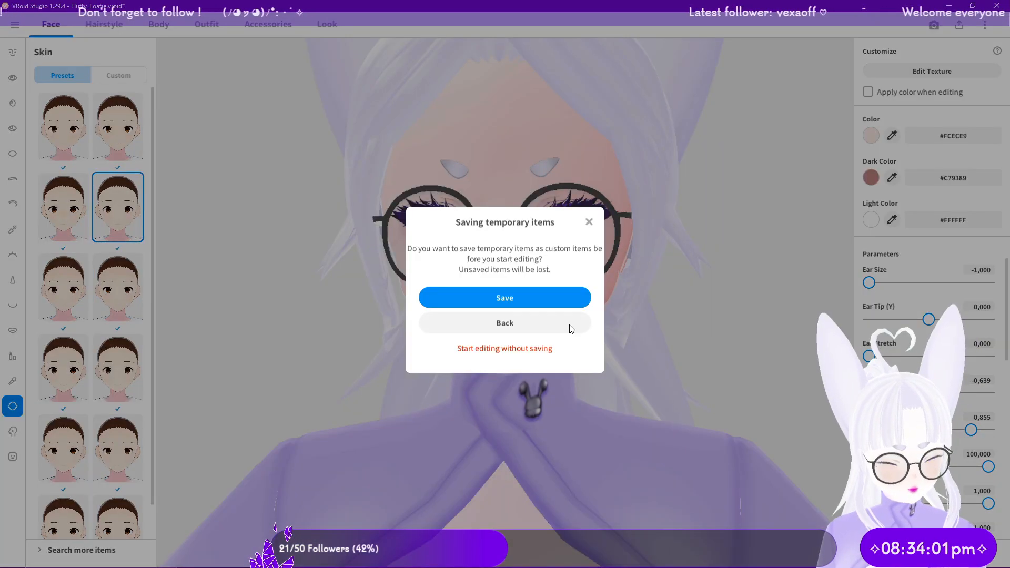
pyautogui.click(538, 348)
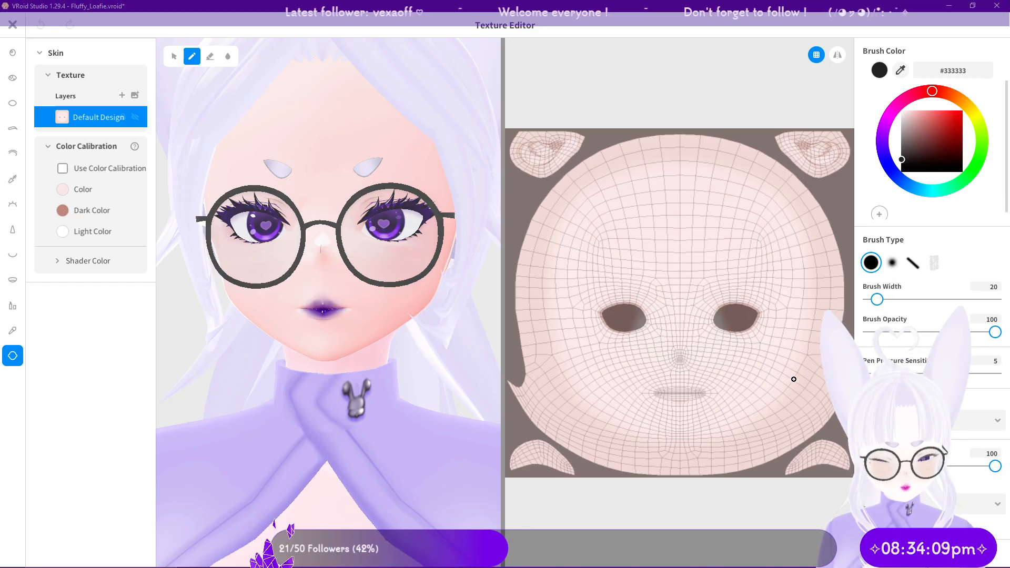
# Step: Paint a #333333 beauty mark under the eye on the skin texture with the hard round brush at width 20
pyautogui.scroll(1, 609, 338)
pyautogui.scroll(5, 609, 338)
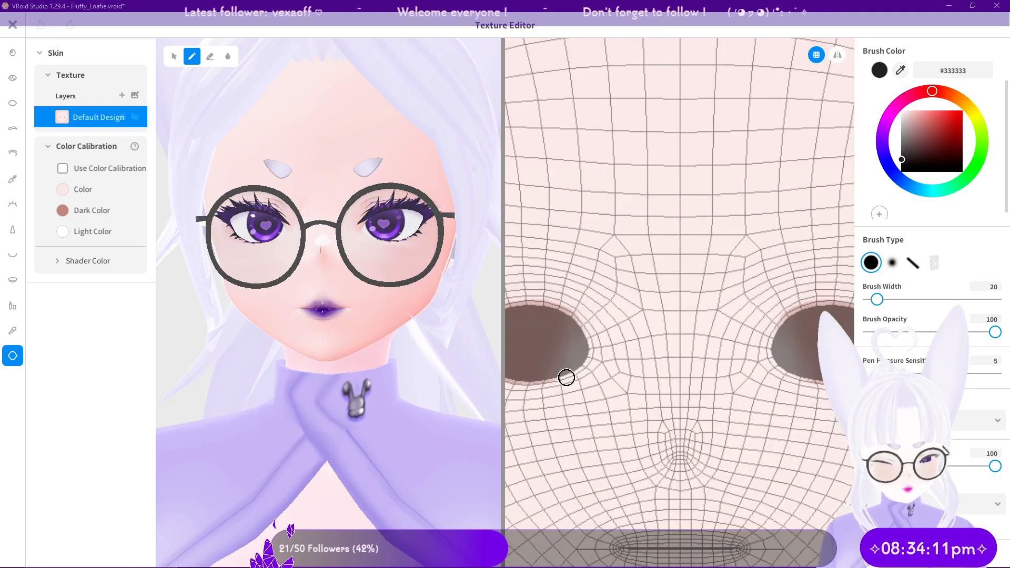
pyautogui.scroll(-1, 559, 380)
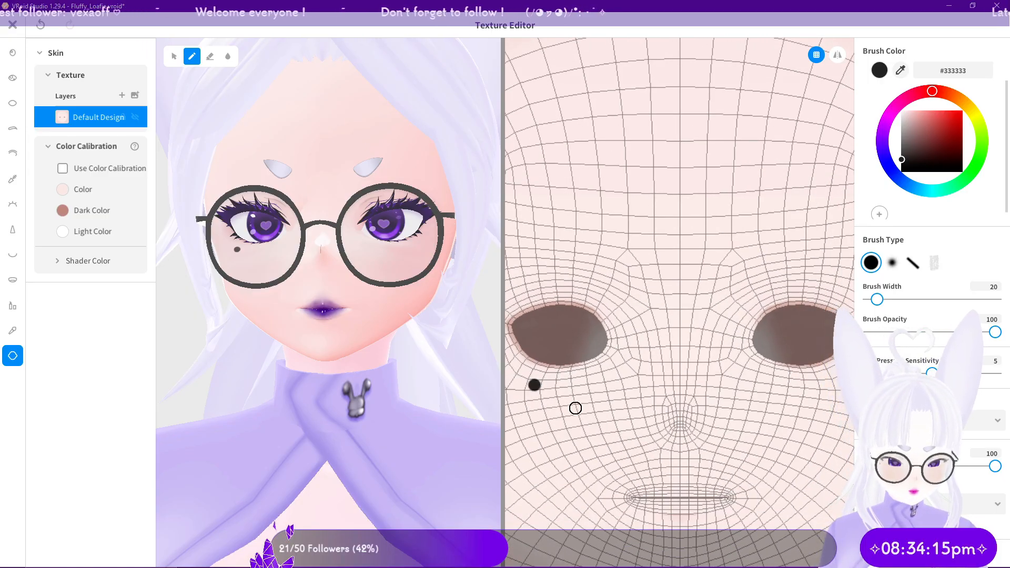
pyautogui.scroll(-4, 368, 340)
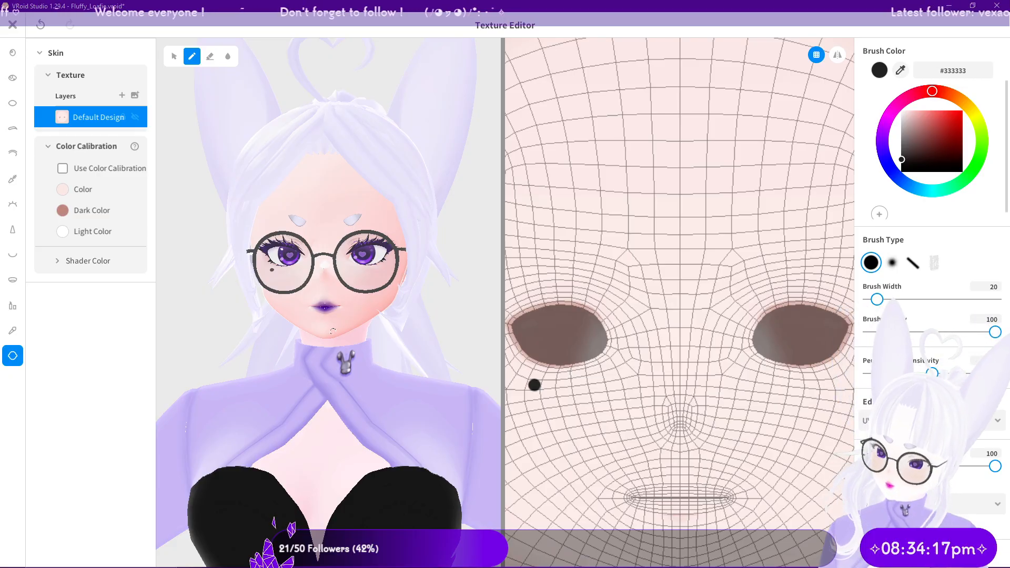
# Step: Switch to Krita to examine the beauty mark on the face in Persona_FL_V3.kra, and return to VRoid Studio
pyautogui.press('alt')
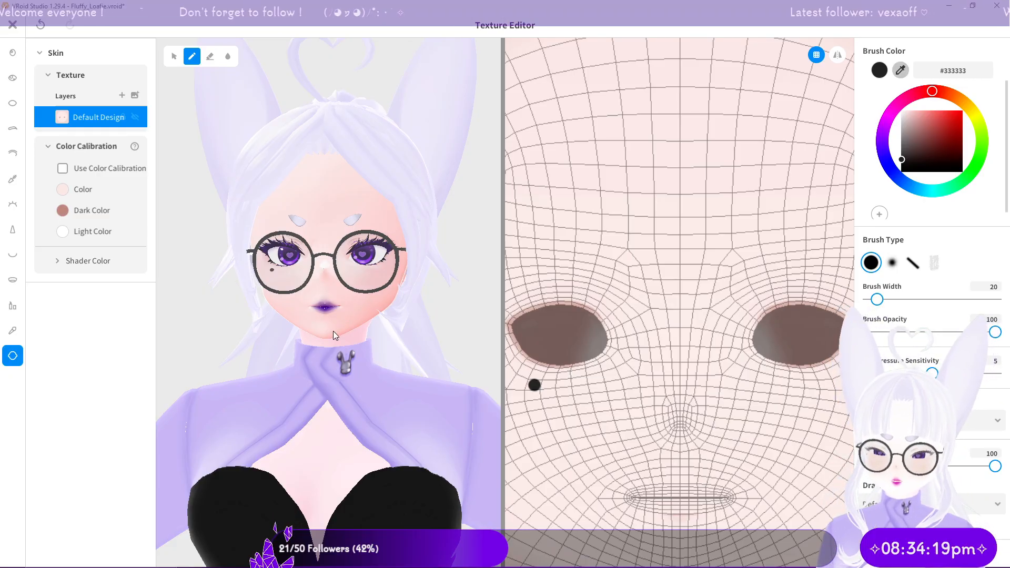
pyautogui.hotkey('alt', 'Tab')
pyautogui.scroll(5, 578, 200)
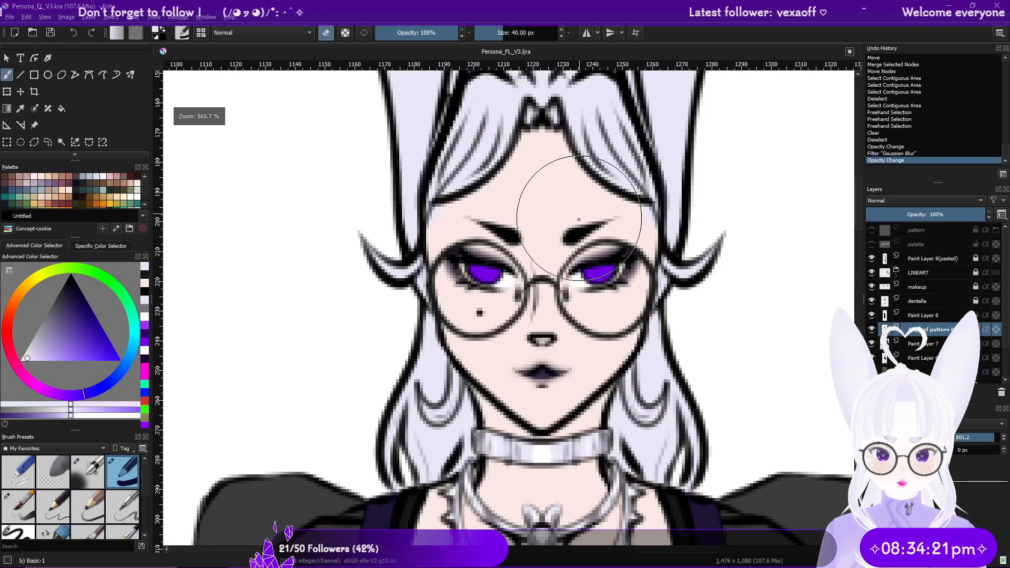
pyautogui.hotkey('alt', 'Tab')
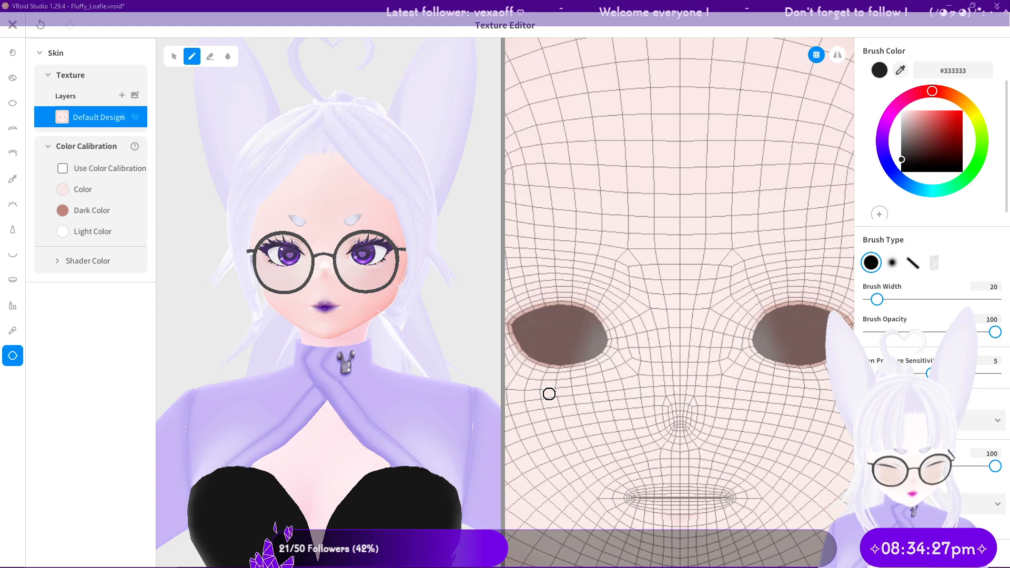
# Step: Undo the oversized dot and paint a smaller #333333 beauty mark under the eye with a brush width of 13
pyautogui.hotkey('ctrl', 'z')
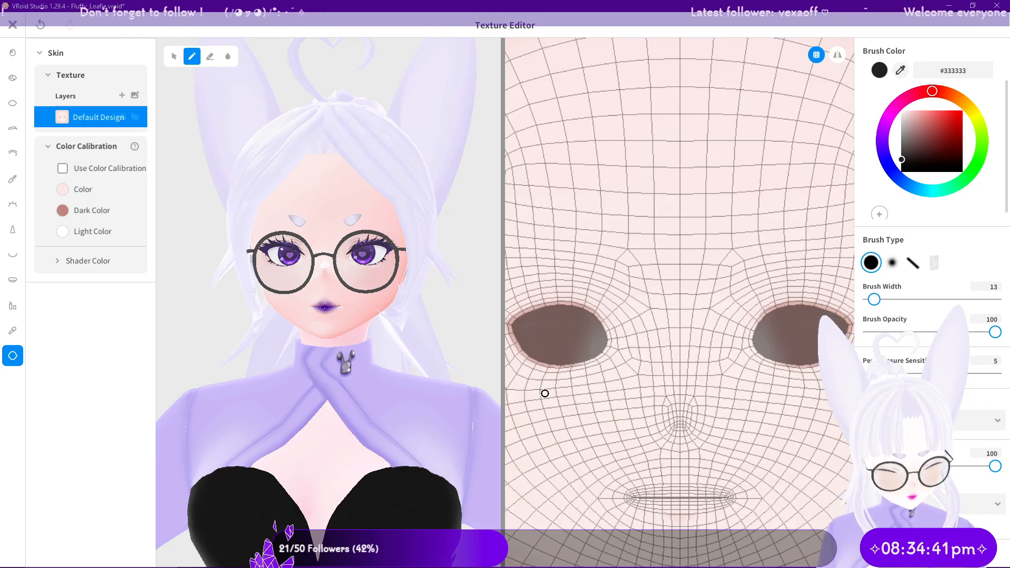
pyautogui.click(546, 393)
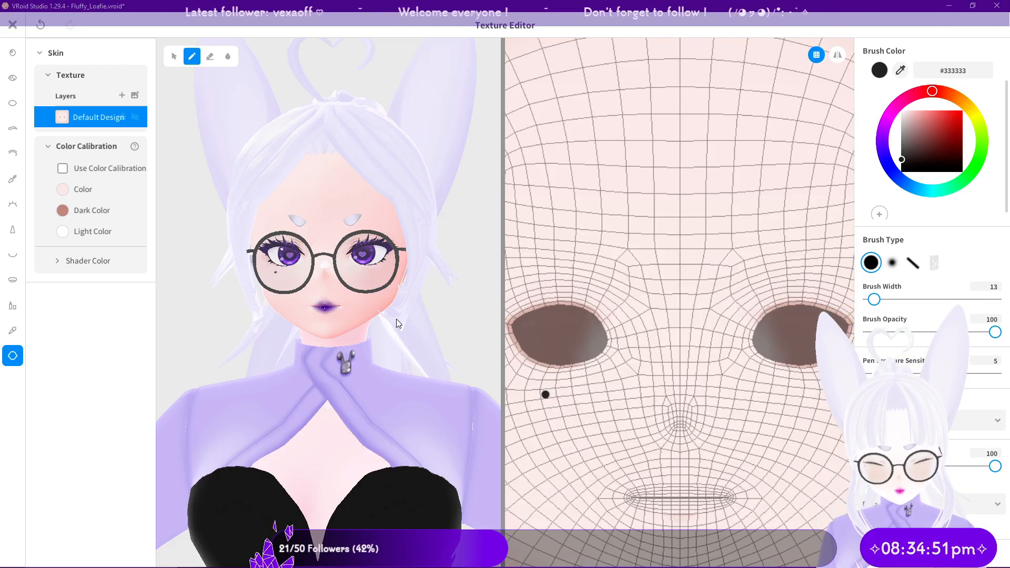
pyautogui.scroll(-2, 396, 319)
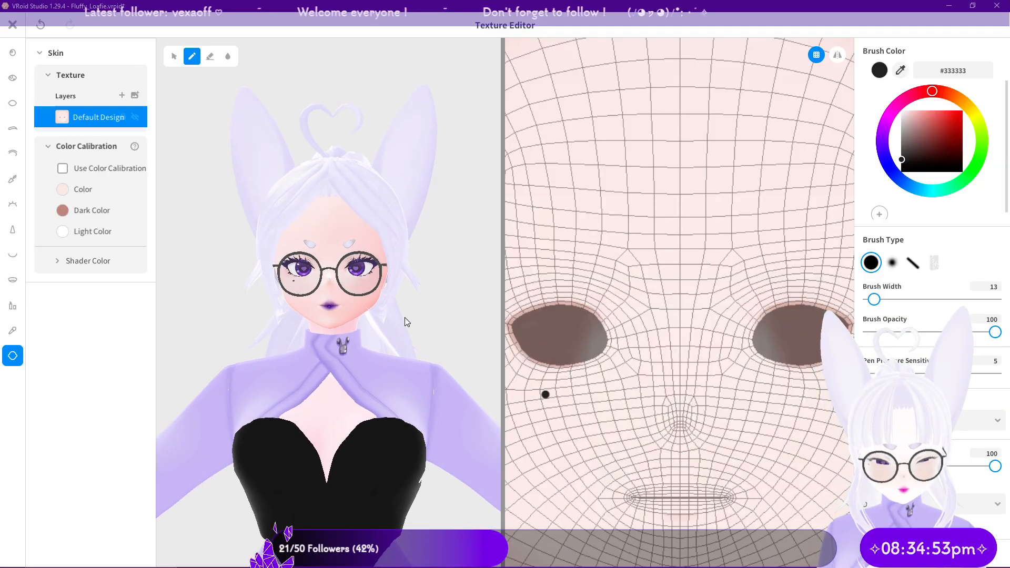
# Step: Enable color calibration for the skin and set its dark color to #5D4A47, checking the face up close
pyautogui.click(63, 169)
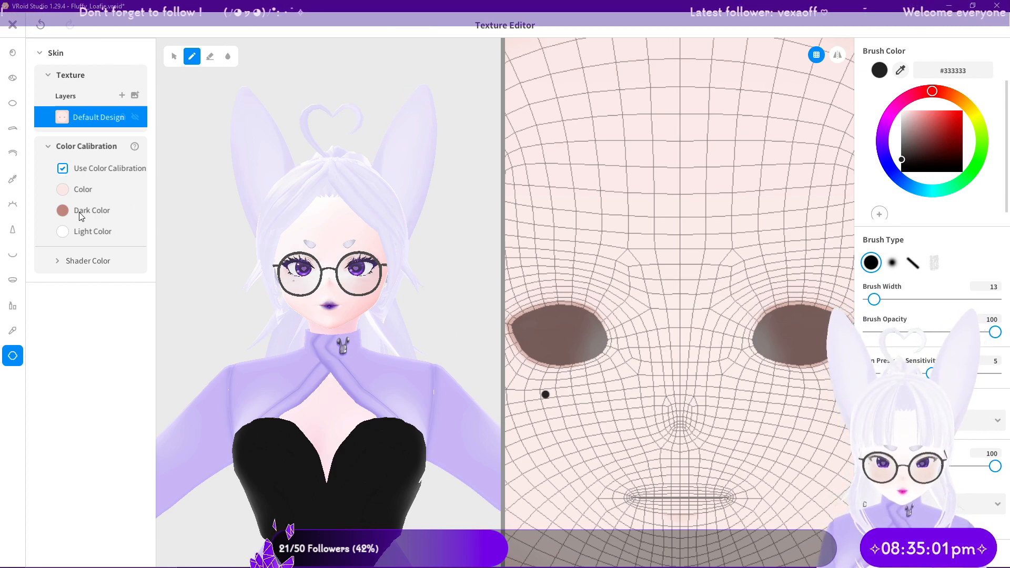
pyautogui.click(62, 211)
pyautogui.moveTo(134, 274); pyautogui.dragTo(127, 298)
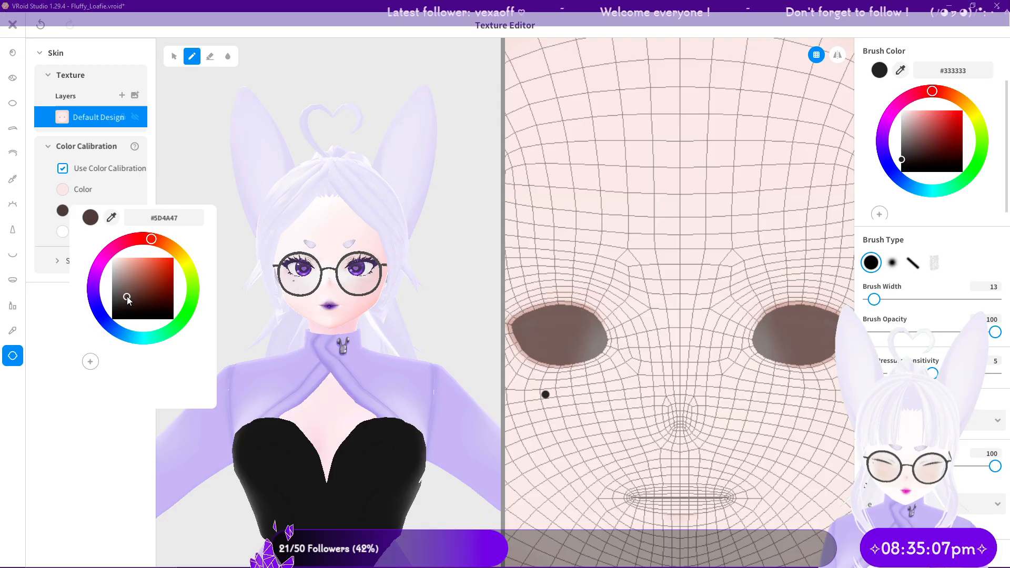
pyautogui.scroll(5, 252, 287)
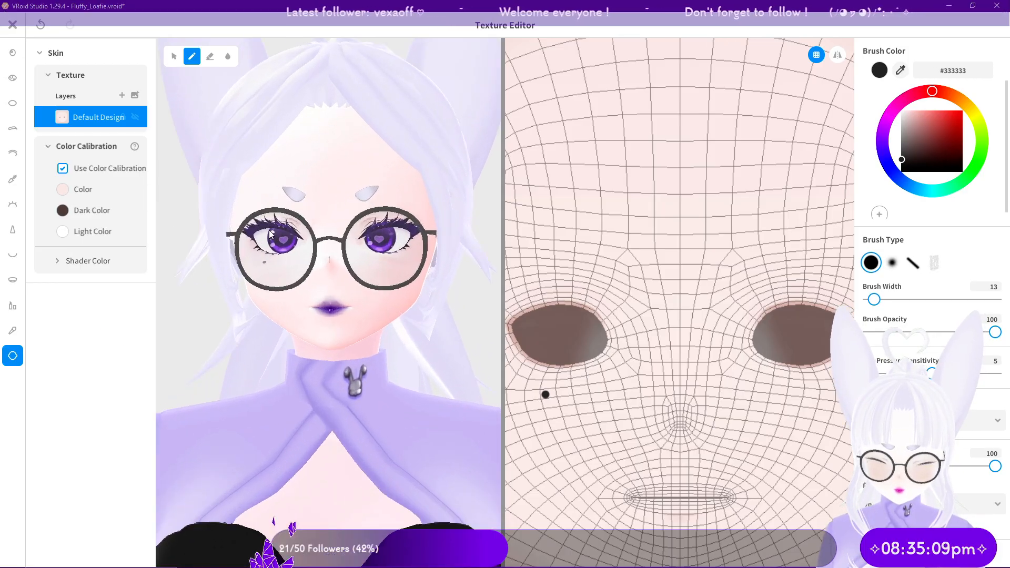
pyautogui.scroll(-5, 268, 233)
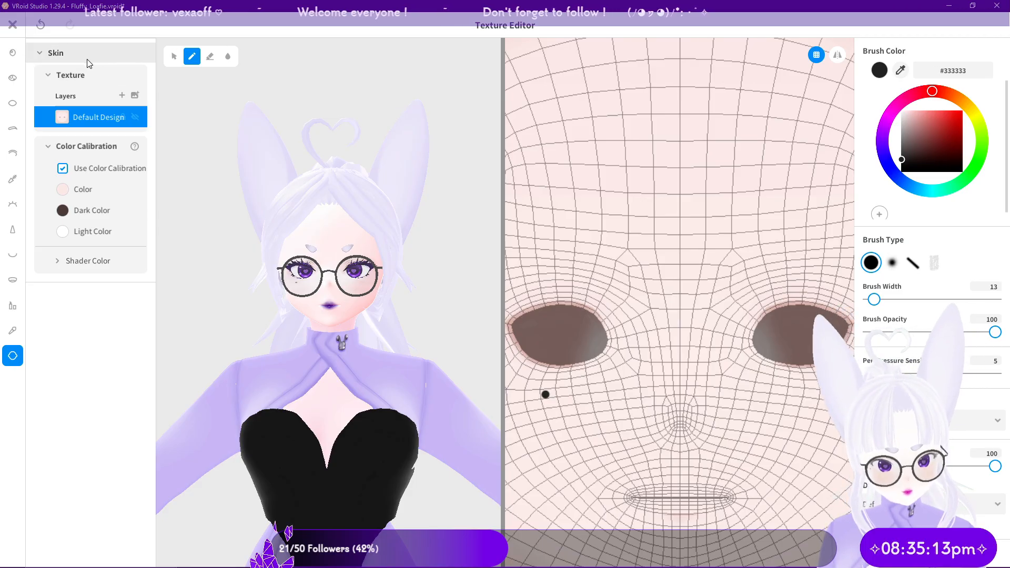
# Step: Paint broad #333333 strokes around both eyes on the skin texture with the soft round brush at width 58
pyautogui.scroll(-2, 564, 292)
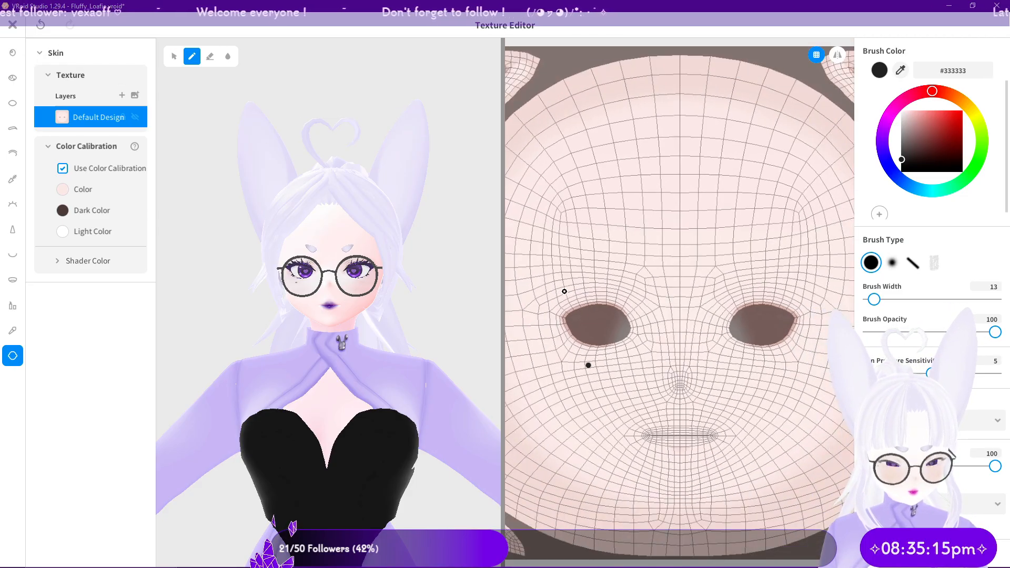
pyautogui.click(897, 266)
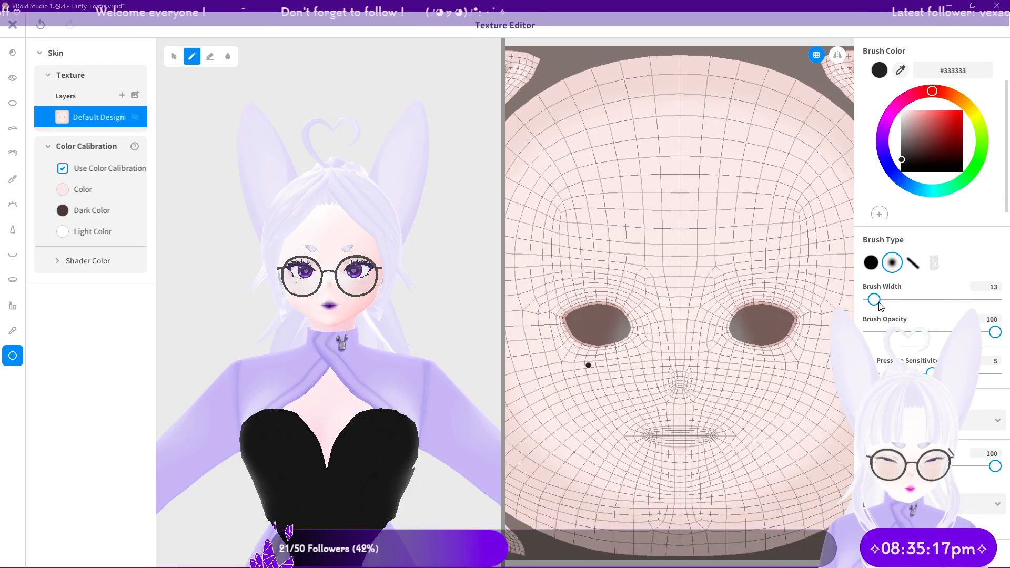
pyautogui.moveTo(634, 311)
pyautogui.mouseDown()
pyautogui.moveTo(577, 297)
pyautogui.moveTo(568, 311)
pyautogui.moveTo(591, 307)
pyautogui.moveTo(575, 295)
pyautogui.moveTo(647, 309)
pyautogui.moveTo(622, 267)
pyautogui.moveTo(561, 295)
pyautogui.moveTo(612, 292)
pyautogui.mouseUp()
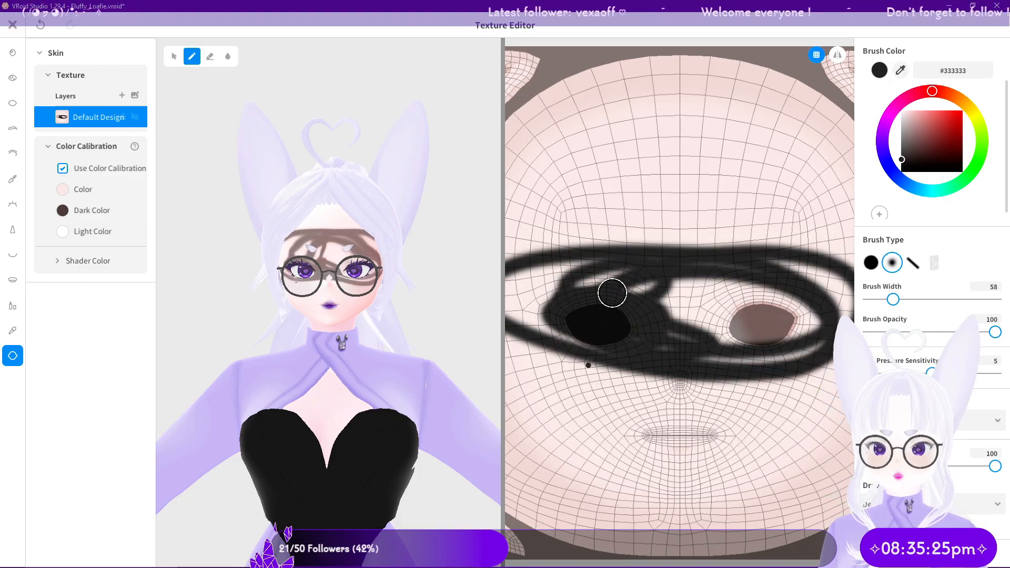
# Step: Undo the dark brush strokes painted around the eyes on the face skin texture
pyautogui.hotkey('ctrl', 'z')
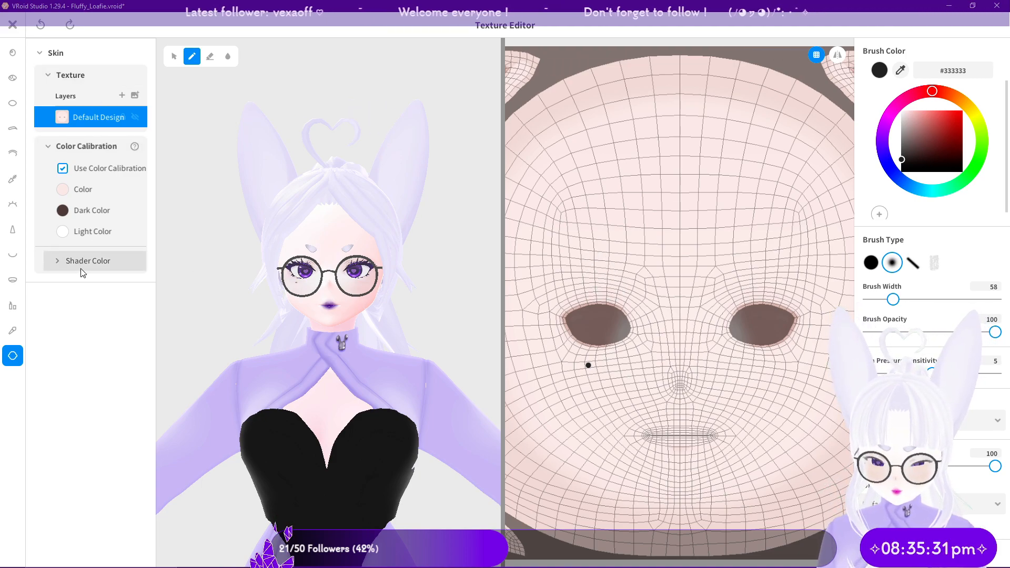
pyautogui.click(46, 53)
pyautogui.click(47, 53)
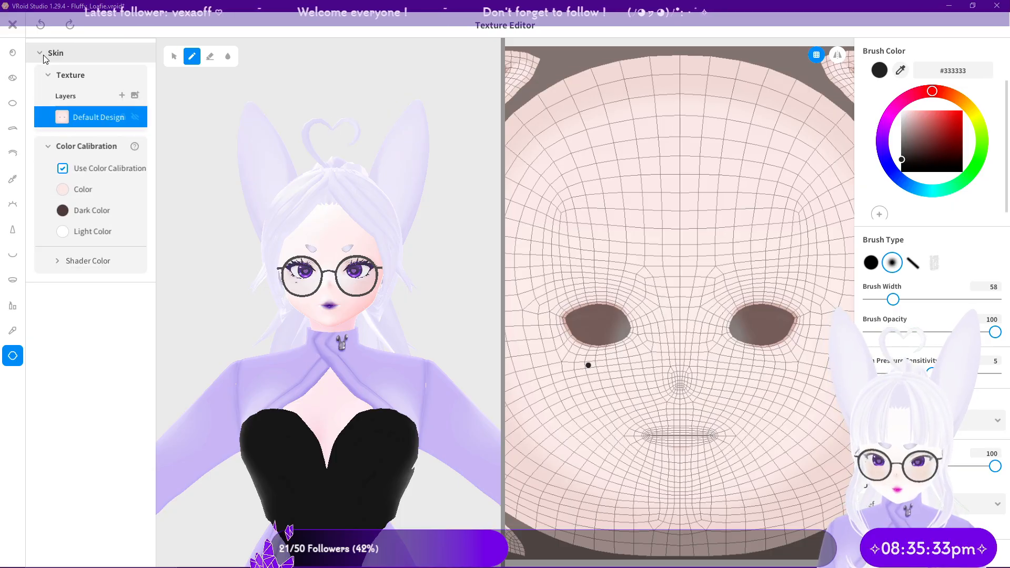
# Step: Try painting dark strokes above one eye on a new skin layer, and undo both the strokes and the layer
pyautogui.click(121, 95)
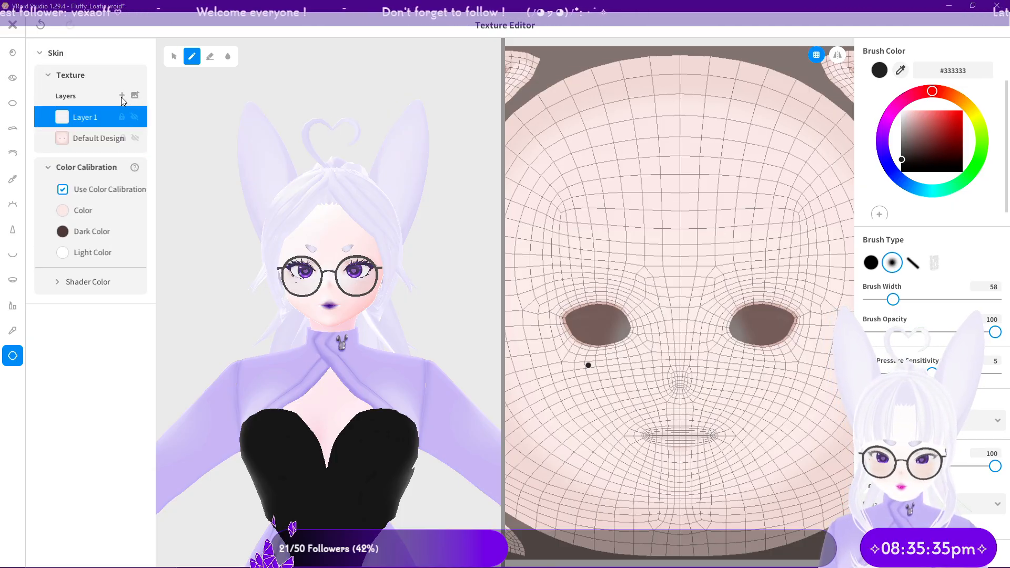
pyautogui.moveTo(561, 300)
pyautogui.mouseDown()
pyautogui.moveTo(595, 293)
pyautogui.moveTo(620, 313)
pyautogui.mouseUp()
pyautogui.moveTo(508, 310)
pyautogui.mouseDown()
pyautogui.moveTo(547, 266)
pyautogui.moveTo(670, 286)
pyautogui.mouseUp()
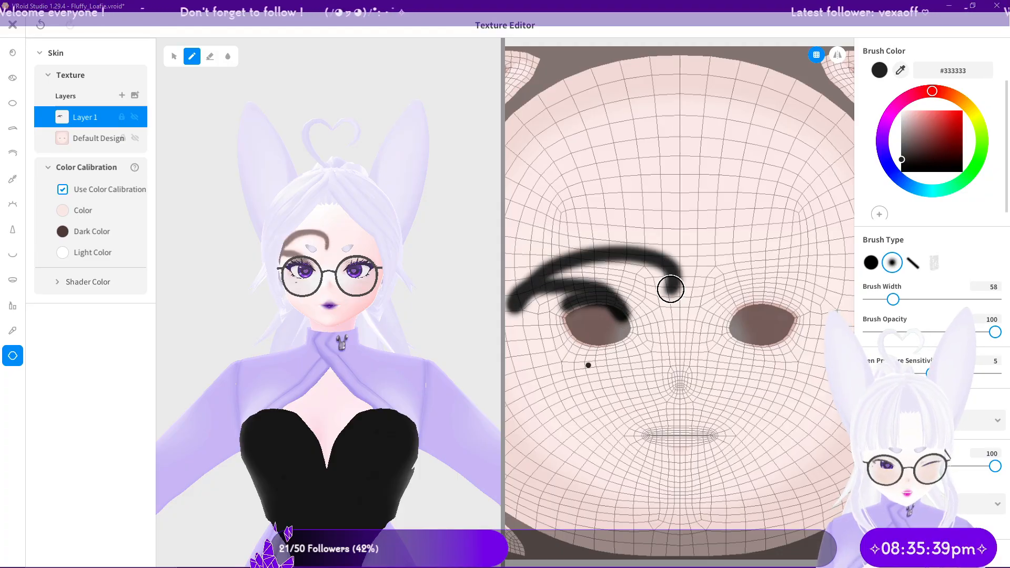
pyautogui.hotkey('ctrl', 'z')
pyautogui.hotkey('ctrl', 'z')
pyautogui.hotkey('ctrl', 'z')
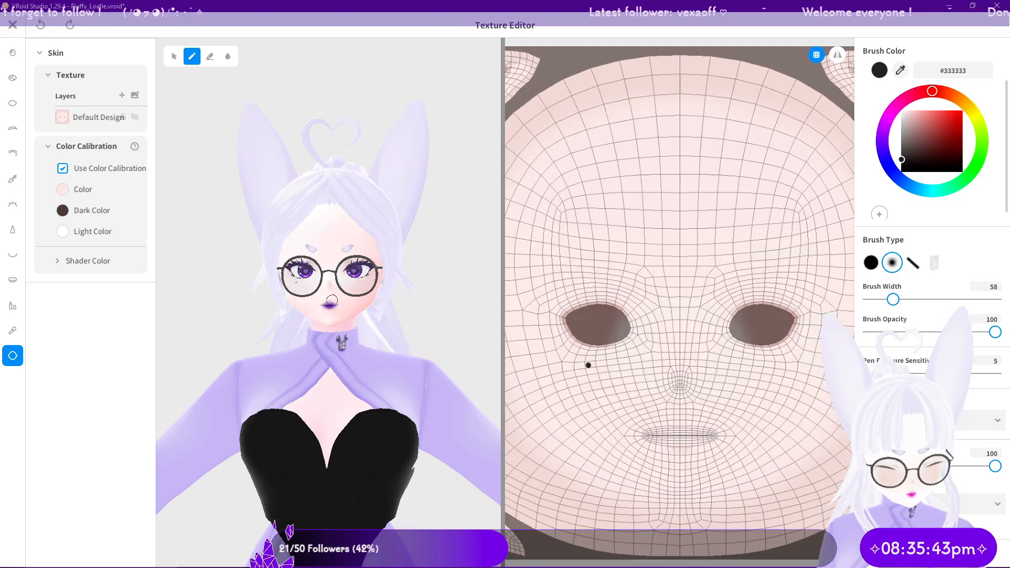
# Step: Set the skin's Dark Color in the color calibration to black
pyautogui.scroll(2, 329, 302)
pyautogui.scroll(3, 263, 271)
pyautogui.scroll(-3, 247, 272)
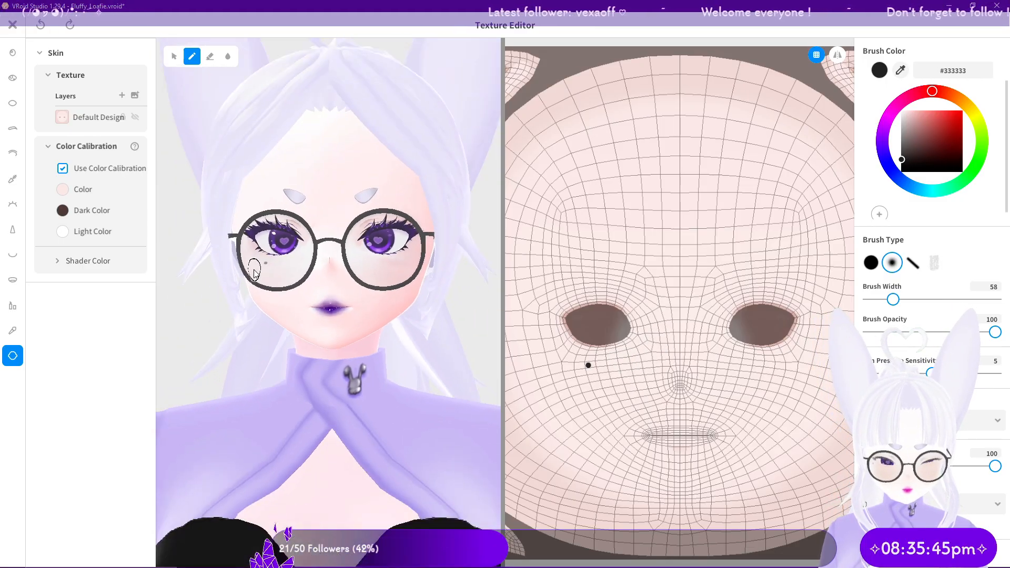
pyautogui.click(62, 169)
pyautogui.click(62, 169)
pyautogui.click(64, 213)
pyautogui.moveTo(130, 267); pyautogui.dragTo(112, 318)
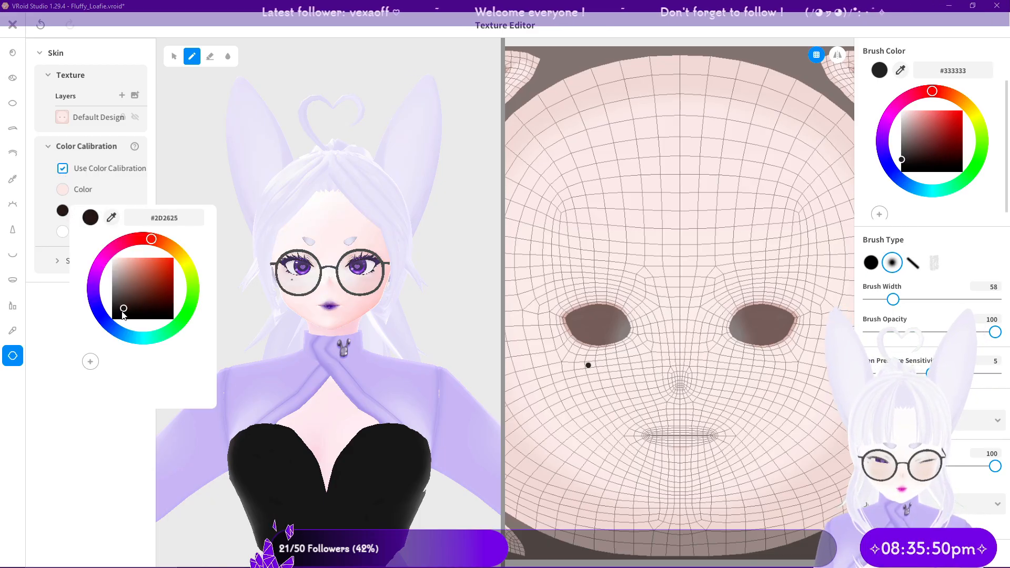
pyautogui.click(69, 339)
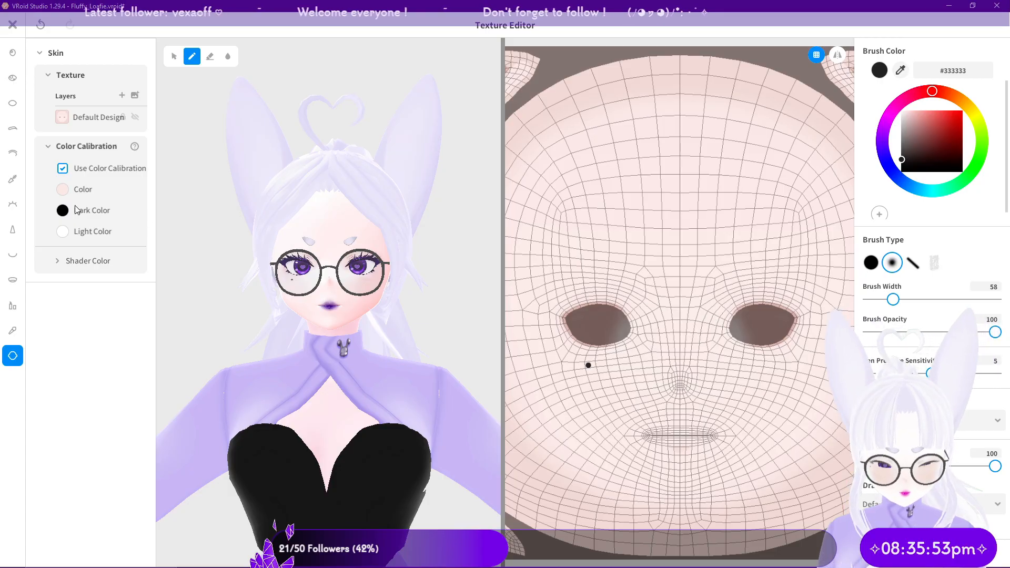
# Step: Set the skin's Light Color in the color calibration to #FFFCFC
pyautogui.click(64, 232)
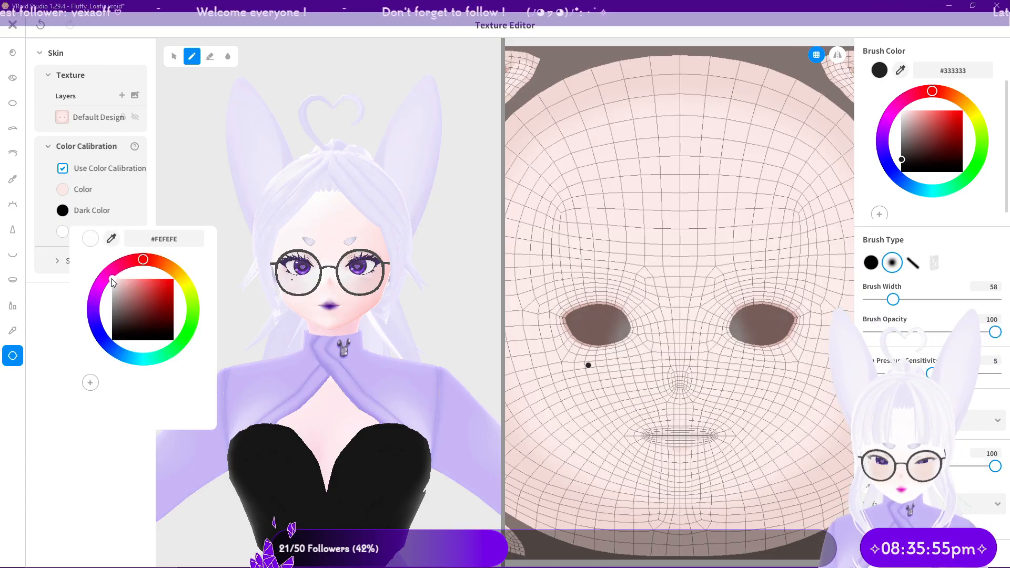
pyautogui.moveTo(115, 279); pyautogui.dragTo(113, 277)
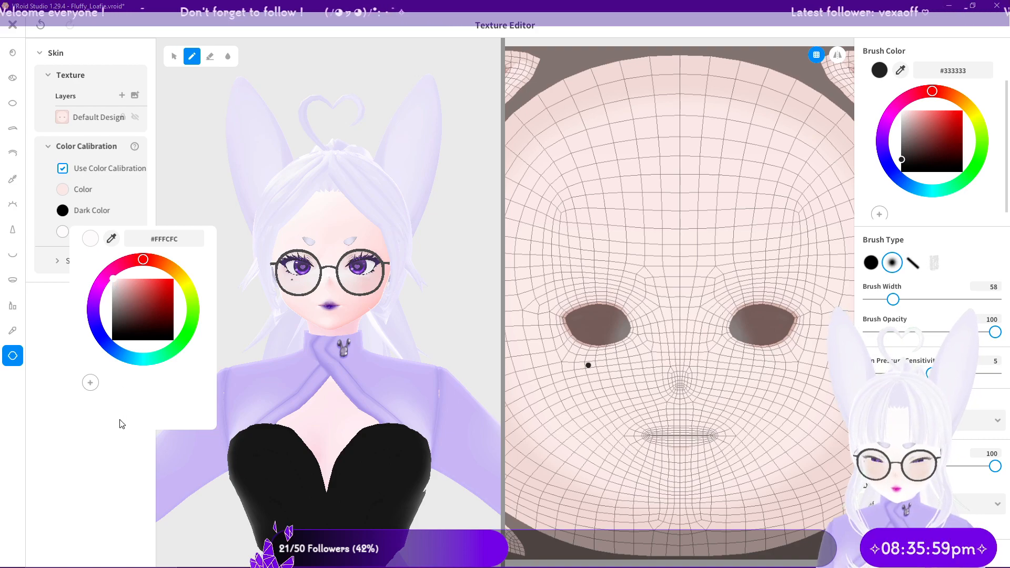
pyautogui.click(120, 447)
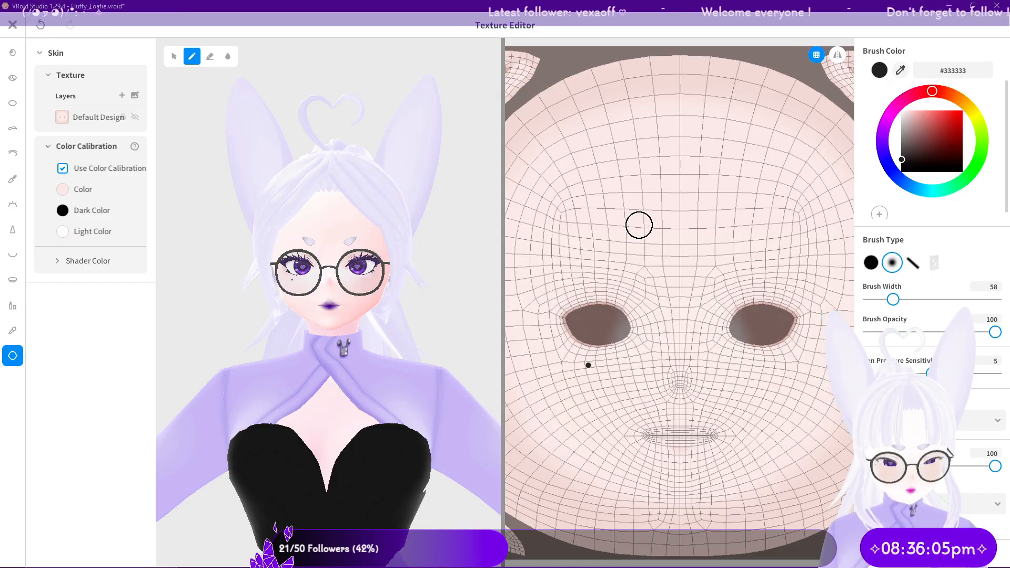
# Step: Try painting dark eyeliner over the eyes on the Default Design layer, first without and then with mirroring, undoing each stroke
pyautogui.click(95, 117)
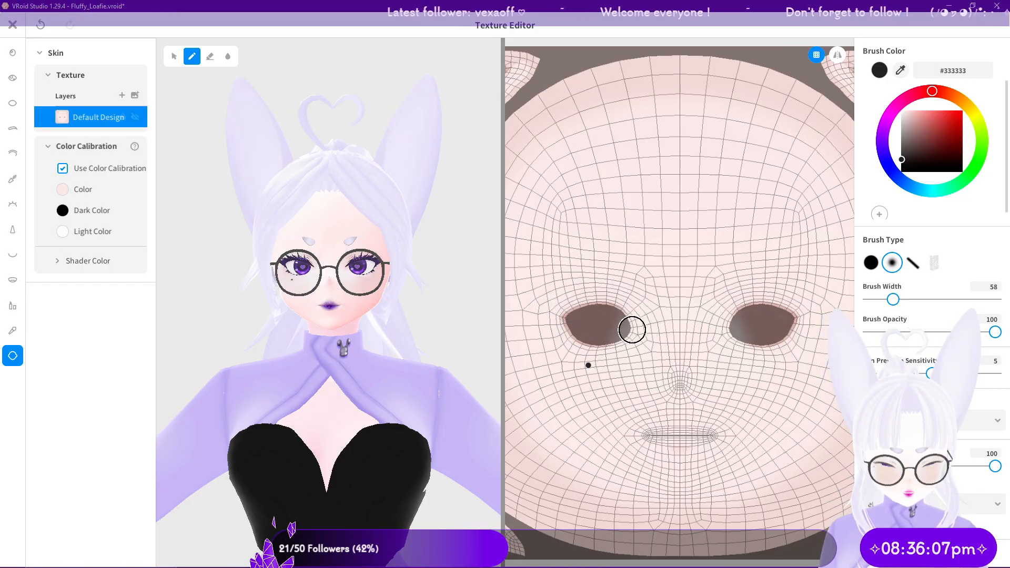
pyautogui.moveTo(573, 321)
pyautogui.mouseDown()
pyautogui.moveTo(566, 311)
pyautogui.moveTo(579, 326)
pyautogui.moveTo(561, 331)
pyautogui.moveTo(652, 313)
pyautogui.moveTo(579, 327)
pyautogui.moveTo(640, 295)
pyautogui.moveTo(586, 279)
pyautogui.moveTo(702, 322)
pyautogui.moveTo(715, 318)
pyautogui.mouseUp()
pyautogui.hotkey('ctrl', 'z')
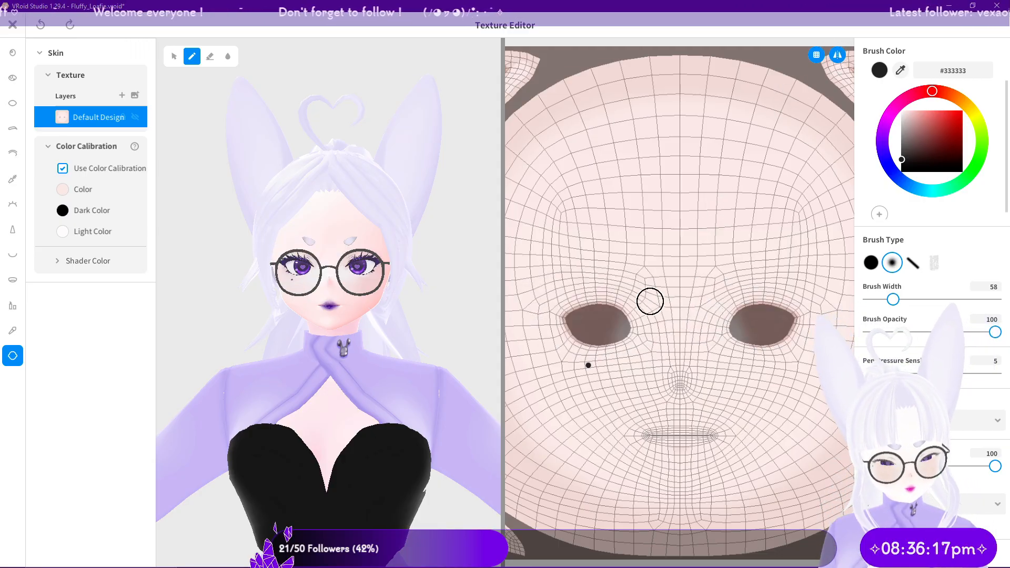
pyautogui.moveTo(626, 318); pyautogui.dragTo(570, 305)
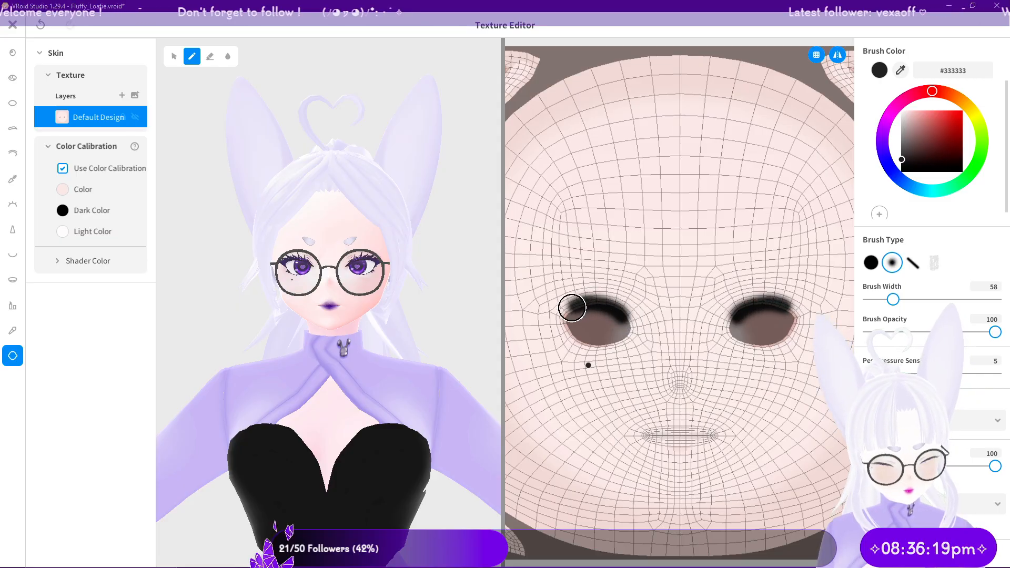
pyautogui.hotkey('ctrl', 'z')
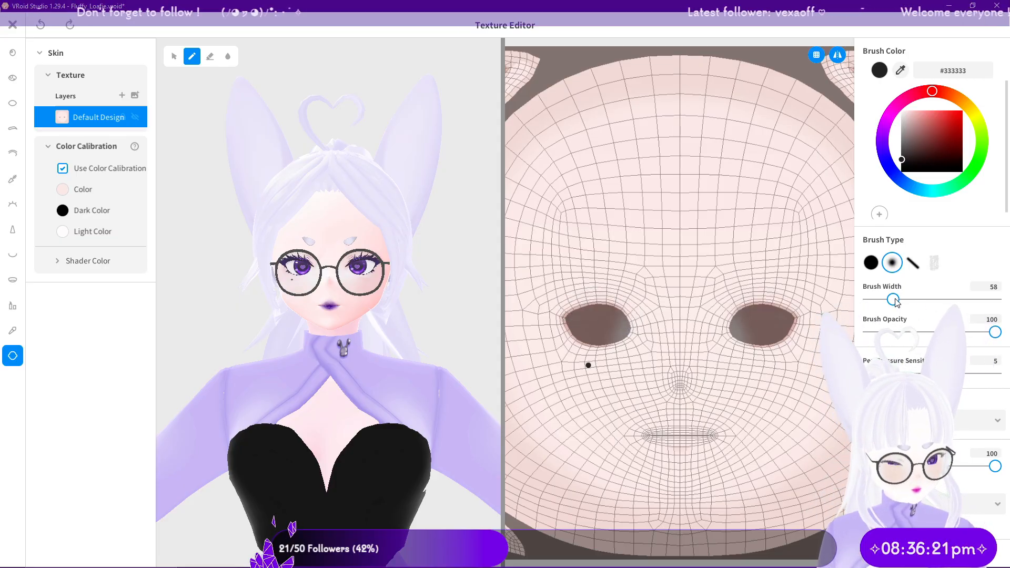
# Step: Try soft, dark mirrored eyeshadow at the outer eye corners with a brush width of 160, undoing each attempt
pyautogui.moveTo(577, 305)
pyautogui.mouseDown()
pyautogui.moveTo(605, 300)
pyautogui.moveTo(564, 309)
pyautogui.moveTo(559, 323)
pyautogui.moveTo(589, 329)
pyautogui.moveTo(600, 314)
pyautogui.moveTo(562, 323)
pyautogui.moveTo(594, 332)
pyautogui.mouseUp()
pyautogui.moveTo(374, 311); pyautogui.dragTo(414, 313, button='right')
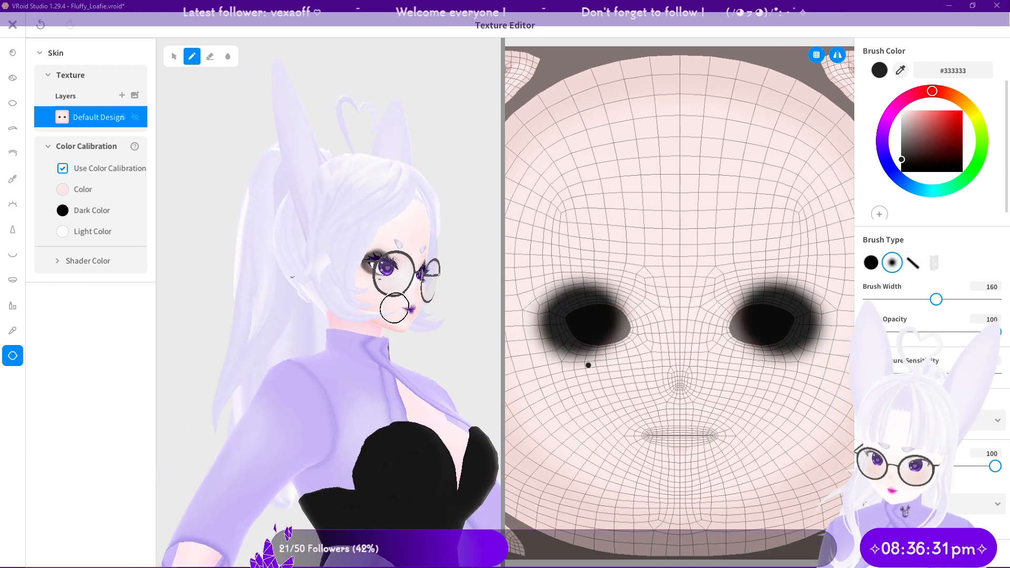
pyautogui.hotkey('ctrl', 'z')
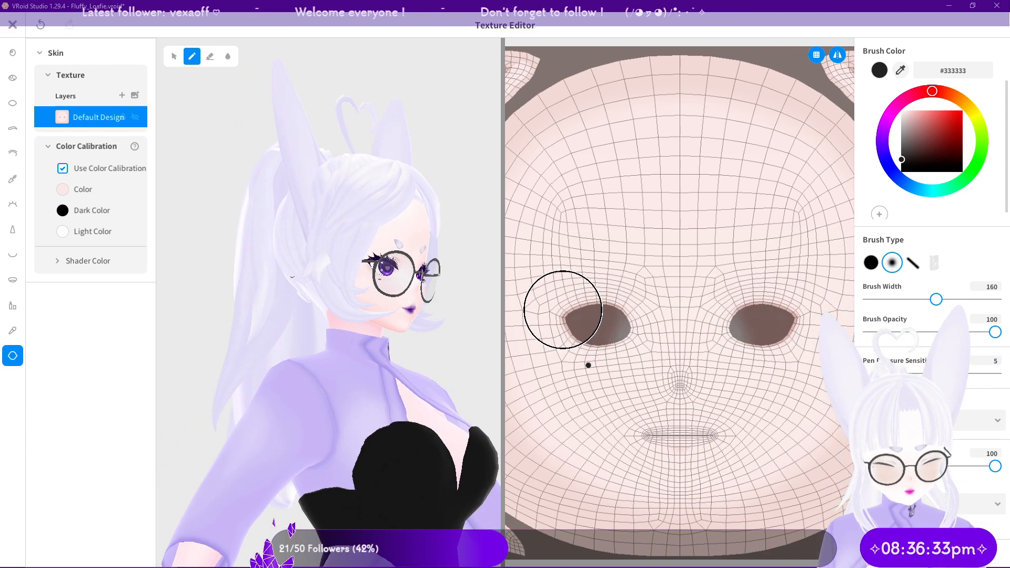
pyautogui.moveTo(559, 311); pyautogui.dragTo(597, 300)
pyautogui.moveTo(443, 314); pyautogui.dragTo(416, 316, button='right')
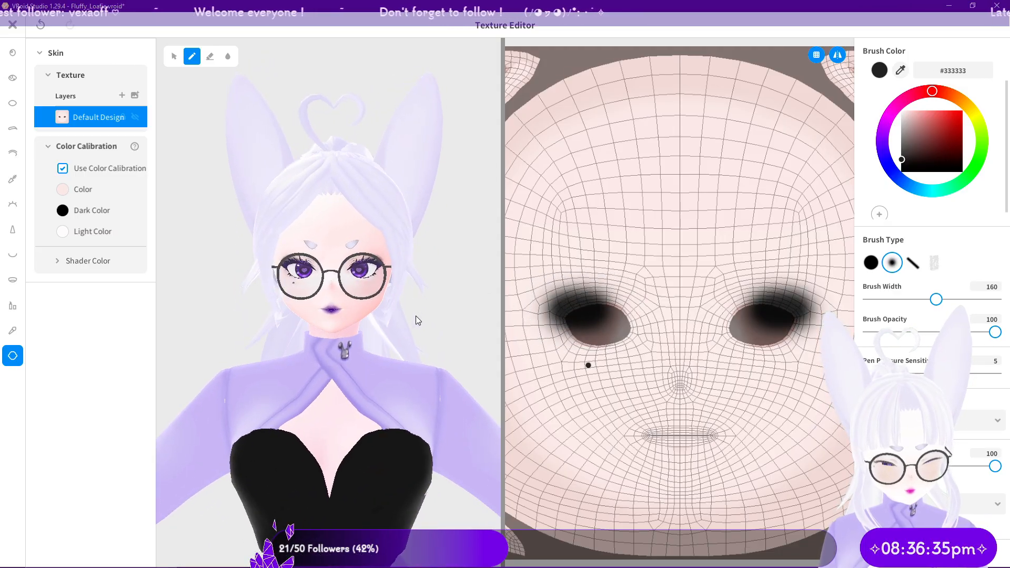
pyautogui.hotkey('ctrl', 'z')
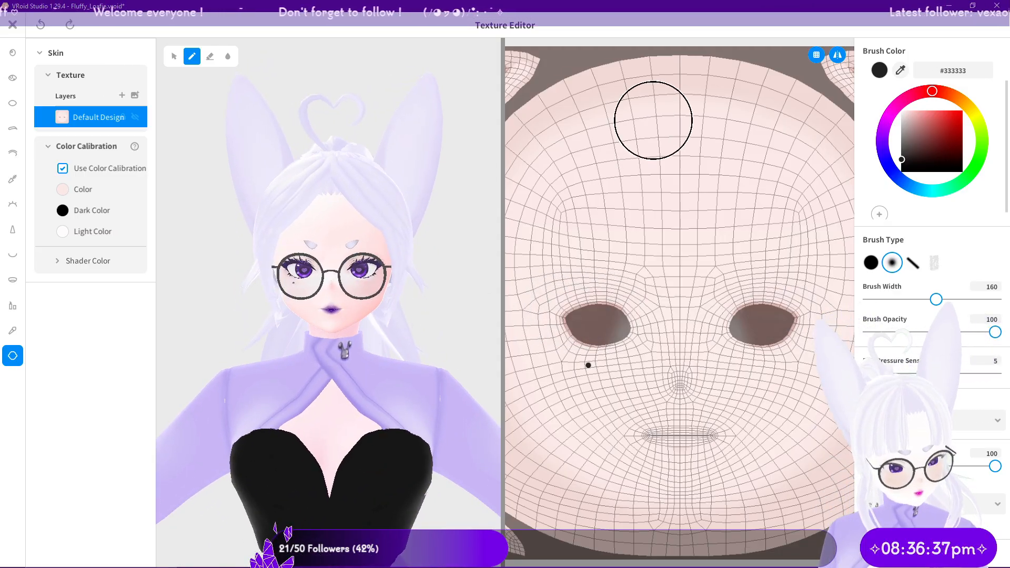
# Step: Export the Default Design face layer as a PNG image named FACE in the persona folder
pyautogui.rightClick(85, 114)
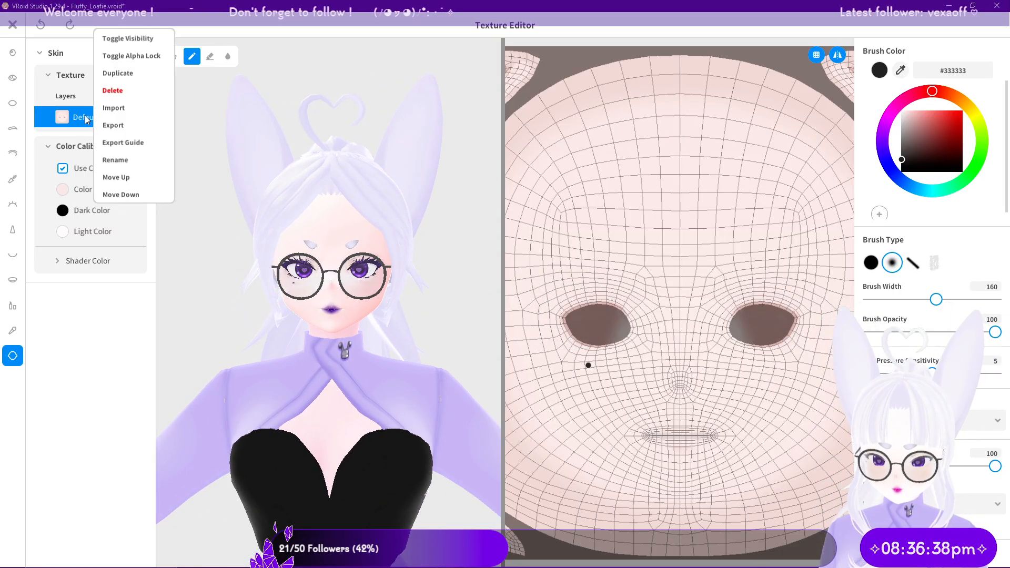
pyautogui.click(135, 125)
pyautogui.scroll(-4, 344, 228)
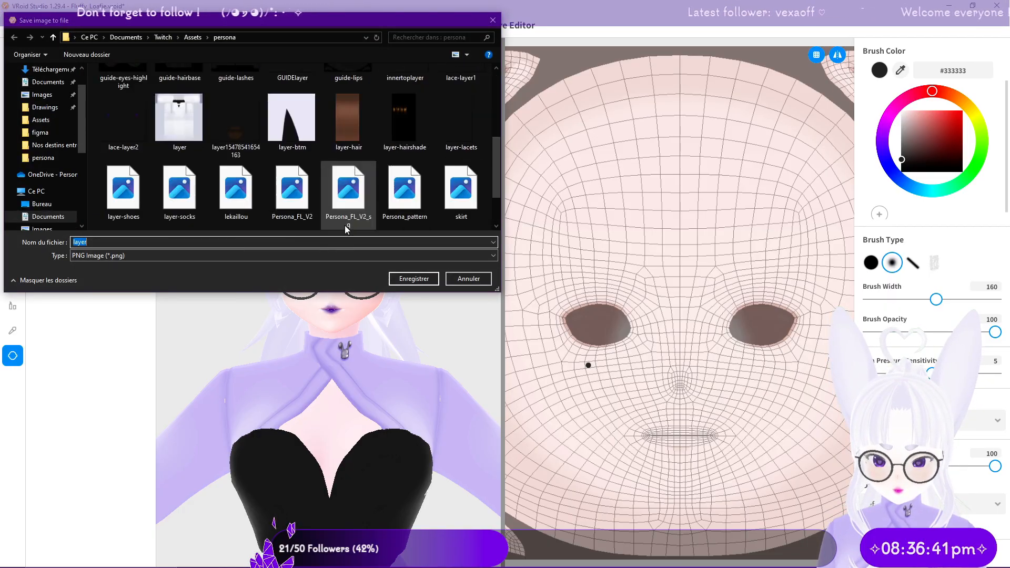
pyautogui.scroll(3, 339, 220)
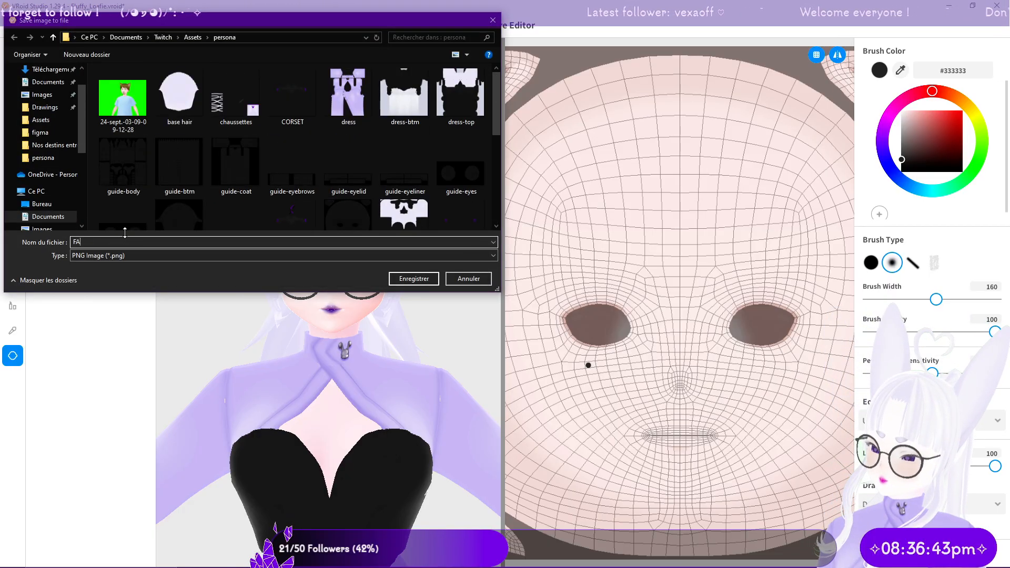
pyautogui.click(411, 281)
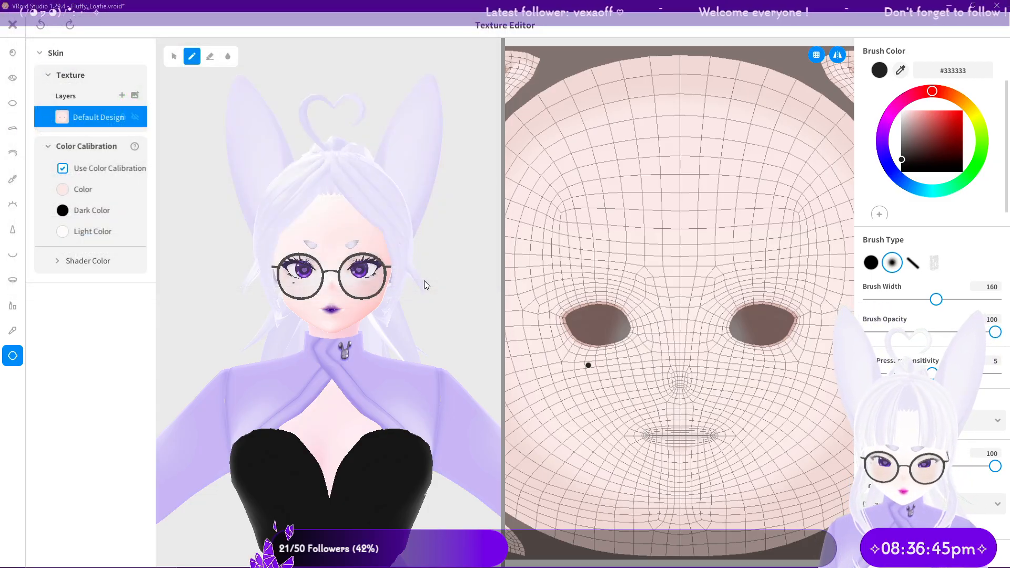
# Step: Switch to Krita and open the FACE image from the persona folder
pyautogui.moveTo(489, 567)
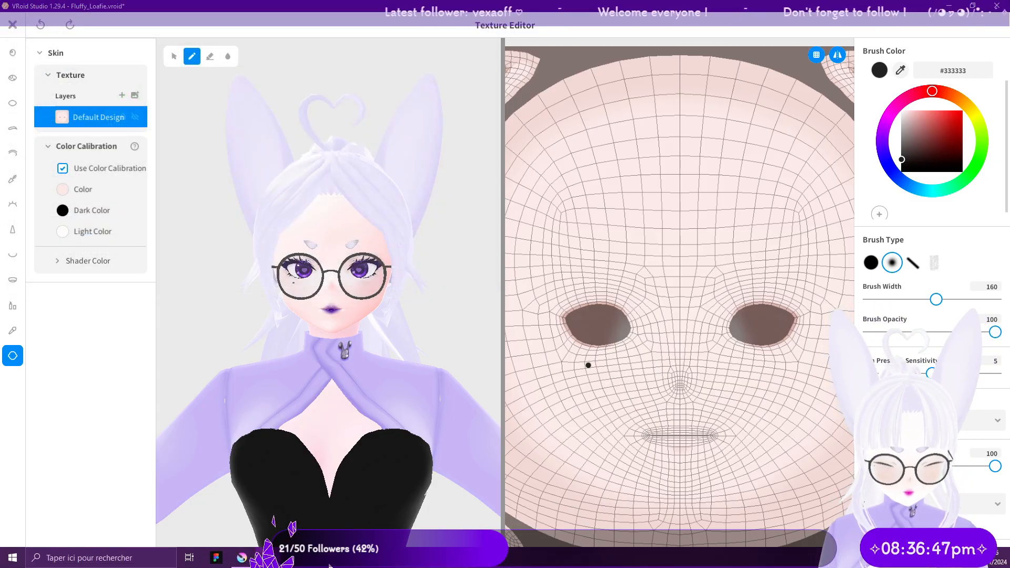
pyautogui.click(241, 558)
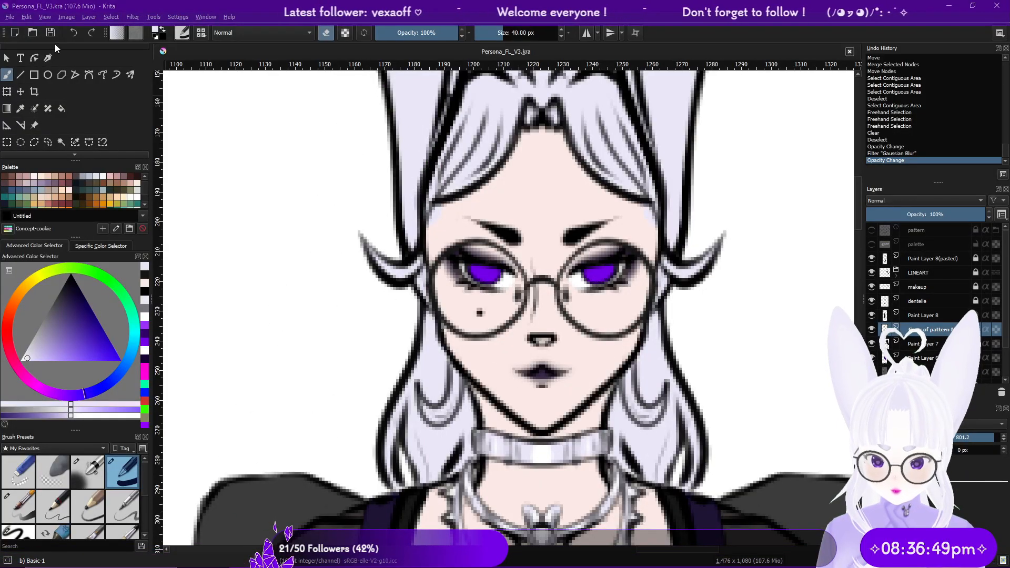
pyautogui.scroll(-6, 409, 252)
pyautogui.scroll(2, 282, 336)
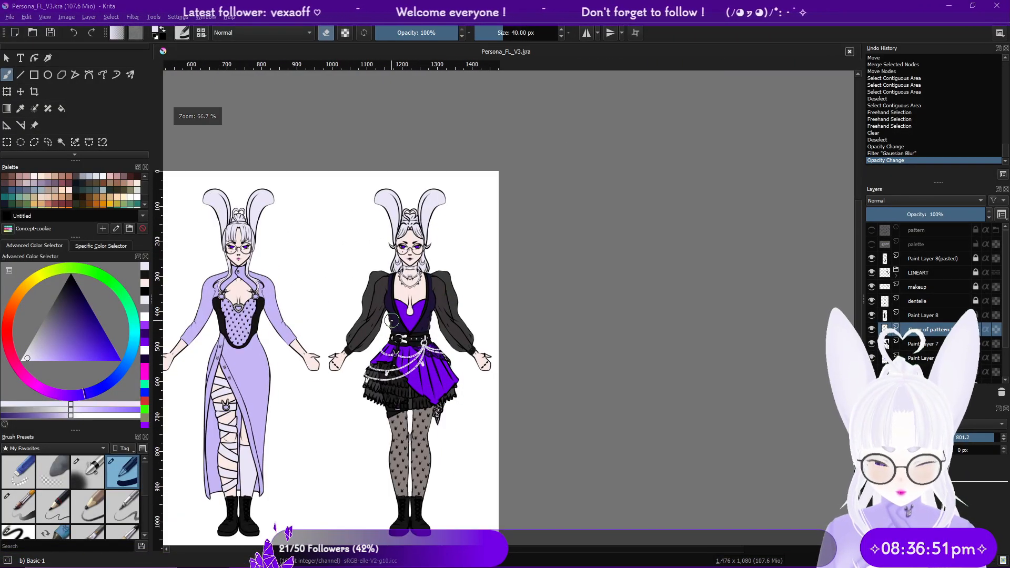
pyautogui.click(33, 32)
pyautogui.click(180, 163)
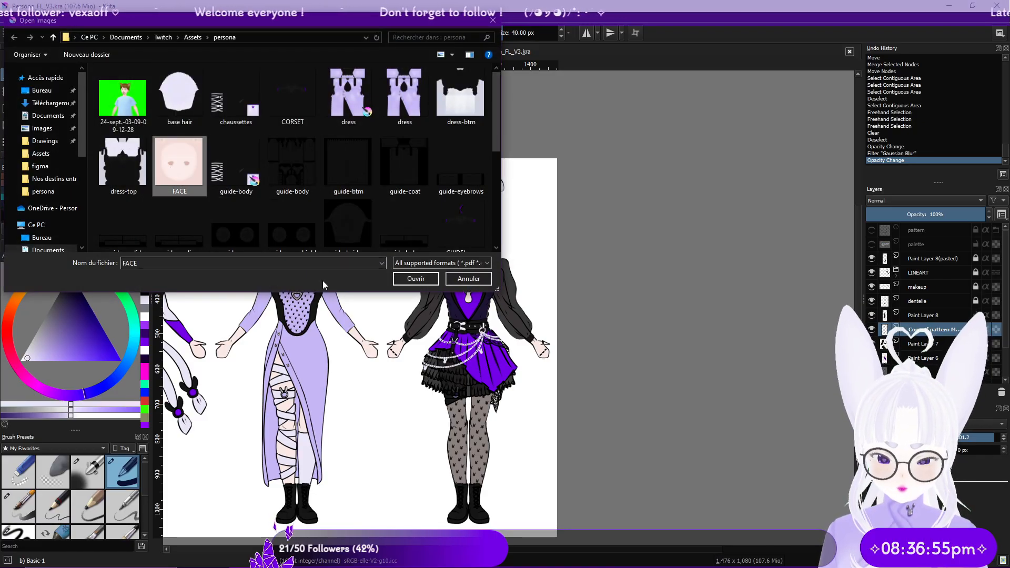
pyautogui.click(408, 283)
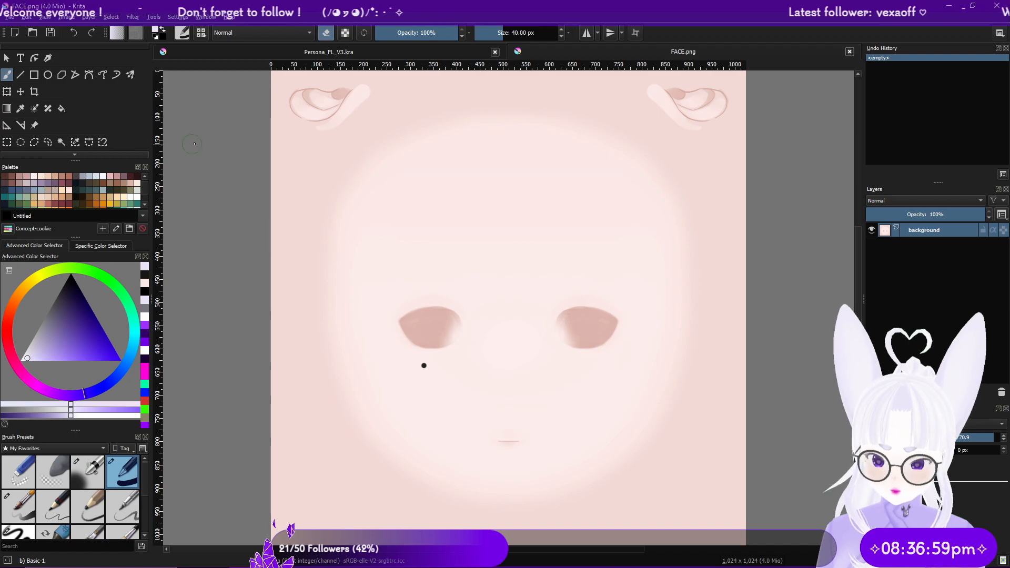
pyautogui.click(77, 145)
pyautogui.click(295, 156)
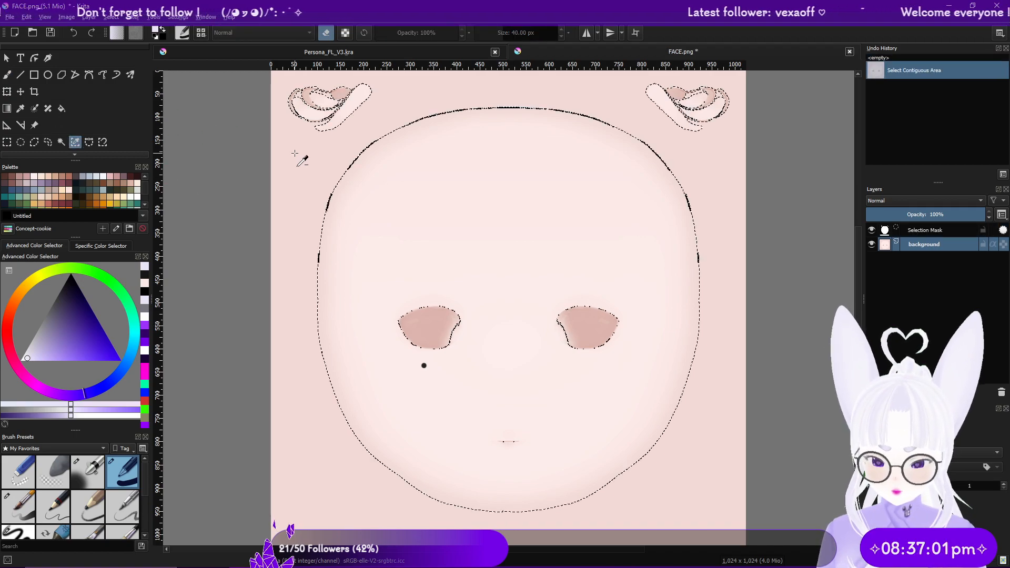
pyautogui.hotkey('ctrl', 'shift', 'a')
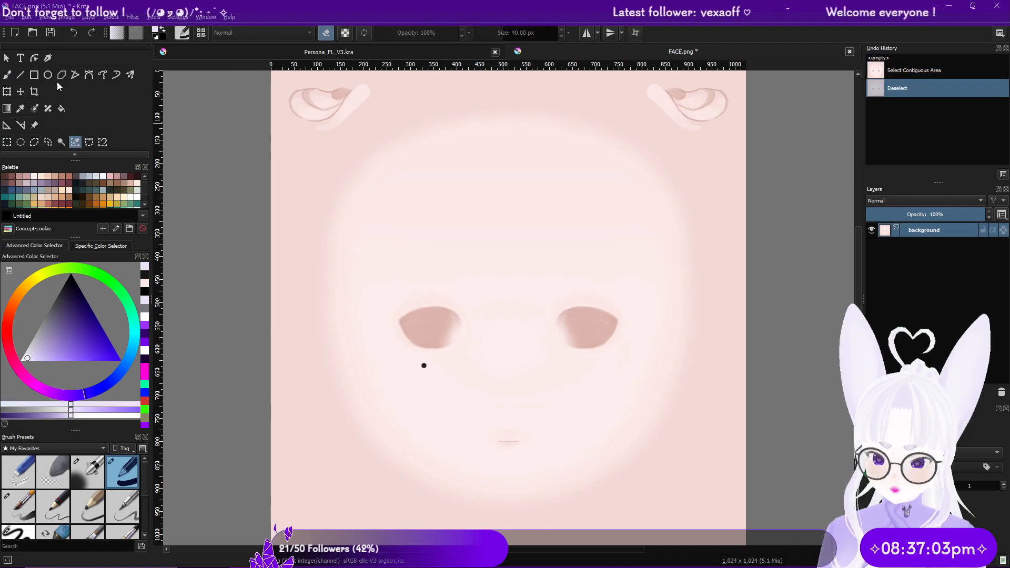
# Step: Paint over both ears in the face texture's upper corners with the sampled background pink, using the Multibrush at 40 px
pyautogui.click(7, 75)
pyautogui.keyDown('ctrl'); pyautogui.click(285, 140); pyautogui.keyUp('ctrl')
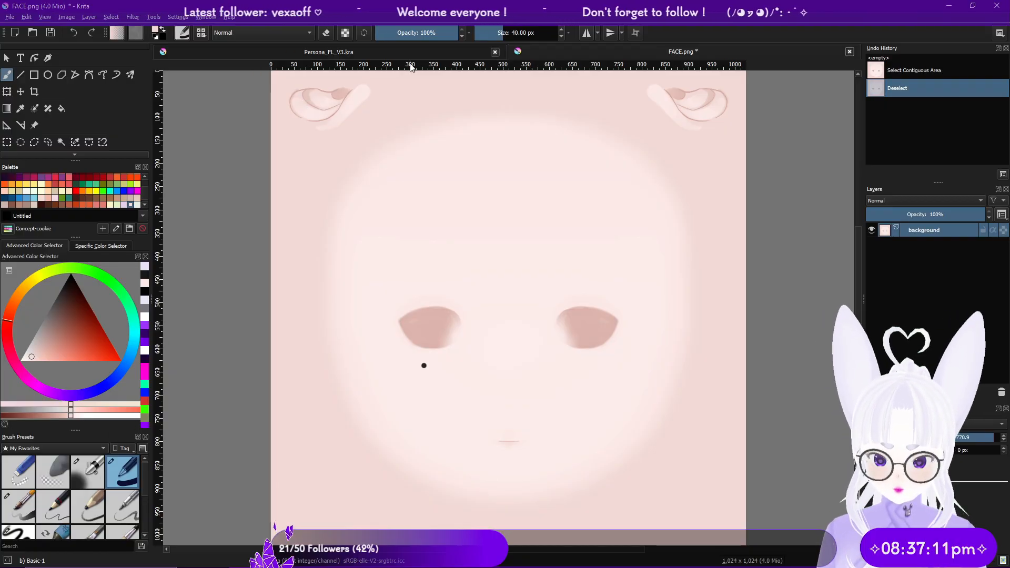
pyautogui.click(130, 75)
pyautogui.moveTo(351, 102)
pyautogui.mouseDown()
pyautogui.moveTo(363, 93)
pyautogui.moveTo(337, 112)
pyautogui.moveTo(322, 93)
pyautogui.moveTo(335, 107)
pyautogui.moveTo(297, 93)
pyautogui.moveTo(312, 98)
pyautogui.mouseUp()
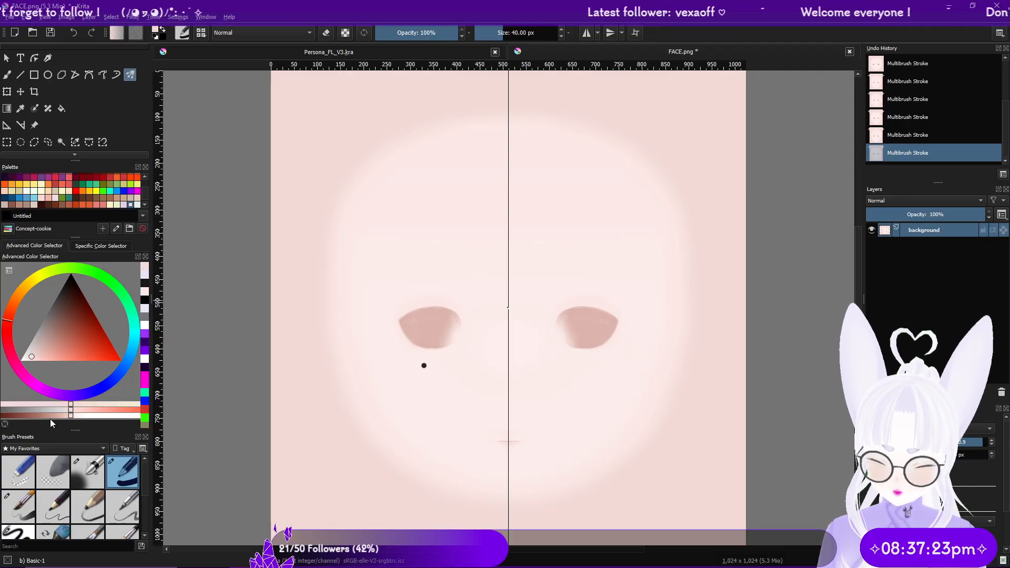
# Step: Draw mirrored black upper eyeliner with an outer wing over both eyes, using the Ink-2 Fineliner brush at 5 px
pyautogui.click(31, 536)
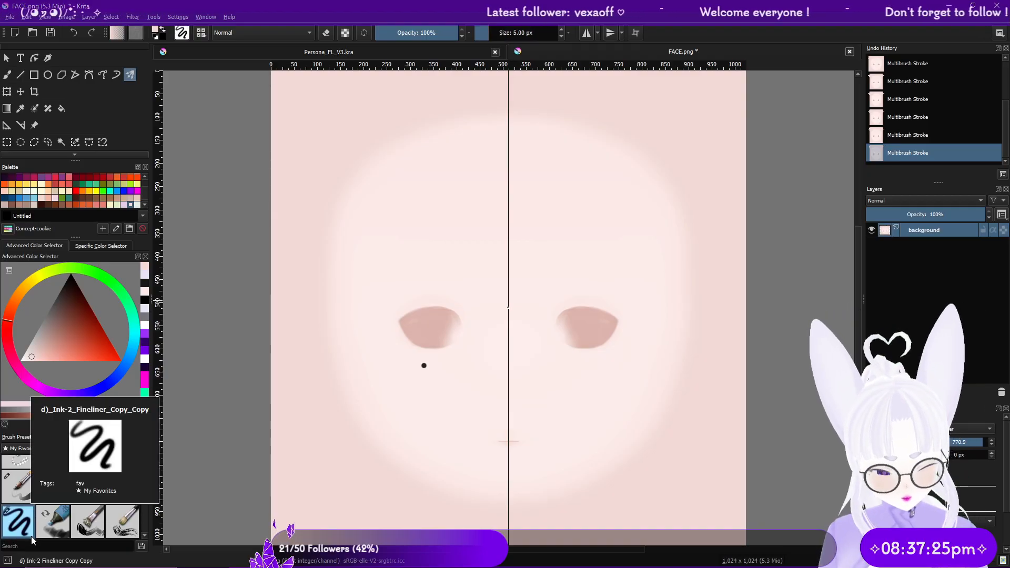
pyautogui.scroll(3, 578, 336)
pyautogui.moveTo(548, 378); pyautogui.dragTo(612, 399, button='middle')
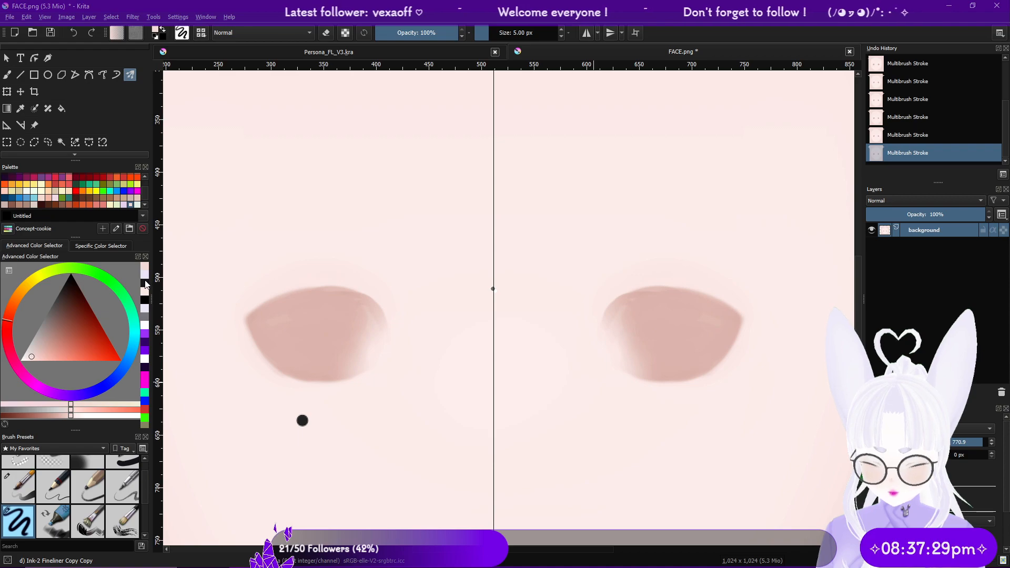
pyautogui.click(146, 284)
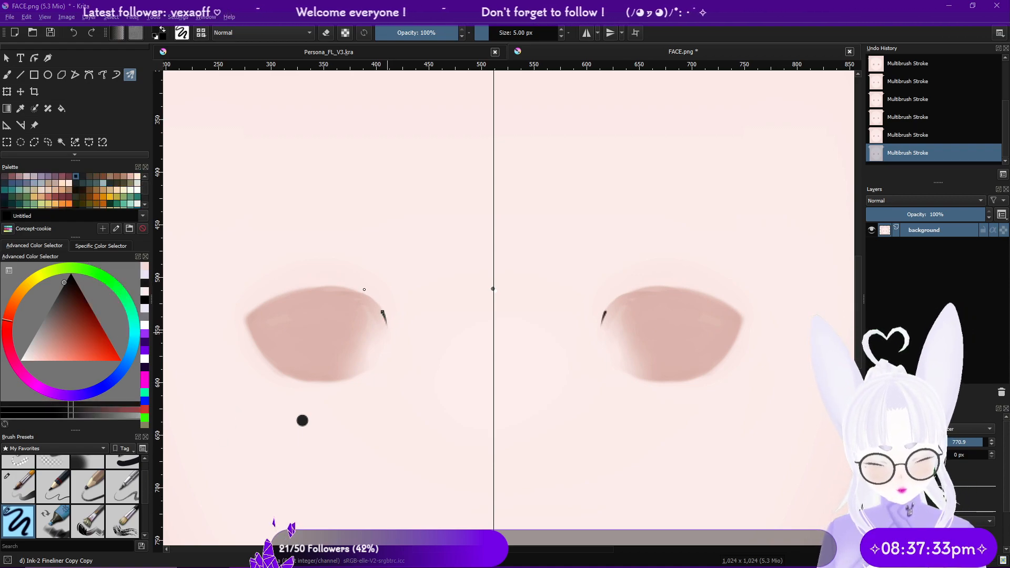
pyautogui.moveTo(324, 287)
pyautogui.mouseDown()
pyautogui.moveTo(192, 314)
pyautogui.moveTo(307, 285)
pyautogui.mouseUp()
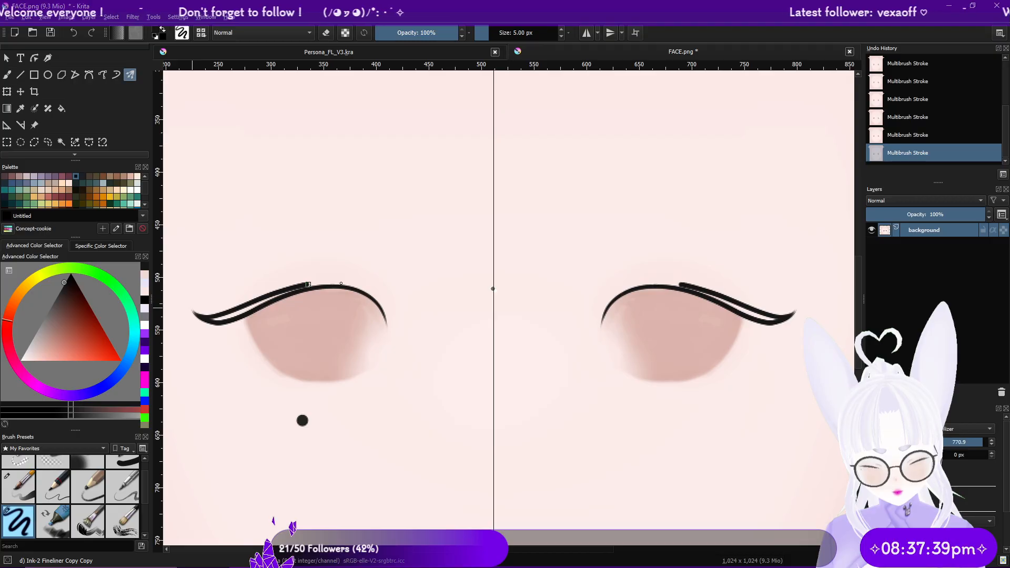
# Step: Fill the gap inside the winged upper eyeliner with black strokes to make it solid
pyautogui.scroll(2, 260, 331)
pyautogui.moveTo(280, 340); pyautogui.dragTo(388, 353, button='middle')
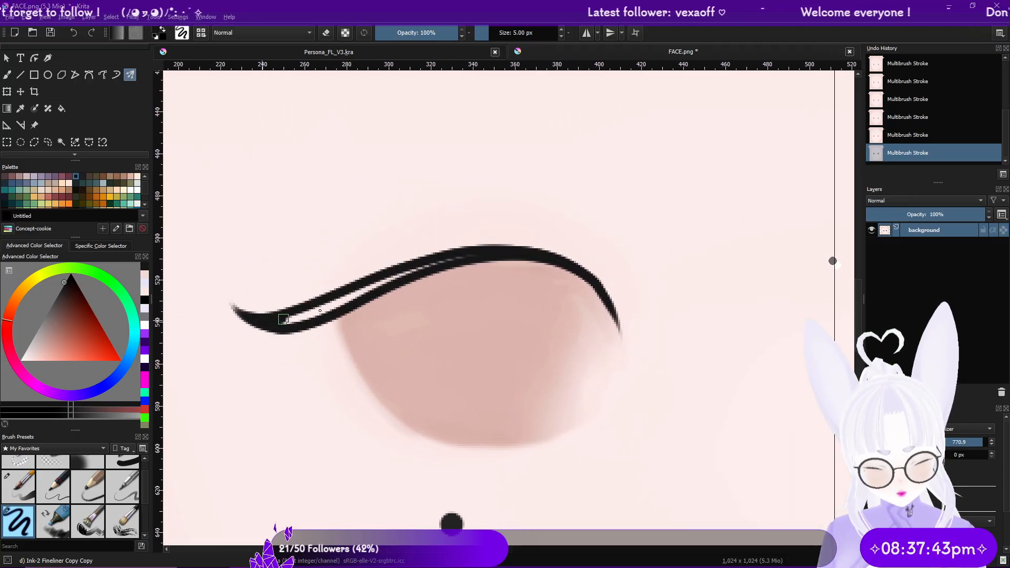
pyautogui.moveTo(324, 307)
pyautogui.mouseDown()
pyautogui.moveTo(445, 262)
pyautogui.moveTo(525, 262)
pyautogui.mouseUp()
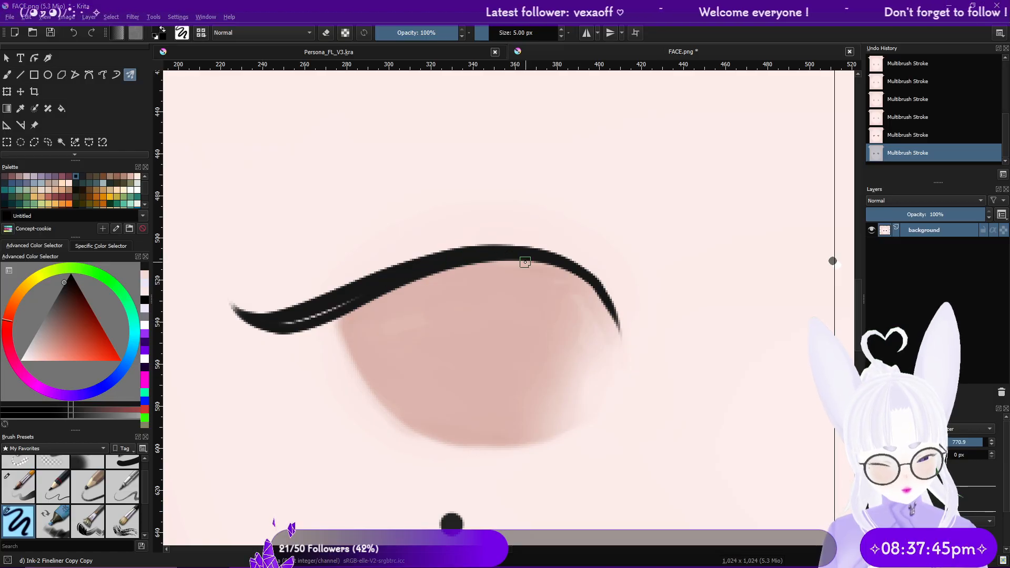
pyautogui.moveTo(301, 320); pyautogui.dragTo(350, 301)
# Step: Add a second tapered lash flick just above the outer eyeliner wing, redoing the stroke until it curves cleanly
pyautogui.moveTo(265, 287)
pyautogui.mouseDown()
pyautogui.moveTo(316, 291)
pyautogui.moveTo(368, 279)
pyautogui.mouseUp()
pyautogui.hotkey('ctrl', 'z')
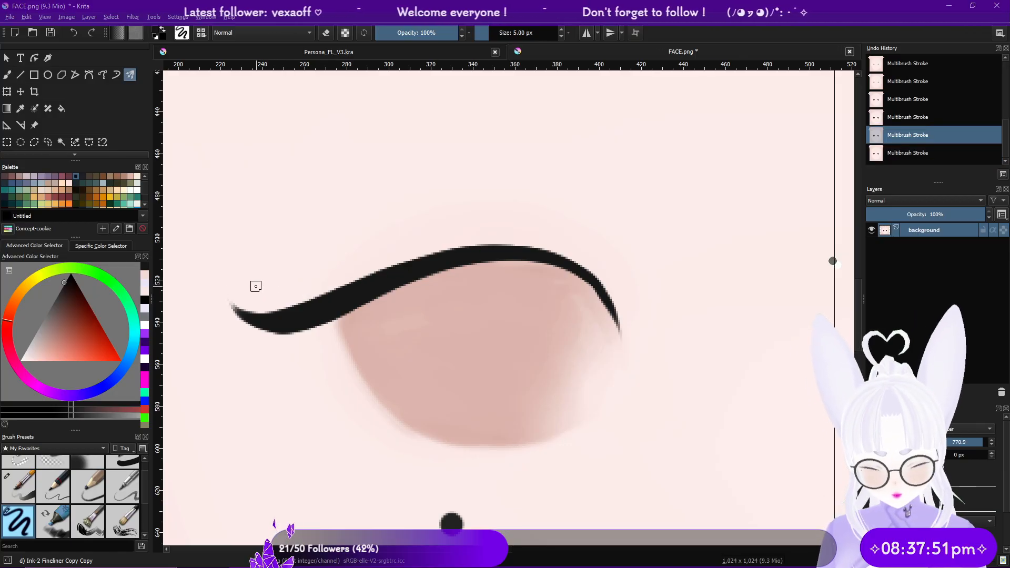
pyautogui.moveTo(262, 289)
pyautogui.mouseDown()
pyautogui.moveTo(313, 297)
pyautogui.moveTo(454, 254)
pyautogui.mouseUp()
pyautogui.hotkey('ctrl', 'z')
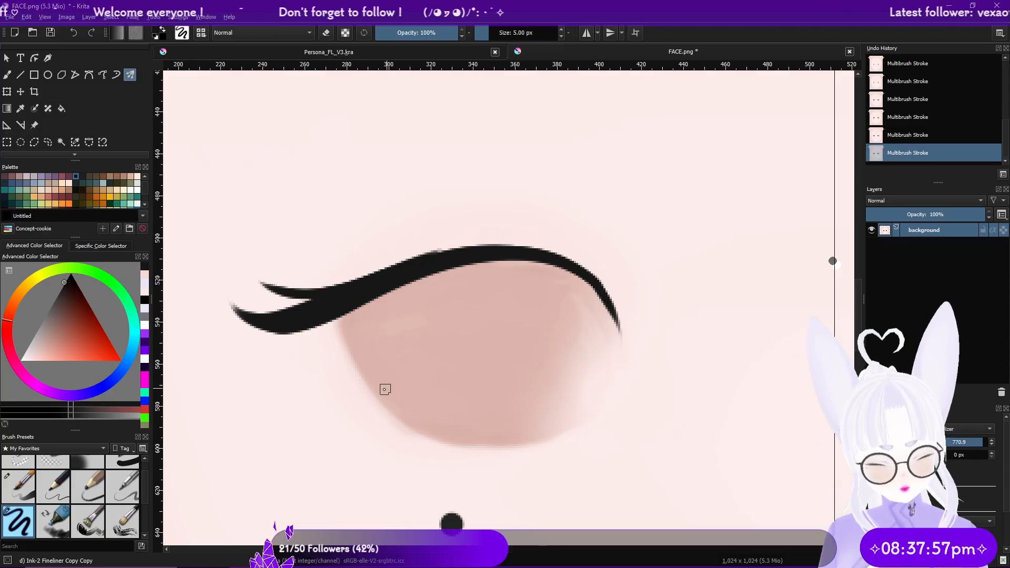
# Step: Draw a thick, tapered black line from the wing down the outer lower lid and touch up the upper lash flick
pyautogui.moveTo(383, 407)
pyautogui.mouseDown()
pyautogui.moveTo(320, 319)
pyautogui.moveTo(338, 347)
pyautogui.mouseUp()
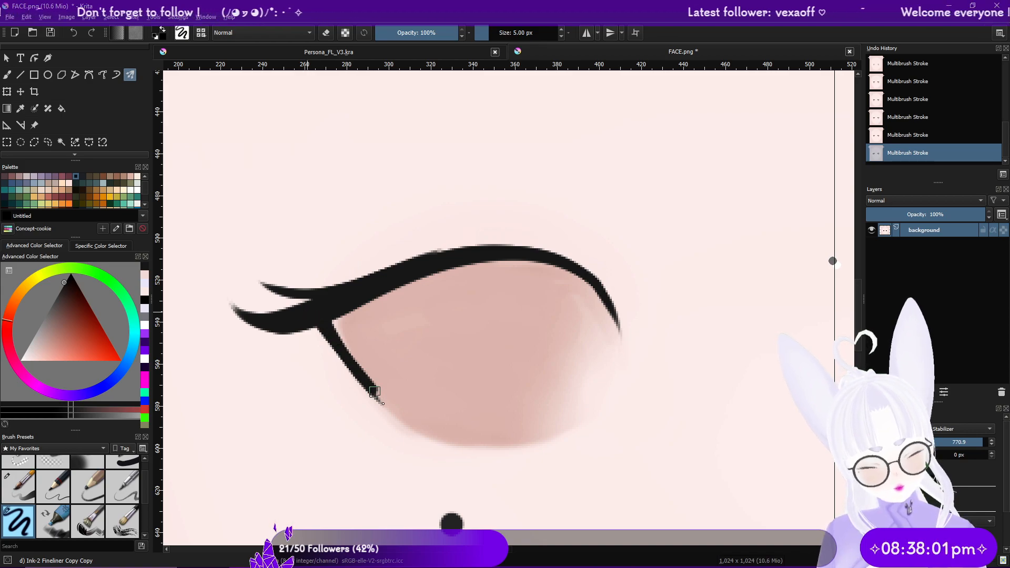
pyautogui.hotkey('ctrl', 'z')
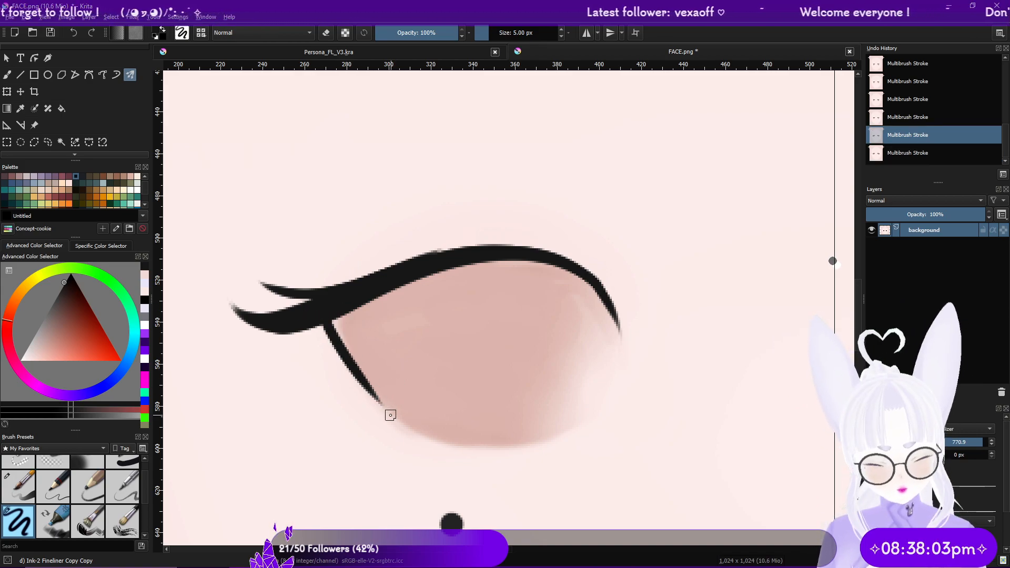
pyautogui.moveTo(388, 411); pyautogui.dragTo(317, 318)
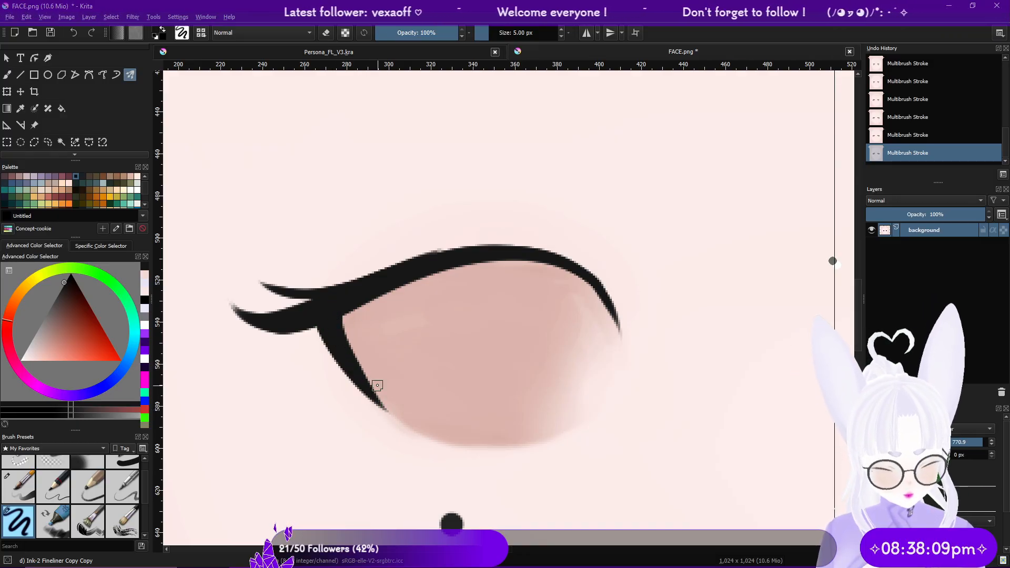
pyautogui.scroll(-2, 712, 399)
pyautogui.moveTo(769, 427); pyautogui.dragTo(536, 434, button='middle')
pyautogui.scroll(2, 487, 395)
pyautogui.moveTo(410, 374); pyautogui.dragTo(699, 415, button='middle')
pyautogui.moveTo(296, 322); pyautogui.dragTo(393, 327)
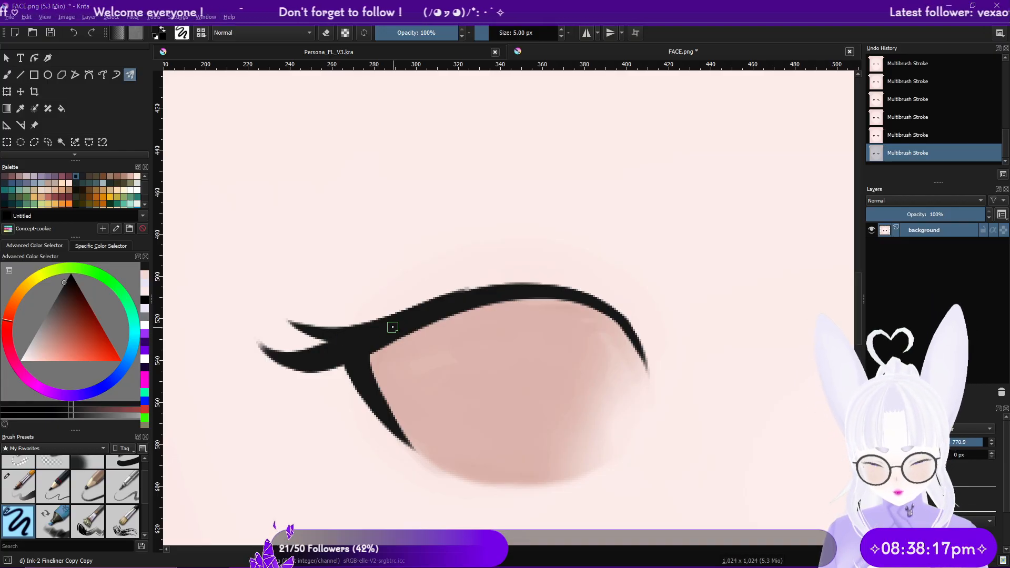
# Step: Try shading along the upper eyeliner with the Airbrush Soft brush at 40.69 px, undoing the stroke
pyautogui.click(98, 461)
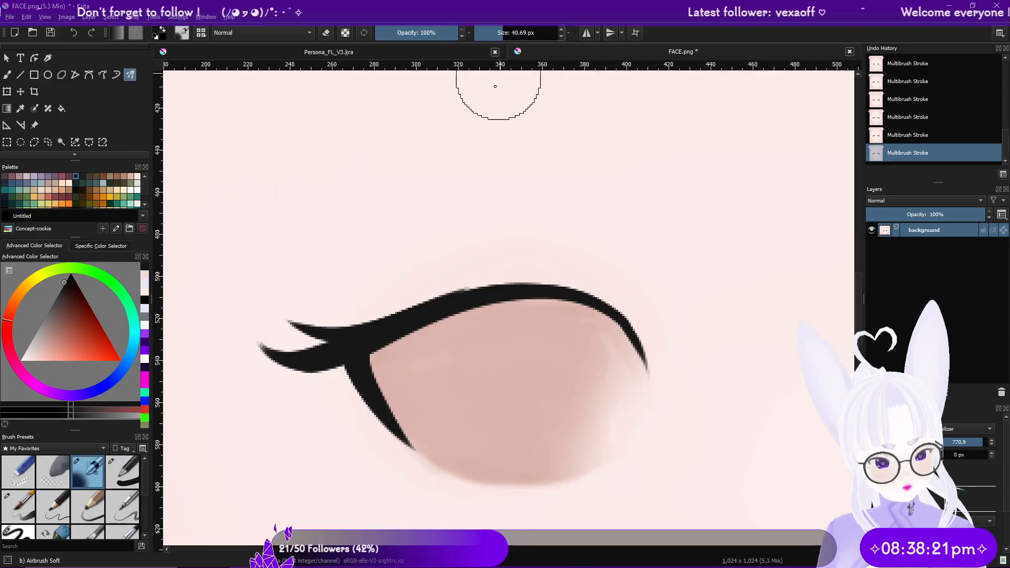
pyautogui.moveTo(300, 319)
pyautogui.mouseDown()
pyautogui.moveTo(334, 298)
pyautogui.moveTo(526, 282)
pyautogui.mouseUp()
pyautogui.hotkey('ctrl', 'z')
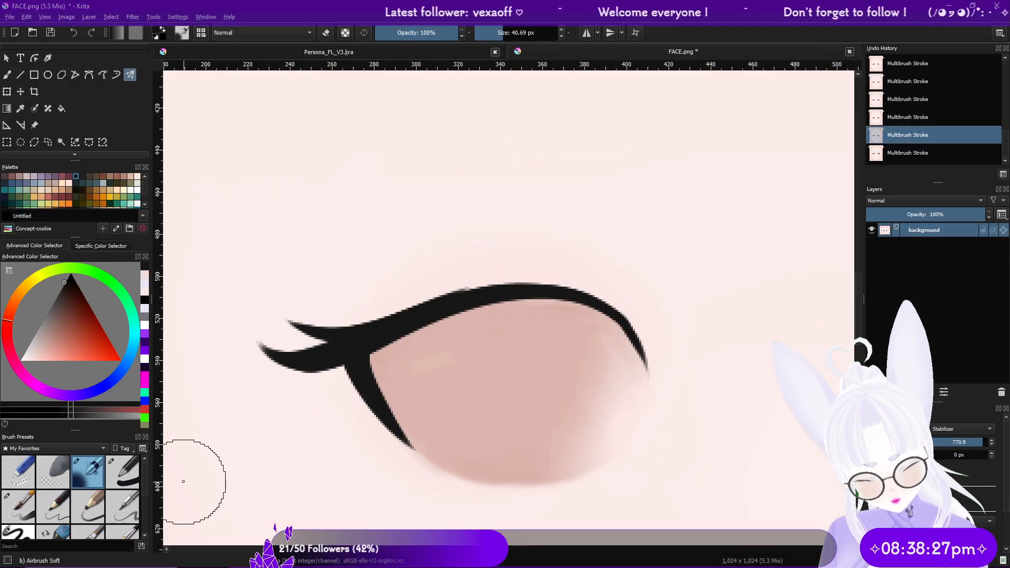
# Step: Try thickening the upper eyeliner with the Basic-5 Size Opacity brush at 10.16 px and 17.81 px, undoing the strokes
pyautogui.click(34, 506)
pyautogui.moveTo(572, 281)
pyautogui.mouseDown()
pyautogui.moveTo(494, 278)
pyautogui.moveTo(405, 295)
pyautogui.moveTo(292, 351)
pyautogui.mouseUp()
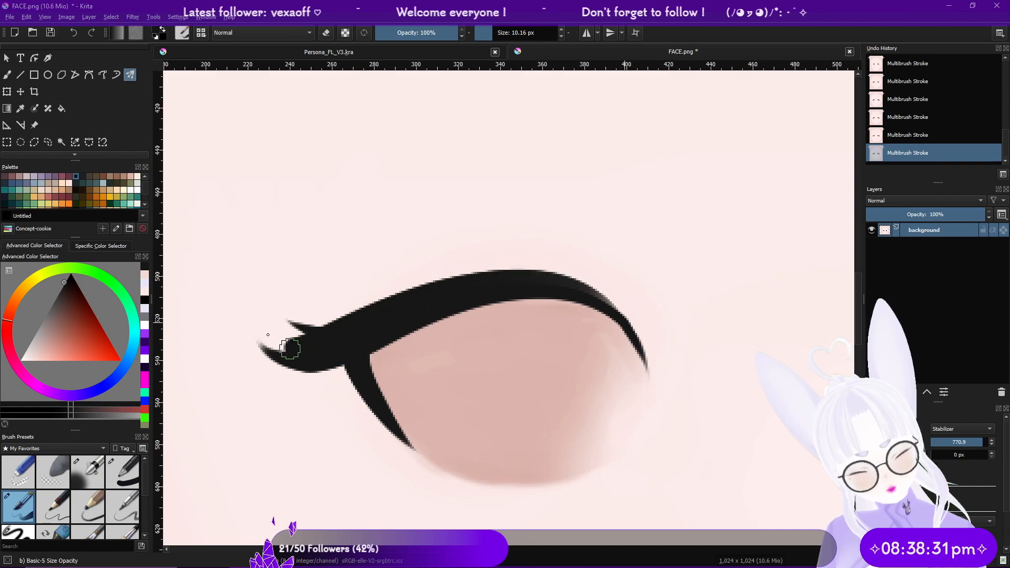
pyautogui.hotkey('ctrl', 'z')
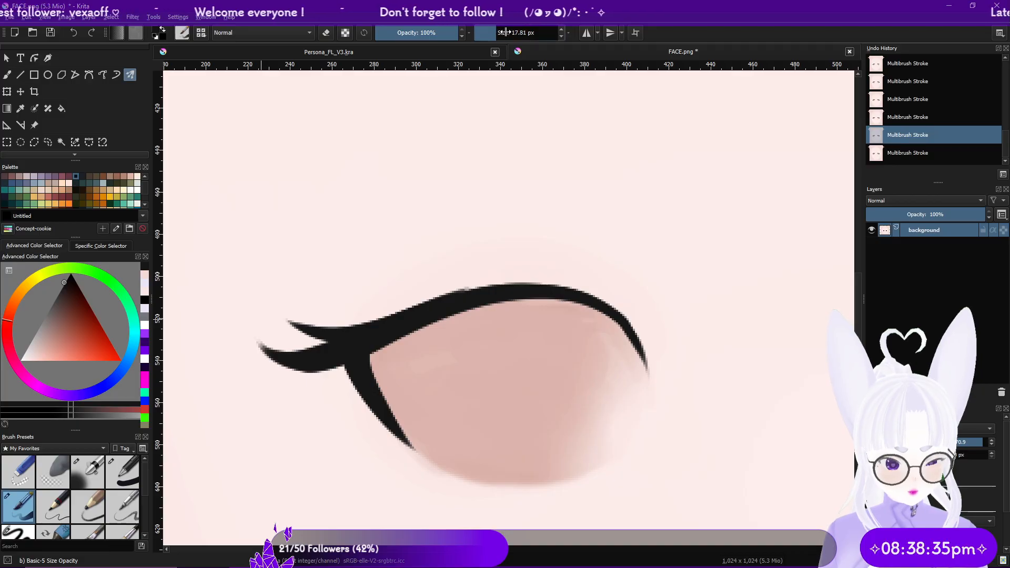
pyautogui.hotkey('ctrl', 'shift', 'z')
pyautogui.moveTo(270, 337)
pyautogui.mouseDown()
pyautogui.moveTo(322, 339)
pyautogui.moveTo(426, 300)
pyautogui.moveTo(537, 284)
pyautogui.moveTo(617, 304)
pyautogui.moveTo(645, 365)
pyautogui.mouseUp()
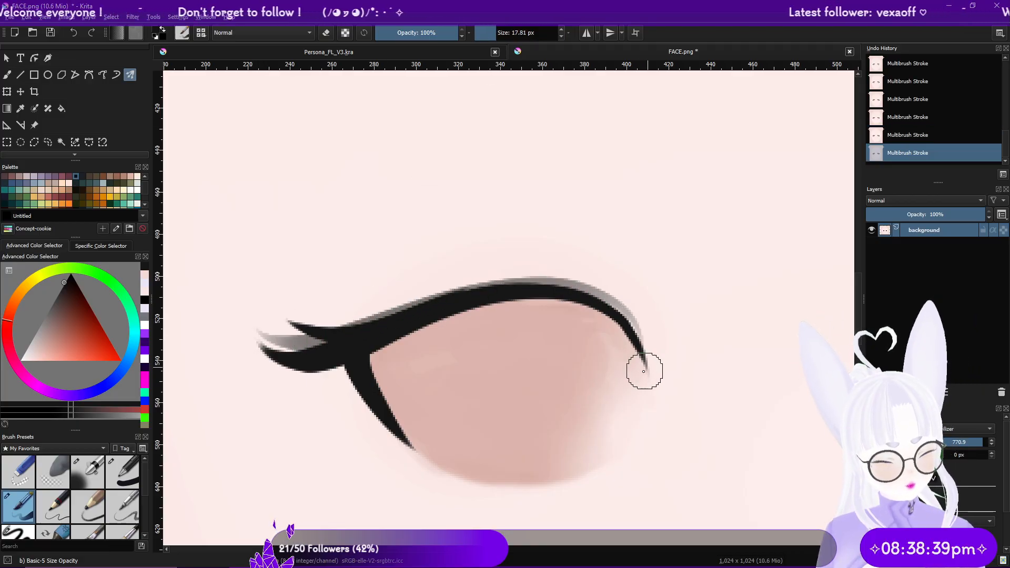
pyautogui.hotkey('ctrl', 'z')
# Step: Add a new paint layer and try strokes over the upper lid with Basic-5 Size Opacity and Ink-2 Fineliner, undoing them
pyautogui.press('Insert')
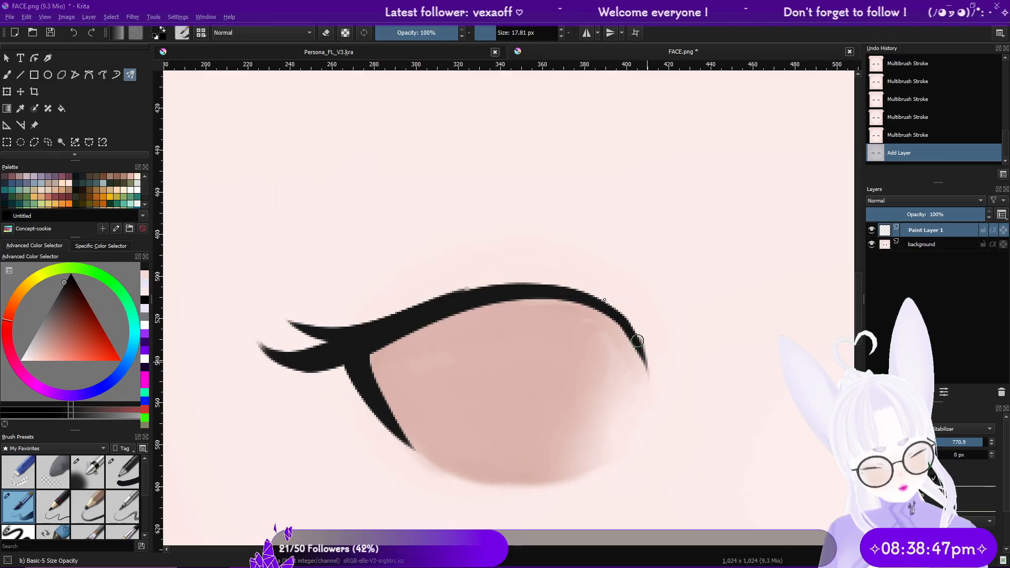
pyautogui.moveTo(649, 364); pyautogui.dragTo(631, 326)
pyautogui.hotkey('ctrl', 'z')
pyautogui.click(30, 530)
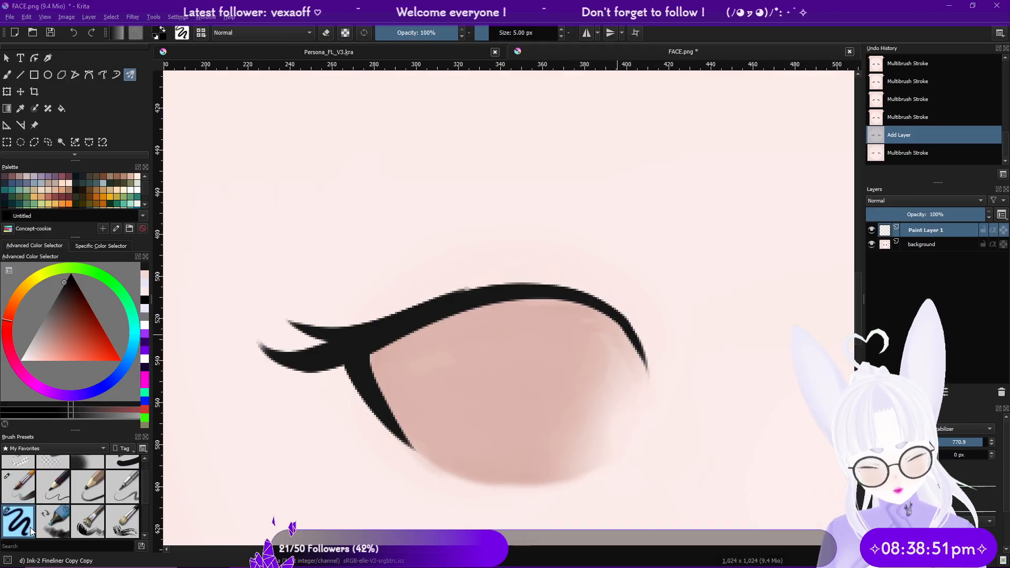
pyautogui.moveTo(649, 372)
pyautogui.mouseDown()
pyautogui.moveTo(632, 319)
pyautogui.moveTo(568, 274)
pyautogui.moveTo(484, 263)
pyautogui.moveTo(350, 322)
pyautogui.mouseUp()
pyautogui.hotkey('ctrl', 'z')
pyautogui.hotkey('ctrl', 'z')
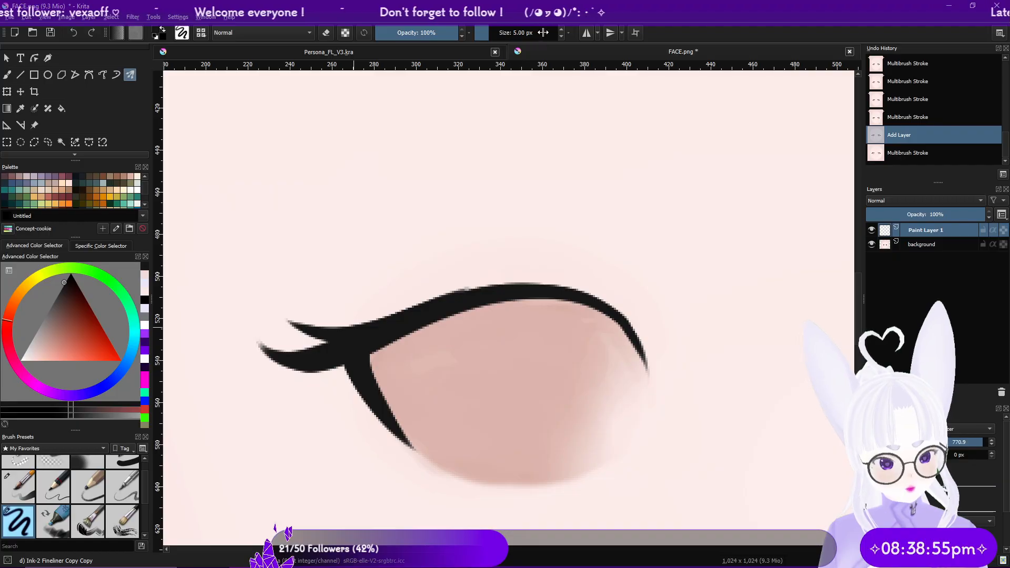
# Step: Set the Ink-2 Fineliner brush size to 15 px
pyautogui.doubleClick(542, 32)
pyautogui.write('05')
pyautogui.press('Return')
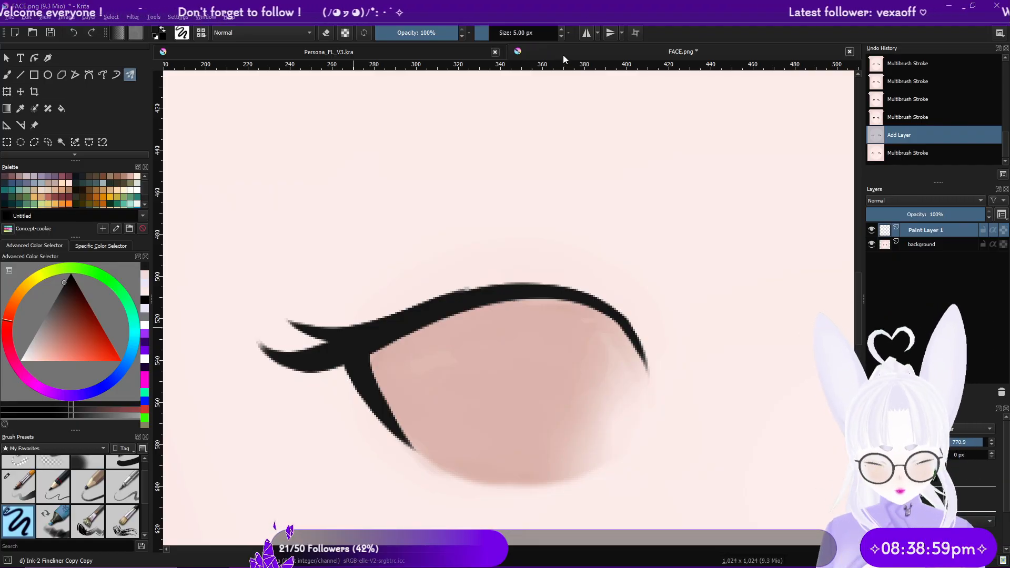
pyautogui.doubleClick(549, 33)
pyautogui.write('1')
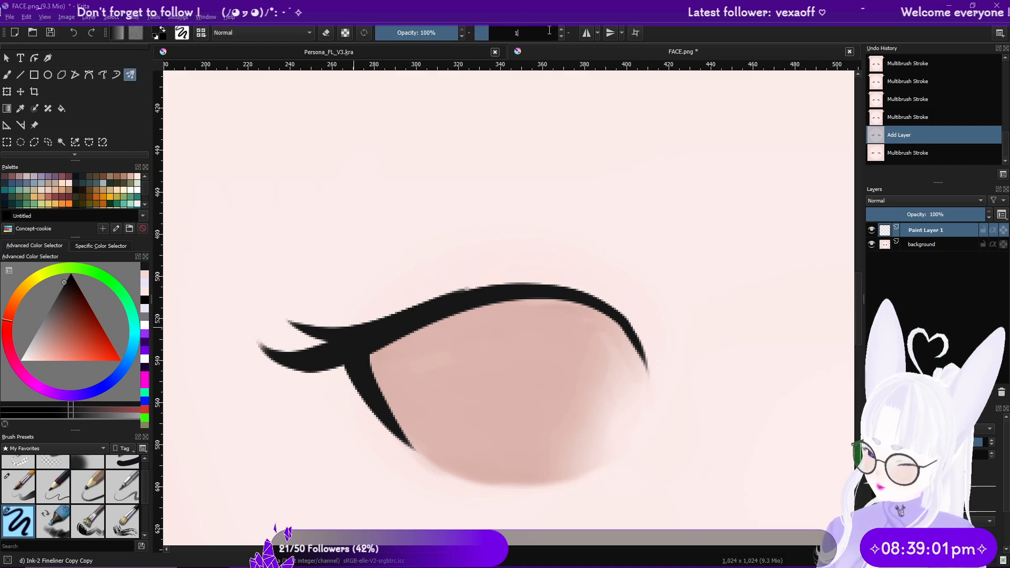
pyautogui.write('5')
pyautogui.press('Return')
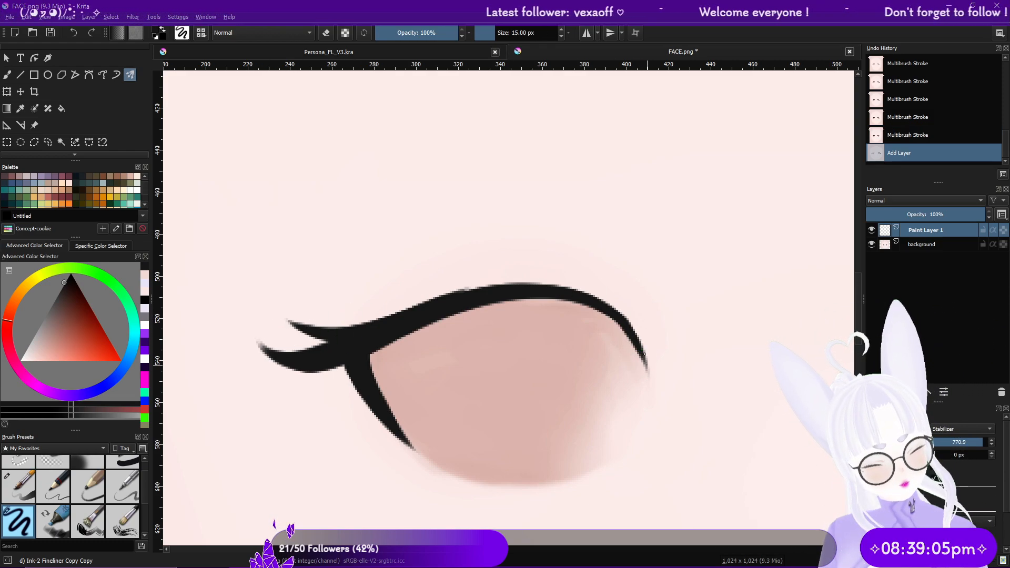
# Step: Try thick black strokes from the inner eye corner over the upper lid, undoing each one
pyautogui.moveTo(644, 356)
pyautogui.mouseDown()
pyautogui.moveTo(611, 294)
pyautogui.moveTo(562, 266)
pyautogui.mouseUp()
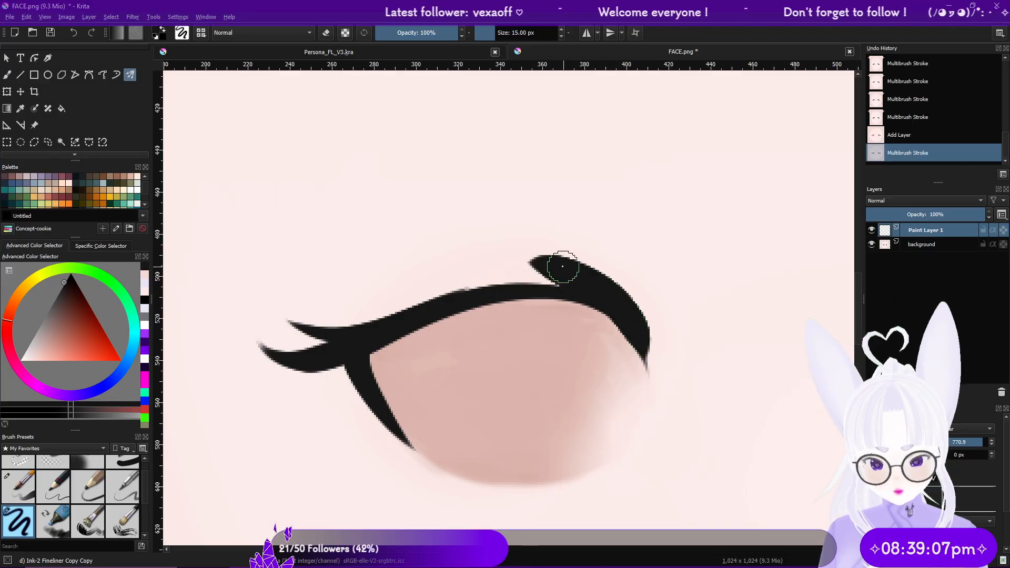
pyautogui.hotkey('ctrl', 'z')
pyautogui.moveTo(646, 352)
pyautogui.mouseDown()
pyautogui.moveTo(619, 306)
pyautogui.moveTo(559, 278)
pyautogui.moveTo(475, 284)
pyautogui.moveTo(377, 320)
pyautogui.moveTo(279, 331)
pyautogui.moveTo(286, 347)
pyautogui.moveTo(276, 336)
pyautogui.moveTo(416, 284)
pyautogui.moveTo(526, 281)
pyautogui.moveTo(626, 329)
pyautogui.mouseUp()
pyautogui.hotkey('ctrl', 'z')
# Step: Try strokes joining the outer wing tip to the end of the lower lid line, undoing each one
pyautogui.moveTo(261, 345); pyautogui.dragTo(267, 350)
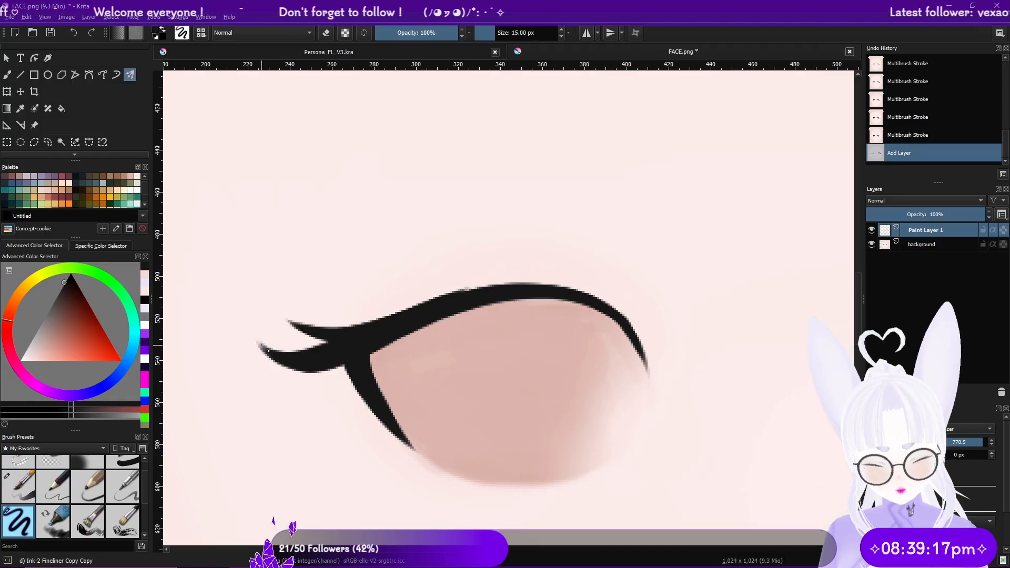
pyautogui.moveTo(320, 389); pyautogui.dragTo(322, 379)
pyautogui.hotkey('ctrl', 'z')
pyautogui.moveTo(261, 345); pyautogui.dragTo(265, 348)
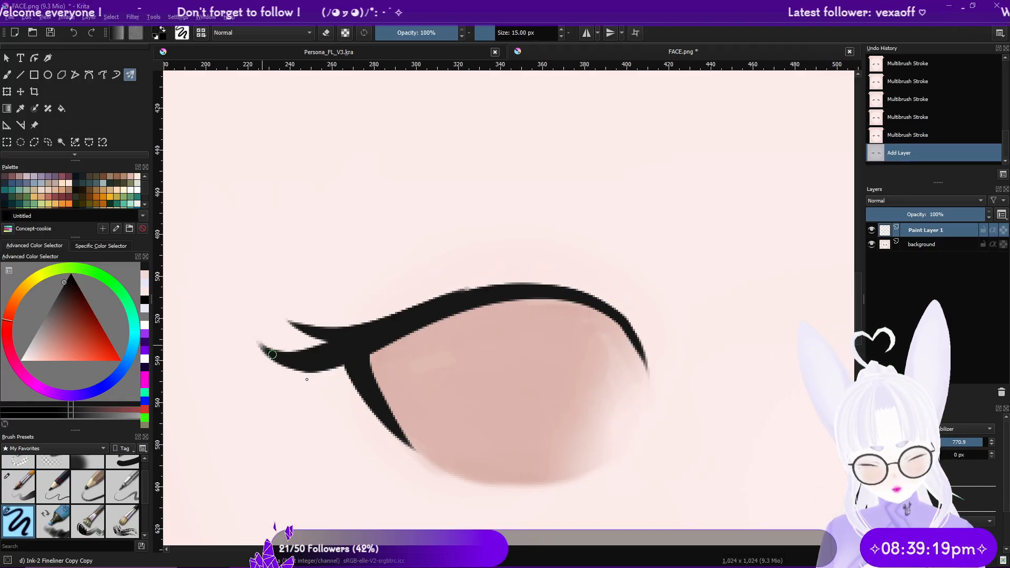
pyautogui.hotkey('ctrl', 'z')
pyautogui.moveTo(408, 444); pyautogui.dragTo(374, 421)
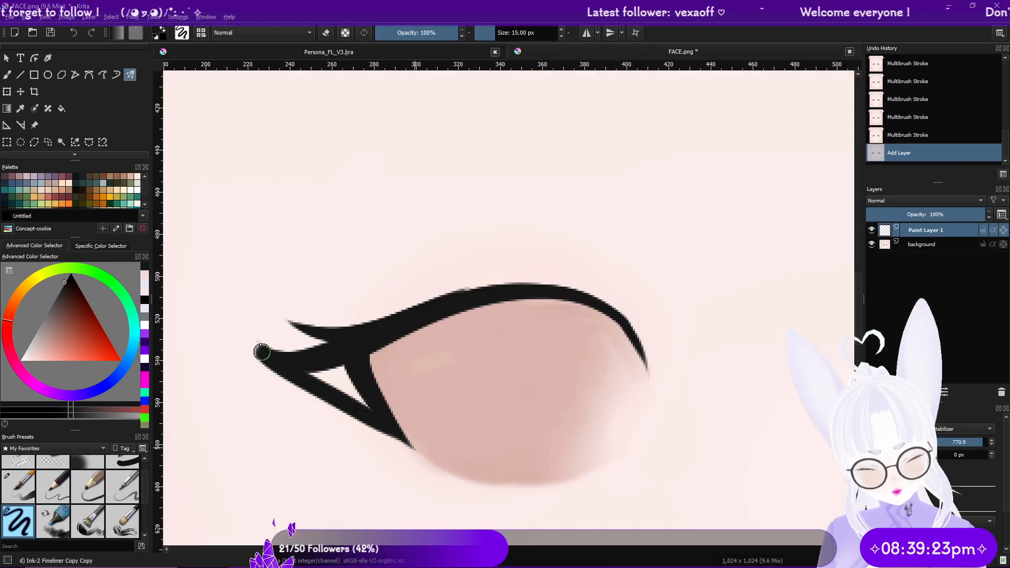
pyautogui.hotkey('ctrl', 'z')
# Step: Paint a curve from the outer wing down to the lower lid and build a solid black wing with thicker upper eyeliner on the new layer
pyautogui.moveTo(262, 345); pyautogui.dragTo(277, 364)
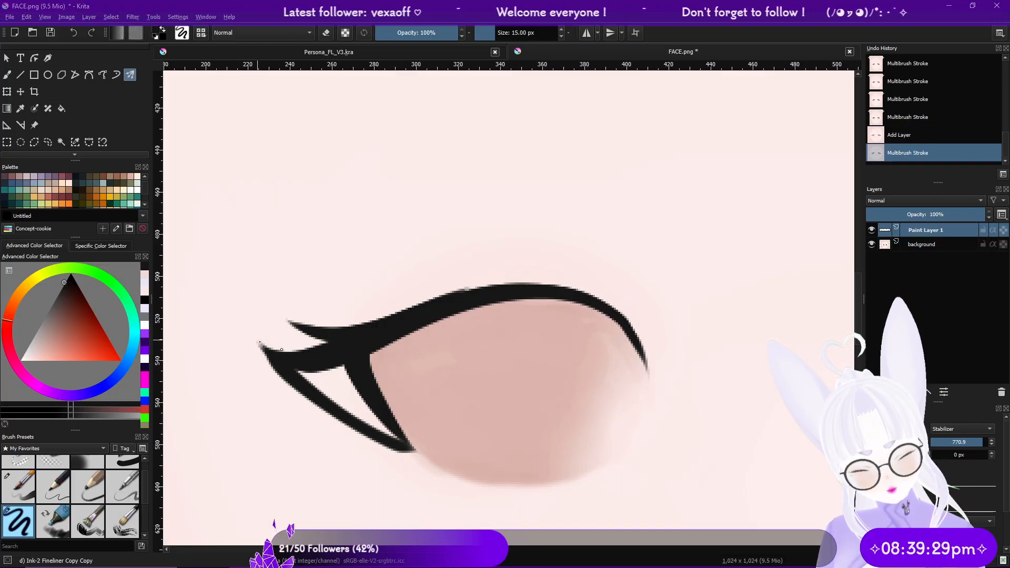
pyautogui.hotkey('ctrl', 'z')
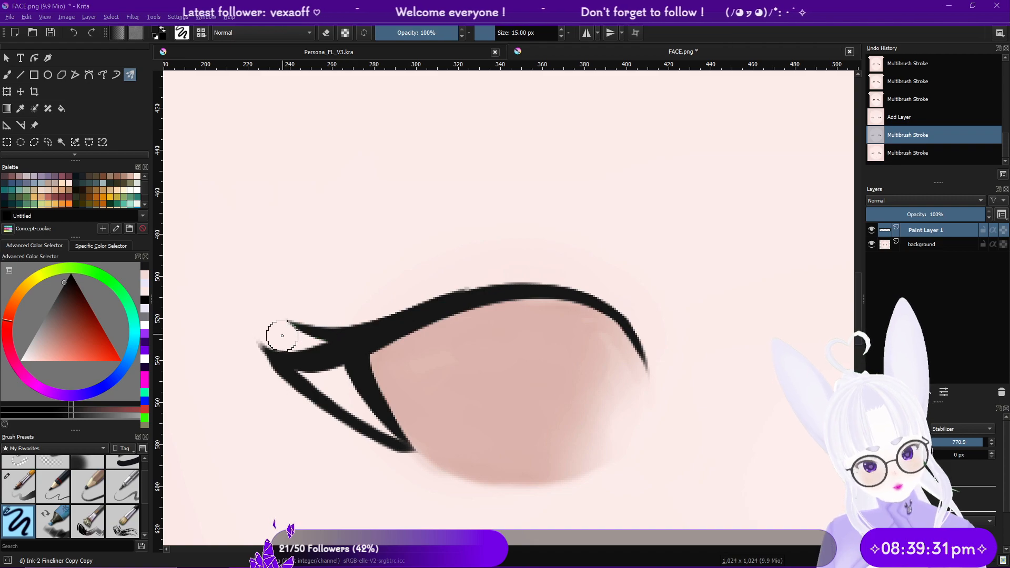
pyautogui.moveTo(252, 314); pyautogui.dragTo(256, 335)
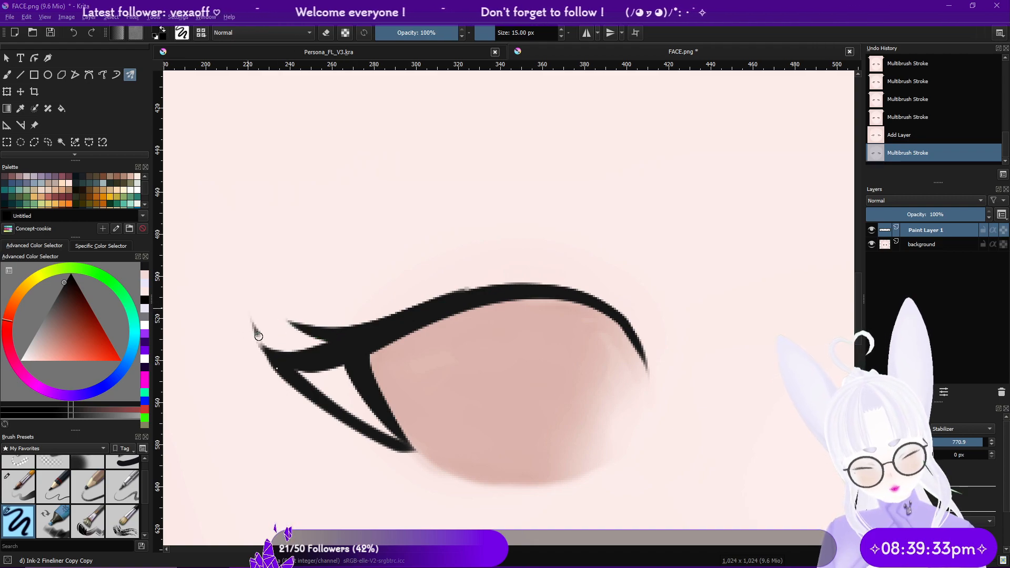
pyautogui.hotkey('ctrl', 'z')
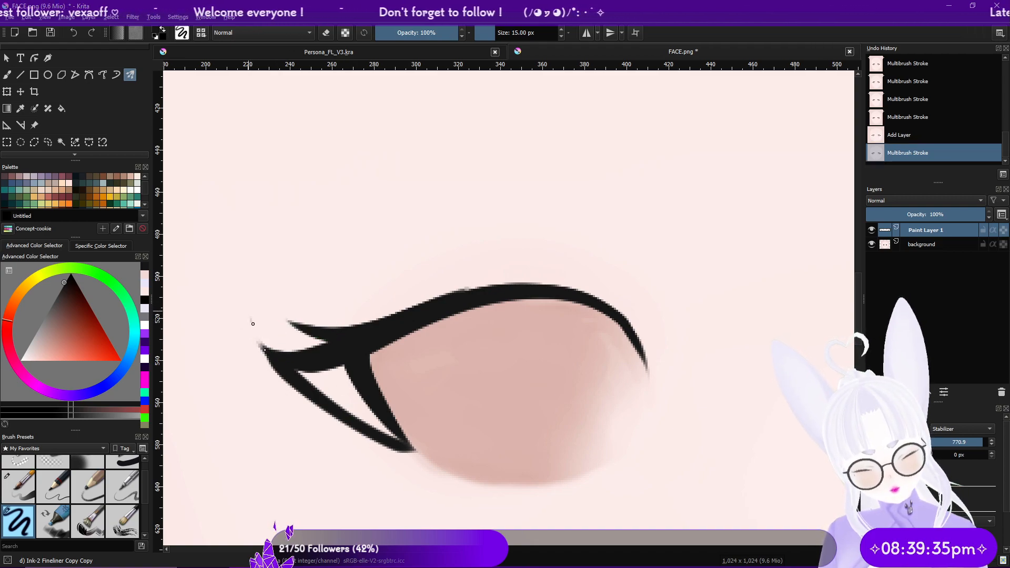
pyautogui.hotkey('ctrl', 'z')
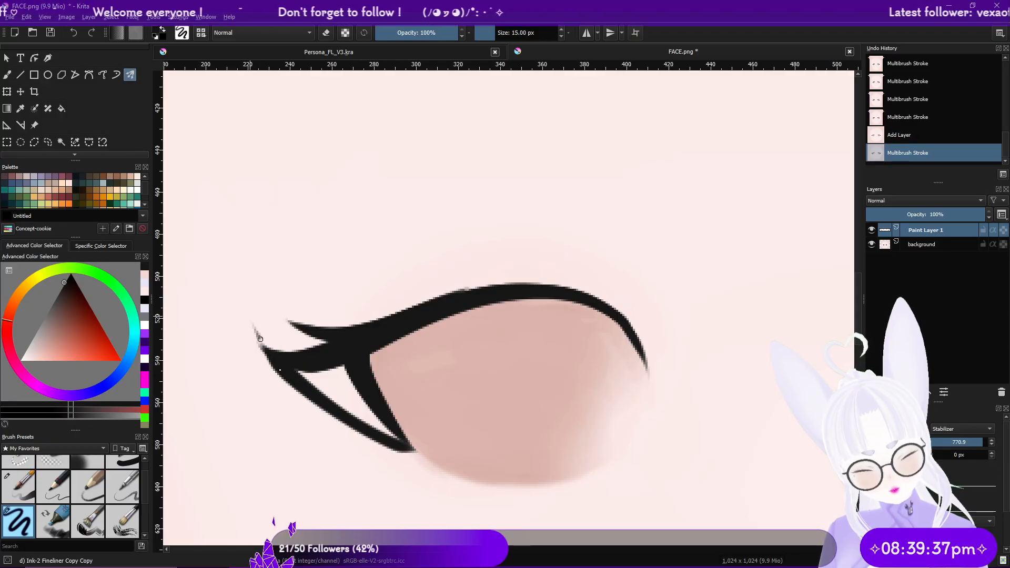
pyautogui.hotkey('ctrl', 'z')
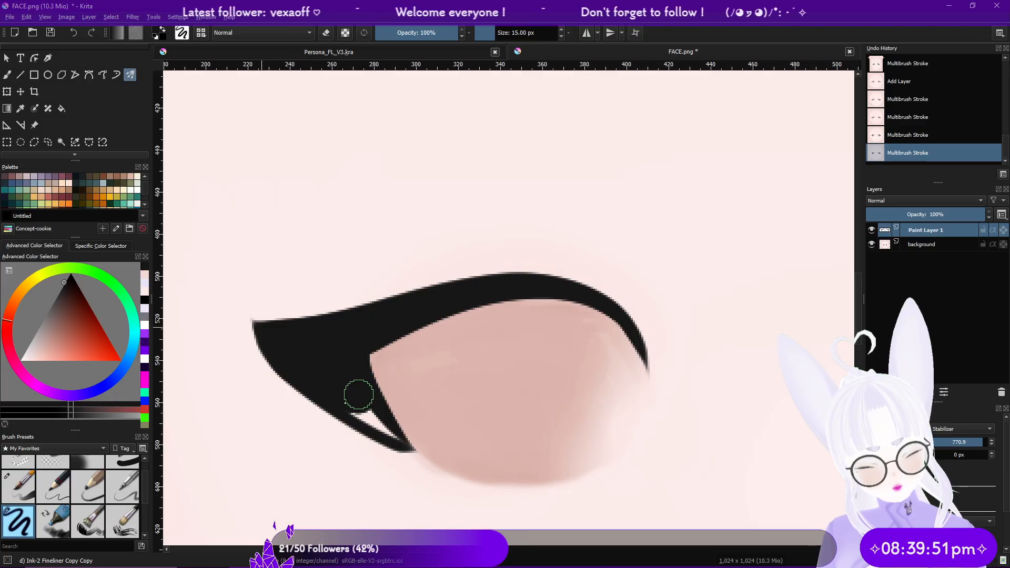
# Step: Fill the remaining gap in the lower wing with black and extend its tapered tip further along the lower lid
pyautogui.moveTo(377, 424)
pyautogui.mouseDown()
pyautogui.moveTo(413, 450)
pyautogui.moveTo(358, 368)
pyautogui.mouseUp()
pyautogui.hotkey('ctrl', 'z')
pyautogui.moveTo(457, 479)
pyautogui.mouseDown()
pyautogui.moveTo(369, 407)
pyautogui.moveTo(447, 478)
pyautogui.mouseUp()
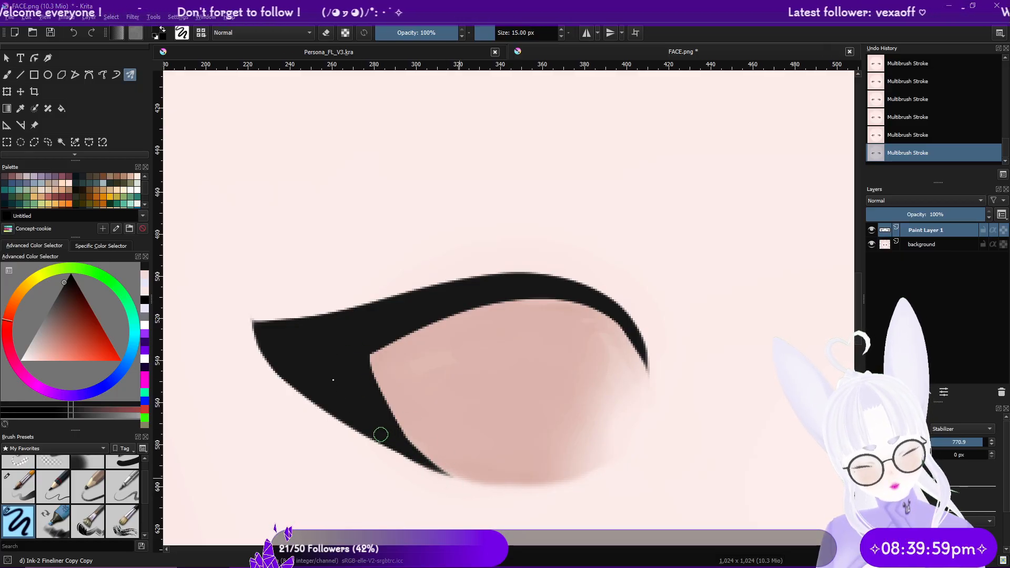
# Step: Reapply the Gaussian Blur to the eyeliner layer and blur it again with horizontal and vertical radii of 17.89 px
pyautogui.click(111, 17)
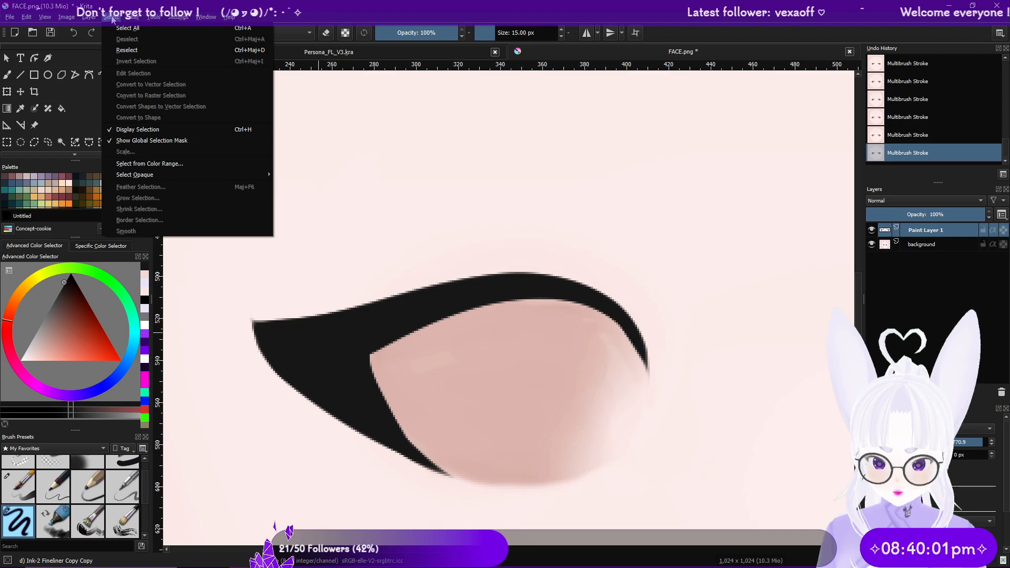
pyautogui.moveTo(132, 17)
pyautogui.click(174, 28)
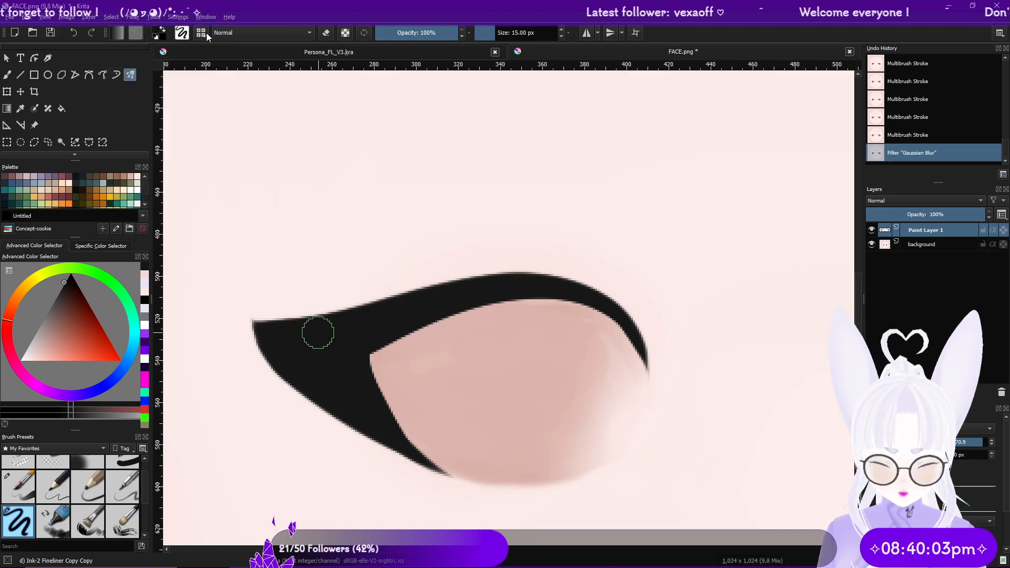
pyautogui.click(132, 17)
pyautogui.click(150, 39)
pyautogui.moveTo(329, 223); pyautogui.dragTo(871, 189)
pyautogui.click(763, 230)
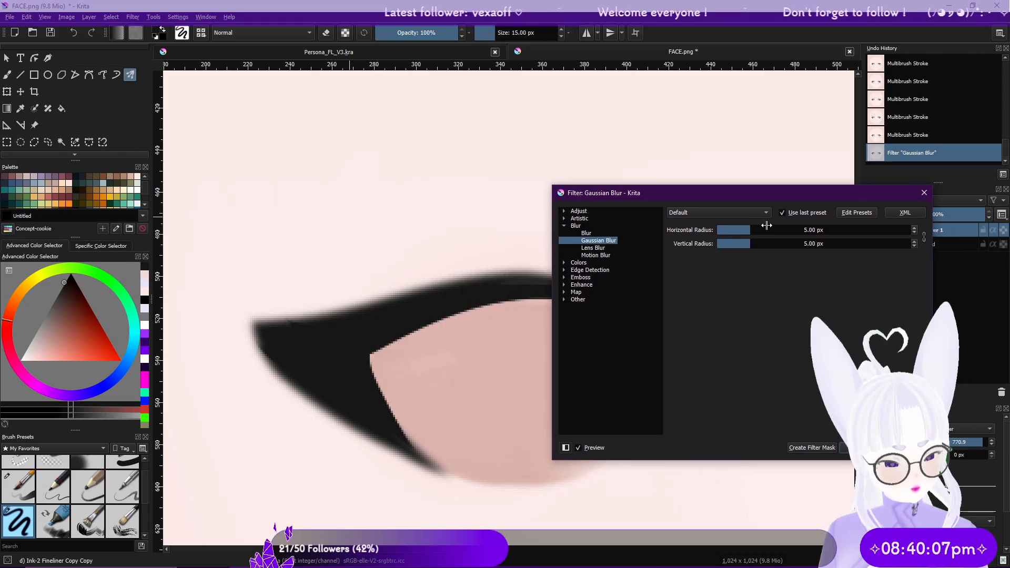
pyautogui.moveTo(764, 230)
pyautogui.mouseDown()
pyautogui.moveTo(752, 234)
pyautogui.moveTo(767, 233)
pyautogui.mouseUp()
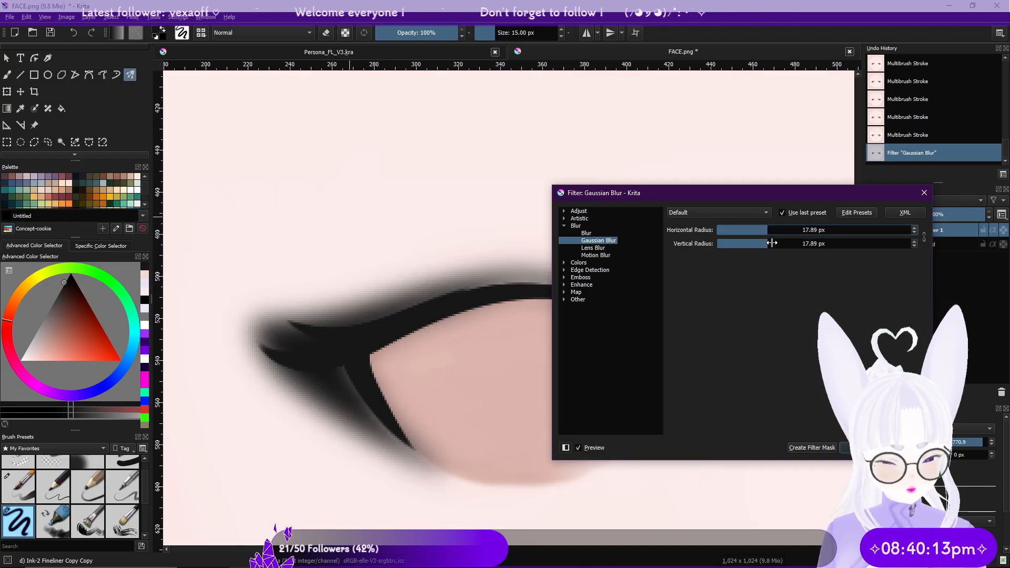
pyautogui.press('Return')
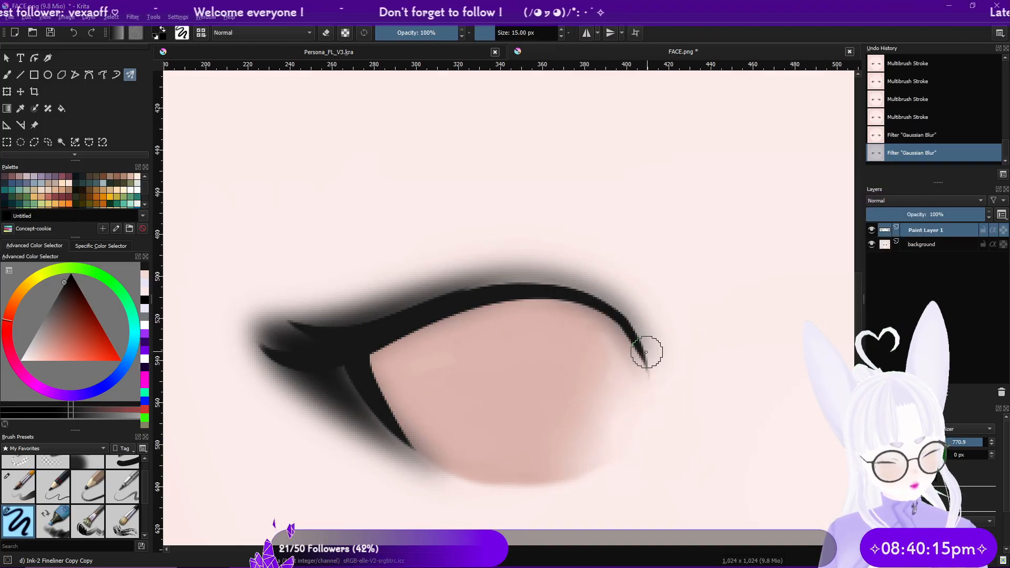
# Step: Repaint black over the upper lid line, outer wing and lower wing, and apply the same Gaussian Blur to the layer
pyautogui.moveTo(616, 305)
pyautogui.mouseDown()
pyautogui.moveTo(495, 285)
pyautogui.moveTo(264, 336)
pyautogui.mouseUp()
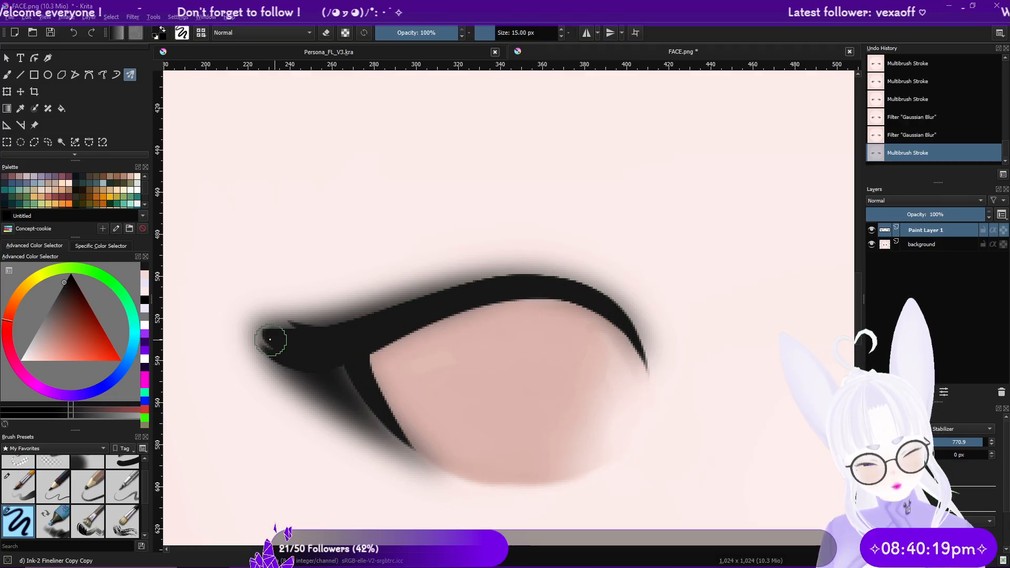
pyautogui.moveTo(417, 458); pyautogui.dragTo(351, 384)
pyautogui.click(132, 17)
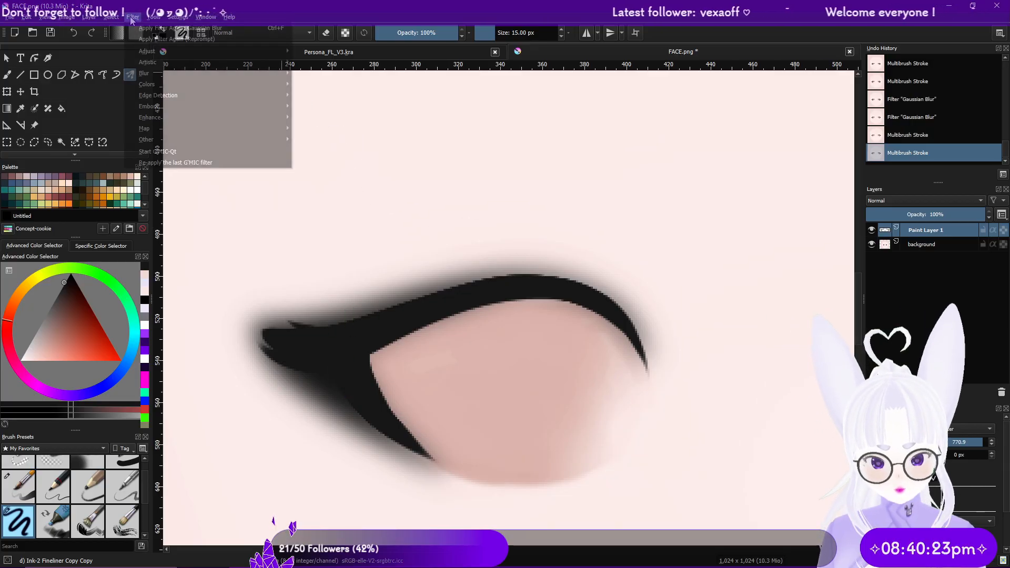
pyautogui.click(155, 29)
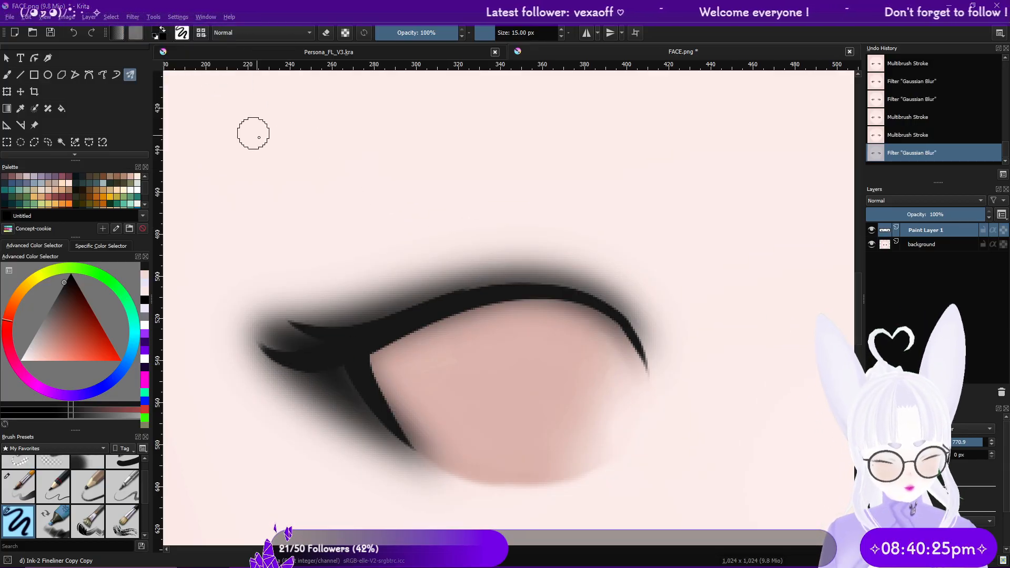
# Step: Add a black stroke along the lower wing beside the eye opening and blur the layer with the same Gaussian Blur
pyautogui.scroll(-6, 590, 345)
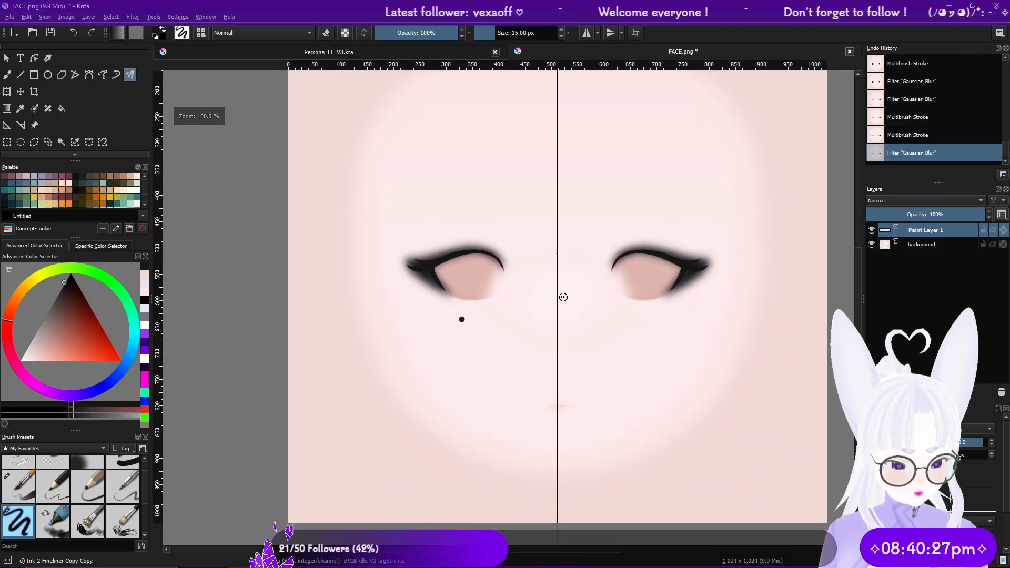
pyautogui.rightClick(929, 234)
pyautogui.press('Escape')
pyautogui.scroll(5, 425, 264)
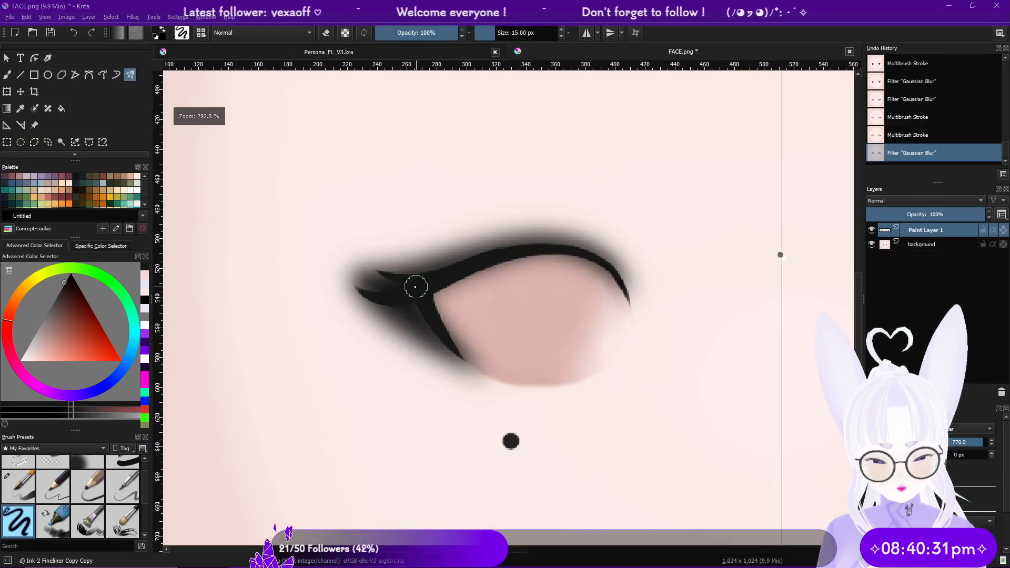
pyautogui.moveTo(421, 311); pyautogui.dragTo(474, 360)
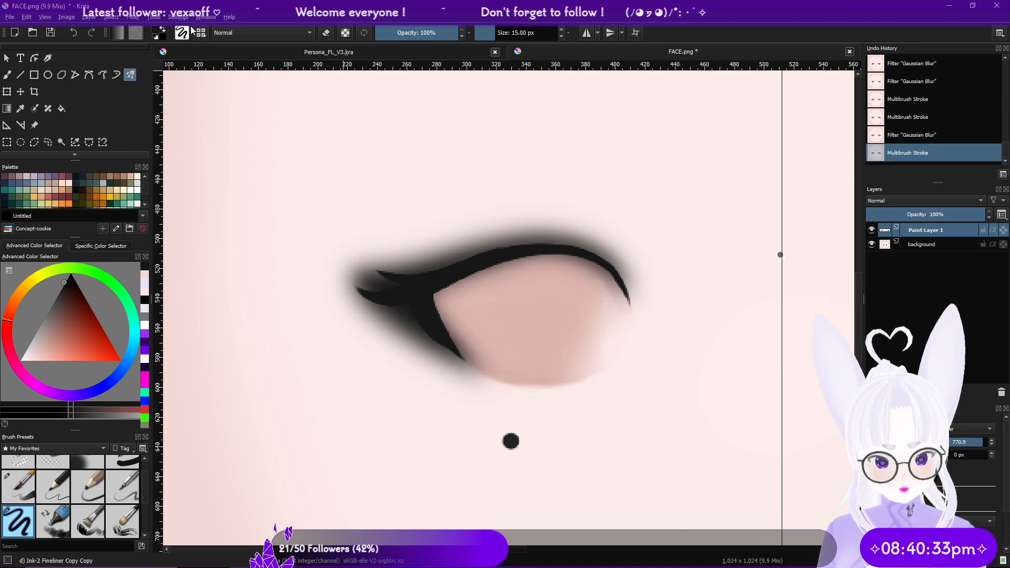
pyautogui.click(134, 17)
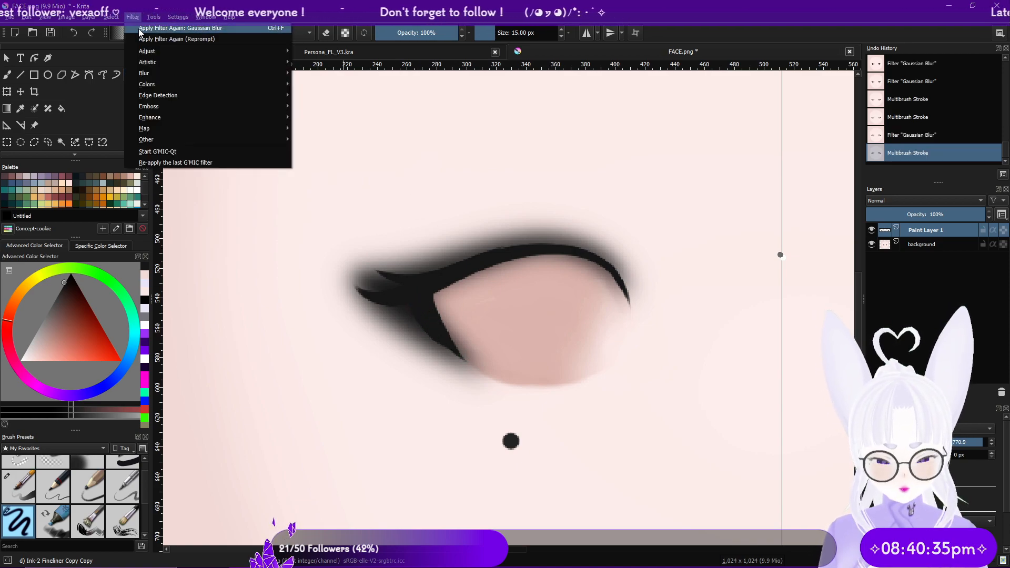
pyautogui.click(142, 27)
# Step: Save FACE.png with the existing PNG export options
pyautogui.keyDown('ctrl'); pyautogui.scroll(-3, 631, 361); pyautogui.keyUp('ctrl')
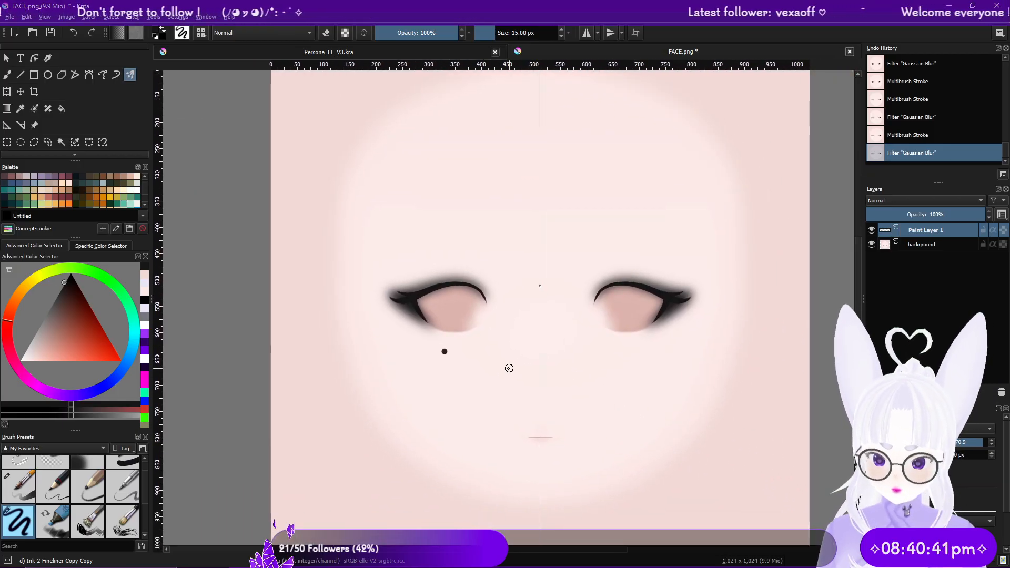
pyautogui.click(50, 34)
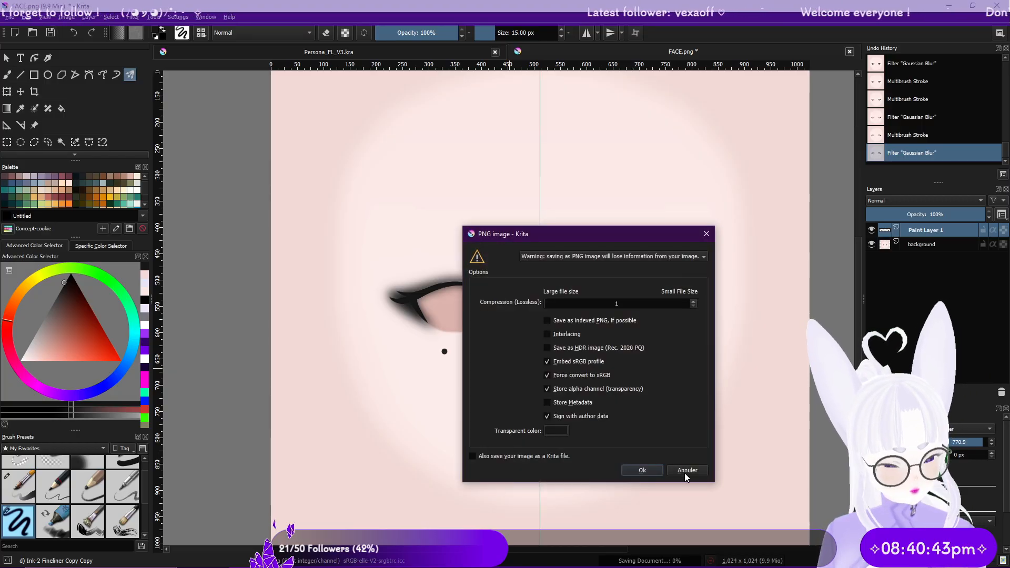
pyautogui.click(650, 470)
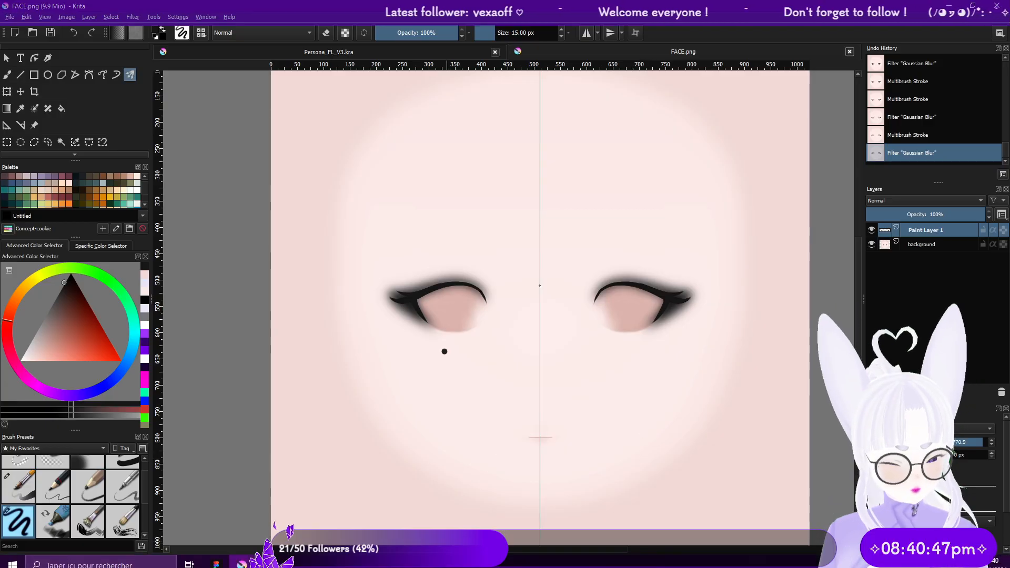
# Step: Switch to VRoid Studio, load the FACE image as a new skin layer and inspect the eyeliner on the avatar from several angles
pyautogui.click(279, 559)
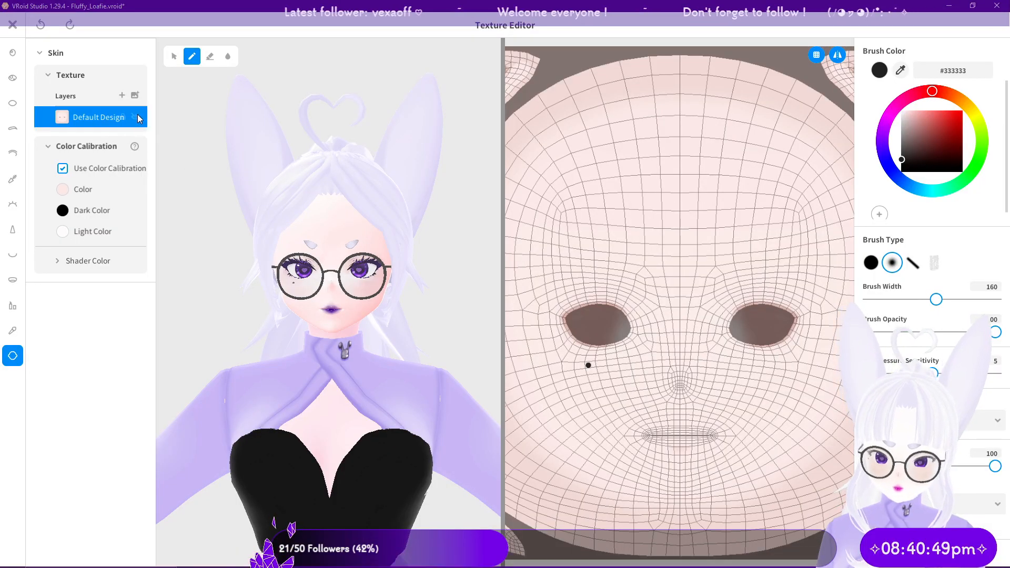
pyautogui.click(135, 95)
pyautogui.doubleClick(131, 158)
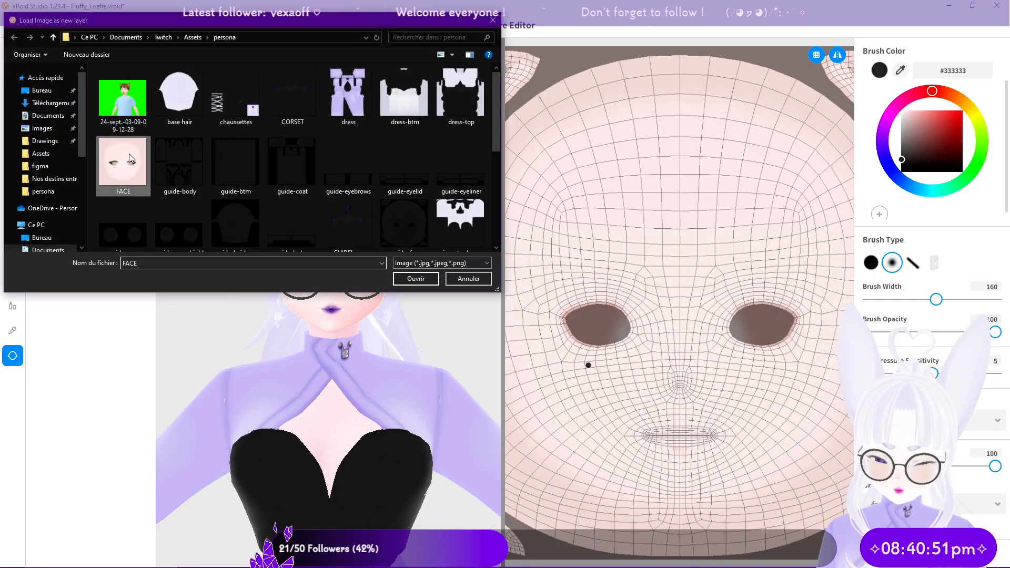
pyautogui.scroll(10, 337, 273)
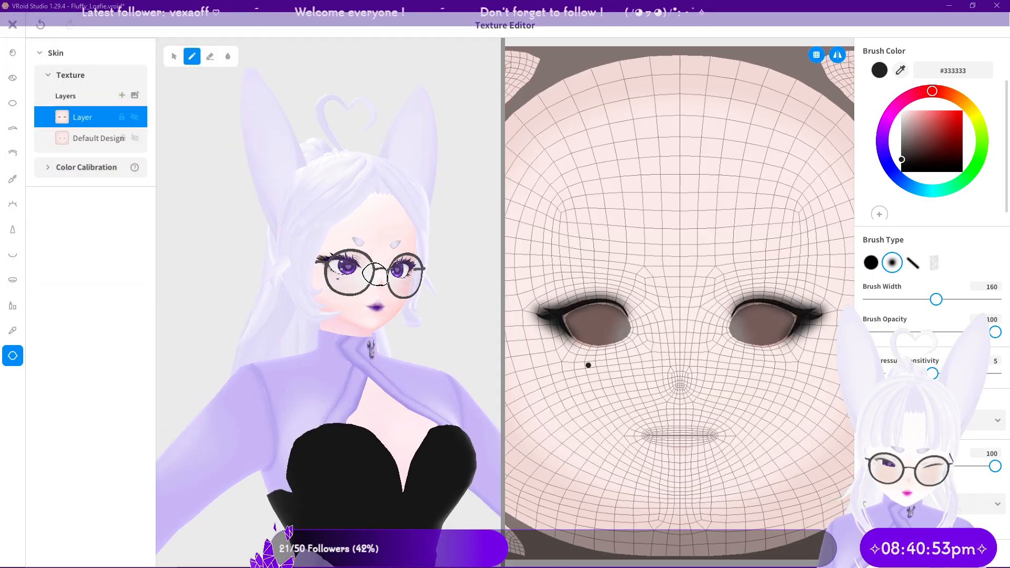
pyautogui.scroll(2, 376, 262)
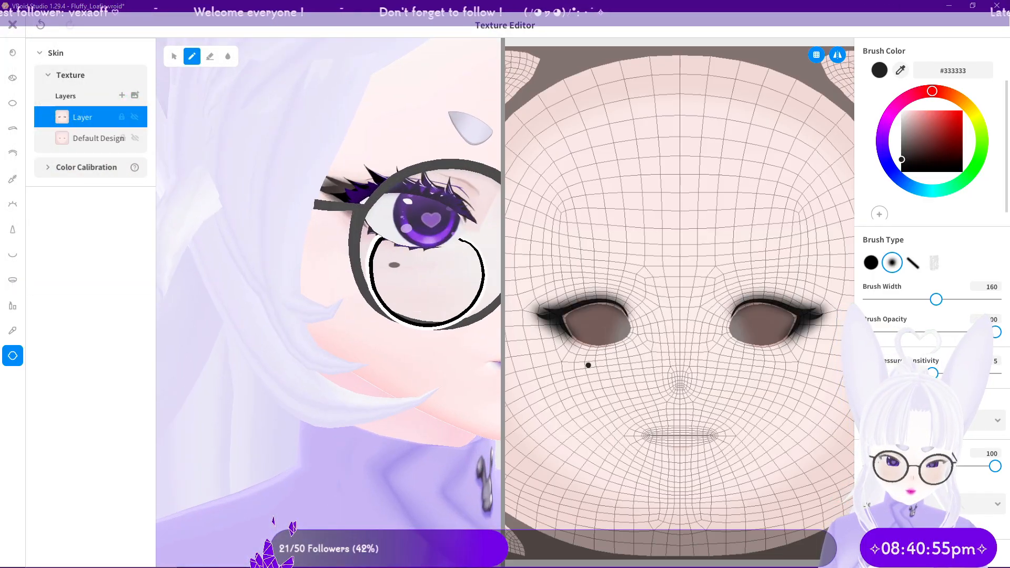
pyautogui.moveTo(470, 282); pyautogui.dragTo(210, 290, button='right')
pyautogui.moveTo(158, 315)
pyautogui.mouseDown(button='right')
pyautogui.moveTo(428, 293)
pyautogui.moveTo(442, 279)
pyautogui.mouseUp(button='right')
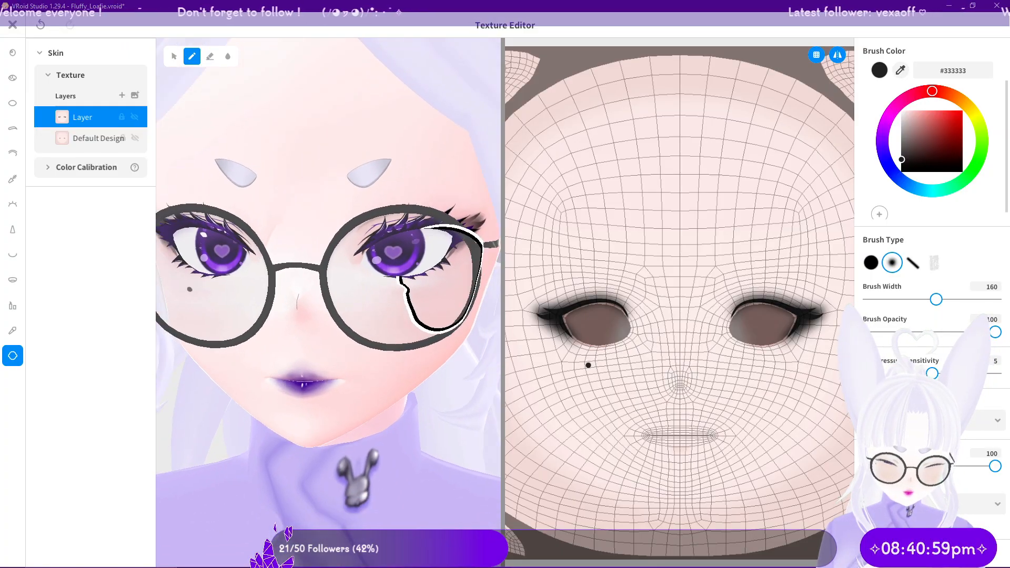
pyautogui.scroll(-2, 450, 279)
pyautogui.moveTo(424, 225)
pyautogui.mouseDown(button='right')
pyautogui.moveTo(495, 226)
pyautogui.moveTo(461, 228)
pyautogui.mouseUp(button='right')
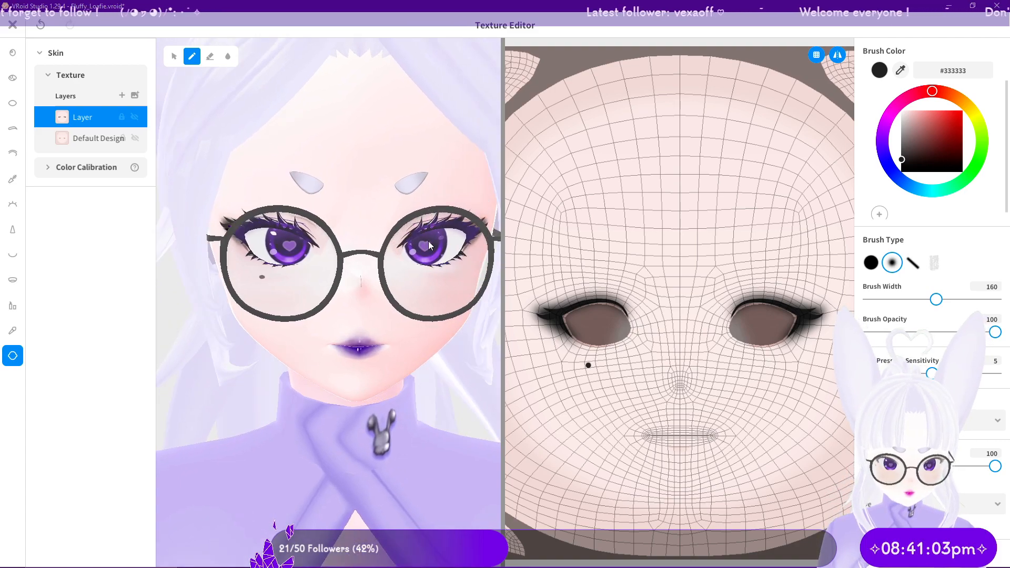
# Step: Switch back to Krita and check the earliest undo history states for the face texture before the eyeliner was painted
pyautogui.hotkey('alt', 'Tab')
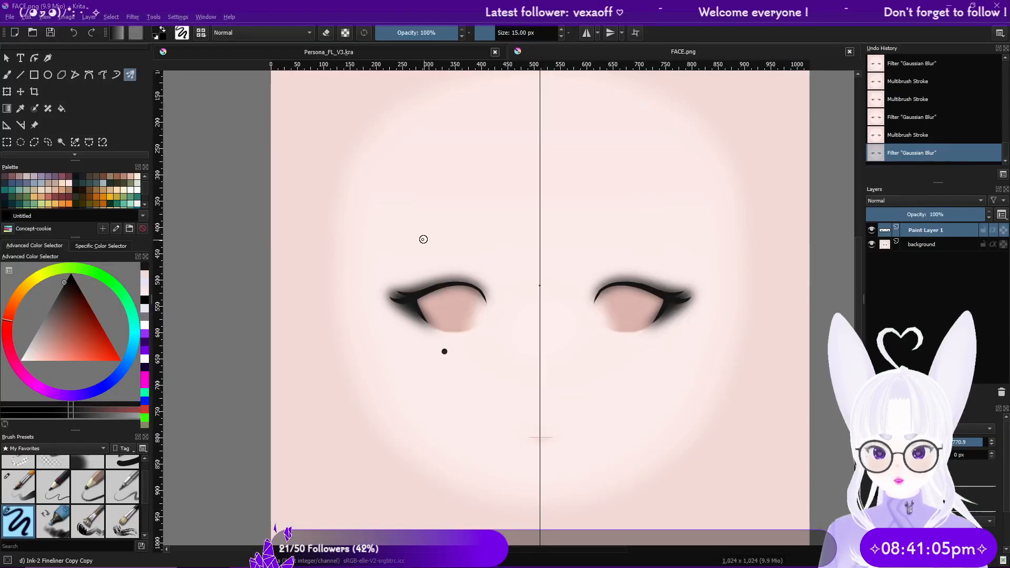
pyautogui.scroll(3, 493, 282)
pyautogui.scroll(-3, 457, 268)
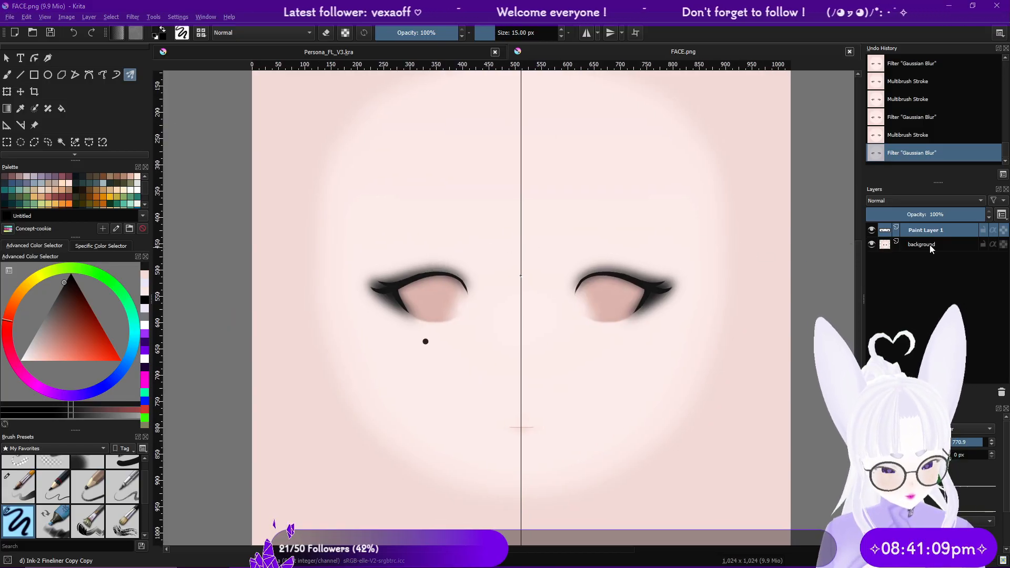
pyautogui.scroll(5, 933, 99)
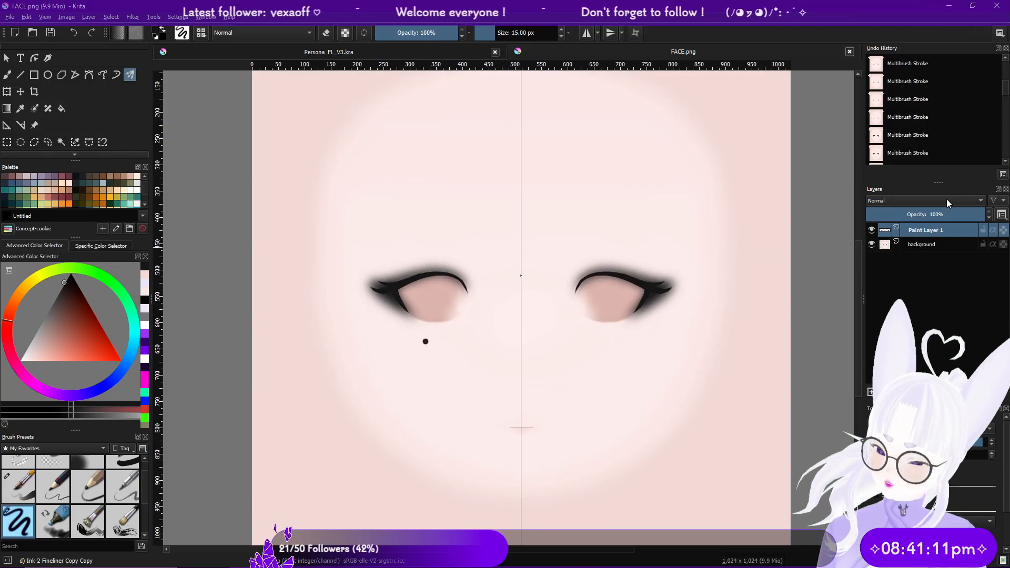
pyautogui.scroll(3, 951, 132)
pyautogui.click(934, 74)
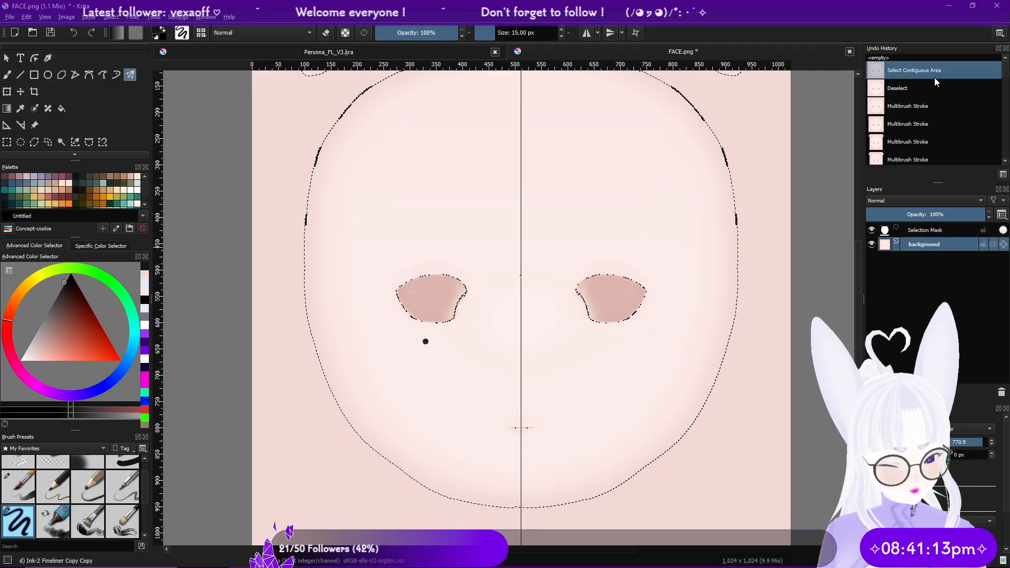
pyautogui.click(942, 87)
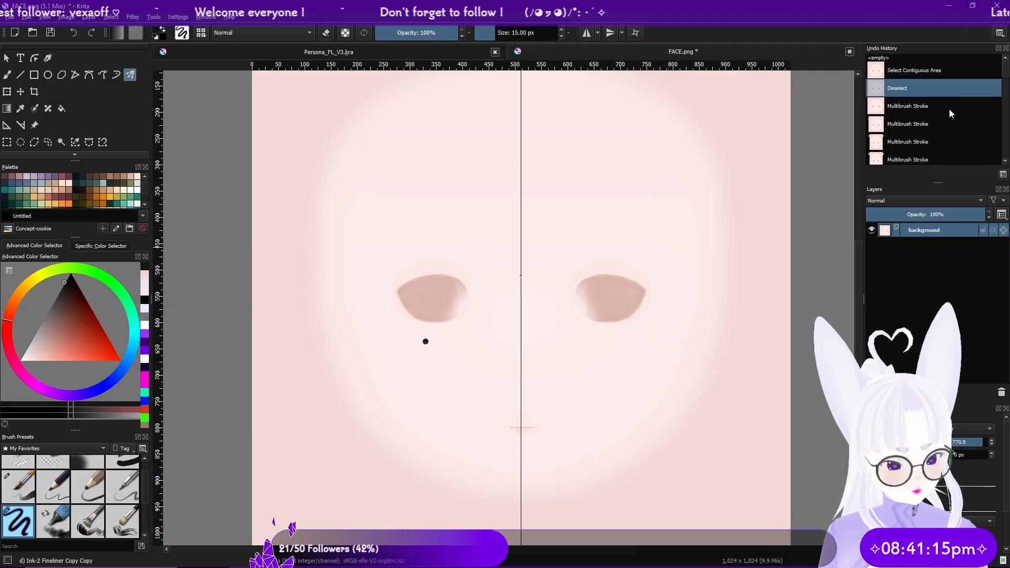
pyautogui.click(949, 108)
pyautogui.click(948, 140)
pyautogui.keyDown('ctrl'); pyautogui.scroll(-1, 677, 118); pyautogui.keyUp('ctrl')
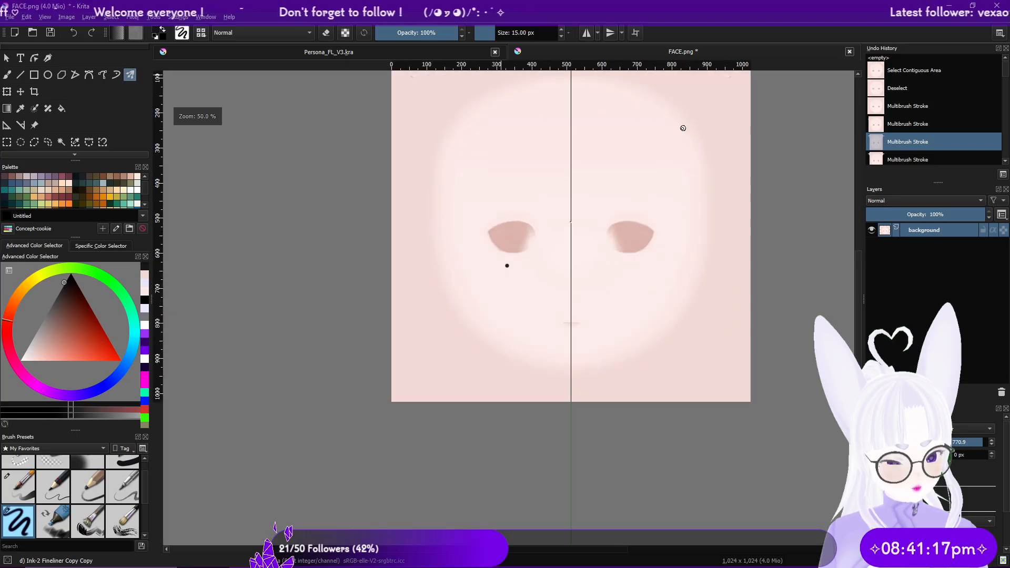
pyautogui.keyDown('ctrl'); pyautogui.scroll(1, 681, 126); pyautogui.keyUp('ctrl')
pyautogui.moveTo(699, 161); pyautogui.dragTo(687, 256, button='middle')
pyautogui.scroll(-3, 924, 155)
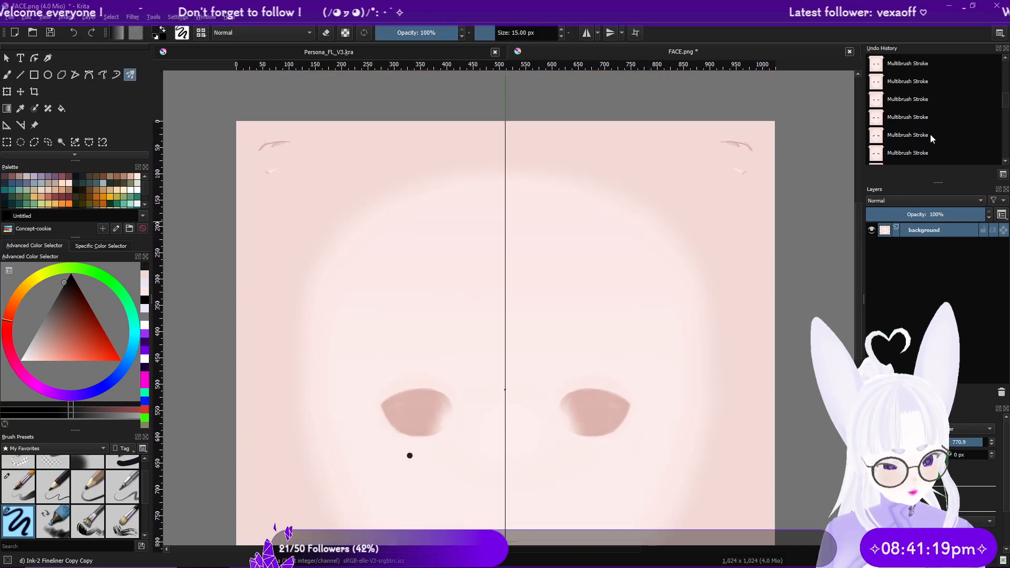
# Step: Revert the image through the undo history to the Multibrush state with cleaned-up skin and no eyeliner on the background
pyautogui.click(930, 134)
pyautogui.click(931, 117)
pyautogui.click(933, 99)
pyautogui.click(934, 81)
pyautogui.click(936, 60)
pyautogui.scroll(1, 937, 58)
pyautogui.click(933, 62)
pyautogui.click(935, 81)
pyautogui.click(934, 71)
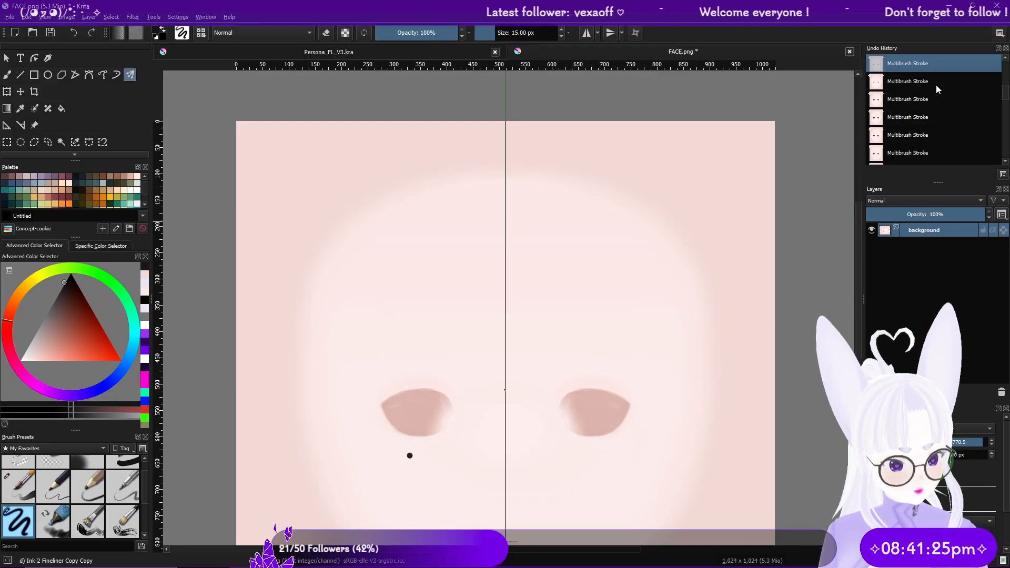
# Step: Paste the copied blurred eyeliner layer above the clean background and add a new paint layer between the two
pyautogui.hotkey('ctrl', 'v')
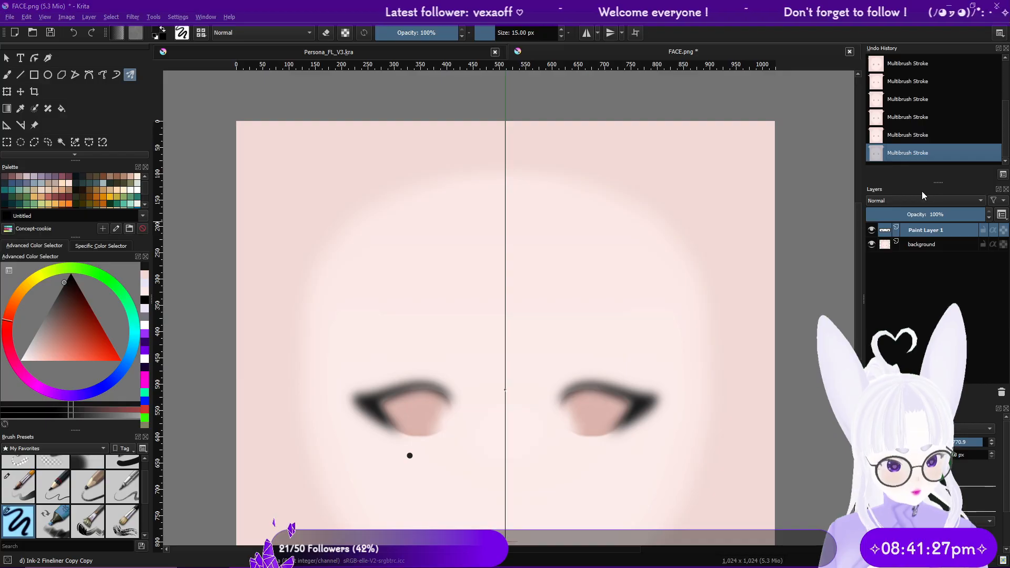
pyautogui.keyDown('ctrl'); pyautogui.scroll(4, 497, 392); pyautogui.keyUp('ctrl')
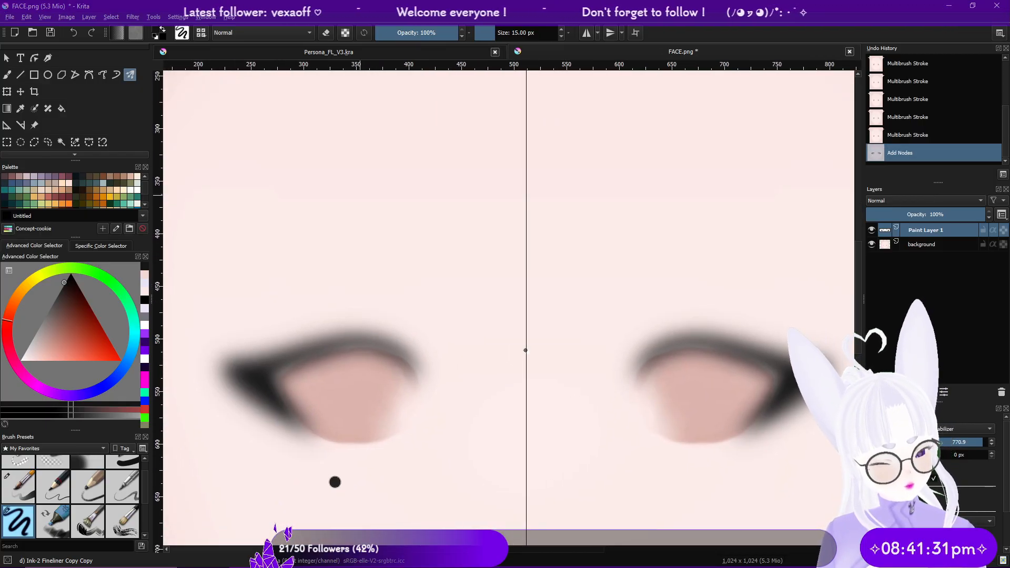
pyautogui.press('Insert')
pyautogui.moveTo(942, 236); pyautogui.dragTo(949, 263)
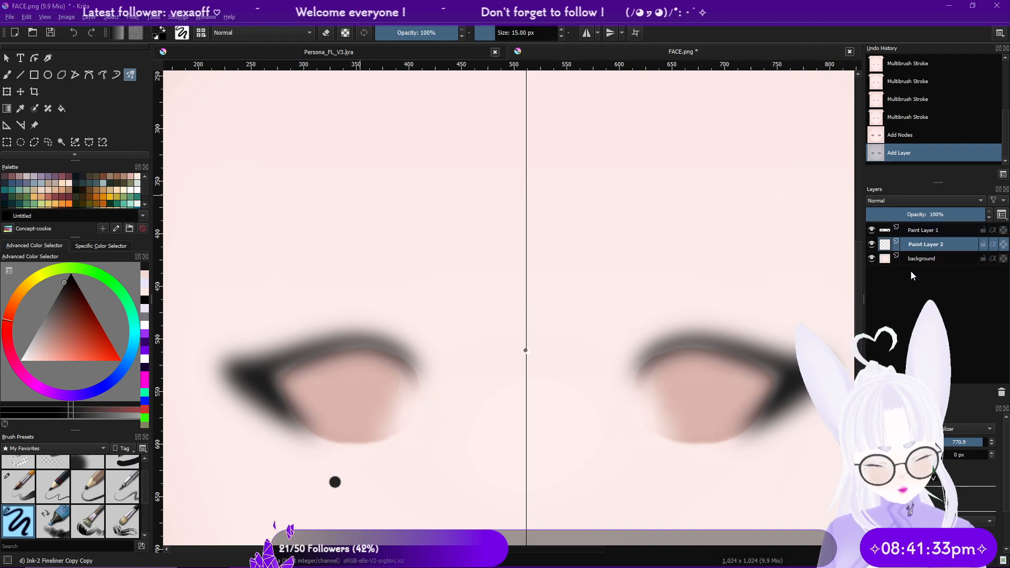
# Step: Paint a thick black line along the upper lids and outer corners of both eyes on Paint Layer 2 with the mirrored 15 px Multibrush
pyautogui.click(7, 75)
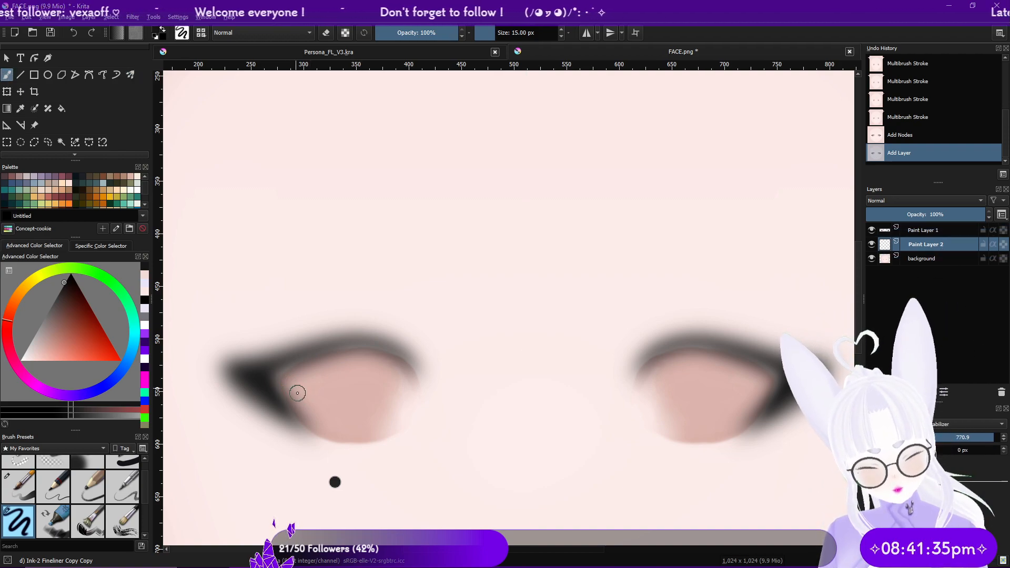
pyautogui.click(127, 77)
pyautogui.keyDown('ctrl'); pyautogui.scroll(1, 363, 406); pyautogui.keyUp('ctrl')
pyautogui.moveTo(364, 394); pyautogui.dragTo(431, 387, button='middle')
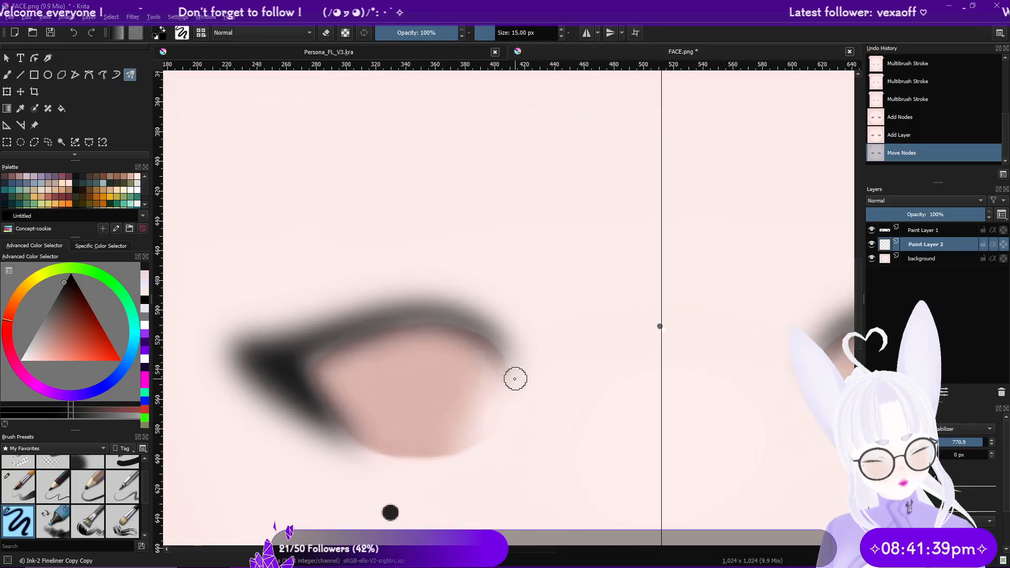
pyautogui.moveTo(515, 381)
pyautogui.mouseDown()
pyautogui.moveTo(462, 322)
pyautogui.moveTo(421, 315)
pyautogui.mouseUp()
pyautogui.hotkey('ctrl', 'z')
pyautogui.moveTo(518, 391); pyautogui.dragTo(513, 366)
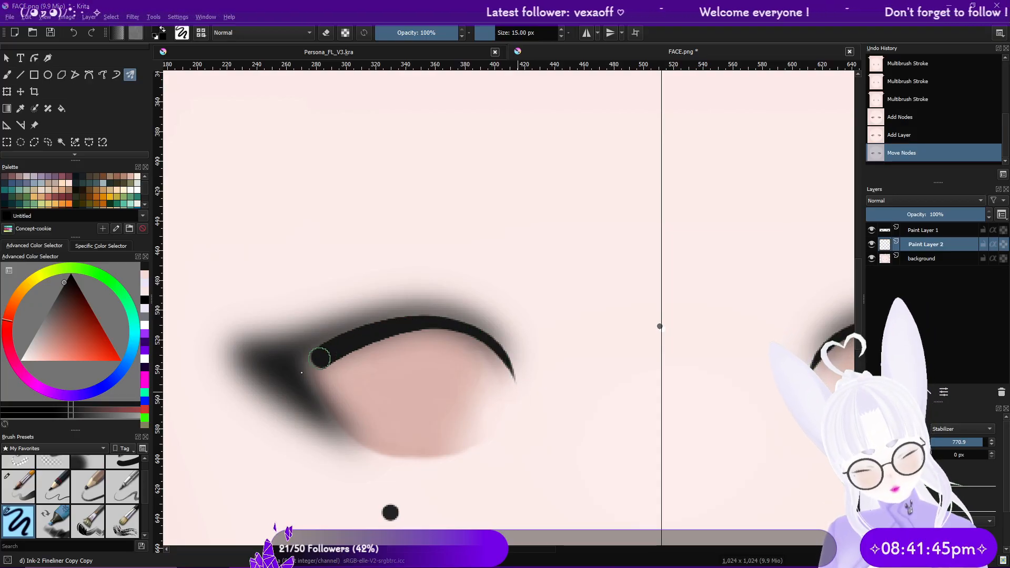
pyautogui.moveTo(367, 442); pyautogui.dragTo(370, 445)
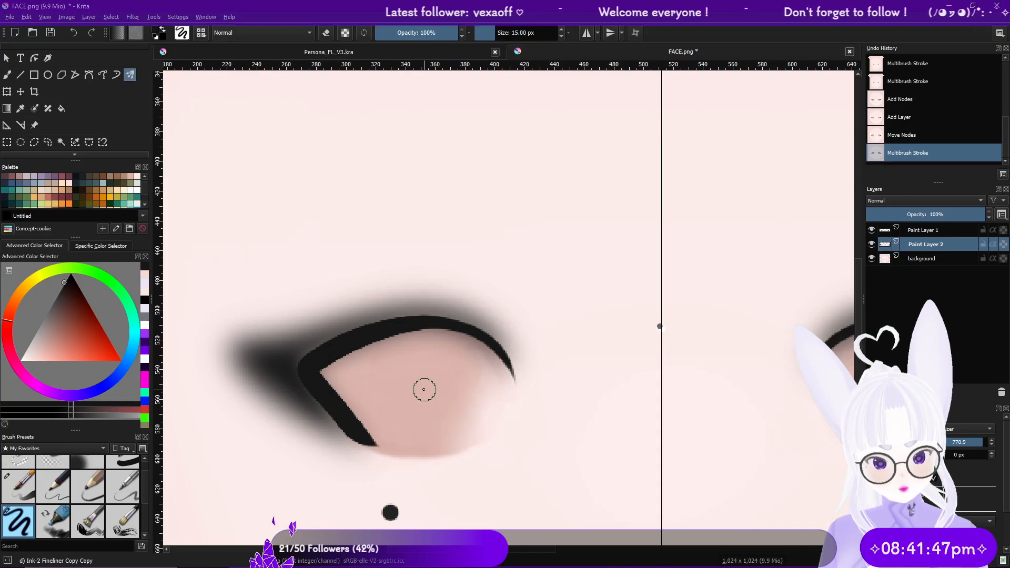
pyautogui.hotkey('ctrl', 'z')
pyautogui.moveTo(330, 414)
pyautogui.mouseDown()
pyautogui.moveTo(312, 365)
pyautogui.moveTo(317, 338)
pyautogui.moveTo(358, 324)
pyautogui.moveTo(453, 323)
pyautogui.moveTo(504, 357)
pyautogui.moveTo(516, 391)
pyautogui.mouseUp()
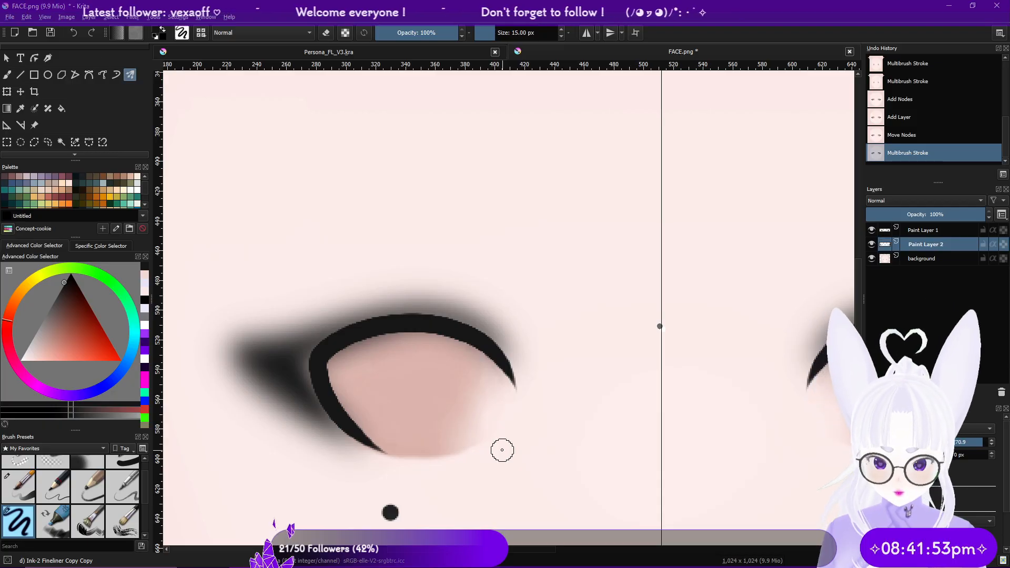
# Step: Reapply the last Gaussian Blur to Paint Layer 2 and delete the winged eyeliner layer, Paint Layer 1
pyautogui.click(134, 17)
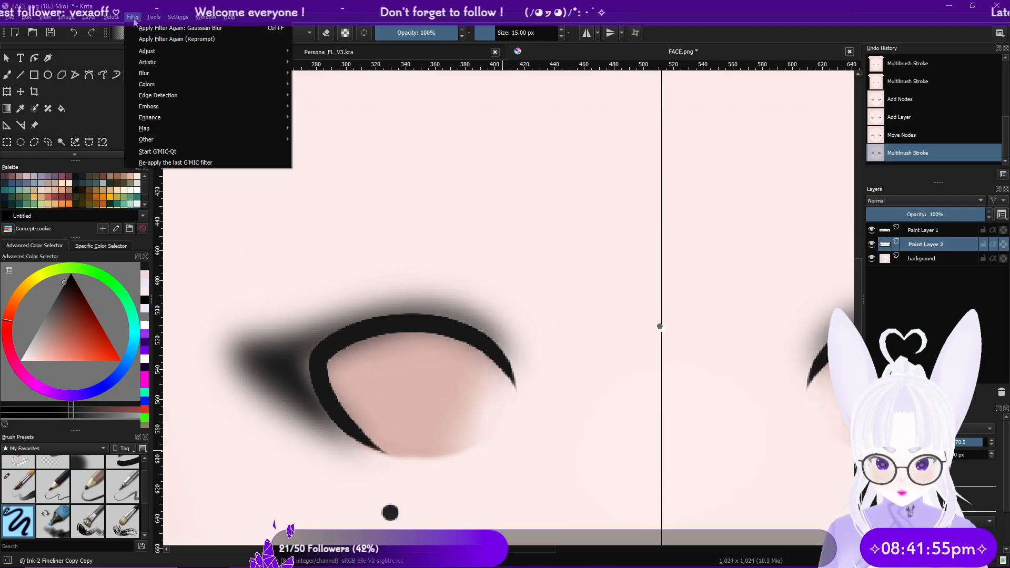
pyautogui.click(141, 28)
pyautogui.click(966, 230)
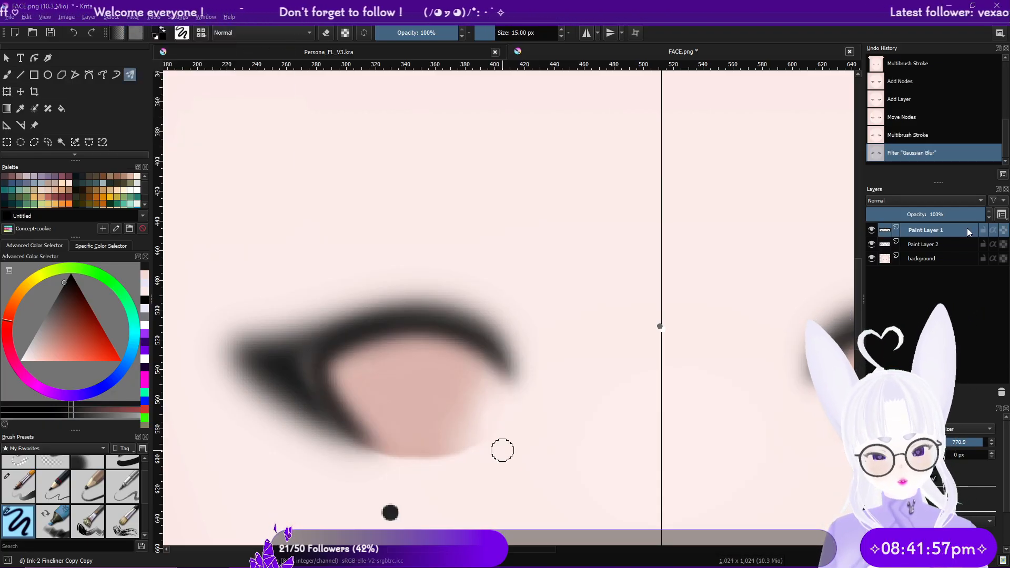
pyautogui.hotkey('shift', 'Delete')
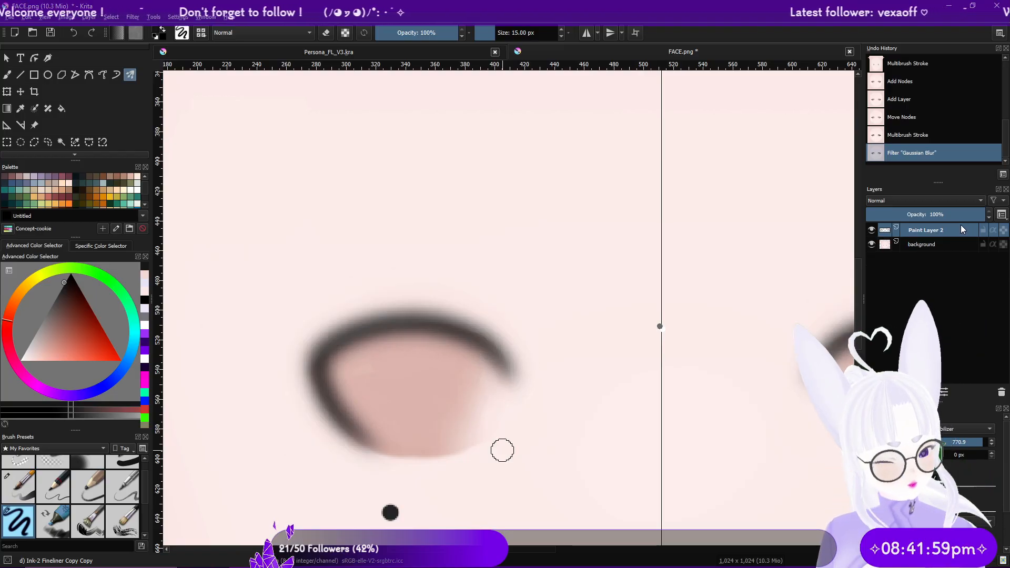
# Step: With Paint Layer 2 temporarily hidden, trace the upper and outer edges of both eye openings in black on a new paint layer
pyautogui.moveTo(383, 456)
pyautogui.mouseDown()
pyautogui.moveTo(319, 376)
pyautogui.moveTo(311, 351)
pyautogui.moveTo(361, 331)
pyautogui.moveTo(434, 324)
pyautogui.moveTo(494, 350)
pyautogui.moveTo(512, 377)
pyautogui.mouseUp()
pyautogui.hotkey('ctrl', 'z')
pyautogui.click(872, 231)
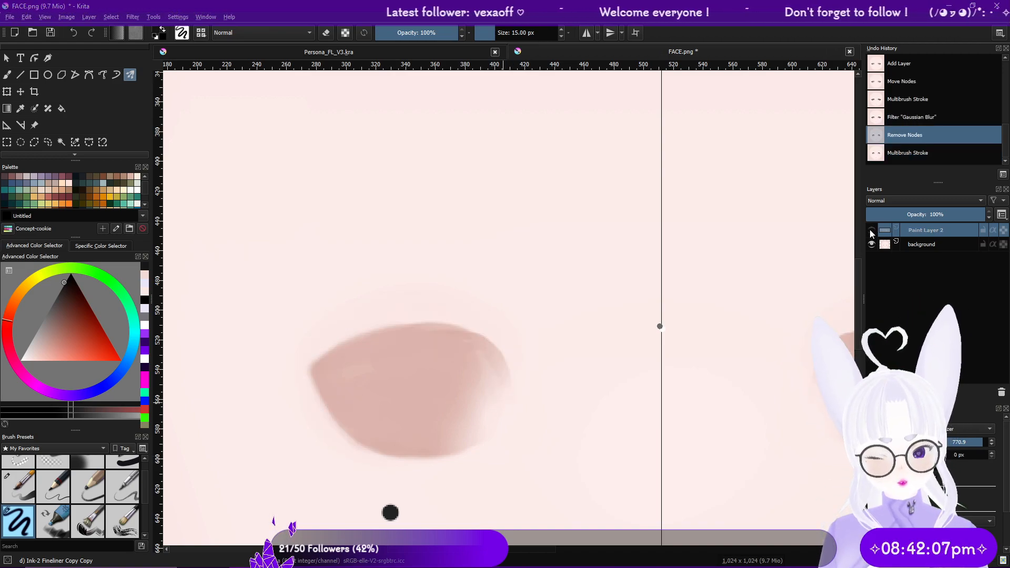
pyautogui.click(515, 368)
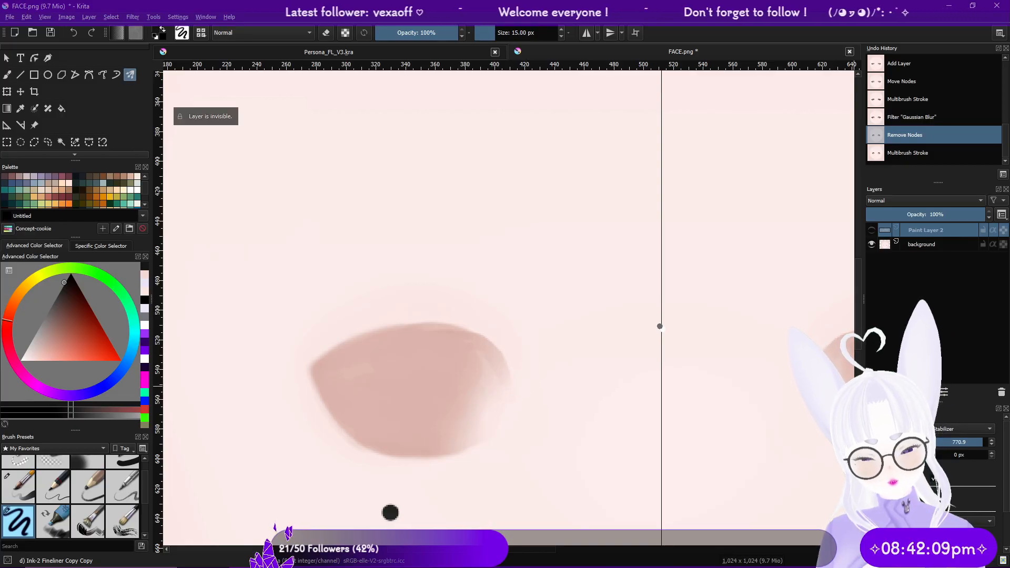
pyautogui.press('Insert')
pyautogui.moveTo(511, 377)
pyautogui.mouseDown()
pyautogui.moveTo(468, 332)
pyautogui.moveTo(415, 323)
pyautogui.moveTo(316, 363)
pyautogui.moveTo(314, 382)
pyautogui.moveTo(344, 429)
pyautogui.moveTo(405, 456)
pyautogui.mouseUp()
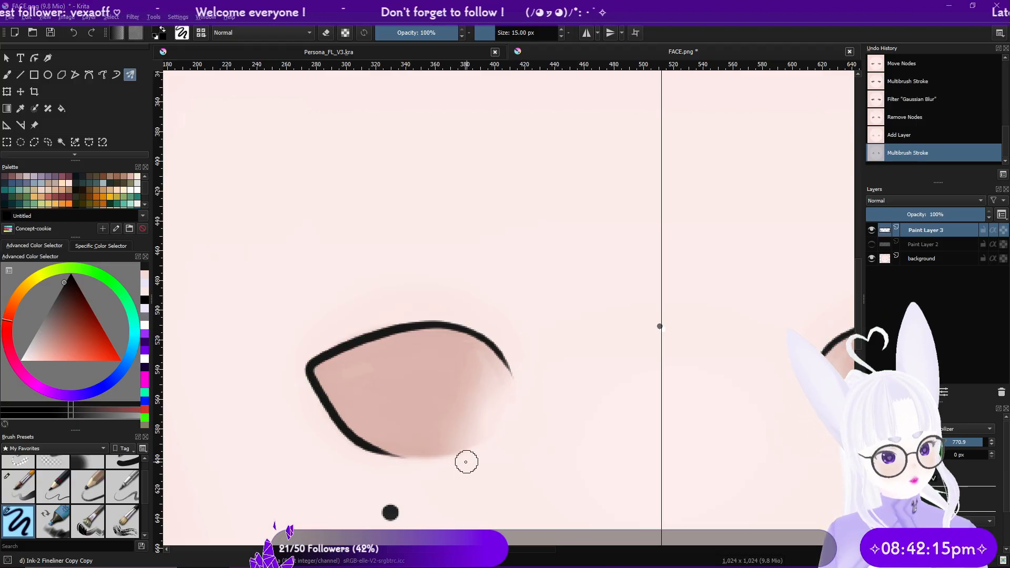
pyautogui.click(872, 244)
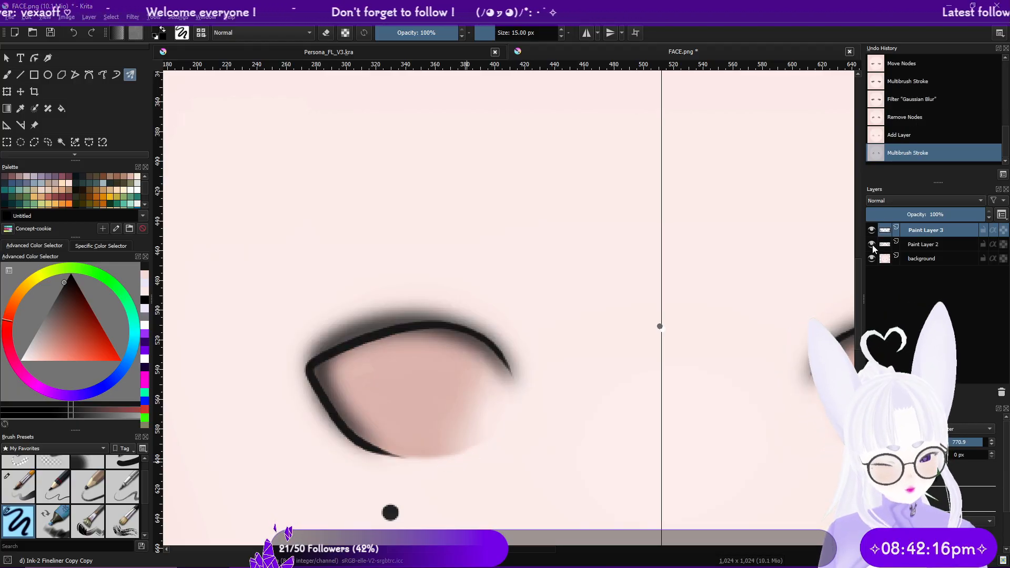
pyautogui.click(934, 245)
pyautogui.click(132, 16)
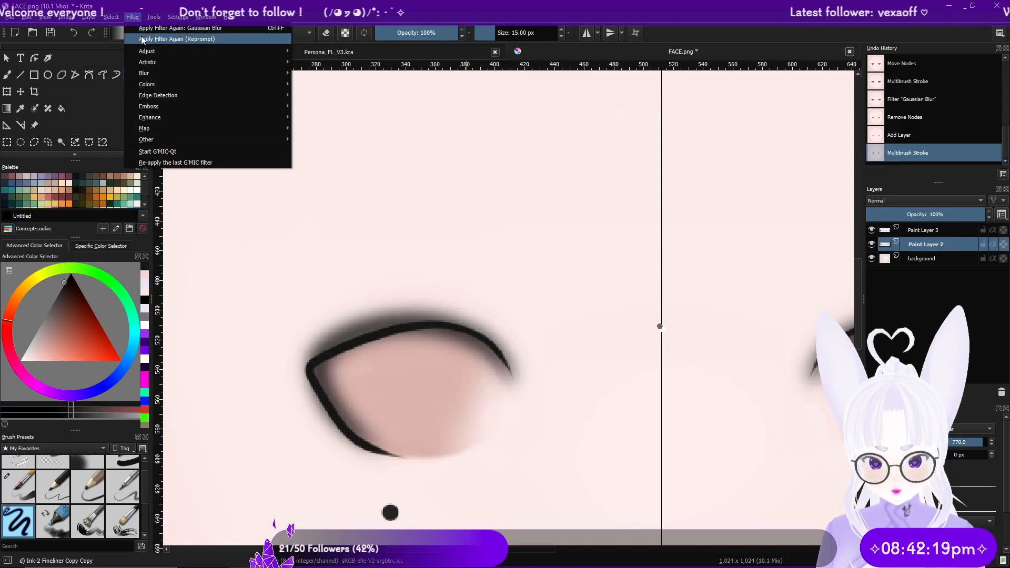
pyautogui.click(143, 39)
pyautogui.click(767, 243)
pyautogui.moveTo(767, 243); pyautogui.dragTo(742, 242)
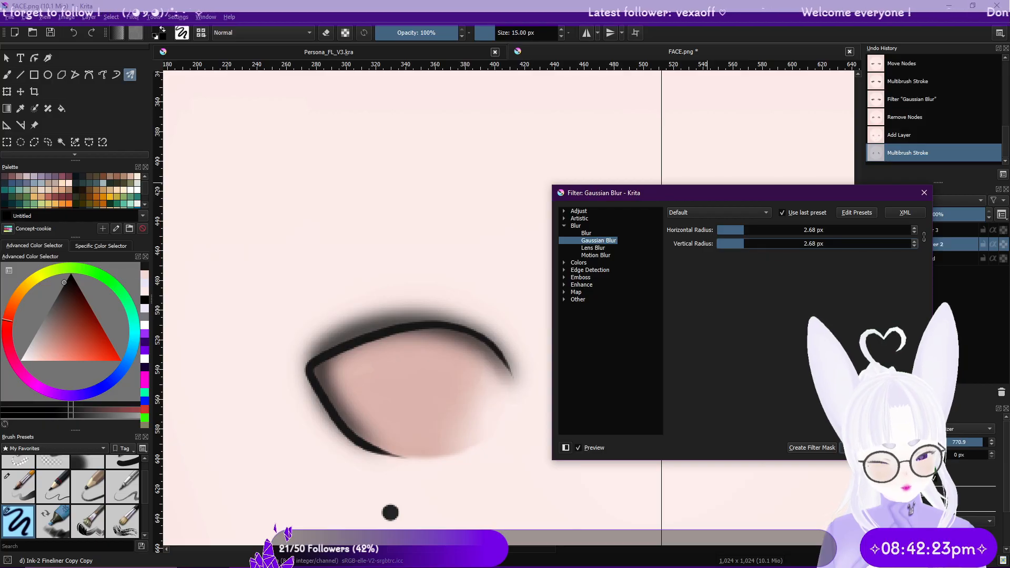
pyautogui.click(863, 448)
# Step: Apply a Gaussian Blur with 8.88 px horizontal and vertical radius to the new eye outline on Paint Layer 3
pyautogui.click(926, 230)
pyautogui.click(133, 17)
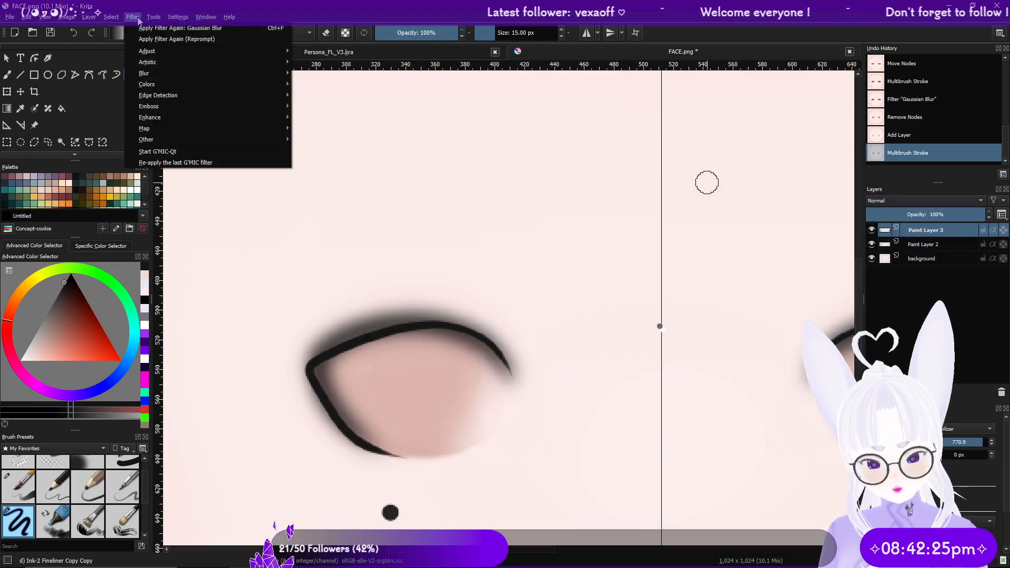
pyautogui.click(152, 39)
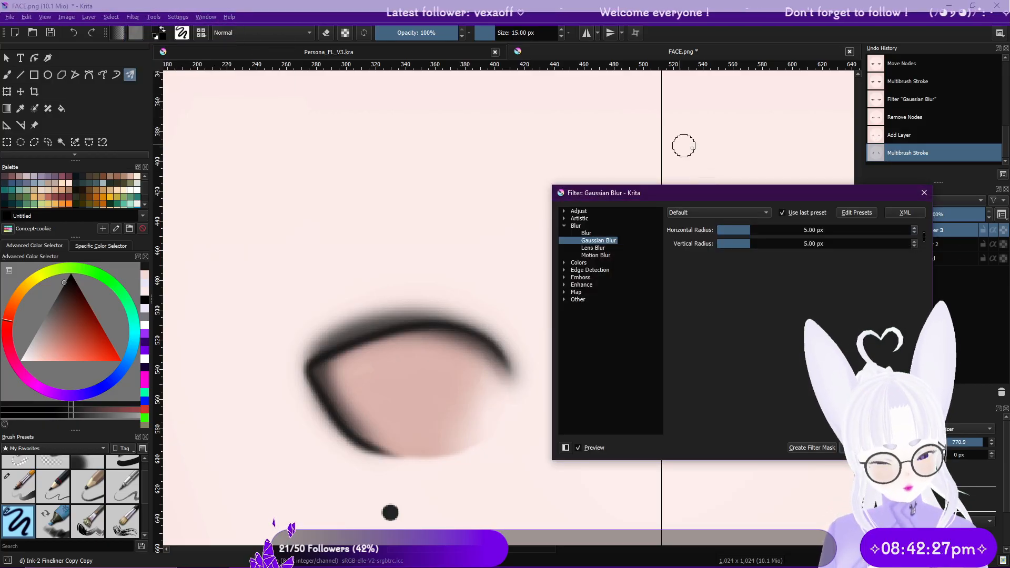
pyautogui.moveTo(744, 229); pyautogui.dragTo(758, 230)
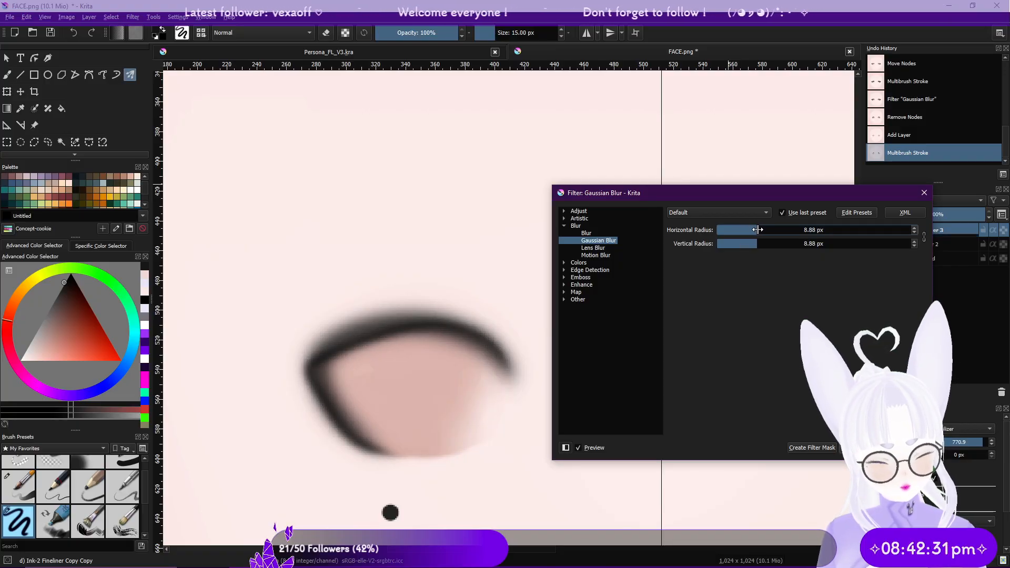
pyautogui.press('Return')
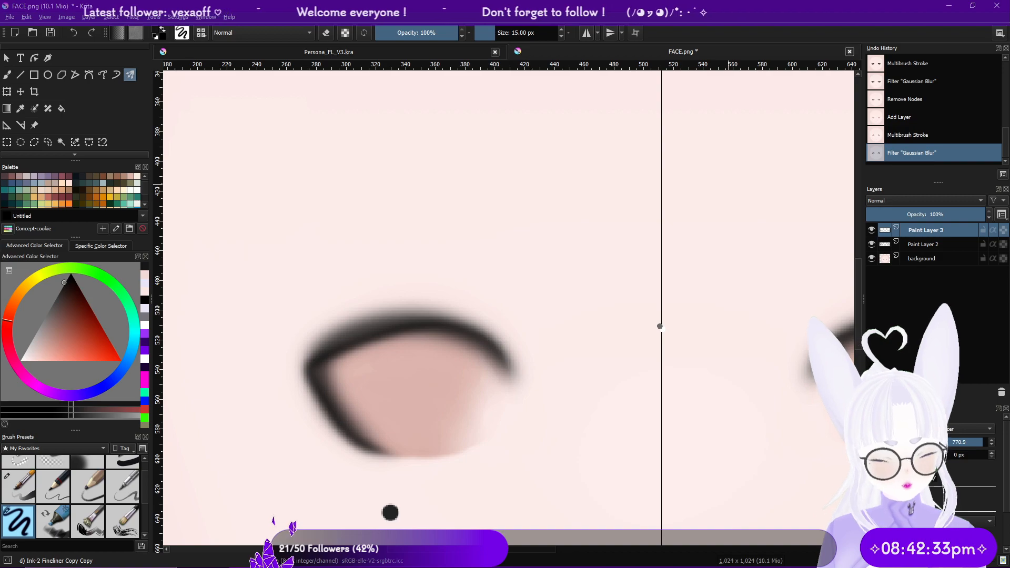
# Step: Save the updated face texture to FACE.png with the PNG export options left as they are
pyautogui.scroll(-1, 639, 347)
pyautogui.scroll(-2, 639, 348)
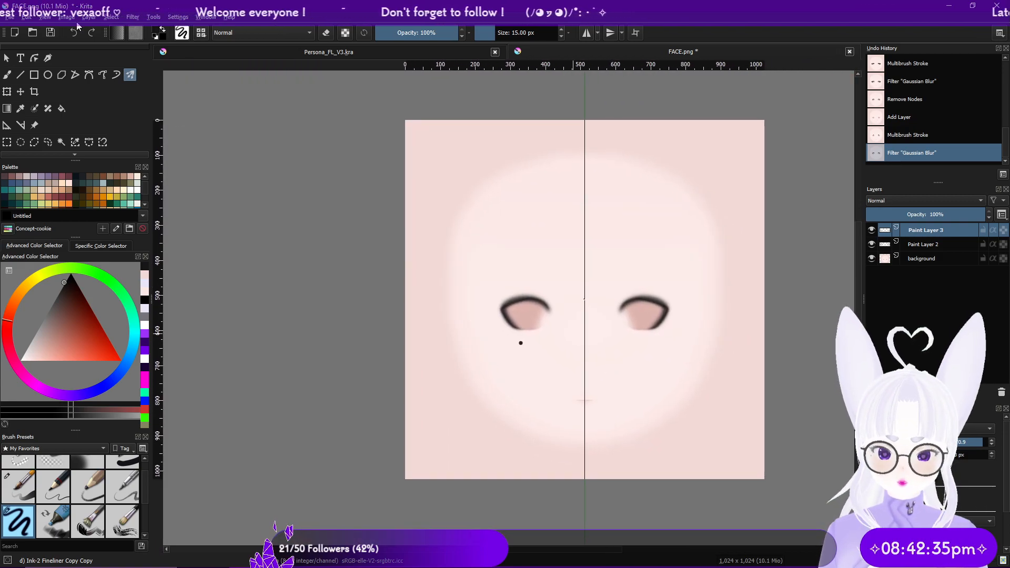
pyautogui.click(53, 33)
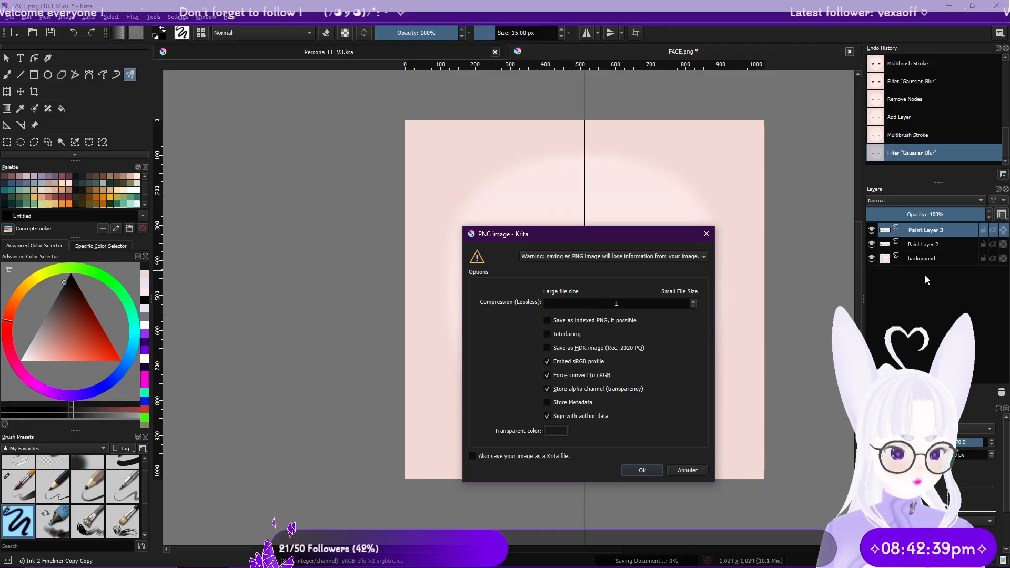
pyautogui.click(651, 469)
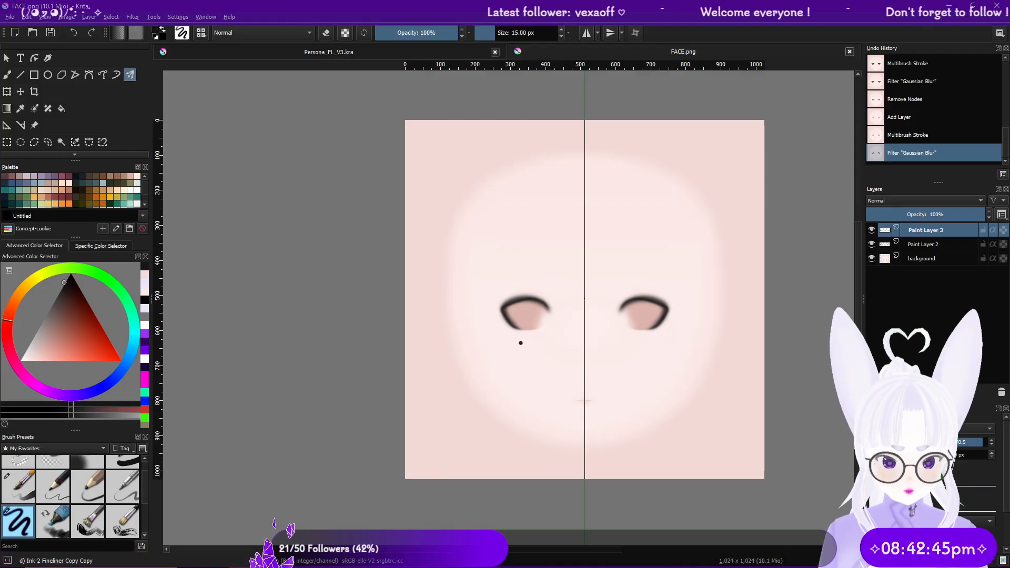
# Step: Switch to VRoid Studio and replace the old winged eyeliner skin layer with the updated FACE image as a new layer
pyautogui.click(343, 557)
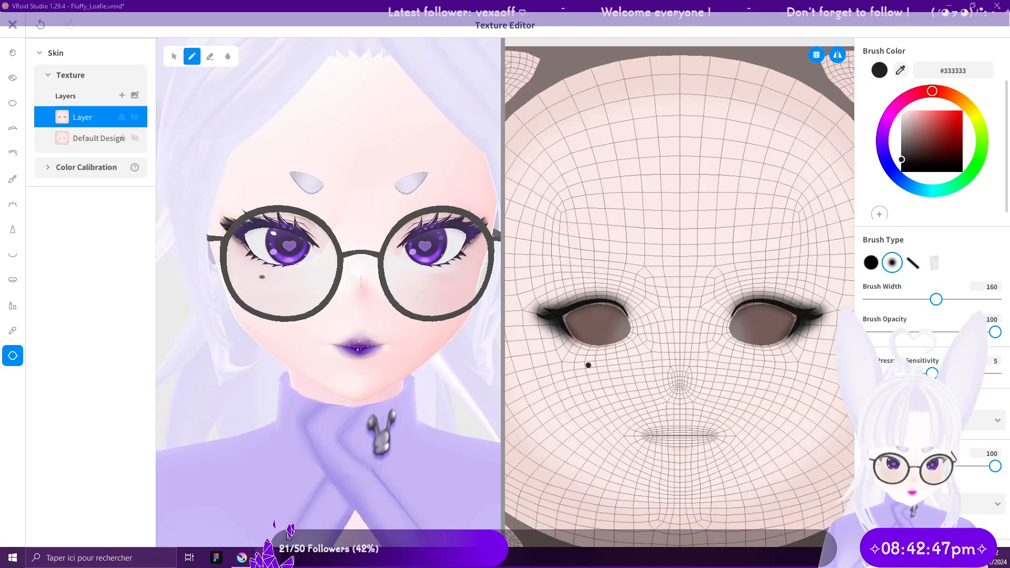
pyautogui.rightClick(90, 117)
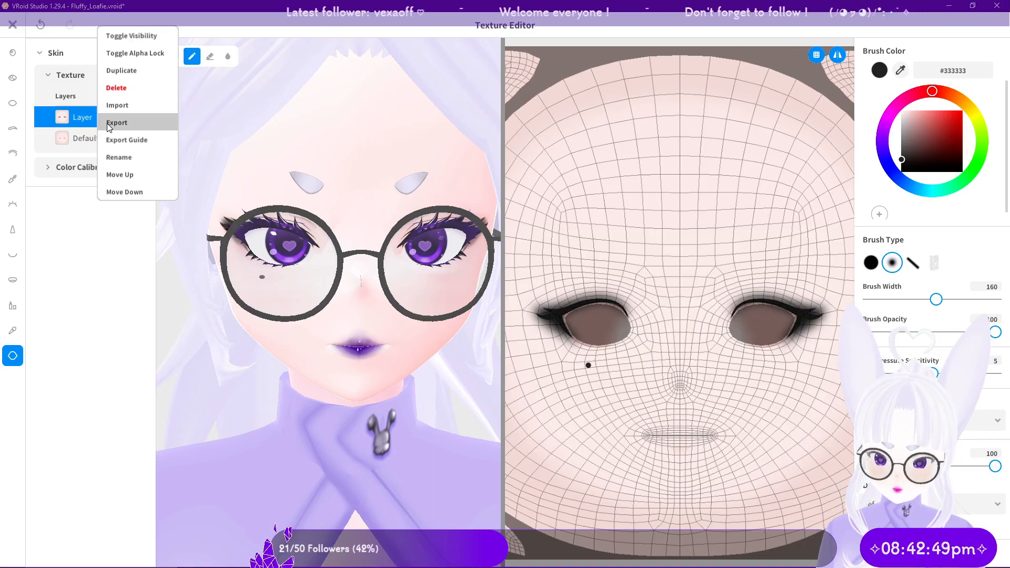
pyautogui.click(116, 88)
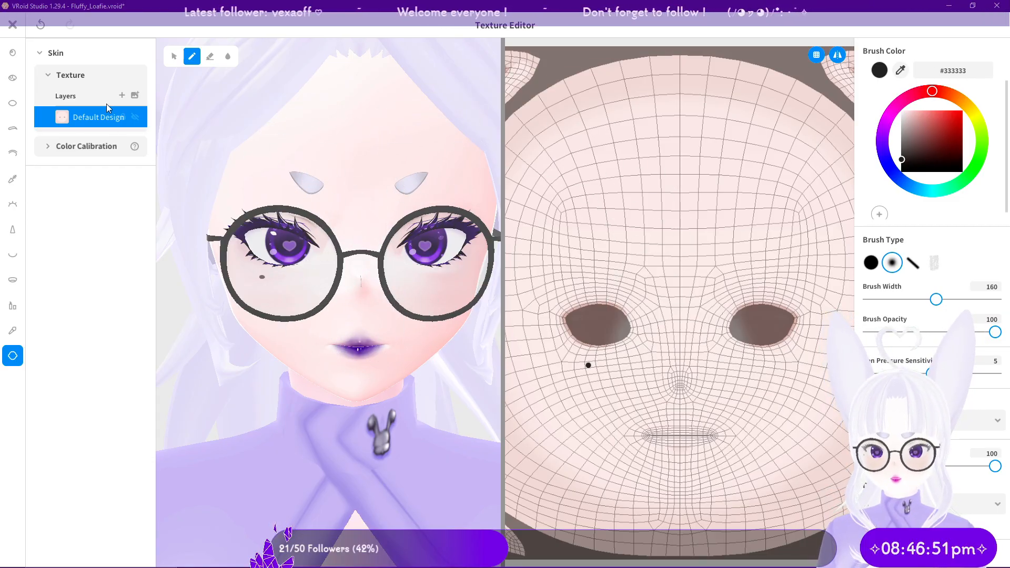
pyautogui.click(135, 95)
pyautogui.click(123, 166)
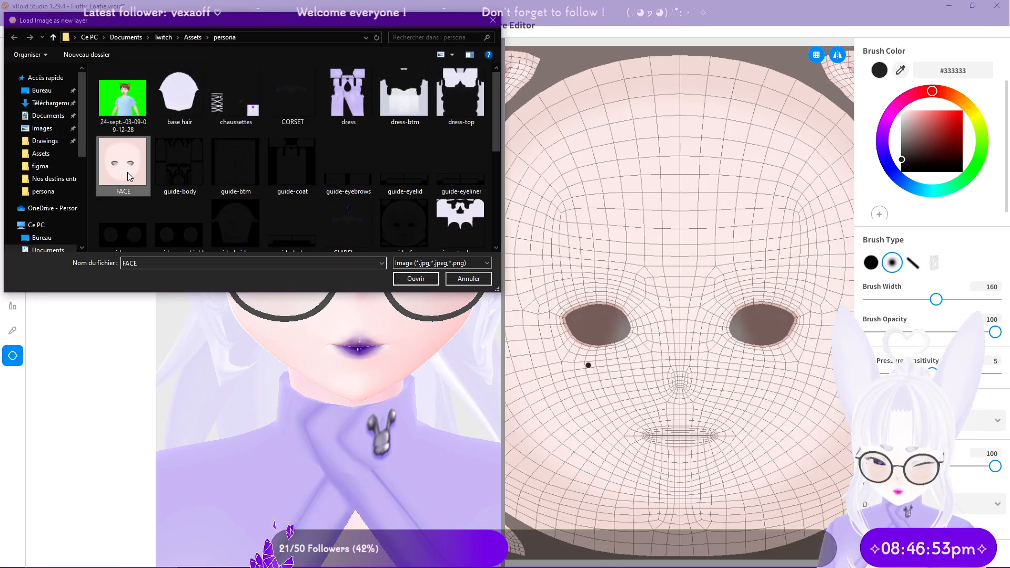
pyautogui.click(411, 274)
# Step: Compare the avatar's eyes with and without the new skin layer over the Default Design, viewing the face from different angles
pyautogui.moveTo(408, 273)
pyautogui.mouseDown(button='right')
pyautogui.moveTo(414, 262)
pyautogui.moveTo(409, 273)
pyautogui.moveTo(417, 269)
pyautogui.mouseUp(button='right')
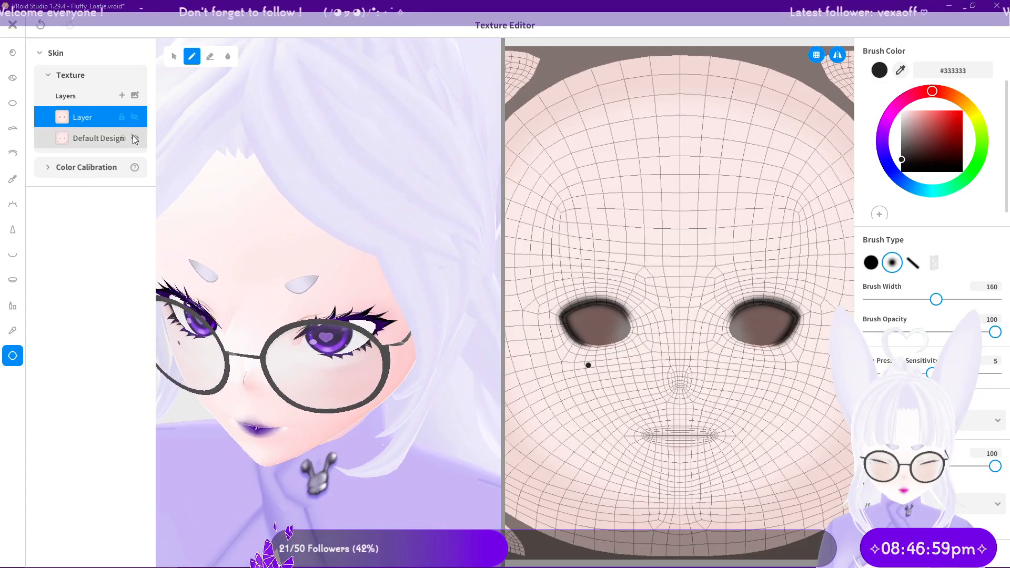
pyautogui.click(135, 117)
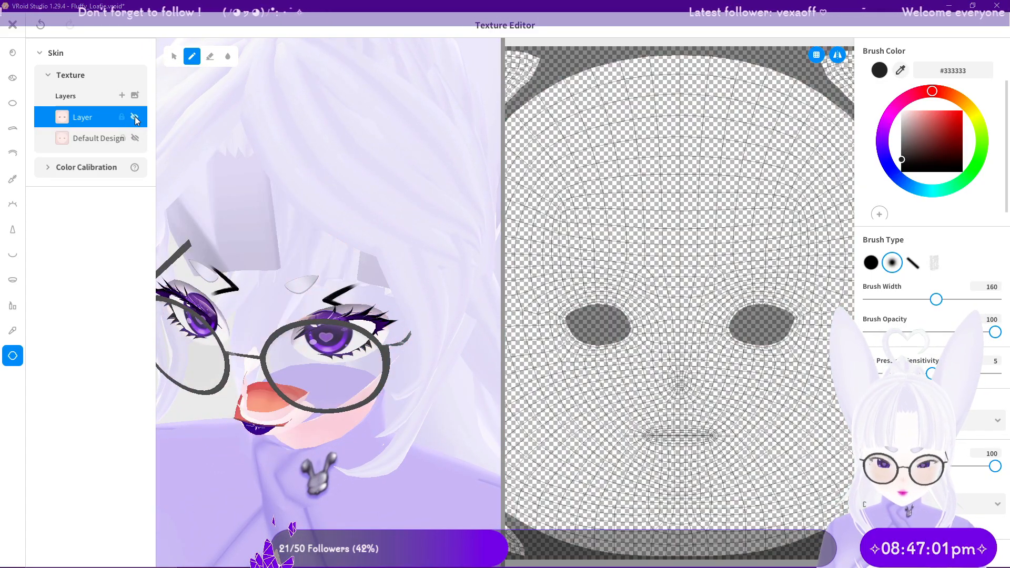
pyautogui.click(135, 138)
pyautogui.click(135, 116)
pyautogui.click(135, 116)
pyautogui.click(134, 117)
pyautogui.click(134, 117)
pyautogui.click(135, 117)
pyautogui.click(135, 117)
pyautogui.click(135, 117)
pyautogui.moveTo(272, 271)
pyautogui.mouseDown(button='right')
pyautogui.moveTo(370, 147)
pyautogui.moveTo(403, 169)
pyautogui.mouseUp(button='right')
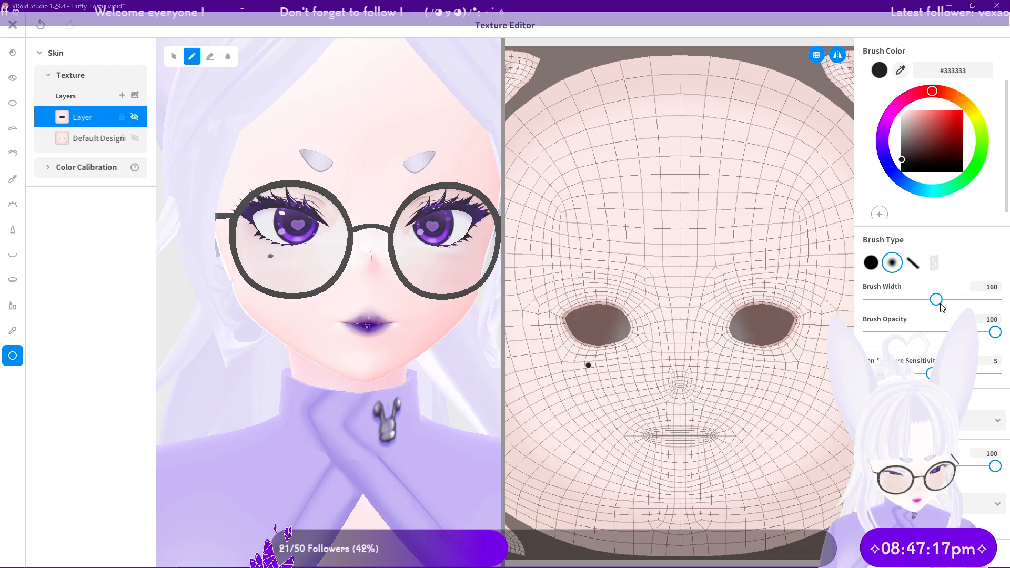
# Step: Choose the hard round brush and check the face texture by toggling the guide mesh and the visibility of both skin layers
pyautogui.click(871, 263)
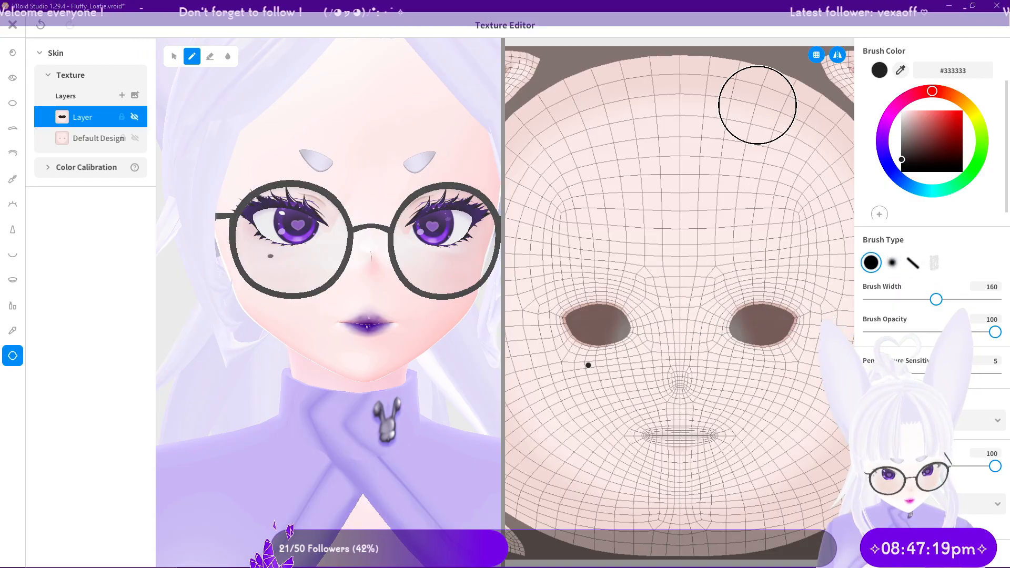
pyautogui.click(817, 55)
pyautogui.click(816, 58)
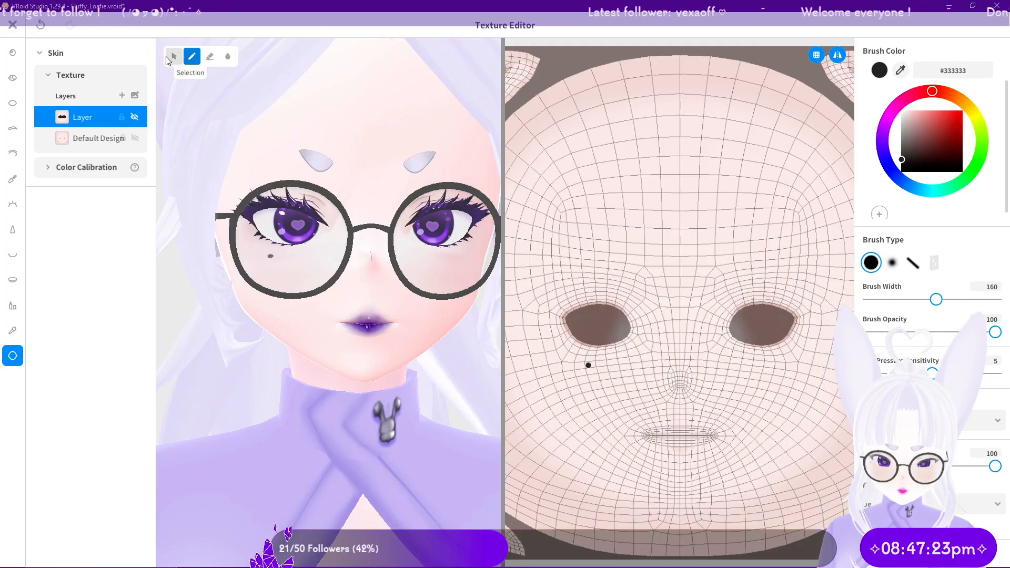
pyautogui.click(135, 138)
pyautogui.click(134, 138)
pyautogui.click(135, 117)
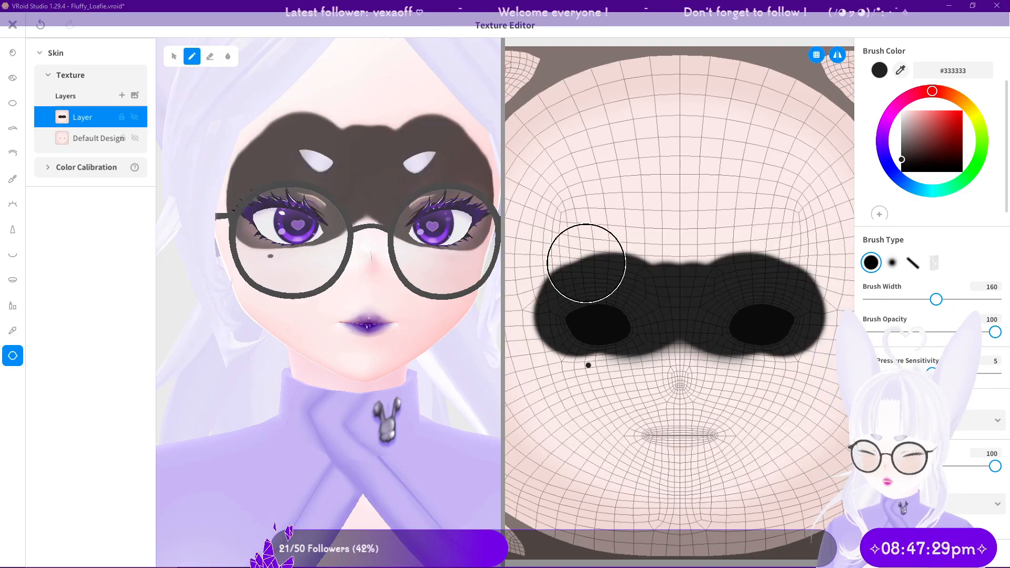
pyautogui.hotkey('ctrl', 'z')
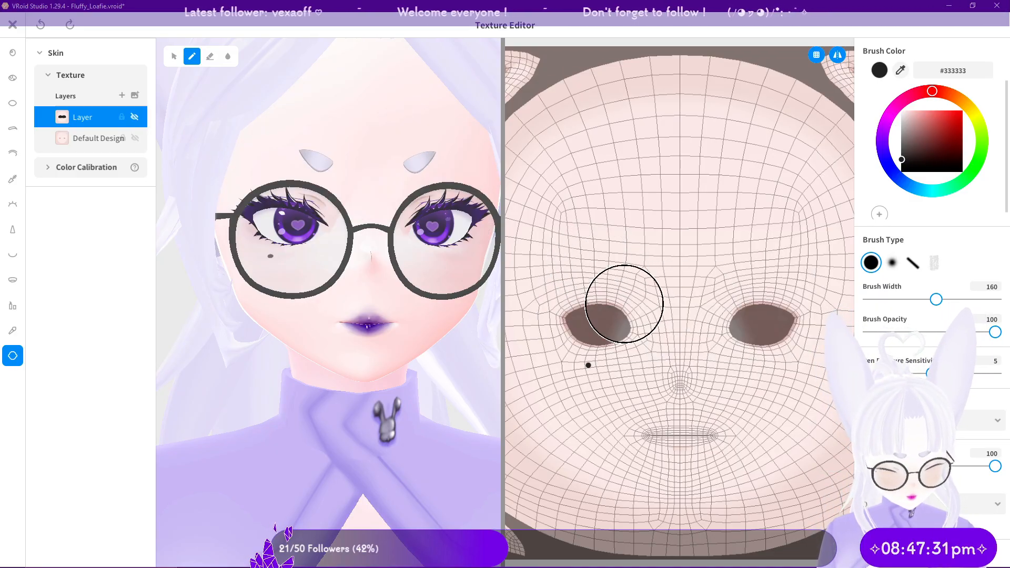
pyautogui.moveTo(617, 311)
pyautogui.mouseDown()
pyautogui.moveTo(599, 302)
pyautogui.moveTo(607, 305)
pyautogui.mouseUp()
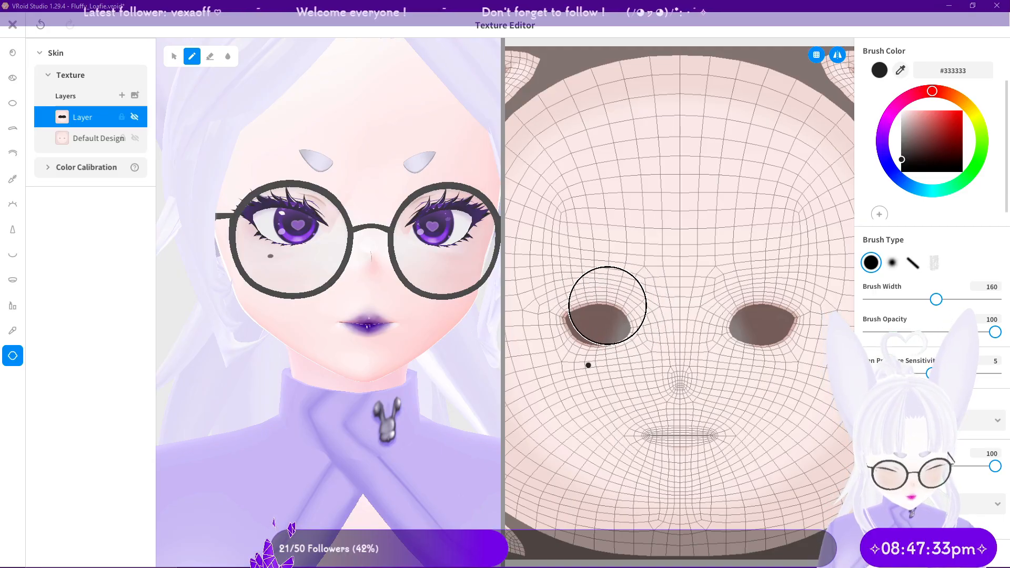
pyautogui.rightClick(105, 120)
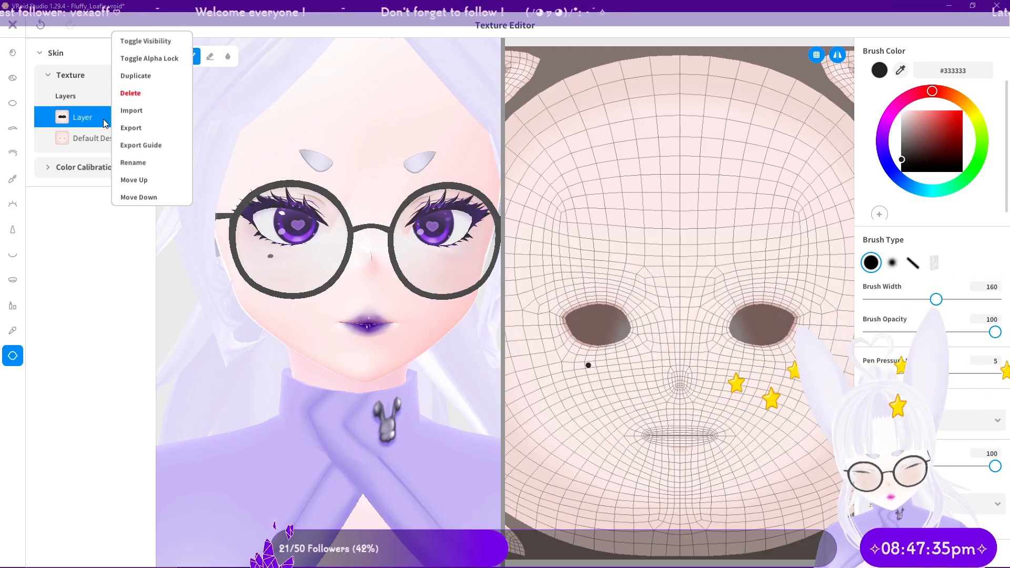
pyautogui.click(87, 119)
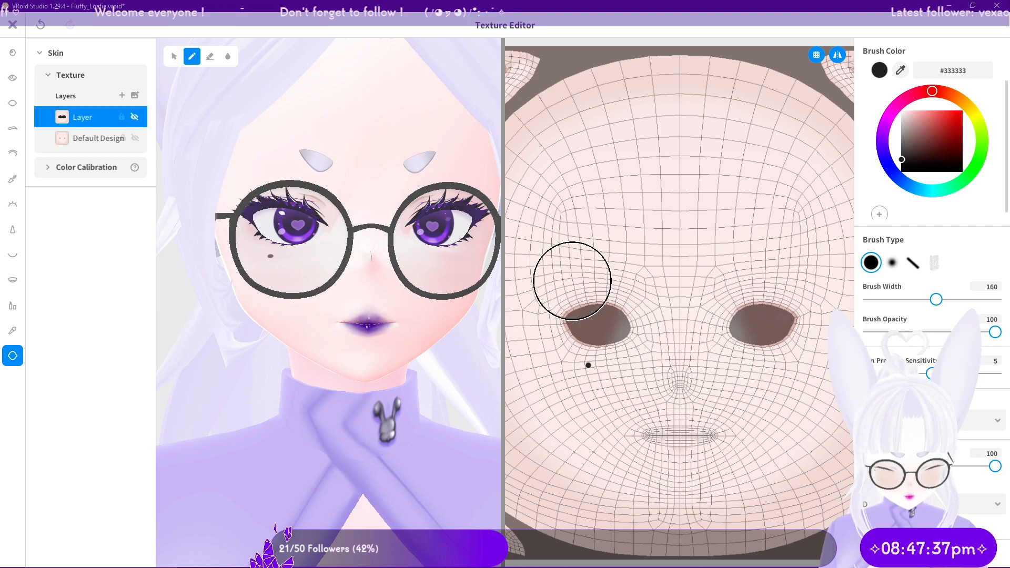
# Step: Toggle the visibility of both skin layers, and undo the toggles and the dark strokes painted across the eyes
pyautogui.click(135, 138)
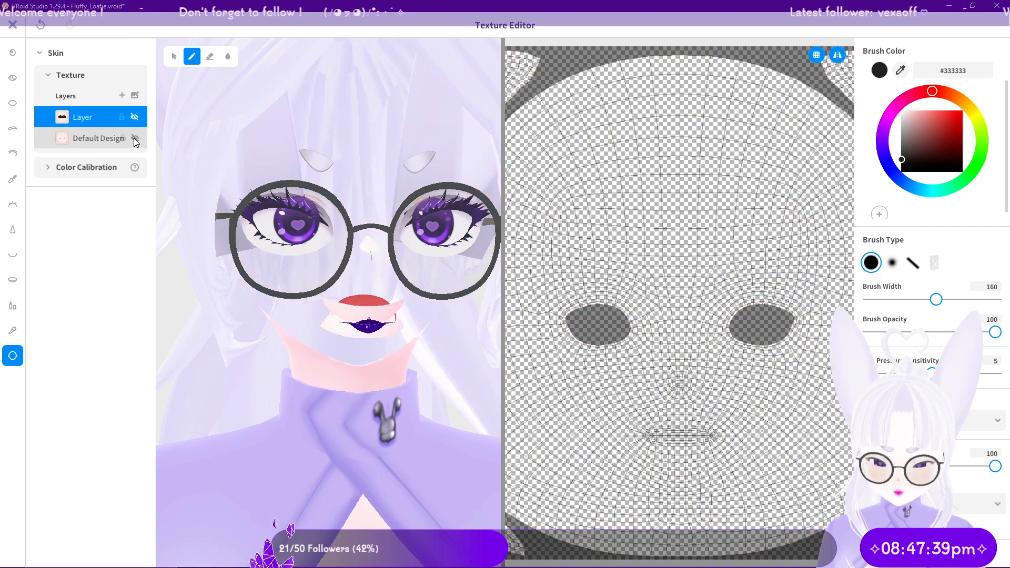
pyautogui.click(137, 118)
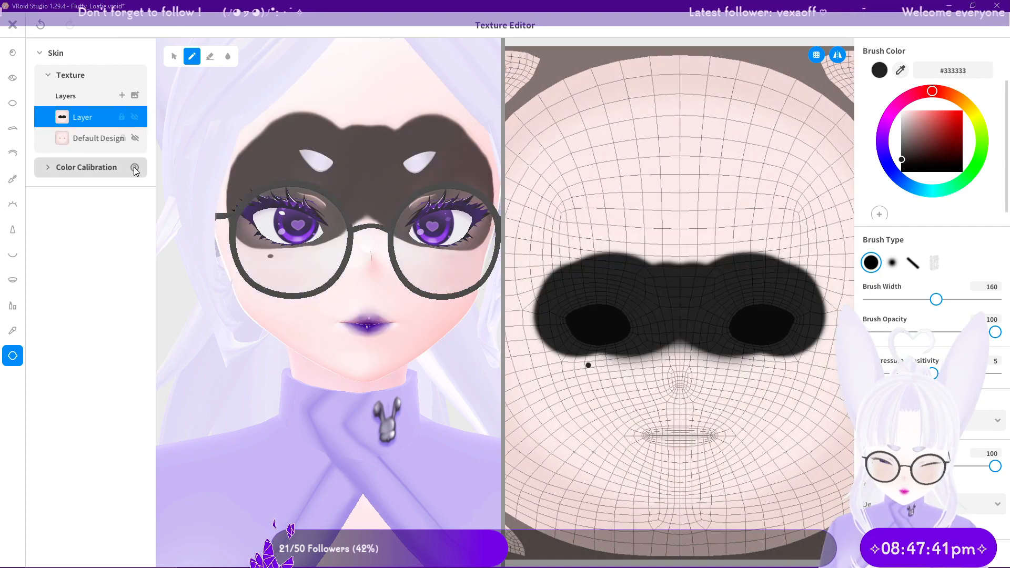
pyautogui.hotkey('ctrl', 'z')
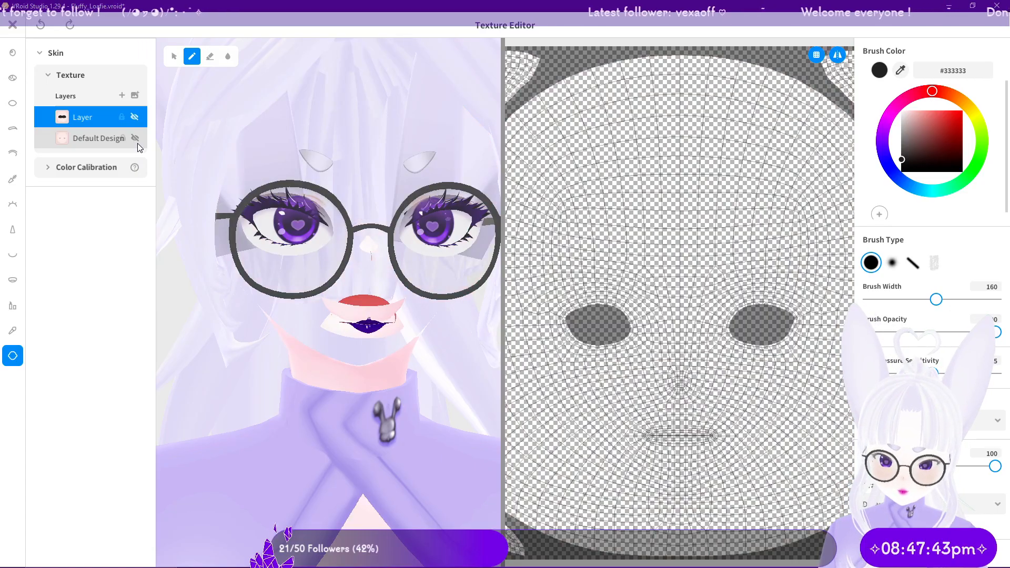
pyautogui.hotkey('ctrl', 'z')
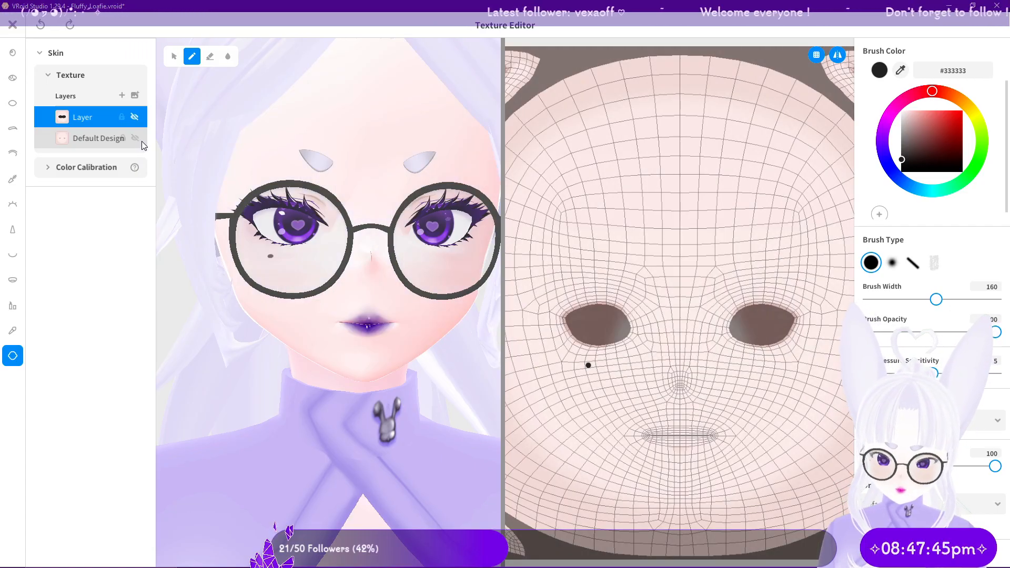
pyautogui.hotkey('ctrl', 'z')
pyautogui.hotkey('ctrl', 'z')
pyautogui.hotkey('ctrl', 'z')
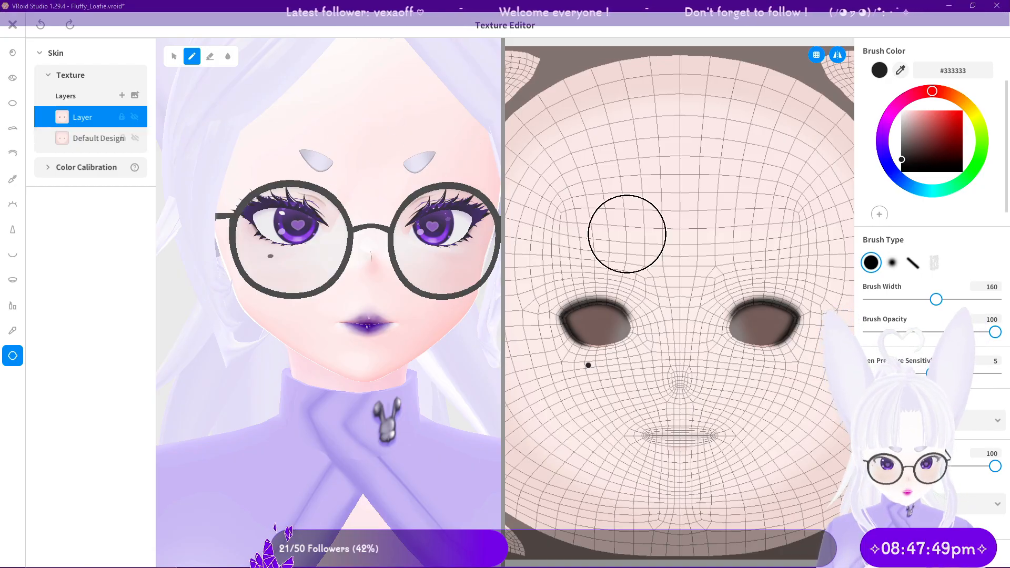
# Step: Try dark symmetrical strokes over the eyes with the round brush at widths 160 and 58, undoing each attempt
pyautogui.moveTo(631, 336)
pyautogui.mouseDown()
pyautogui.moveTo(614, 297)
pyautogui.moveTo(600, 306)
pyautogui.mouseUp()
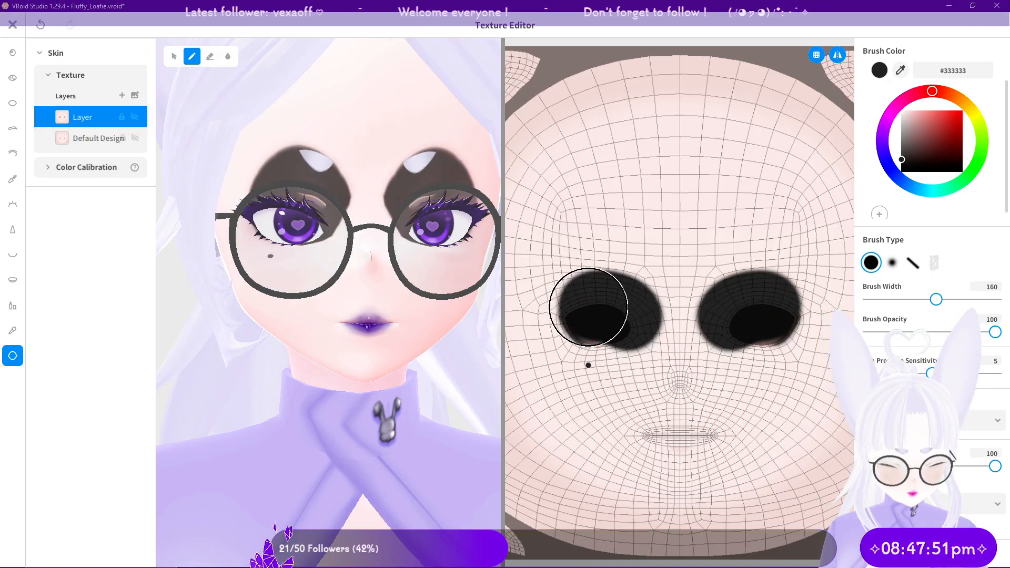
pyautogui.hotkey('ctrl', 'z')
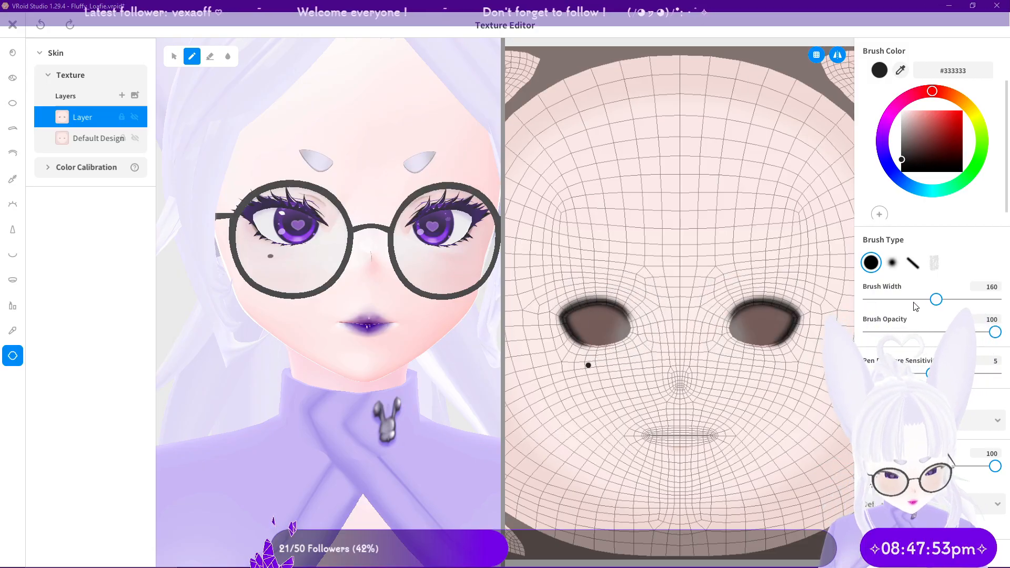
pyautogui.moveTo(615, 318)
pyautogui.mouseDown()
pyautogui.moveTo(577, 300)
pyautogui.moveTo(620, 311)
pyautogui.mouseUp()
pyautogui.hotkey('ctrl', 'z')
pyautogui.click(609, 310)
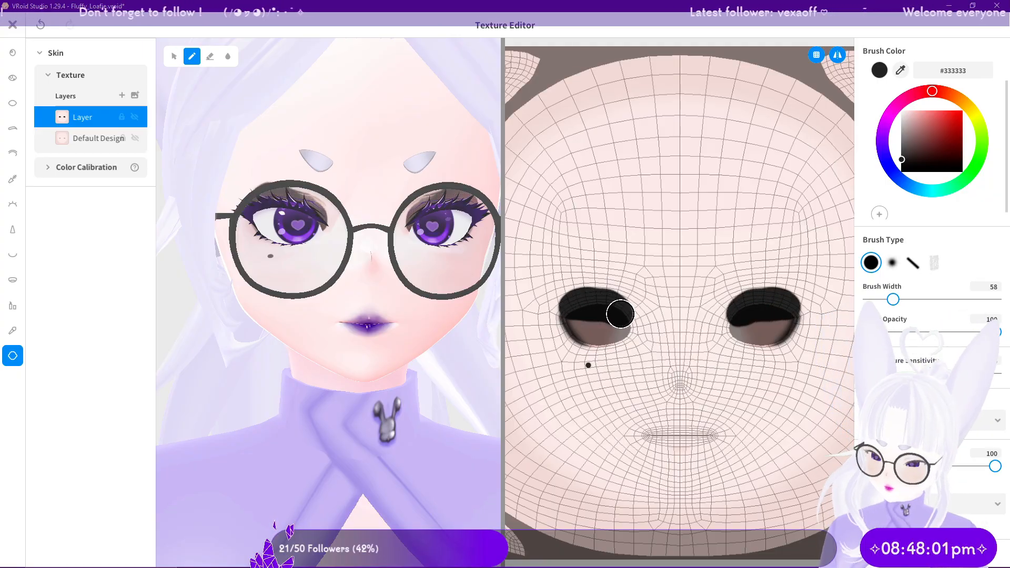
pyautogui.hotkey('ctrl', 'z')
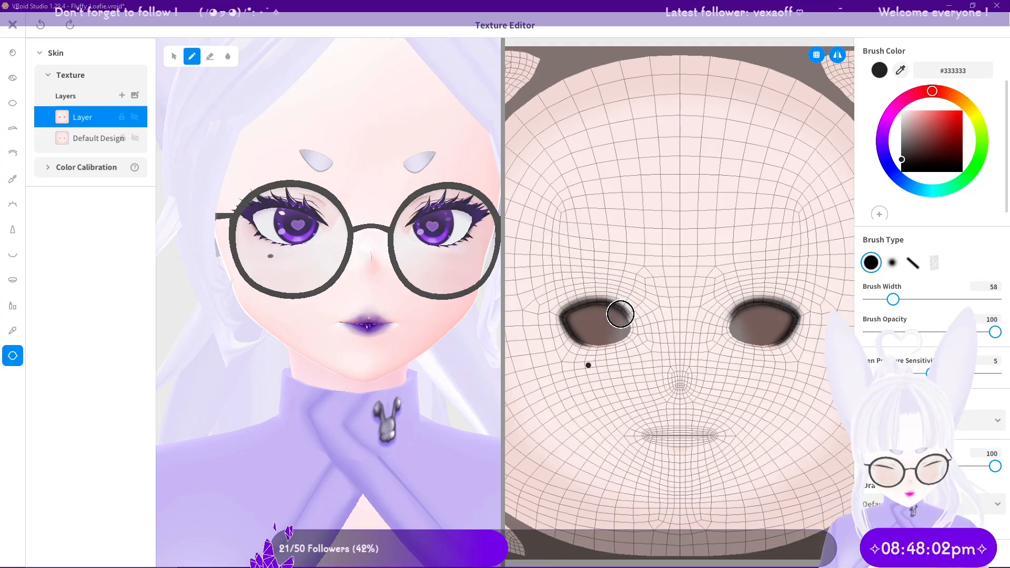
# Step: Switch to Krita and delete Paint Layer 3 and Paint Layer 2 with the blurred eyeliner from FACE.png
pyautogui.click(951, 13)
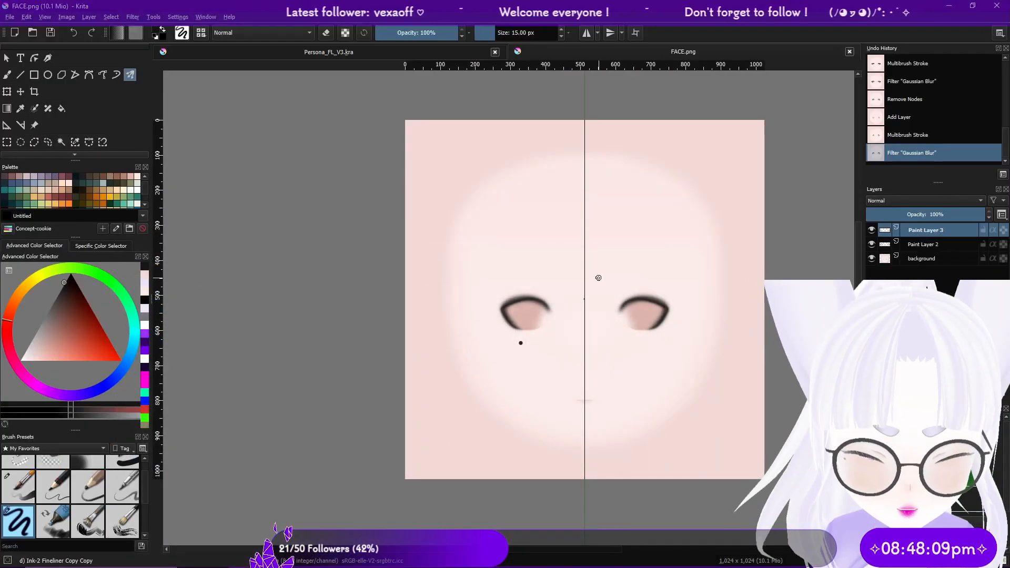
pyautogui.scroll(5, 536, 300)
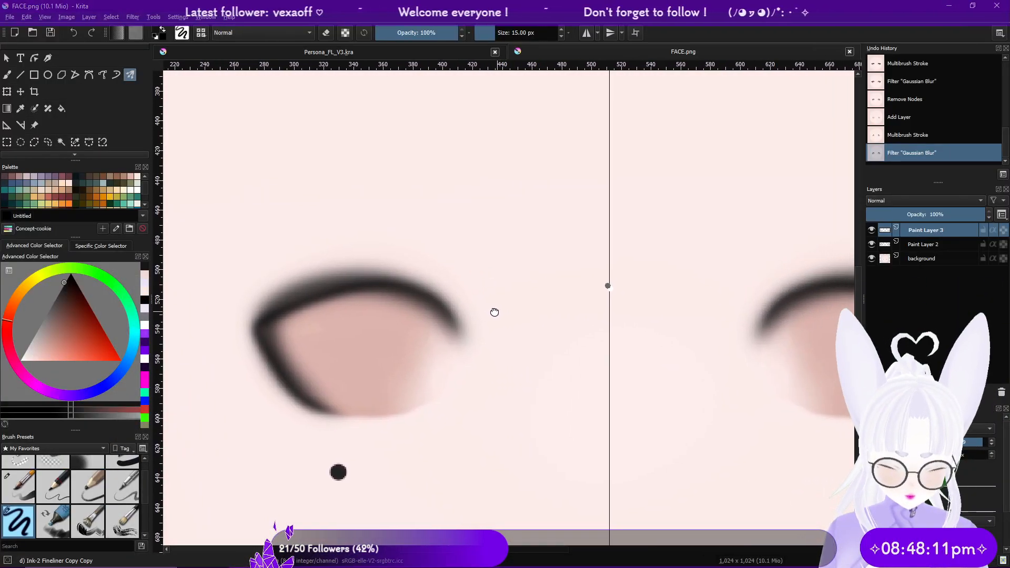
pyautogui.keyDown('shift'); pyautogui.click(919, 244); pyautogui.keyUp('shift')
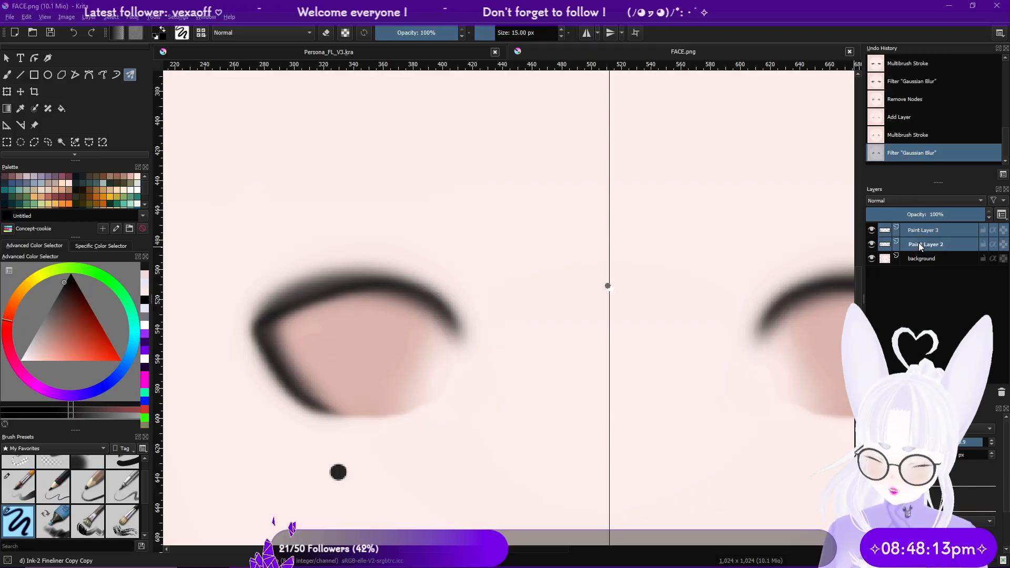
pyautogui.hotkey('shift', 'Delete')
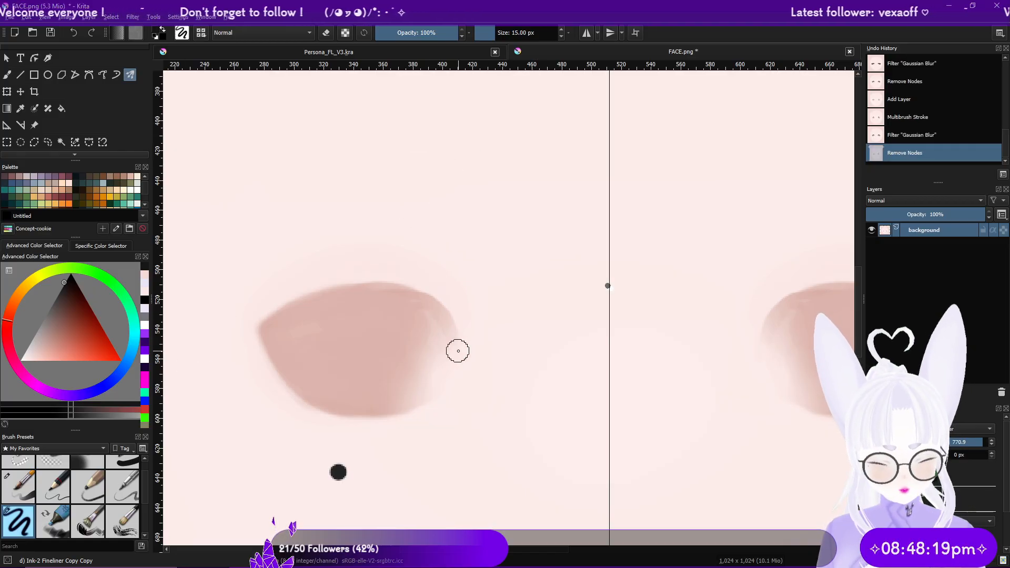
# Step: Set the brush size to 10 px and draw mirrored black eyeliner along the upper lids and outer lower lids
pyautogui.click(526, 29)
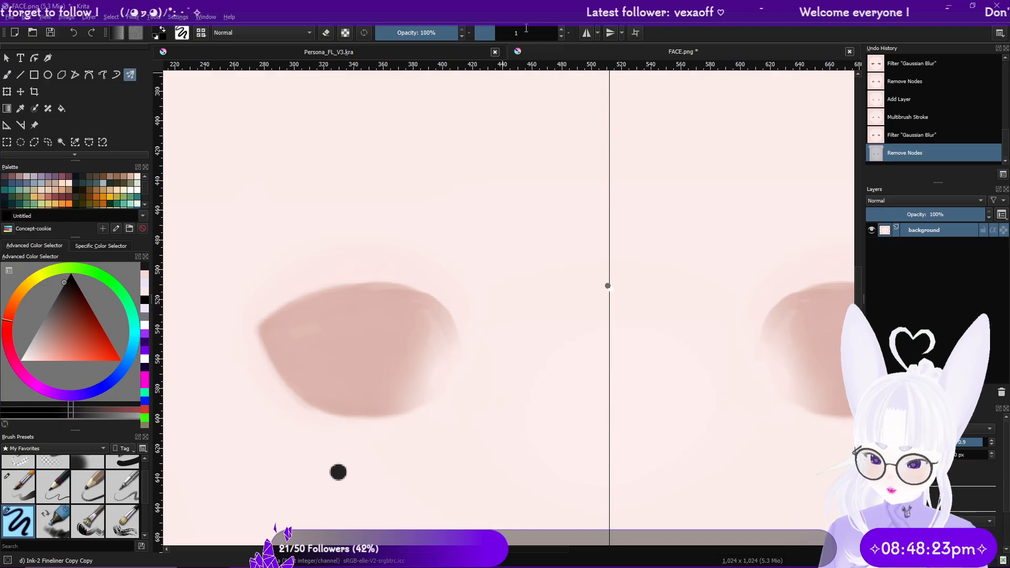
pyautogui.press('Return')
pyautogui.moveTo(461, 342)
pyautogui.mouseDown()
pyautogui.moveTo(432, 288)
pyautogui.moveTo(386, 274)
pyautogui.moveTo(331, 274)
pyautogui.moveTo(260, 324)
pyautogui.mouseUp()
pyautogui.moveTo(260, 324); pyautogui.dragTo(256, 330)
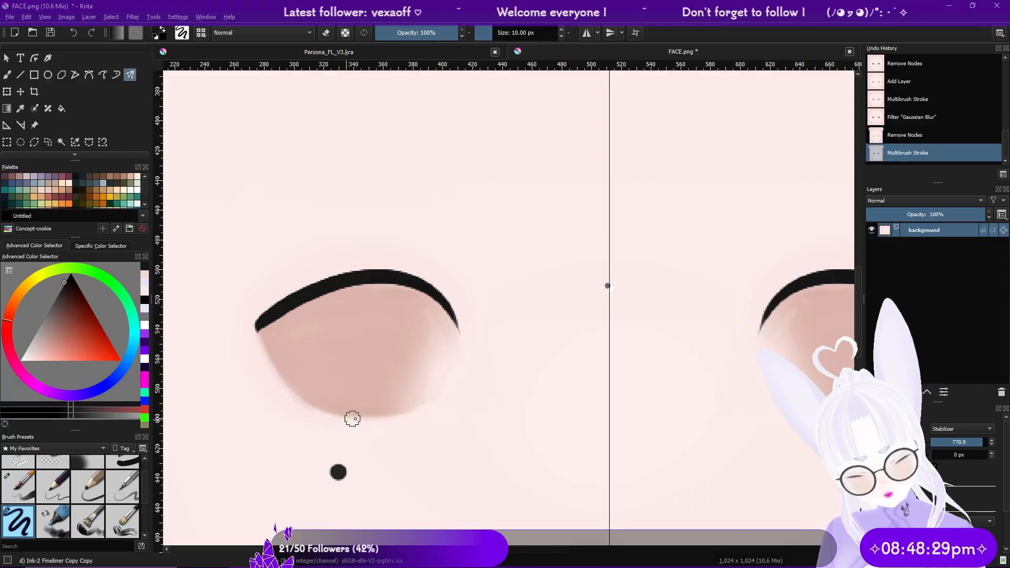
pyautogui.moveTo(358, 416)
pyautogui.mouseDown()
pyautogui.moveTo(302, 394)
pyautogui.moveTo(264, 347)
pyautogui.moveTo(277, 298)
pyautogui.mouseUp()
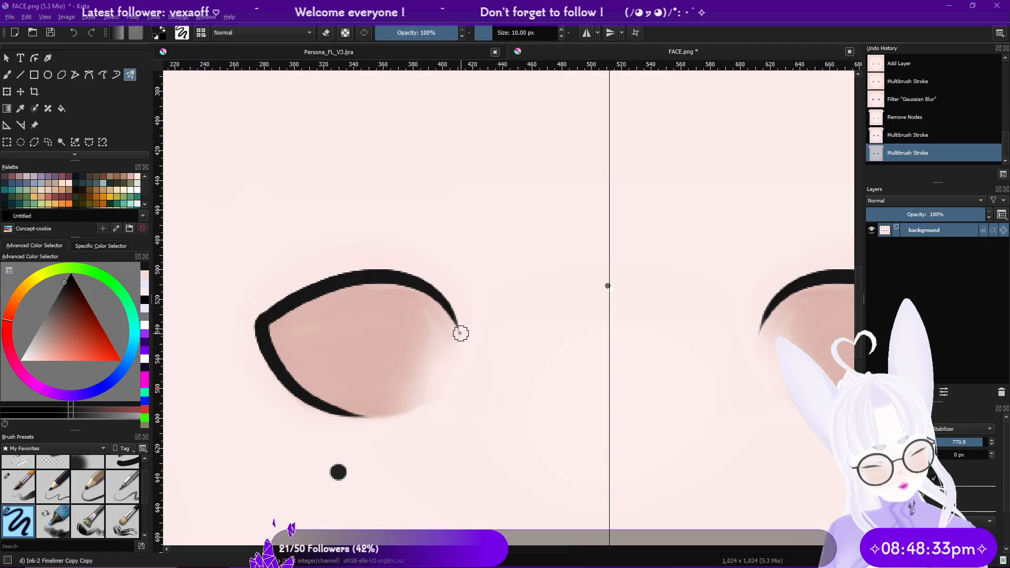
# Step: Thicken the upper eyeliner and its outer corners with more mirrored strokes, filling the gaps between them
pyautogui.moveTo(452, 304)
pyautogui.mouseDown()
pyautogui.moveTo(424, 275)
pyautogui.moveTo(389, 264)
pyautogui.mouseUp()
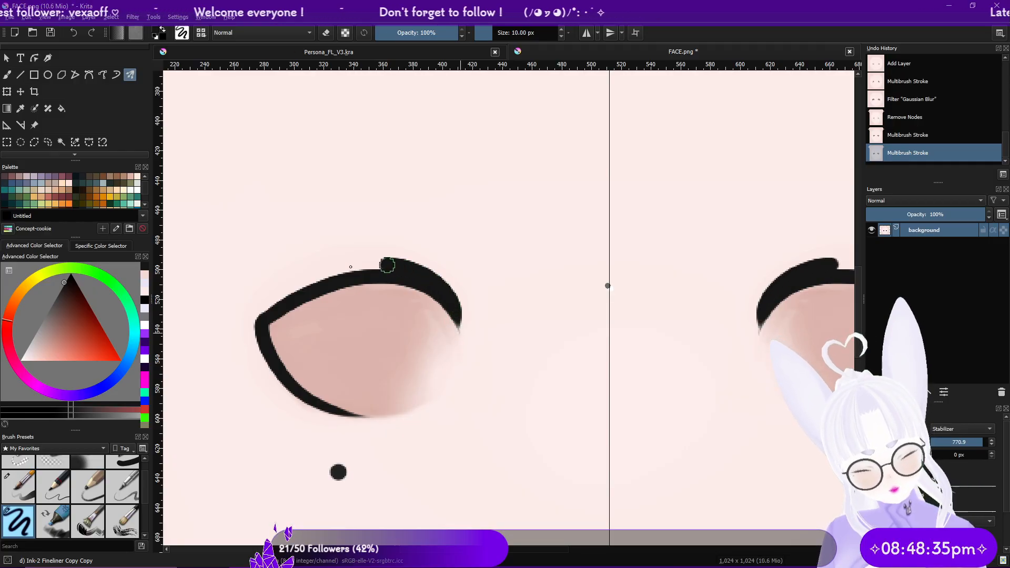
pyautogui.moveTo(277, 306); pyautogui.dragTo(261, 354)
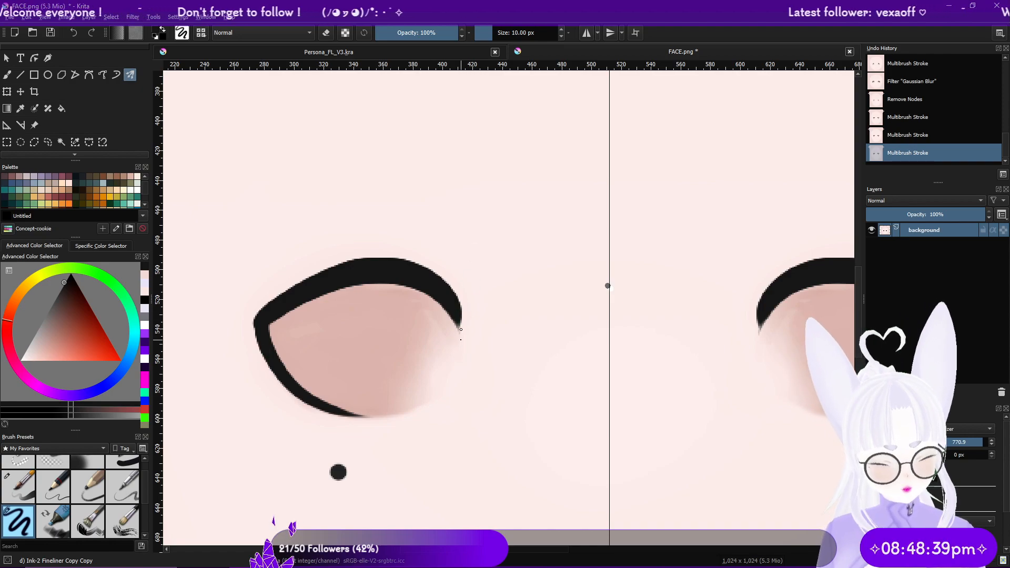
pyautogui.moveTo(461, 324)
pyautogui.mouseDown()
pyautogui.moveTo(441, 281)
pyautogui.moveTo(398, 256)
pyautogui.moveTo(340, 256)
pyautogui.moveTo(284, 285)
pyautogui.moveTo(256, 314)
pyautogui.moveTo(277, 376)
pyautogui.mouseUp()
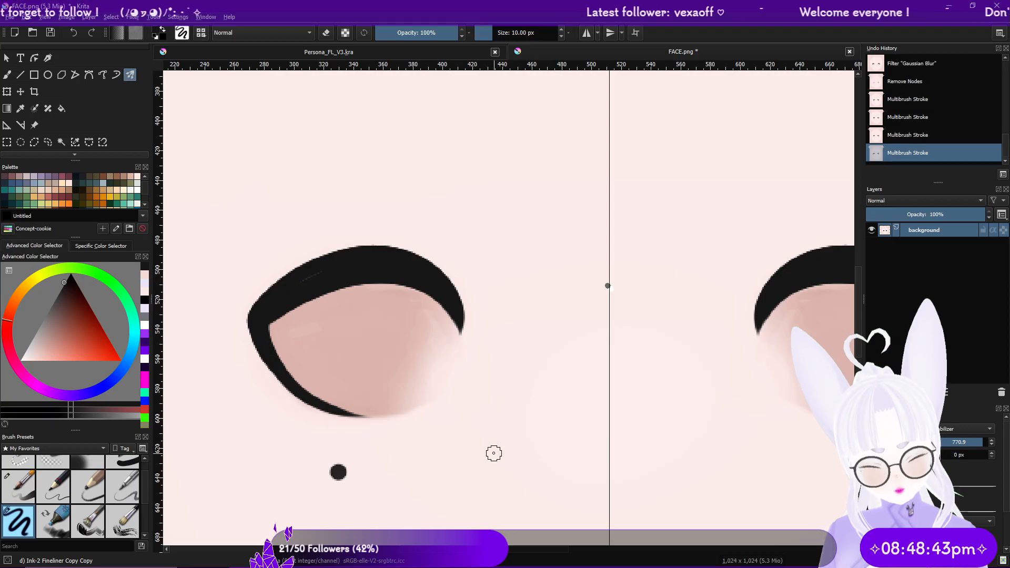
pyautogui.moveTo(276, 296); pyautogui.dragTo(327, 270)
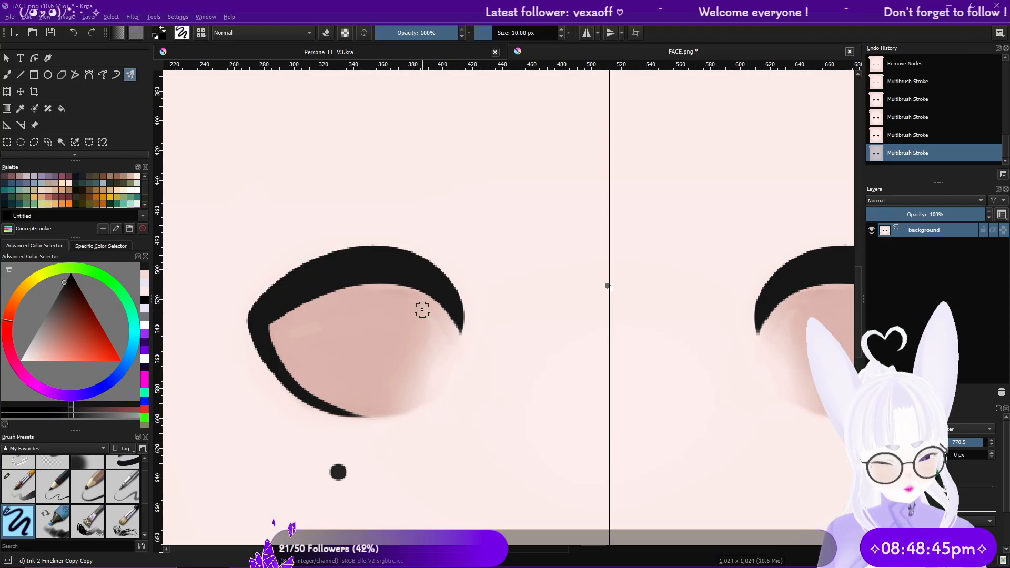
# Step: Check both eyes and save the texture to FACE.png with the PNG export options left as they are
pyautogui.scroll(-3, 721, 422)
pyautogui.moveTo(768, 444); pyautogui.dragTo(733, 448, button='middle')
pyautogui.scroll(2, 660, 406)
pyautogui.scroll(1, 663, 422)
pyautogui.scroll(-1, 702, 413)
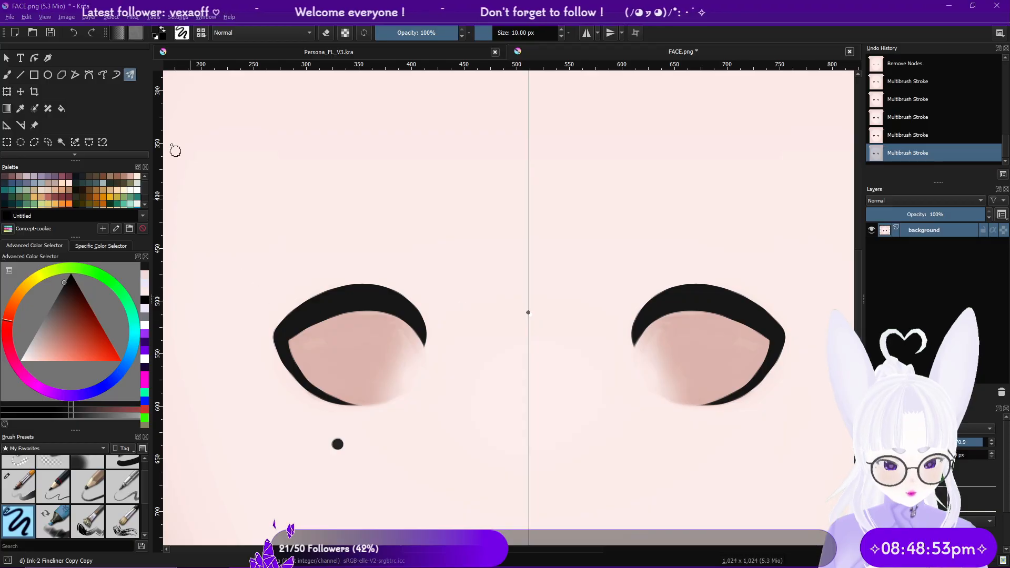
pyautogui.click(54, 36)
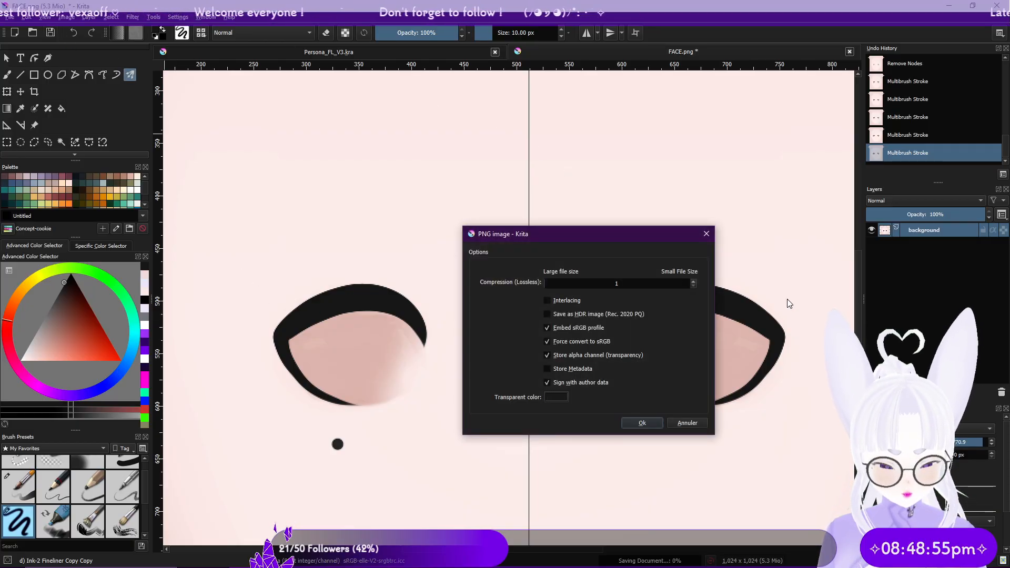
pyautogui.click(655, 424)
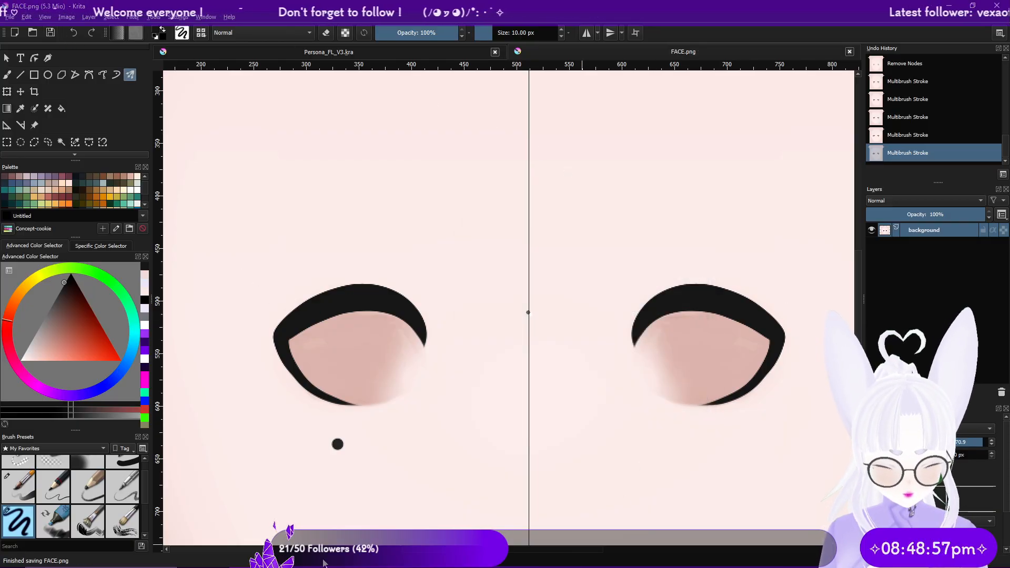
# Step: Switch to VRoid Studio, replace the blurred eyeliner skin layer with the updated FACE image, and turn the avatar to view it
pyautogui.click(267, 502)
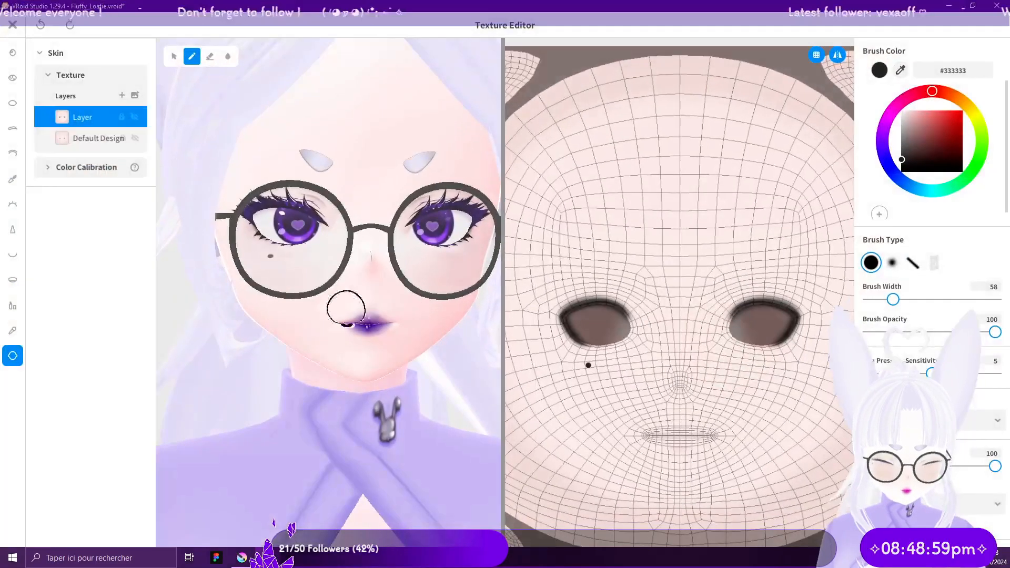
pyautogui.rightClick(107, 116)
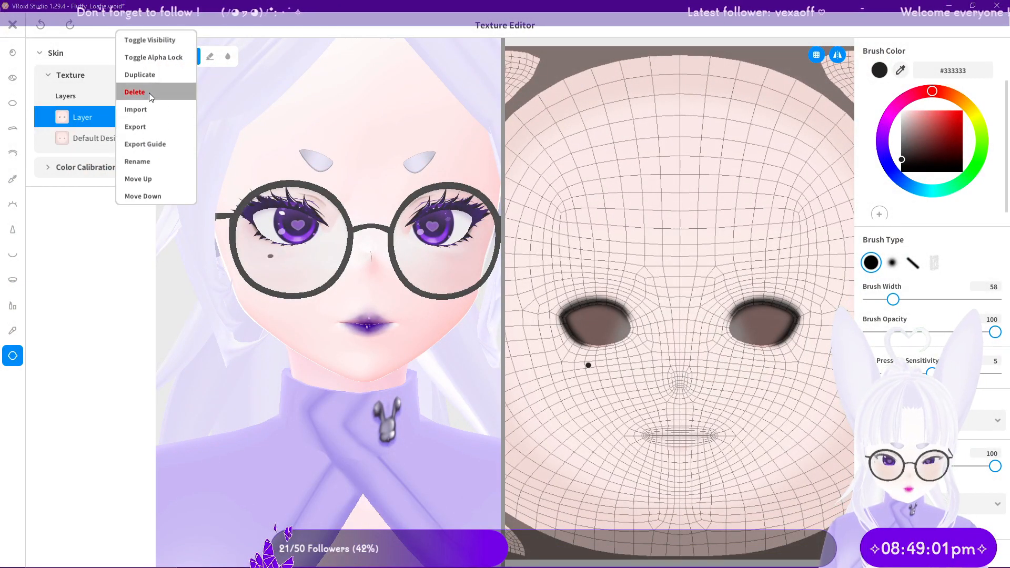
pyautogui.click(149, 92)
pyautogui.click(136, 96)
pyautogui.click(123, 161)
pyautogui.click(415, 279)
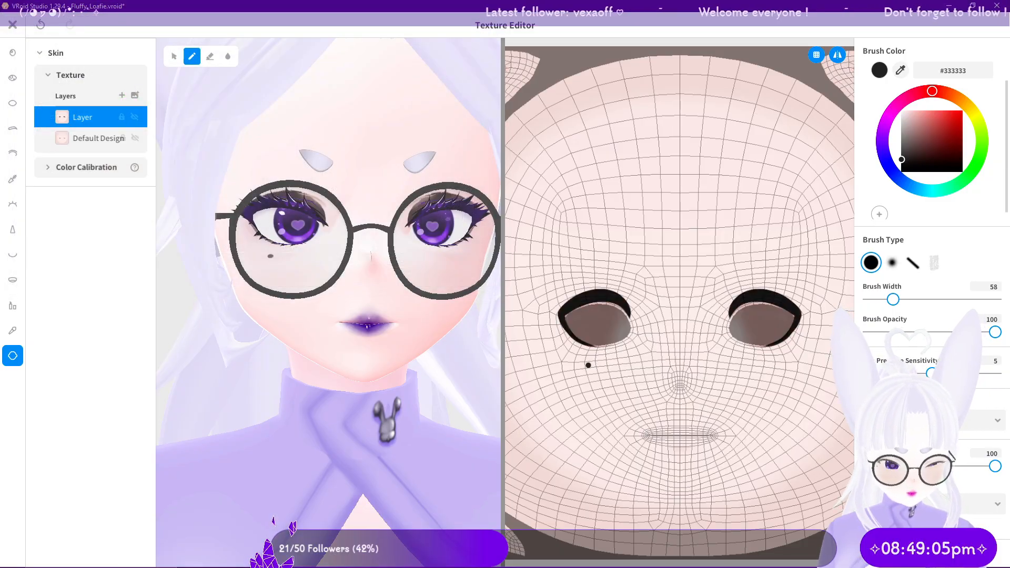
pyautogui.moveTo(434, 261)
pyautogui.mouseDown(button='right')
pyautogui.moveTo(315, 249)
pyautogui.moveTo(386, 264)
pyautogui.mouseUp(button='right')
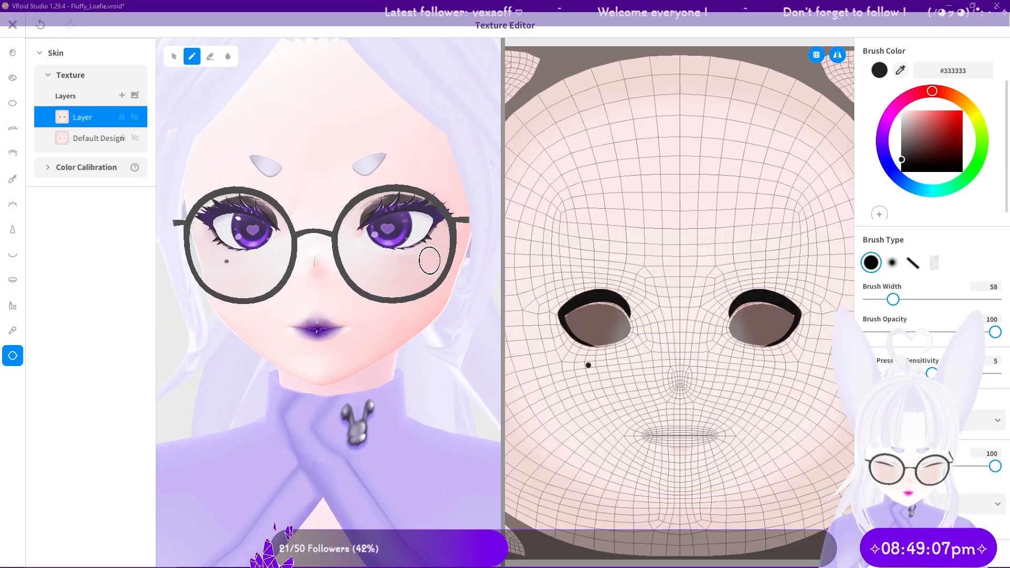
# Step: Try dark and red #FF0000 test strokes above the eyes with the 58-wide round brush, undoing each one
pyautogui.moveTo(567, 283); pyautogui.dragTo(632, 285)
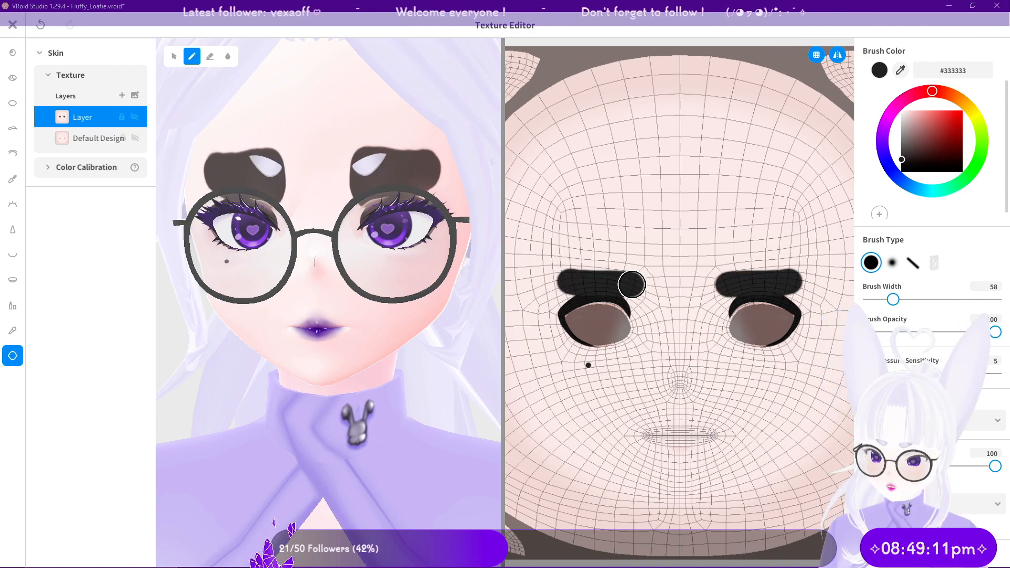
pyautogui.hotkey('ctrl', 'z')
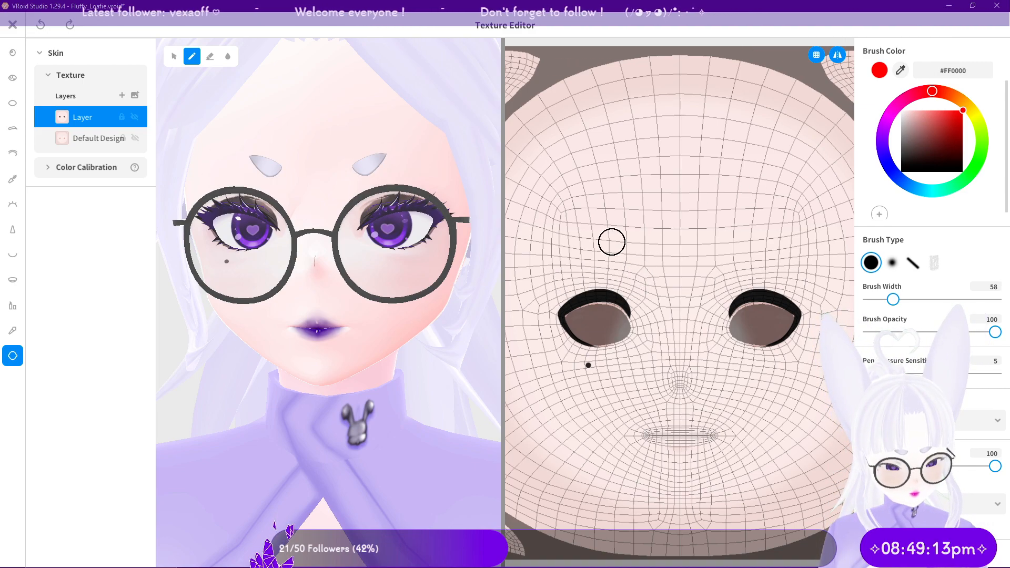
pyautogui.moveTo(550, 287); pyautogui.dragTo(645, 289)
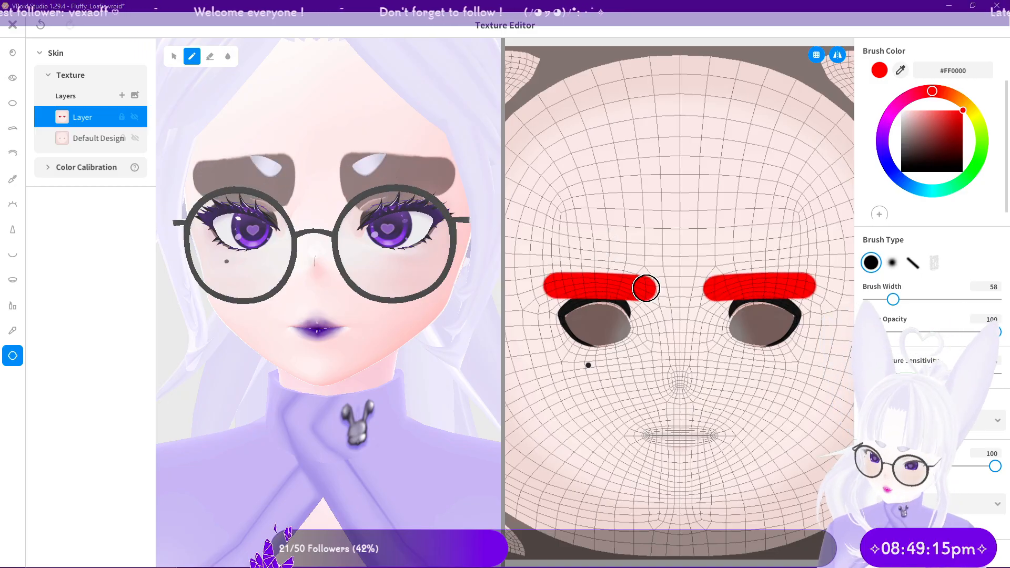
pyautogui.hotkey('ctrl', 'z')
pyautogui.moveTo(578, 276); pyautogui.dragTo(629, 286)
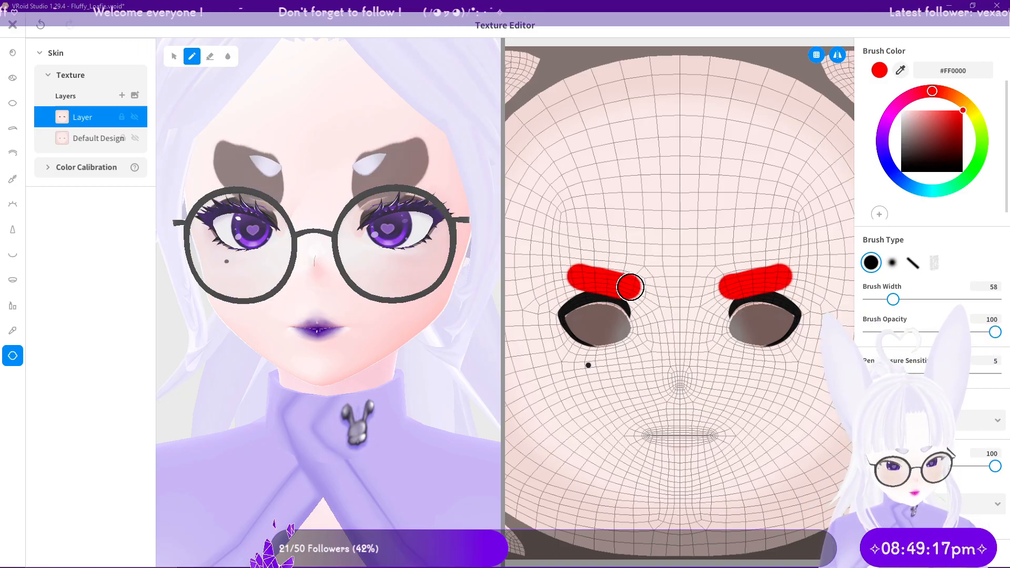
pyautogui.hotkey('ctrl', 'z')
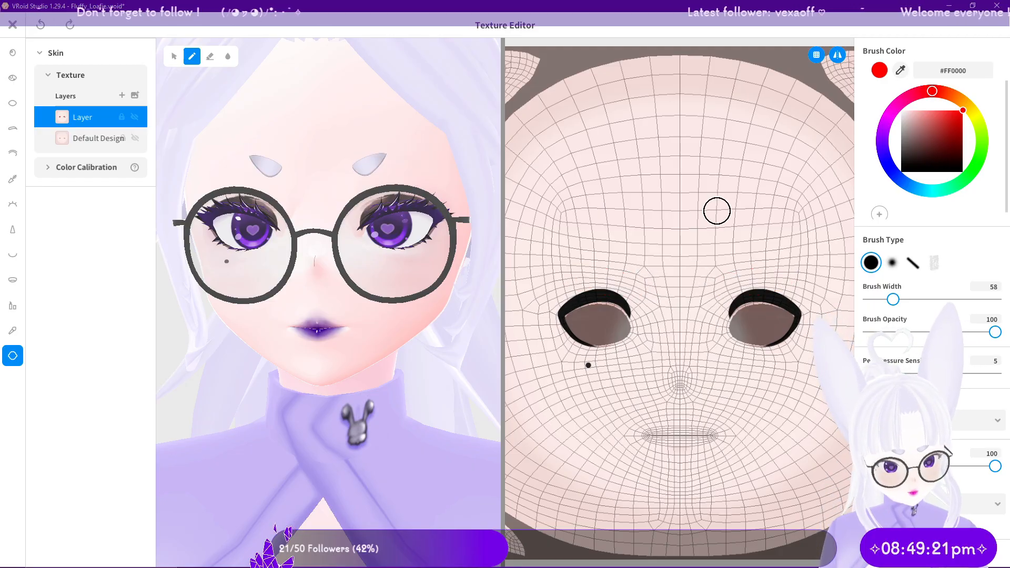
# Step: Delete the imported skin layer above Default Design and switch back to the FACE.png texture in Krita
pyautogui.rightClick(87, 117)
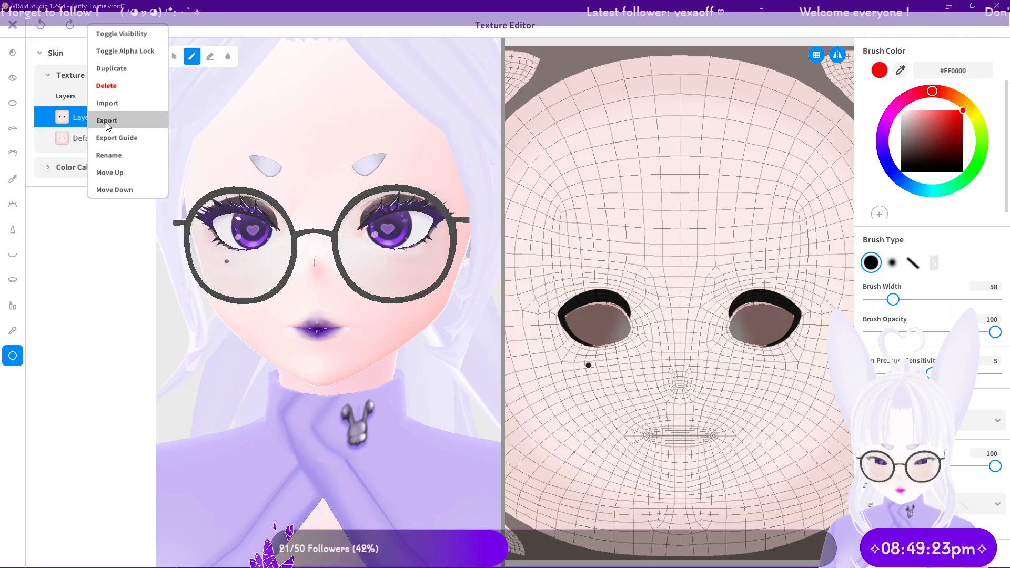
pyautogui.click(114, 86)
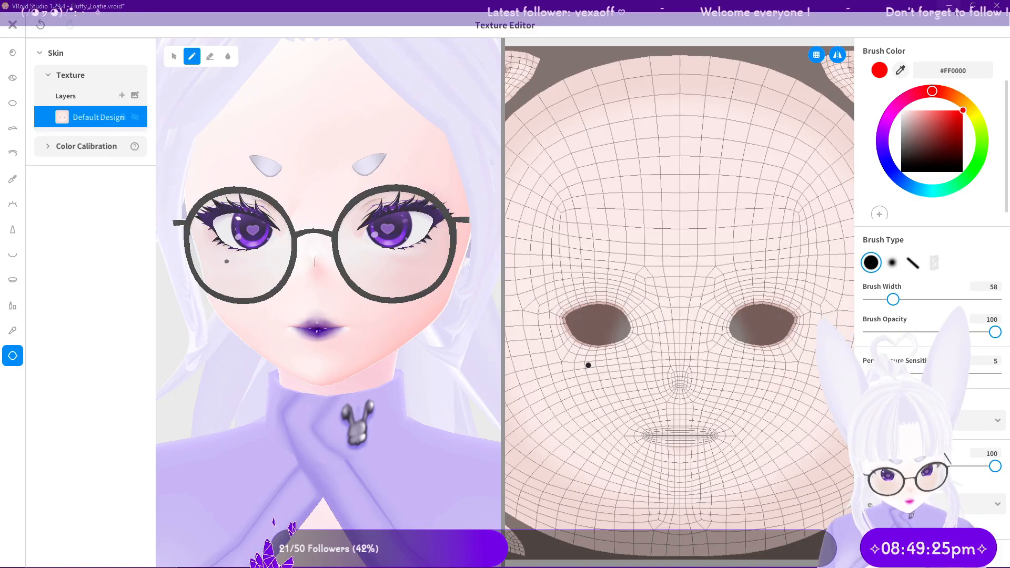
pyautogui.hotkey('alt', 'Tab')
pyautogui.keyDown('ctrl'); pyautogui.scroll(-3, 636, 277); pyautogui.keyUp('ctrl')
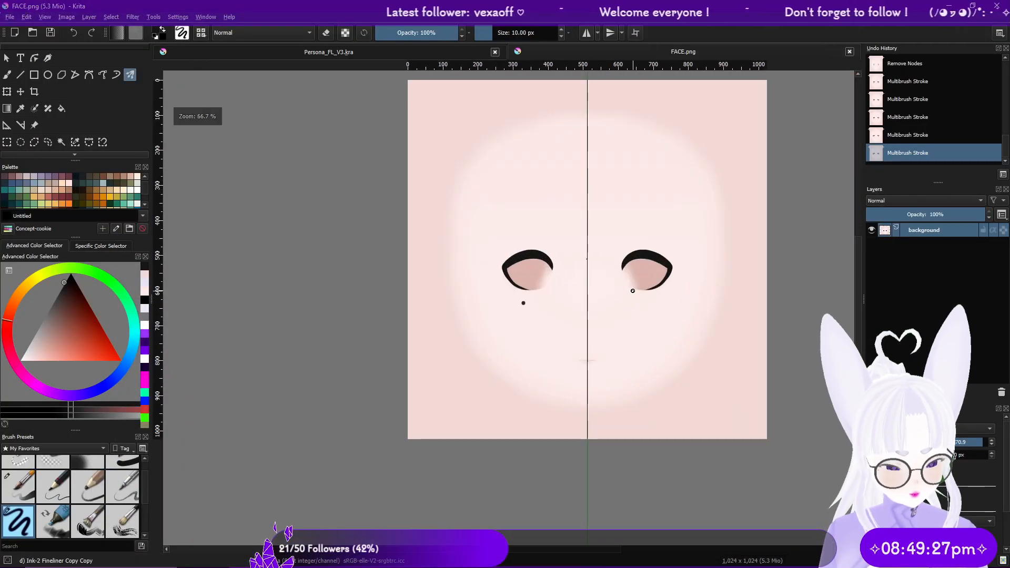
# Step: Undo the five mirrored eyeliner strokes on the FACE.png background layer and add a new paint layer above it
pyautogui.moveTo(633, 289); pyautogui.dragTo(609, 321, button='middle')
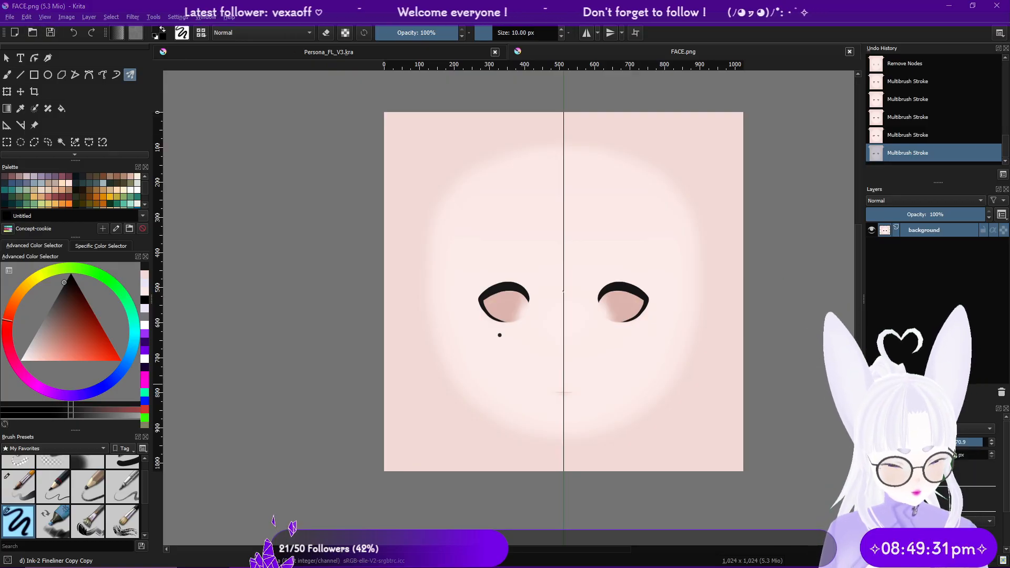
pyautogui.hotkey('ctrl', 'z')
pyautogui.hotkey('ctrl', 'z')
pyautogui.hotkey('ctrl', 'z')
pyautogui.hotkey('ctrl', 'z')
pyautogui.hotkey('ctrl', 'z')
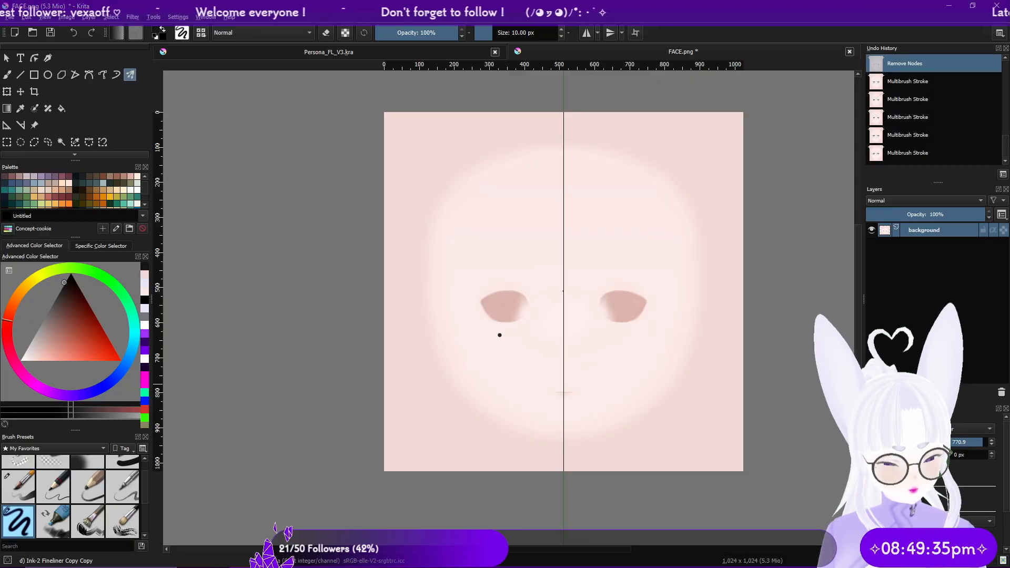
pyautogui.click(873, 392)
# Step: Add a file layer that loads the guide-lips image from the persona folder, with No Scaling
pyautogui.click(881, 393)
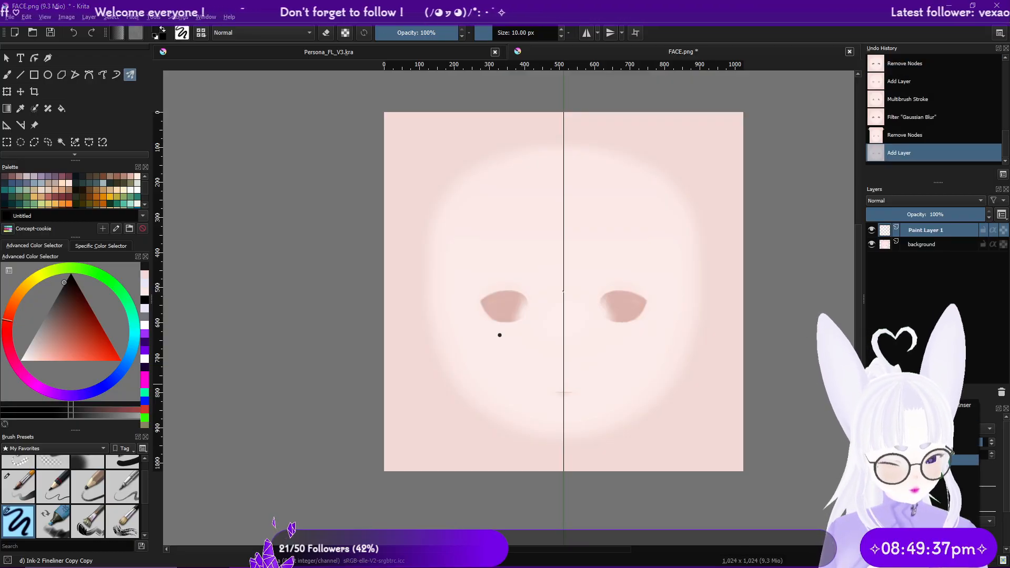
pyautogui.click(902, 471)
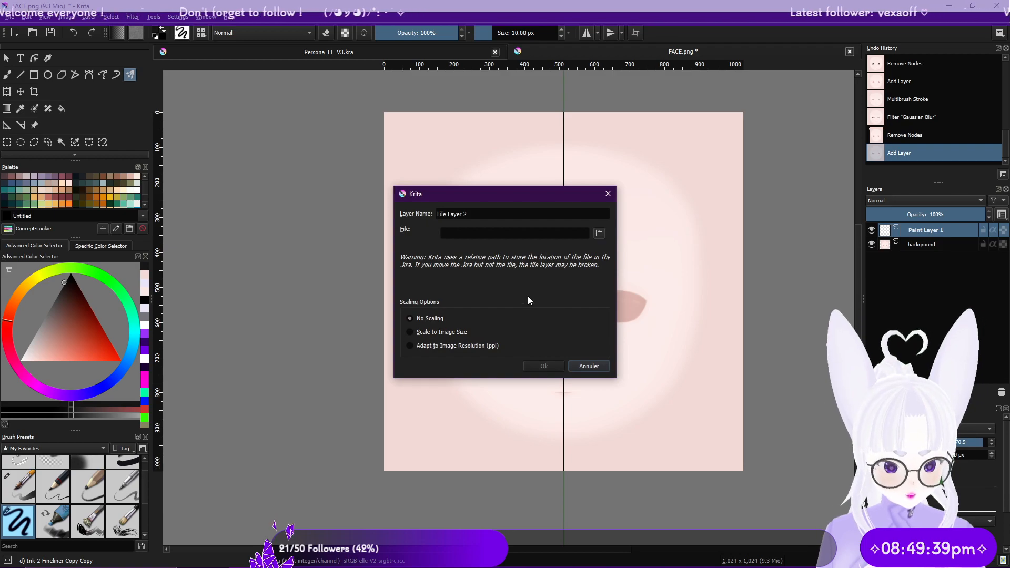
pyautogui.click(598, 233)
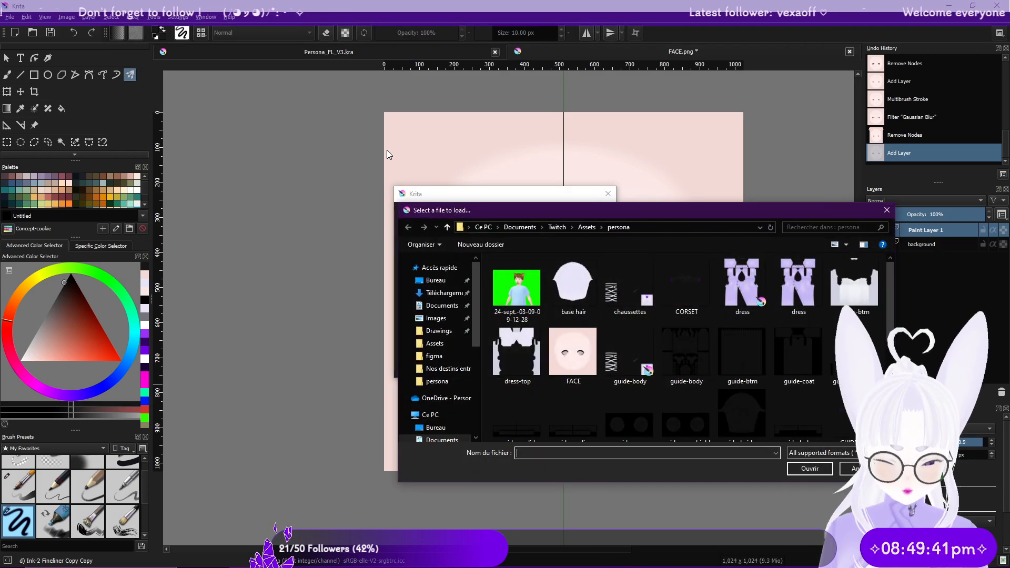
pyautogui.scroll(-2, 752, 423)
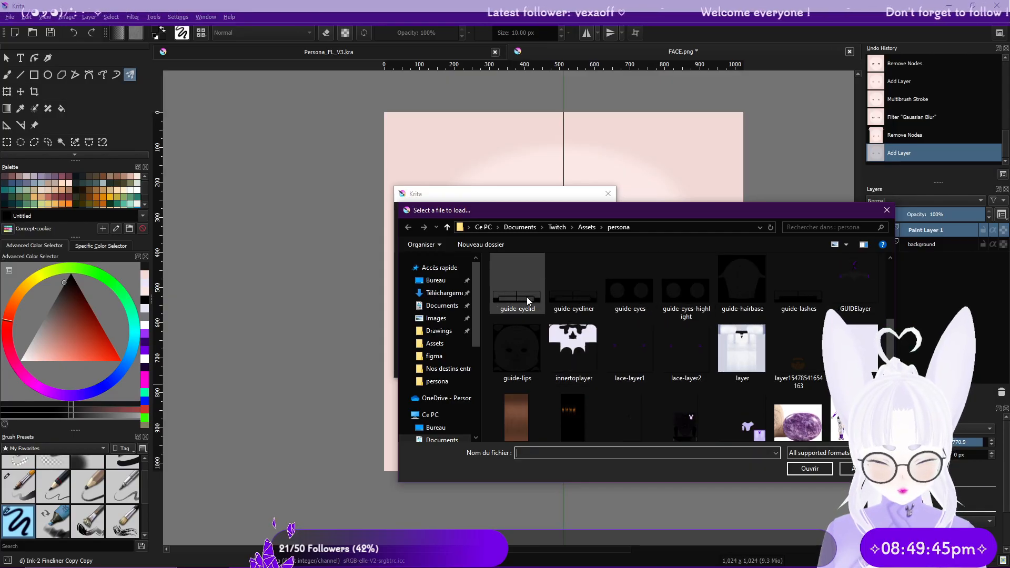
pyautogui.click(520, 354)
pyautogui.click(818, 467)
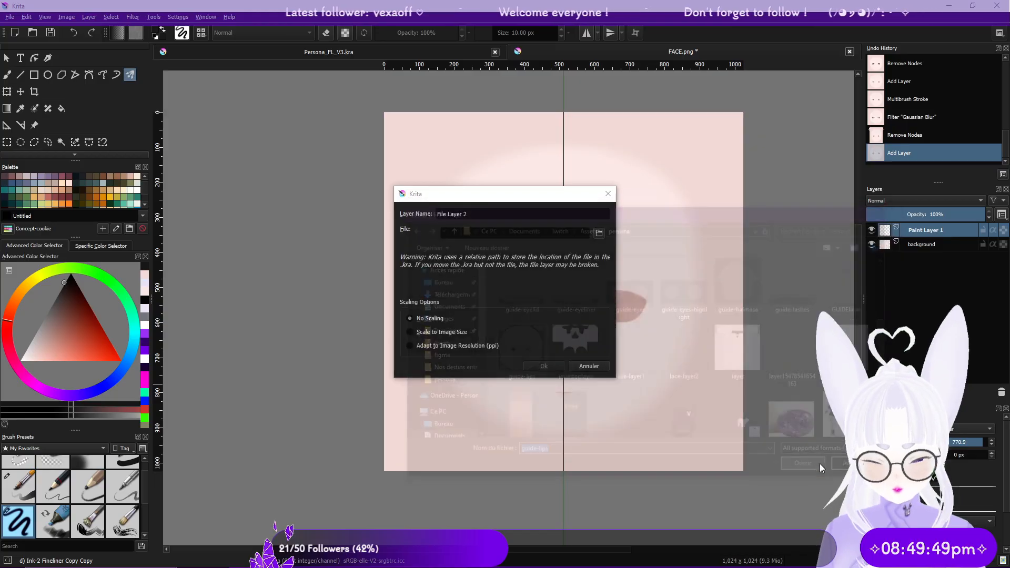
pyautogui.click(544, 365)
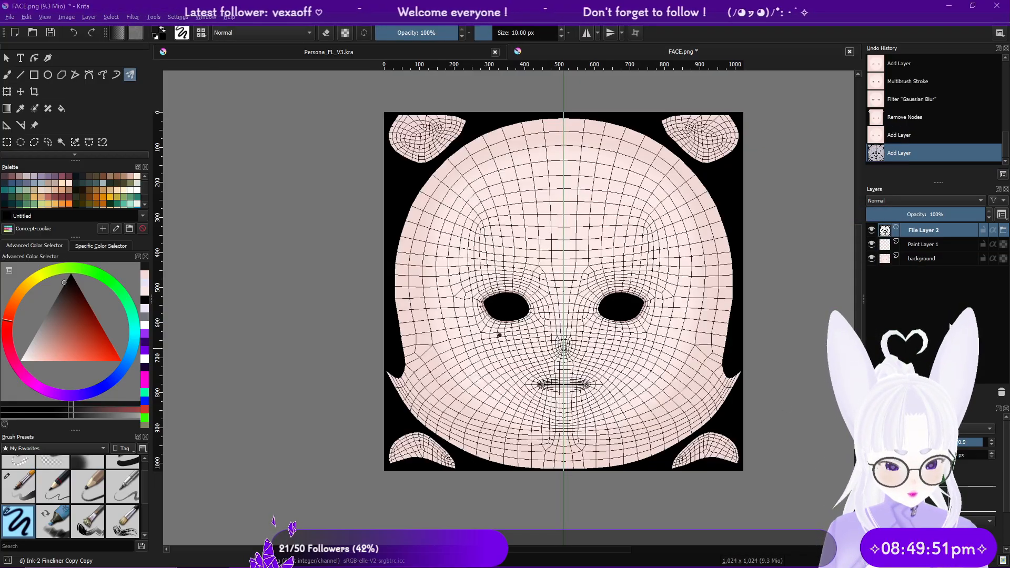
# Step: Place the guide file layer below Paint Layer 1 and make Paint Layer 1 the active layer
pyautogui.keyDown('ctrl'); pyautogui.scroll(4, 554, 291); pyautogui.keyUp('ctrl')
pyautogui.moveTo(554, 292); pyautogui.dragTo(517, 301, button='middle')
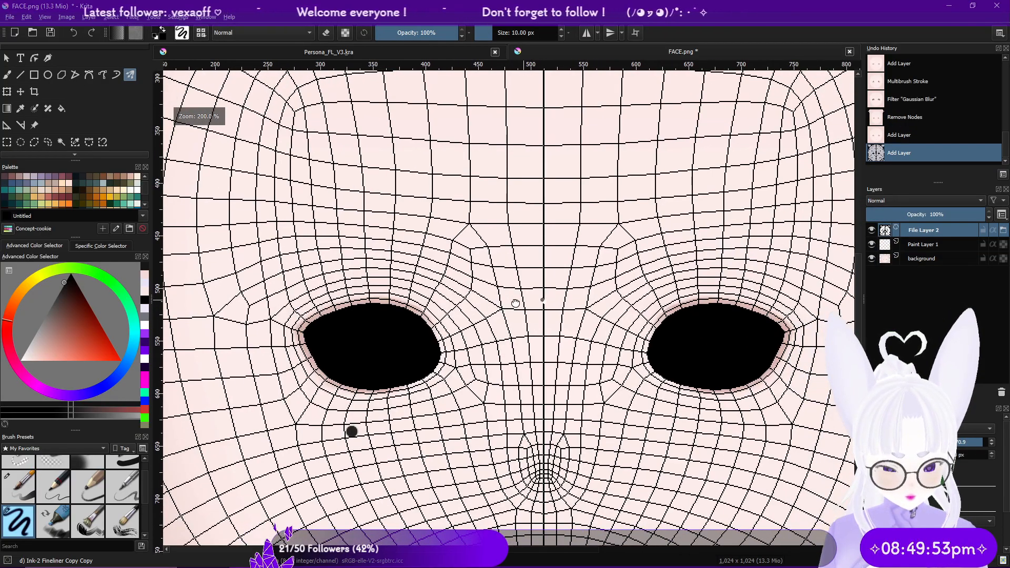
pyautogui.moveTo(948, 229); pyautogui.dragTo(952, 247)
pyautogui.click(943, 230)
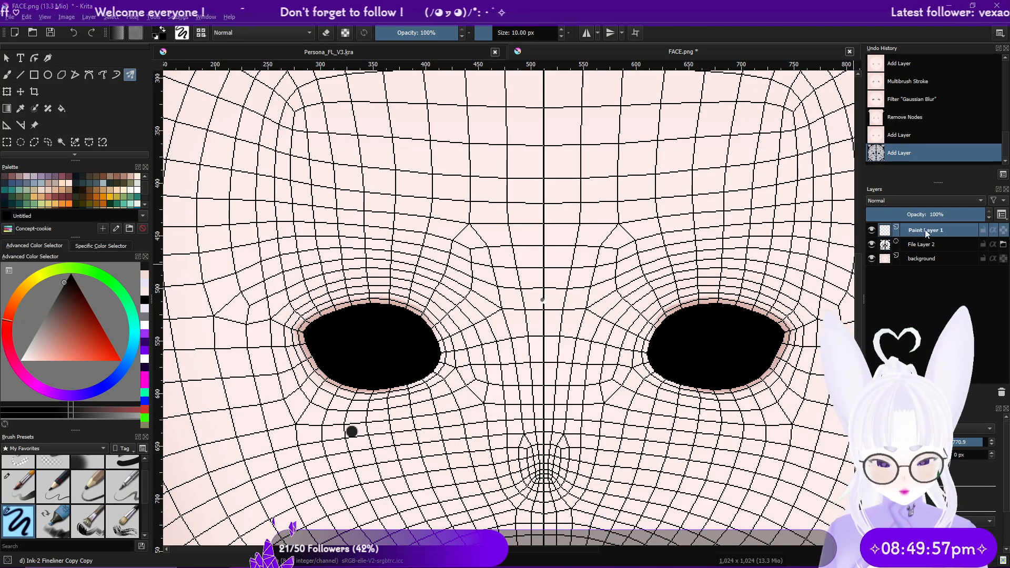
# Step: Try a dark 10 px freehand brush stroke along the upper edge of one eye opening and undo it
pyautogui.click(7, 76)
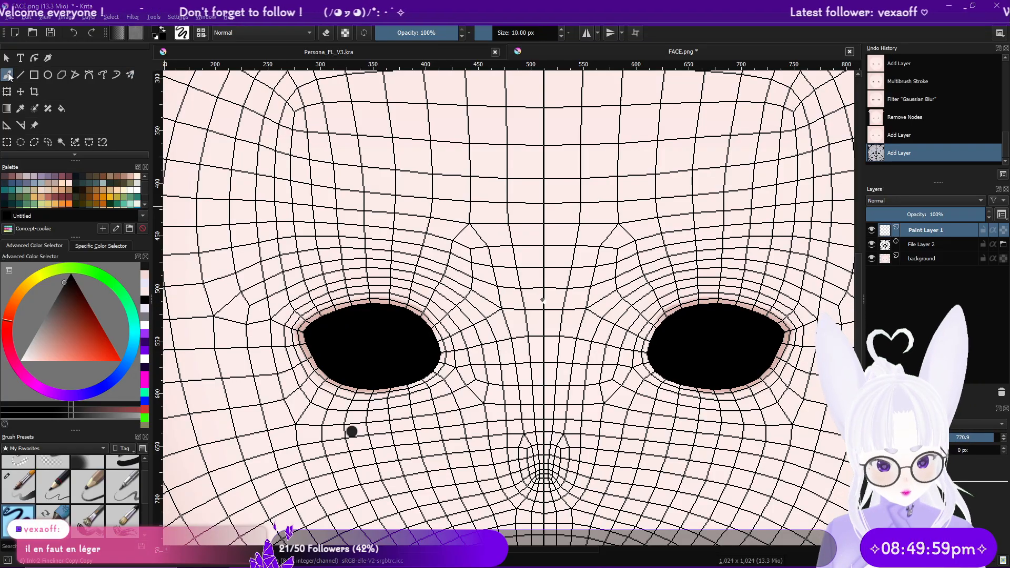
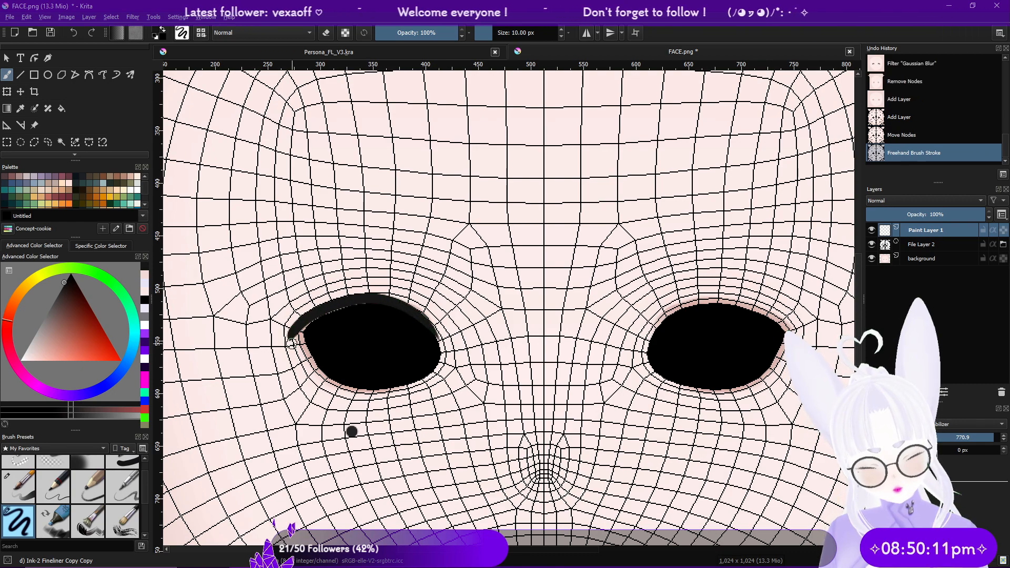
pyautogui.hotkey('ctrl', 'z')
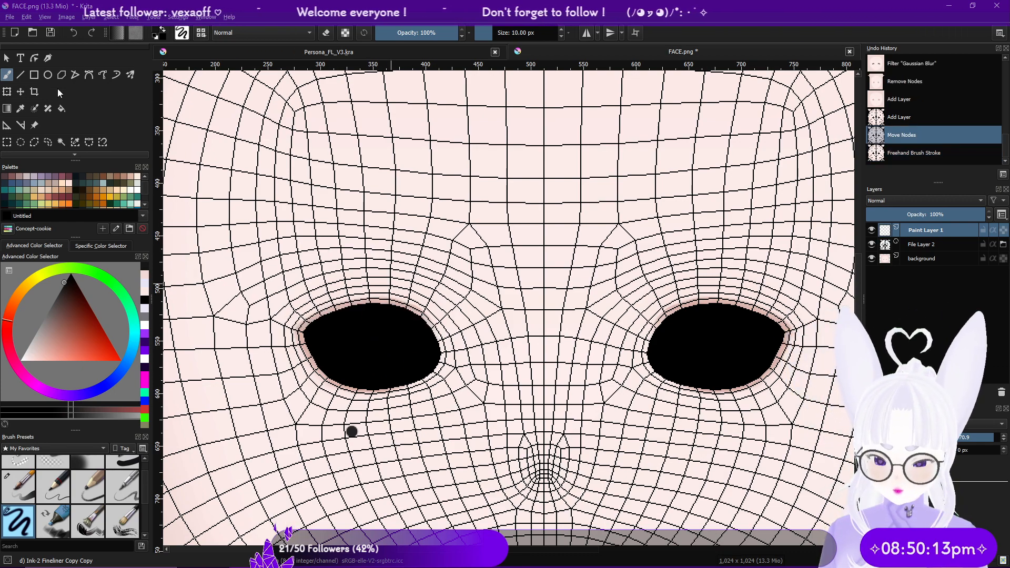
pyautogui.hotkey('ctrl', 'shift', 'z')
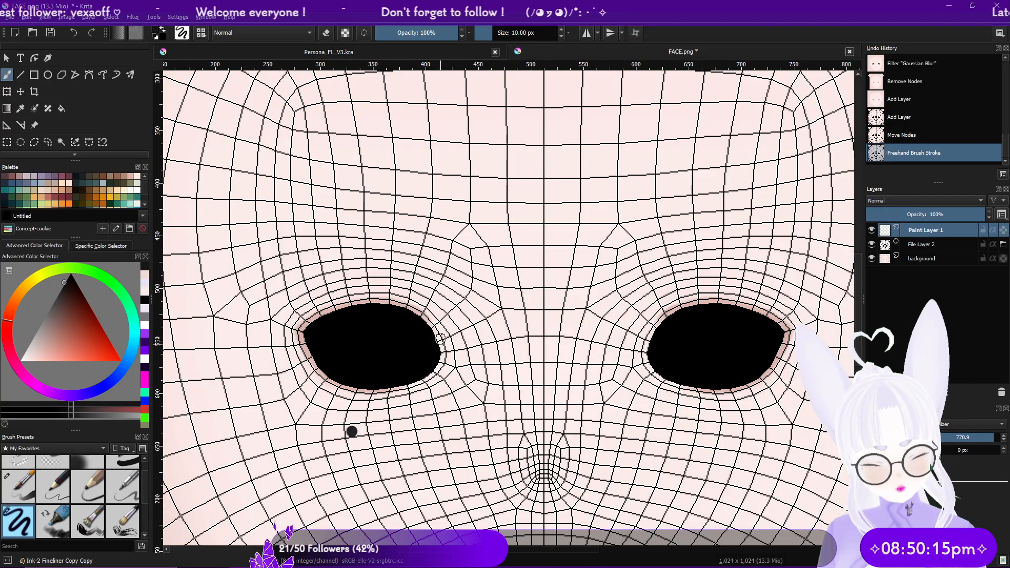
pyautogui.moveTo(714, 339); pyautogui.dragTo(636, 345, button='middle')
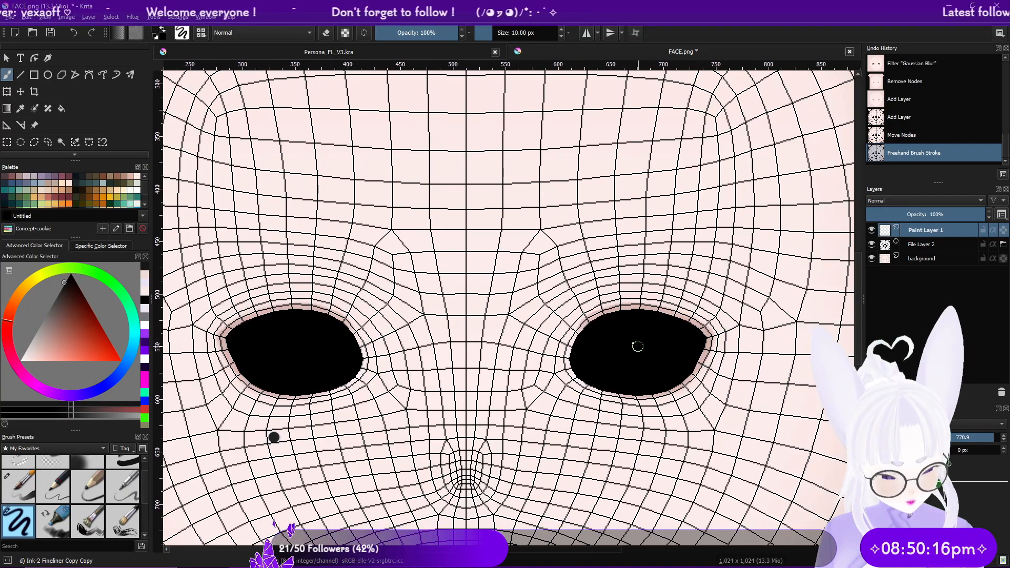
# Step: Outline both eye openings with mirrored near-black 10 px Multibrush strokes, filling the outer corners and thickening the upper lids
pyautogui.click(134, 71)
pyautogui.moveTo(562, 352); pyautogui.dragTo(507, 373, button='middle')
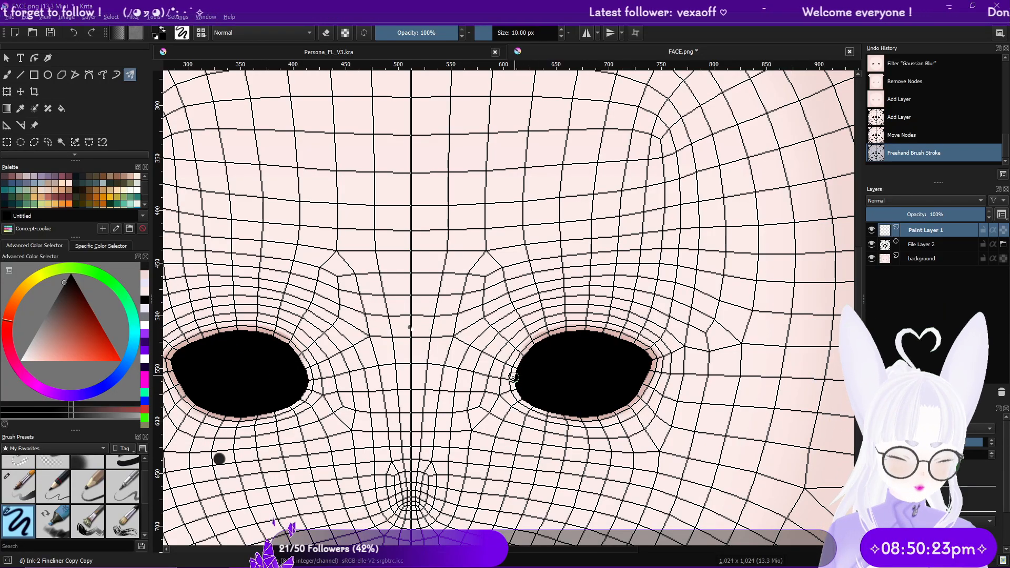
pyautogui.moveTo(515, 367)
pyautogui.mouseDown()
pyautogui.moveTo(539, 338)
pyautogui.moveTo(575, 325)
pyautogui.moveTo(623, 335)
pyautogui.mouseUp()
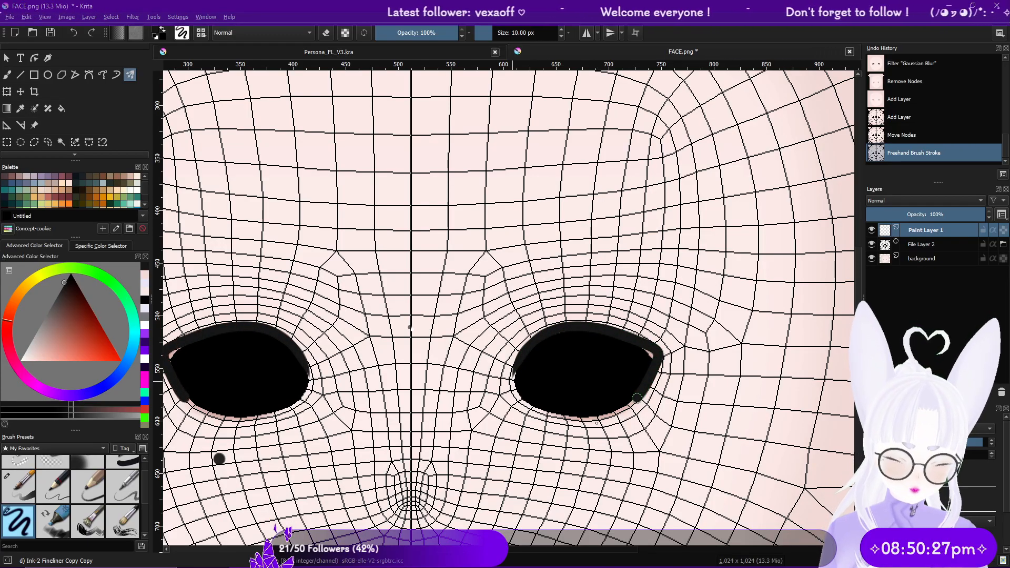
pyautogui.moveTo(596, 418); pyautogui.dragTo(549, 415)
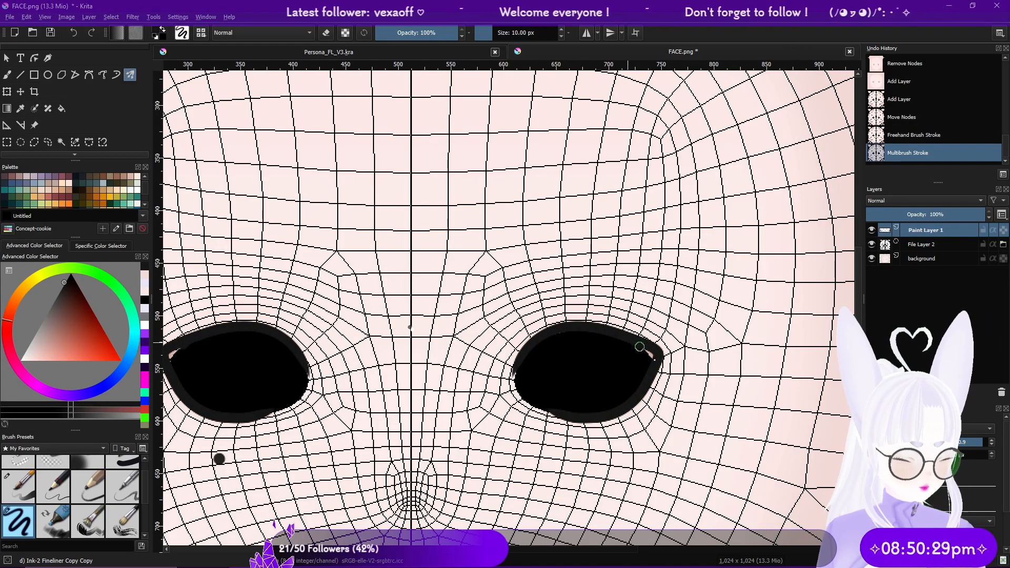
pyautogui.moveTo(639, 347); pyautogui.dragTo(652, 357)
pyautogui.moveTo(515, 370); pyautogui.dragTo(514, 379)
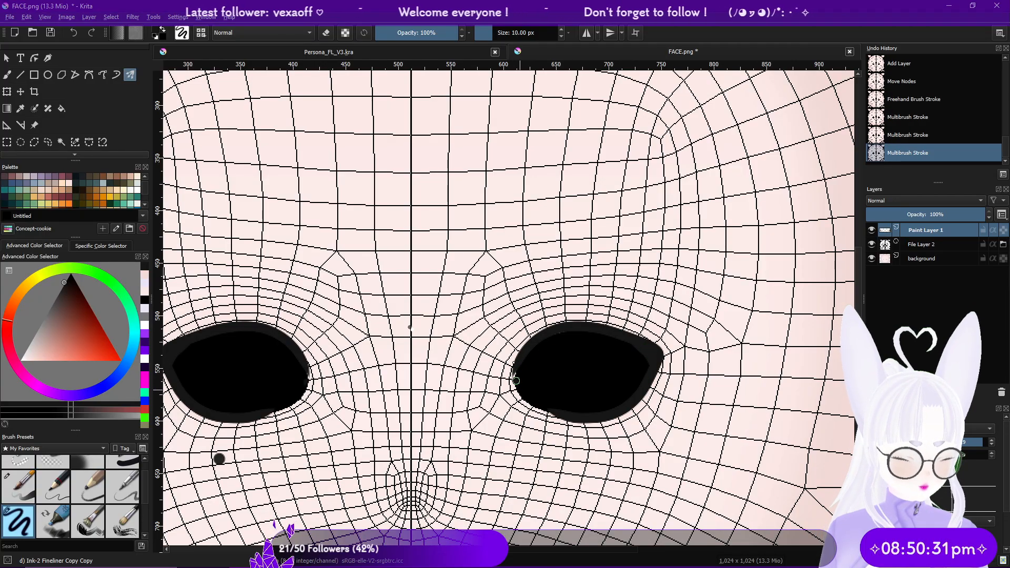
pyautogui.moveTo(592, 326); pyautogui.dragTo(653, 350)
pyautogui.moveTo(600, 330); pyautogui.dragTo(548, 336)
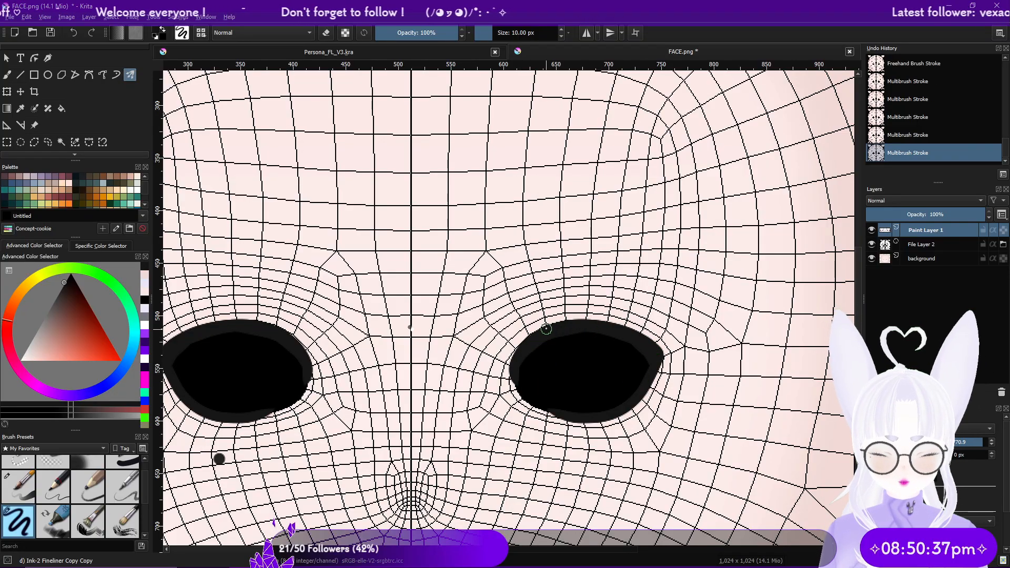
# Step: Trim the eyeliner around the inner corners of both eyes with the 13.09 px Basic-1 brush in eraser mode
pyautogui.click(125, 466)
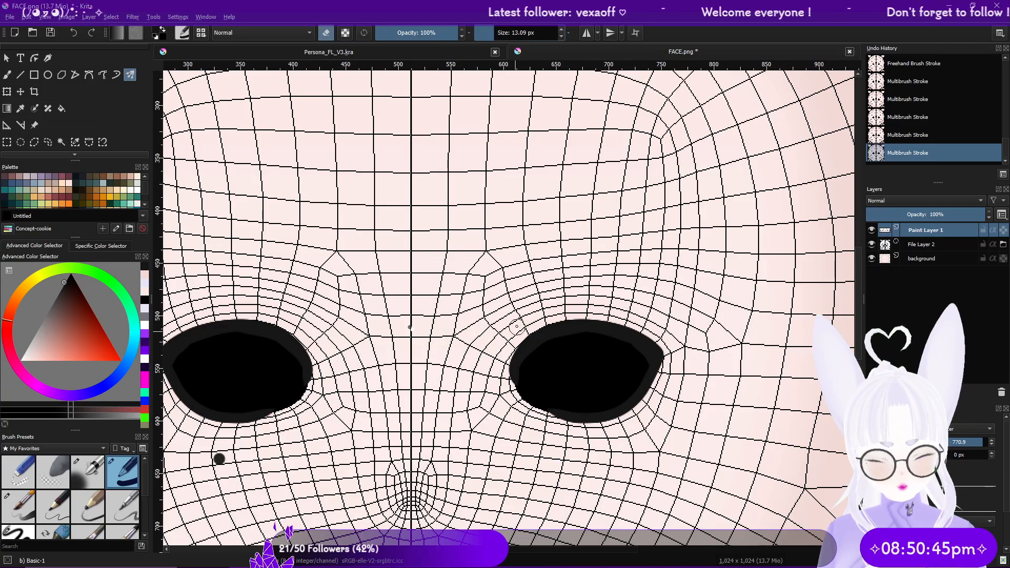
pyautogui.moveTo(513, 336); pyautogui.dragTo(506, 388)
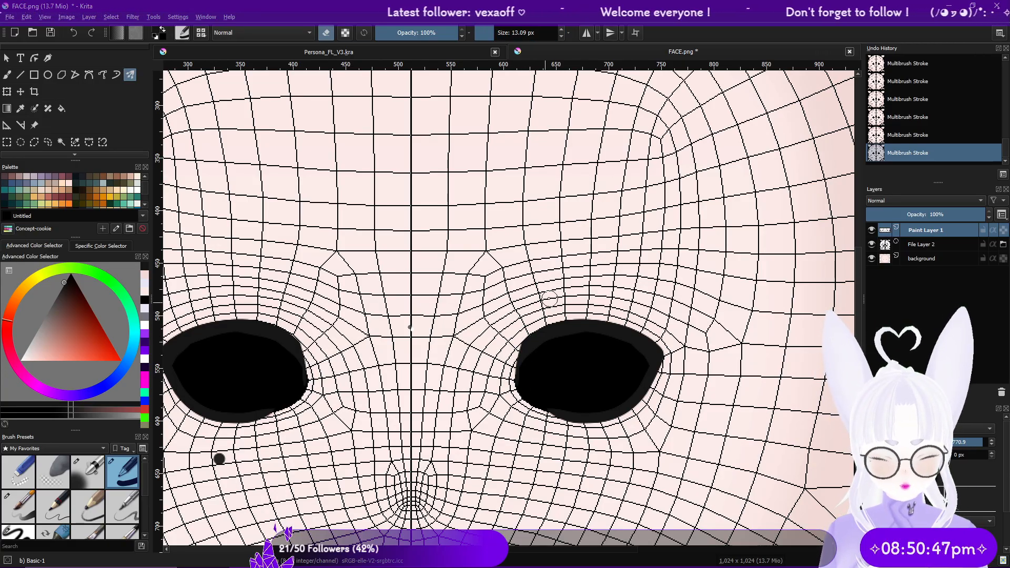
pyautogui.moveTo(566, 306); pyautogui.dragTo(495, 392)
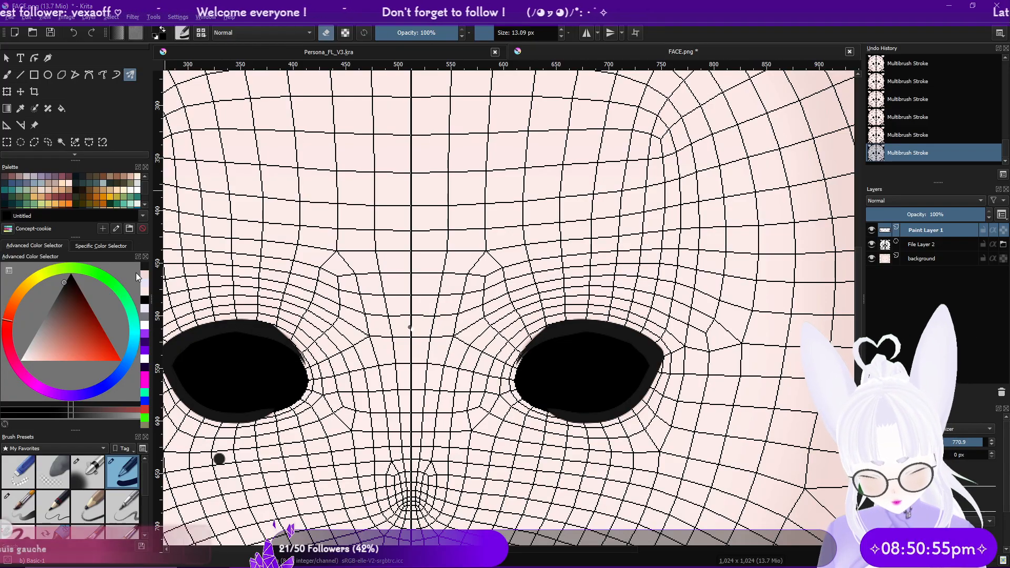
# Step: Repaint the upper lids and inner corners with the 10 px Ink-2 Fineliner, undoing the stray dots on the forehead
pyautogui.click(18, 532)
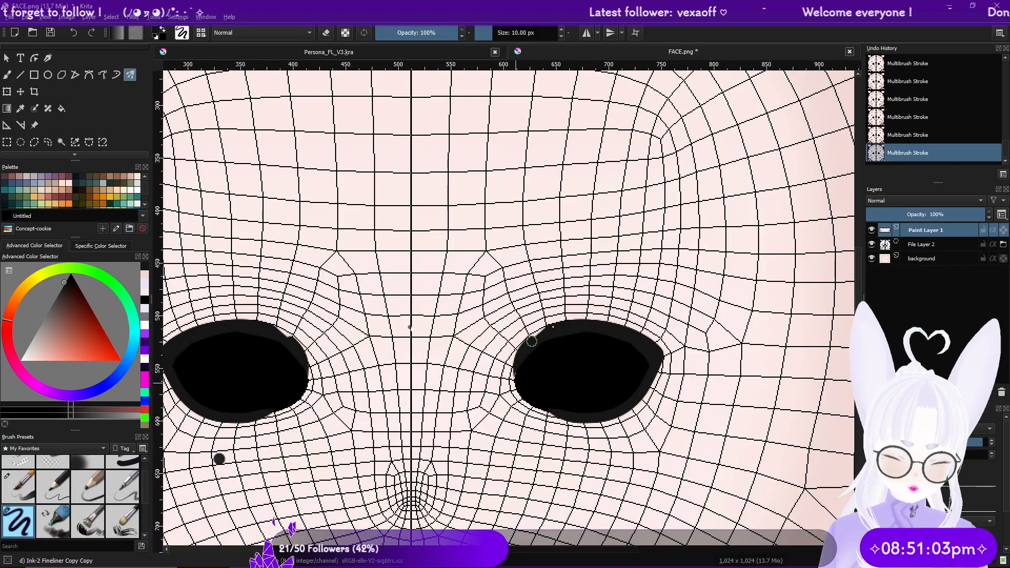
pyautogui.hotkey('ctrl', 'z')
pyautogui.hotkey('ctrl', 'shift', 'z')
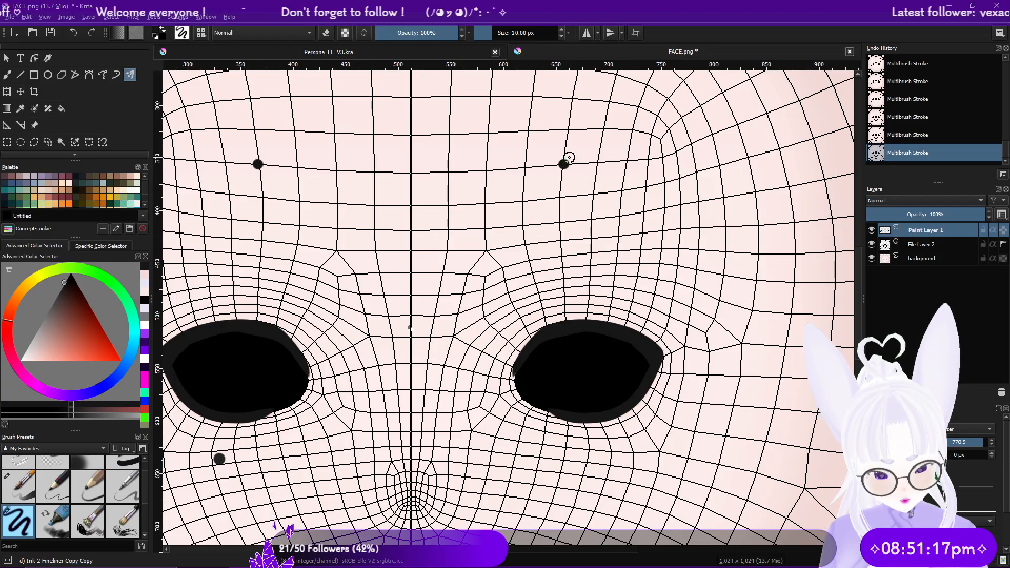
pyautogui.hotkey('ctrl', 'z')
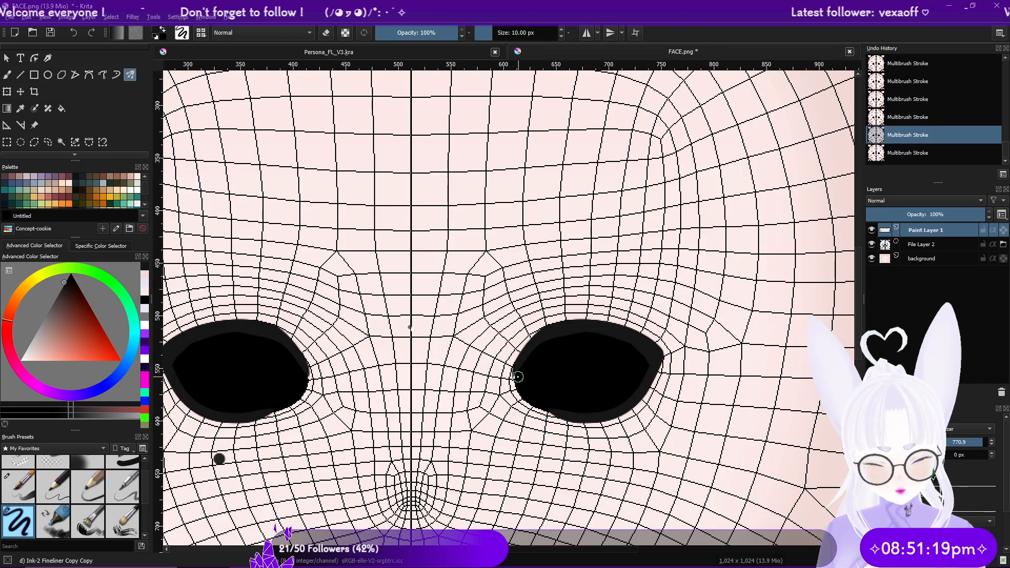
pyautogui.hotkey('ctrl', 'shift', 'z')
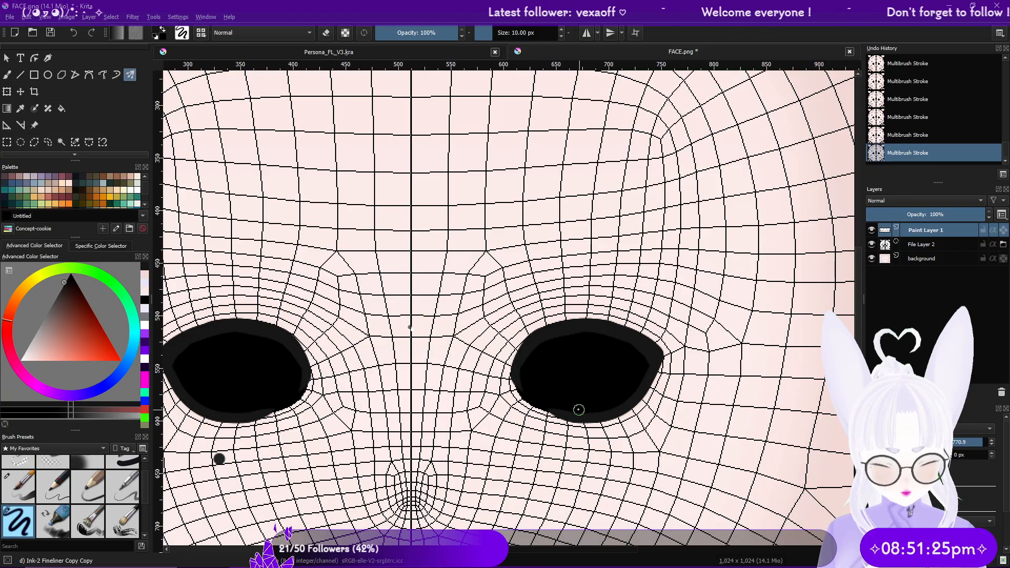
# Step: Clean up the lower inner edge of the eyeliner with the 13.09 px Basic-1 eraser, undoing the unwanted strokes
pyautogui.click(132, 470)
pyautogui.press('e')
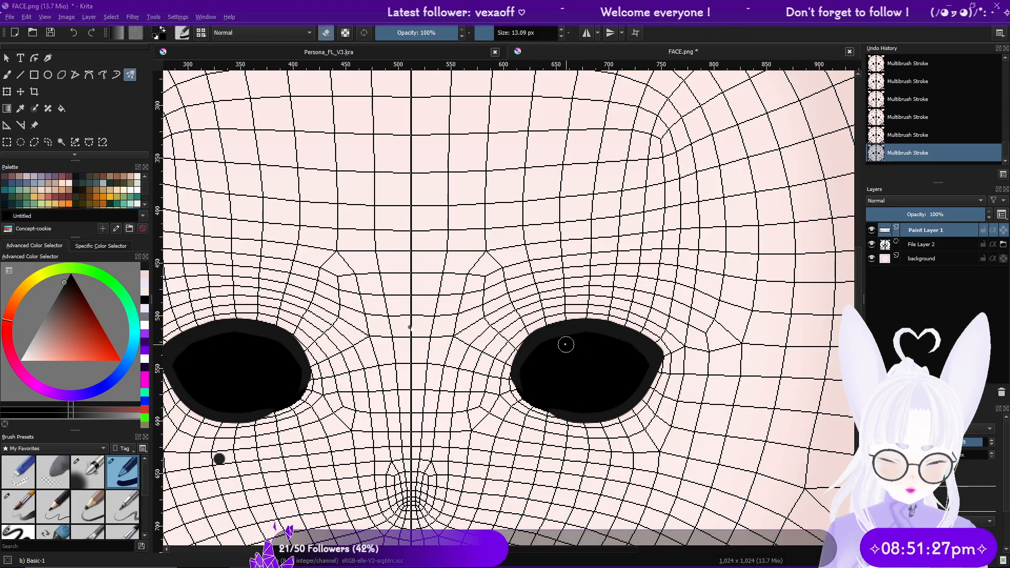
pyautogui.moveTo(562, 407)
pyautogui.mouseDown()
pyautogui.moveTo(626, 397)
pyautogui.moveTo(645, 356)
pyautogui.mouseUp()
pyautogui.hotkey('ctrl', 'z')
pyautogui.click(547, 404)
pyautogui.moveTo(547, 403); pyautogui.dragTo(602, 405)
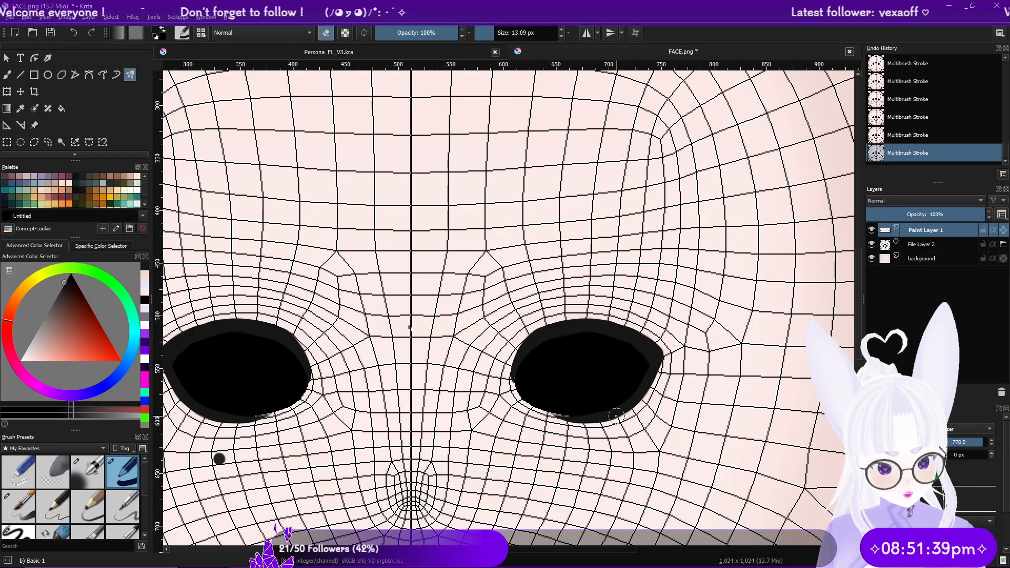
pyautogui.hotkey('ctrl', 'z')
pyautogui.click(544, 401)
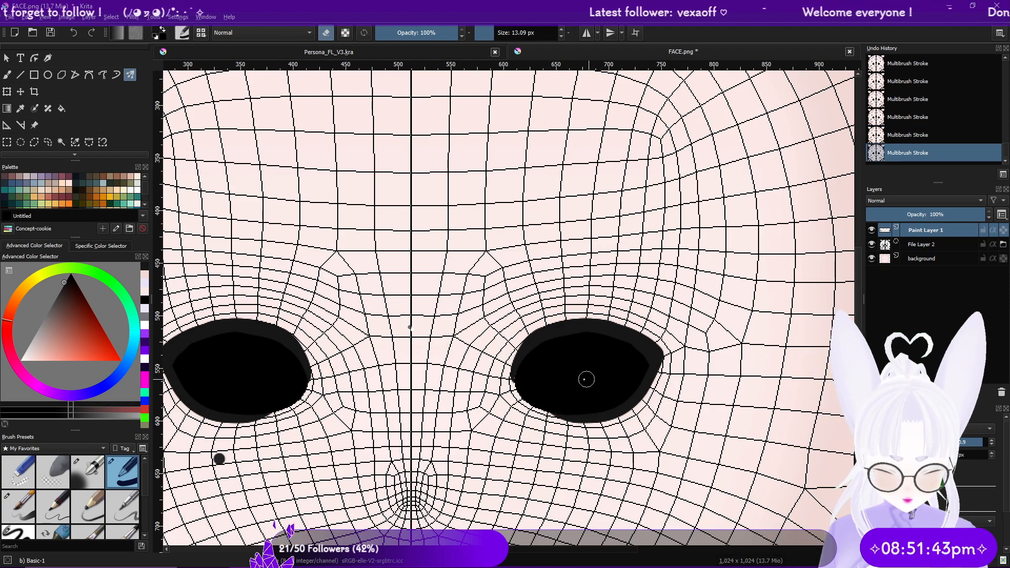
# Step: Check the eyeliner against the face mesh and hide the guide file layer
pyautogui.keyDown('ctrl'); pyautogui.scroll(-4, 574, 312); pyautogui.keyUp('ctrl')
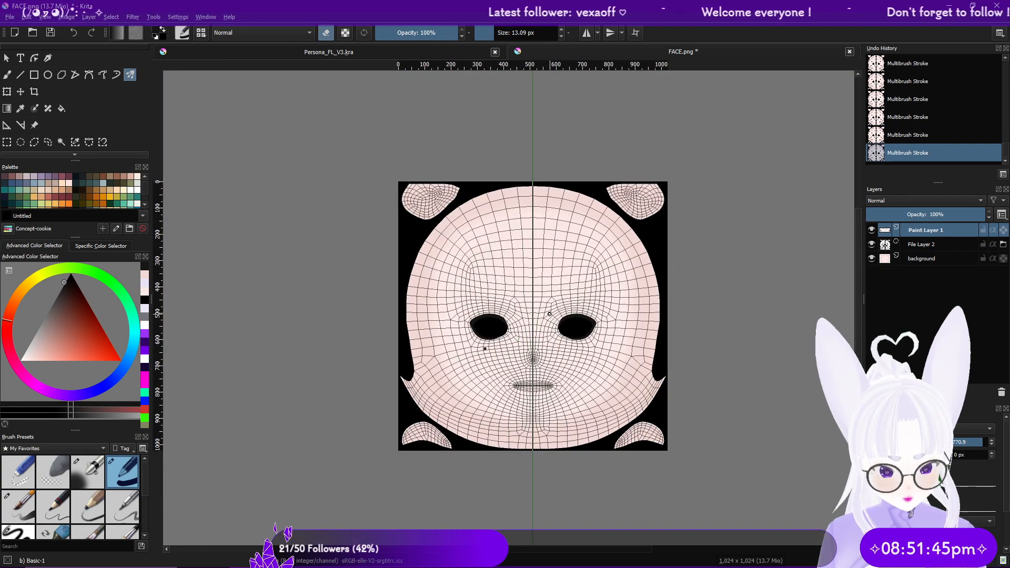
pyautogui.keyDown('ctrl'); pyautogui.scroll(3, 550, 318); pyautogui.keyUp('ctrl')
pyautogui.keyDown('ctrl'); pyautogui.scroll(1, 664, 336); pyautogui.keyUp('ctrl')
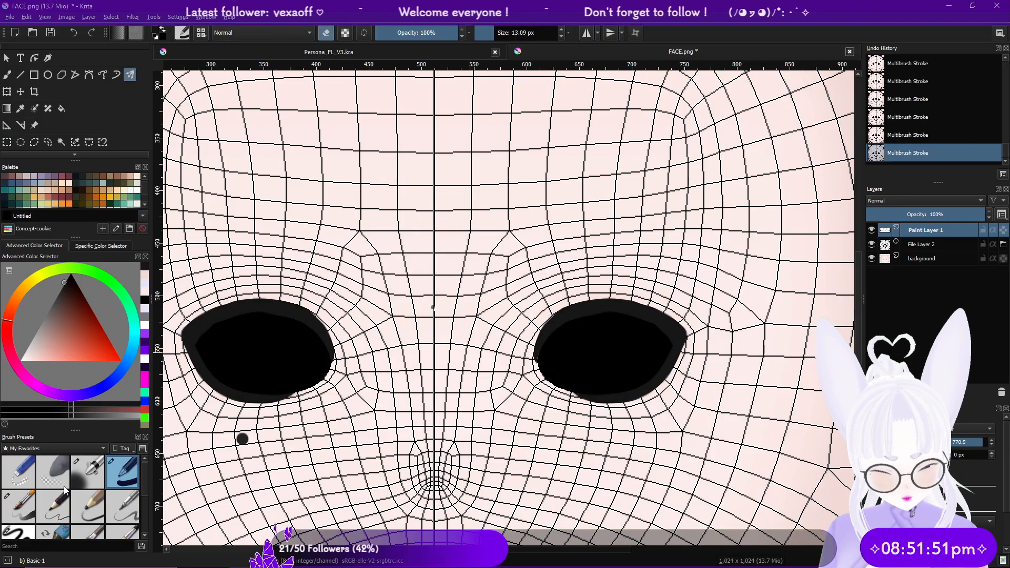
pyautogui.click(871, 244)
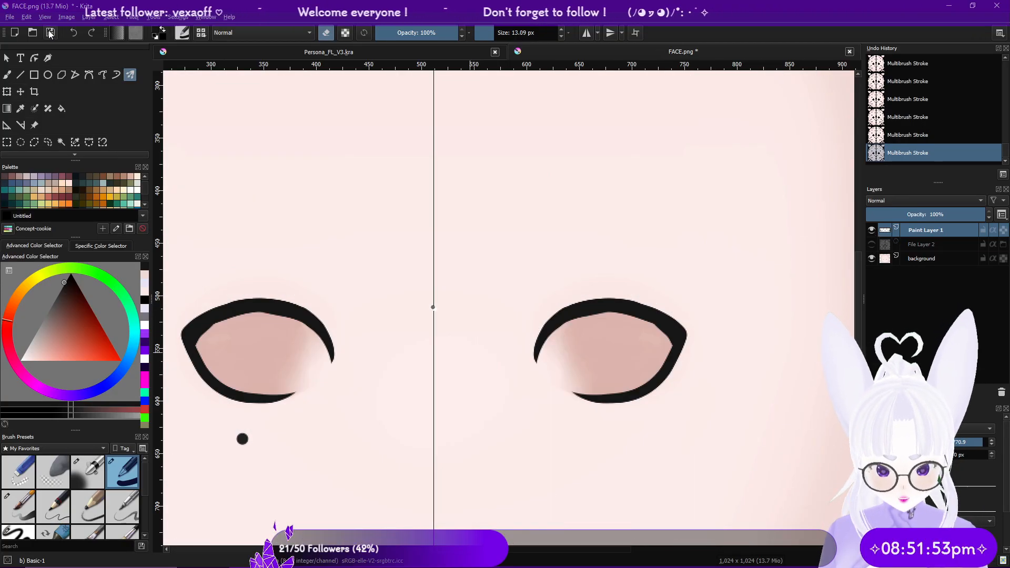
# Step: Save the texture to FACE.png with the export options left as they are, and switch to the Persona_FL_V3.kra drawing
pyautogui.hotkey('ctrl', 's')
pyautogui.click(643, 470)
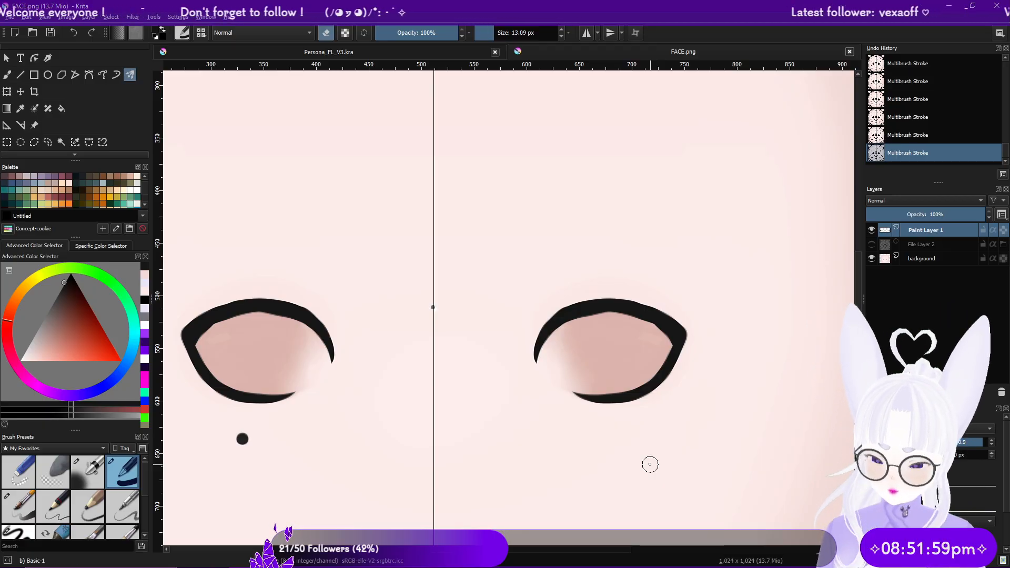
pyautogui.click(446, 52)
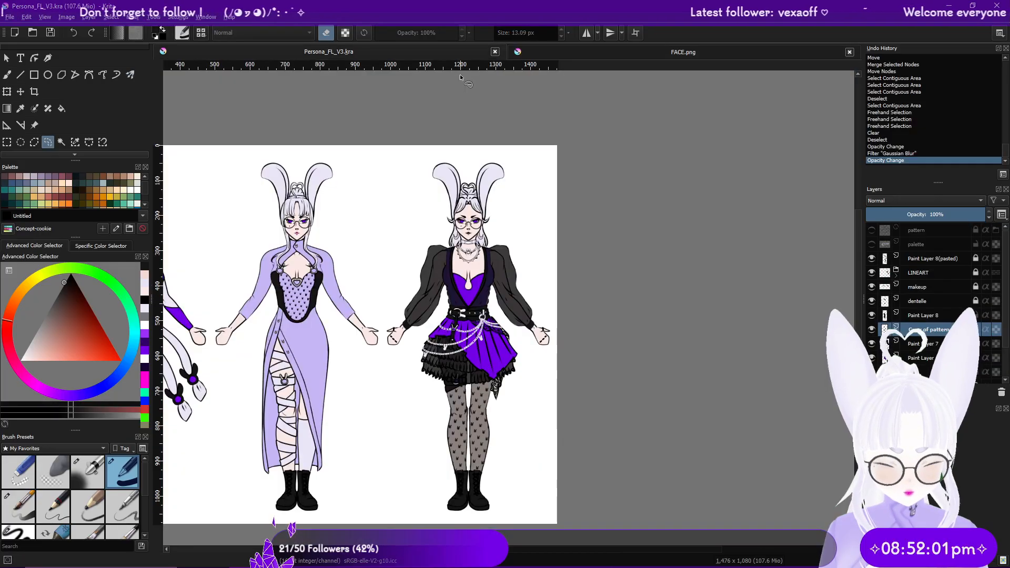
# Step: Examine the makeup around the reference character's eyes with the glasses line art hidden, and restore the glasses
pyautogui.scroll(4, 463, 193)
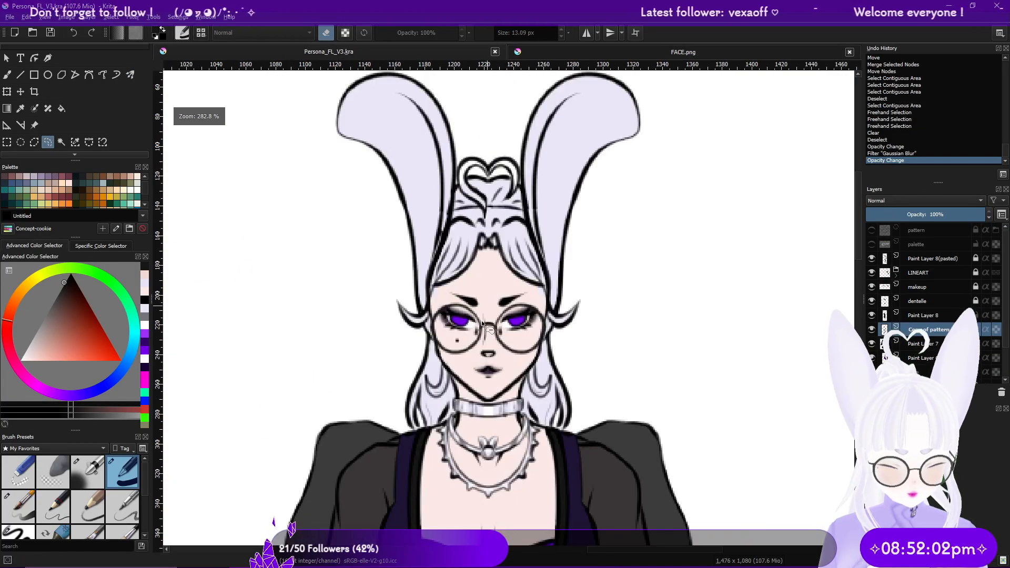
pyautogui.click(895, 276)
pyautogui.scroll(-1, 898, 328)
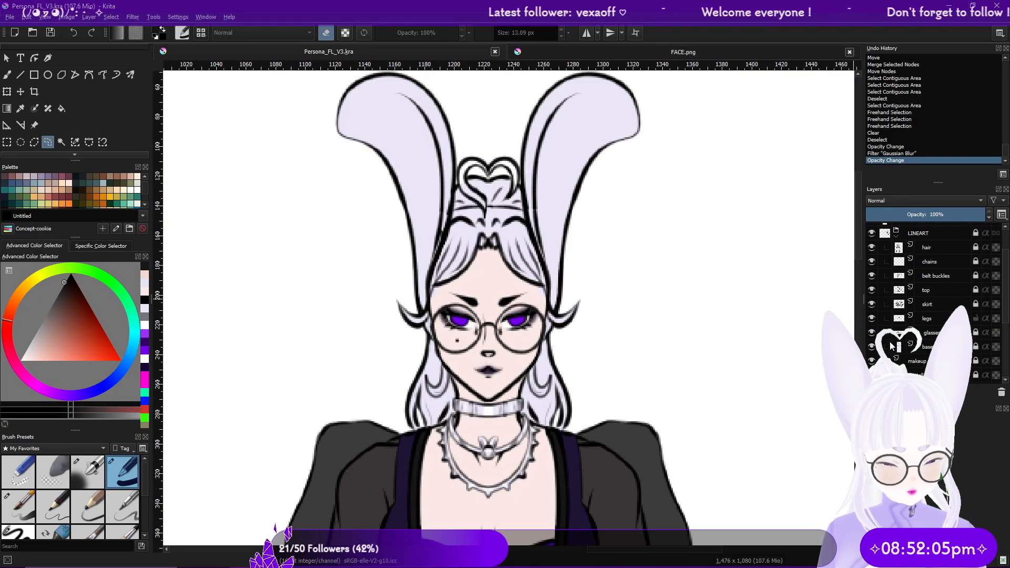
pyautogui.click(871, 332)
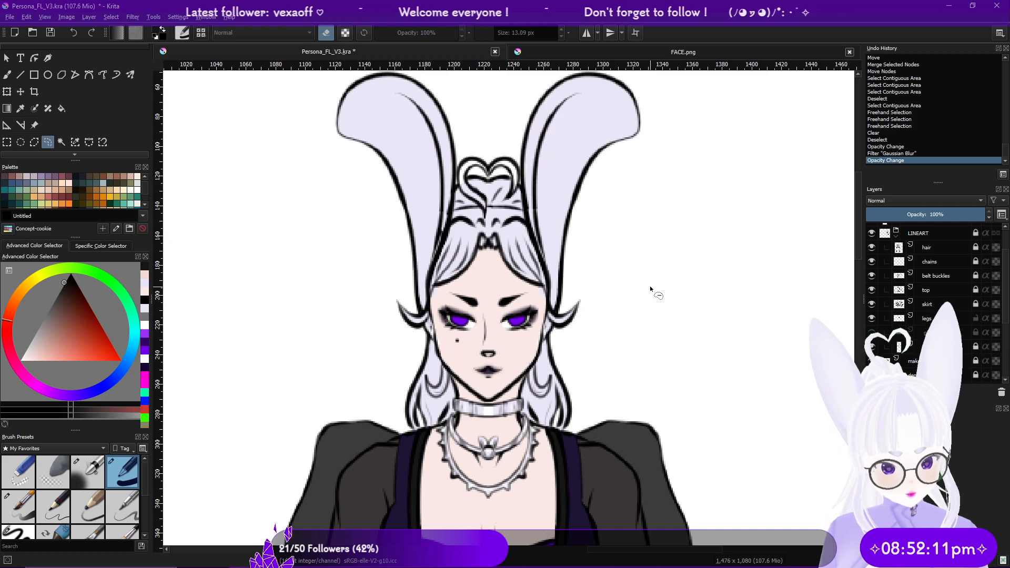
pyautogui.click(871, 333)
pyautogui.click(896, 235)
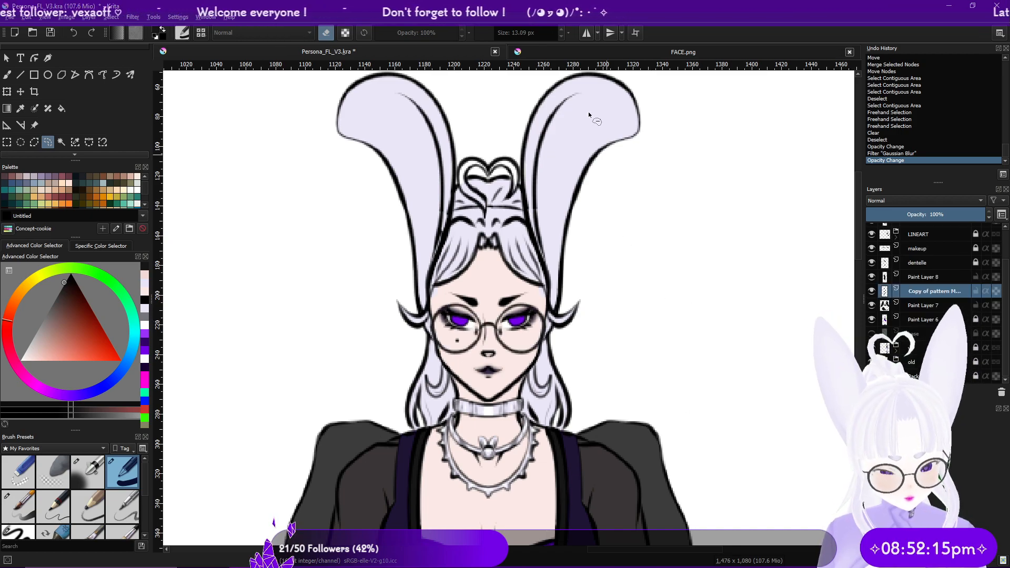
# Step: Return to the FACE.png drawing, switch to VRoid Studio and import the saved face texture as a new layer on the skin
pyautogui.click(573, 50)
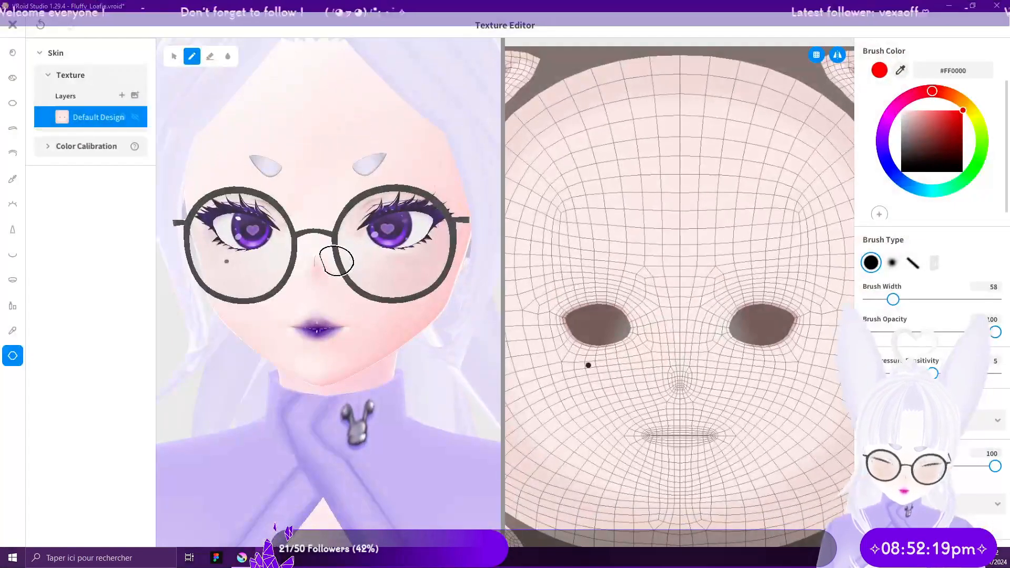
pyautogui.click(135, 95)
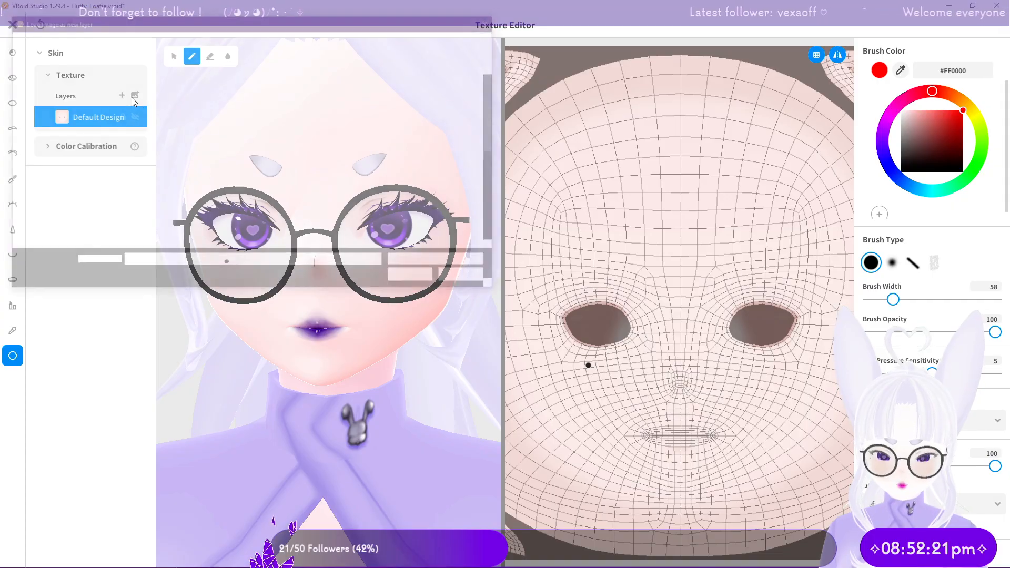
pyautogui.click(123, 163)
pyautogui.click(416, 279)
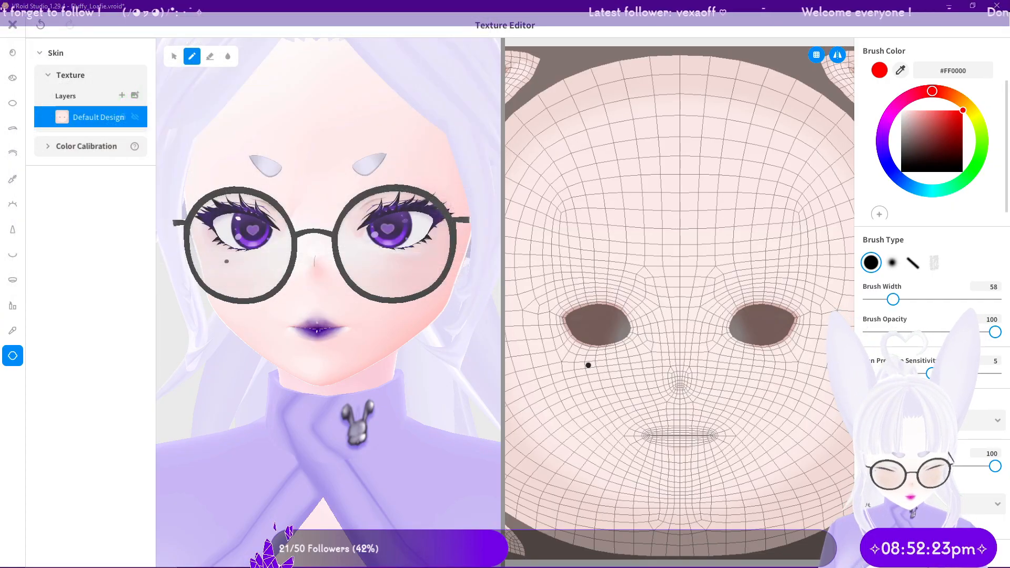
pyautogui.scroll(3, 395, 255)
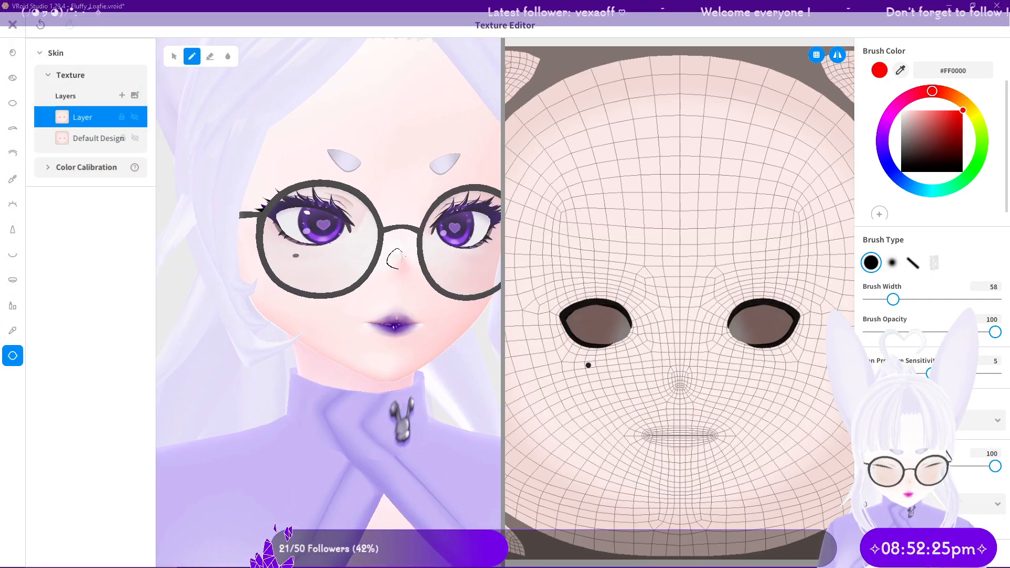
# Step: Test with red brush strokes around the eye openings which texture areas show on the avatar, undoing each stroke
pyautogui.moveTo(634, 322); pyautogui.dragTo(630, 322)
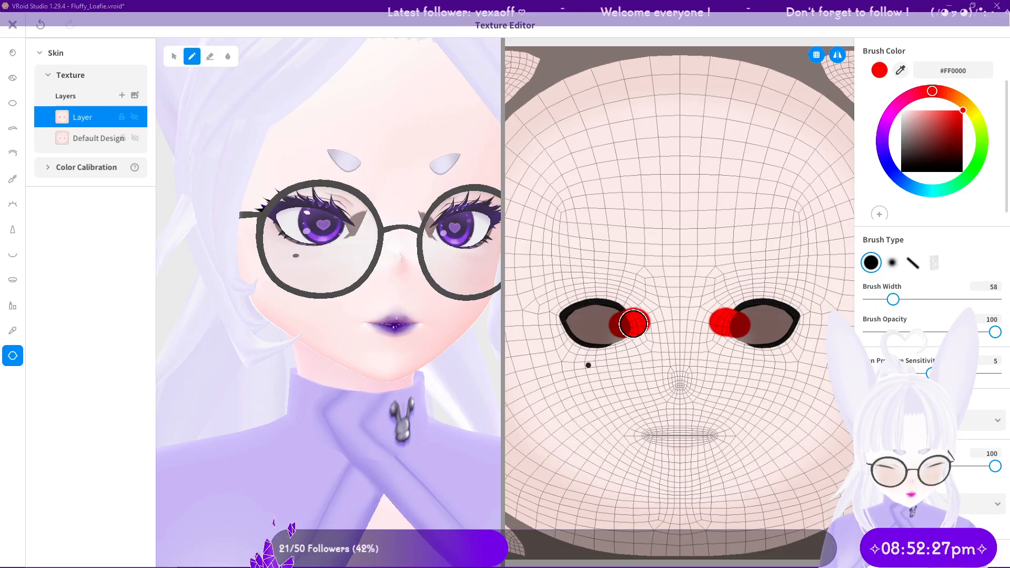
pyautogui.hotkey('ctrl', 'z')
pyautogui.moveTo(466, 283); pyautogui.dragTo(296, 375, button='right')
pyautogui.moveTo(440, 293)
pyautogui.mouseDown(button='right')
pyautogui.moveTo(605, 308)
pyautogui.moveTo(576, 323)
pyautogui.mouseUp(button='right')
pyautogui.moveTo(741, 339); pyautogui.dragTo(784, 334)
pyautogui.hotkey('ctrl', 'z')
pyautogui.moveTo(403, 266); pyautogui.dragTo(398, 263, button='right')
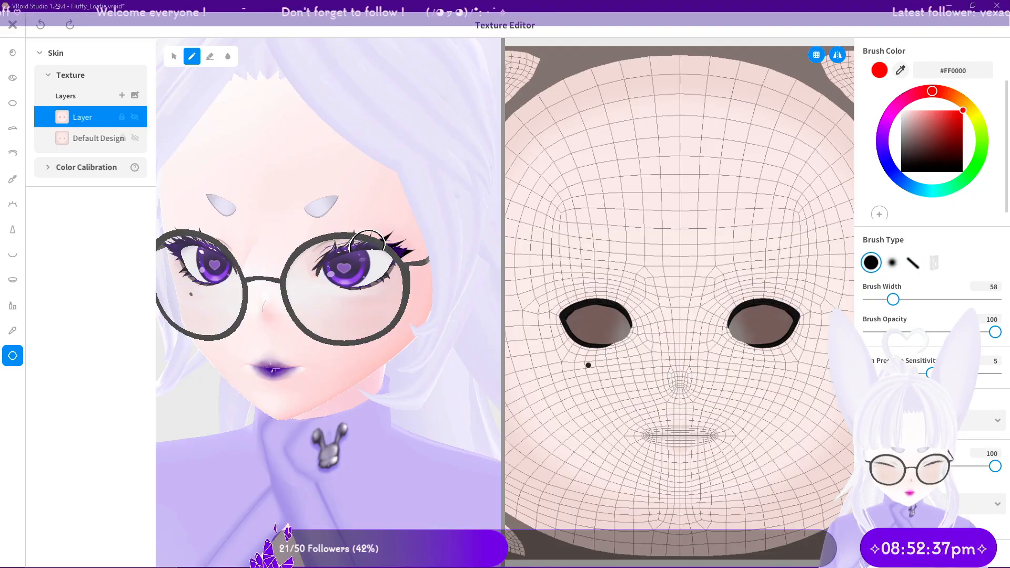
pyautogui.moveTo(603, 307)
pyautogui.mouseDown()
pyautogui.moveTo(582, 306)
pyautogui.moveTo(617, 313)
pyautogui.mouseUp()
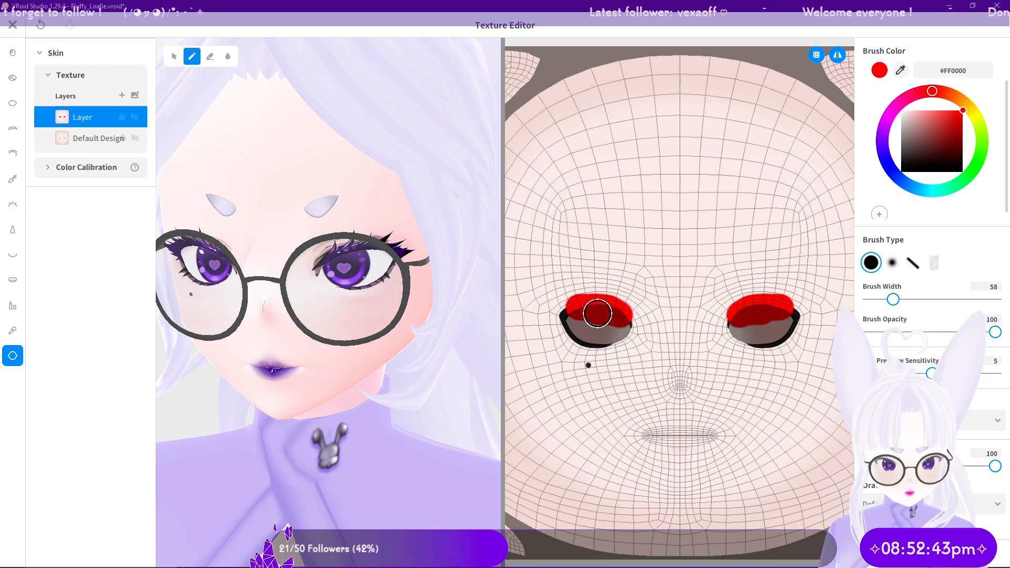
pyautogui.hotkey('ctrl', 'z')
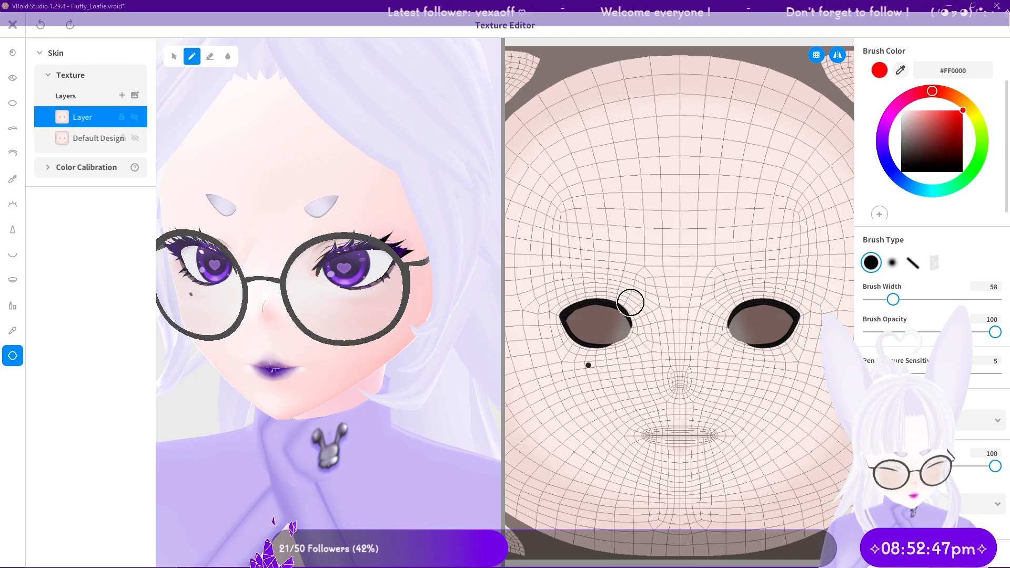
# Step: Switch to Krita, show the face mesh file layer and trim the eyeliner's inner corners with the 13.09 px Basic-1 eraser
pyautogui.moveTo(359, 552)
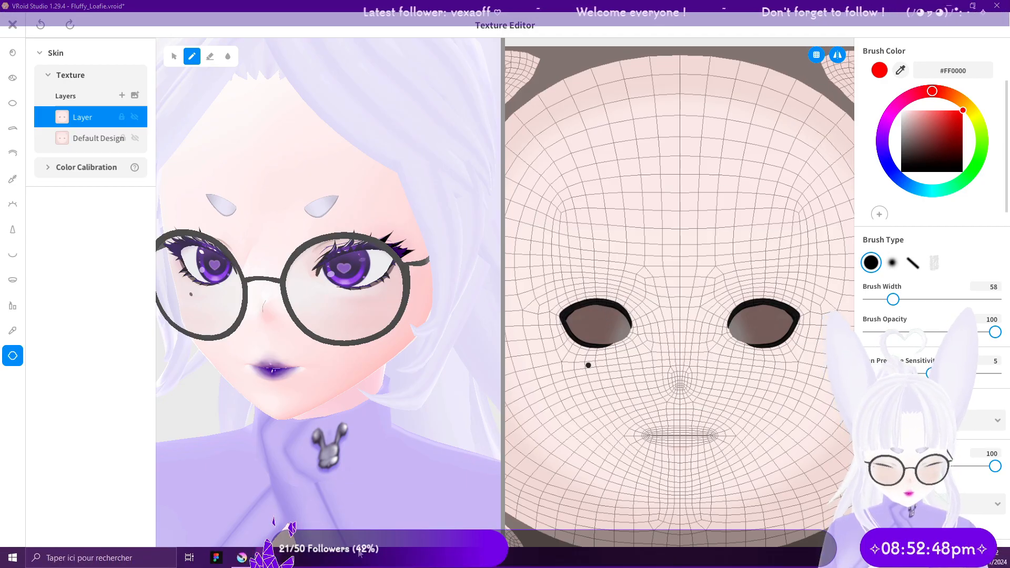
pyautogui.click(232, 560)
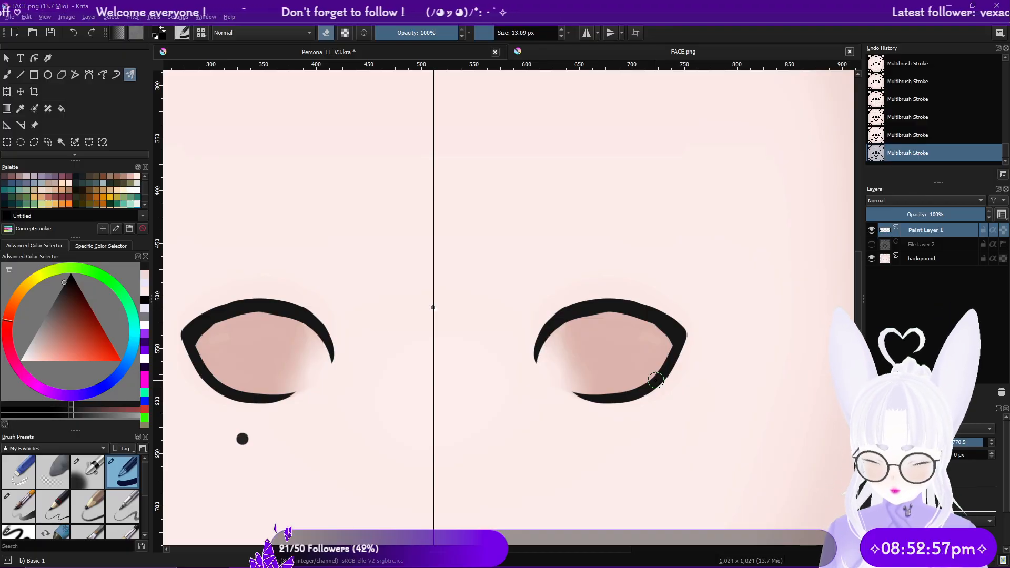
pyautogui.click(19, 530)
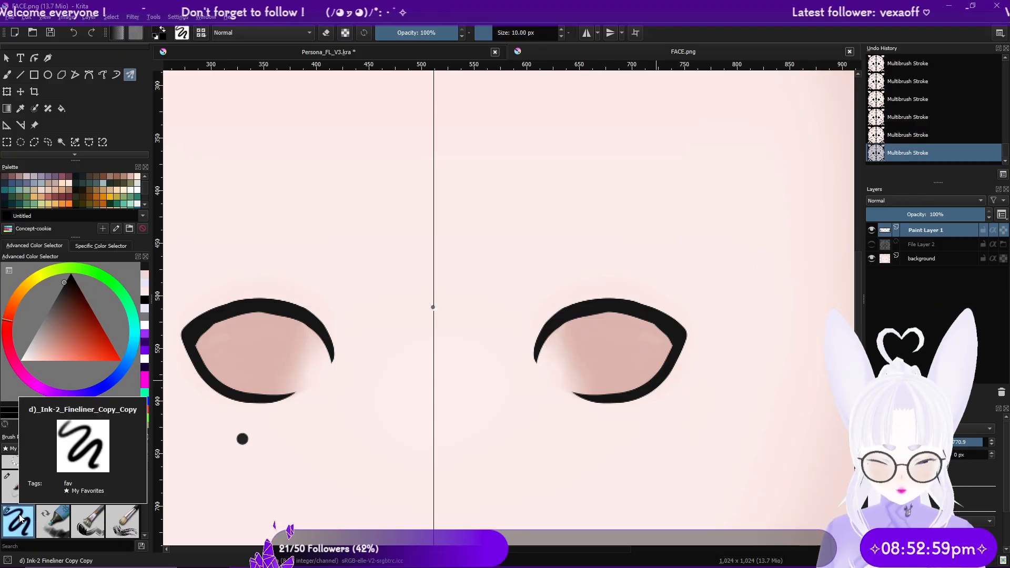
pyautogui.click(871, 245)
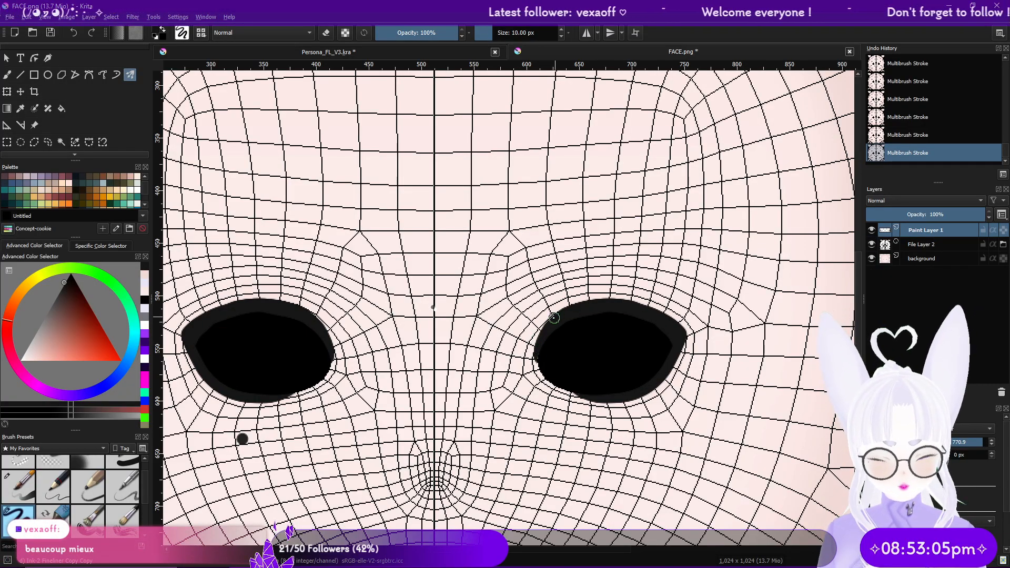
pyautogui.click(122, 463)
pyautogui.moveTo(338, 368); pyautogui.dragTo(316, 305)
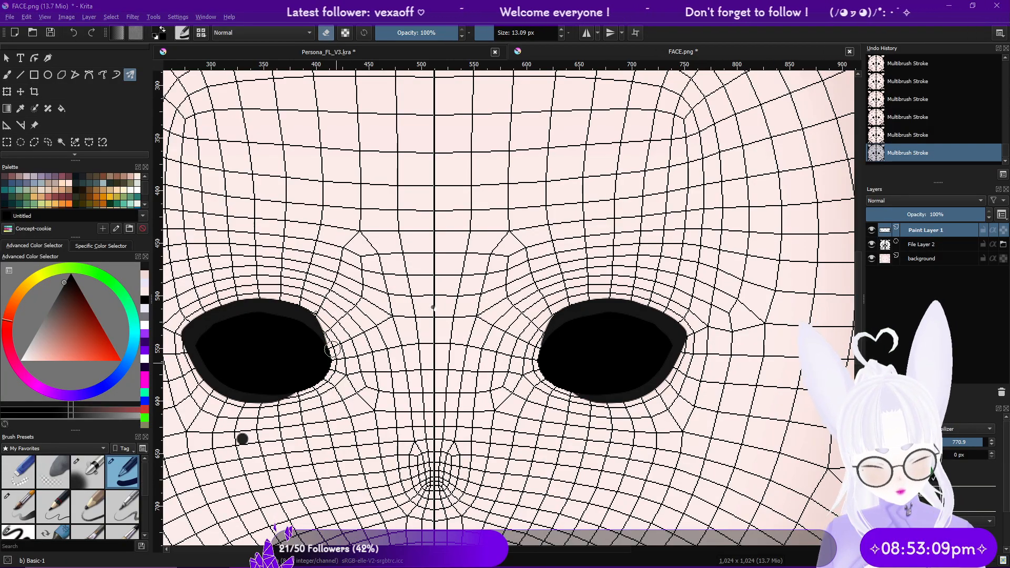
pyautogui.moveTo(333, 350); pyautogui.dragTo(312, 314)
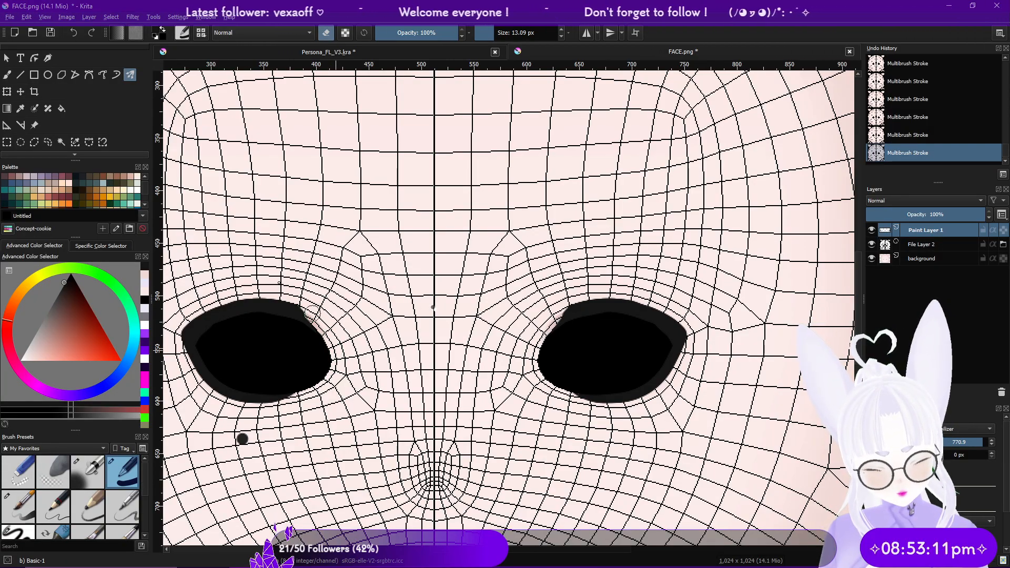
# Step: Thicken the eyeliner along the upper lids, outer corners and lower lids with the 10 px Ink-2 Fineliner, checking it without the mesh
pyautogui.press('/')
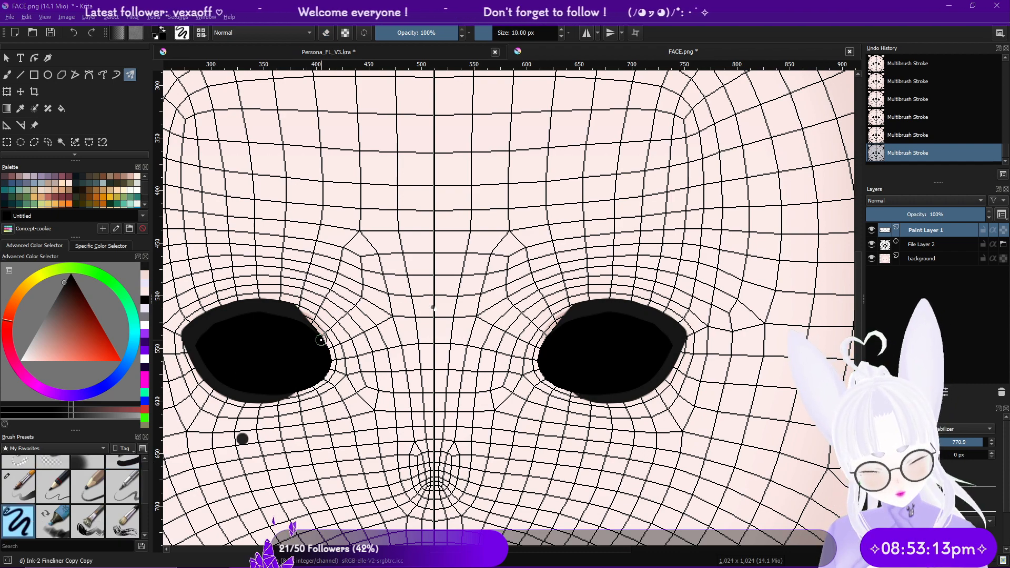
pyautogui.moveTo(319, 330)
pyautogui.mouseDown()
pyautogui.moveTo(306, 310)
pyautogui.moveTo(263, 300)
pyautogui.moveTo(218, 306)
pyautogui.moveTo(185, 328)
pyautogui.moveTo(212, 378)
pyautogui.moveTo(259, 388)
pyautogui.mouseUp()
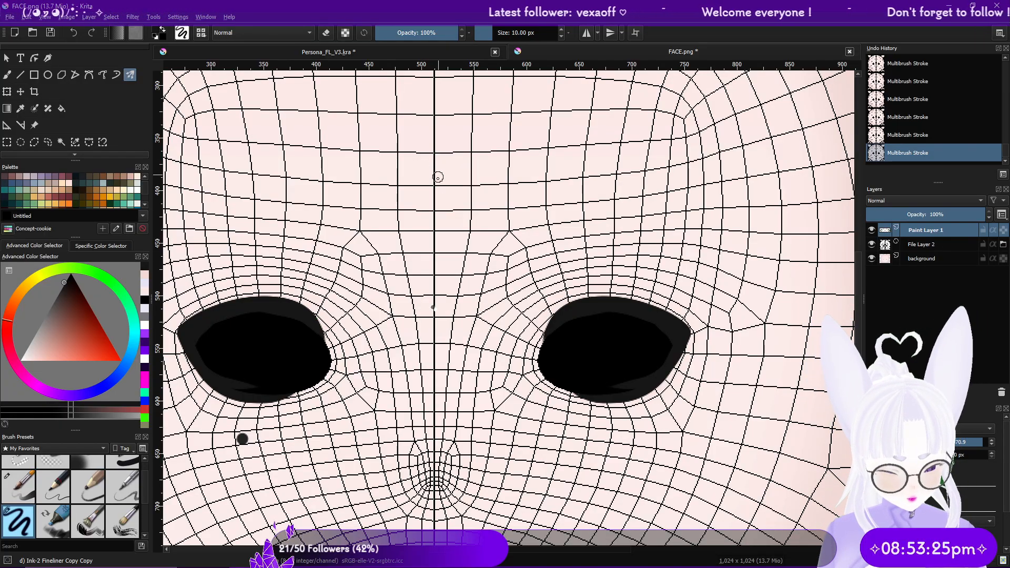
pyautogui.click(872, 244)
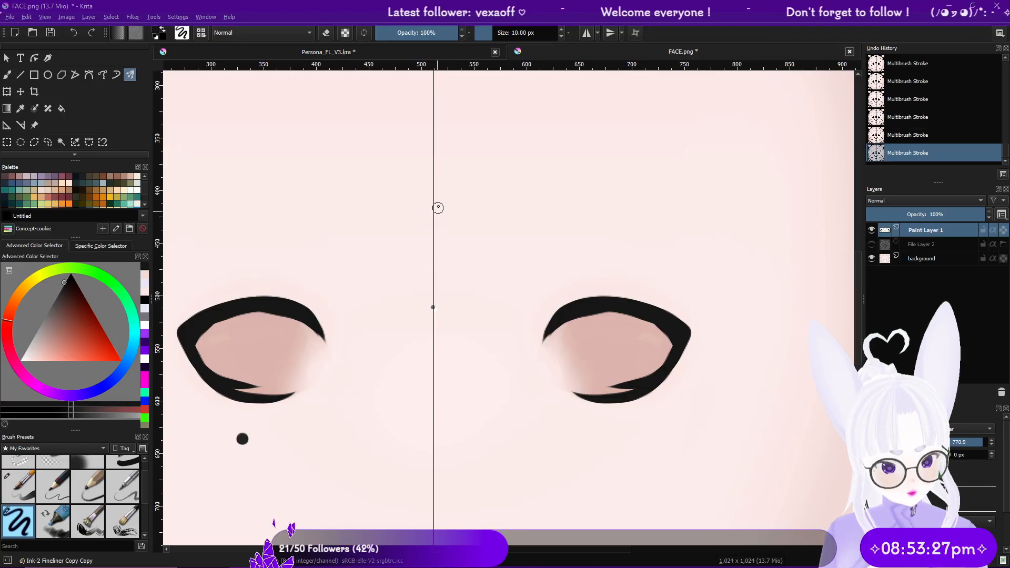
pyautogui.click(872, 245)
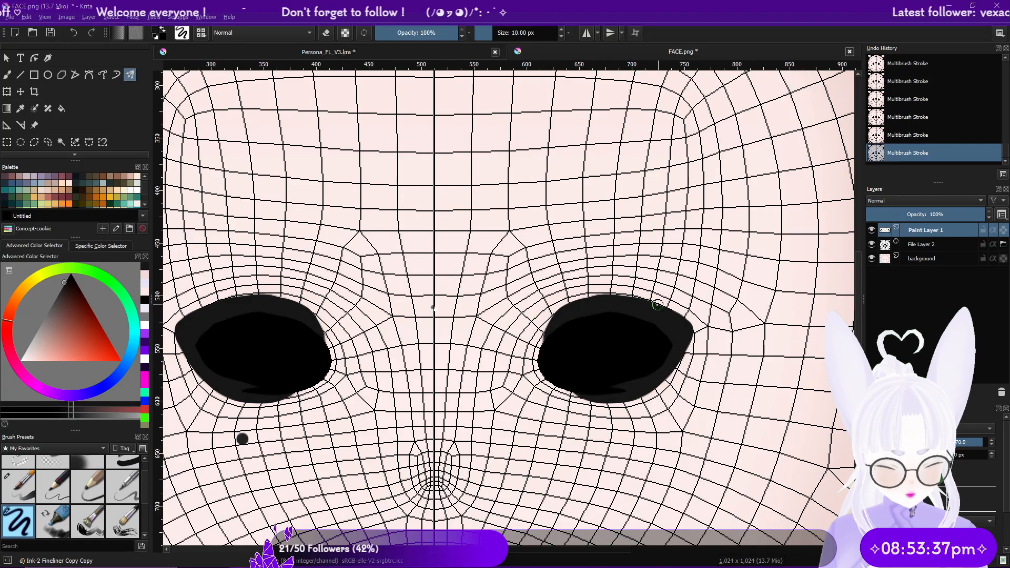
# Step: Thin the upper edge of the eyeliner with the 13.09 px Basic-1 eraser and hide the face mesh file layer
pyautogui.click(8, 76)
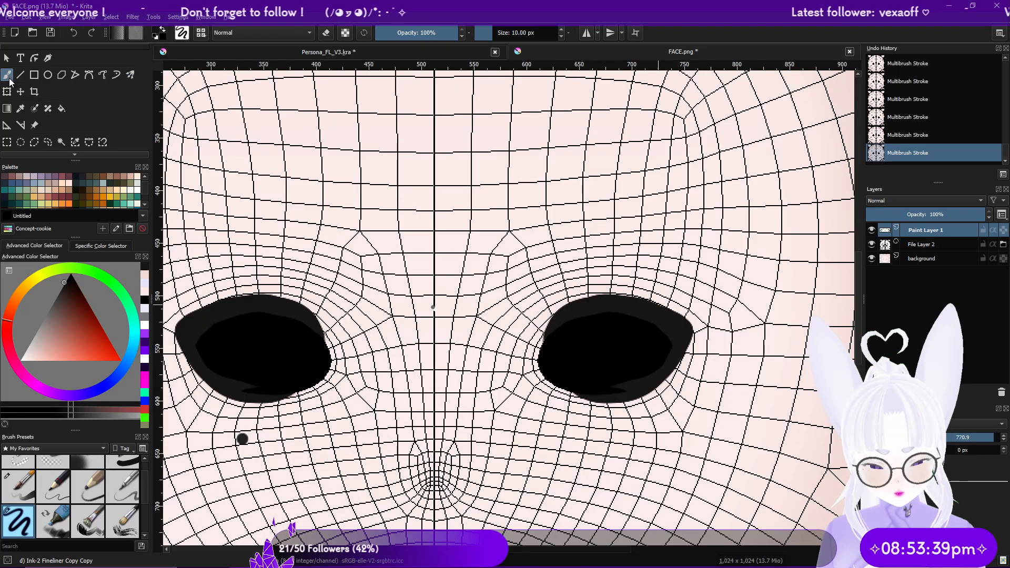
pyautogui.click(123, 462)
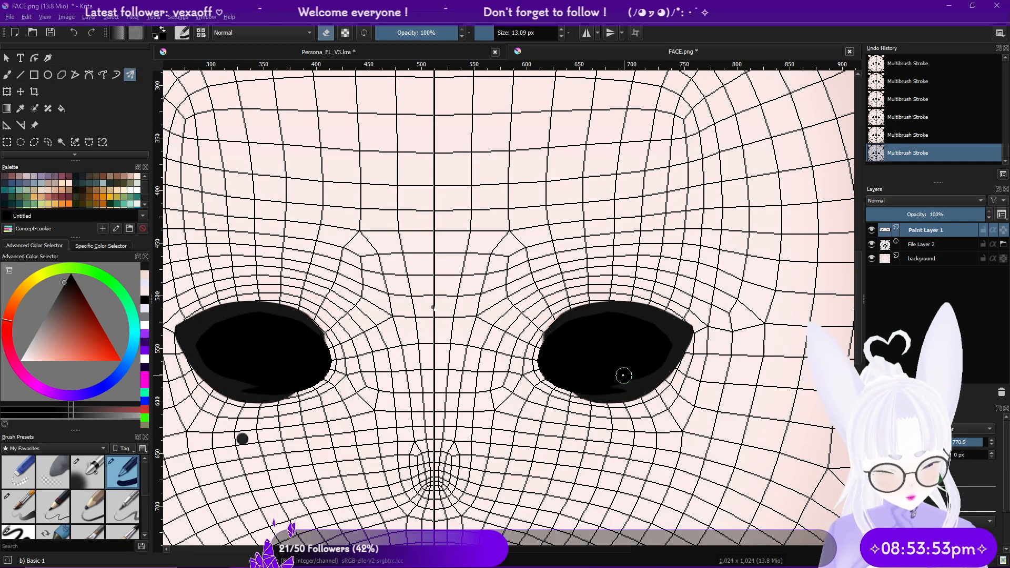
pyautogui.click(871, 244)
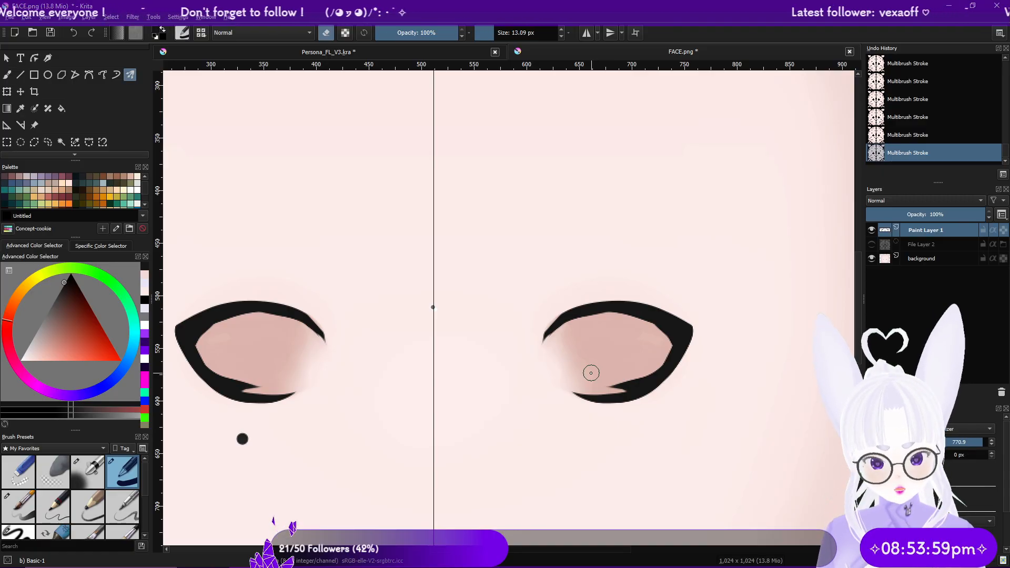
# Step: Save the reshaped eyeliner to FACE.png with the current PNG export options and switch to VRoid Studio
pyautogui.click(52, 33)
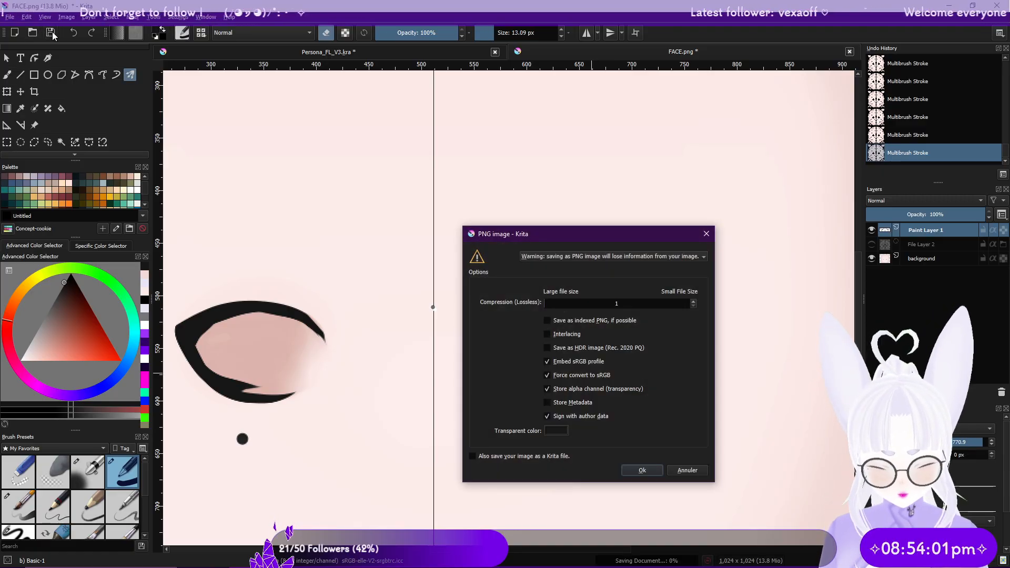
pyautogui.click(640, 469)
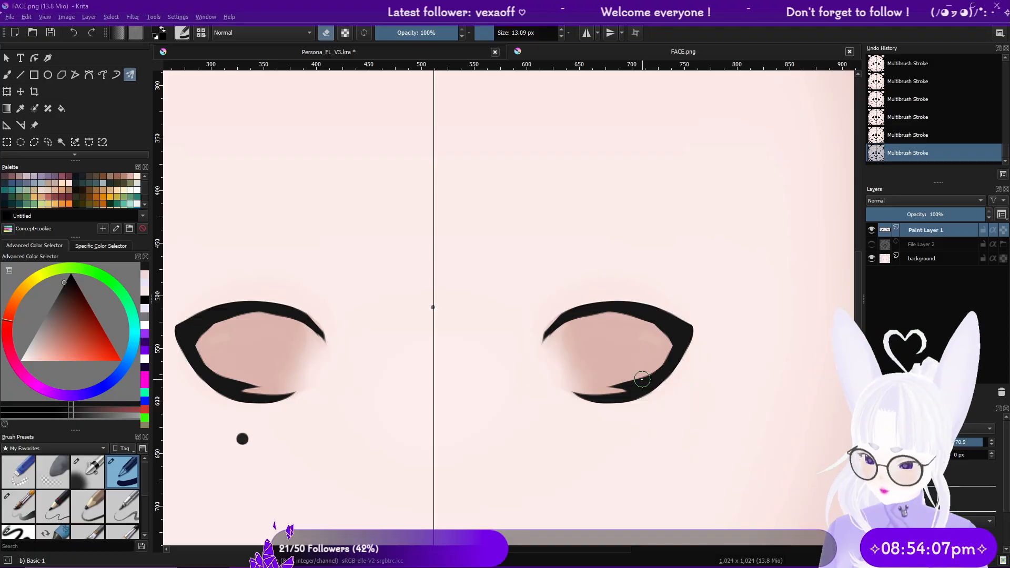
pyautogui.hotkey('alt', 'Tab')
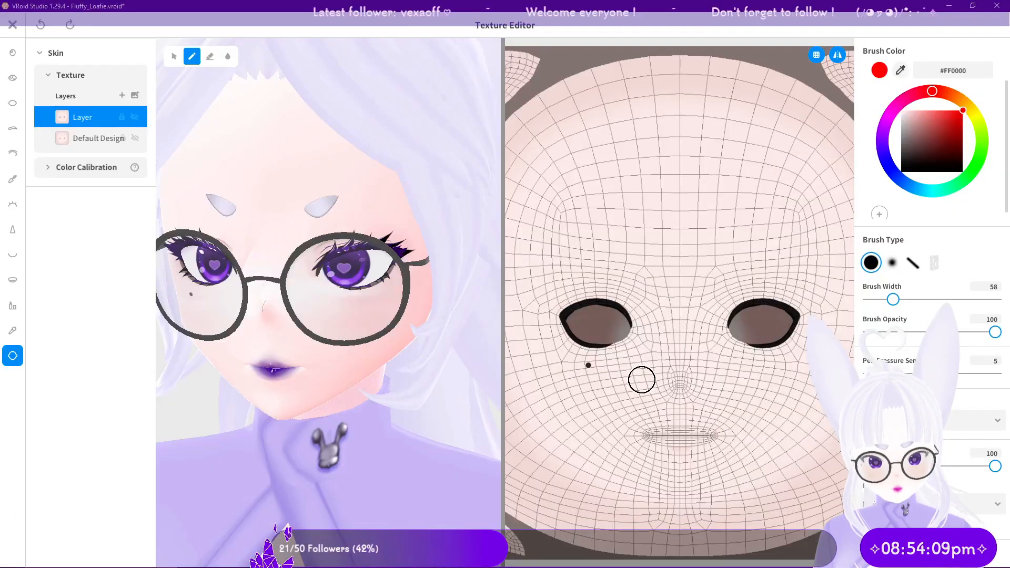
# Step: Delete the previously imported layer above Default Design and import the updated face texture as a new layer
pyautogui.rightClick(138, 127)
pyautogui.click(127, 94)
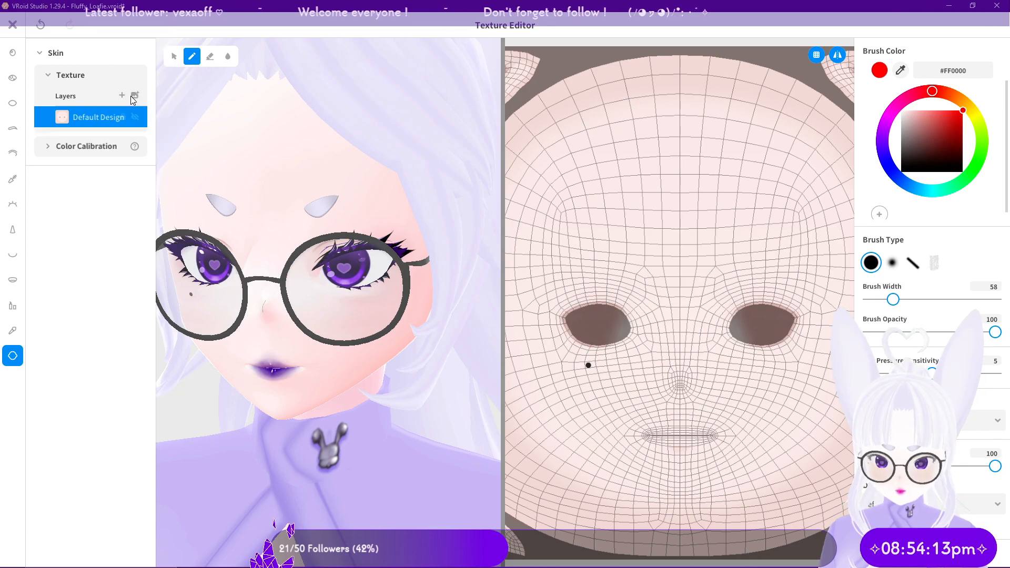
pyautogui.click(133, 98)
pyautogui.doubleClick(138, 169)
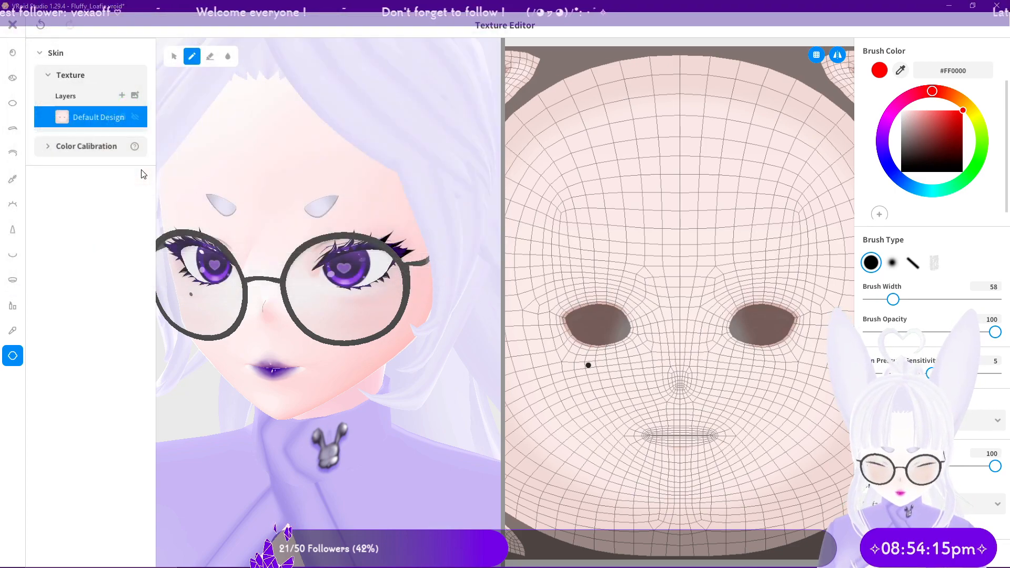
# Step: Probe the areas below the eyes and at their inner corners with red test strokes on the new layer, undoing each one
pyautogui.moveTo(354, 288)
pyautogui.mouseDown(button='right')
pyautogui.moveTo(342, 283)
pyautogui.moveTo(363, 279)
pyautogui.mouseUp(button='right')
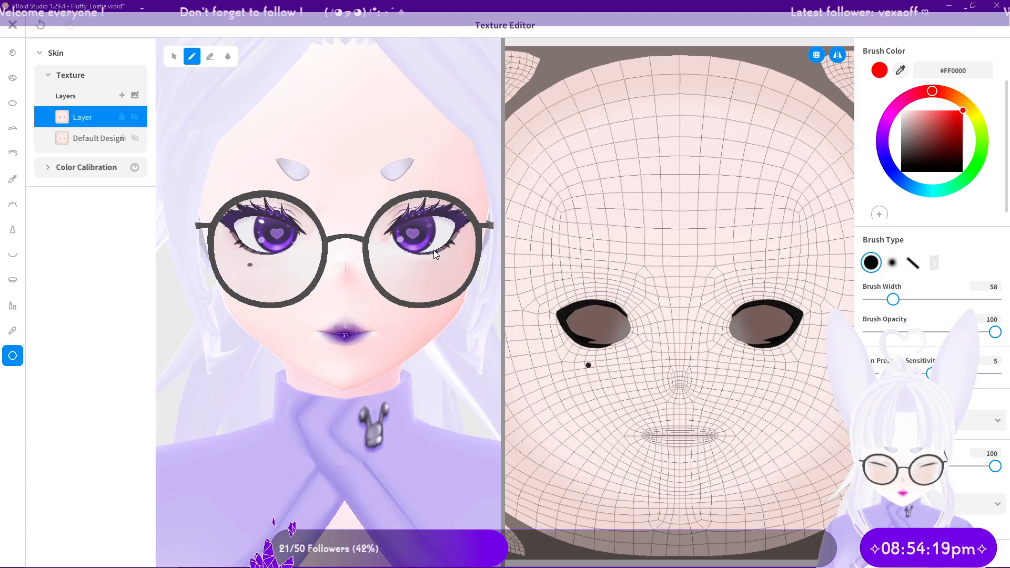
pyautogui.moveTo(753, 352); pyautogui.dragTo(801, 343)
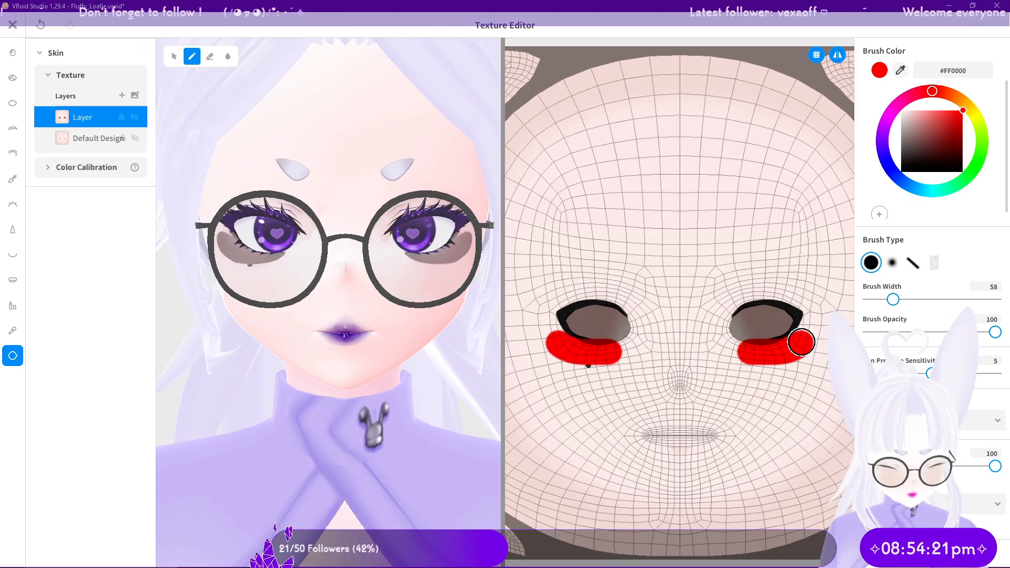
pyautogui.hotkey('ctrl', 'z')
pyautogui.moveTo(437, 252); pyautogui.dragTo(439, 252, button='right')
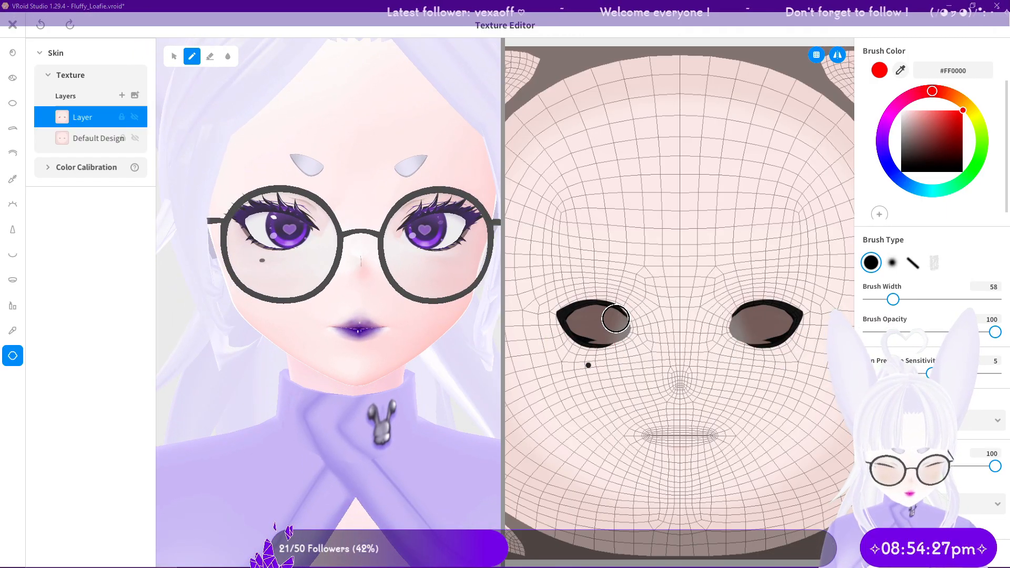
pyautogui.moveTo(615, 318); pyautogui.dragTo(612, 316)
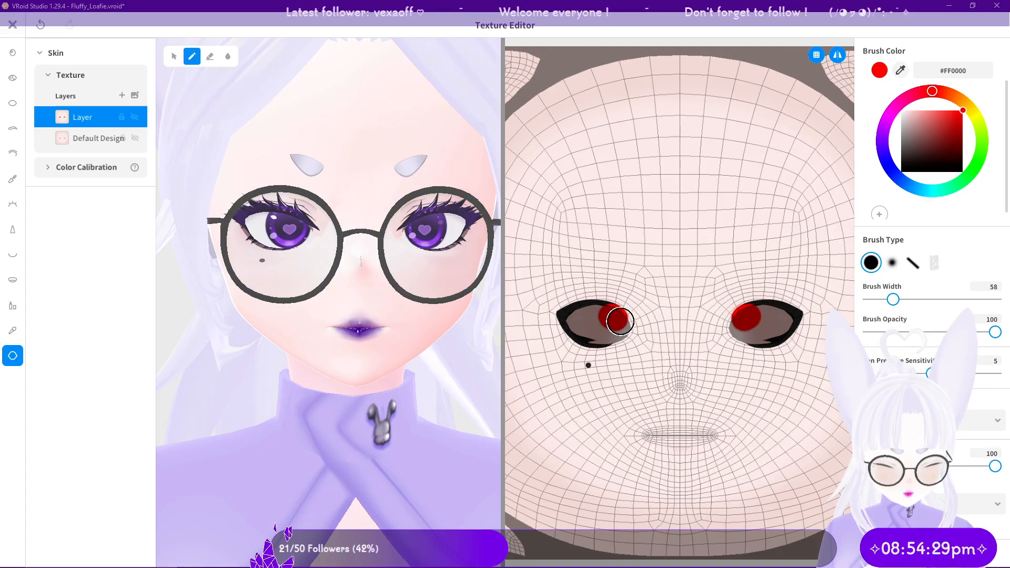
pyautogui.hotkey('ctrl', 'z')
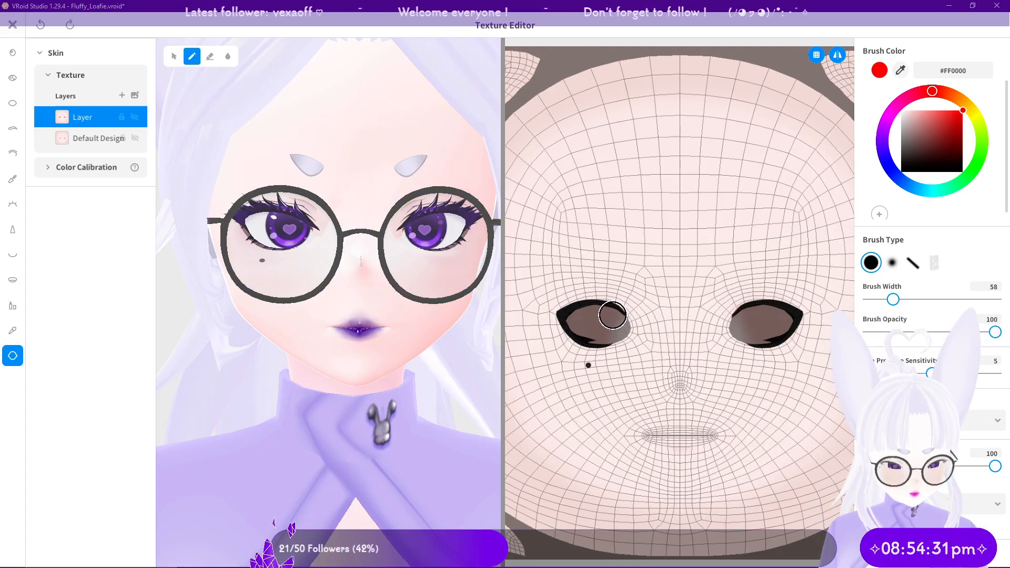
# Step: Try red test strokes over the inner upper eyelids on the imported texture layer, undoing each one
pyautogui.moveTo(612, 315); pyautogui.dragTo(615, 310)
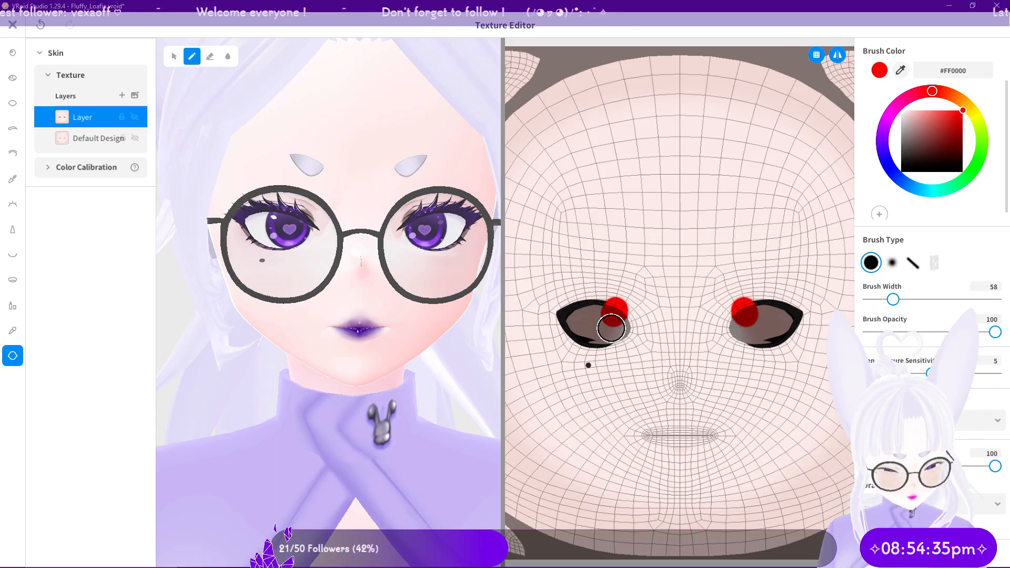
pyautogui.hotkey('ctrl', 'z')
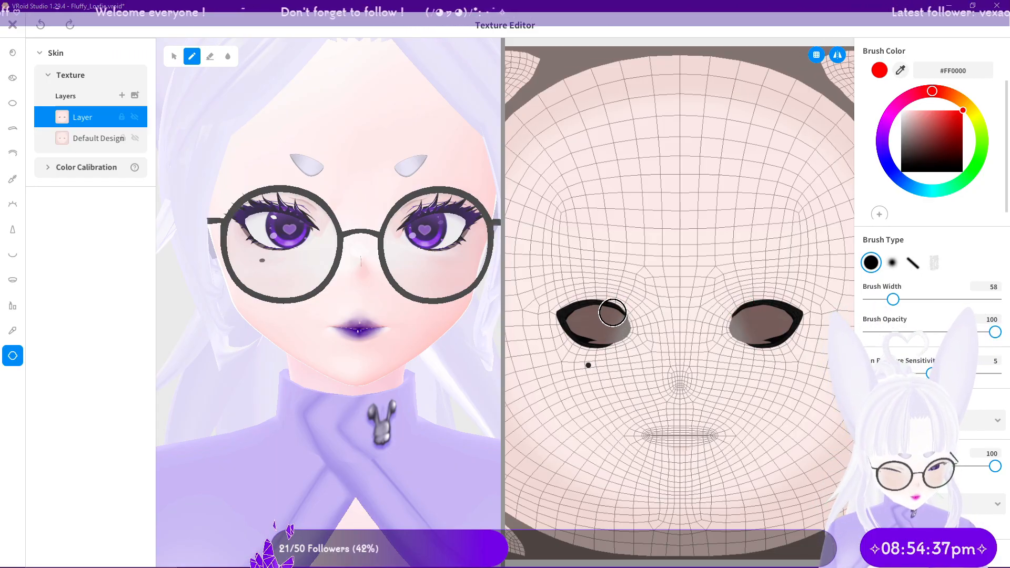
pyautogui.moveTo(613, 313); pyautogui.dragTo(610, 311)
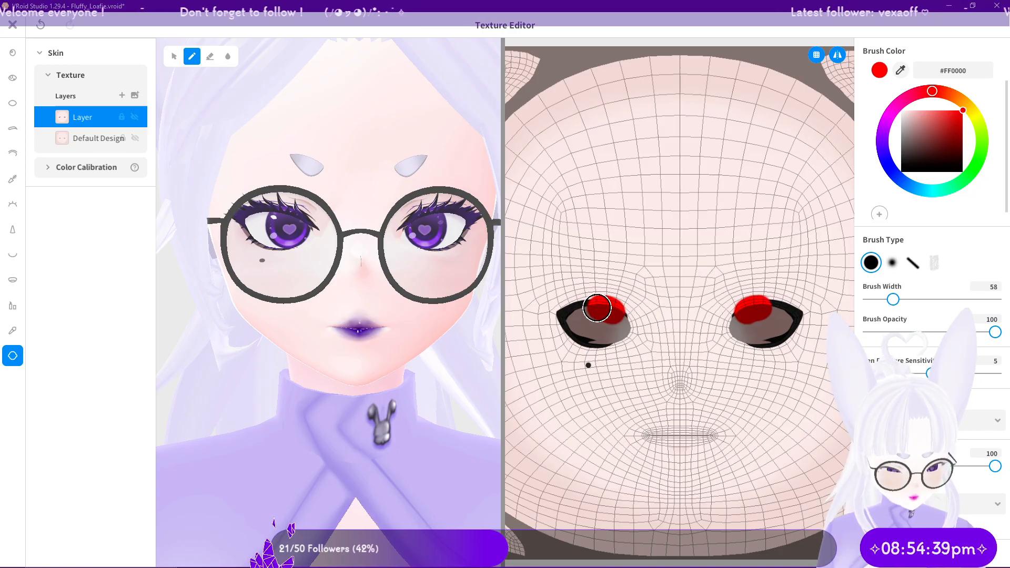
pyautogui.moveTo(584, 309); pyautogui.dragTo(618, 308)
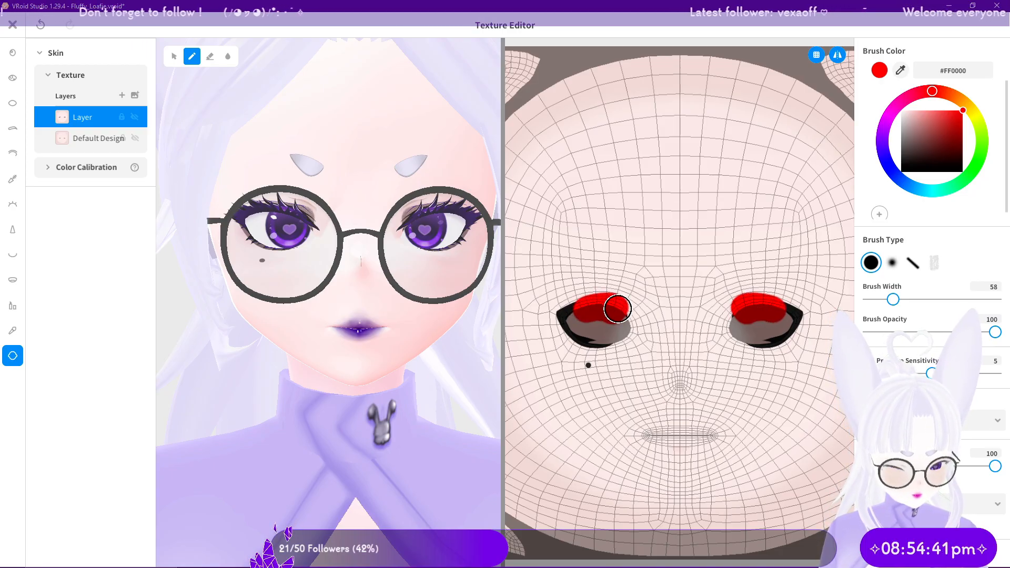
pyautogui.hotkey('ctrl', 'z')
pyautogui.click(612, 312)
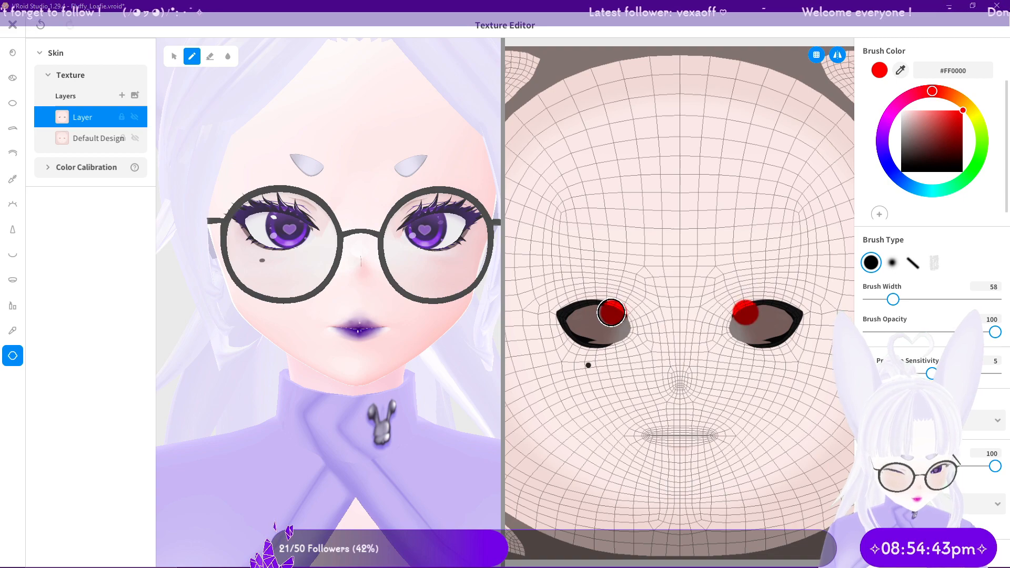
pyautogui.hotkey('ctrl', 'z')
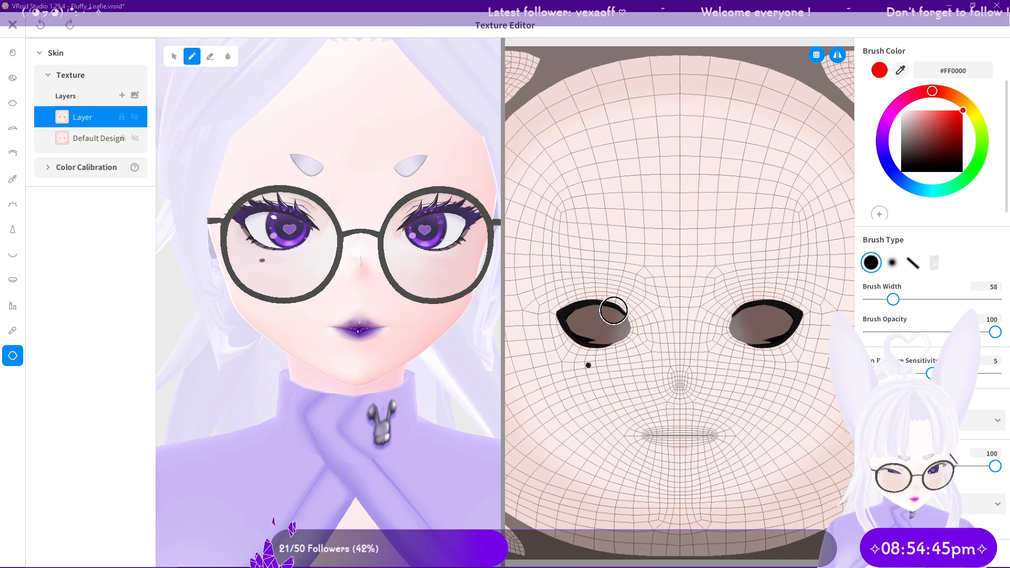
pyautogui.click(611, 307)
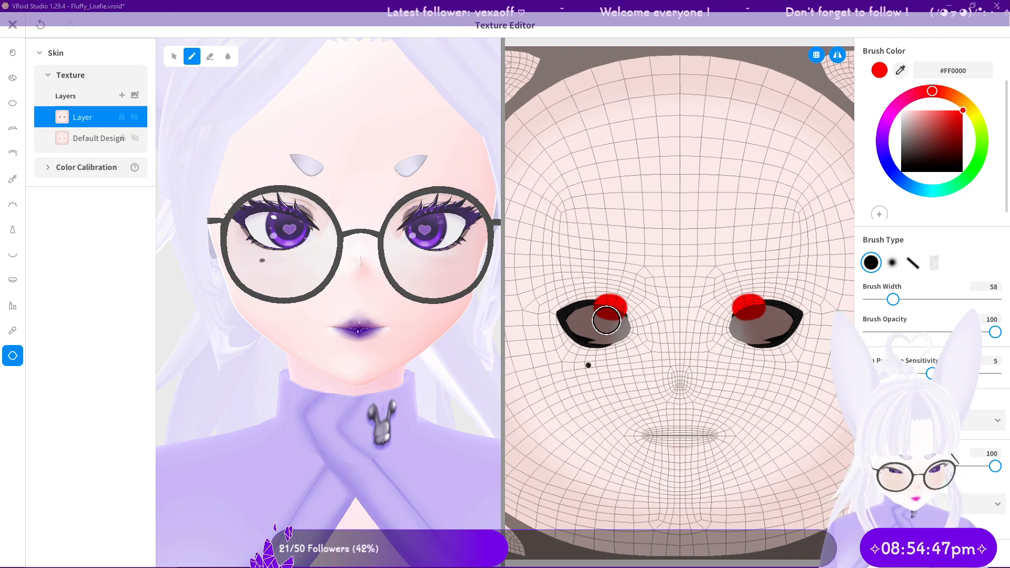
pyautogui.hotkey('ctrl', 'z')
# Step: Switch to Krita, show the face mesh file layer, and set Paint Layer 1's opacity to 40%
pyautogui.press('alt')
pyautogui.hotkey('alt', 'Tab')
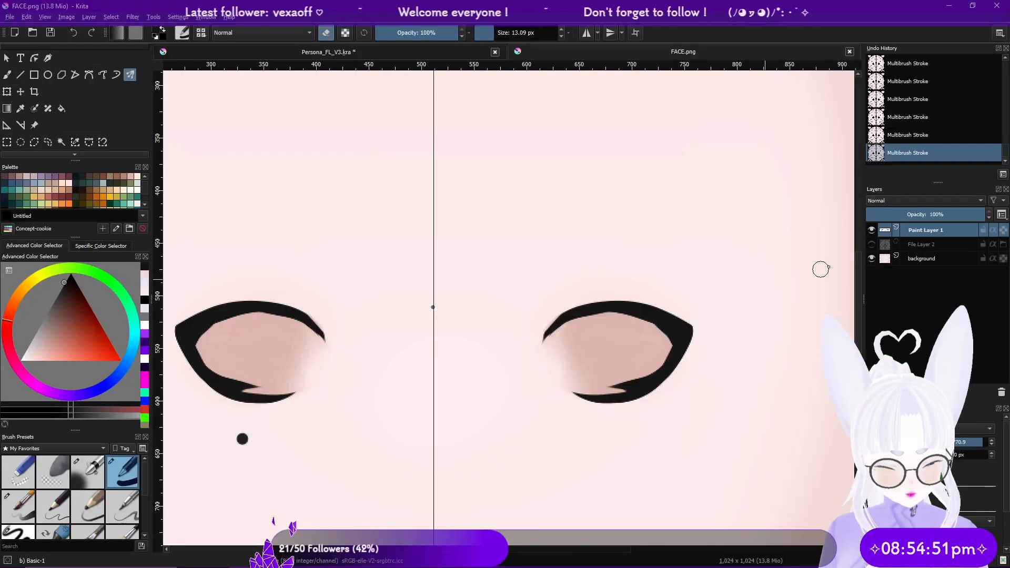
pyautogui.click(871, 245)
pyautogui.click(871, 230)
pyautogui.click(870, 230)
pyautogui.click(912, 243)
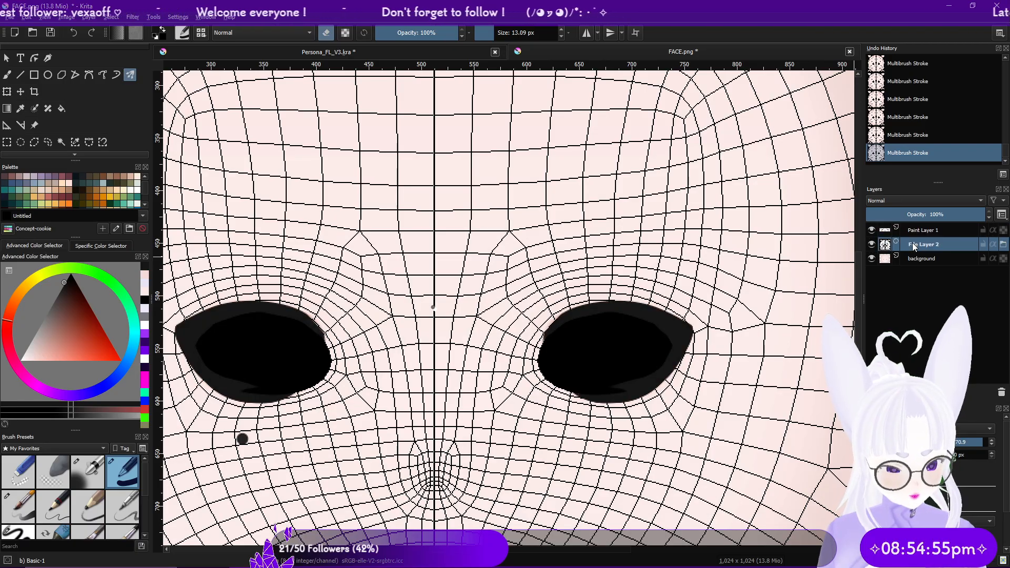
pyautogui.click(913, 230)
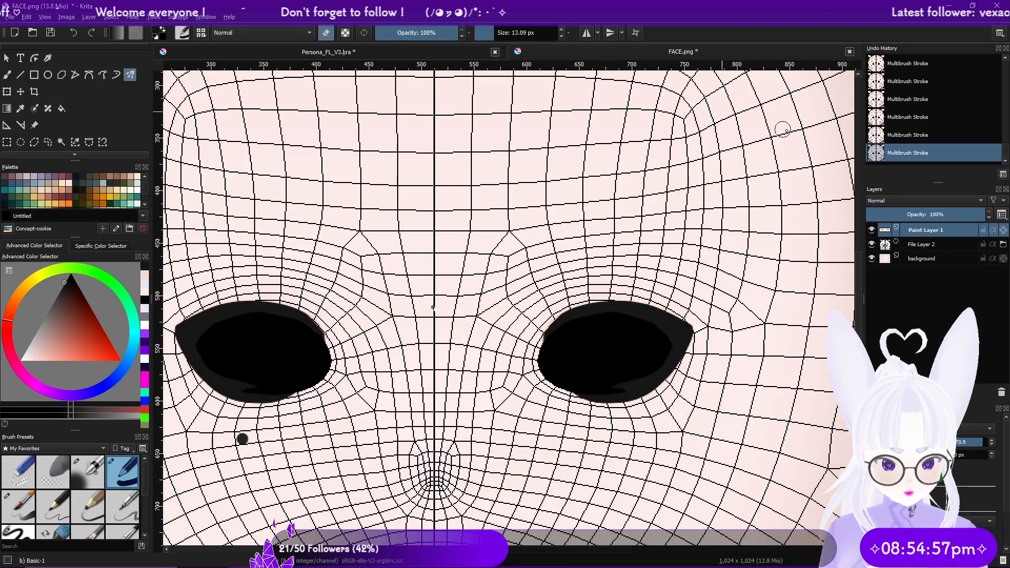
pyautogui.click(915, 213)
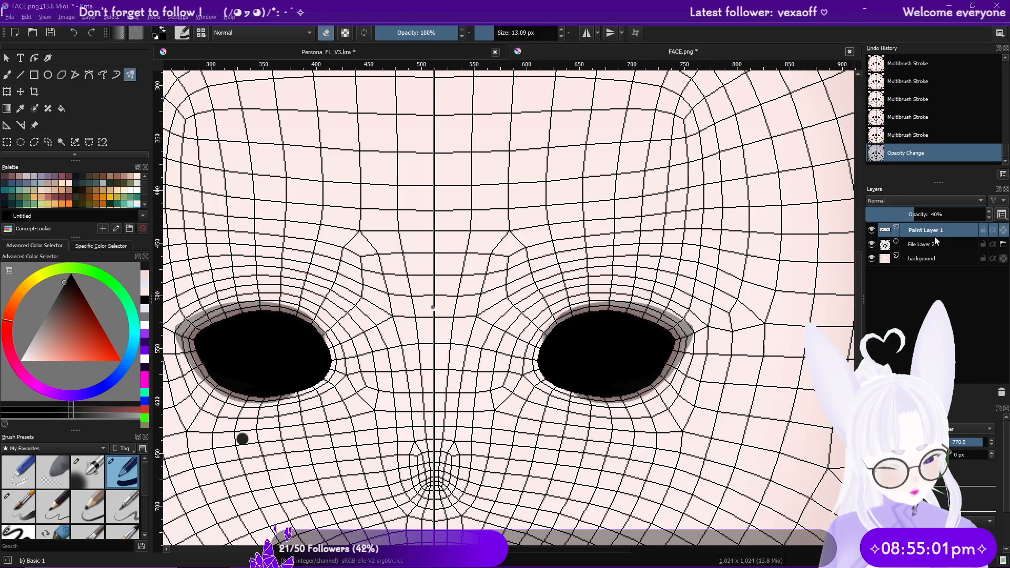
# Step: Trim the eyeliner's lower outer edge along the mesh with the 13.09 px Basic-1 eraser, undoing and retrying strokes as needed
pyautogui.moveTo(938, 230)
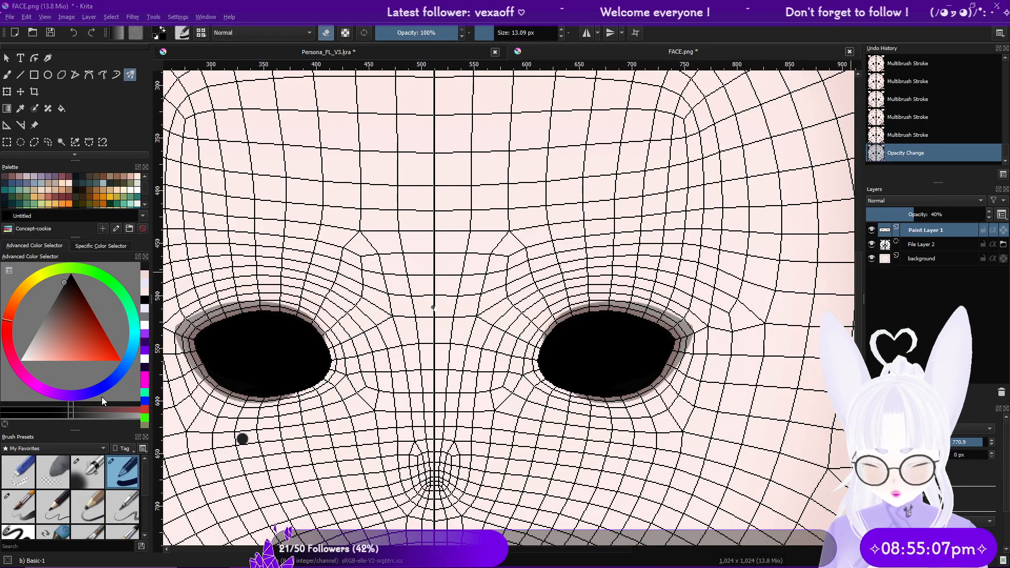
pyautogui.scroll(-1, 74, 494)
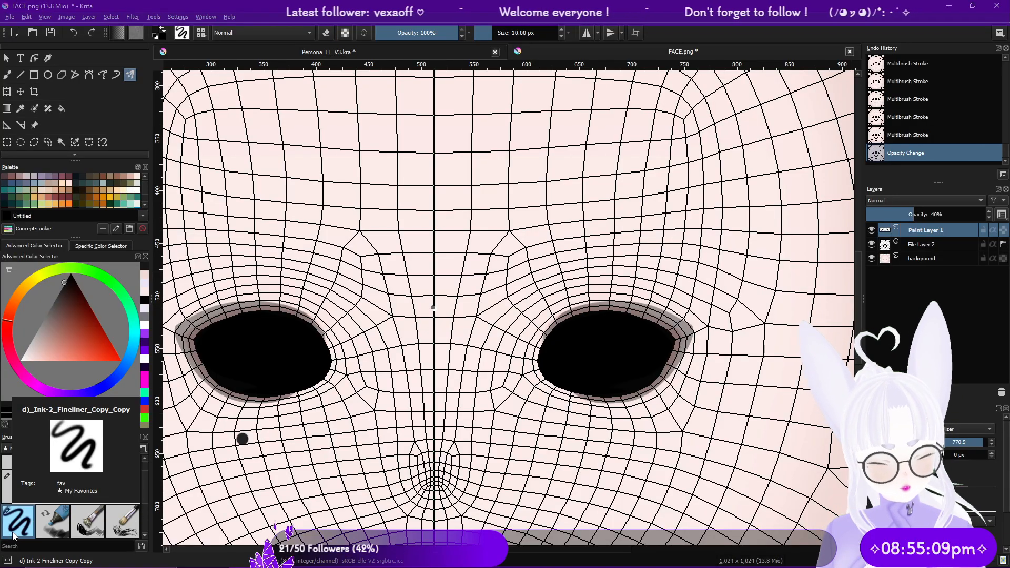
pyautogui.click(122, 461)
pyautogui.scroll(1, 140, 459)
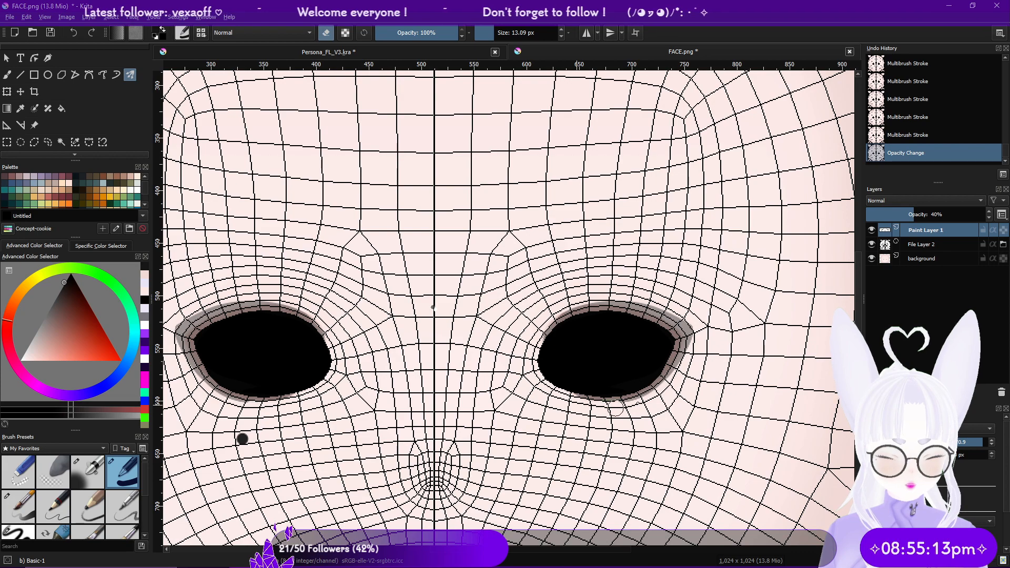
pyautogui.moveTo(664, 387); pyautogui.dragTo(690, 348)
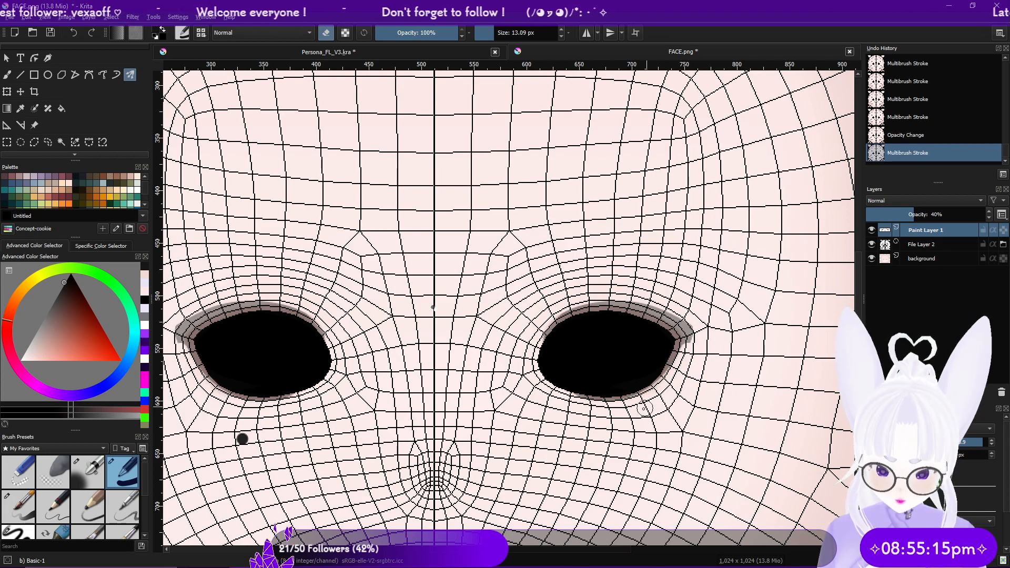
pyautogui.hotkey('ctrl', 'z')
pyautogui.moveTo(575, 402)
pyautogui.mouseDown()
pyautogui.moveTo(622, 405)
pyautogui.moveTo(664, 389)
pyautogui.mouseUp()
pyautogui.hotkey('ctrl', 'z')
pyautogui.moveTo(574, 403); pyautogui.dragTo(587, 406)
pyautogui.hotkey('ctrl', 'z')
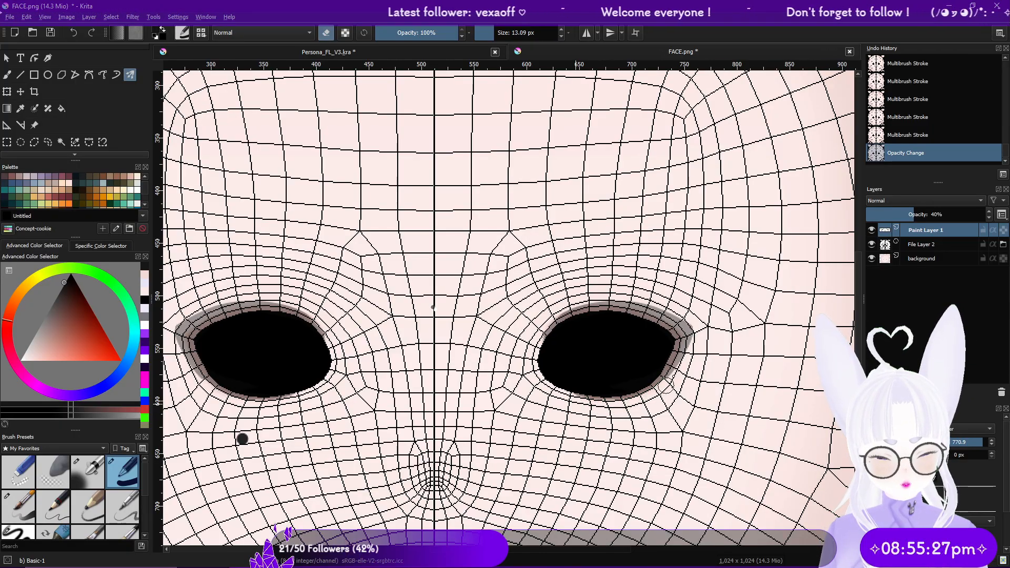
pyautogui.moveTo(692, 347); pyautogui.dragTo(701, 332)
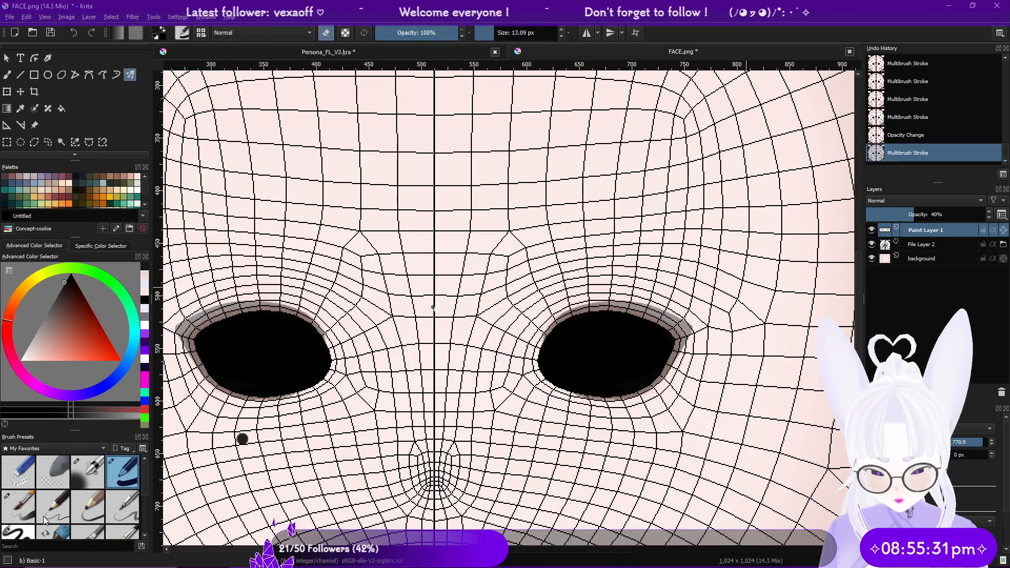
# Step: Extend the eyeliner above the upper lids from the inner corners to an outer wing with the 10 px Ink-2 Fineliner, filling the gaps
pyautogui.click(30, 531)
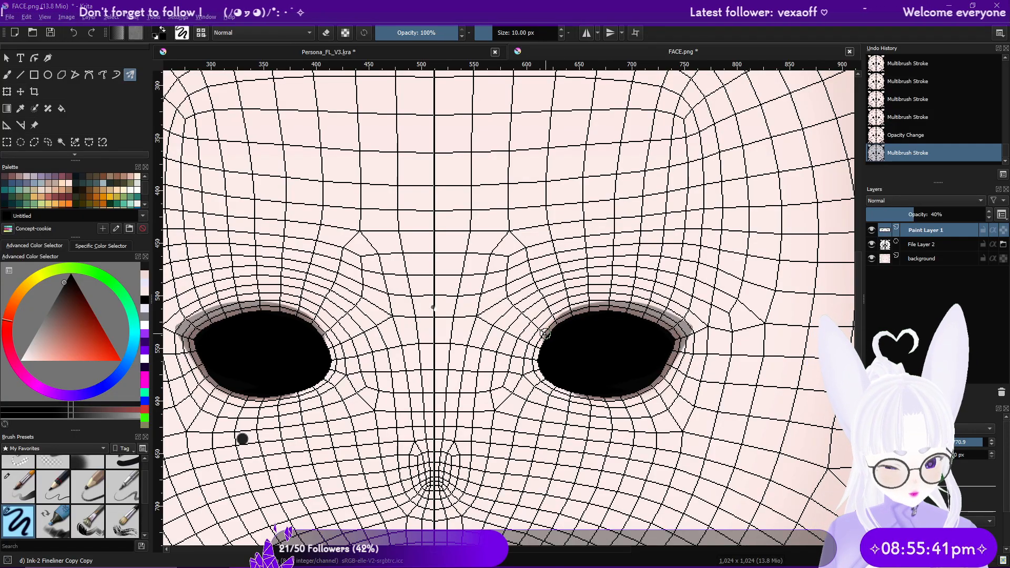
pyautogui.click(540, 350)
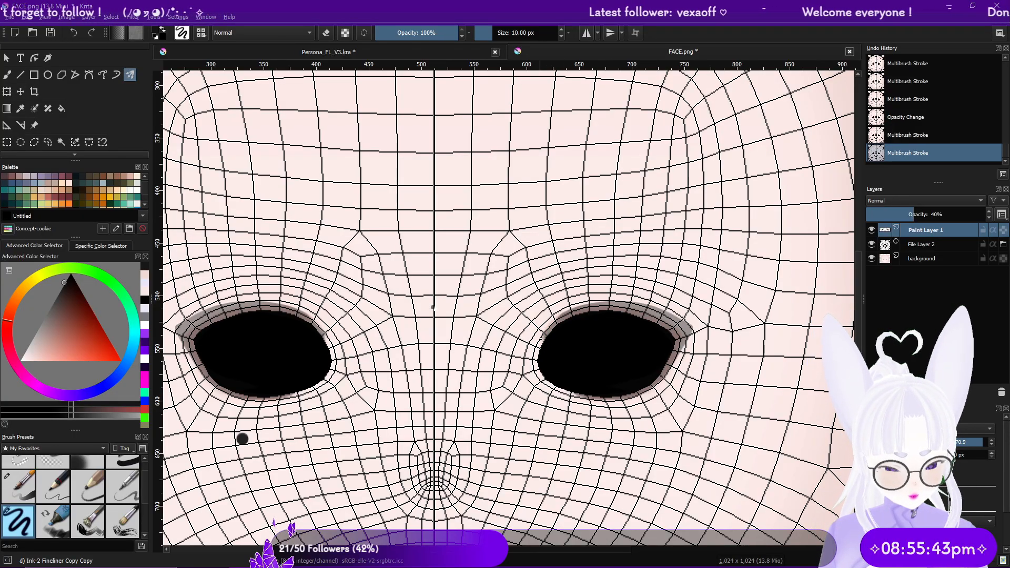
pyautogui.moveTo(598, 295); pyautogui.dragTo(621, 294)
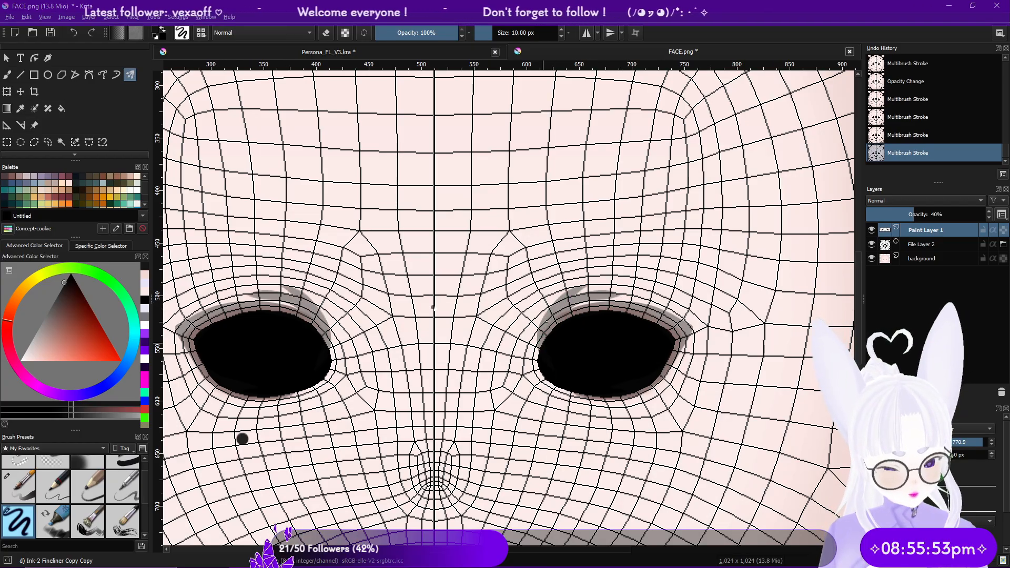
pyautogui.moveTo(620, 290); pyautogui.dragTo(707, 323)
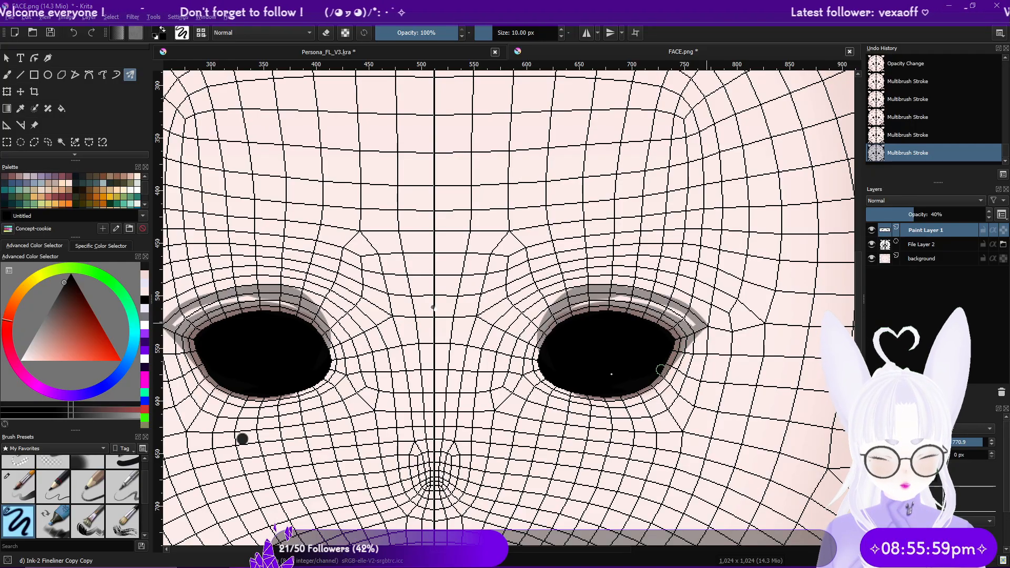
pyautogui.moveTo(576, 305)
pyautogui.mouseDown()
pyautogui.moveTo(625, 298)
pyautogui.moveTo(683, 318)
pyautogui.mouseUp()
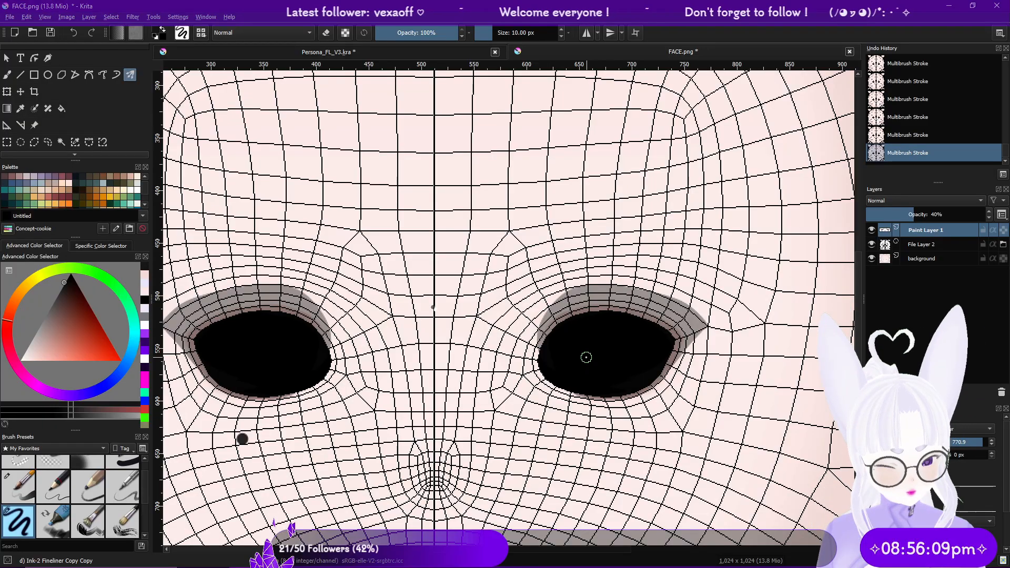
# Step: Hide the face mesh file layer and restore Paint Layer 1 to 100% opacity
pyautogui.moveTo(936, 214)
pyautogui.mouseDown()
pyautogui.moveTo(992, 216)
pyautogui.moveTo(930, 214)
pyautogui.mouseUp()
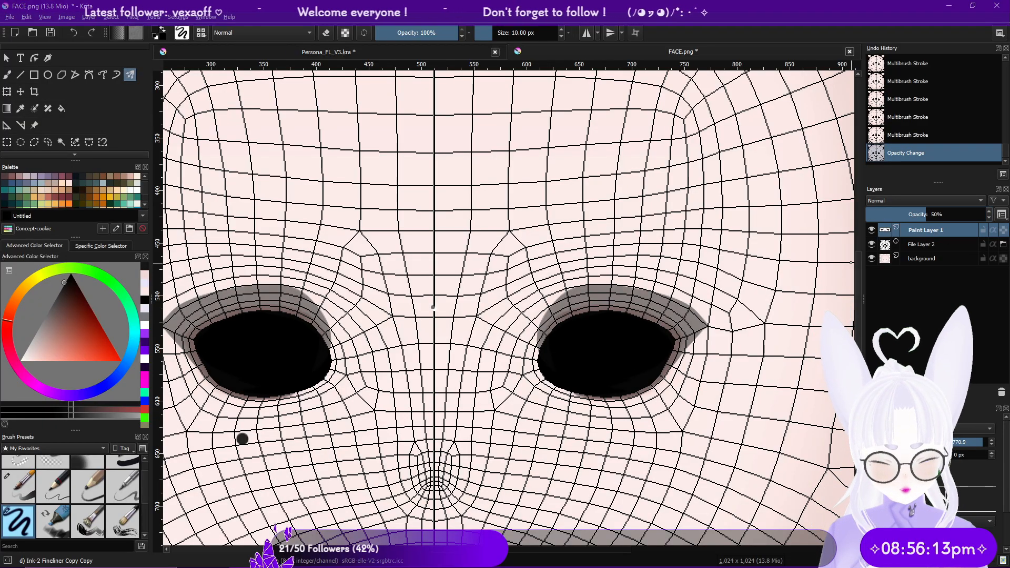
pyautogui.click(871, 244)
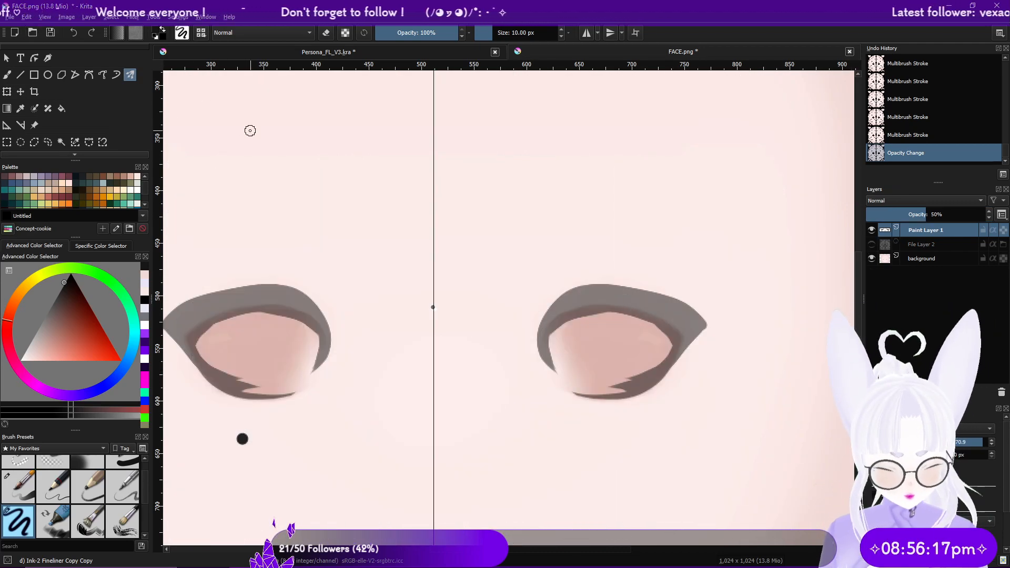
pyautogui.moveTo(971, 207); pyautogui.dragTo(980, 217)
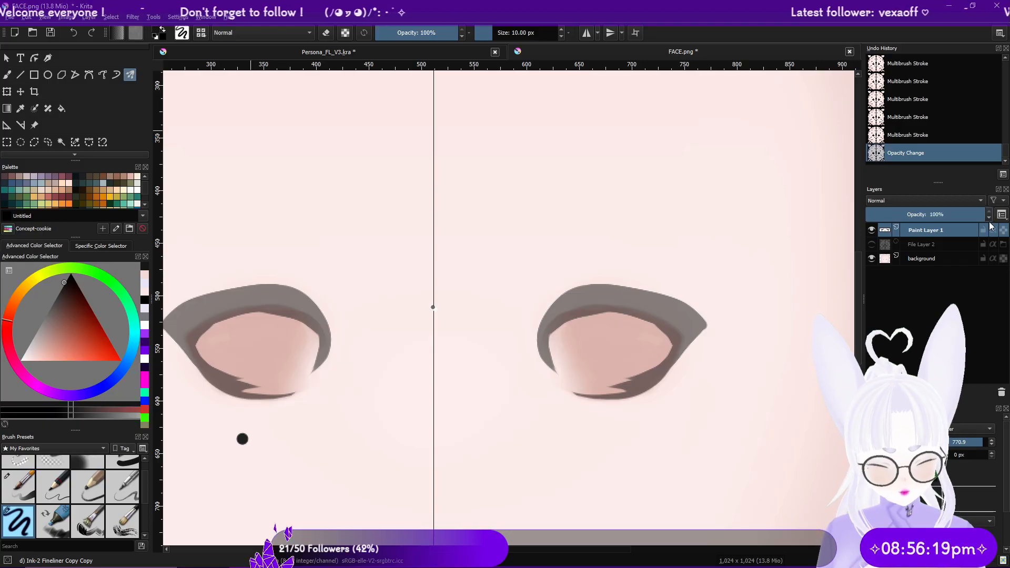
# Step: Save the thickened eyeliner to FACE.png with the current PNG export options and switch to VRoid Studio
pyautogui.click(51, 33)
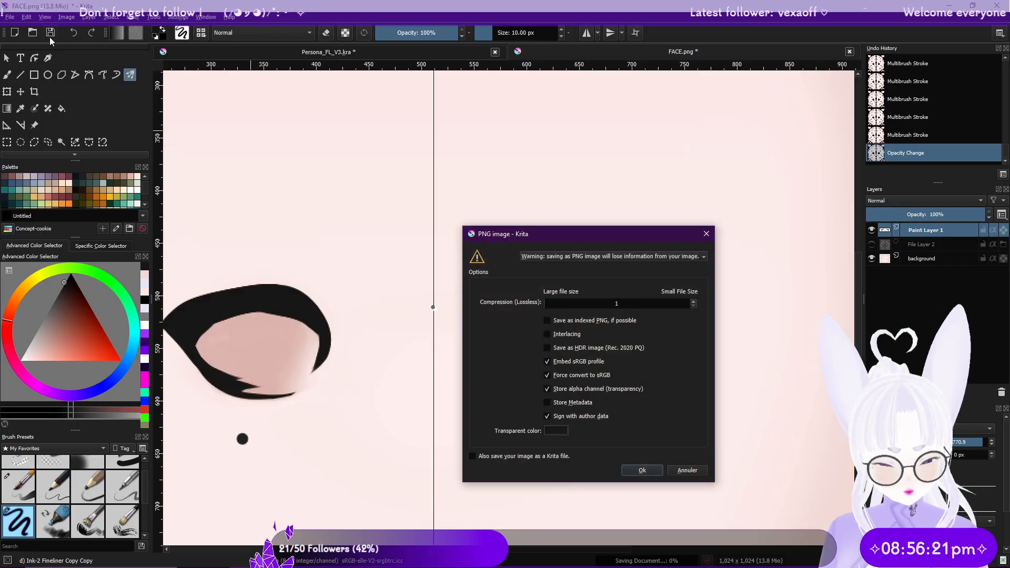
pyautogui.click(643, 467)
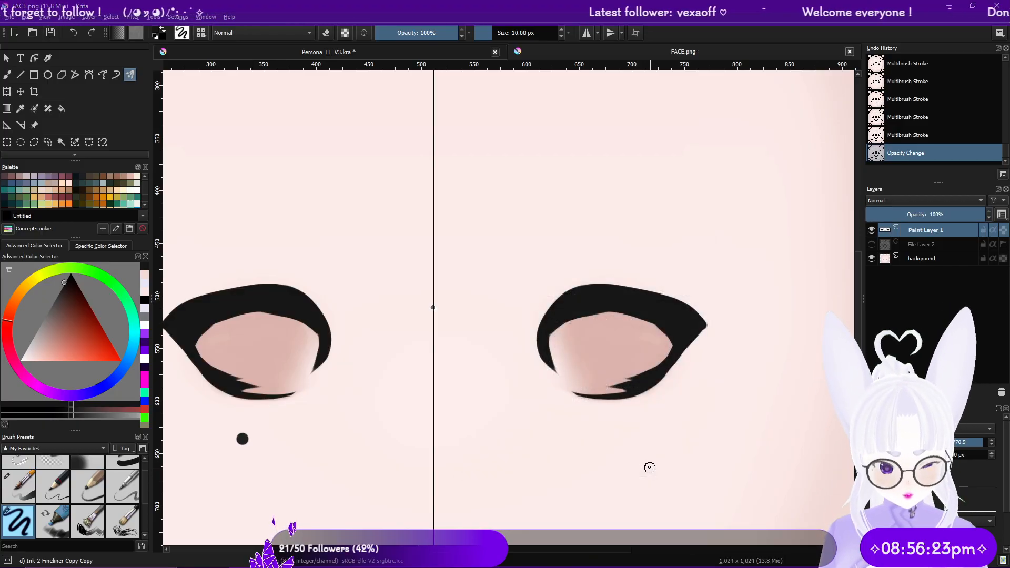
pyautogui.hotkey('alt', 'Tab')
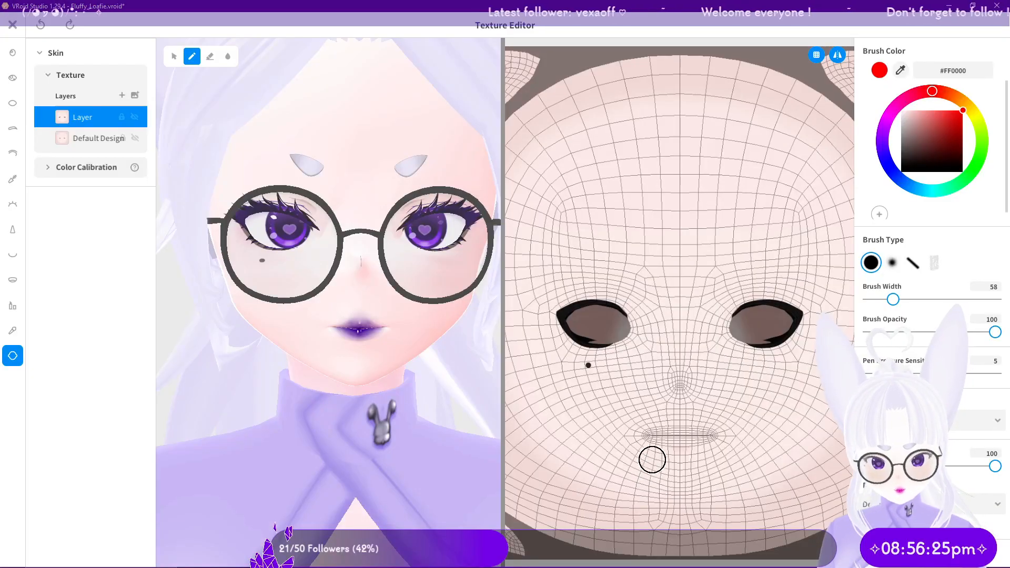
# Step: Expand the skin's Color Calibration settings and compare the face with calibration off and on, leaving it enabled
pyautogui.click(64, 168)
pyautogui.click(63, 232)
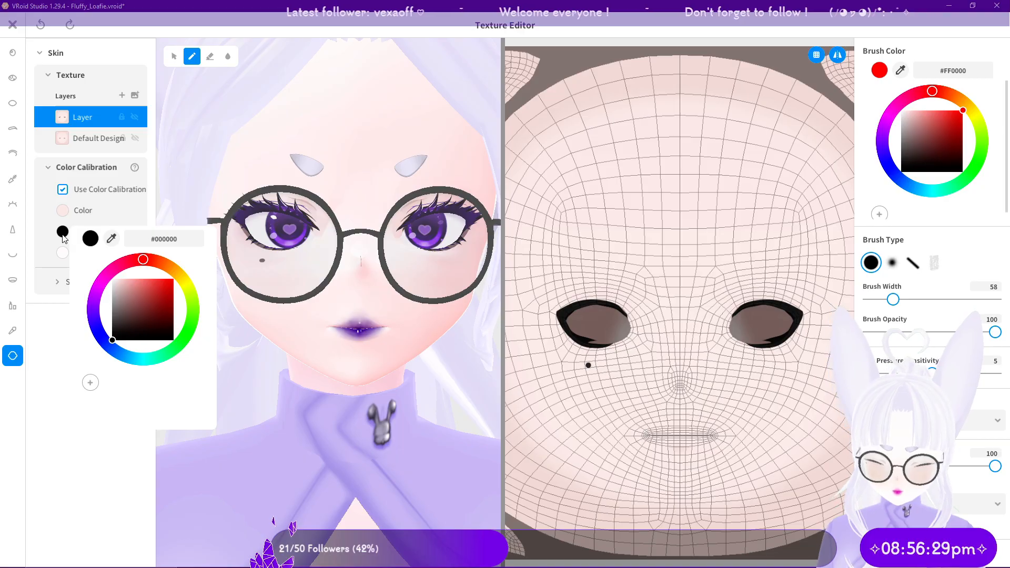
pyautogui.click(63, 235)
pyautogui.click(63, 190)
pyautogui.click(65, 191)
pyautogui.click(64, 191)
pyautogui.click(64, 191)
pyautogui.click(65, 191)
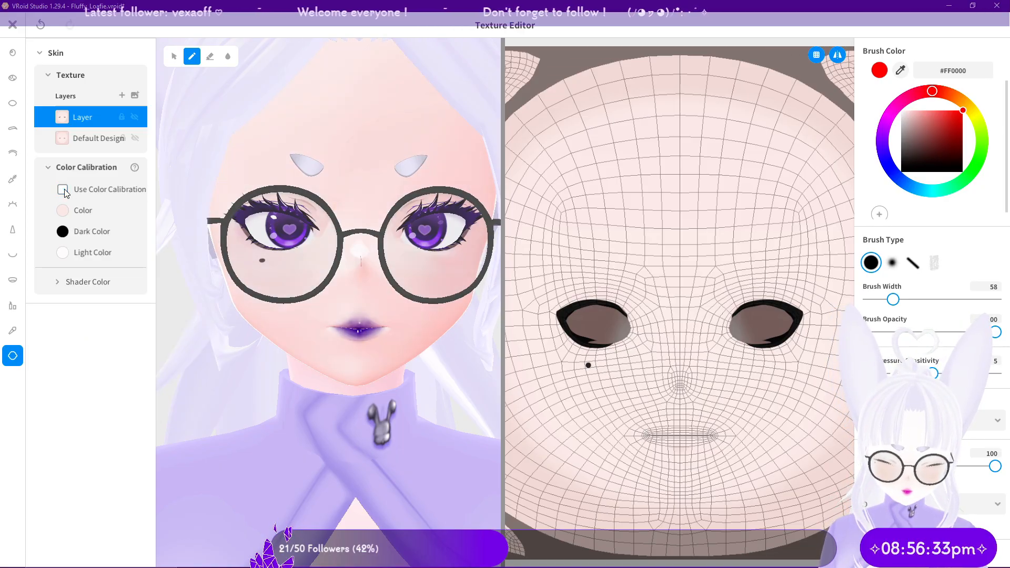
pyautogui.click(64, 191)
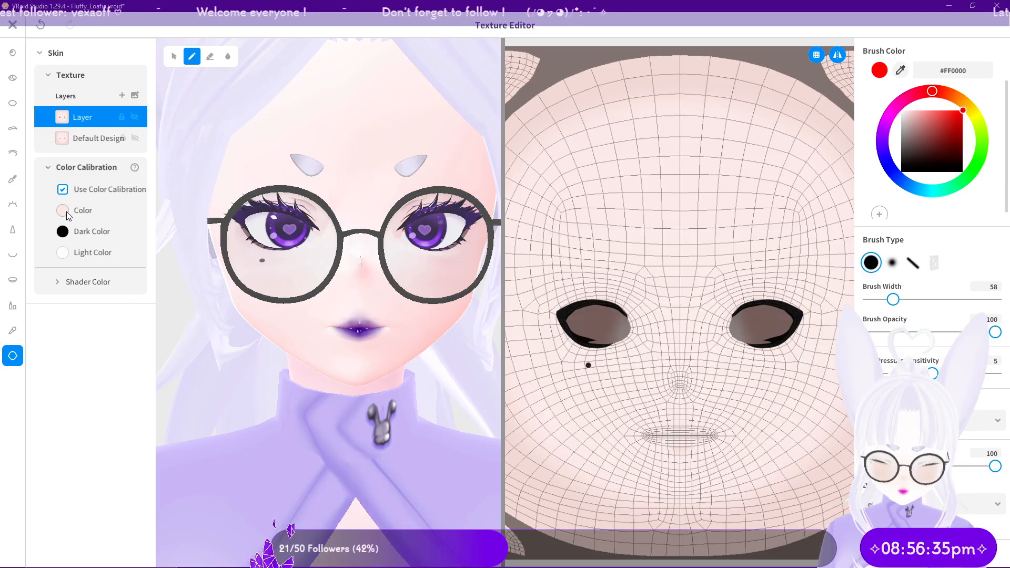
# Step: Set the skin's Color Calibration base color to #FFFFFF and check the avatar's face and body
pyautogui.click(62, 210)
pyautogui.moveTo(152, 270)
pyautogui.mouseDown()
pyautogui.moveTo(173, 258)
pyautogui.moveTo(118, 282)
pyautogui.moveTo(143, 257)
pyautogui.moveTo(126, 324)
pyautogui.moveTo(49, 208)
pyautogui.mouseUp()
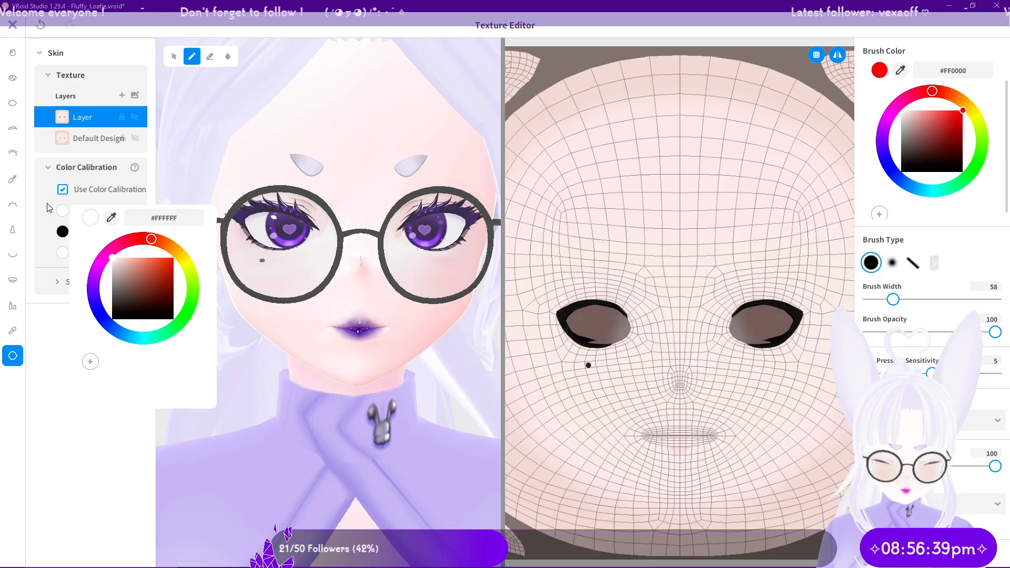
pyautogui.click(54, 200)
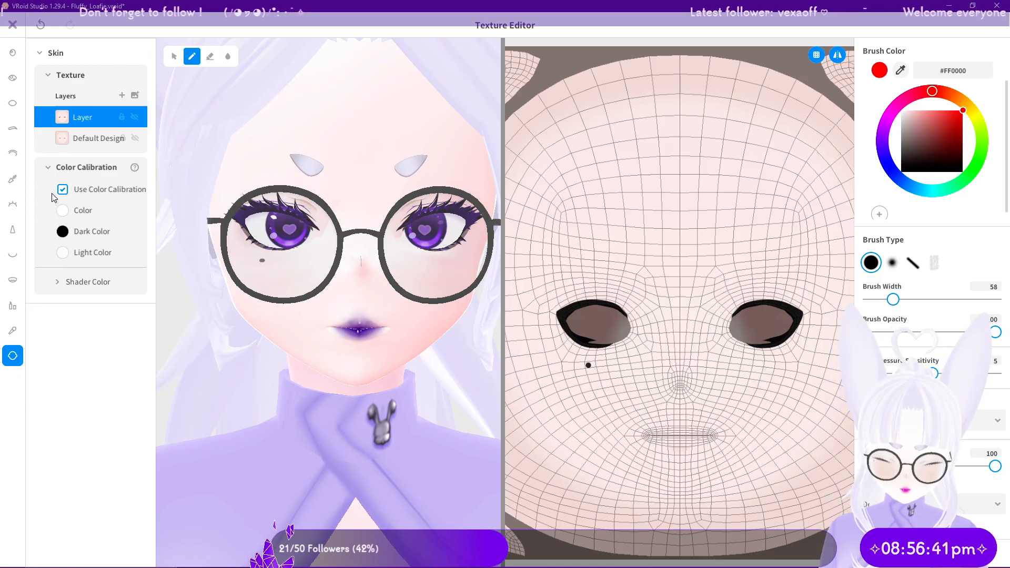
pyautogui.scroll(-3, 310, 291)
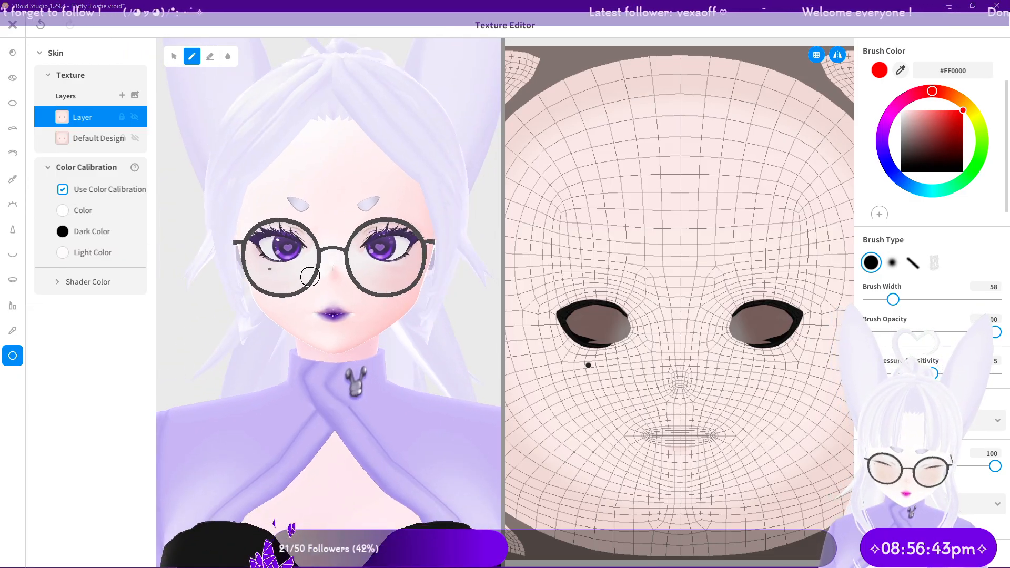
pyautogui.scroll(2, 326, 257)
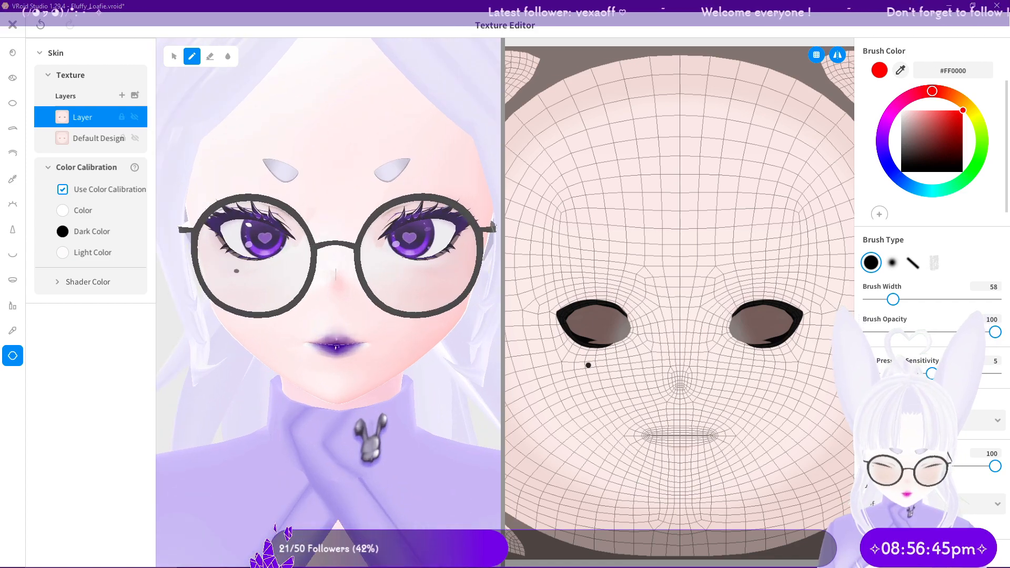
# Step: Set the skin's Color Calibration base color to the light pink #FFD5D5
pyautogui.click(62, 211)
pyautogui.moveTo(119, 258); pyautogui.dragTo(123, 256)
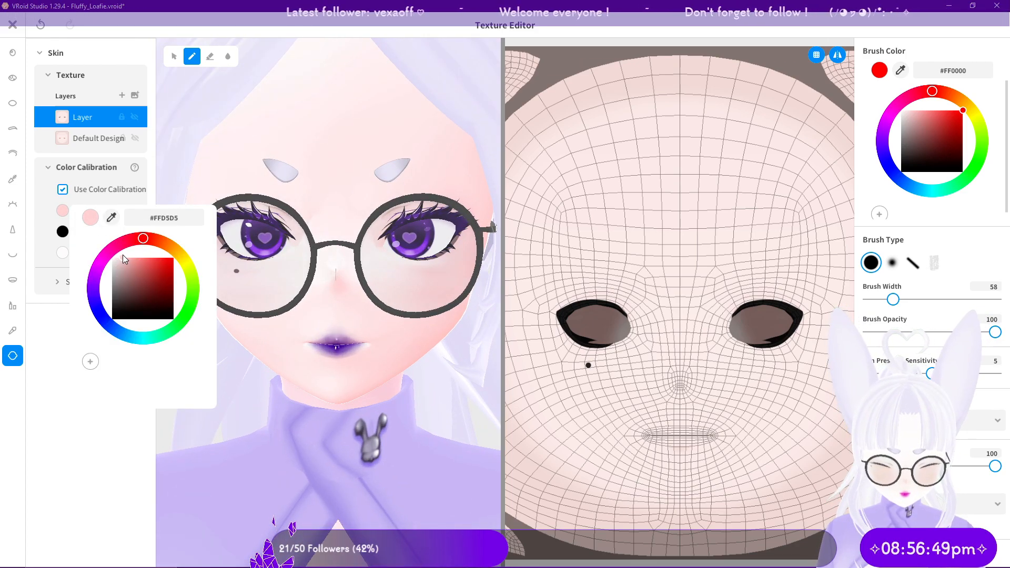
pyautogui.click(52, 333)
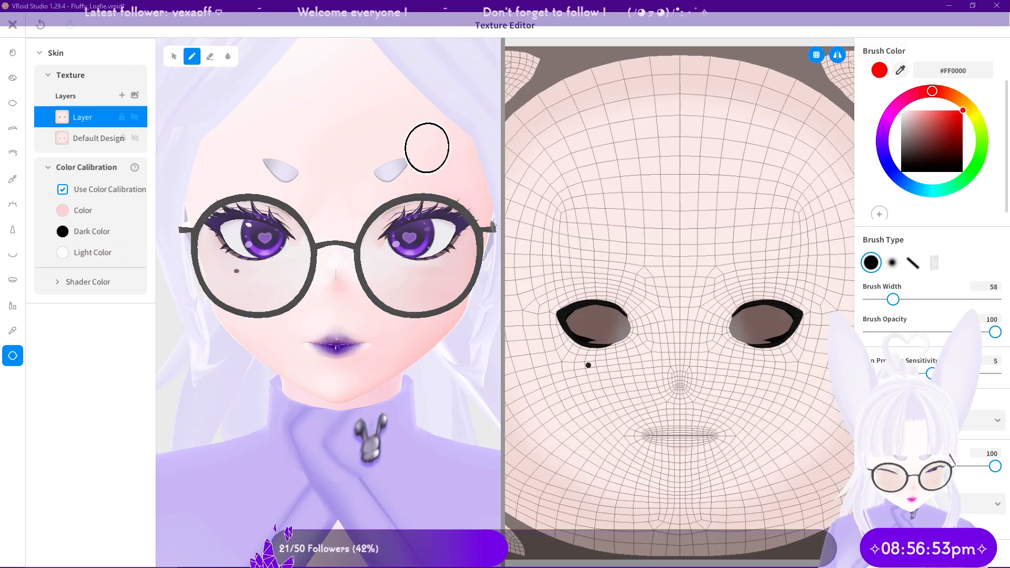
# Step: Import the updated eyeliner texture into the skin's existing layer named Layer
pyautogui.rightClick(93, 118)
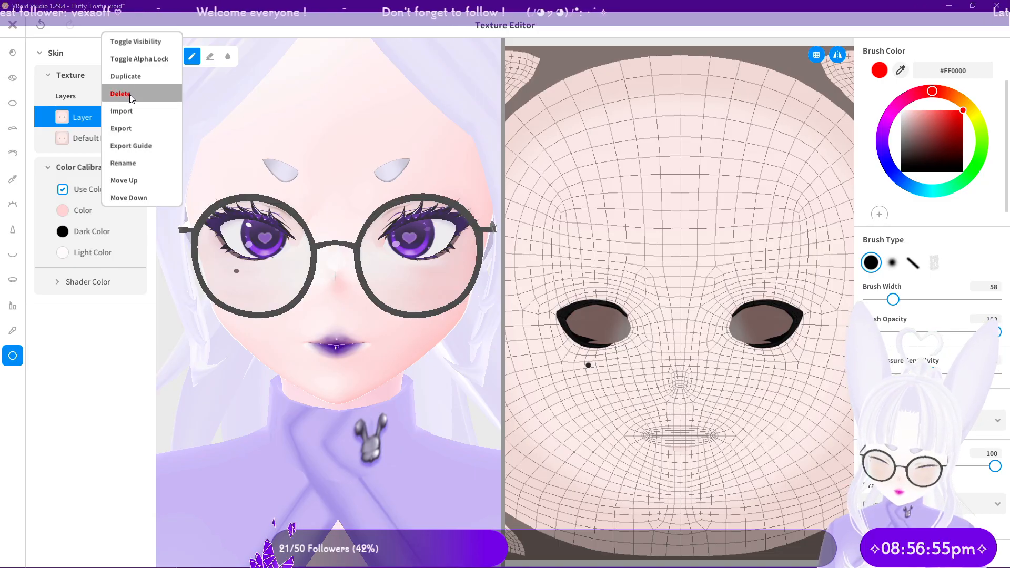
pyautogui.click(130, 93)
pyautogui.click(135, 97)
pyautogui.click(122, 162)
pyautogui.click(416, 278)
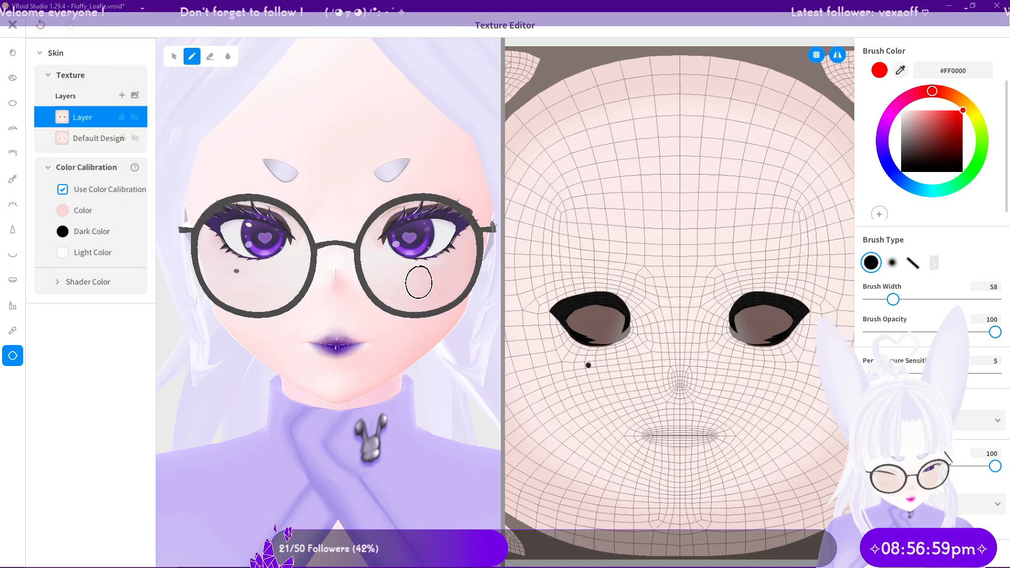
# Step: Check the eyeliner on the avatar, mark the inner eye corners with a red brush dab and undo the dab
pyautogui.moveTo(413, 273)
pyautogui.mouseDown(button='right')
pyautogui.moveTo(481, 220)
pyautogui.moveTo(384, 229)
pyautogui.moveTo(398, 230)
pyautogui.moveTo(394, 244)
pyautogui.mouseUp(button='right')
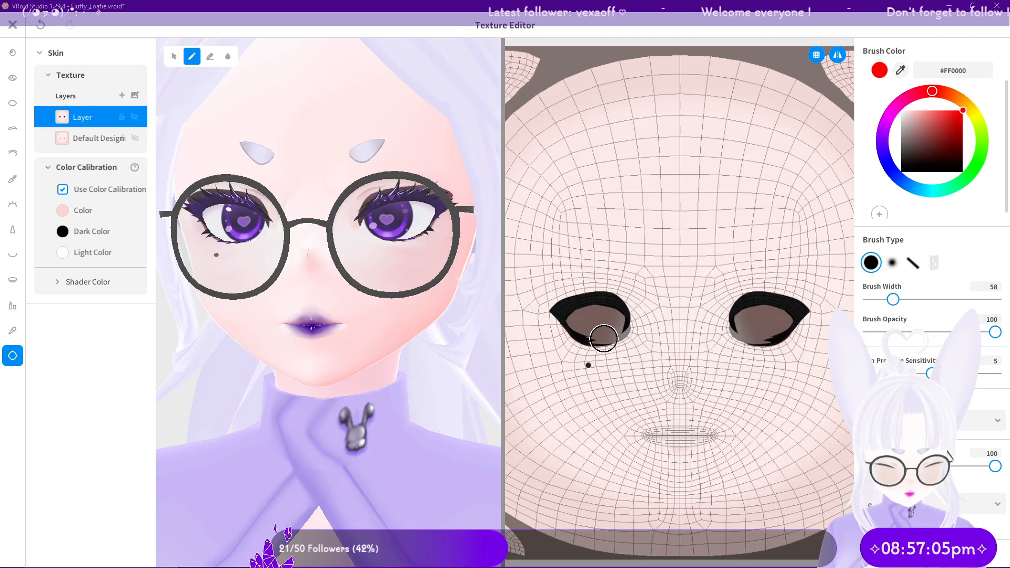
pyautogui.moveTo(622, 325); pyautogui.dragTo(626, 323)
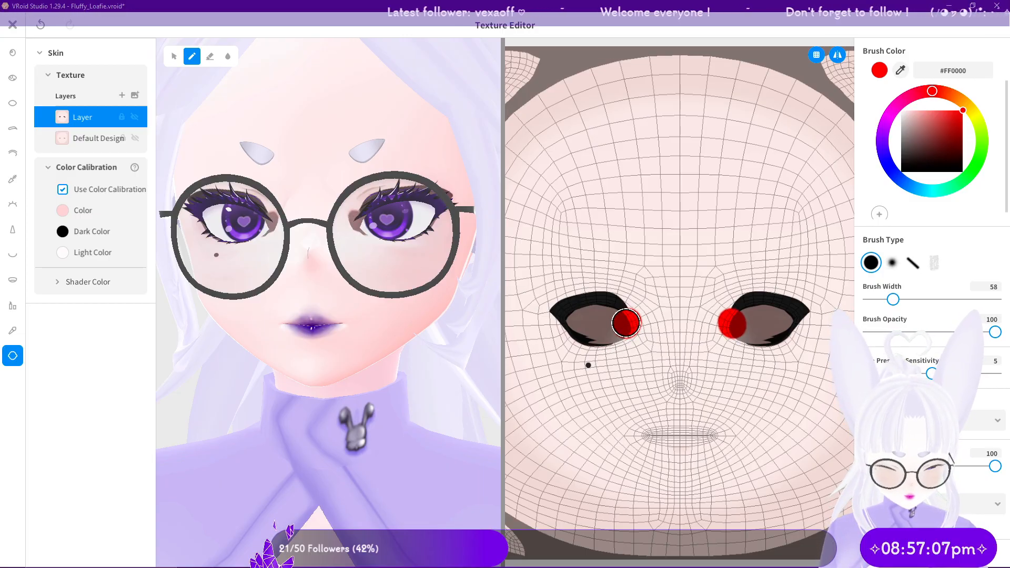
pyautogui.hotkey('ctrl', 'z')
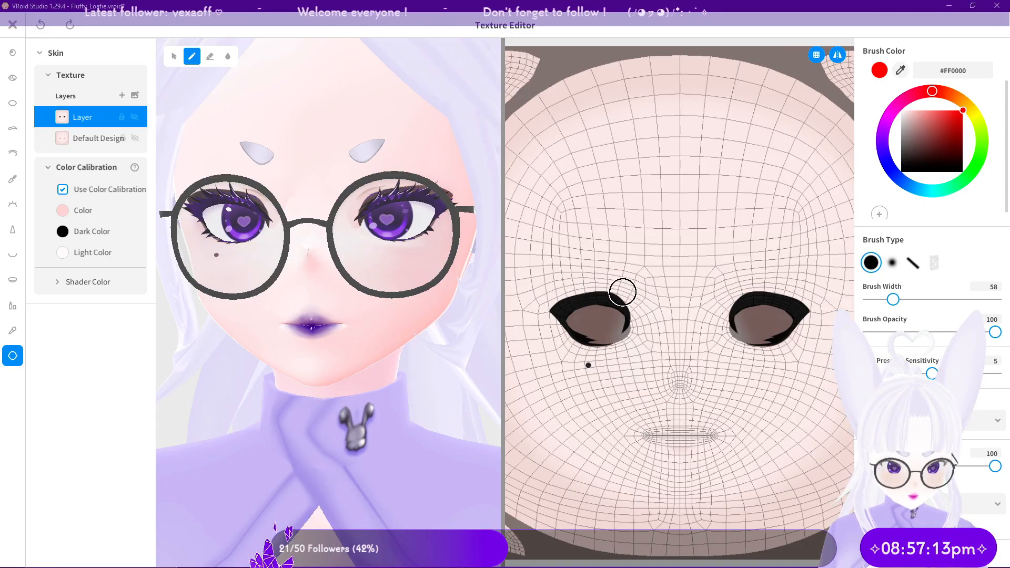
# Step: Switch to Krita, show the face mesh in File Layer 2 and lower Paint Layer 1's opacity to 54%
pyautogui.hotkey('alt', 'Tab')
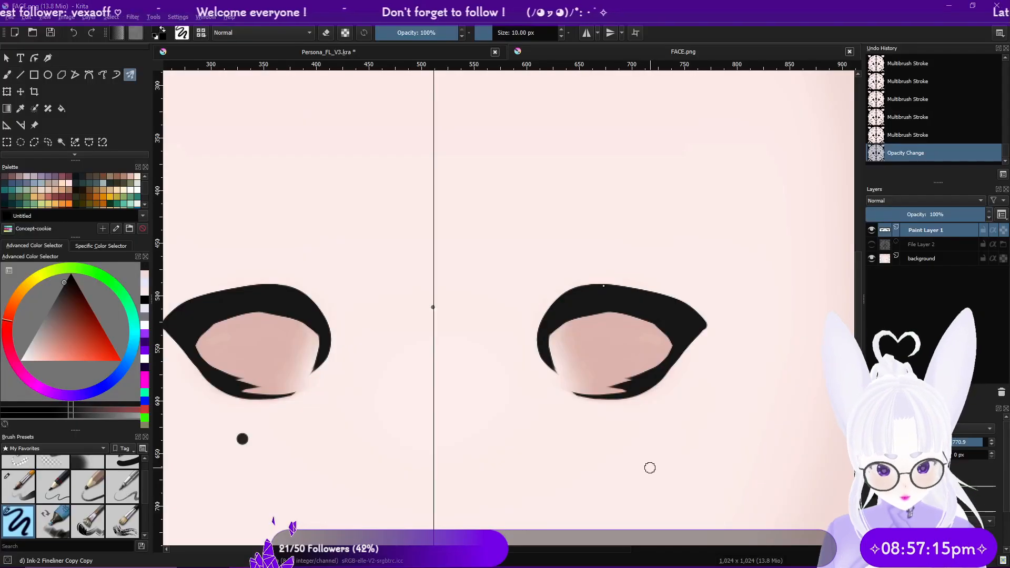
pyautogui.click(7, 74)
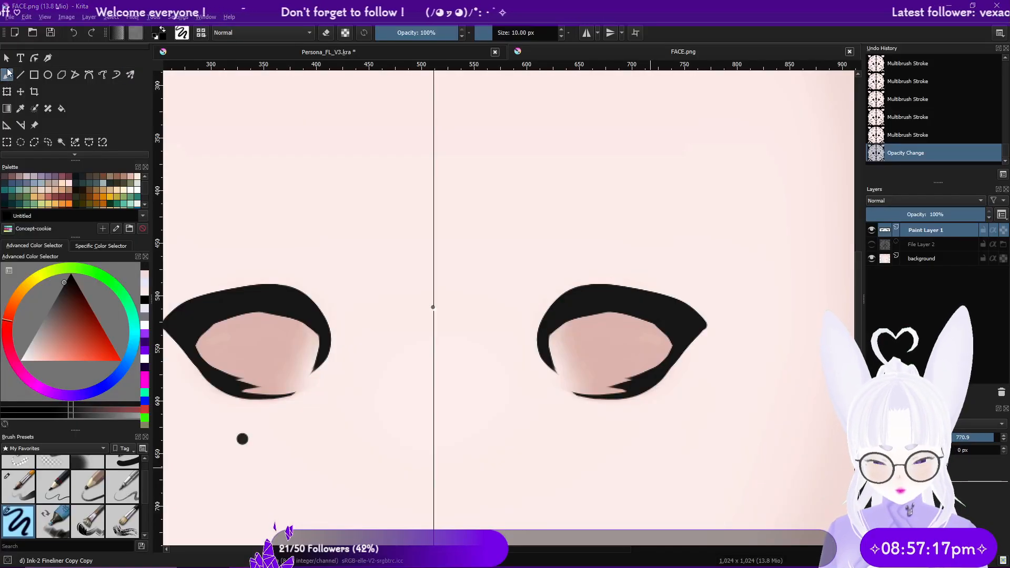
pyautogui.click(872, 245)
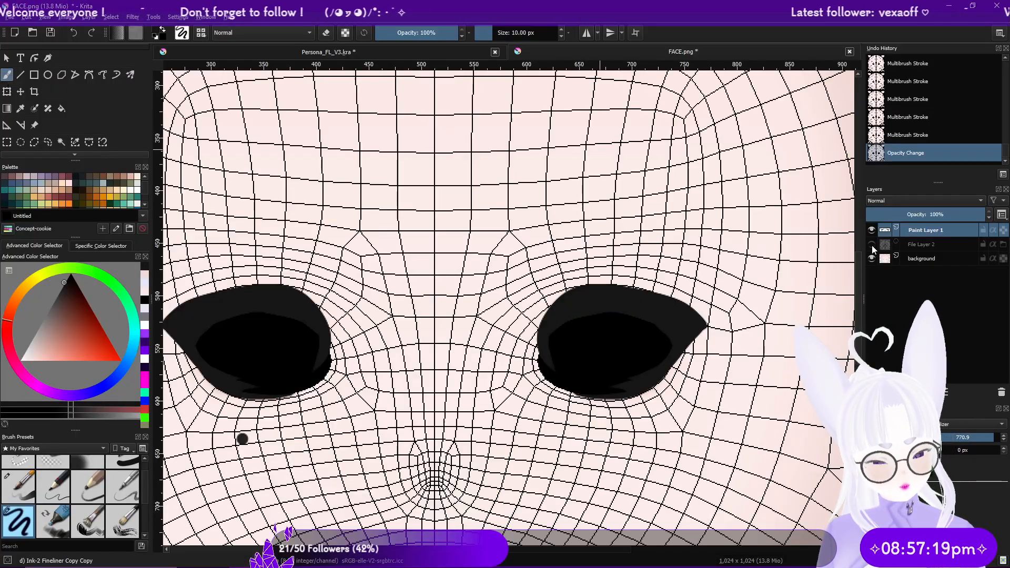
pyautogui.moveTo(937, 211); pyautogui.dragTo(930, 214)
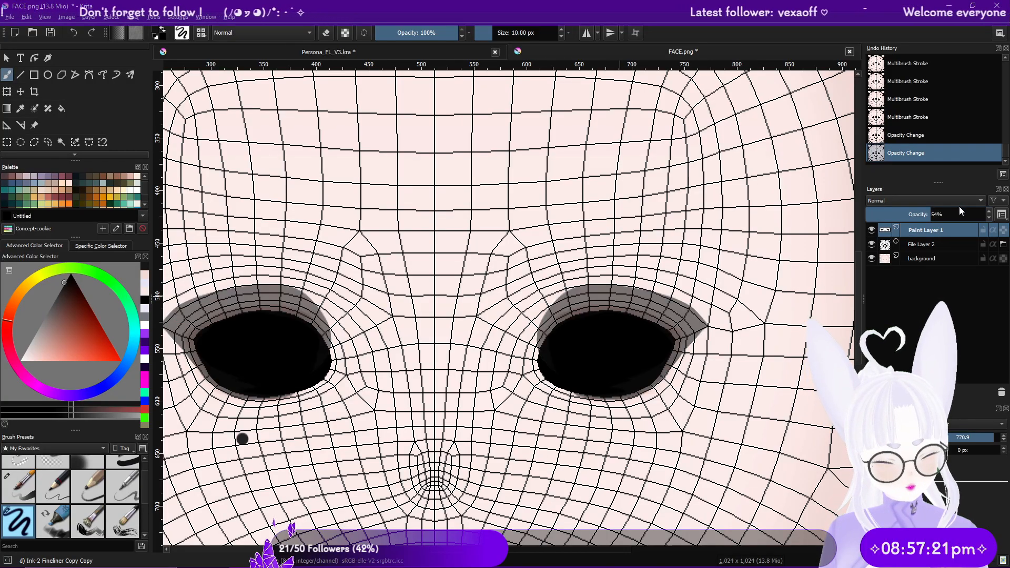
# Step: Undo a trial freehand stroke and set up the Basic-1 brush in eraser mode with the mirrored Multibrush tool
pyautogui.moveTo(584, 282); pyautogui.dragTo(609, 277)
pyautogui.hotkey('ctrl', 'z')
pyautogui.click(122, 463)
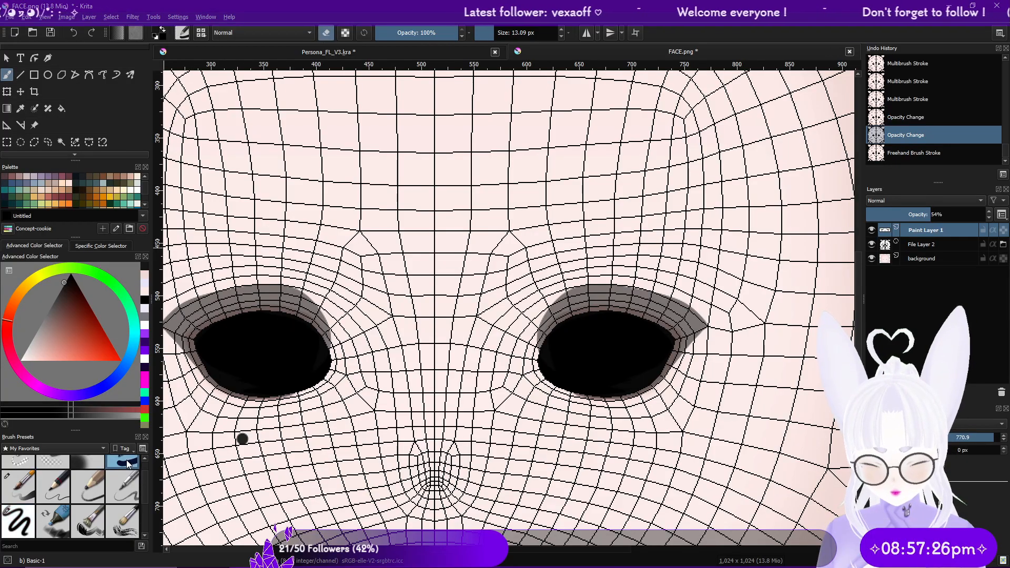
pyautogui.click(130, 74)
pyautogui.click(530, 351)
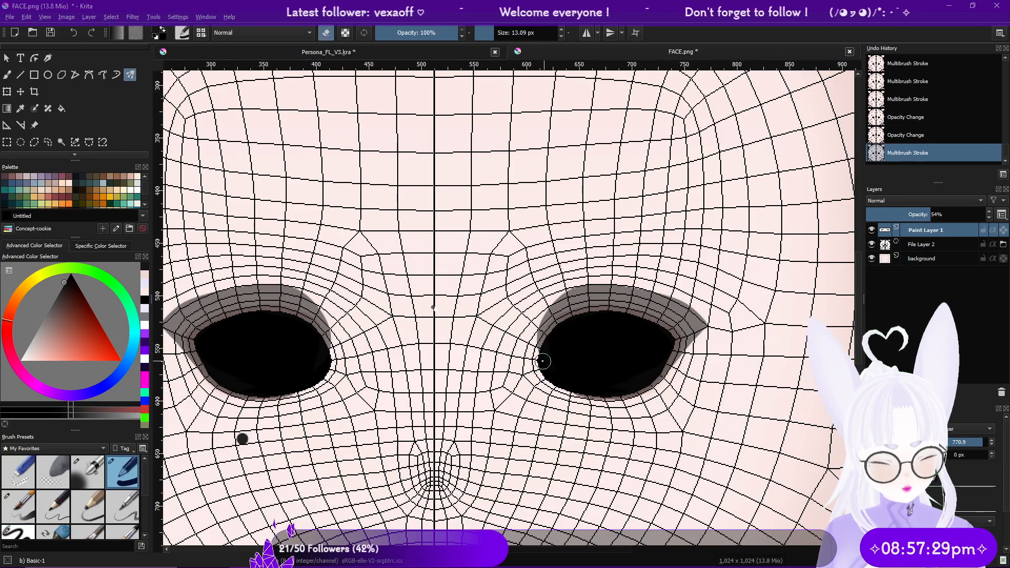
# Step: Try to trim the inner and upper edges of both eyeliners with mirrored eraser strokes, and undo the strokes
pyautogui.moveTo(533, 337); pyautogui.dragTo(584, 285)
pyautogui.moveTo(530, 345)
pyautogui.mouseDown()
pyautogui.moveTo(573, 295)
pyautogui.moveTo(655, 273)
pyautogui.mouseUp()
pyautogui.hotkey('ctrl', 'z')
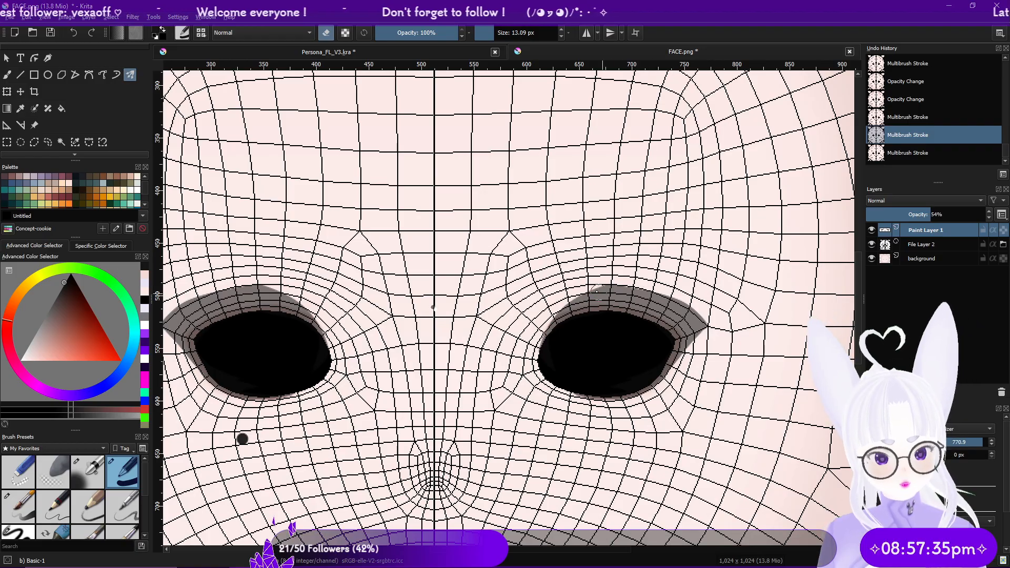
pyautogui.hotkey('ctrl', 'z')
pyautogui.moveTo(528, 347)
pyautogui.mouseDown()
pyautogui.moveTo(549, 316)
pyautogui.moveTo(602, 282)
pyautogui.moveTo(696, 305)
pyautogui.mouseUp()
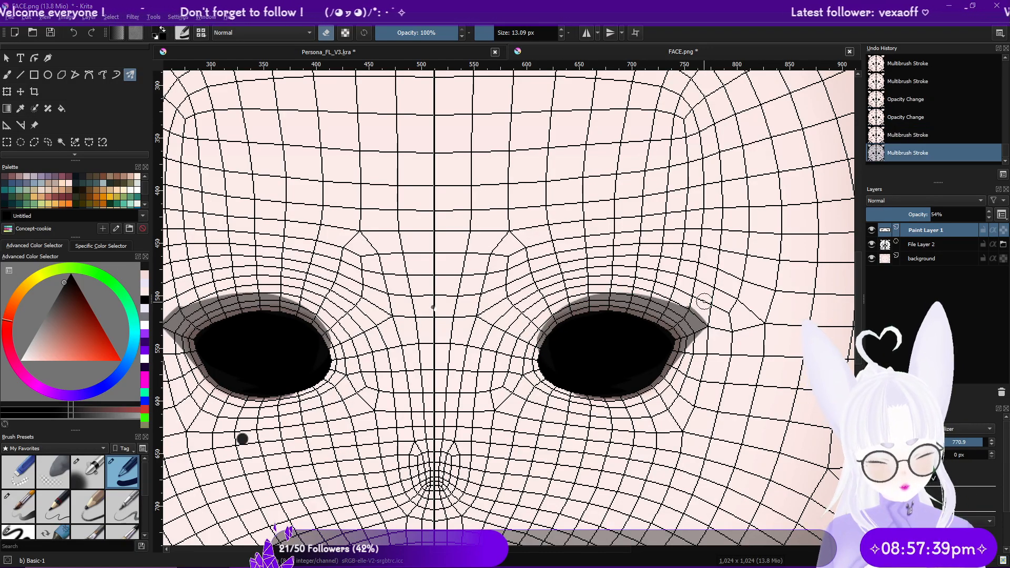
pyautogui.hotkey('ctrl', 'z')
pyautogui.hotkey('ctrl', 'z')
# Step: Erase a thin band from the eyeliner's inner, upper and outer edges on both eyes, and hide the mesh layer
pyautogui.moveTo(533, 351)
pyautogui.mouseDown()
pyautogui.moveTo(527, 335)
pyautogui.moveTo(557, 341)
pyautogui.moveTo(533, 325)
pyautogui.moveTo(570, 291)
pyautogui.moveTo(652, 269)
pyautogui.mouseUp()
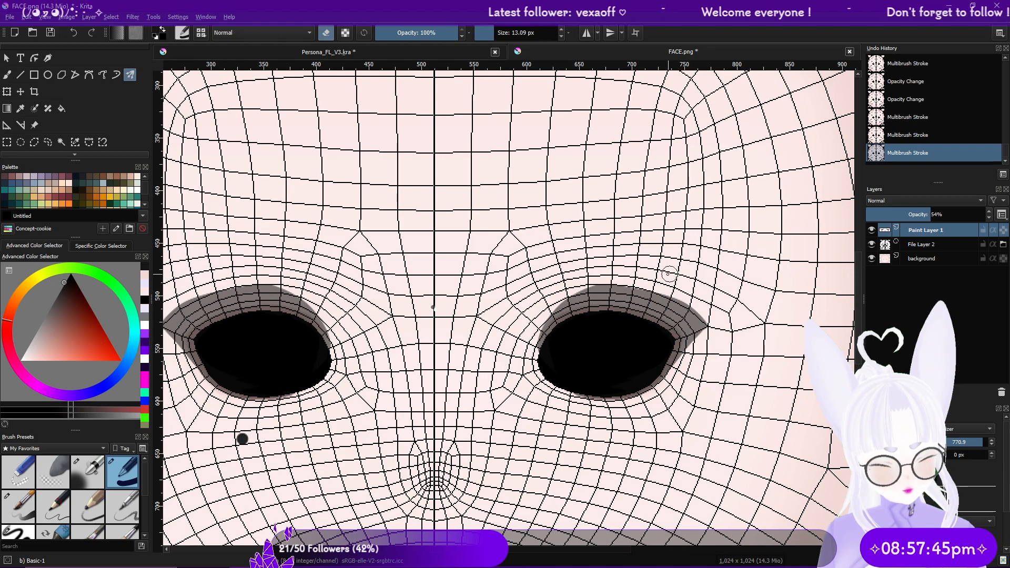
pyautogui.moveTo(530, 357)
pyautogui.mouseDown()
pyautogui.moveTo(537, 311)
pyautogui.moveTo(534, 347)
pyautogui.moveTo(552, 308)
pyautogui.moveTo(586, 279)
pyautogui.moveTo(647, 268)
pyautogui.mouseUp()
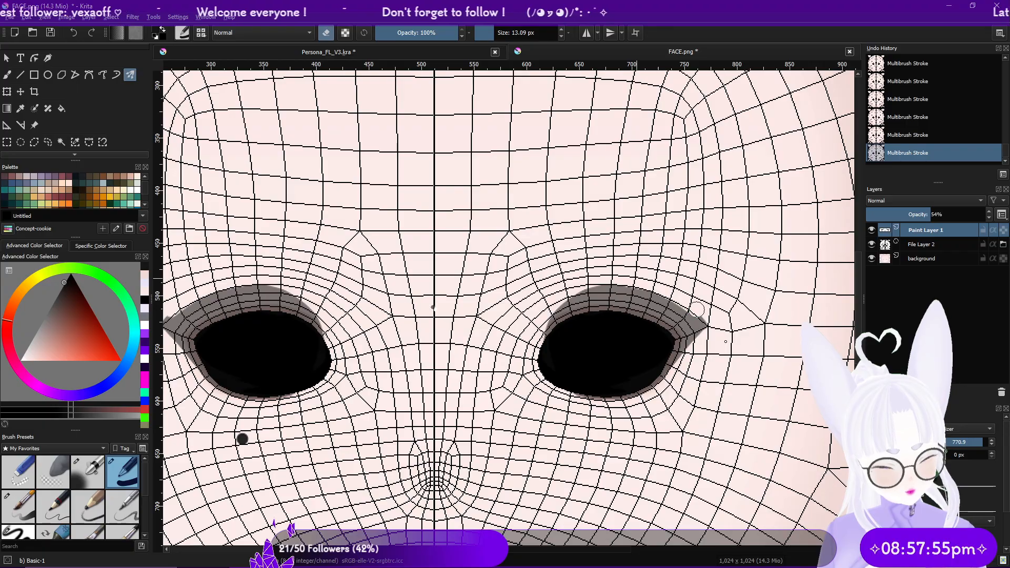
pyautogui.moveTo(574, 285)
pyautogui.mouseDown()
pyautogui.moveTo(616, 280)
pyautogui.moveTo(669, 295)
pyautogui.moveTo(698, 323)
pyautogui.mouseUp()
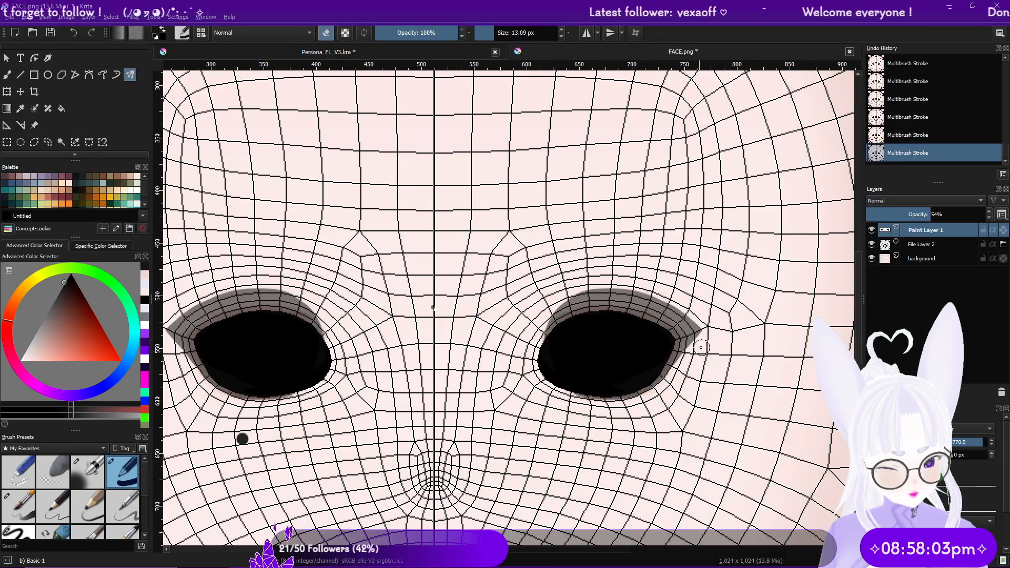
pyautogui.moveTo(706, 325); pyautogui.dragTo(694, 348)
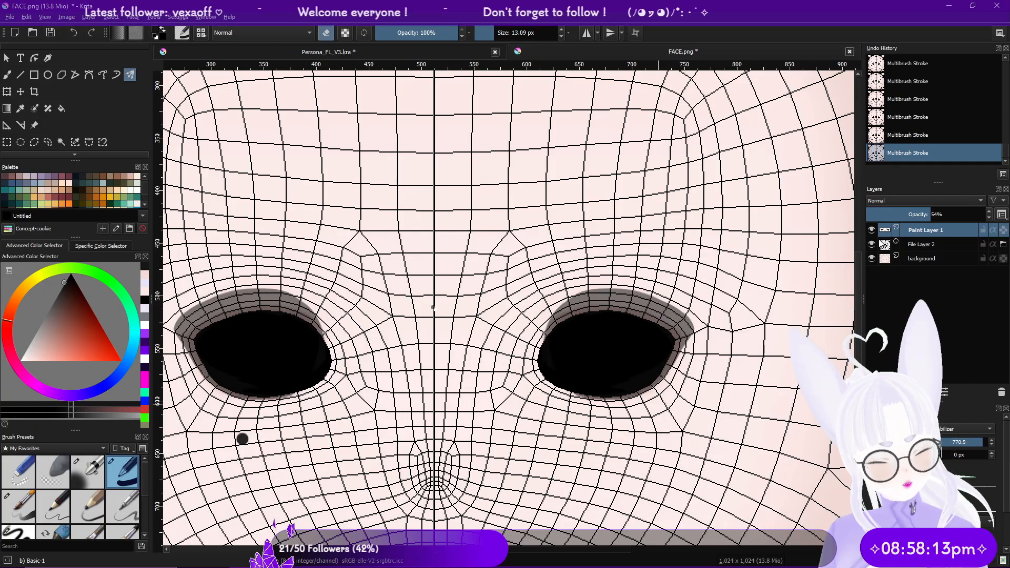
pyautogui.click(872, 244)
# Step: Try the last-used Gaussian Blur on Paint Layer 1, raise its opacity to 100% and apply the blur again
pyautogui.click(89, 18)
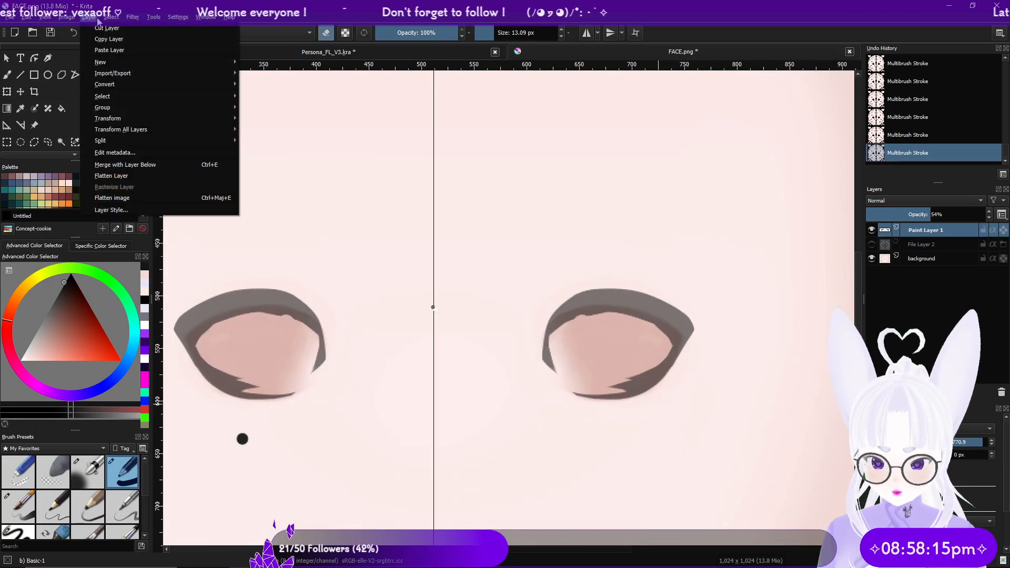
pyautogui.moveTo(133, 17)
pyautogui.click(201, 31)
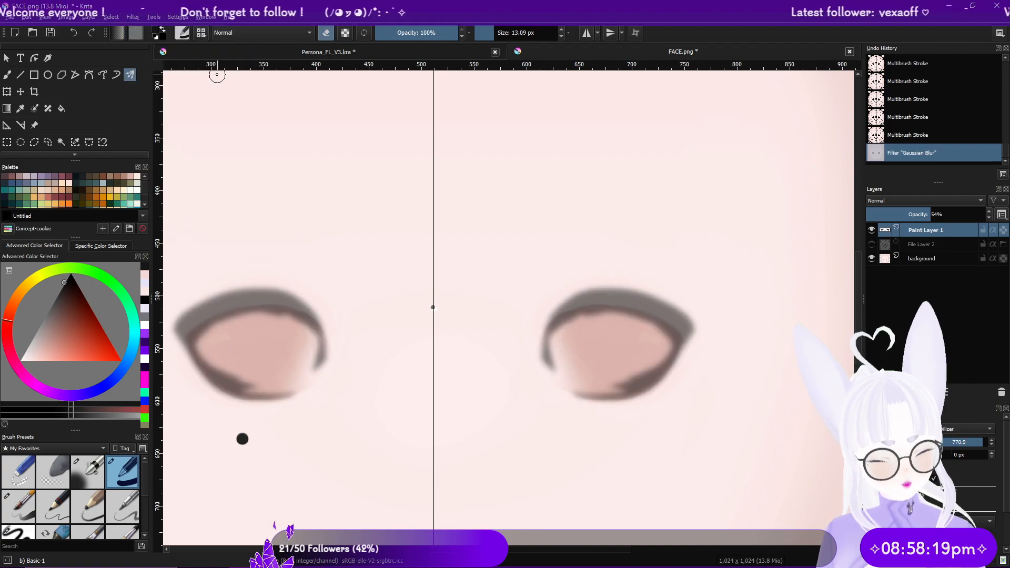
pyautogui.moveTo(934, 214); pyautogui.dragTo(1000, 217)
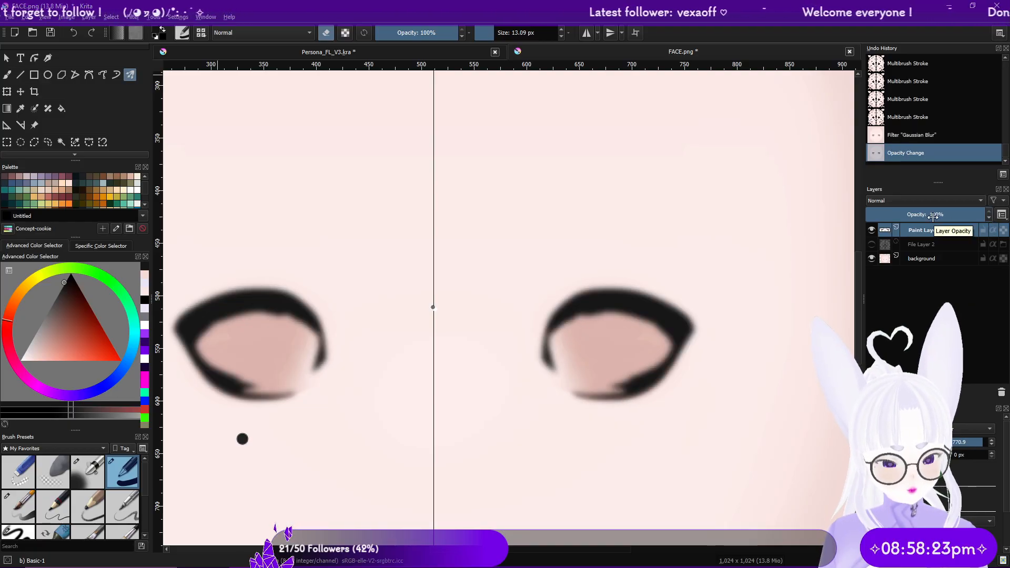
pyautogui.click(133, 17)
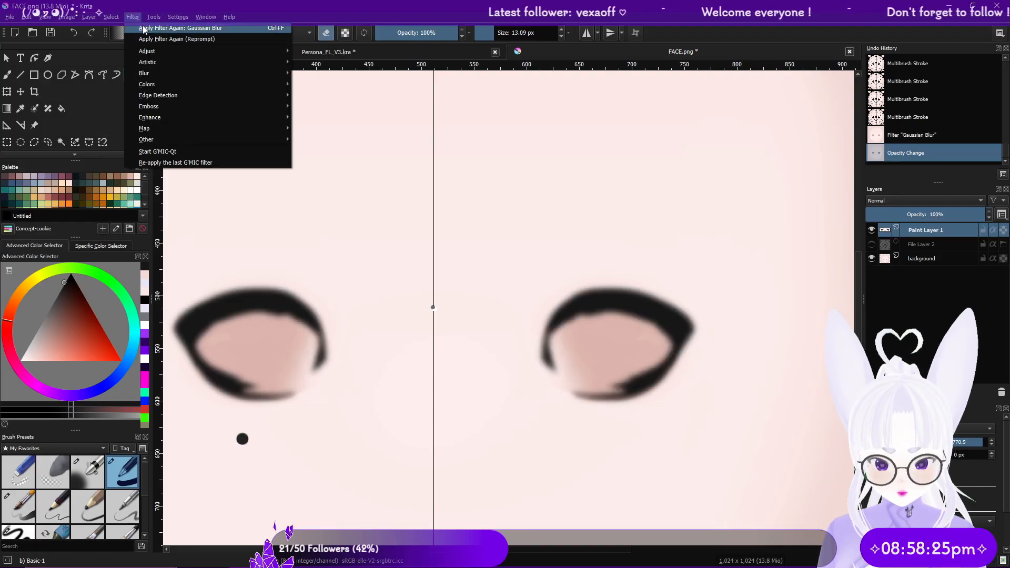
pyautogui.click(145, 28)
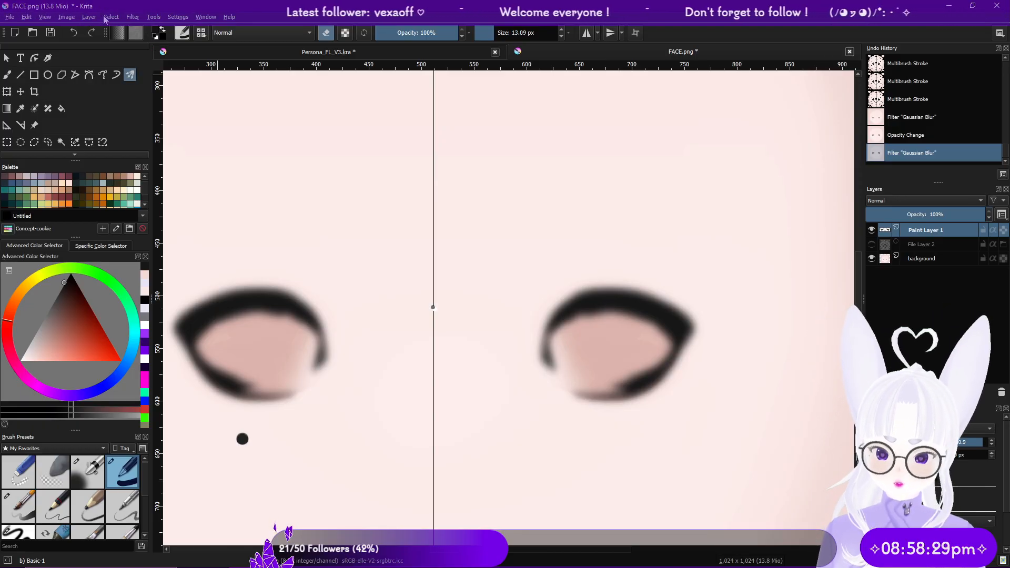
# Step: Undo both Gaussian Blur passes and set Paint Layer 1's opacity to 100%
pyautogui.hotkey('ctrl', 'z')
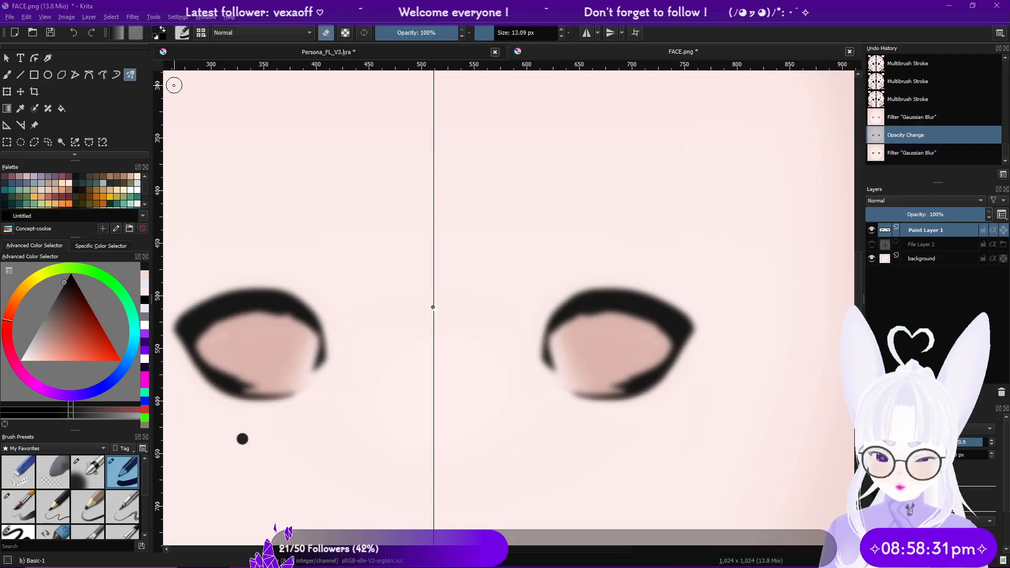
pyautogui.hotkey('ctrl', 'z')
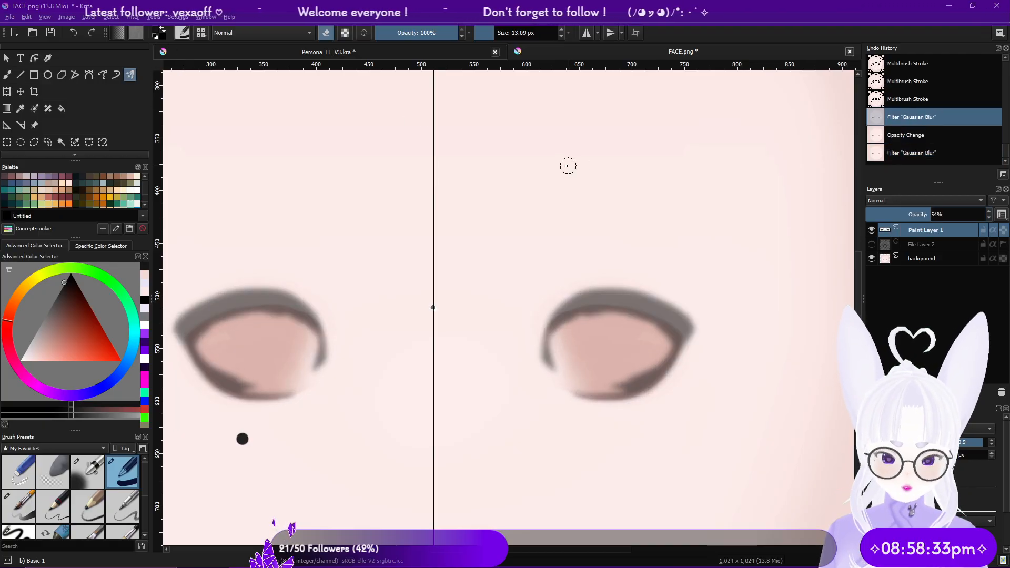
pyautogui.hotkey('ctrl', 'z')
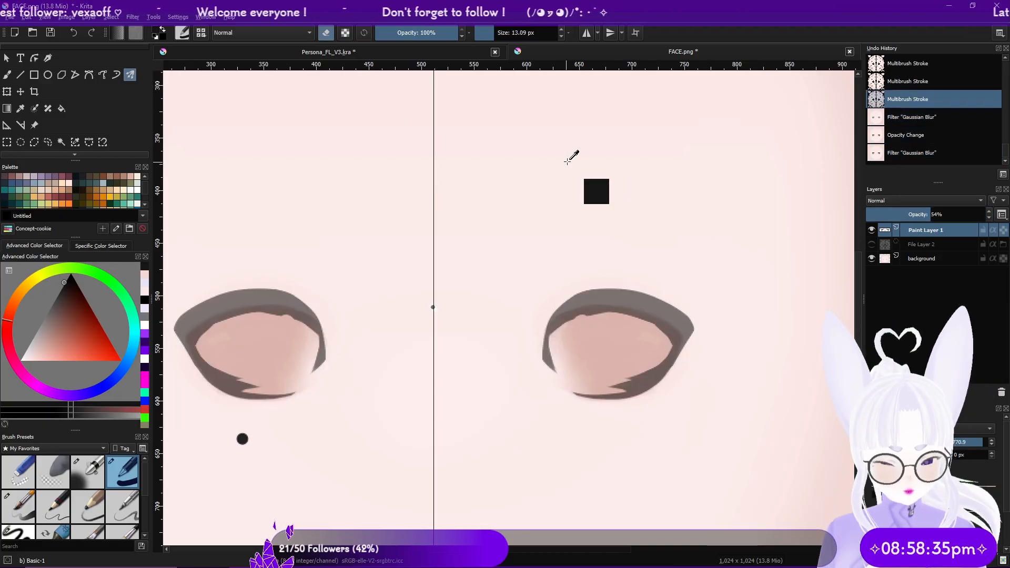
pyautogui.click(956, 211)
pyautogui.moveTo(956, 211); pyautogui.dragTo(988, 212)
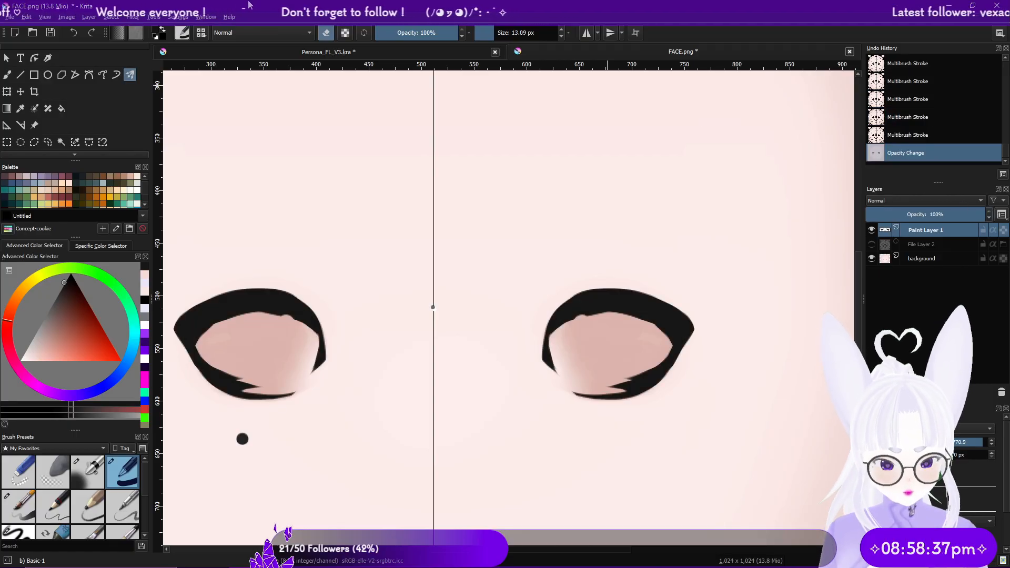
# Step: Apply a Gaussian Blur with 13.78 px horizontal and vertical radius to the eyeliner on Paint Layer 1
pyautogui.click(140, 18)
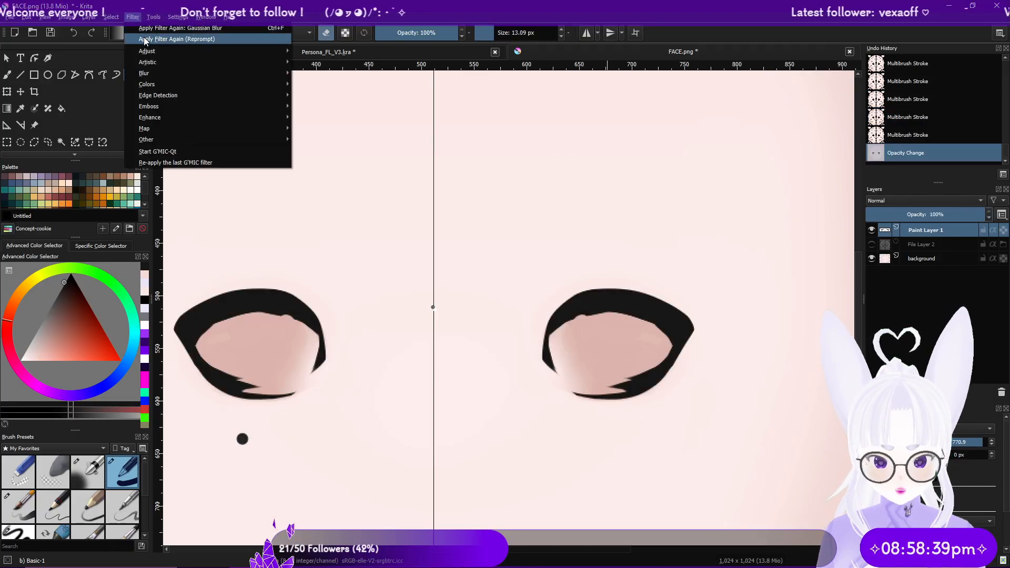
pyautogui.click(158, 36)
pyautogui.click(766, 231)
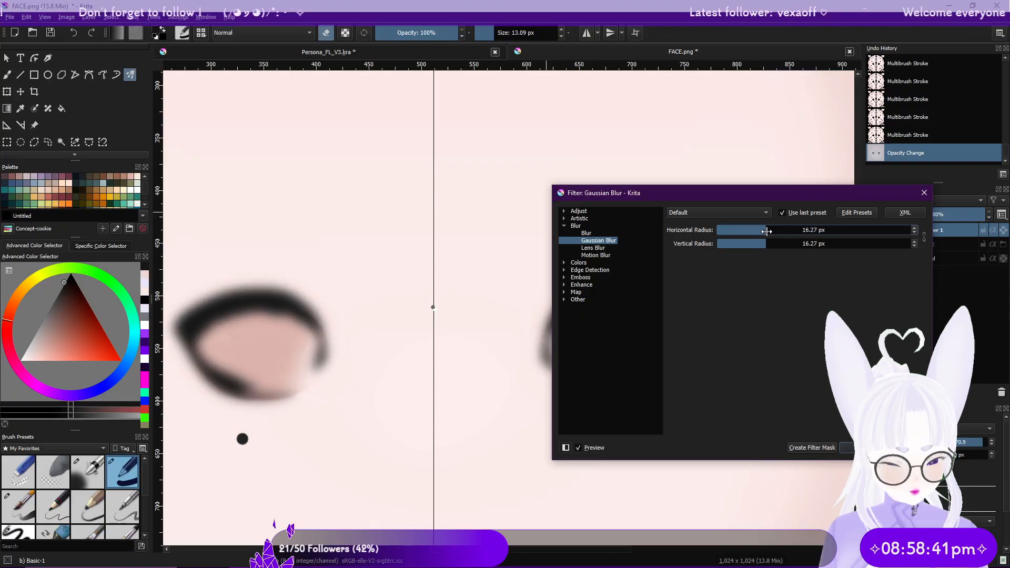
pyautogui.moveTo(766, 230)
pyautogui.mouseDown()
pyautogui.moveTo(753, 234)
pyautogui.moveTo(764, 232)
pyautogui.mouseUp()
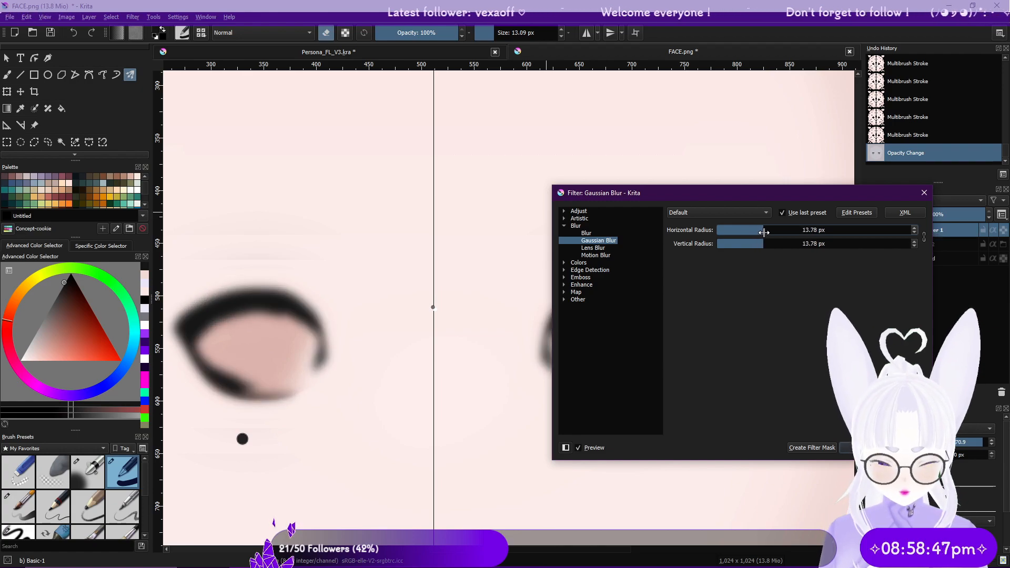
pyautogui.click(861, 447)
# Step: Compare the eyeliner with the mesh shown and hidden, and save FACE.png with the current PNG export options
pyautogui.click(871, 244)
pyautogui.click(871, 244)
pyautogui.click(871, 244)
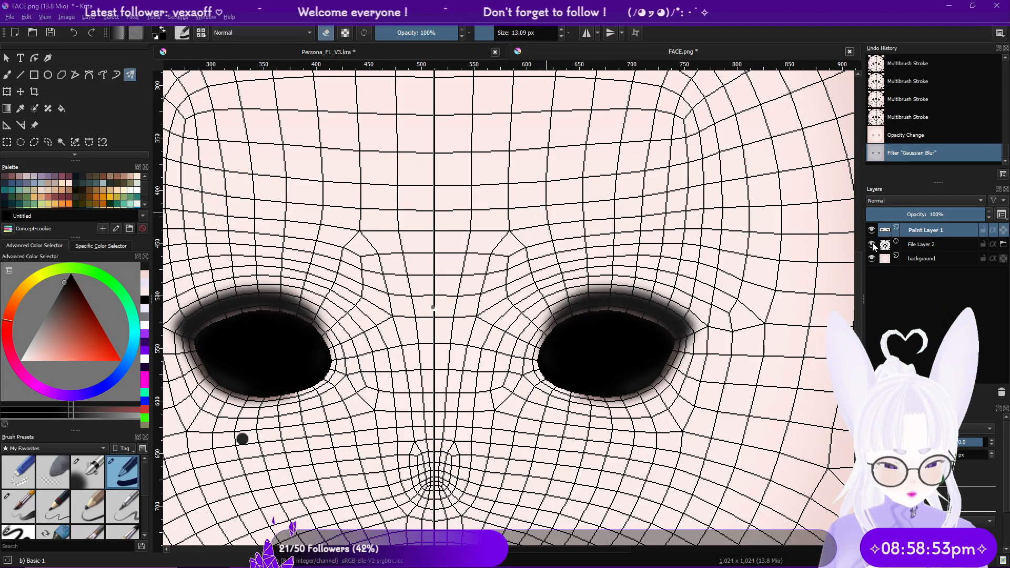
pyautogui.click(872, 244)
pyautogui.click(49, 33)
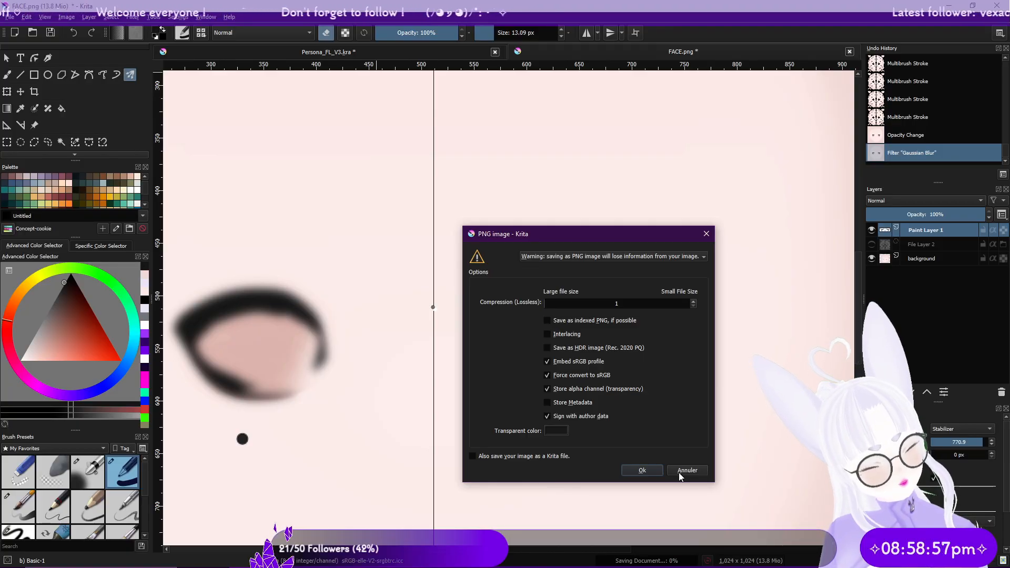
pyautogui.click(650, 471)
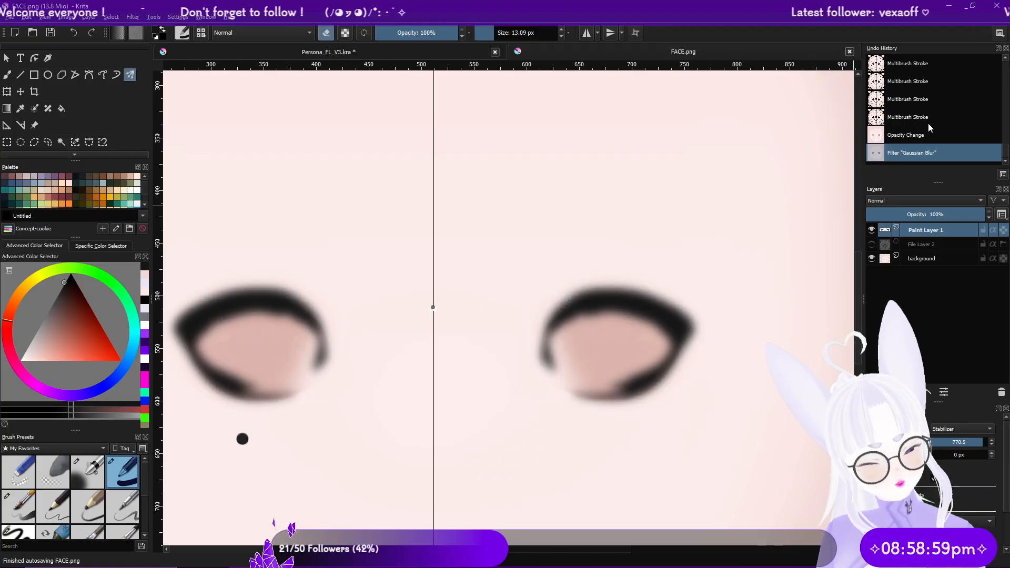
# Step: Revert the image in the undo history to the state before the Gaussian Blur
pyautogui.click(930, 134)
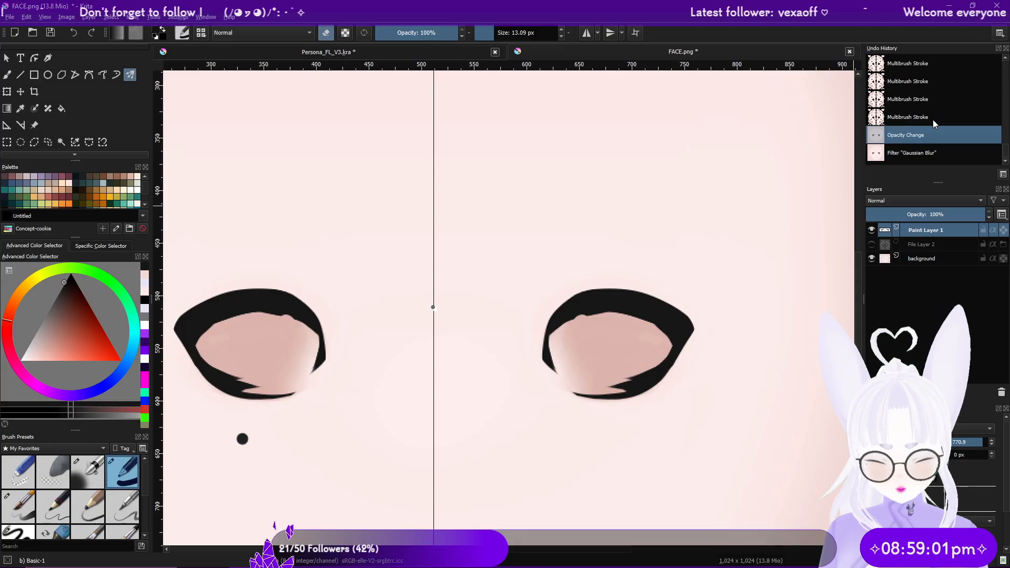
# Step: Paint over both eye openings with mirrored black Multibrush strokes on Paint Layer 1, using the face mesh as a guide
pyautogui.click(7, 75)
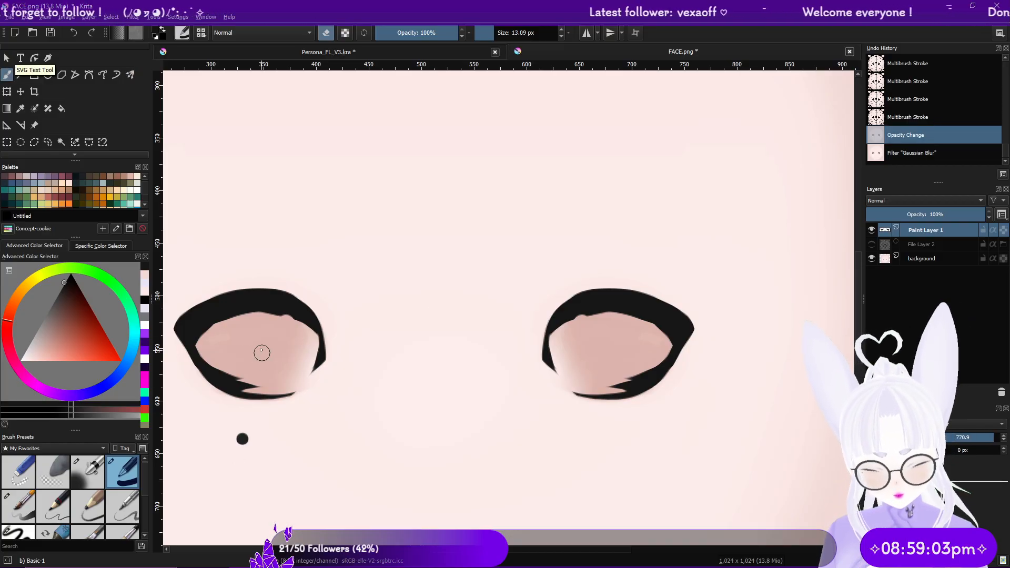
pyautogui.press('q')
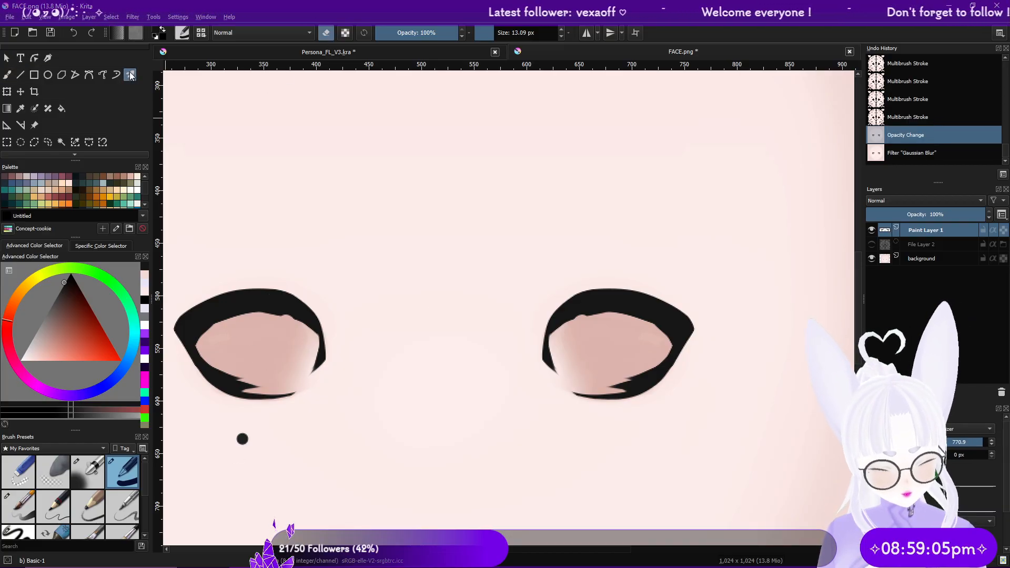
pyautogui.click(326, 33)
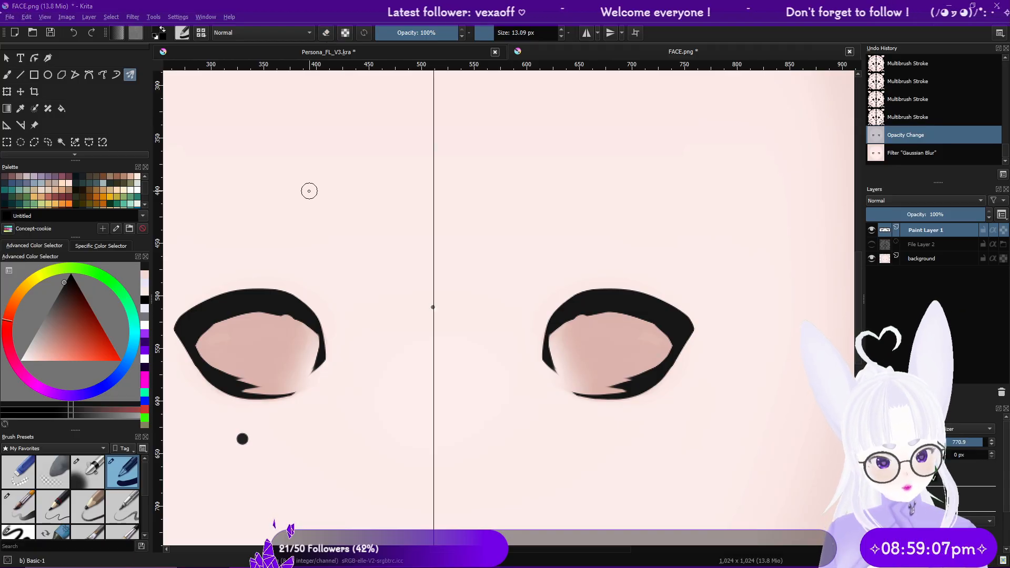
pyautogui.moveTo(615, 317)
pyautogui.mouseDown()
pyautogui.moveTo(605, 305)
pyautogui.moveTo(582, 309)
pyautogui.moveTo(554, 331)
pyautogui.moveTo(566, 367)
pyautogui.moveTo(559, 363)
pyautogui.moveTo(584, 390)
pyautogui.moveTo(645, 368)
pyautogui.mouseUp()
pyautogui.click(872, 245)
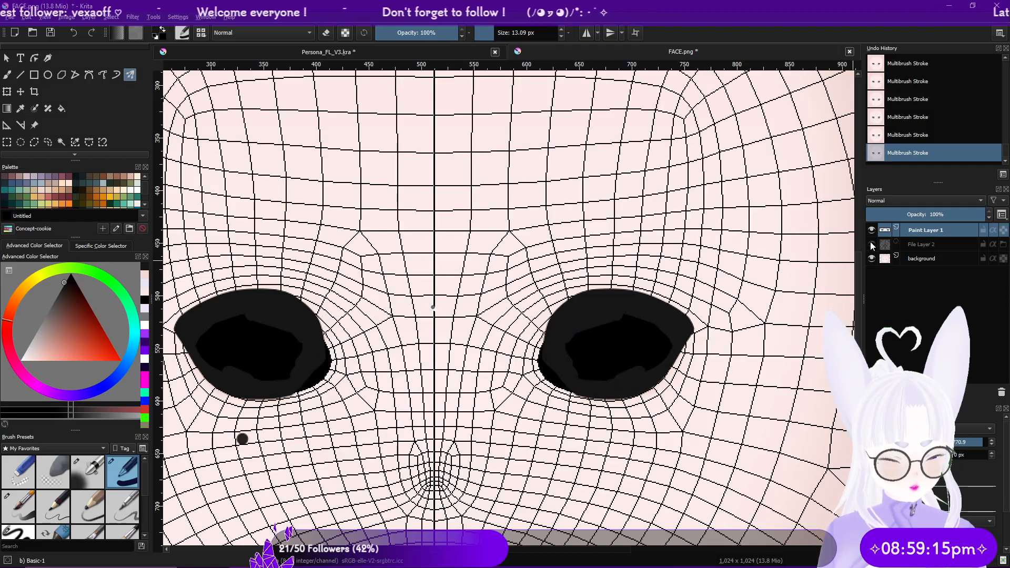
pyautogui.moveTo(583, 330)
pyautogui.mouseDown()
pyautogui.moveTo(574, 351)
pyautogui.moveTo(601, 316)
pyautogui.mouseUp()
pyautogui.moveTo(601, 315)
pyautogui.mouseDown()
pyautogui.moveTo(618, 313)
pyautogui.moveTo(581, 362)
pyautogui.mouseUp()
pyautogui.moveTo(628, 312)
pyautogui.mouseDown()
pyautogui.moveTo(587, 346)
pyautogui.moveTo(638, 315)
pyautogui.moveTo(661, 325)
pyautogui.moveTo(666, 345)
pyautogui.mouseUp()
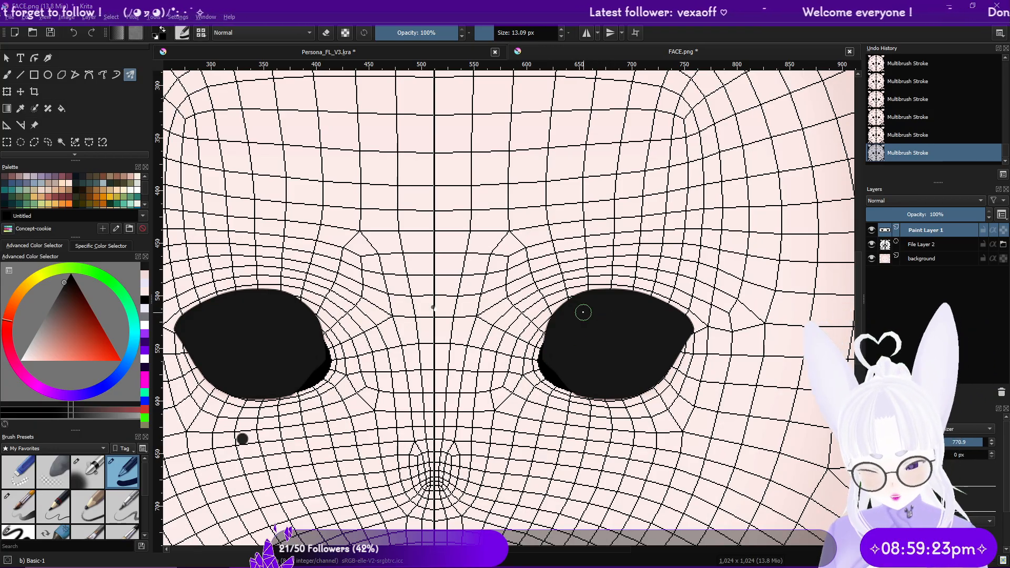
pyautogui.click(51, 32)
pyautogui.click(700, 470)
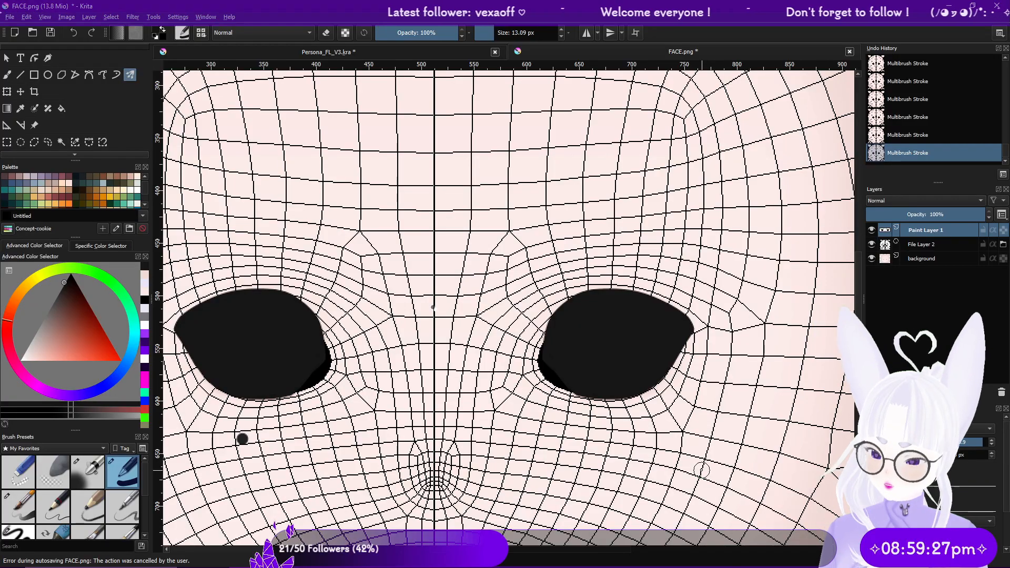
# Step: Switch to VRoid Studio, replace the skin texture layer with the FACE image, and check the eyeliner on the model
pyautogui.hotkey('alt', 'Tab')
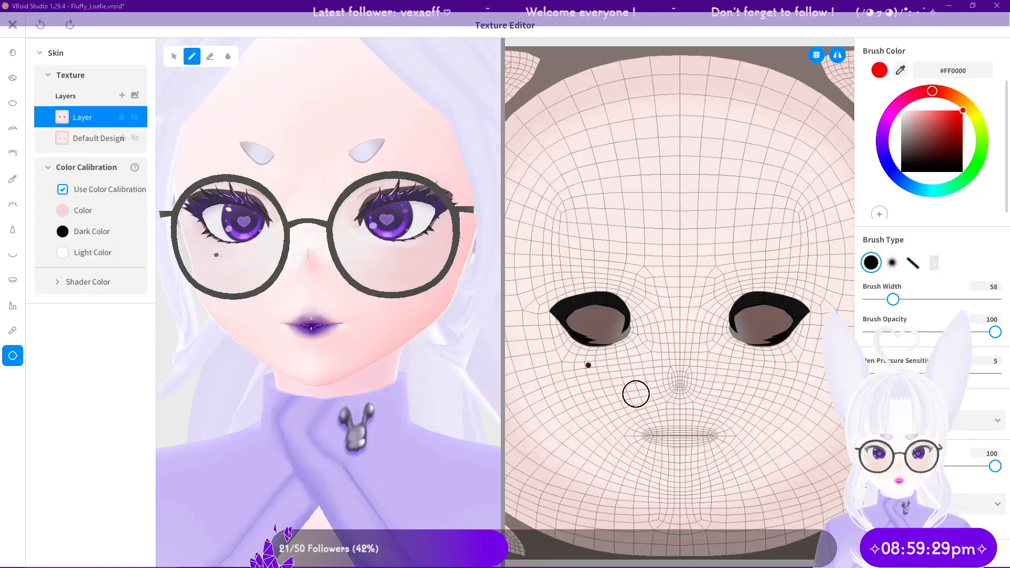
pyautogui.click(109, 118)
pyautogui.click(143, 92)
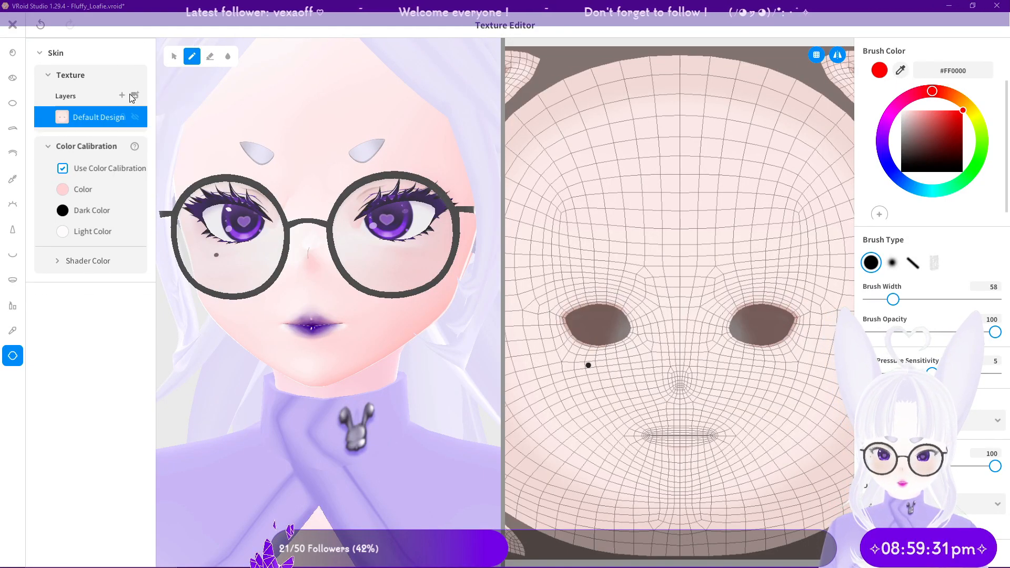
pyautogui.click(133, 95)
pyautogui.doubleClick(128, 160)
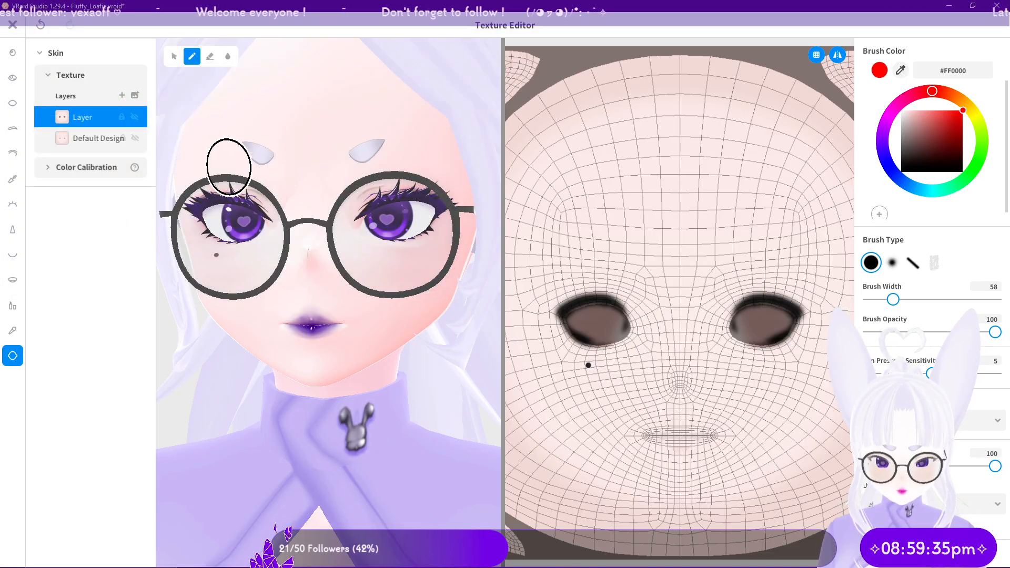
pyautogui.moveTo(257, 216)
pyautogui.mouseDown(button='right')
pyautogui.moveTo(292, 218)
pyautogui.moveTo(242, 229)
pyautogui.moveTo(264, 229)
pyautogui.moveTo(263, 220)
pyautogui.mouseUp(button='right')
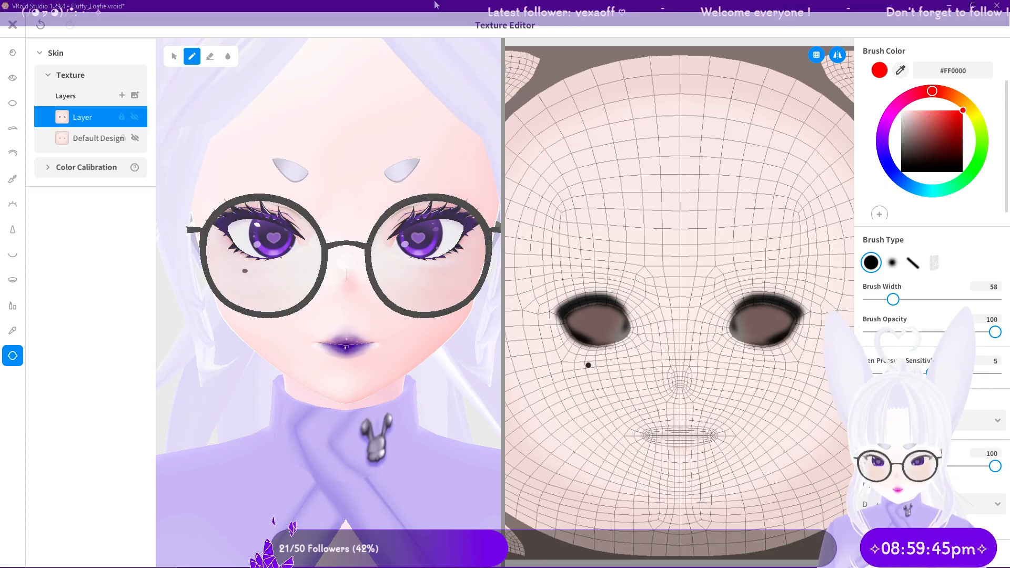
# Step: Delete the imported face layer from the skin texture and switch back to Krita
pyautogui.rightClick(98, 117)
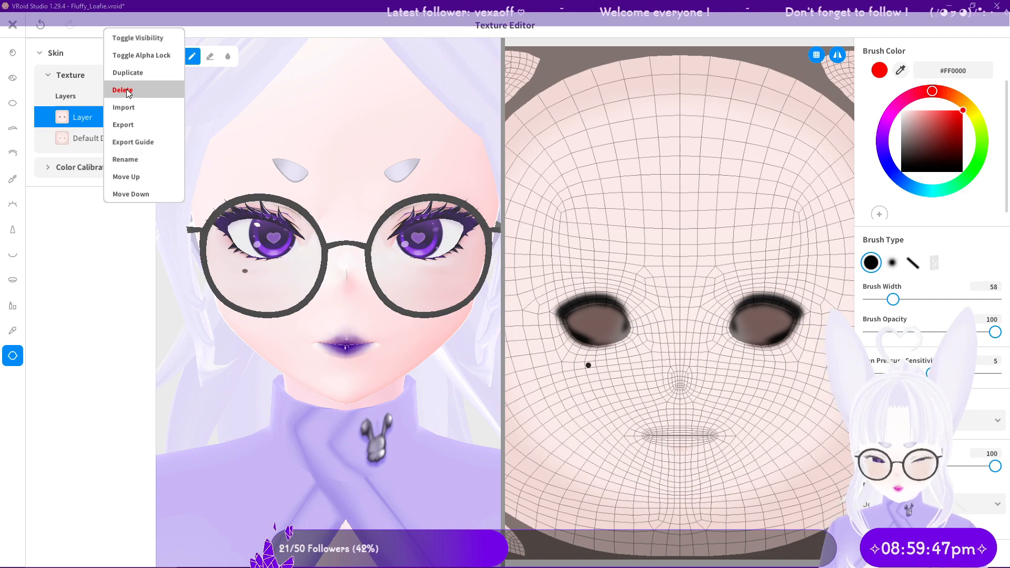
pyautogui.click(122, 90)
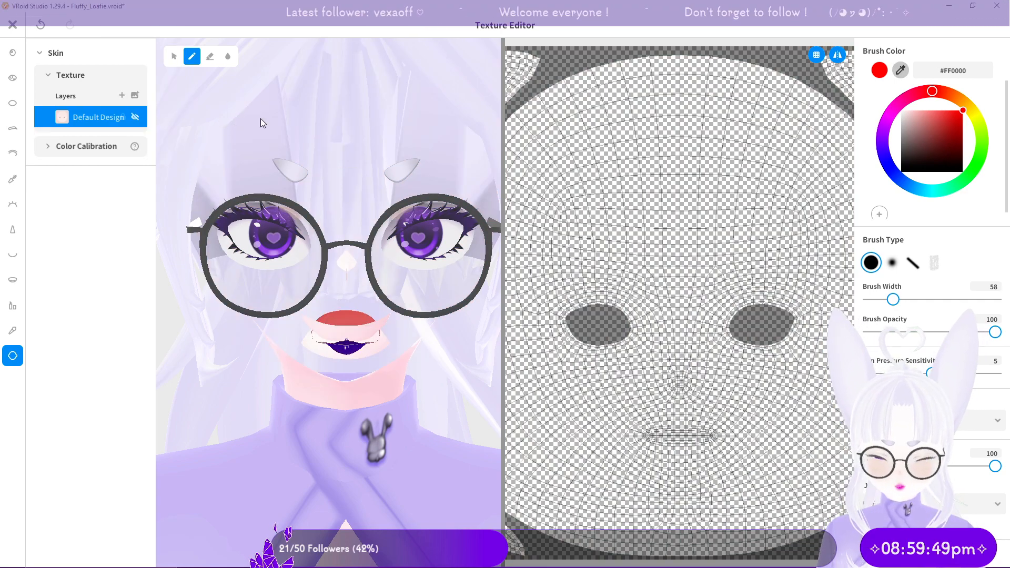
pyautogui.hotkey('alt', 'Tab')
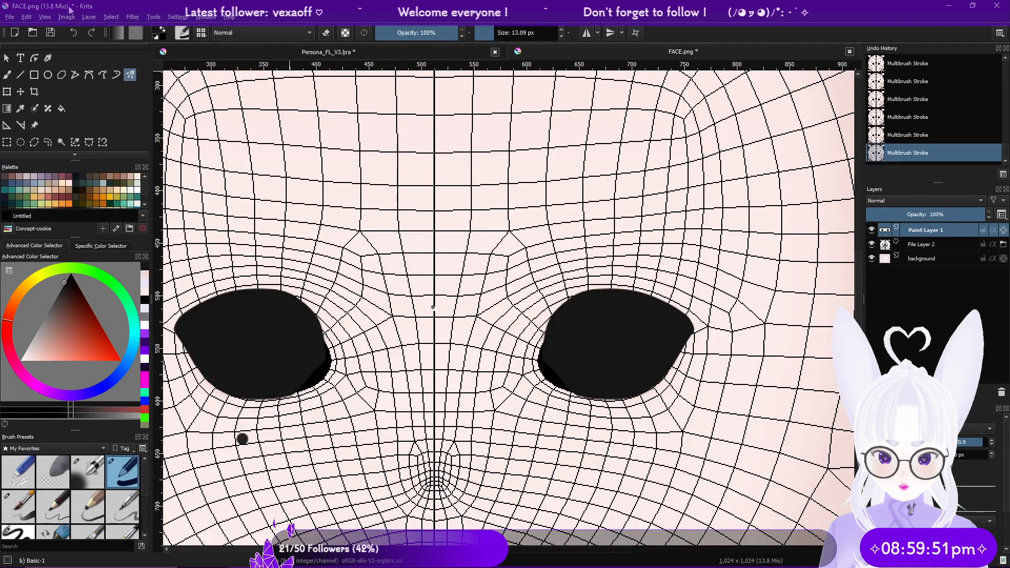
# Step: Try reapplying the last Gaussian Blur to the filled eye shapes on Paint Layer 1
pyautogui.click(134, 18)
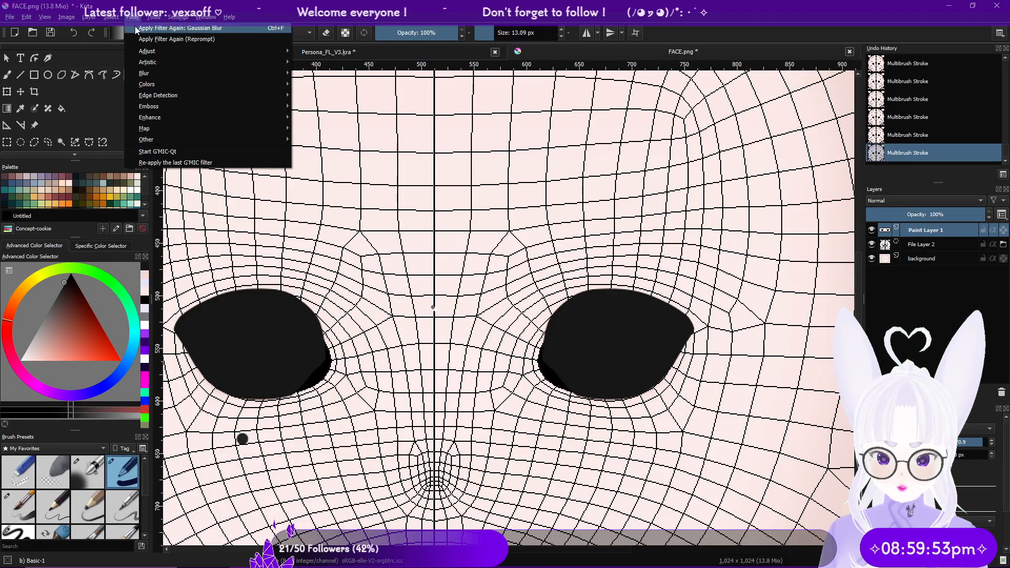
pyautogui.click(158, 28)
pyautogui.hotkey('ctrl', 'z')
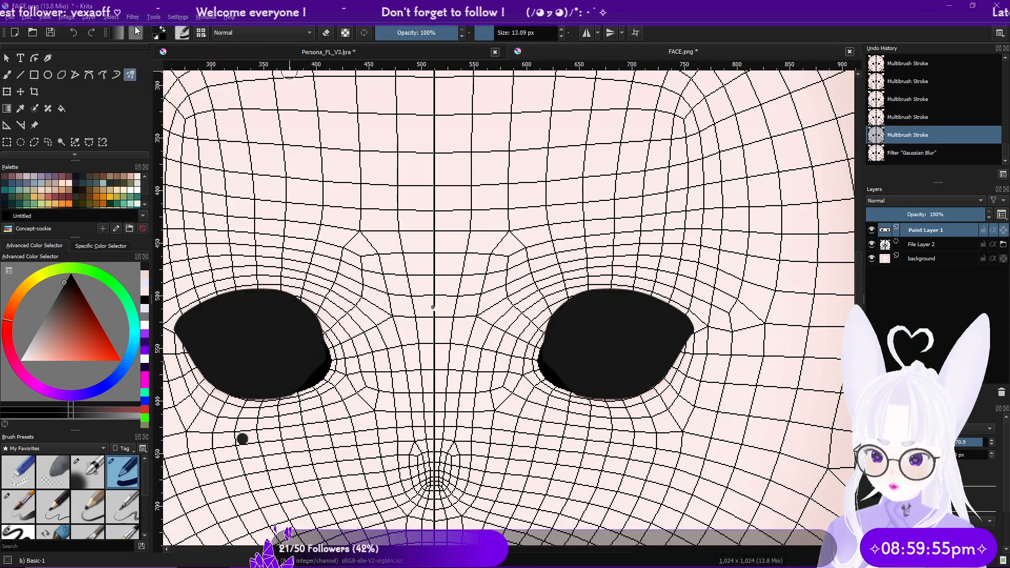
# Step: Hide the face mesh and set the Fill tool to grow by 4 px with a 3 px feather
pyautogui.click(62, 109)
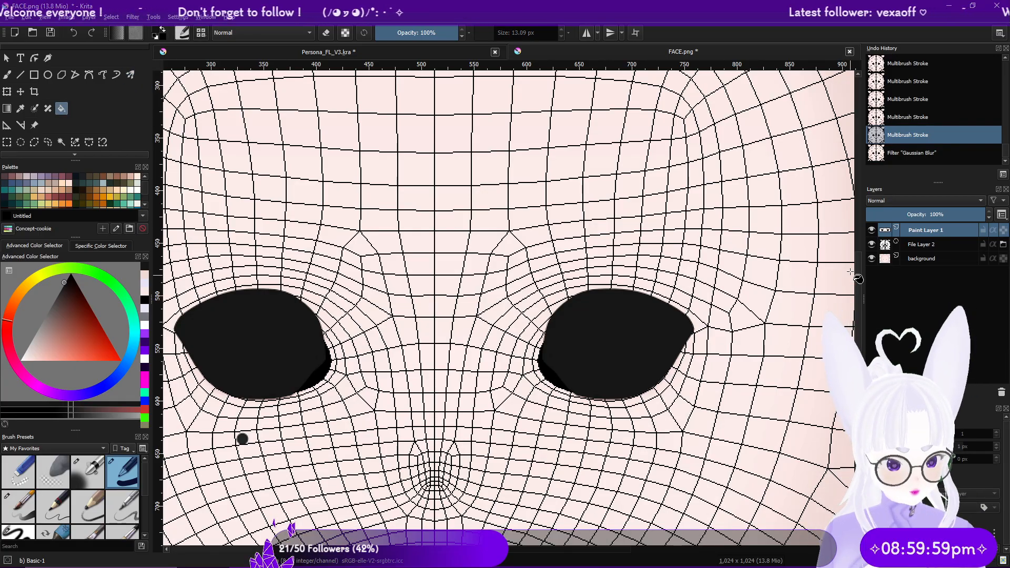
pyautogui.click(871, 244)
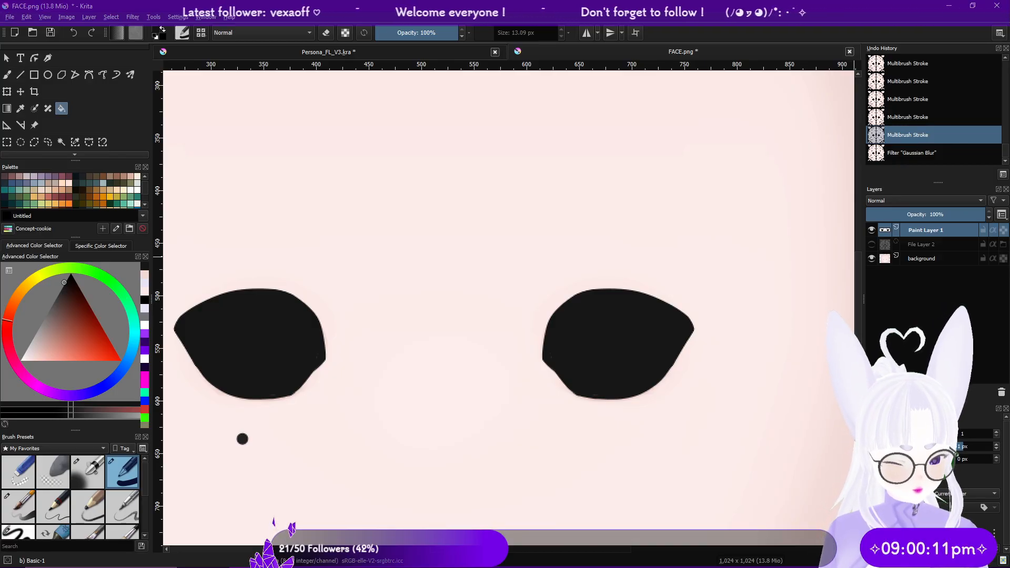
pyautogui.click(997, 445)
pyautogui.click(996, 445)
pyautogui.click(997, 445)
pyautogui.click(997, 458)
pyautogui.click(996, 457)
pyautogui.click(997, 458)
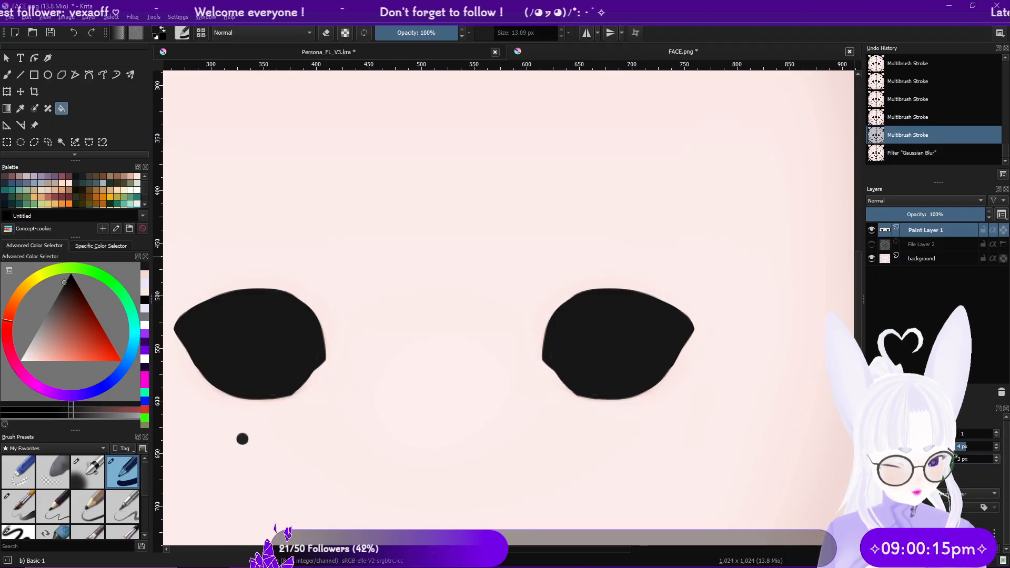
# Step: Try flood filling both eye shapes in black with the 4 px growth and 3 px feather
pyautogui.click(641, 333)
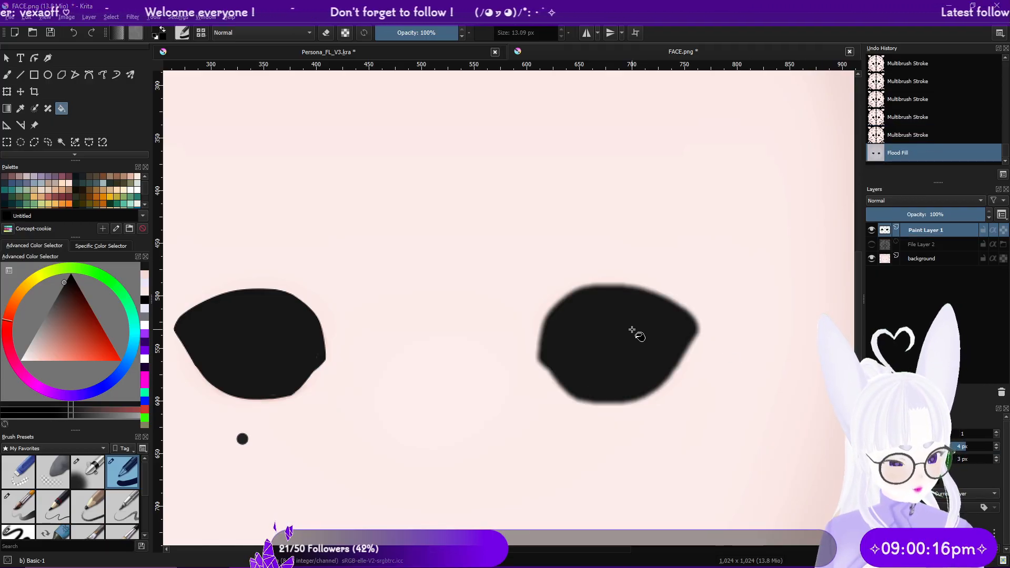
pyautogui.click(277, 323)
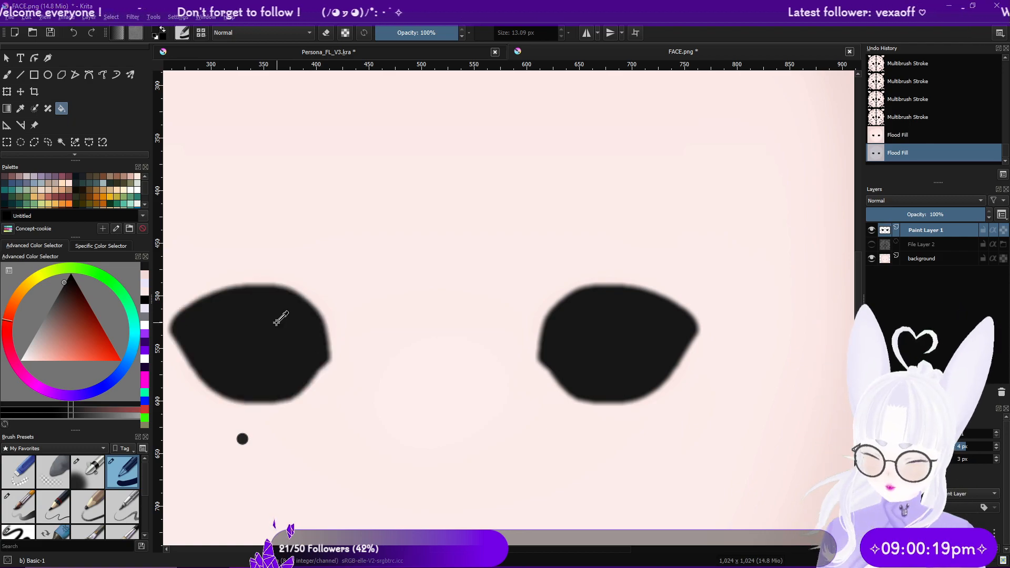
pyautogui.hotkey('ctrl', 'z')
pyautogui.hotkey('ctrl', 'z')
# Step: Set the fill feathering to 9 px and flood fill both eye shapes in black
pyautogui.click(951, 459)
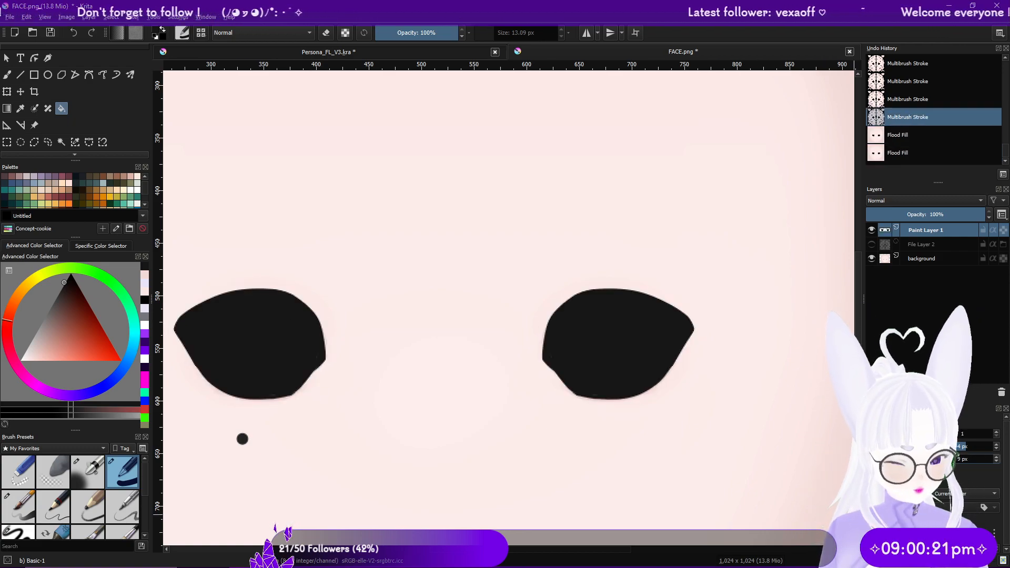
pyautogui.click(625, 354)
pyautogui.click(256, 335)
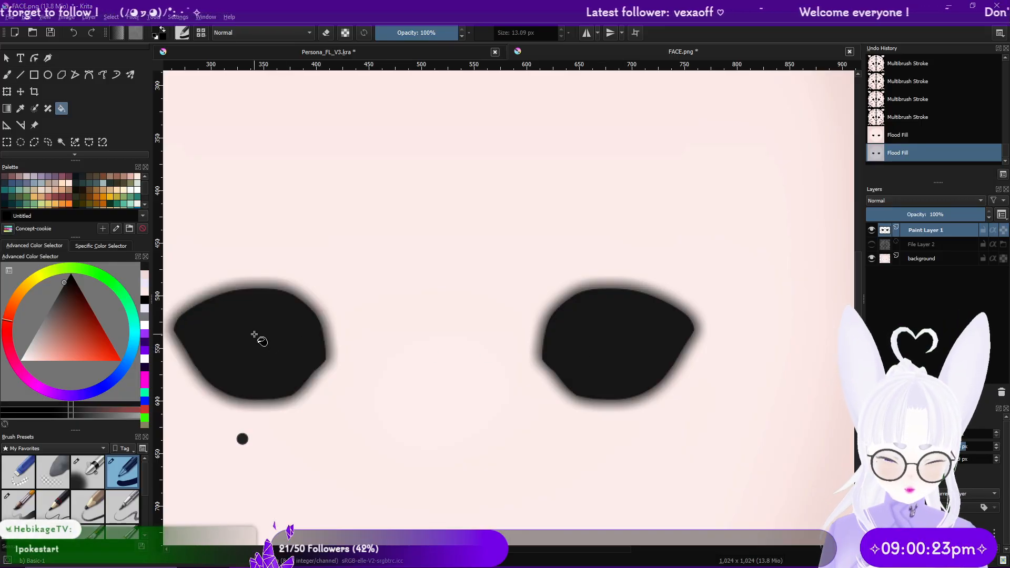
# Step: Reapply the last Gaussian Blur to Paint Layer 1 and save FACE.png with the current PNG export options
pyautogui.click(132, 16)
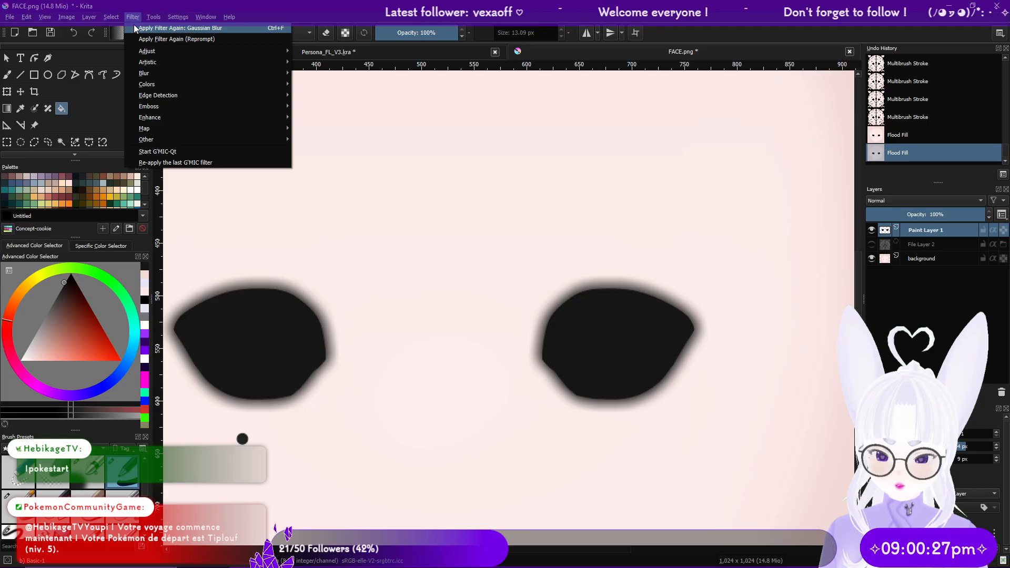
pyautogui.click(135, 26)
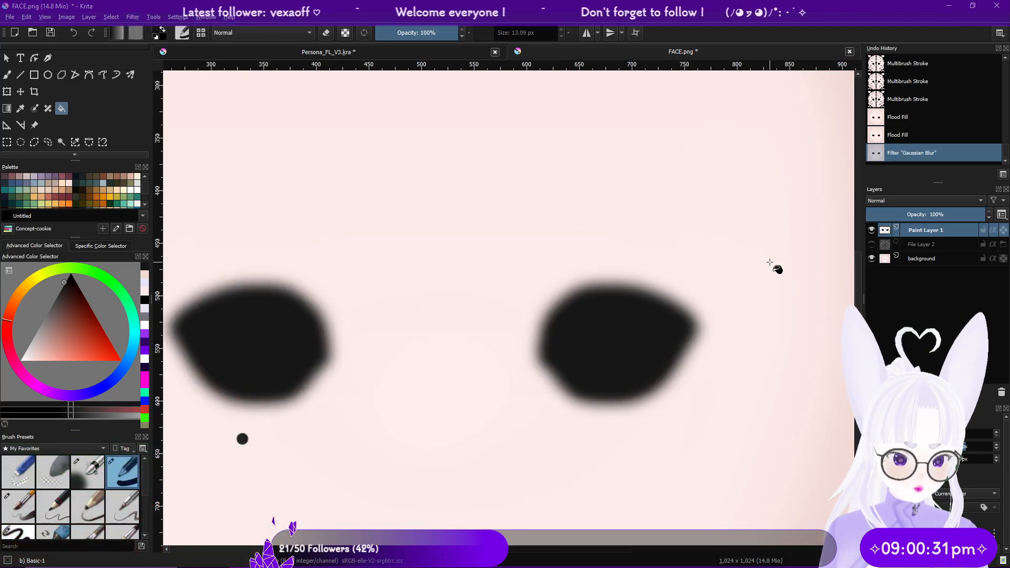
pyautogui.click(50, 32)
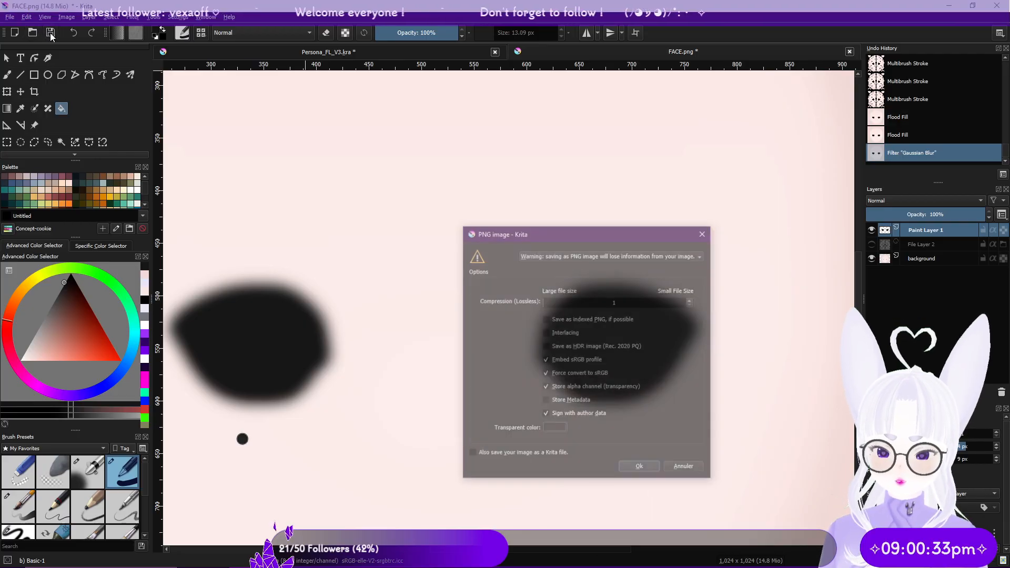
pyautogui.click(637, 466)
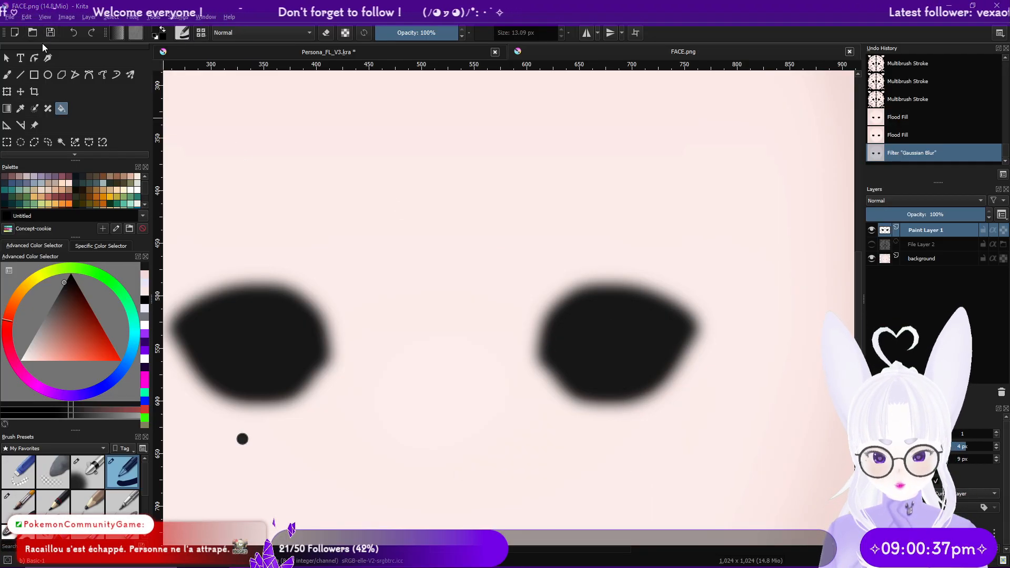
# Step: Switch to VRoid Studio and import the FACE image from the persona folder as a new skin texture layer
pyautogui.click(950, 7)
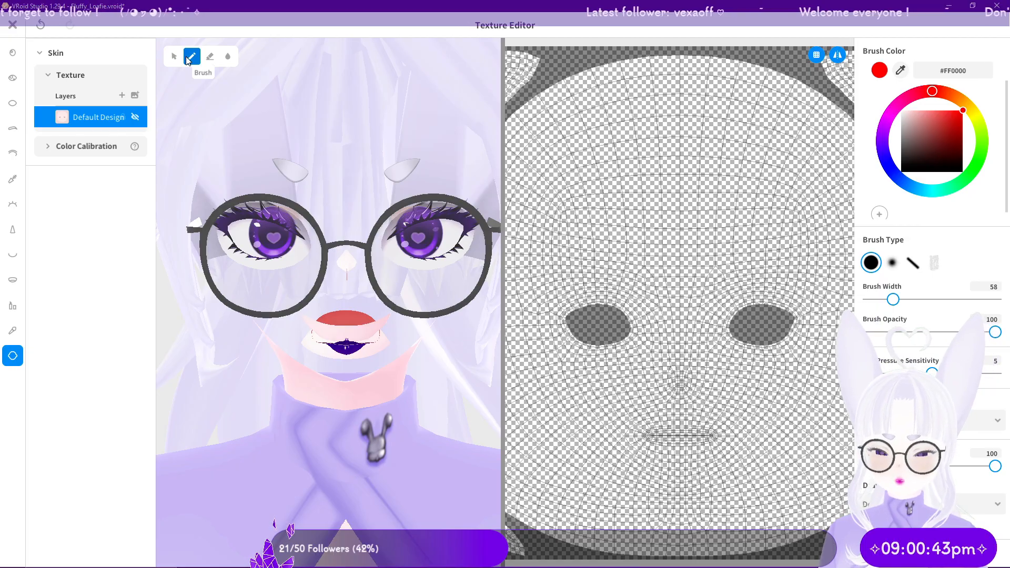
pyautogui.click(136, 95)
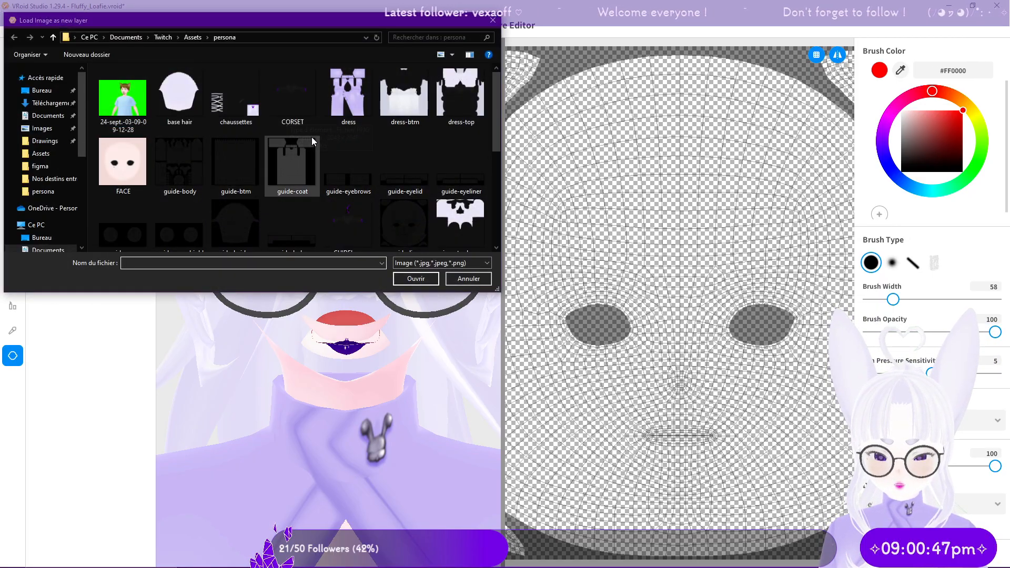
pyautogui.click(122, 149)
pyautogui.click(416, 279)
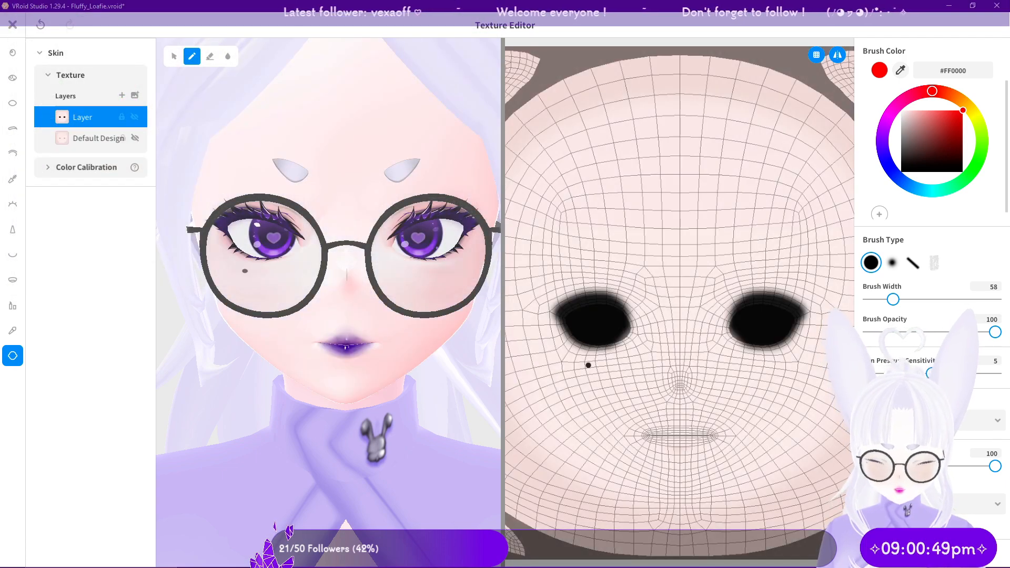
# Step: Compare the model's eyes from near and far with the imported skin layer shown and hidden
pyautogui.moveTo(395, 286); pyautogui.dragTo(181, 131, button='right')
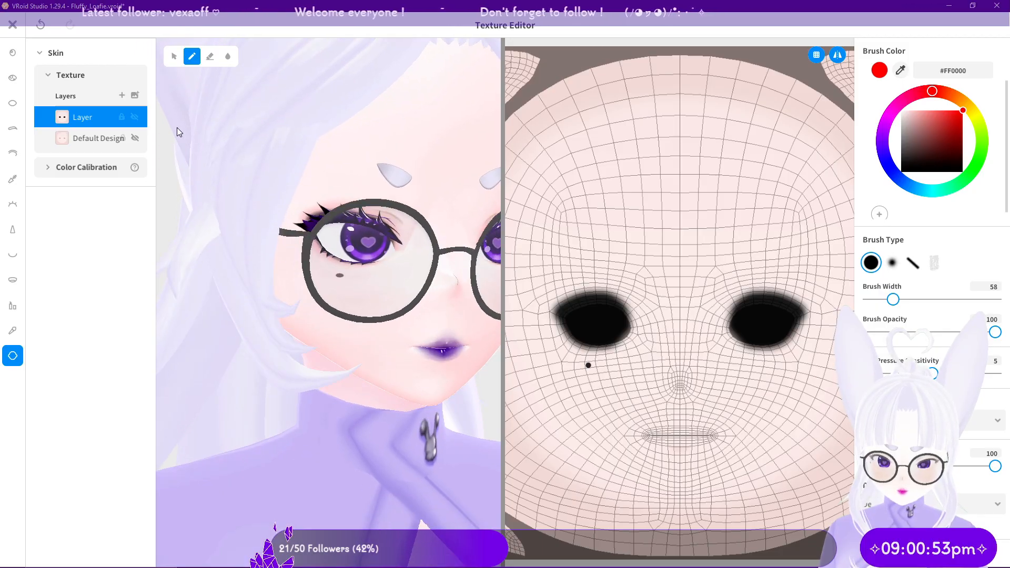
pyautogui.click(135, 118)
pyautogui.click(135, 117)
pyautogui.click(135, 117)
pyautogui.click(135, 118)
pyautogui.click(135, 118)
pyautogui.click(135, 117)
pyautogui.scroll(-5, 316, 236)
pyautogui.moveTo(379, 294); pyautogui.dragTo(356, 300, button='right')
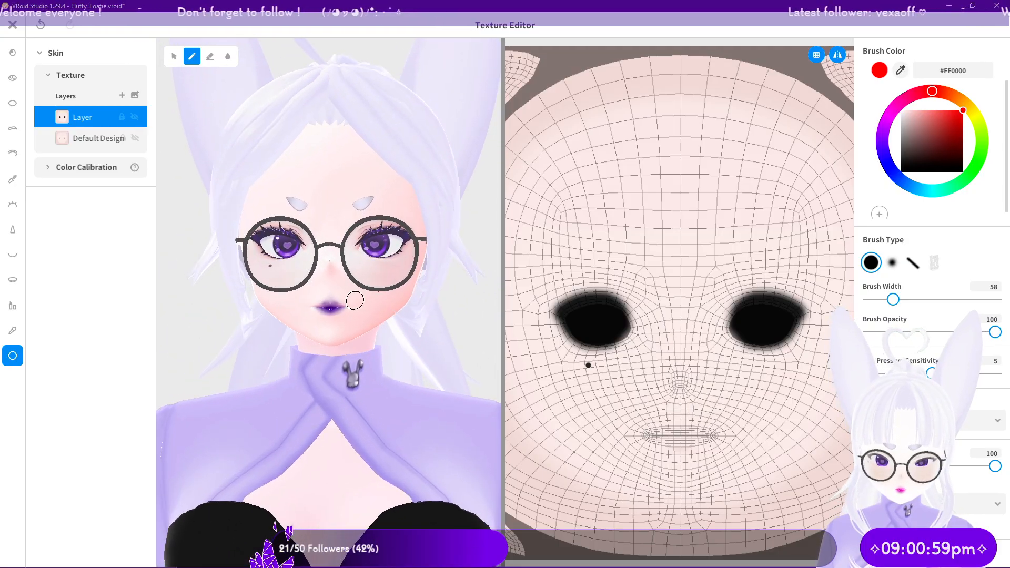
pyautogui.click(136, 118)
pyautogui.click(136, 118)
pyautogui.click(137, 117)
pyautogui.click(137, 117)
pyautogui.click(137, 117)
pyautogui.click(137, 117)
pyautogui.click(138, 117)
pyautogui.click(138, 117)
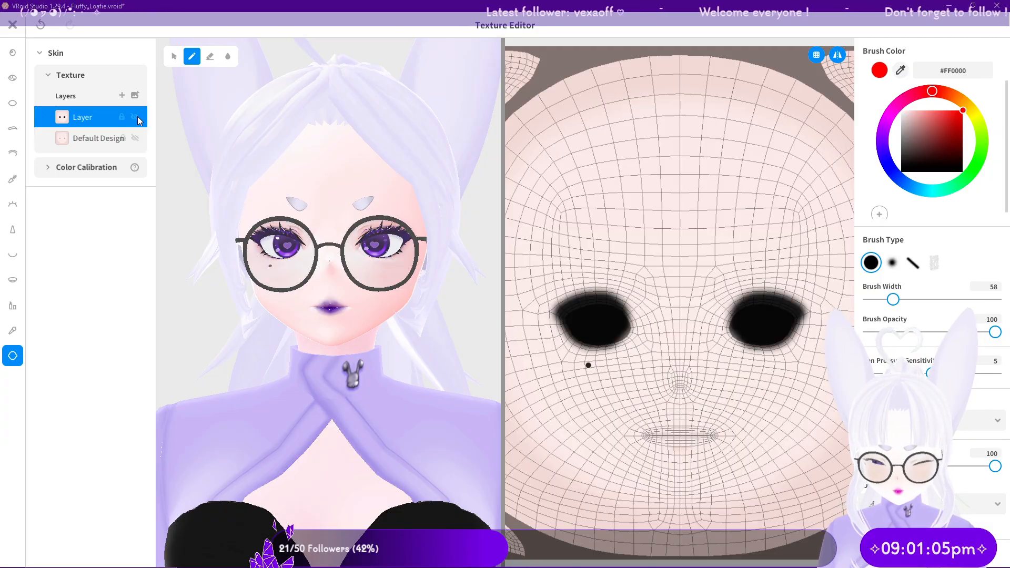
pyautogui.scroll(-5, 311, 329)
pyautogui.click(138, 121)
pyautogui.click(134, 122)
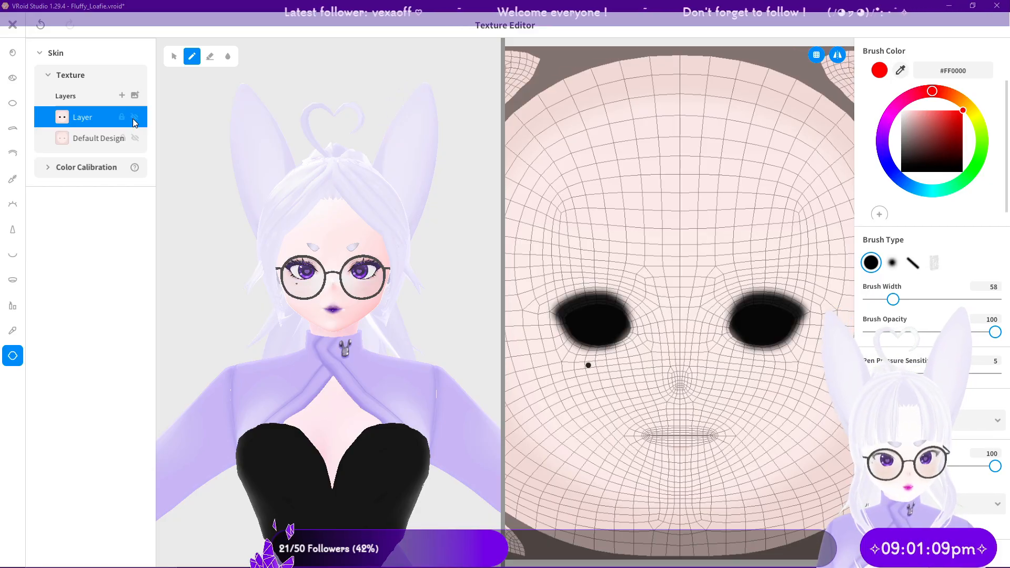
pyautogui.scroll(-3, 631, 234)
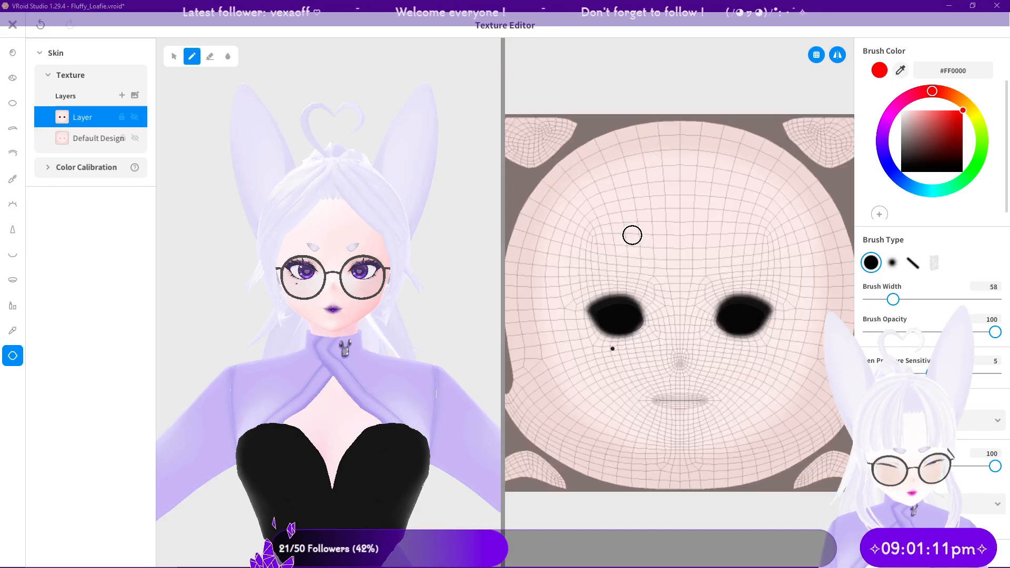
# Step: Close the texture editor, saving the edited Mouth and Skin as new items
pyautogui.click(16, 25)
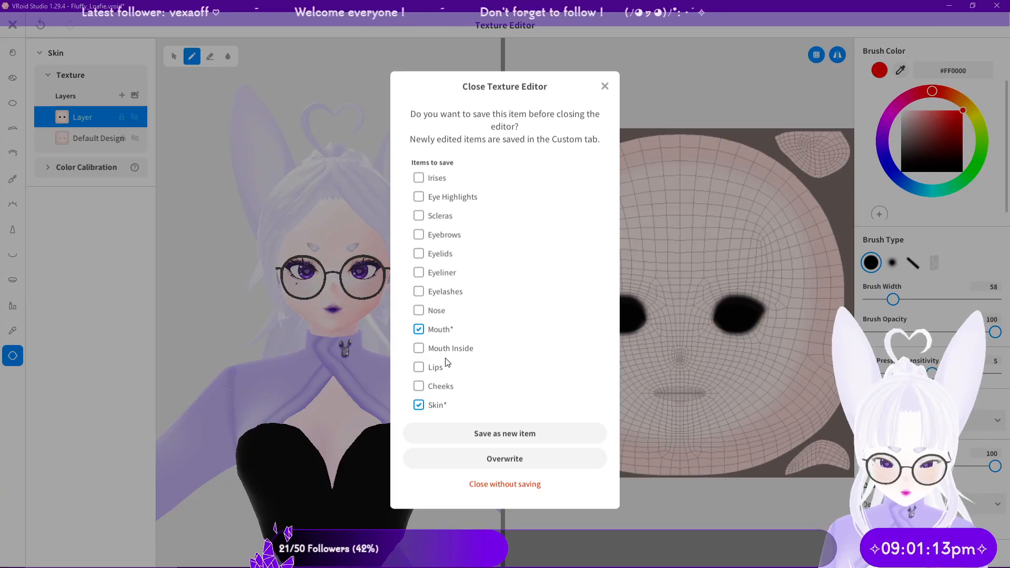
pyautogui.click(525, 432)
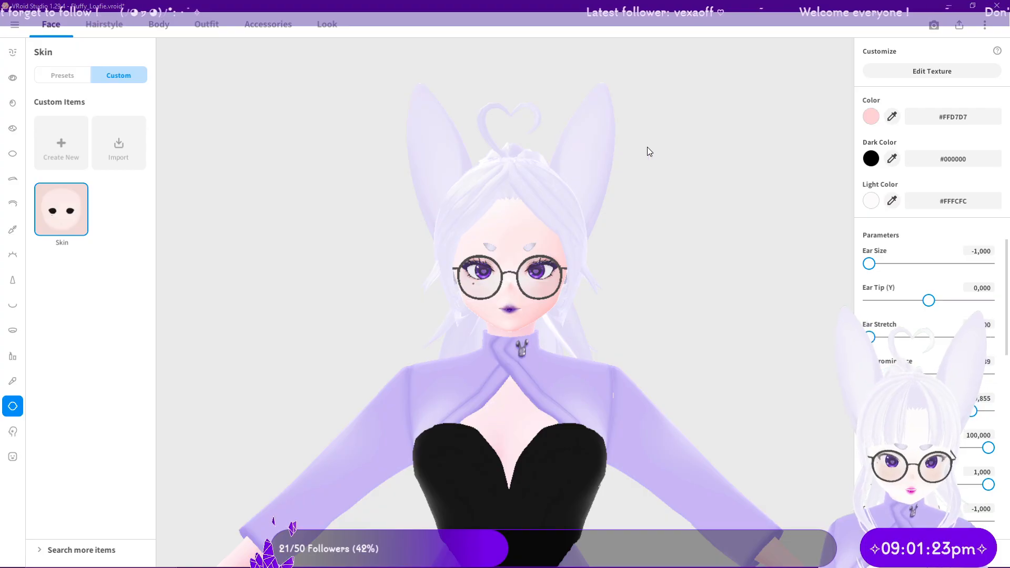
# Step: Save the VRoid model file
pyautogui.click(12, 25)
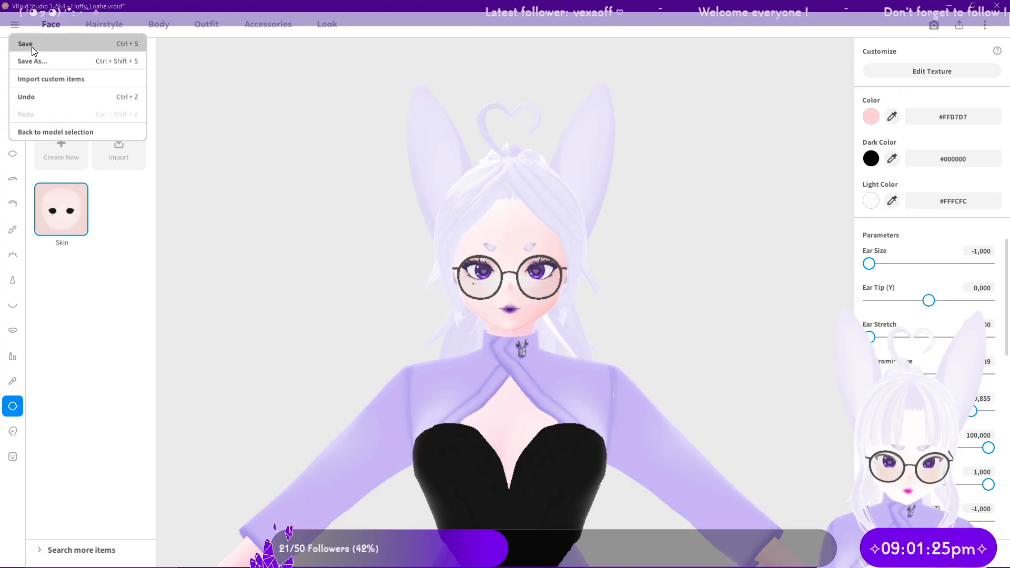